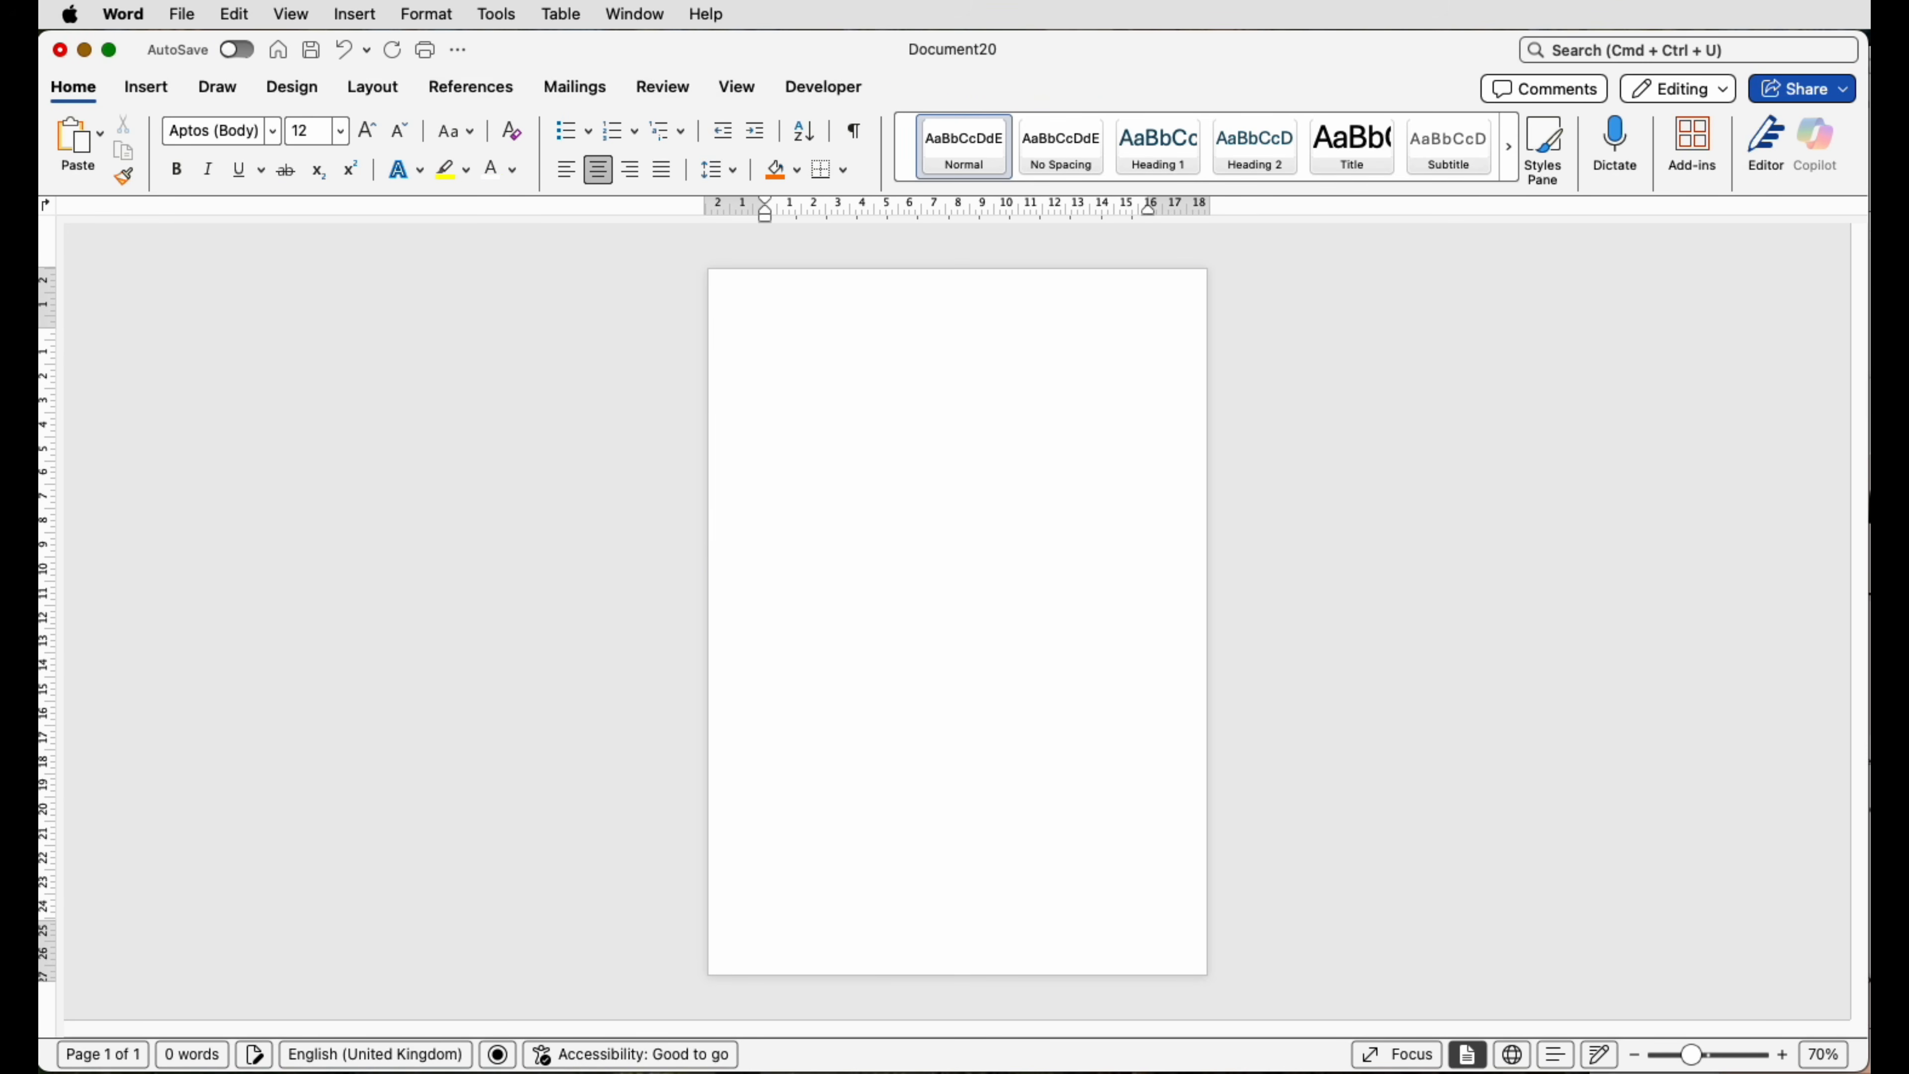
Insert a table with 2 columns and 17 rows into the blank document.
{"action": "left_click", "coordinate": [138, 96]}
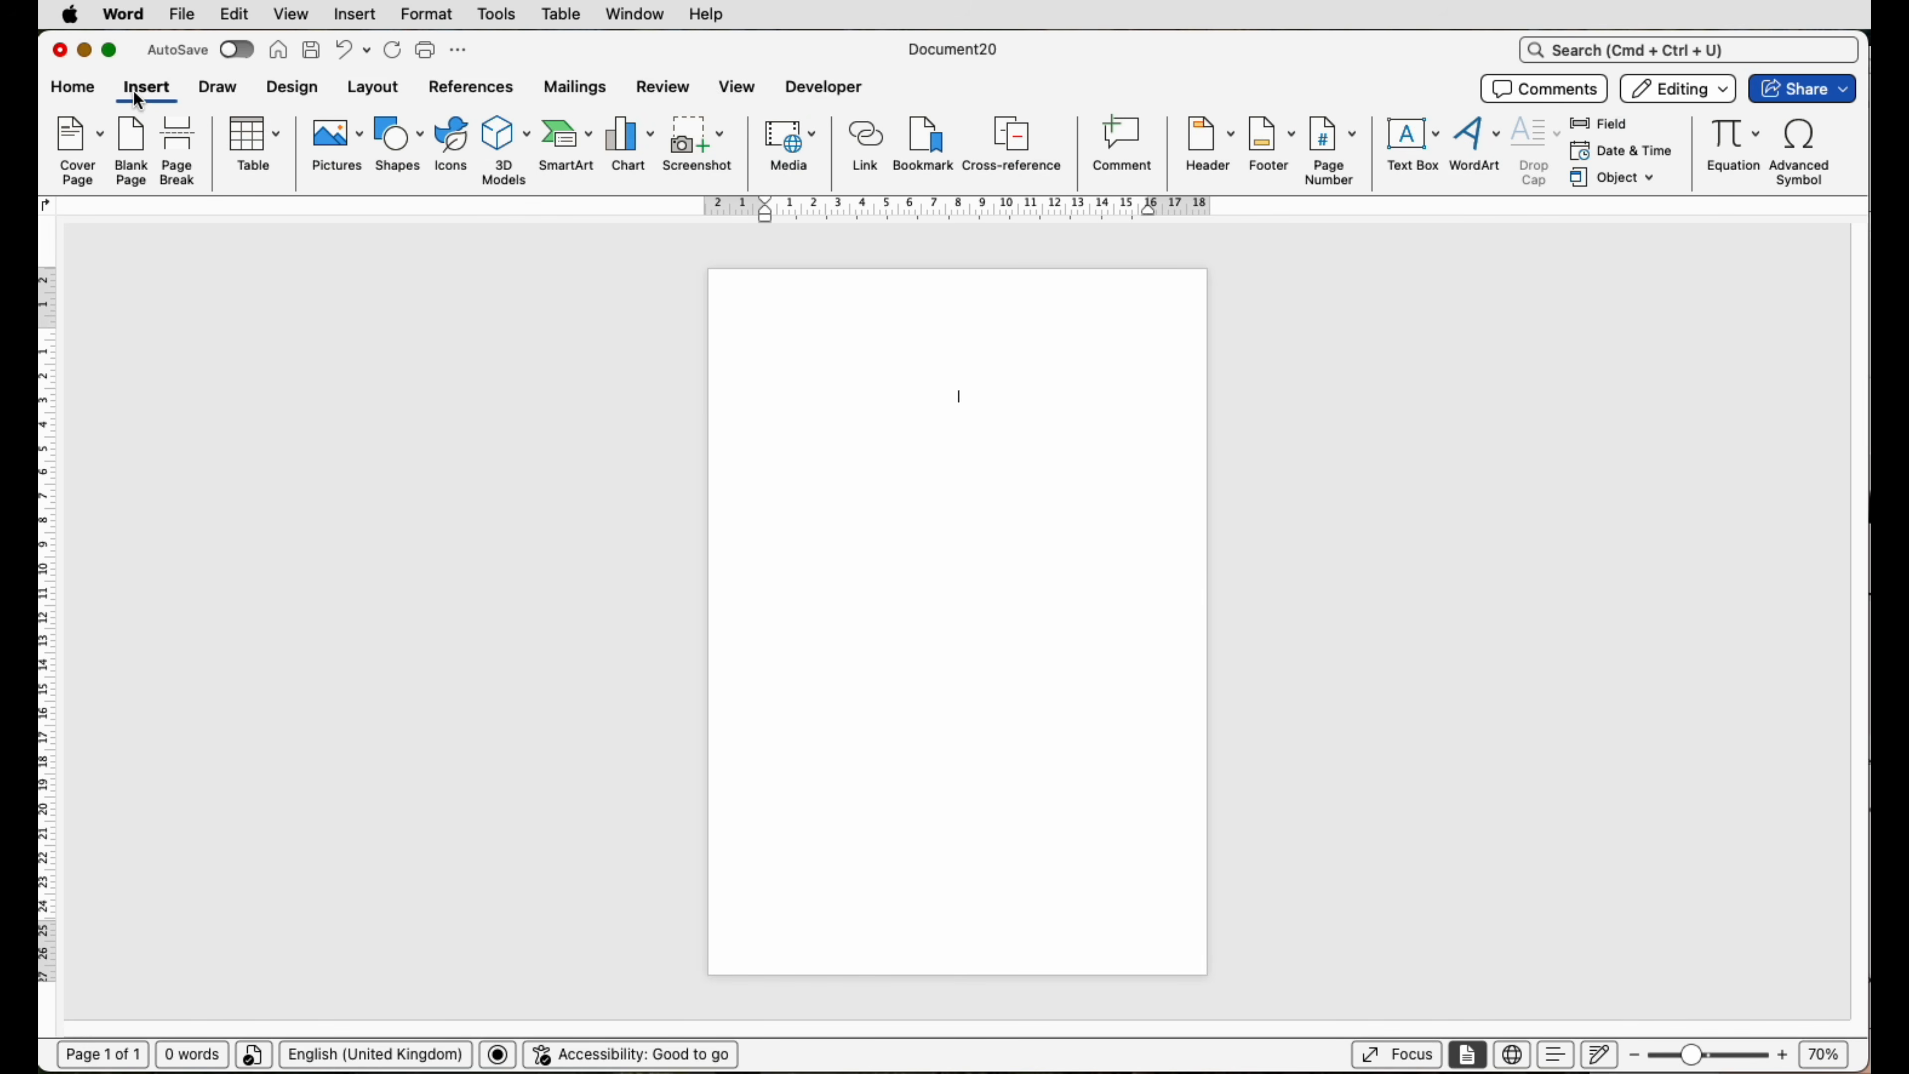
{"action": "left_click", "coordinate": [261, 137]}
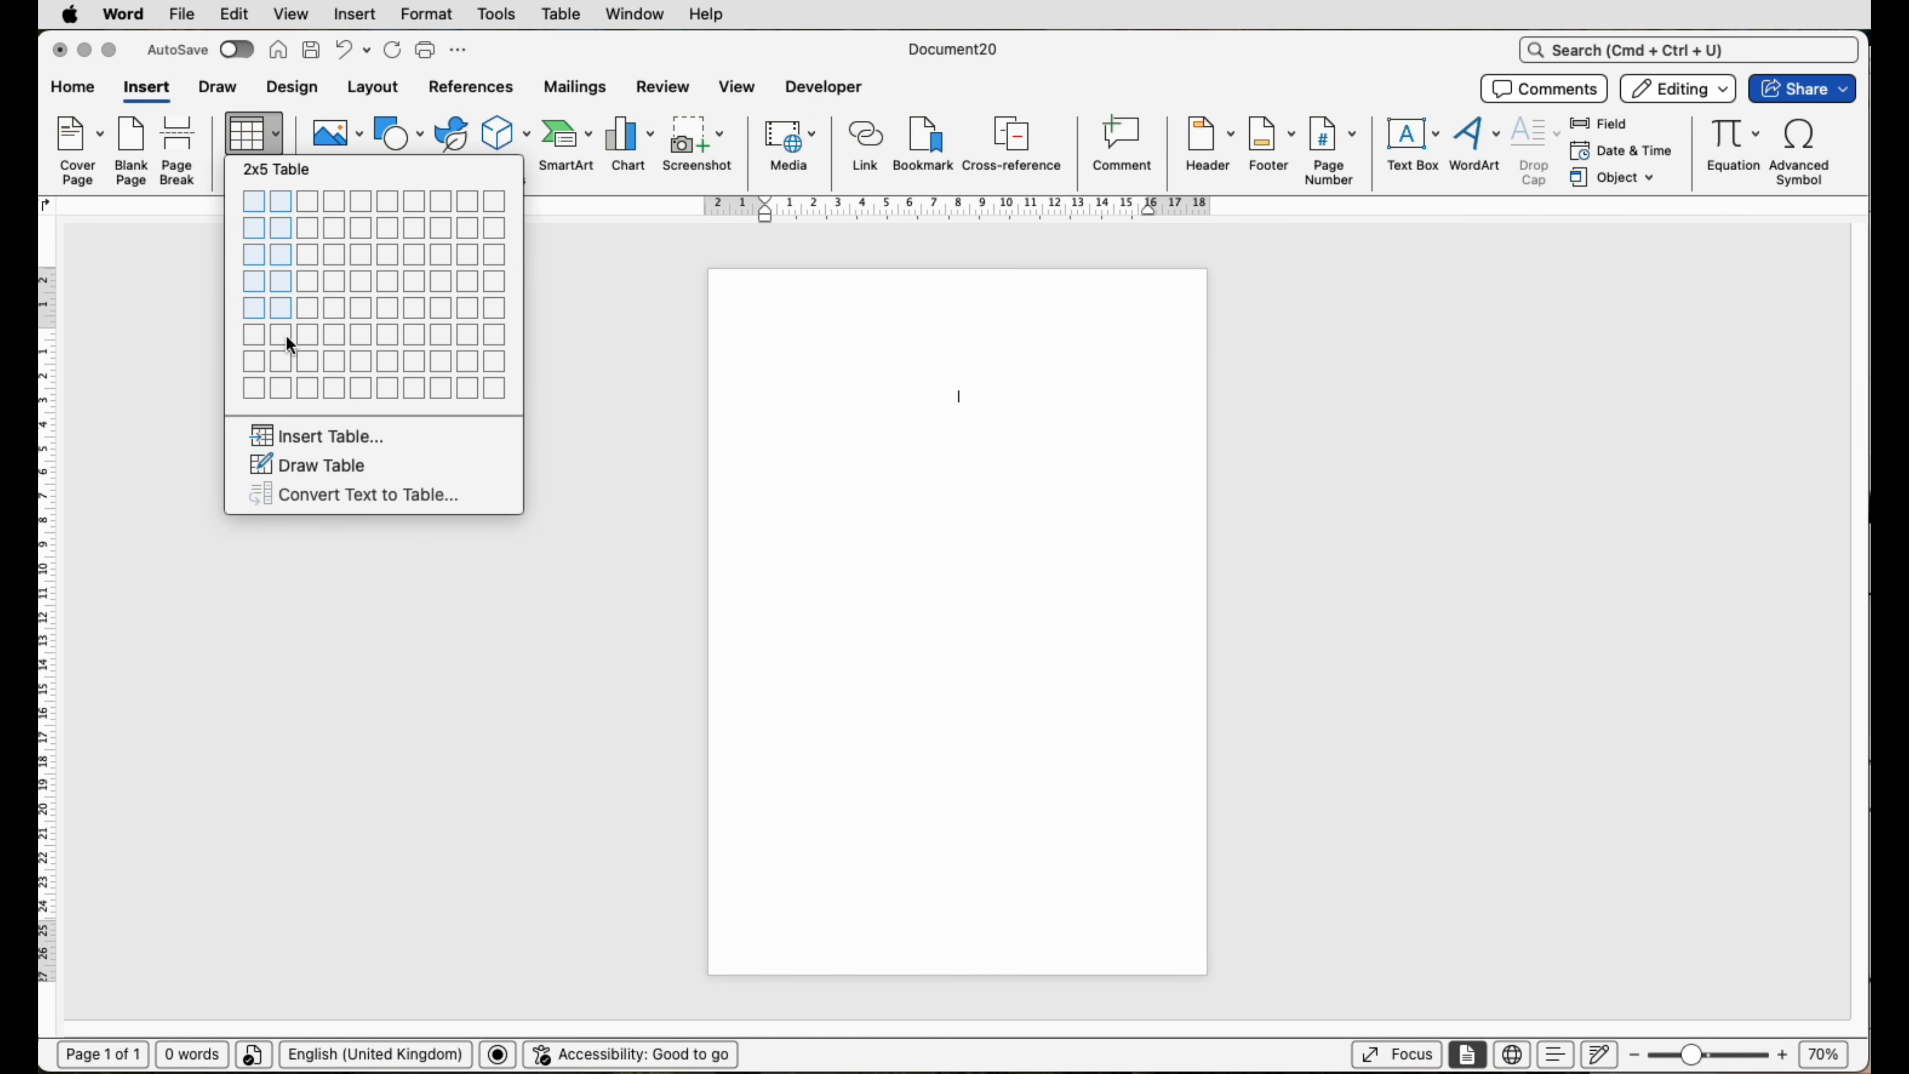
{"action": "left_click", "coordinate": [315, 436]}
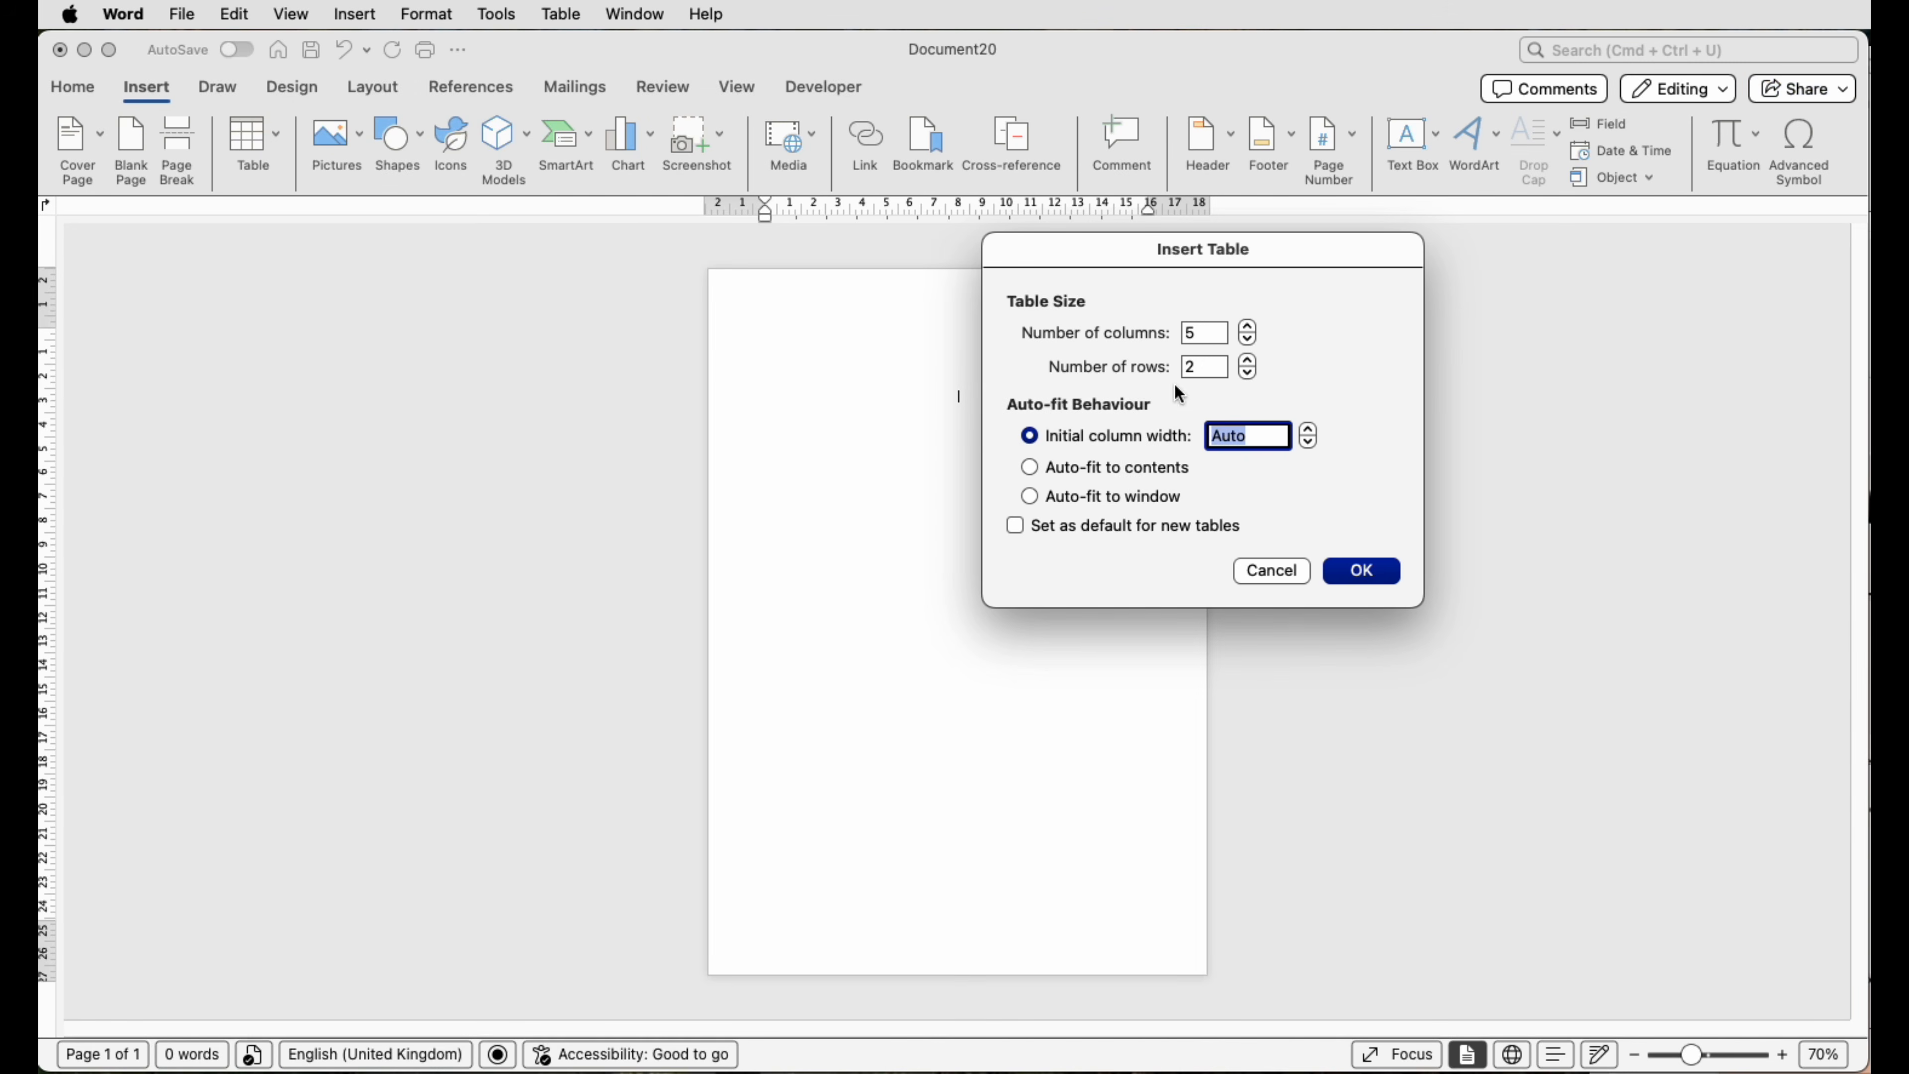
{"action": "double_click", "coordinate": [1205, 333]}
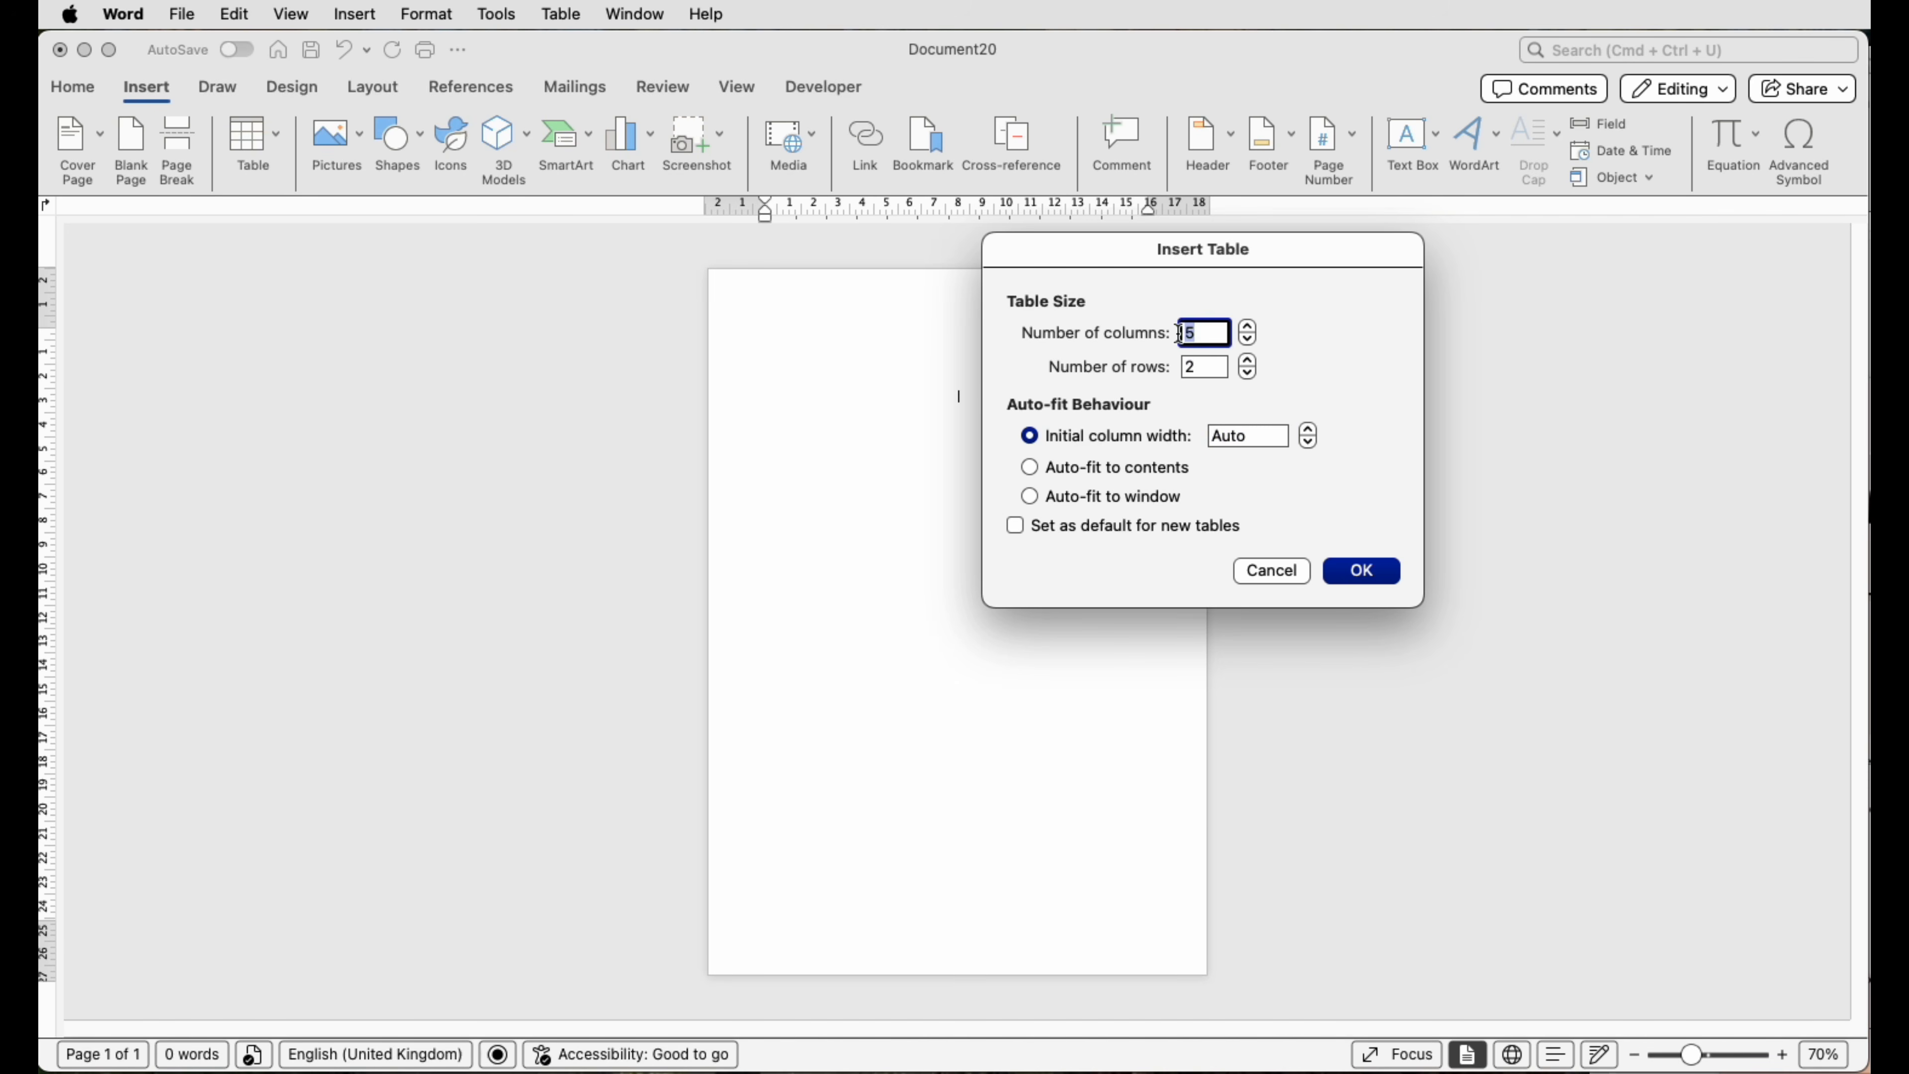
{"action": "type", "text": "2"}
{"action": "double_click", "coordinate": [1186, 368]}
{"action": "type", "text": "17"}
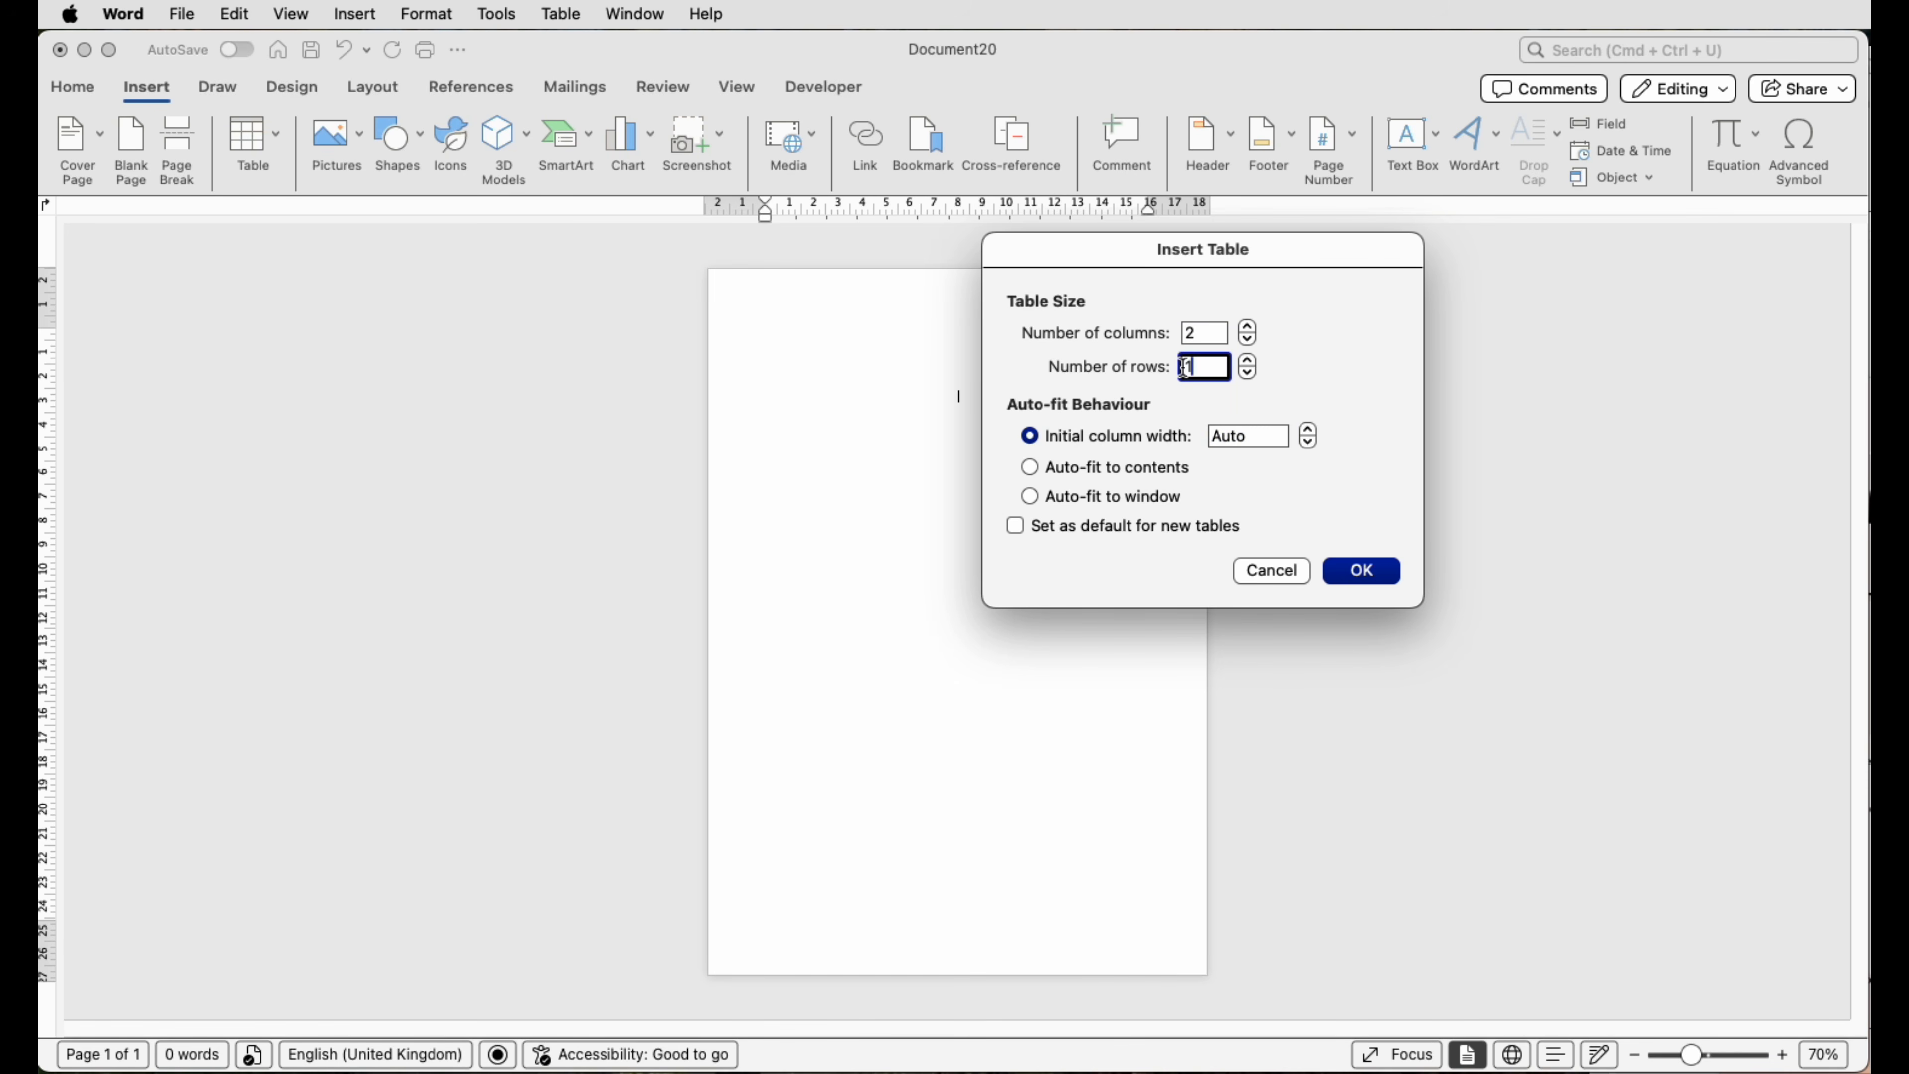
{"action": "left_click", "coordinate": [1343, 571]}
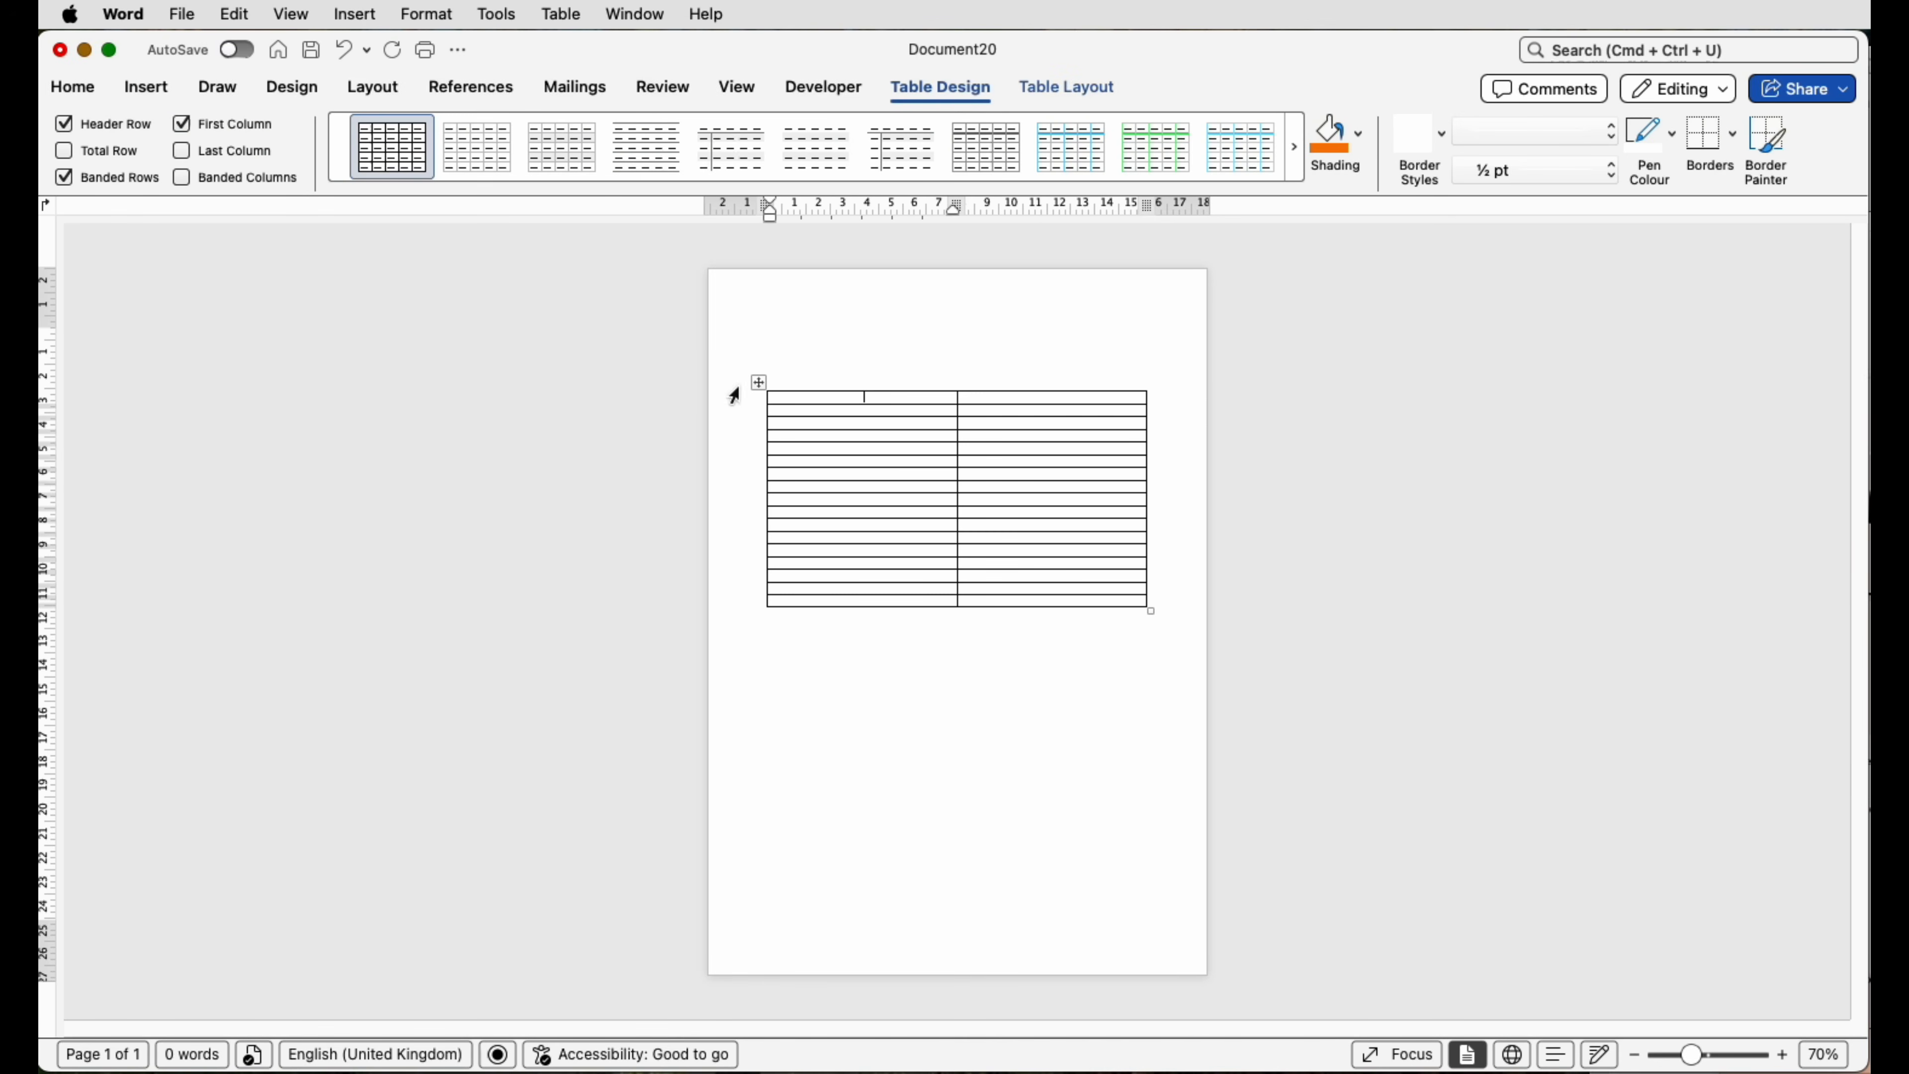
Set the row height of the whole table to 1 cm.
{"action": "left_click", "coordinate": [758, 382]}
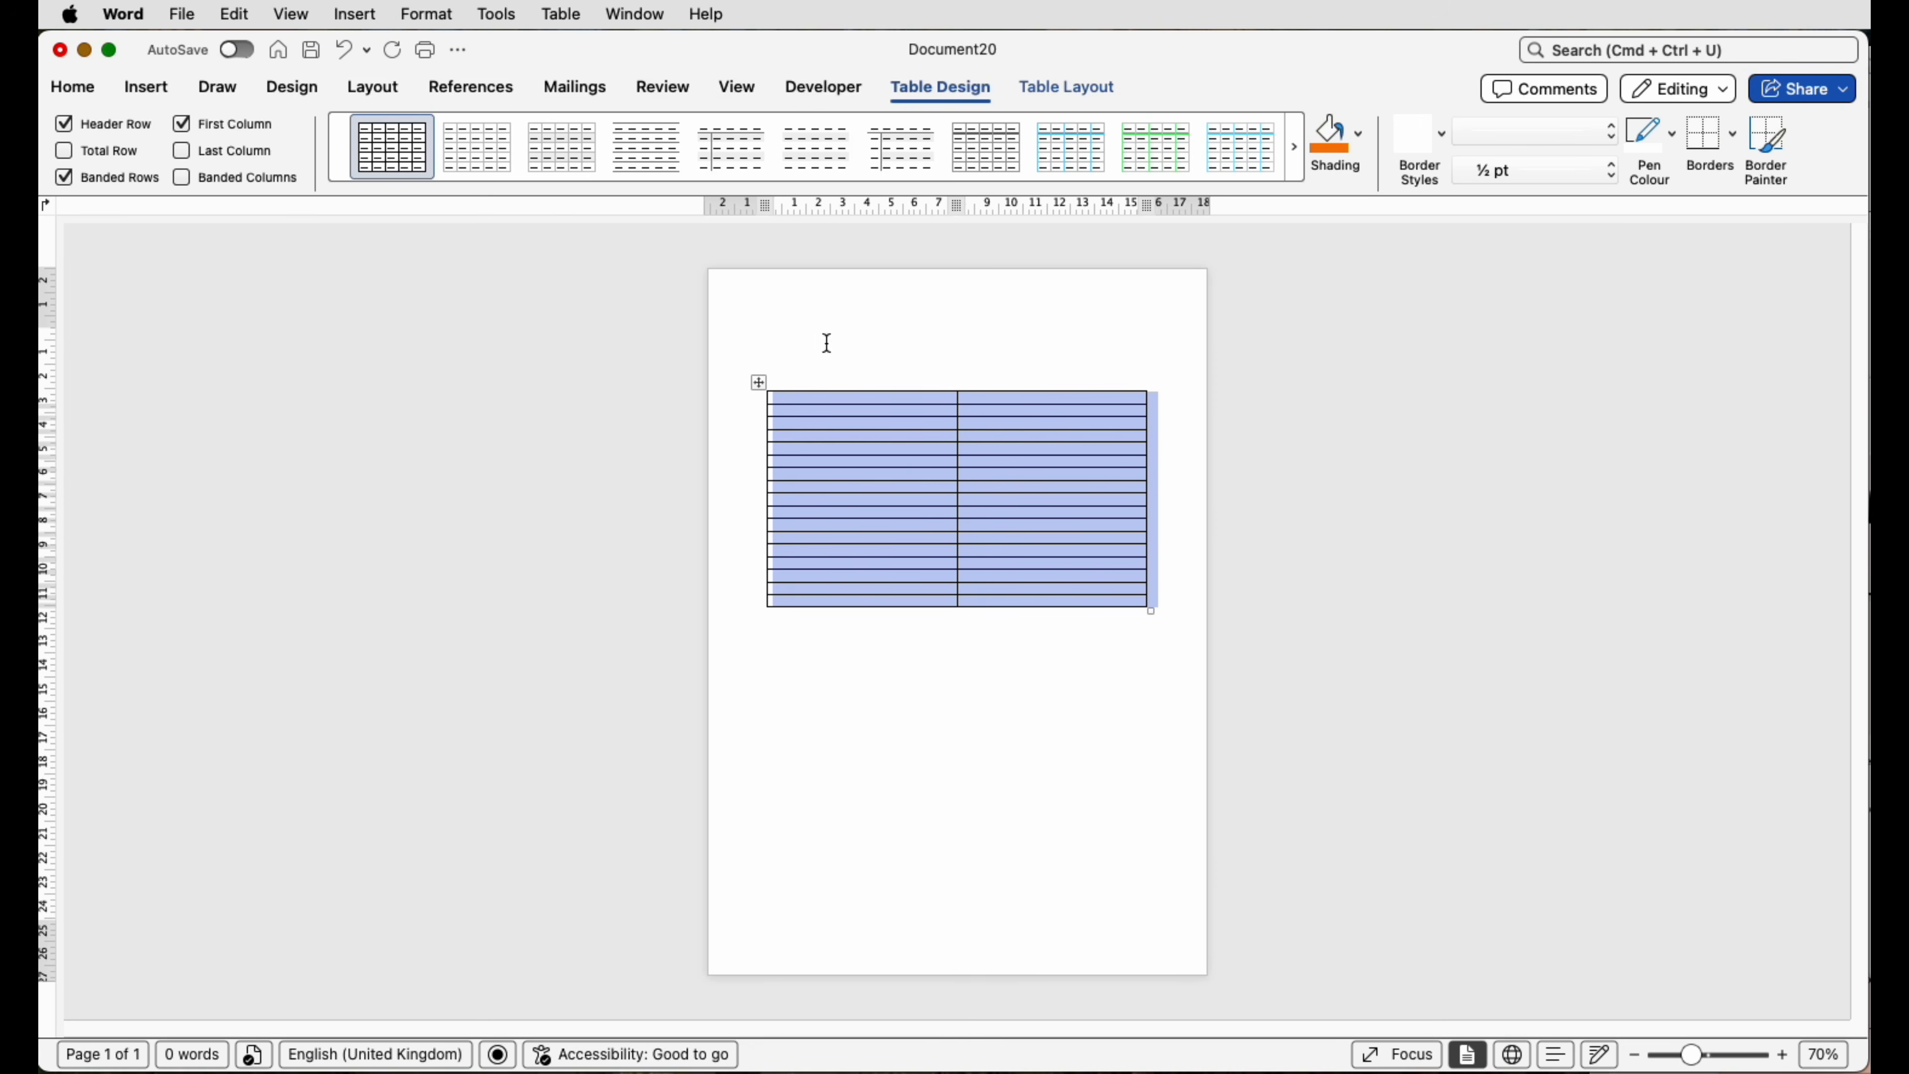
{"action": "left_click", "coordinate": [1050, 85]}
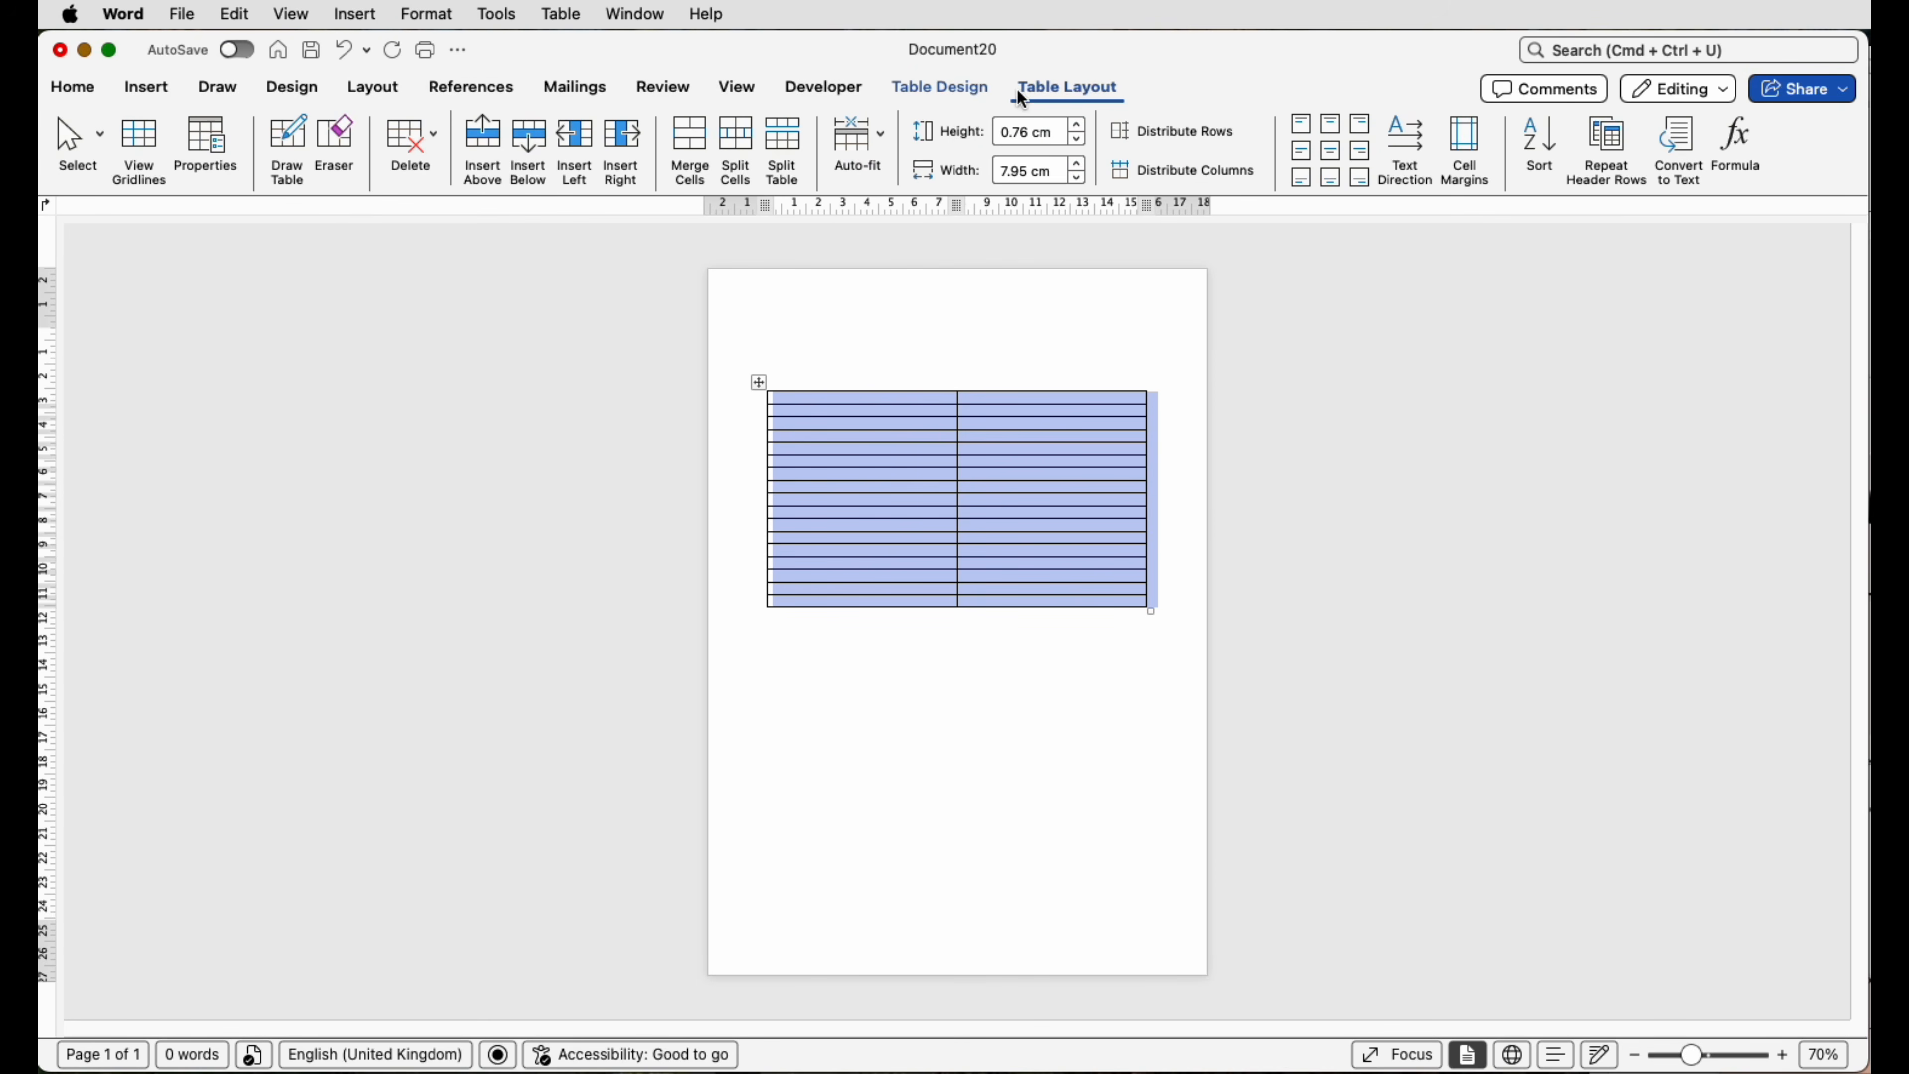
{"action": "left_click_drag", "start_coordinate": [1052, 132], "coordinate": [996, 132]}
{"action": "type", "text": "1"}
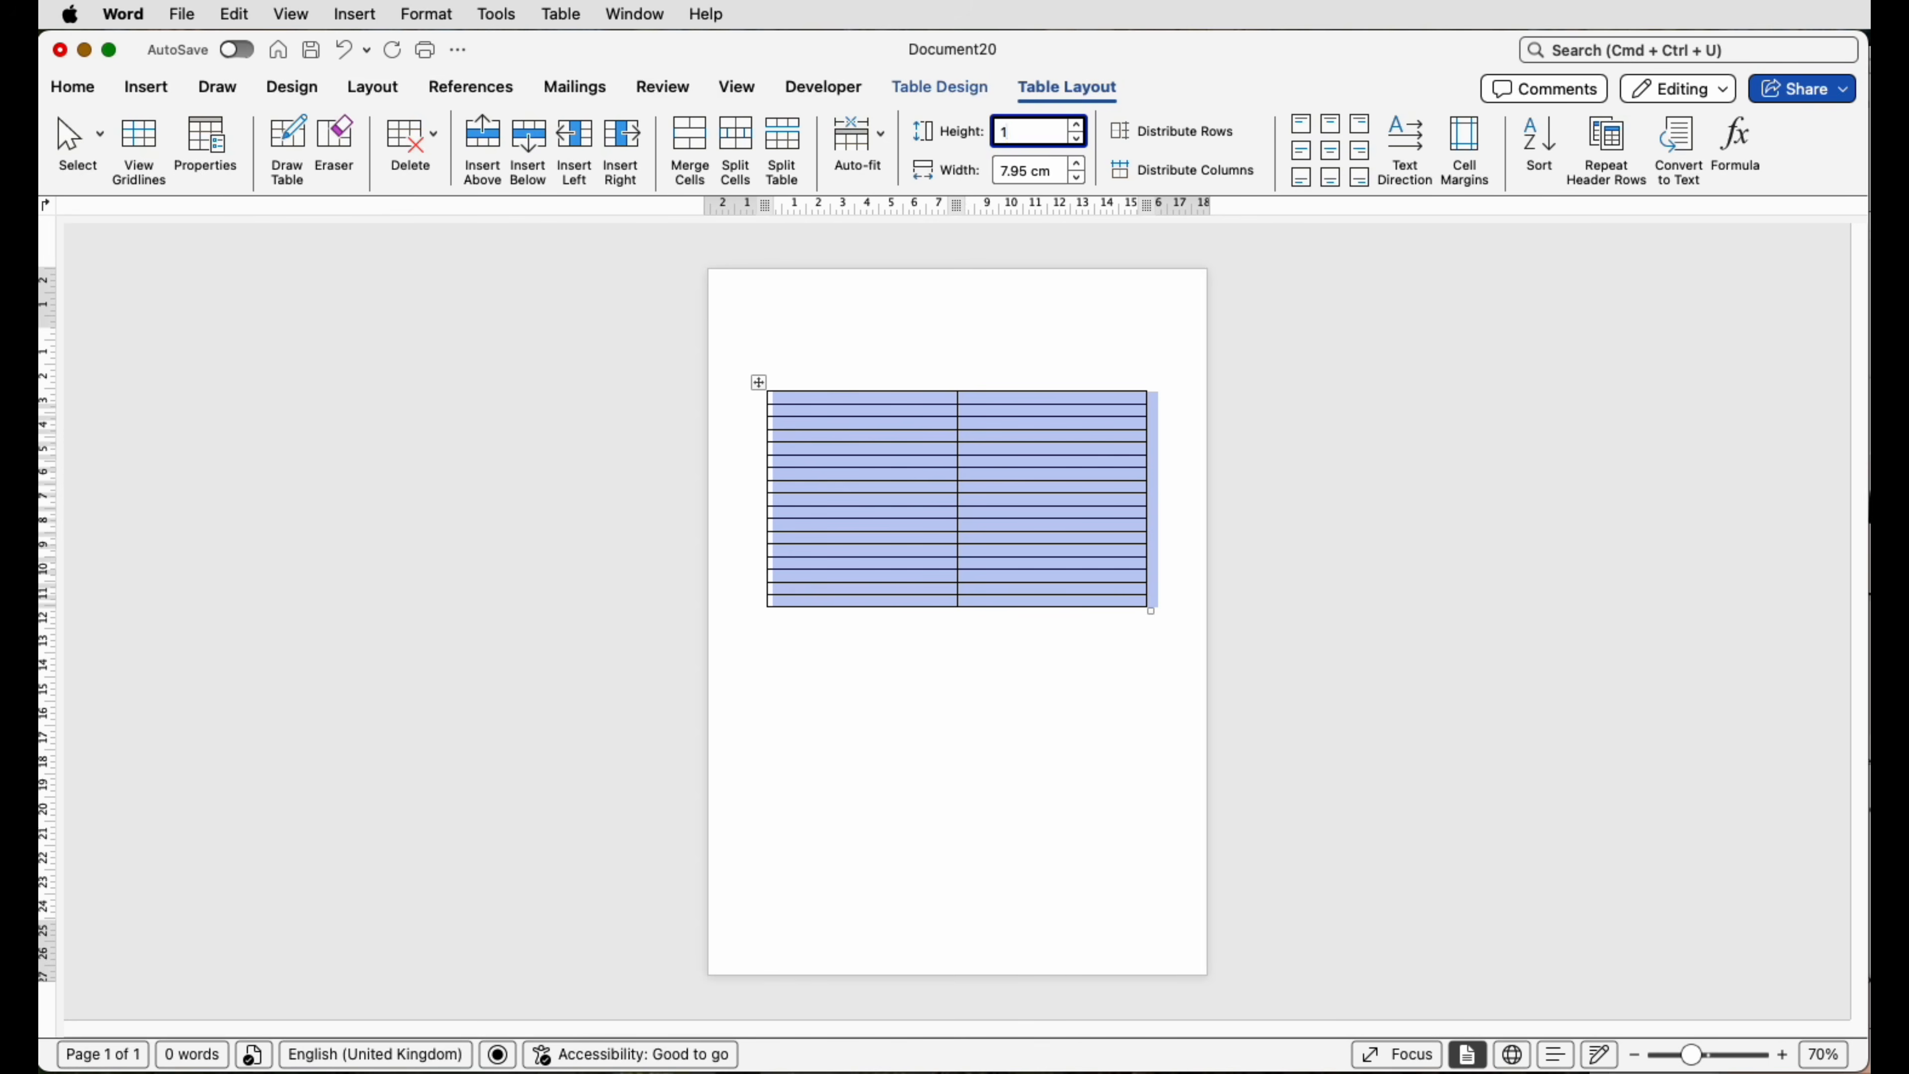
{"action": "key", "text": "Return"}
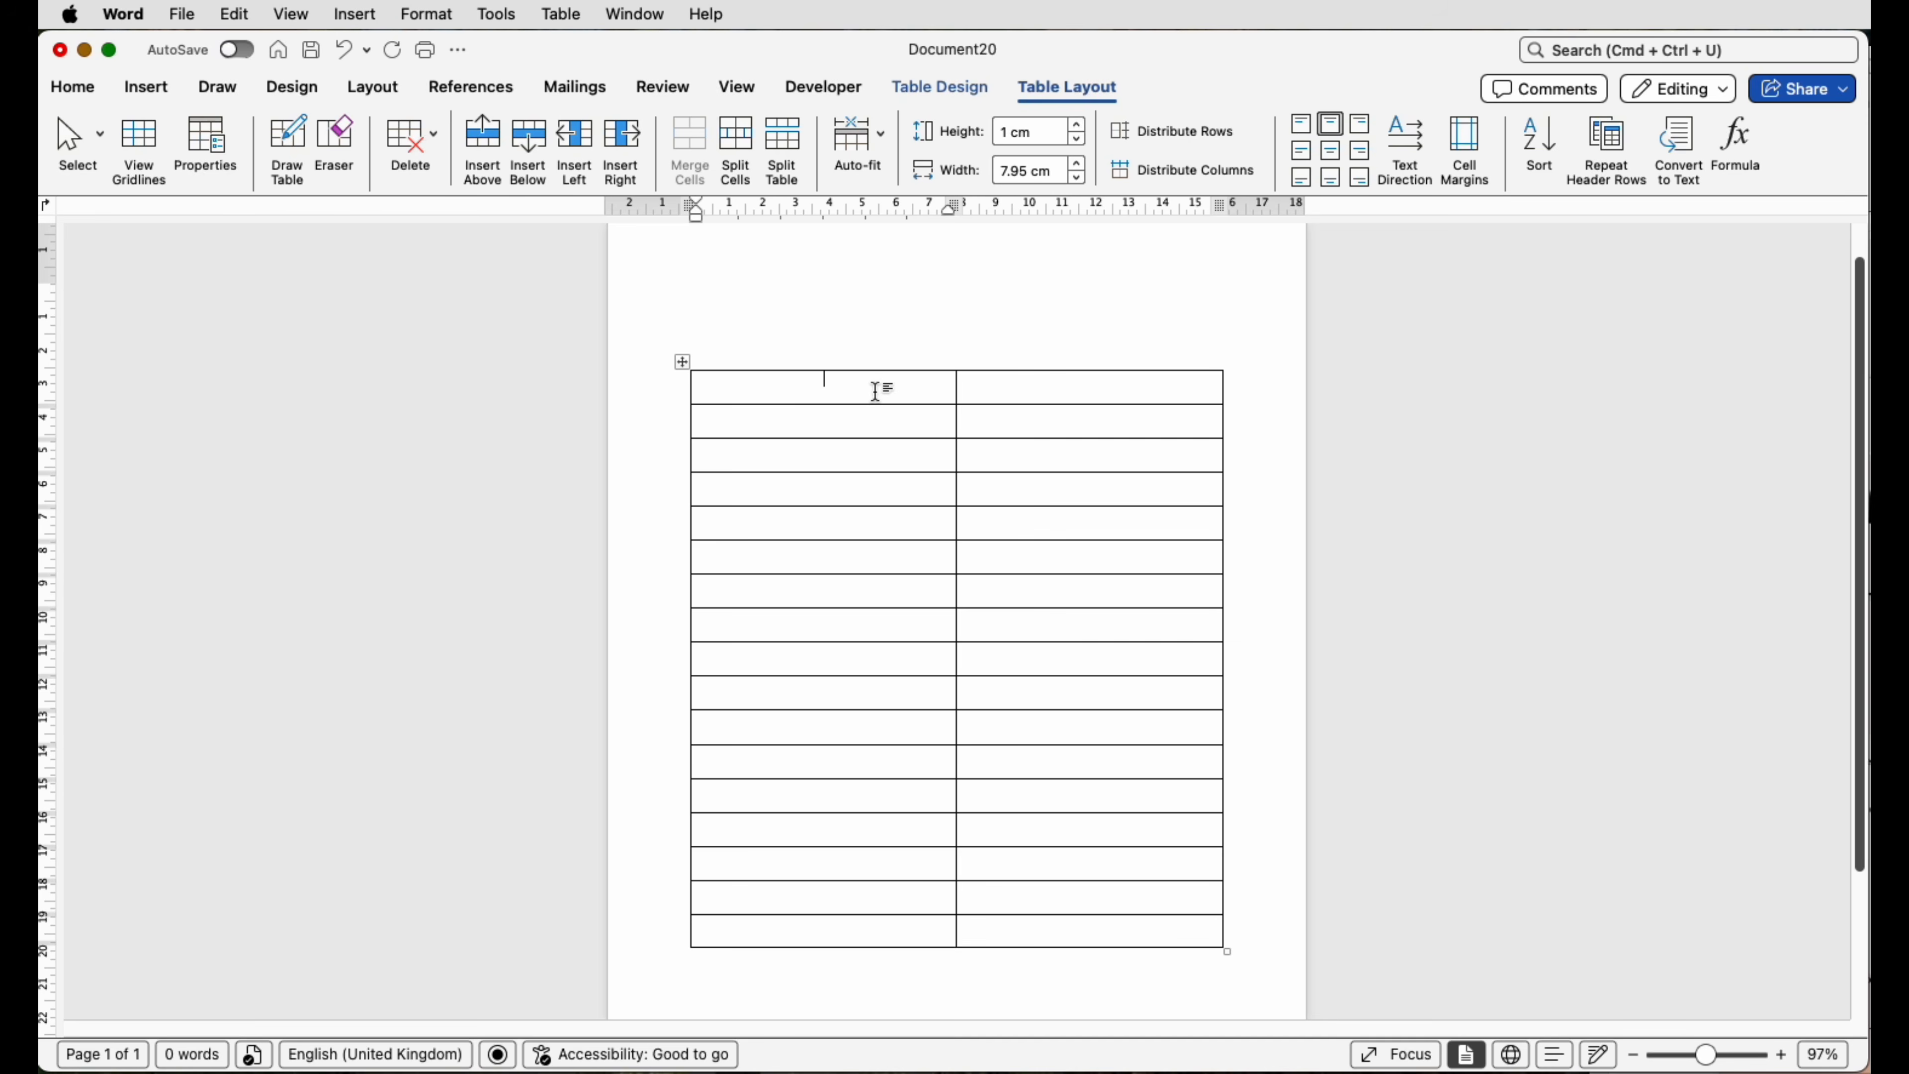
Fill the table with home cleaning and commercial services and their prices, from Standard Room Cleaning at £25 to Monthly Commercial Package at £320.
{"action": "type", "text": "Home Cleaning Services\tPrice Standard Room Cleaning\t£25 Deep Kitchen Clean\t£60 Bathroom Refresh\t£35 Carpet Vacuum Service\t£20 Window Cleaning\t£15 Move-Out Cleaning\t£120 Weekly Maintenance Package\t£80 \t Commercial Services\tPrice Small Office Cleaning\t£50 Large Office Cleaning\t£140 Reception Area Polish\t£30 Floor Mopping Service\t£40 Bin Emptying & Sanitising\t£18 After-Hours Cleaning\t£95 Monthly Commercial Package\t£320"}
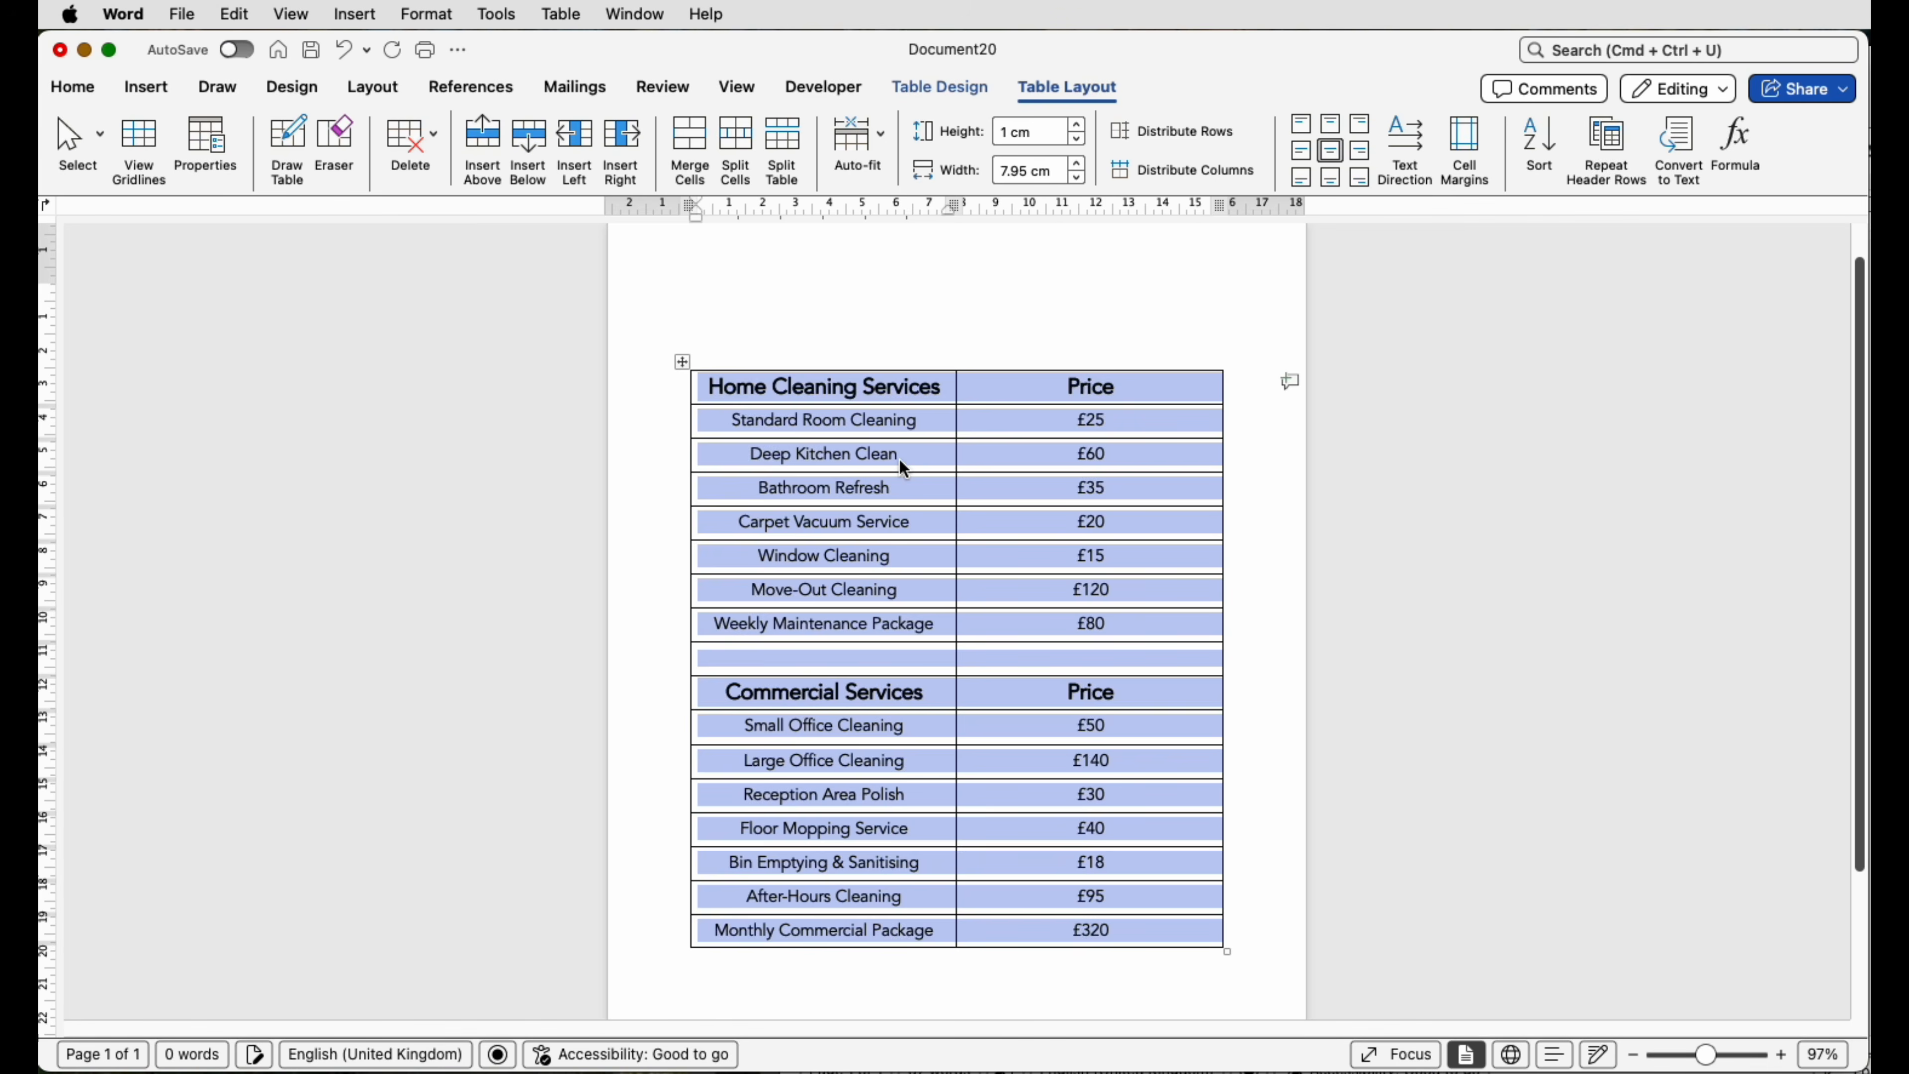
{"action": "left_click", "coordinate": [780, 458]}
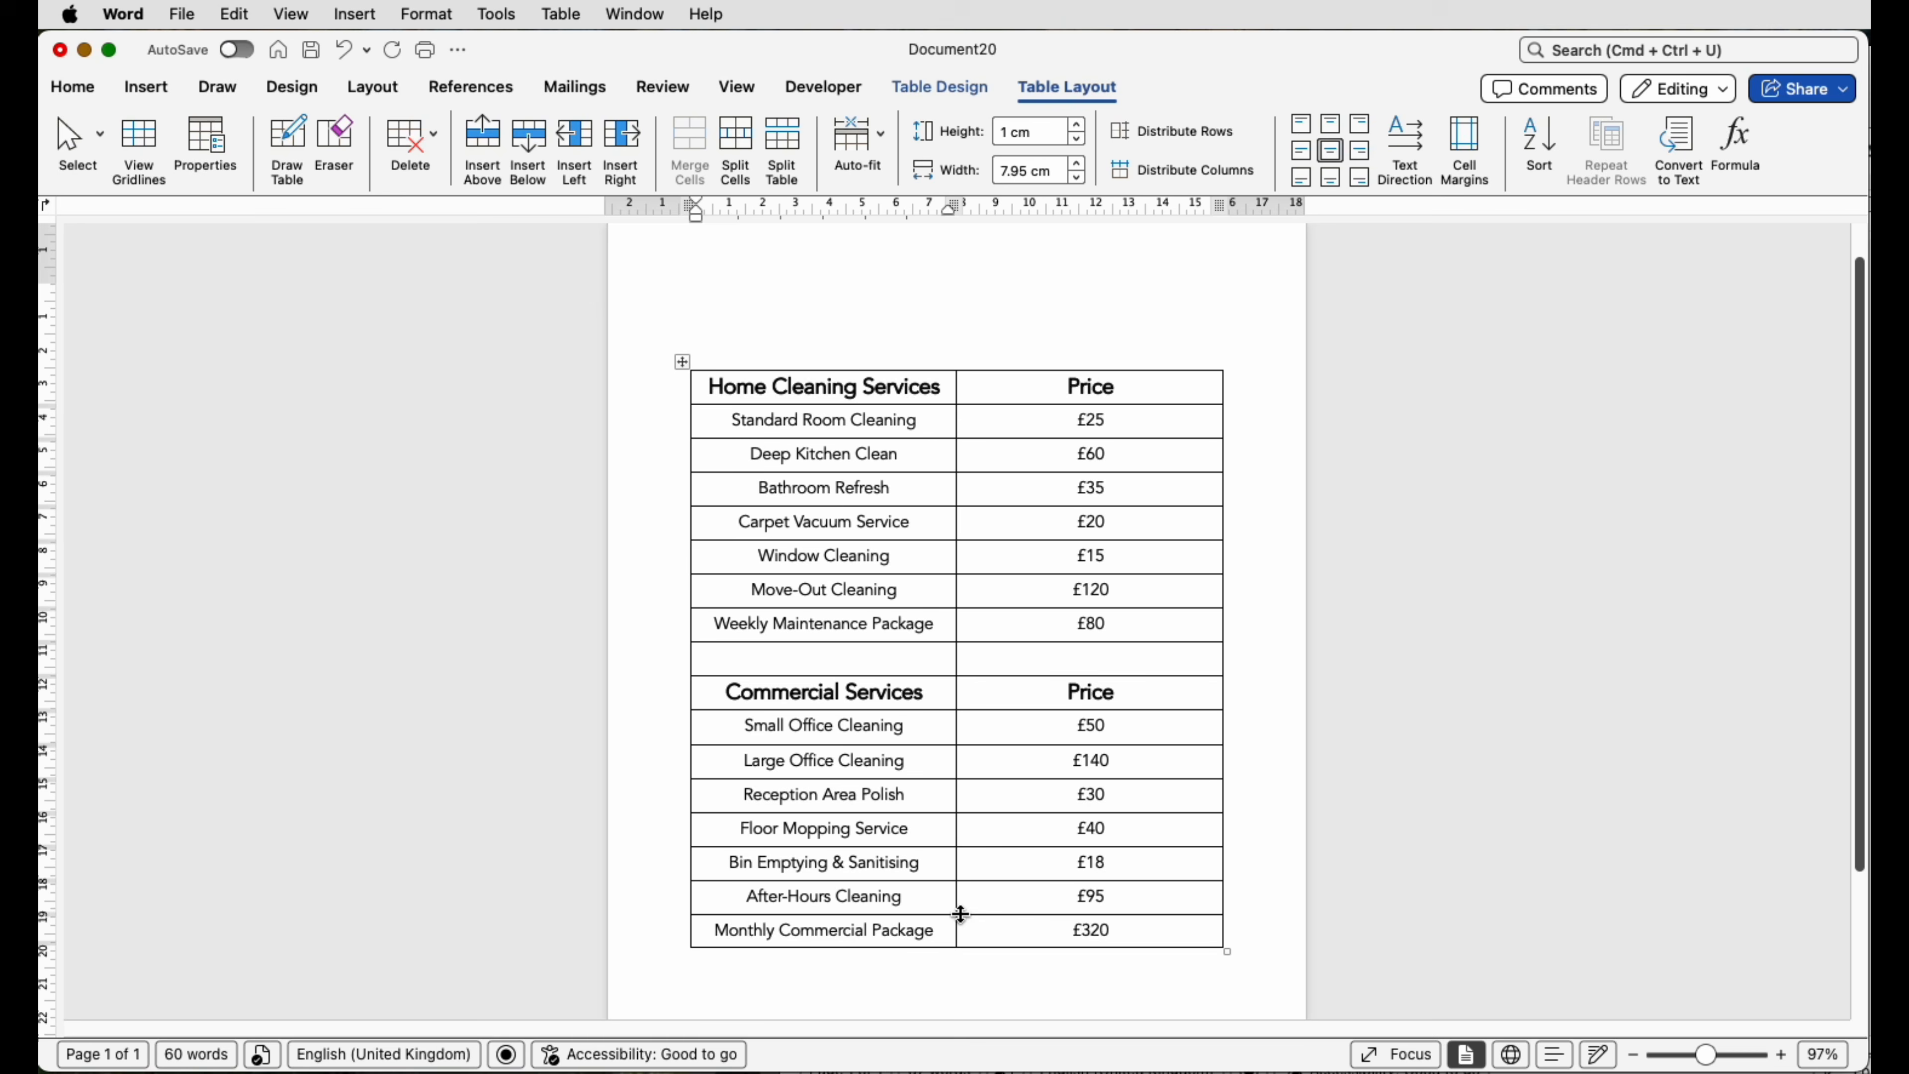
Align the services column centre right and the price column centre left within their cells.
{"action": "left_click_drag", "start_coordinate": [937, 917], "coordinate": [884, 404]}
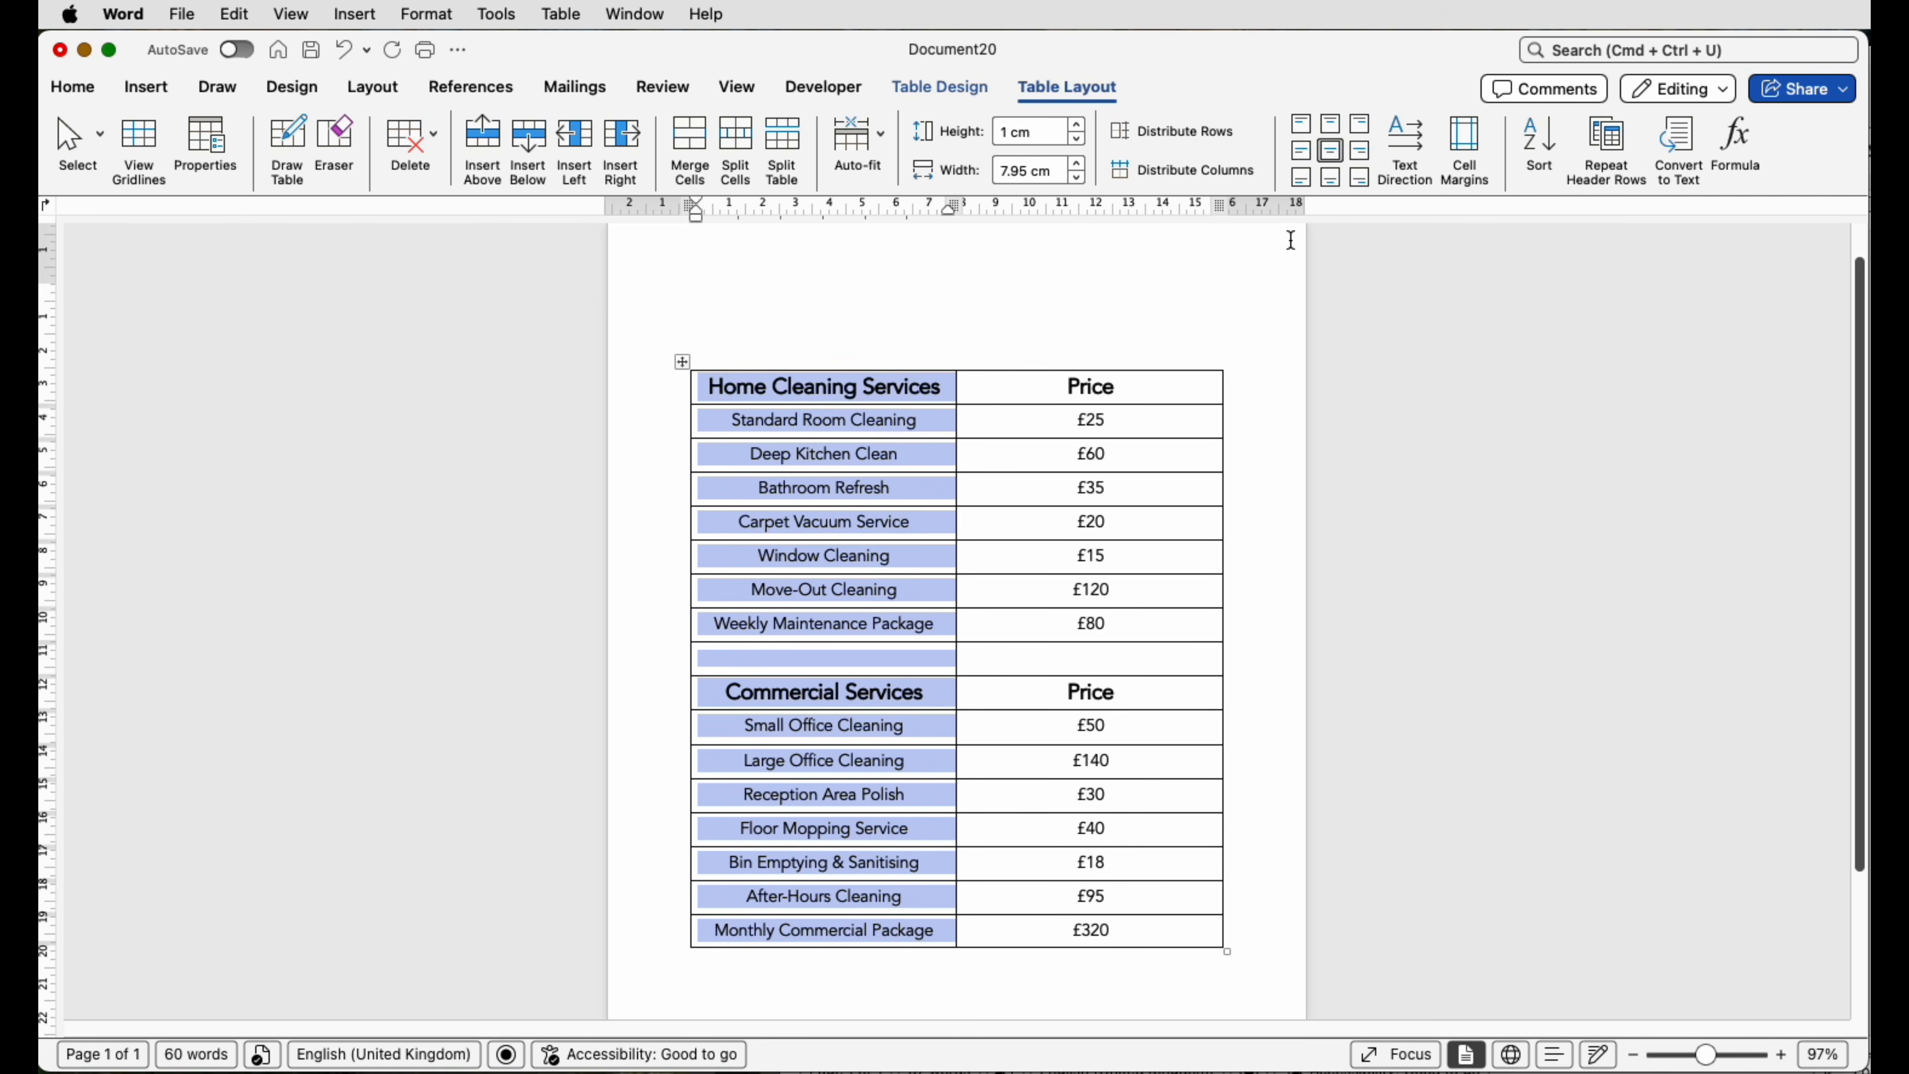
{"action": "left_click", "coordinate": [1366, 159]}
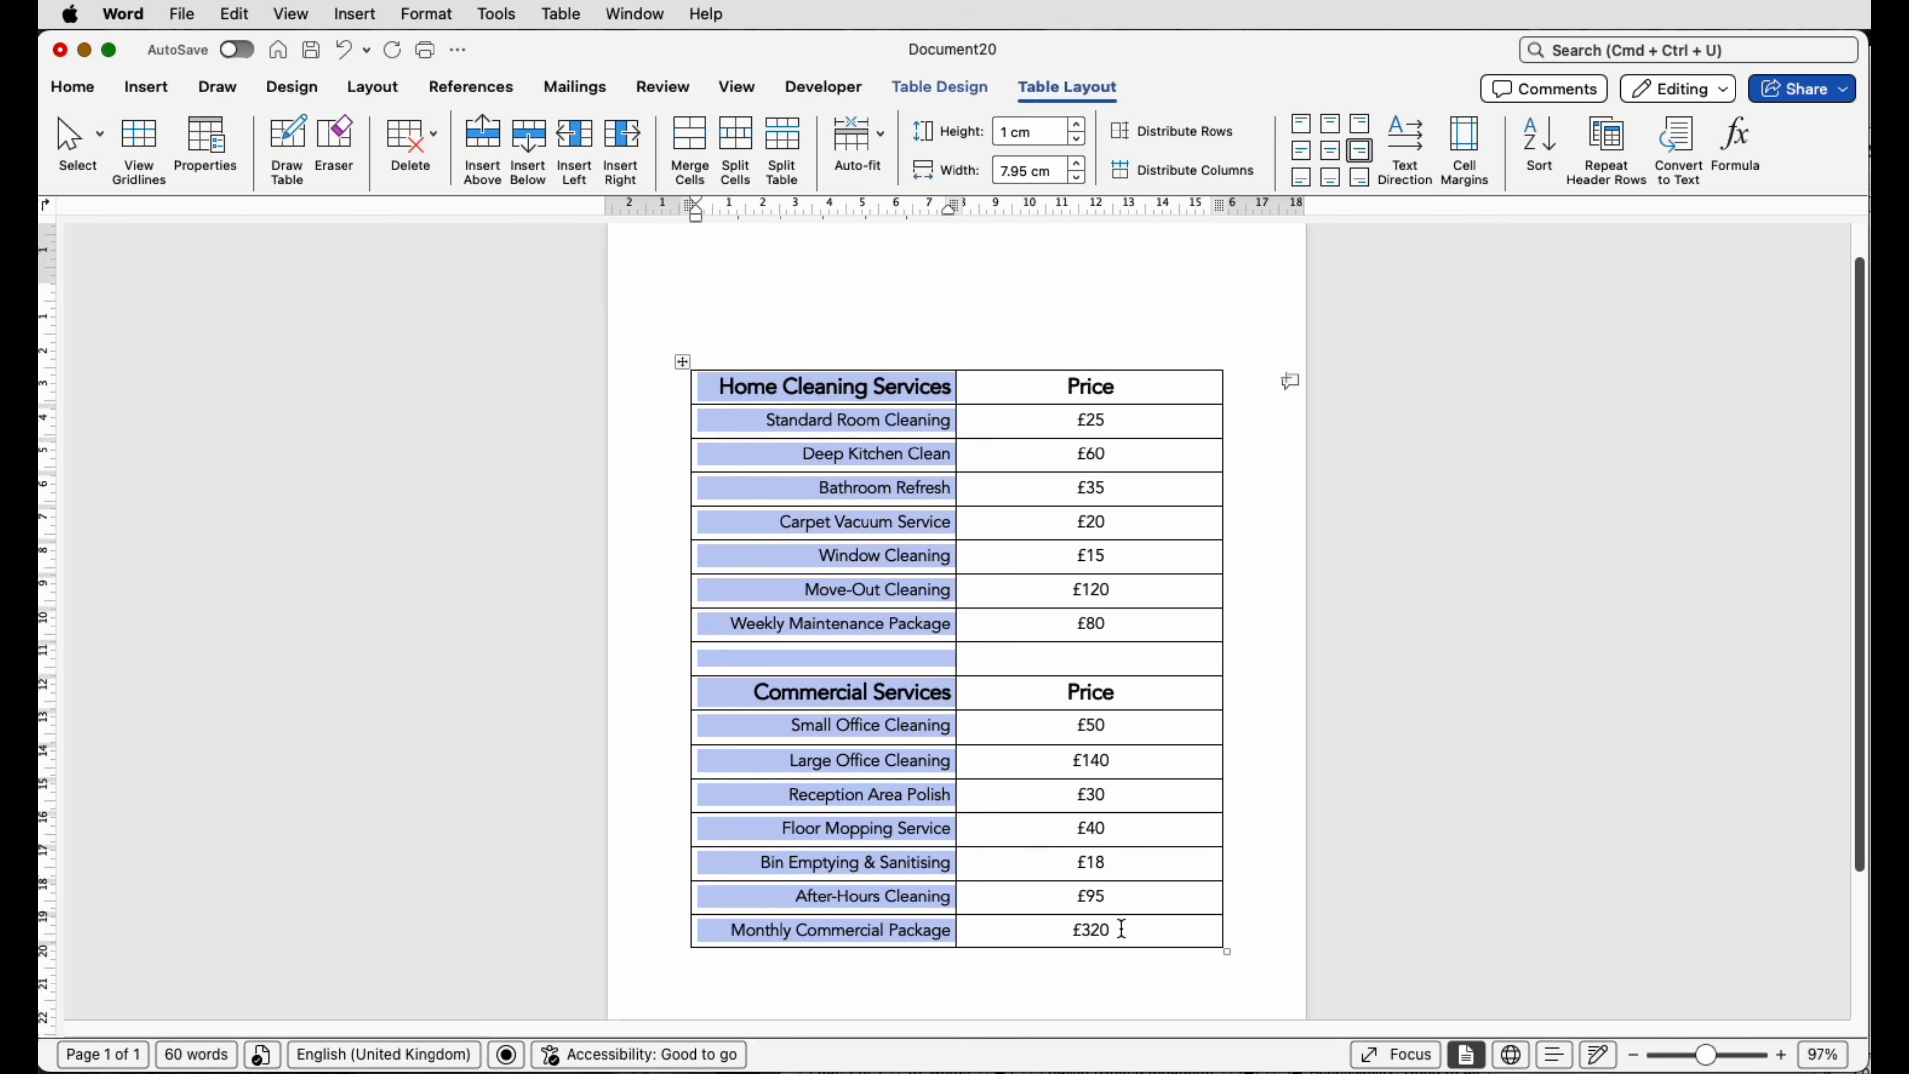
{"action": "left_click_drag", "start_coordinate": [1120, 930], "coordinate": [1060, 395]}
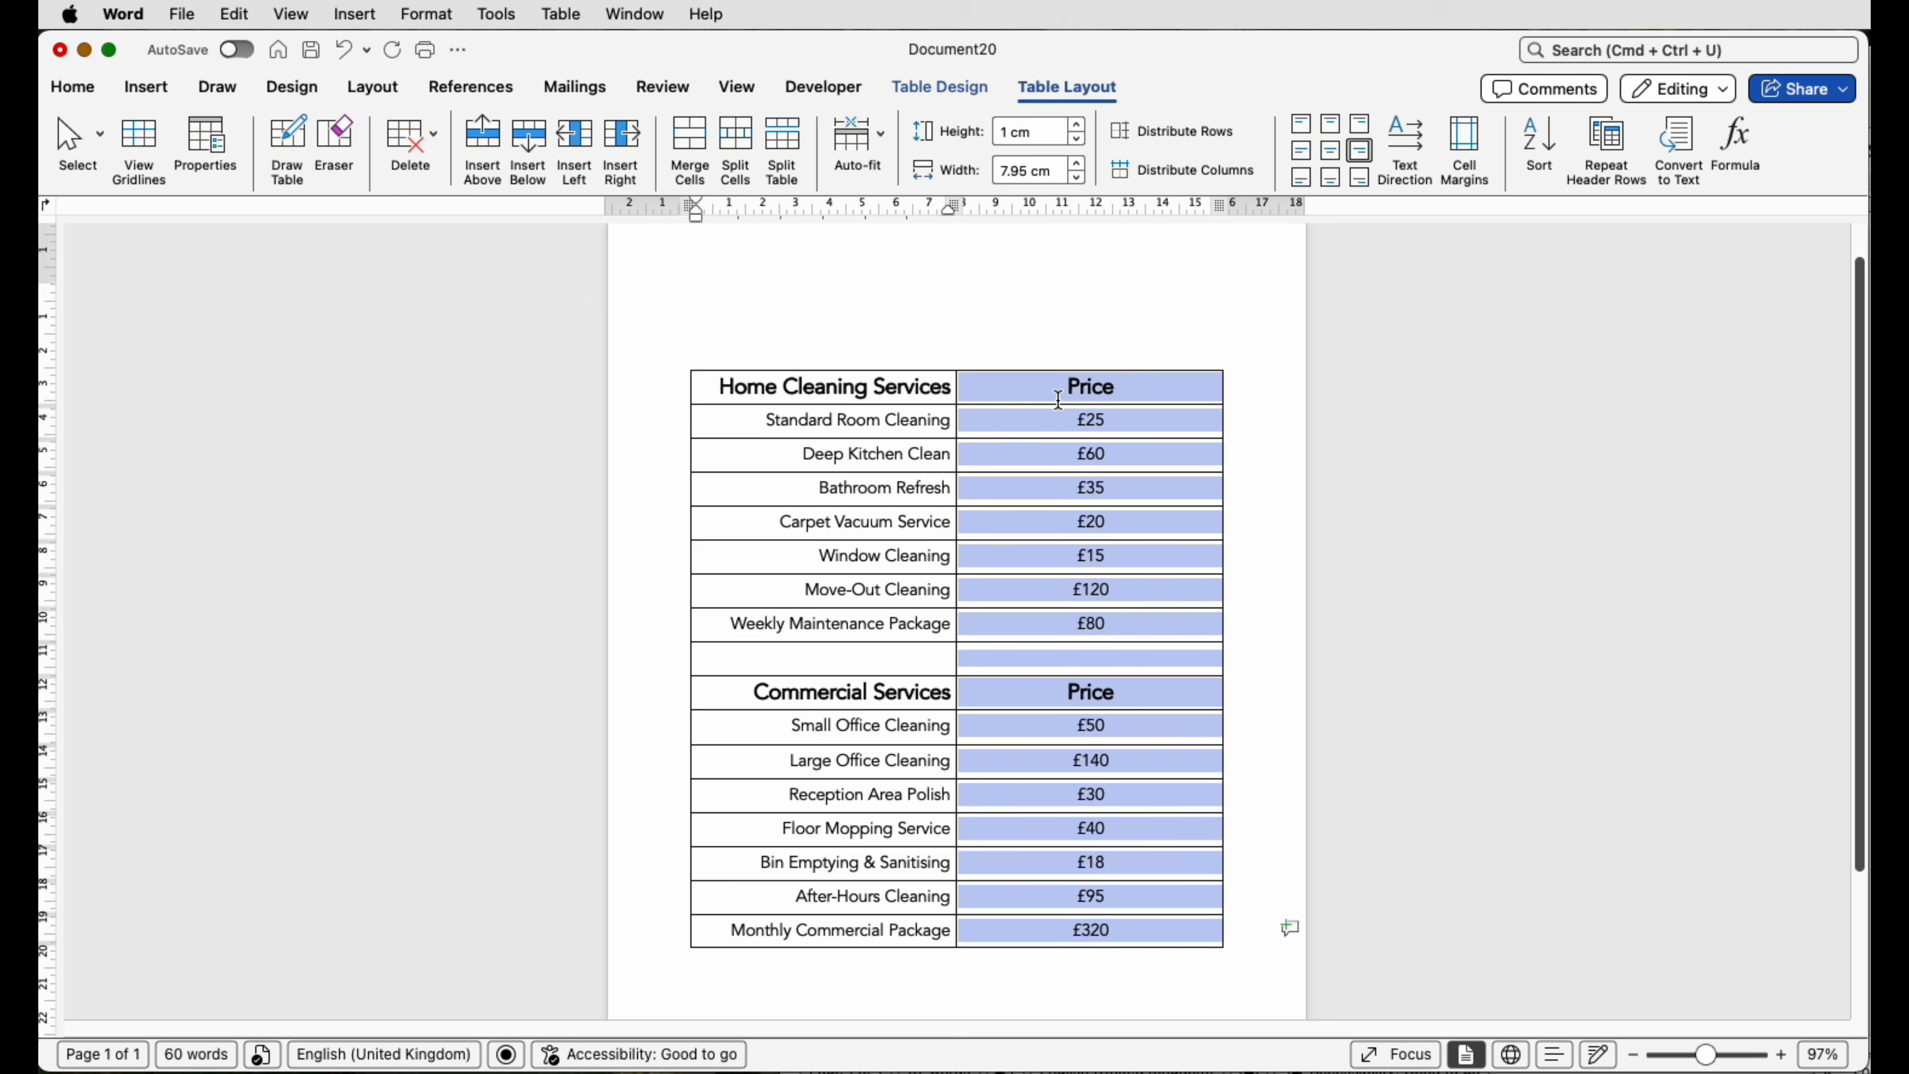
{"action": "left_click", "coordinate": [1309, 155]}
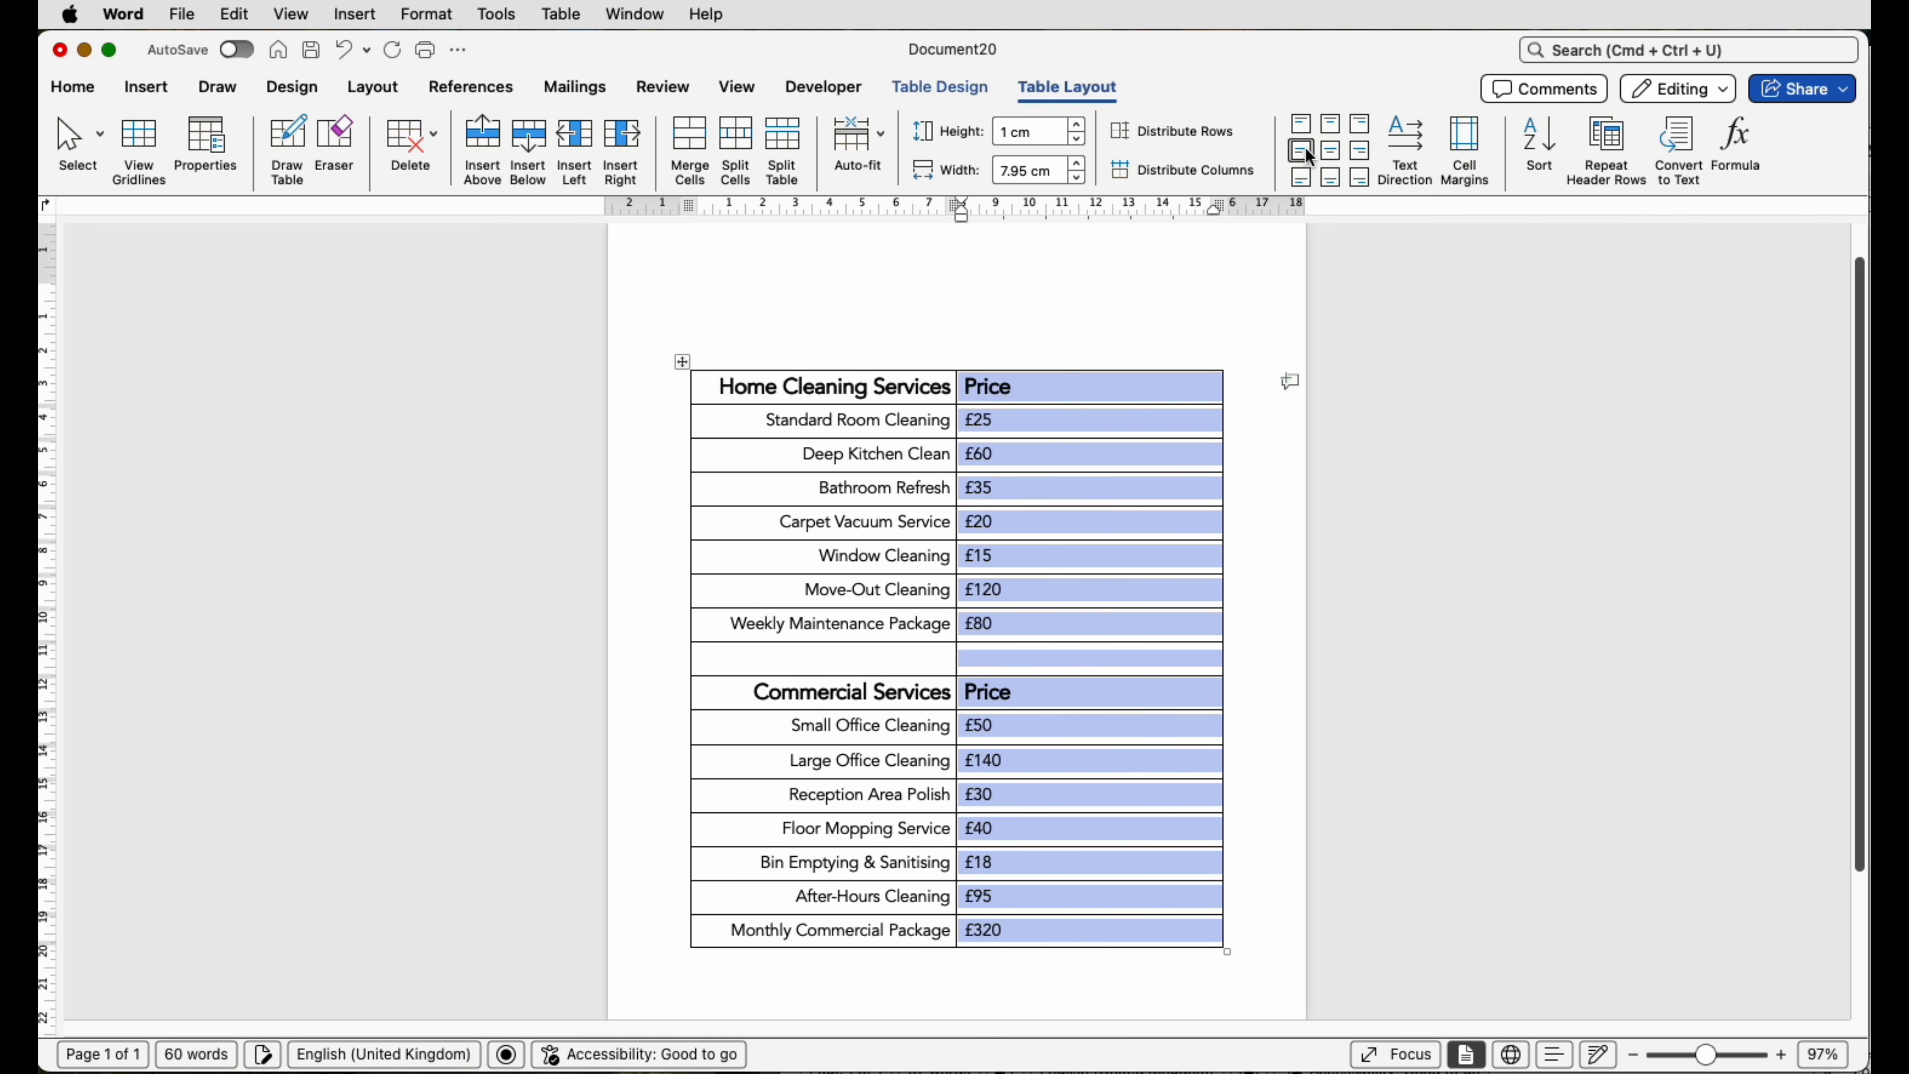
{"action": "left_click", "coordinate": [1056, 319]}
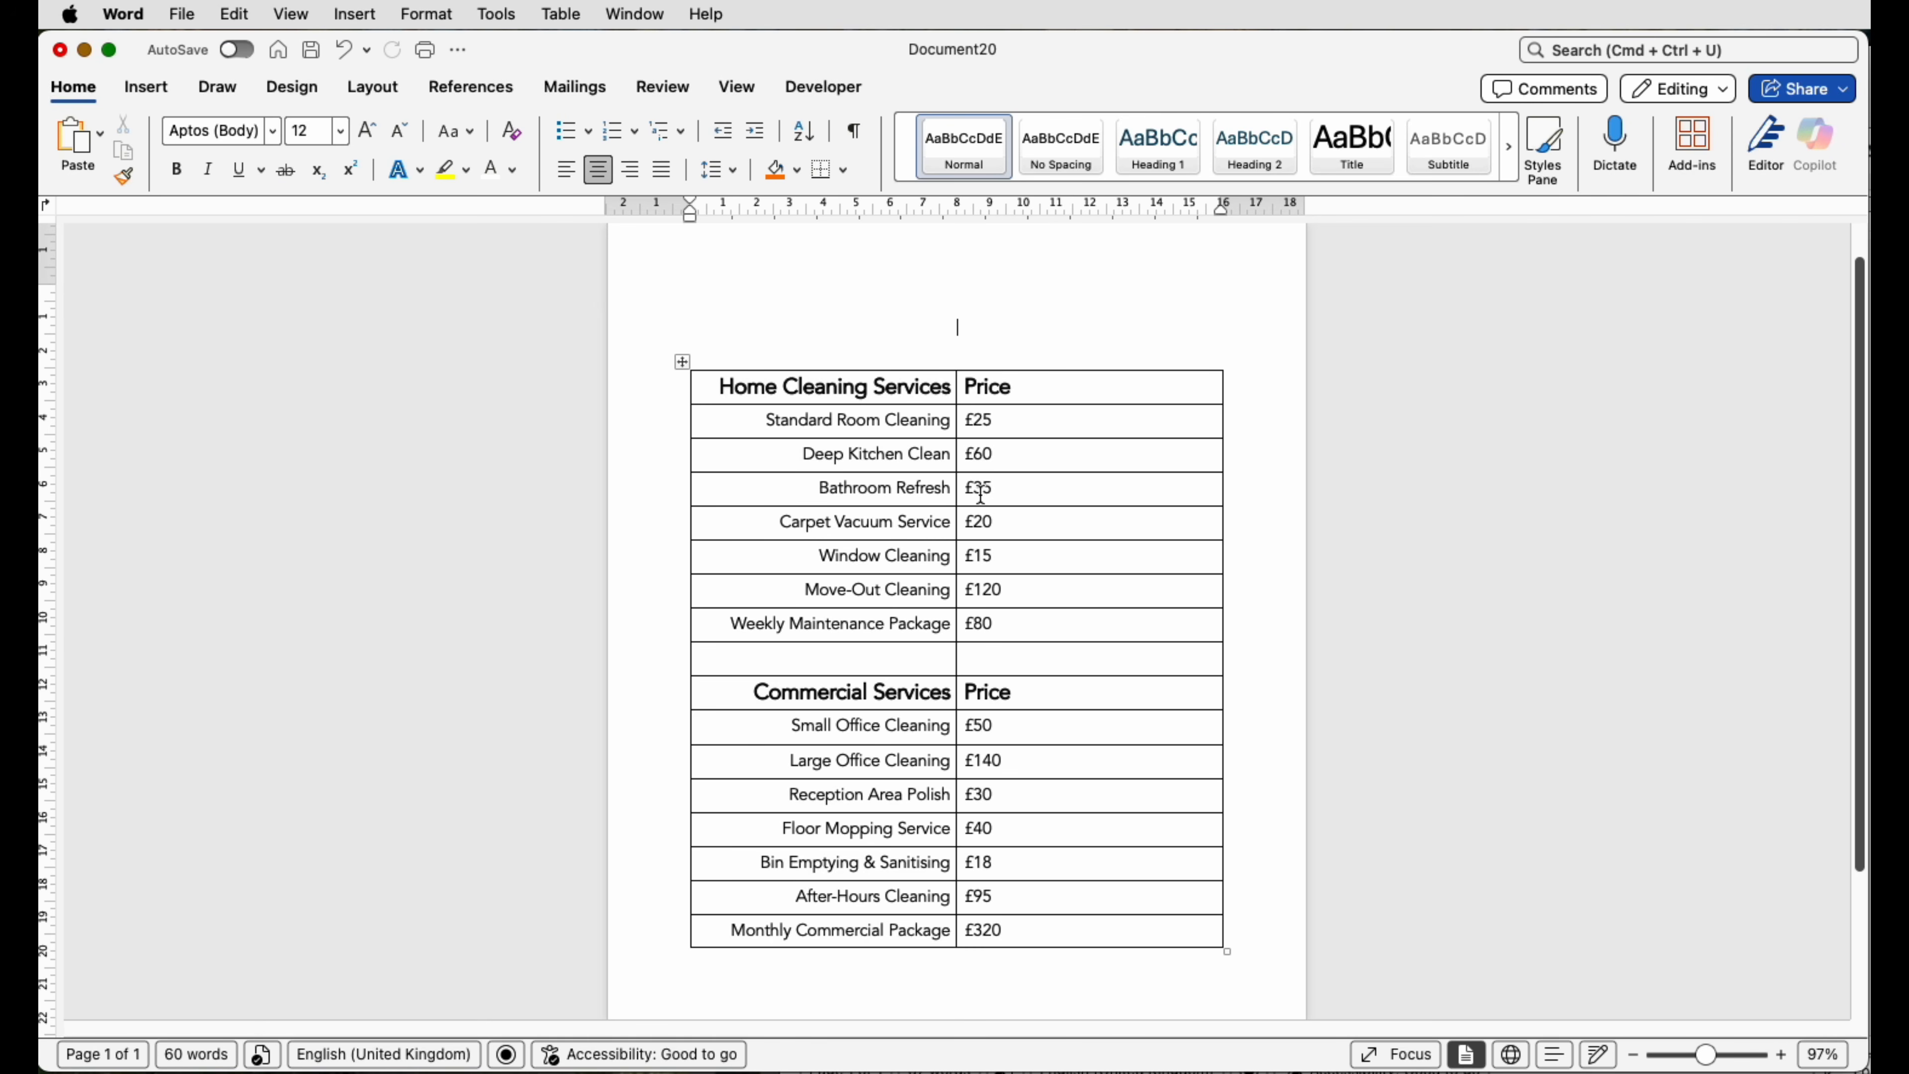
Open the cell options for all table cells and turn off using the same margins as the whole table.
{"action": "left_click_drag", "start_coordinate": [1037, 927], "coordinate": [810, 394]}
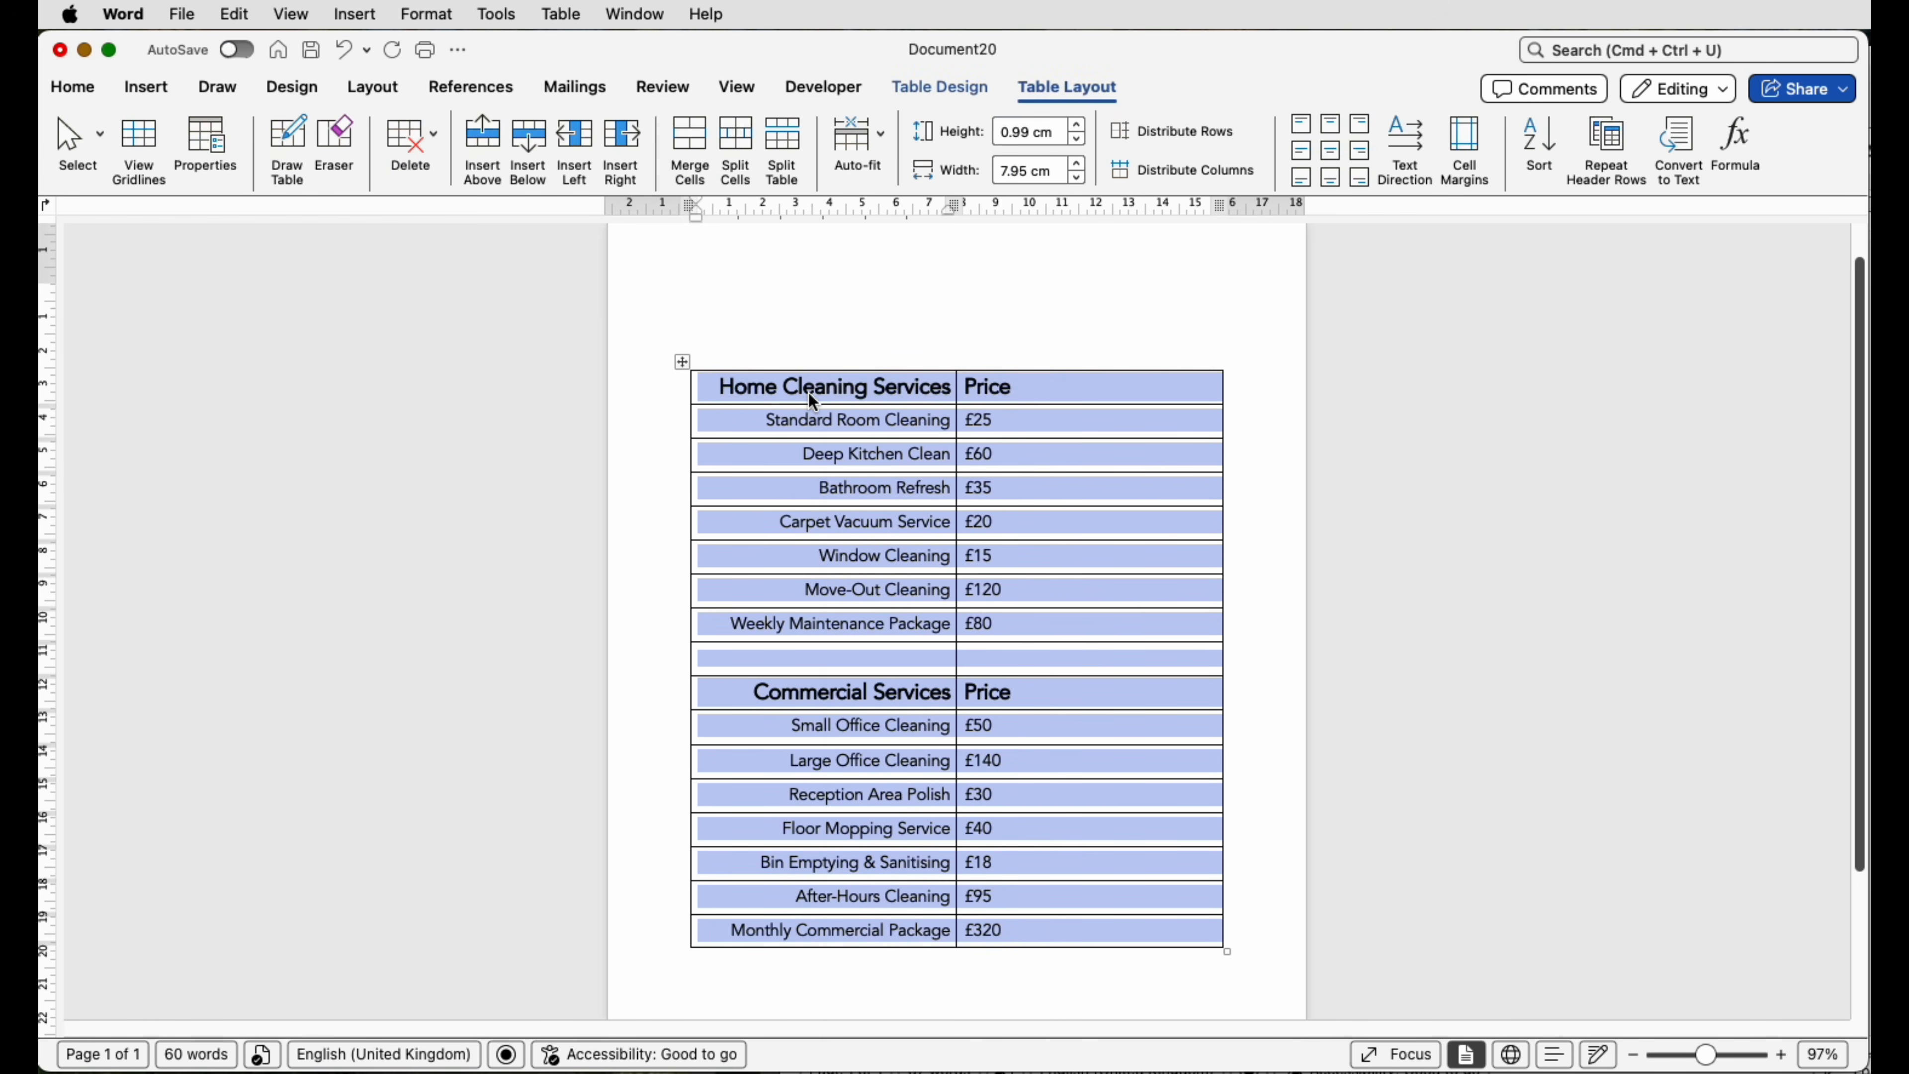
{"action": "right_click", "coordinate": [809, 394]}
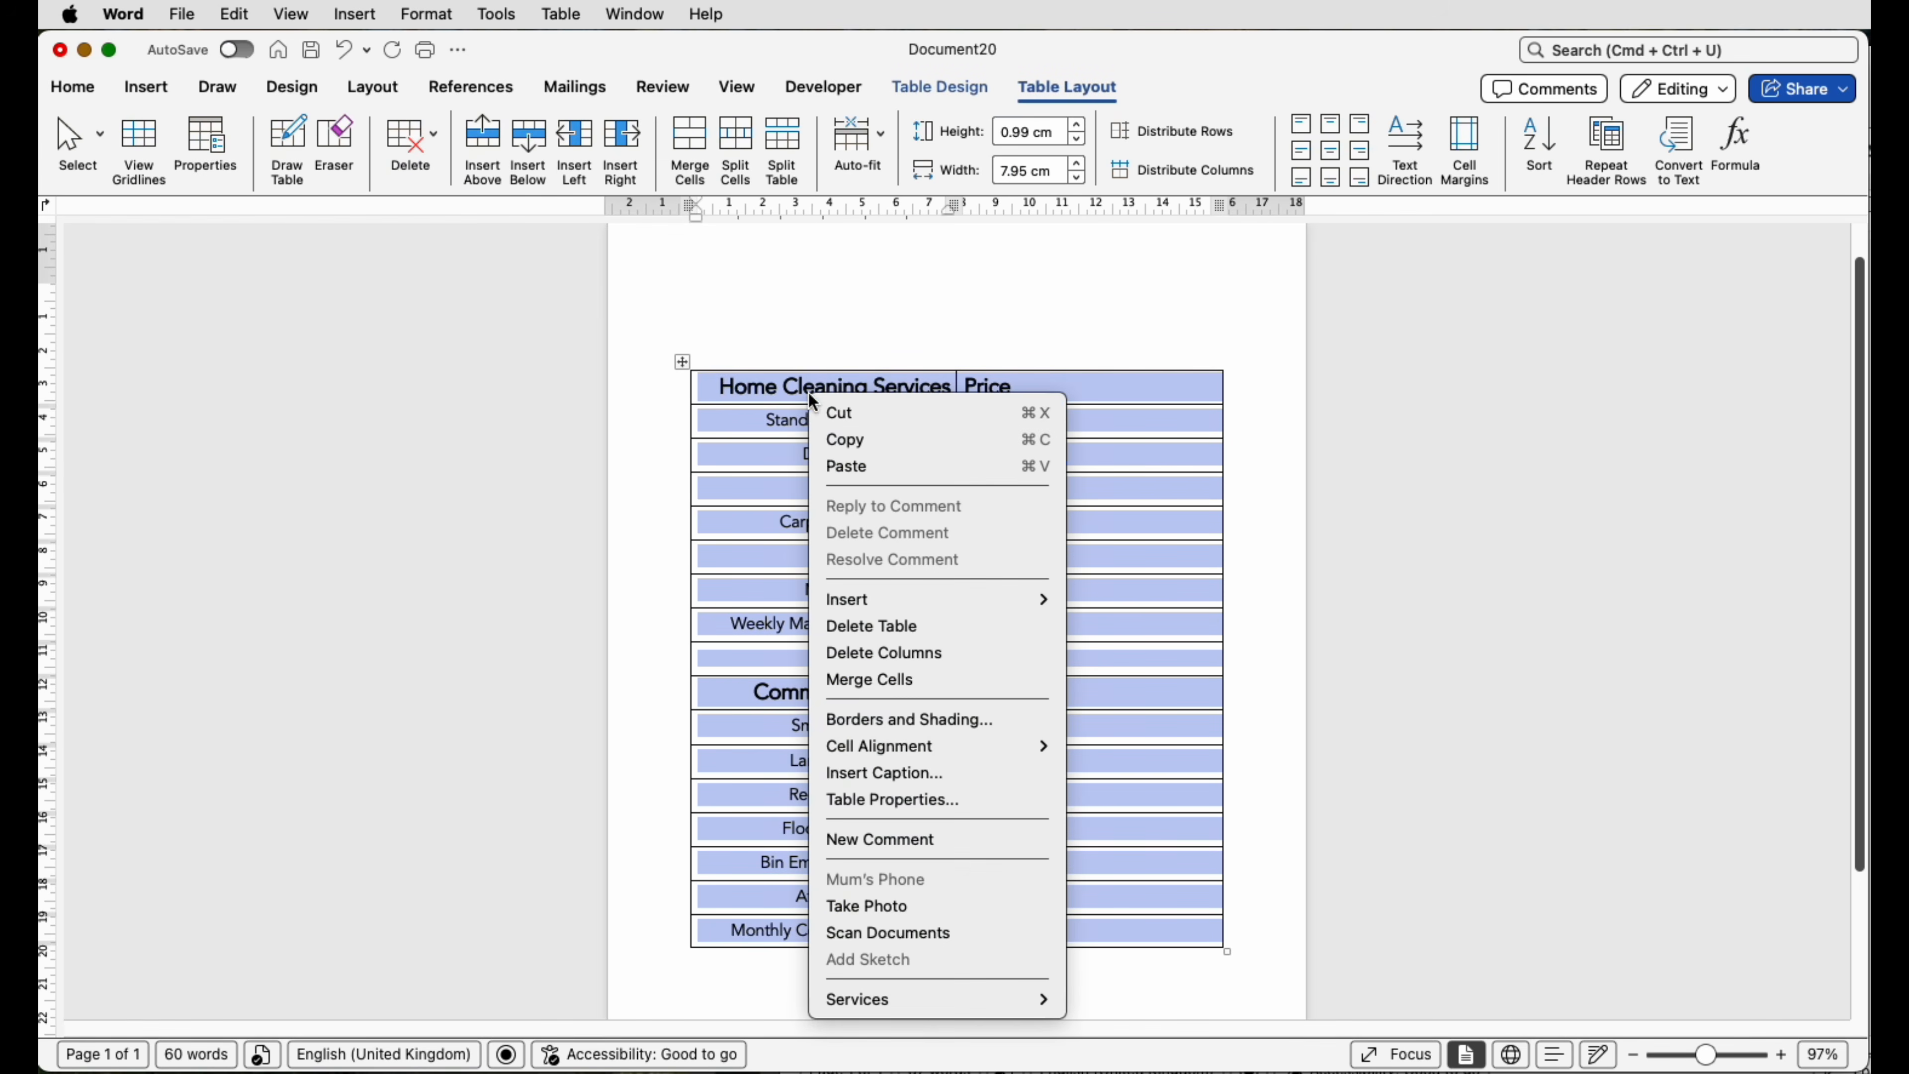
{"action": "left_click", "coordinate": [869, 800]}
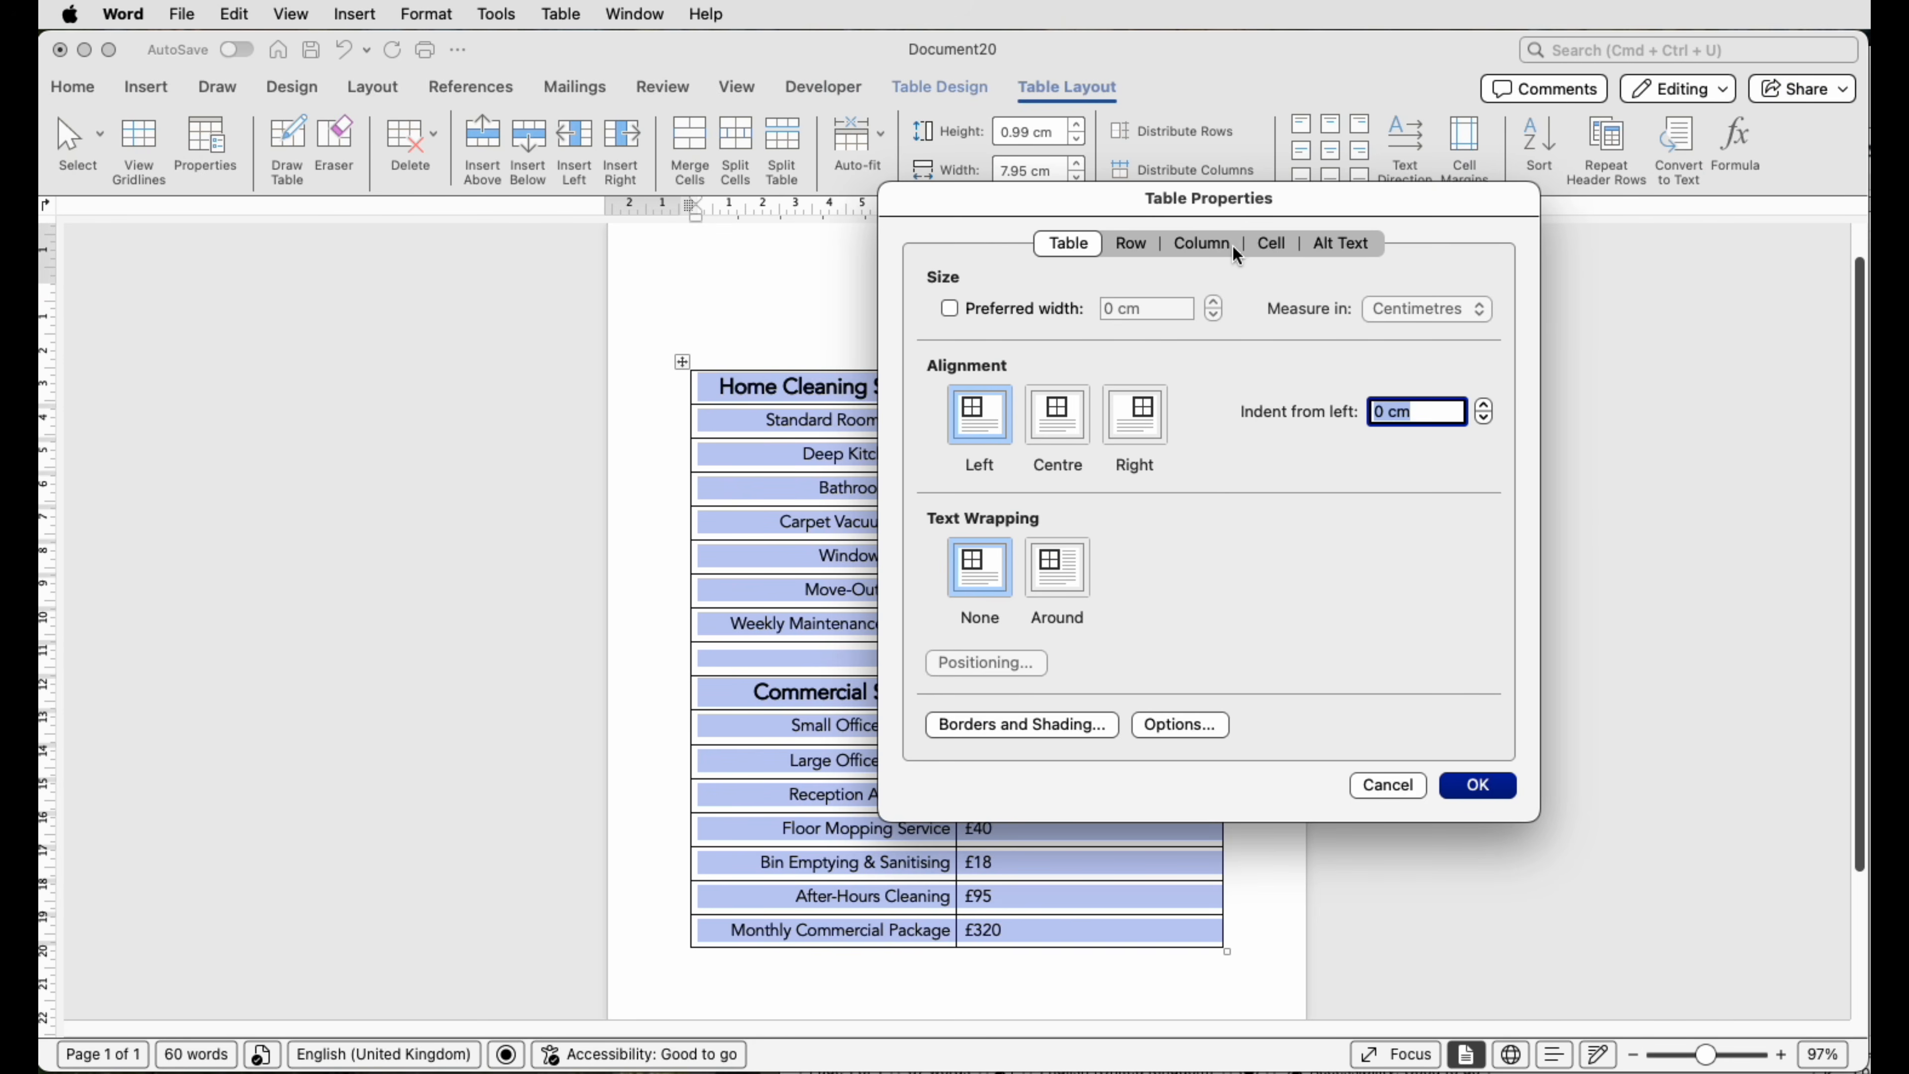
{"action": "left_click", "coordinate": [1270, 251]}
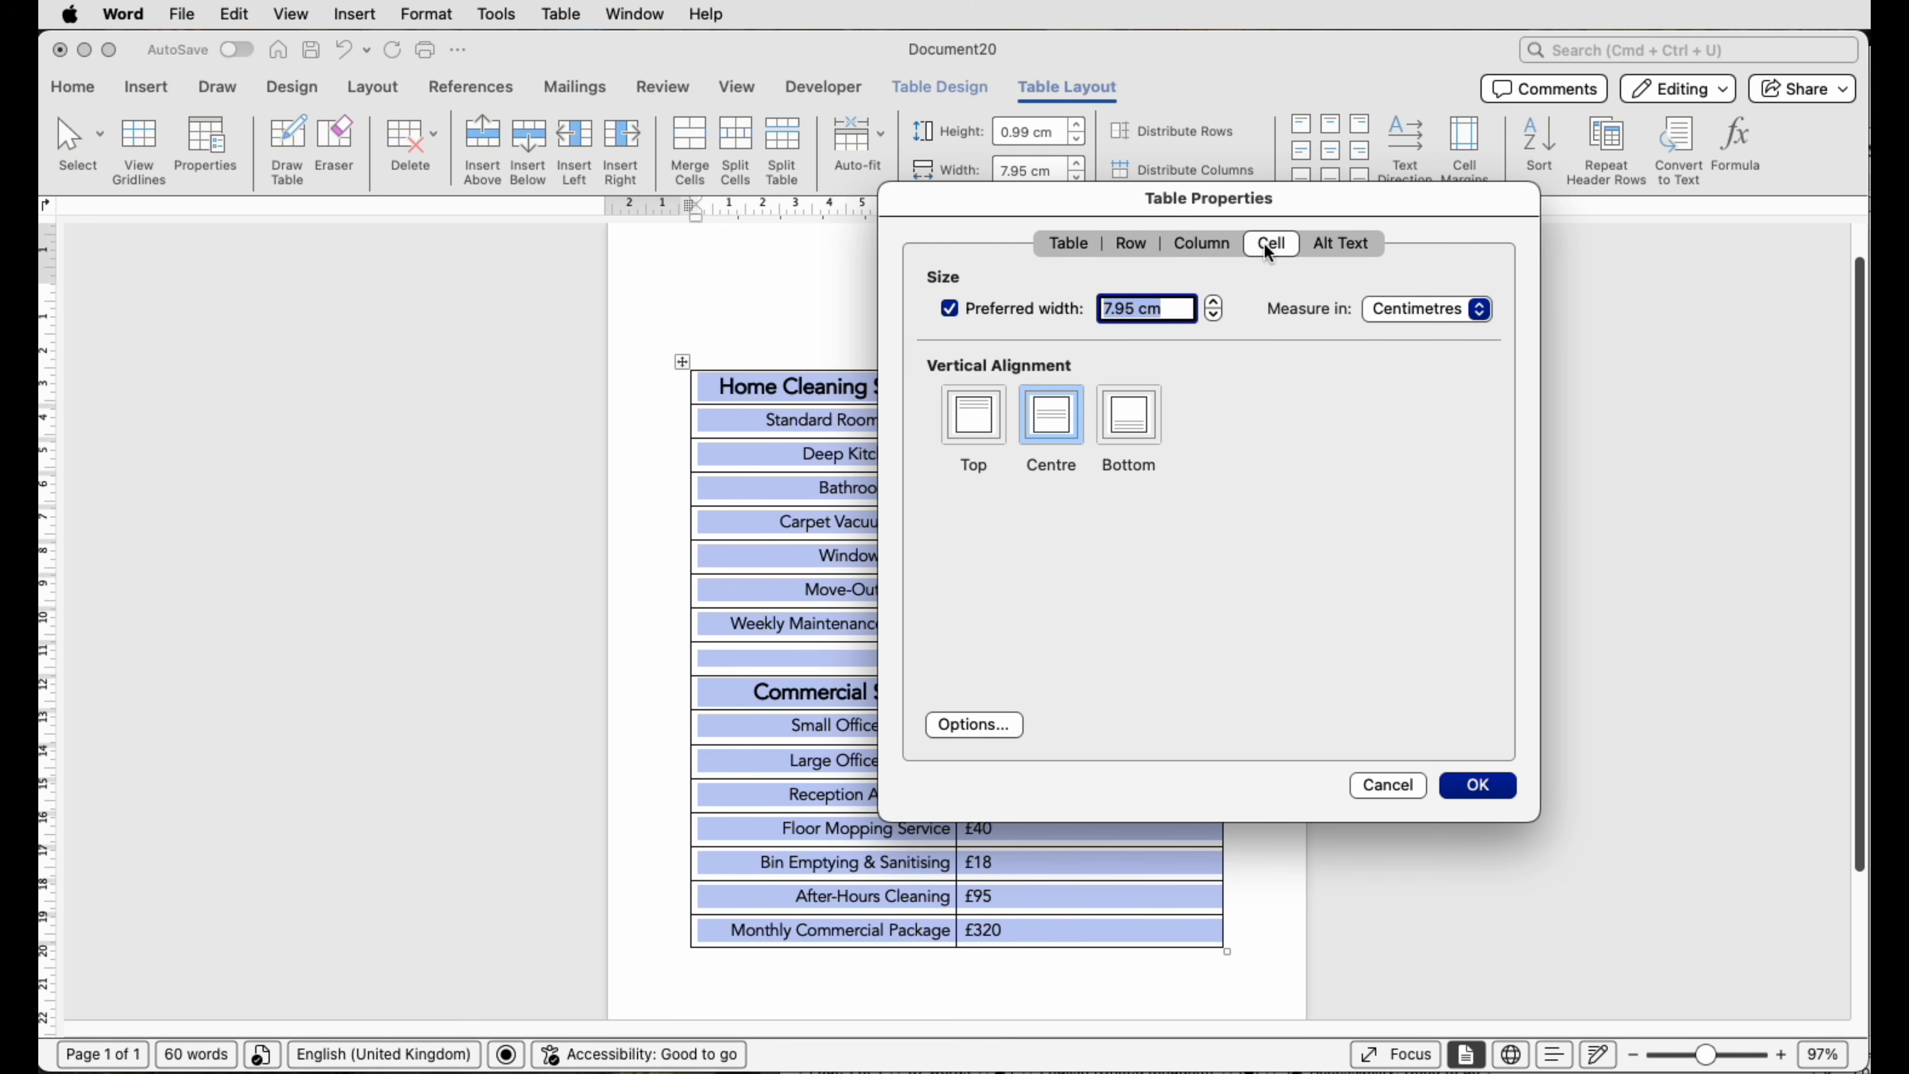
{"action": "left_click", "coordinate": [977, 725]}
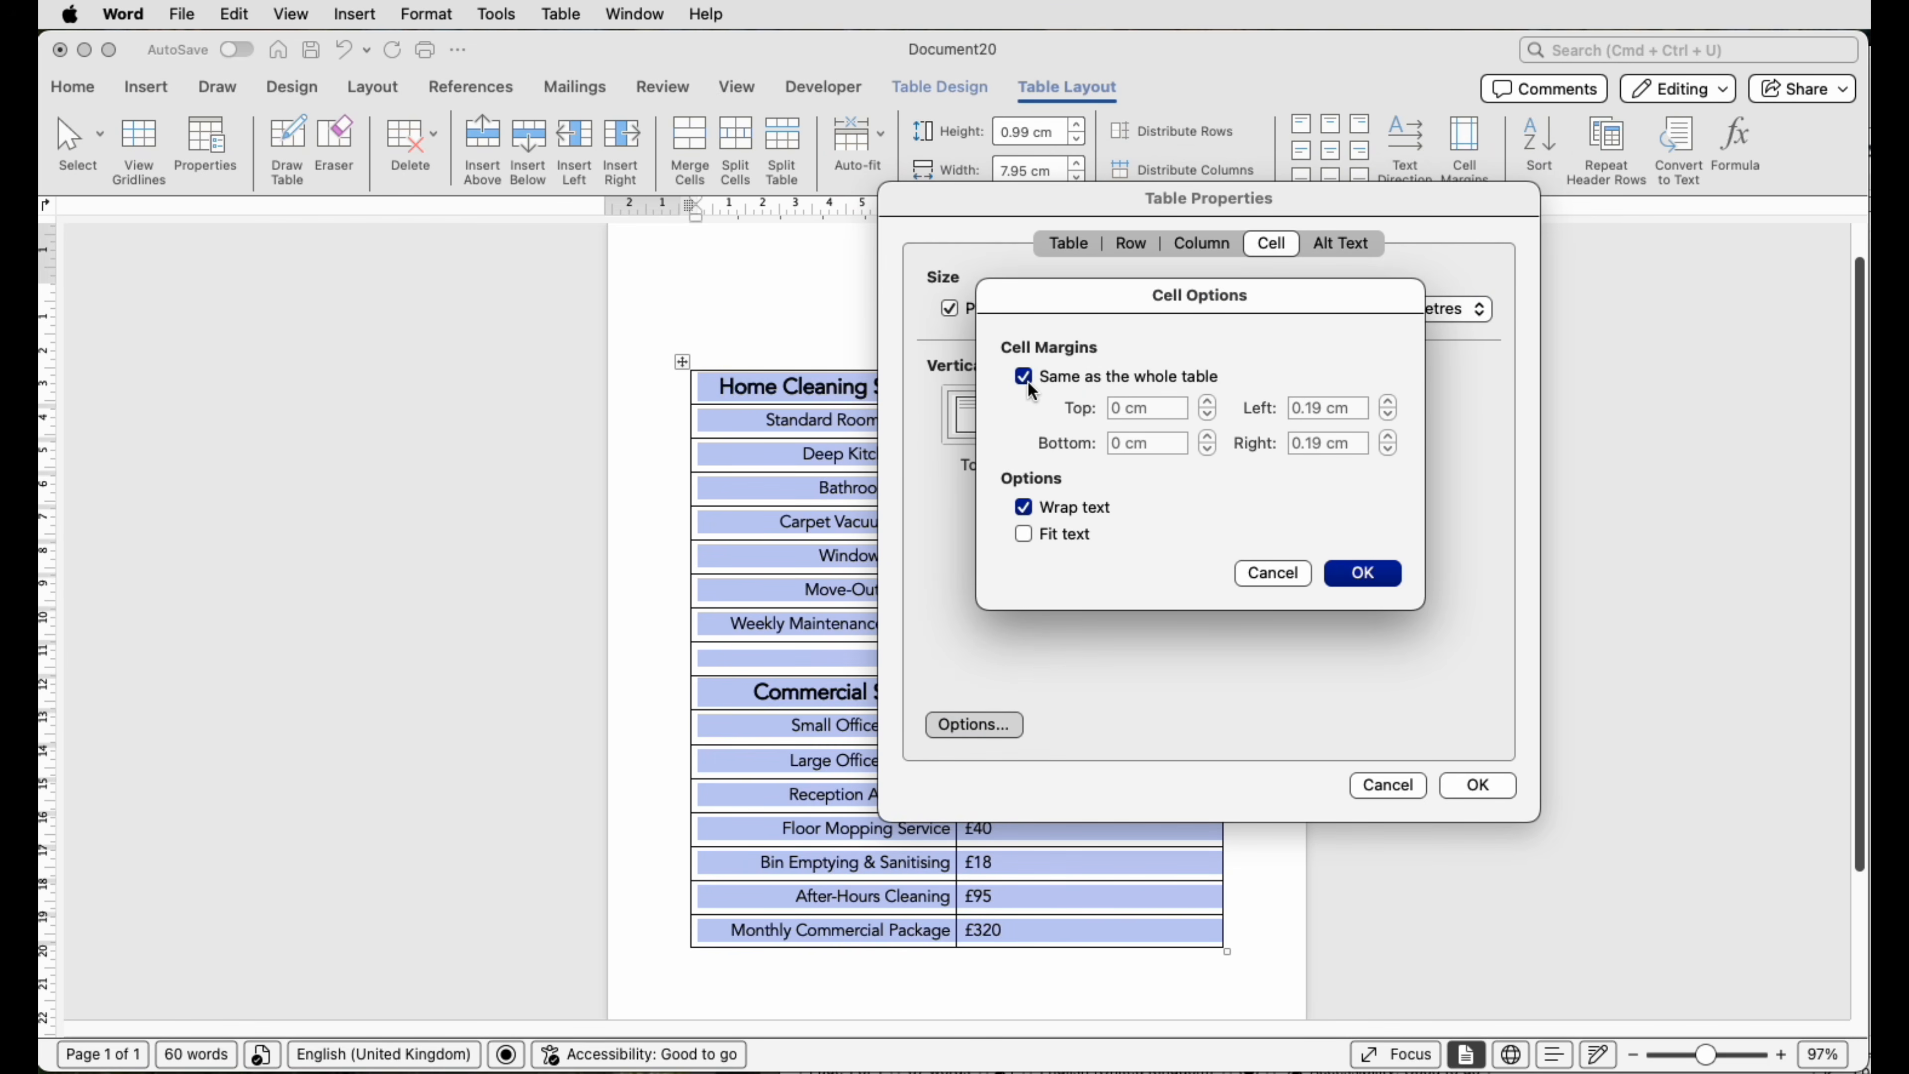
{"action": "left_click", "coordinate": [1024, 379]}
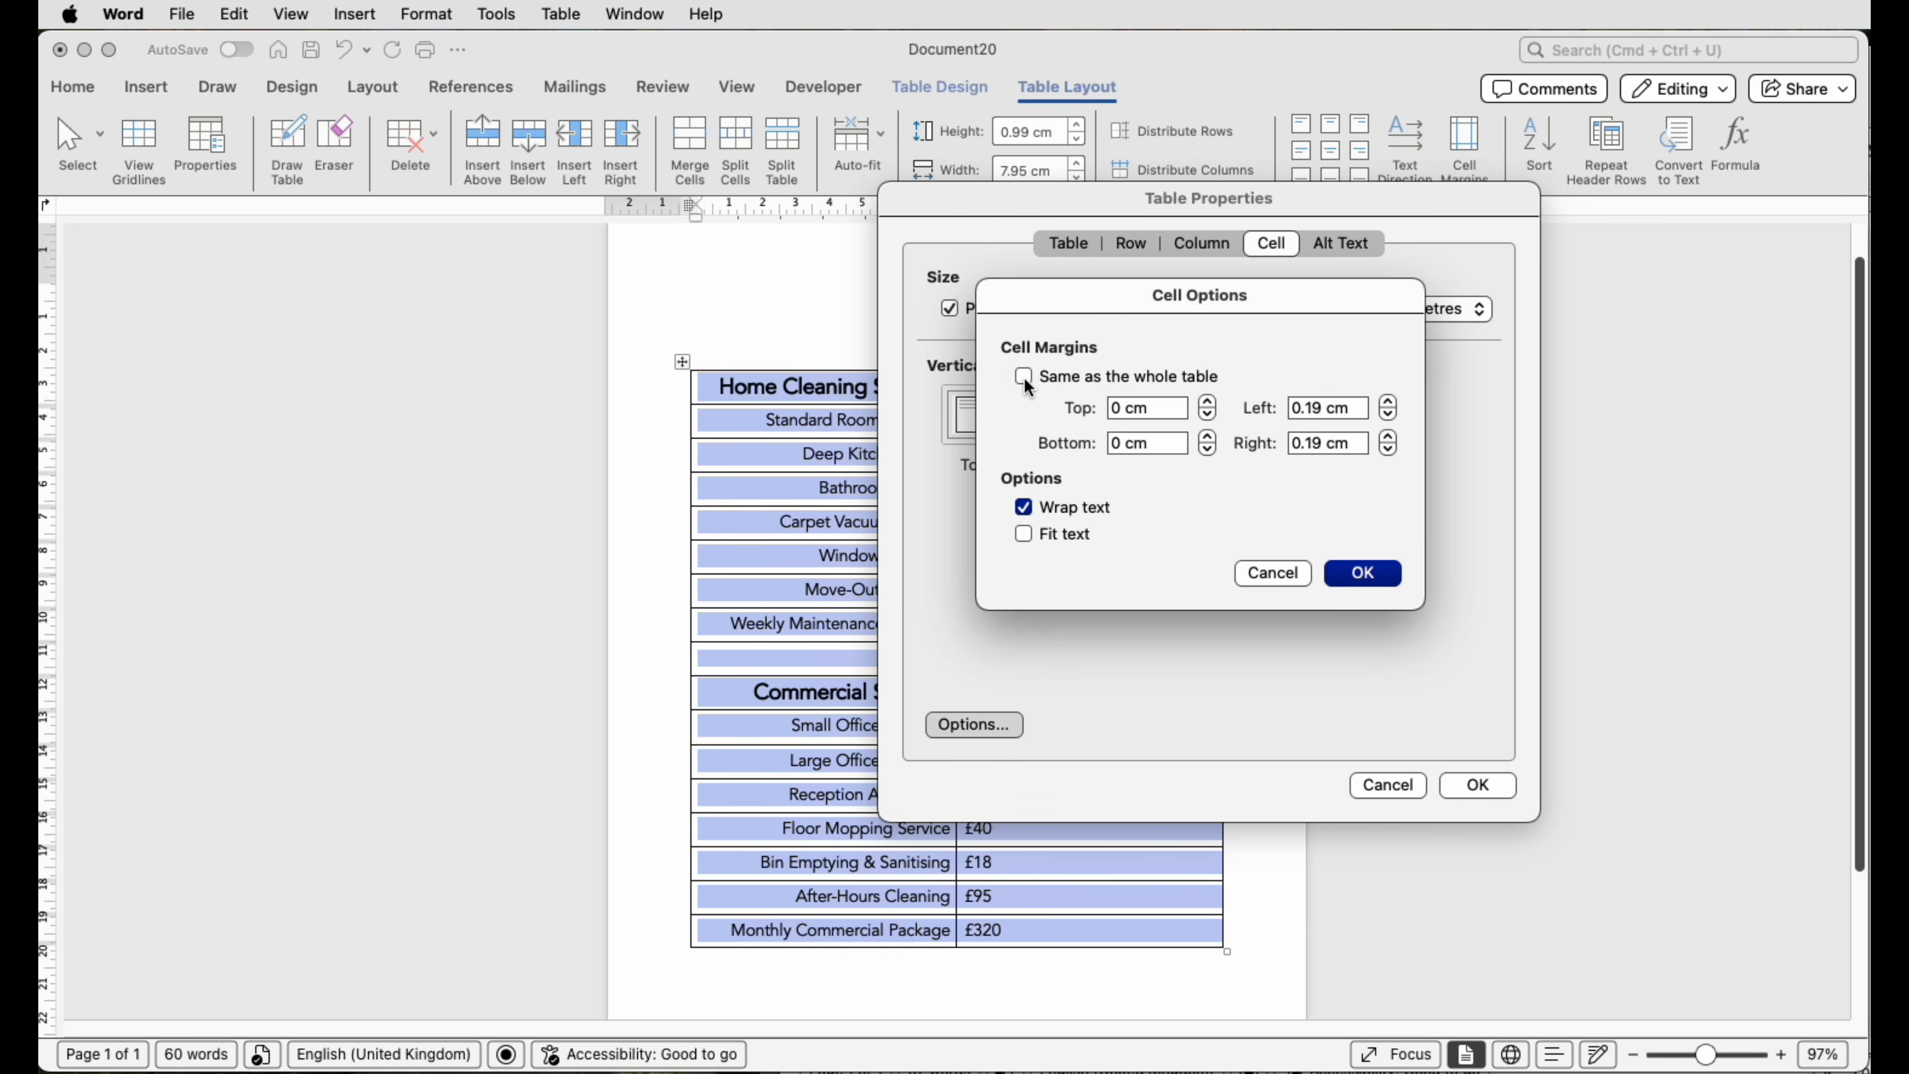
Set the left and right cell margins to 0.6 cm and apply the table properties.
{"action": "left_click", "coordinate": [1359, 412]}
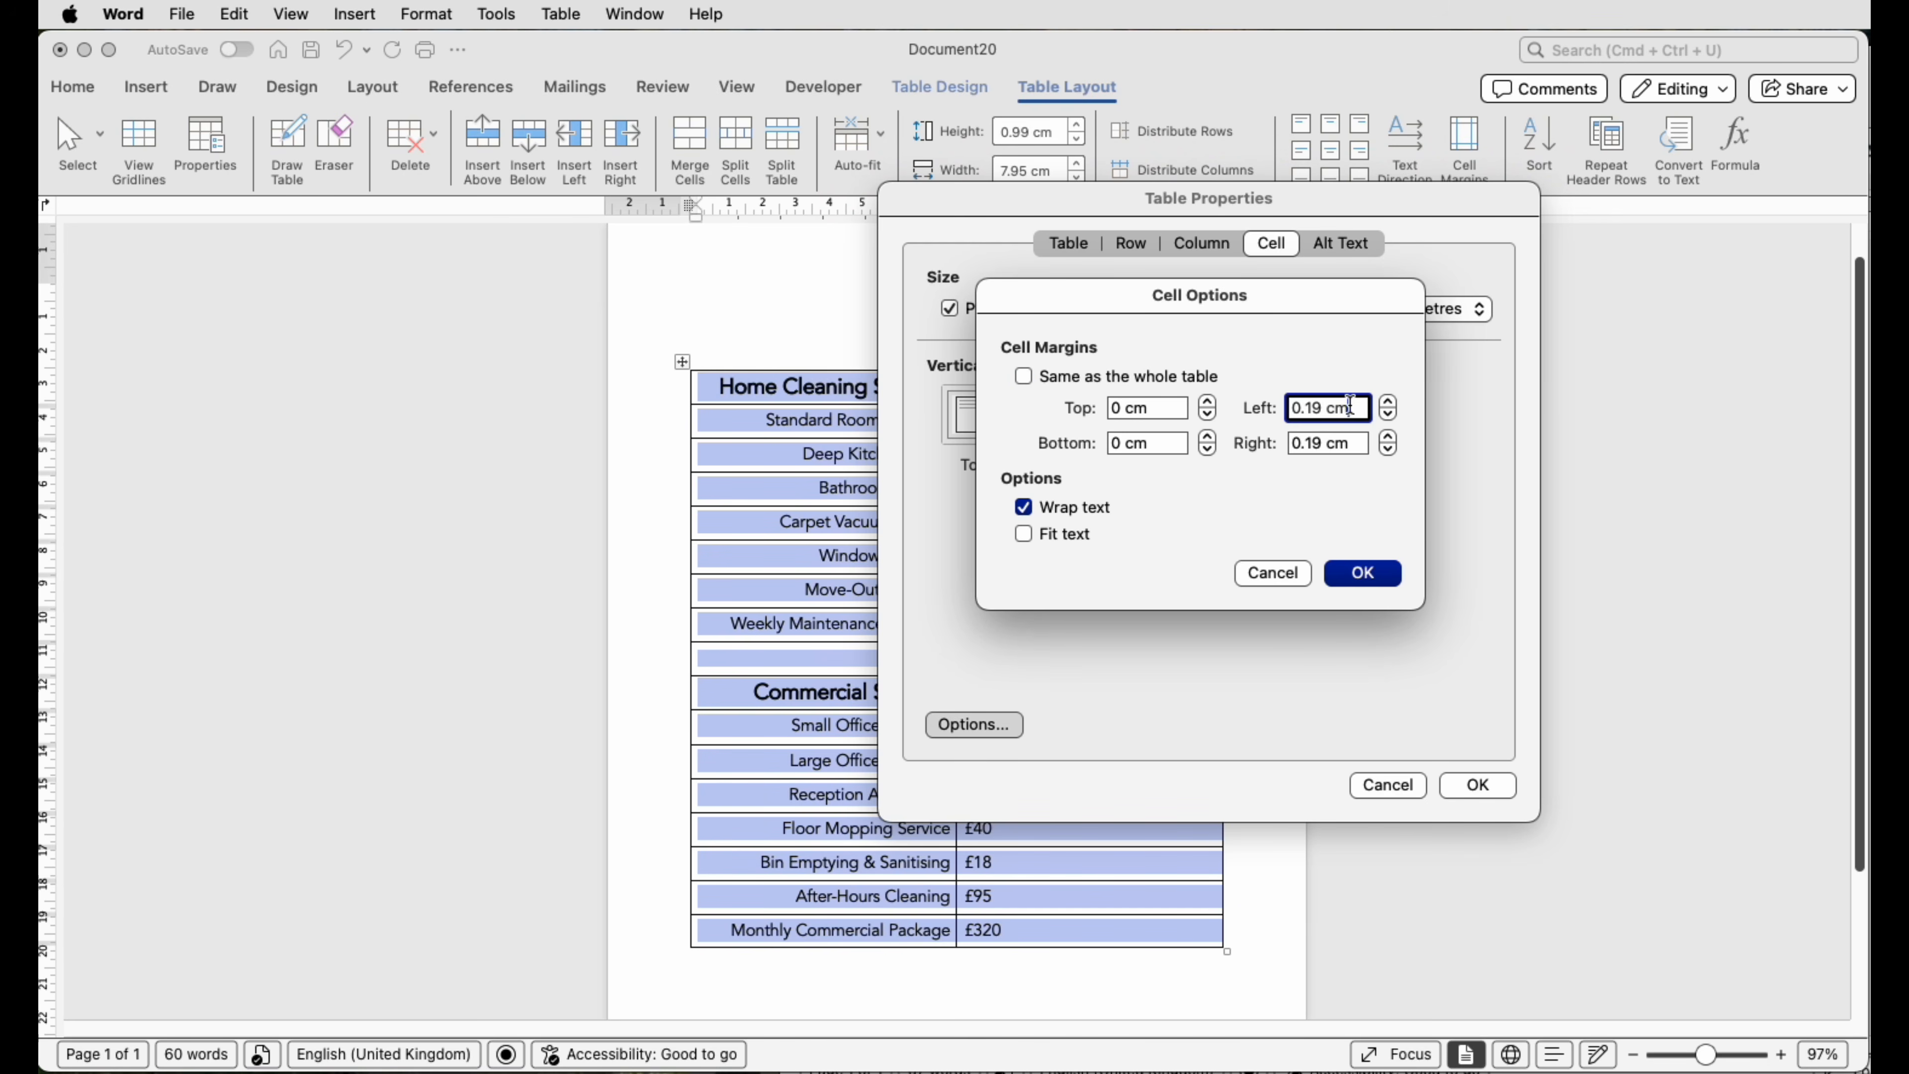
{"action": "left_click_drag", "start_coordinate": [1322, 406], "coordinate": [1313, 407]}
{"action": "key", "text": "BackSpace"}
{"action": "key", "text": "BackSpace"}
{"action": "type", "text": "6"}
{"action": "left_click", "coordinate": [1326, 443]}
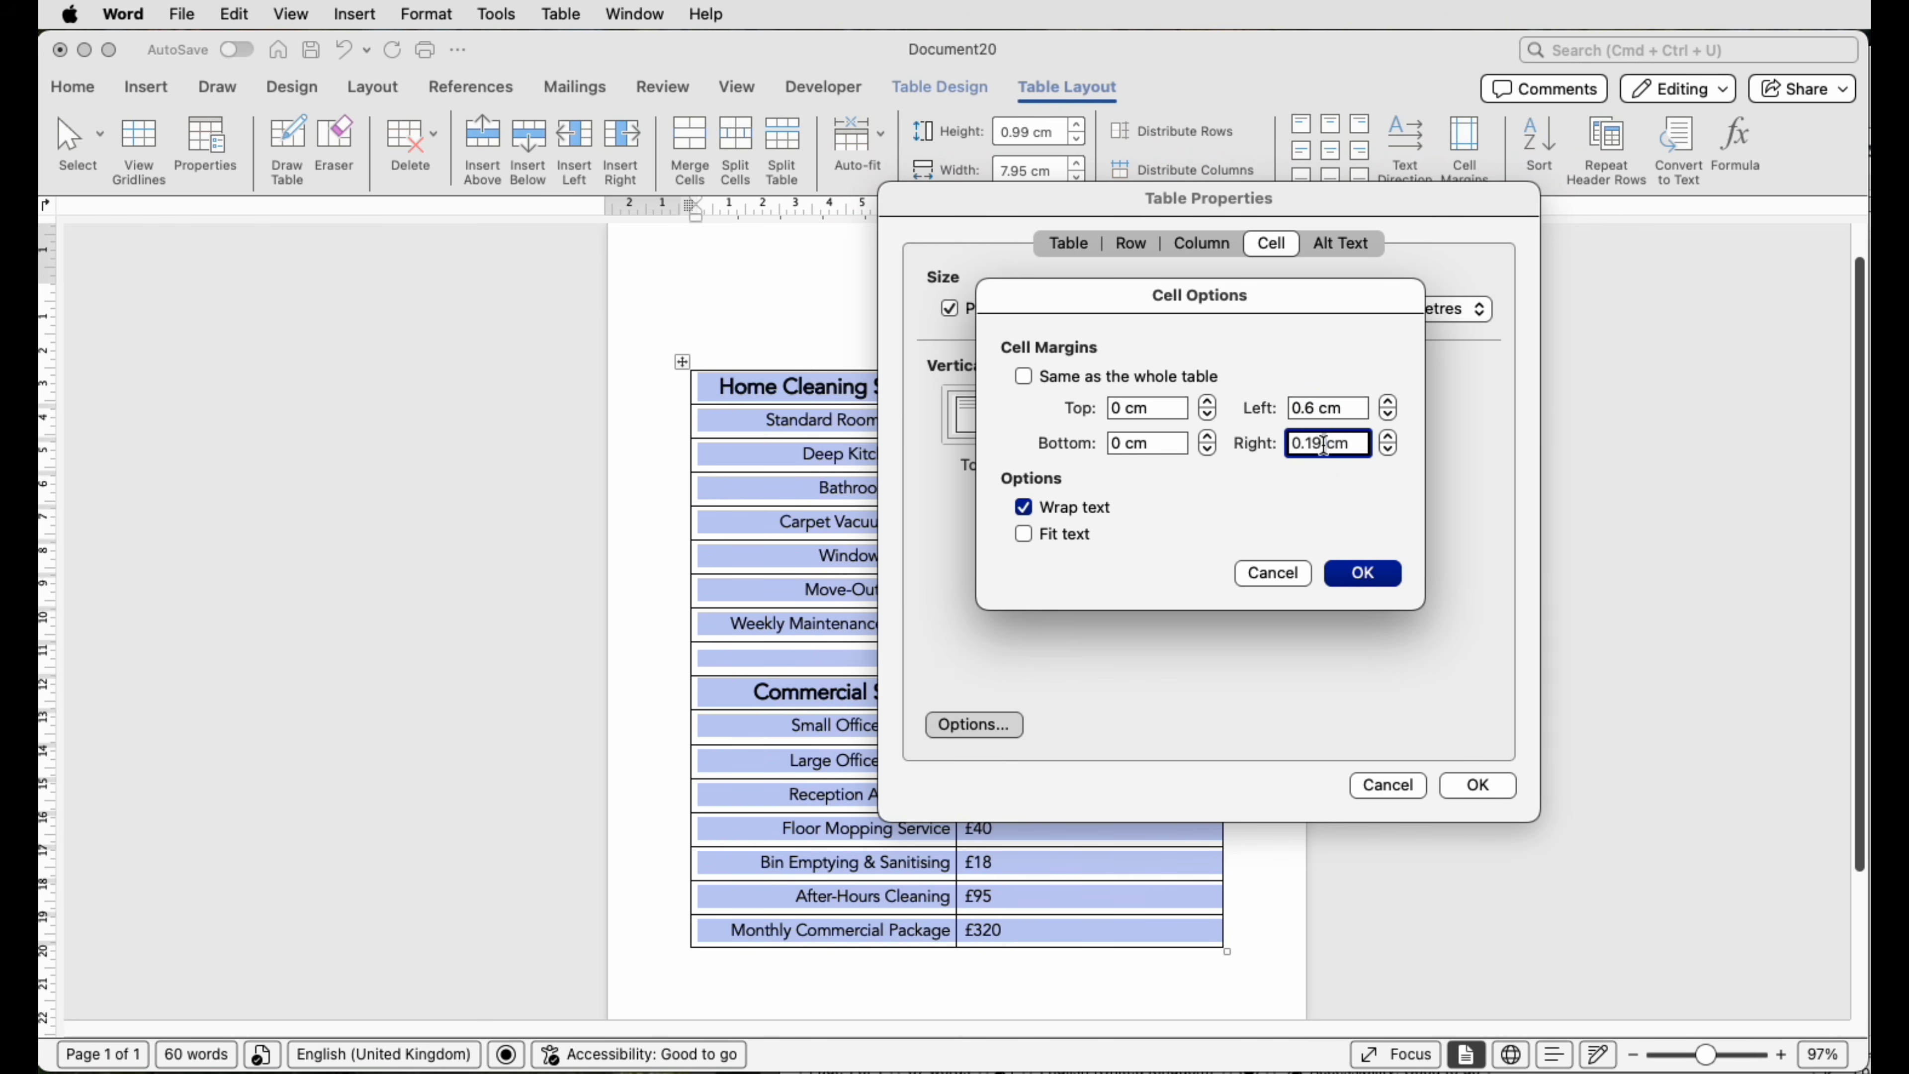
{"action": "key", "text": "BackSpace"}
{"action": "key", "text": "BackSpace"}
{"action": "type", "text": "6"}
{"action": "left_click", "coordinate": [1364, 576]}
{"action": "left_click", "coordinate": [1474, 785]}
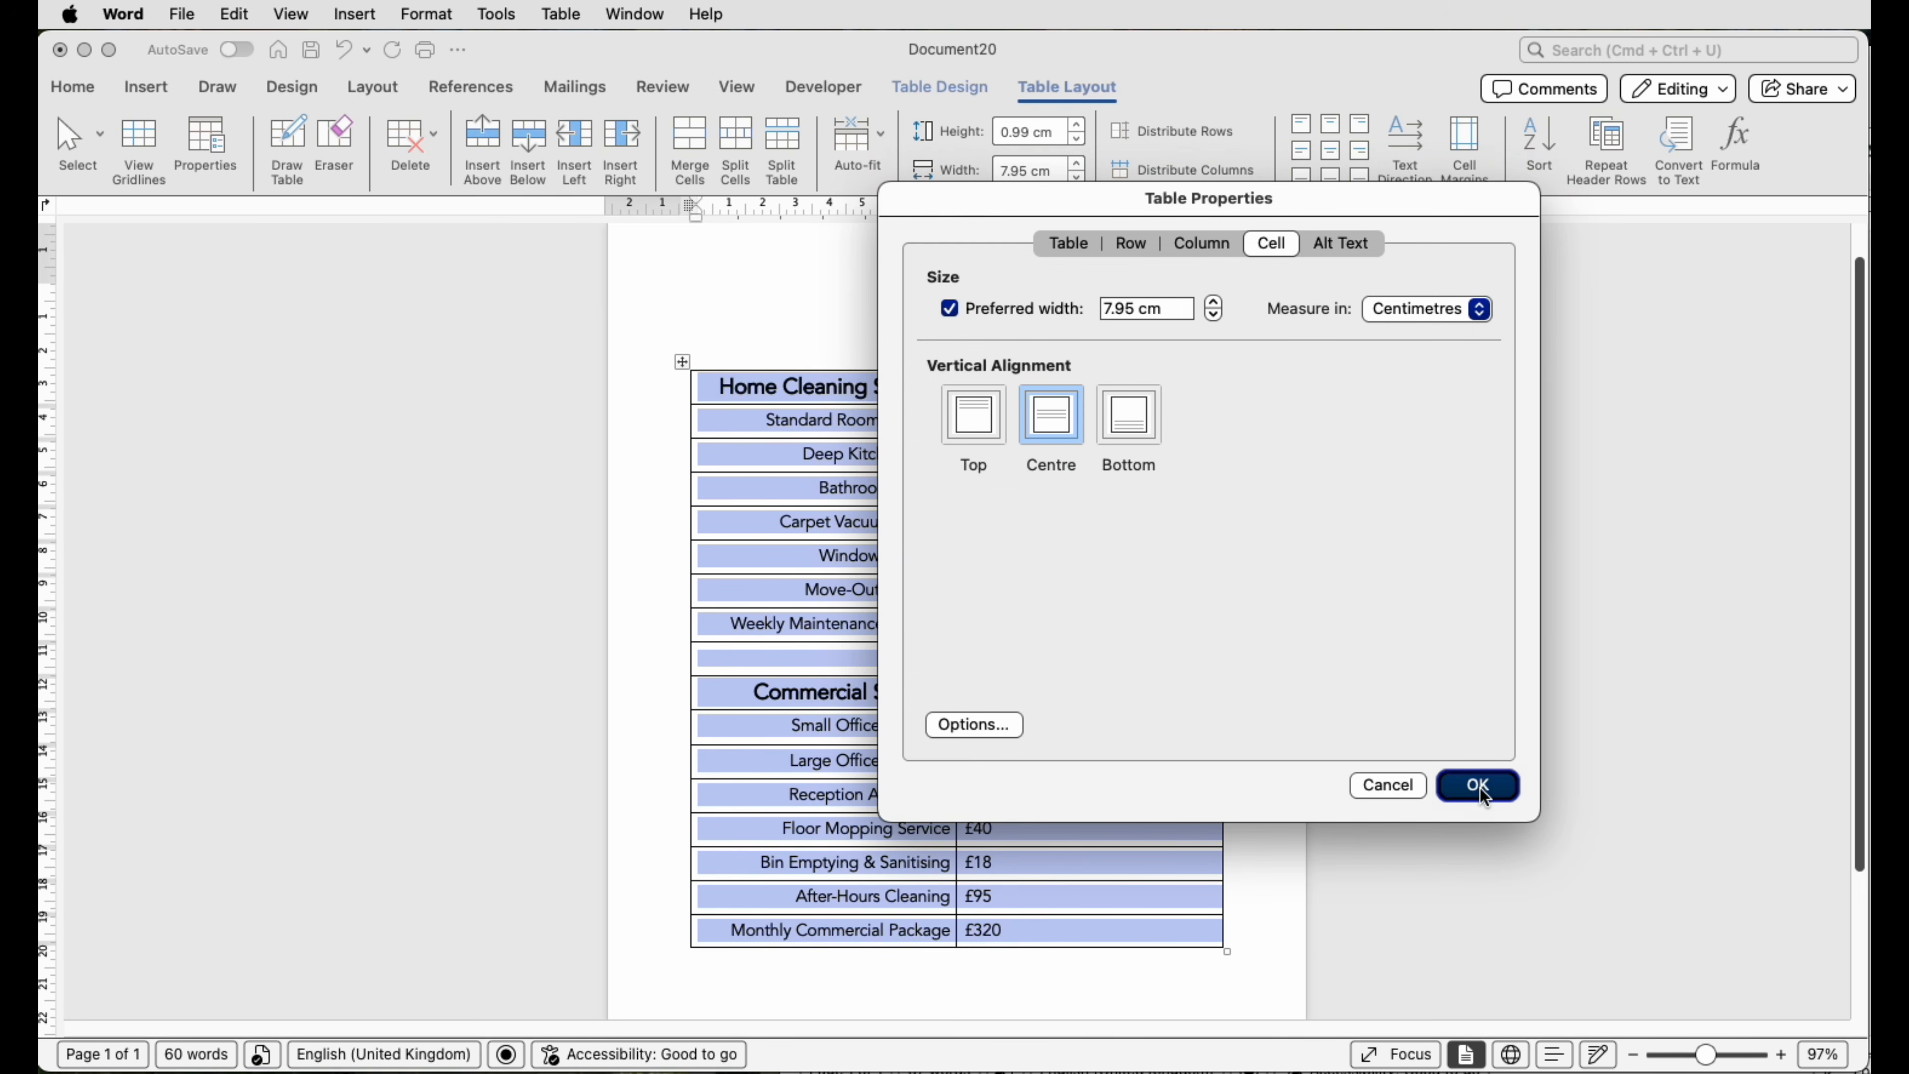
Widen the services column by moving the column divider until the price column is about 7.2 cm wide.
{"action": "left_click", "coordinate": [1102, 516]}
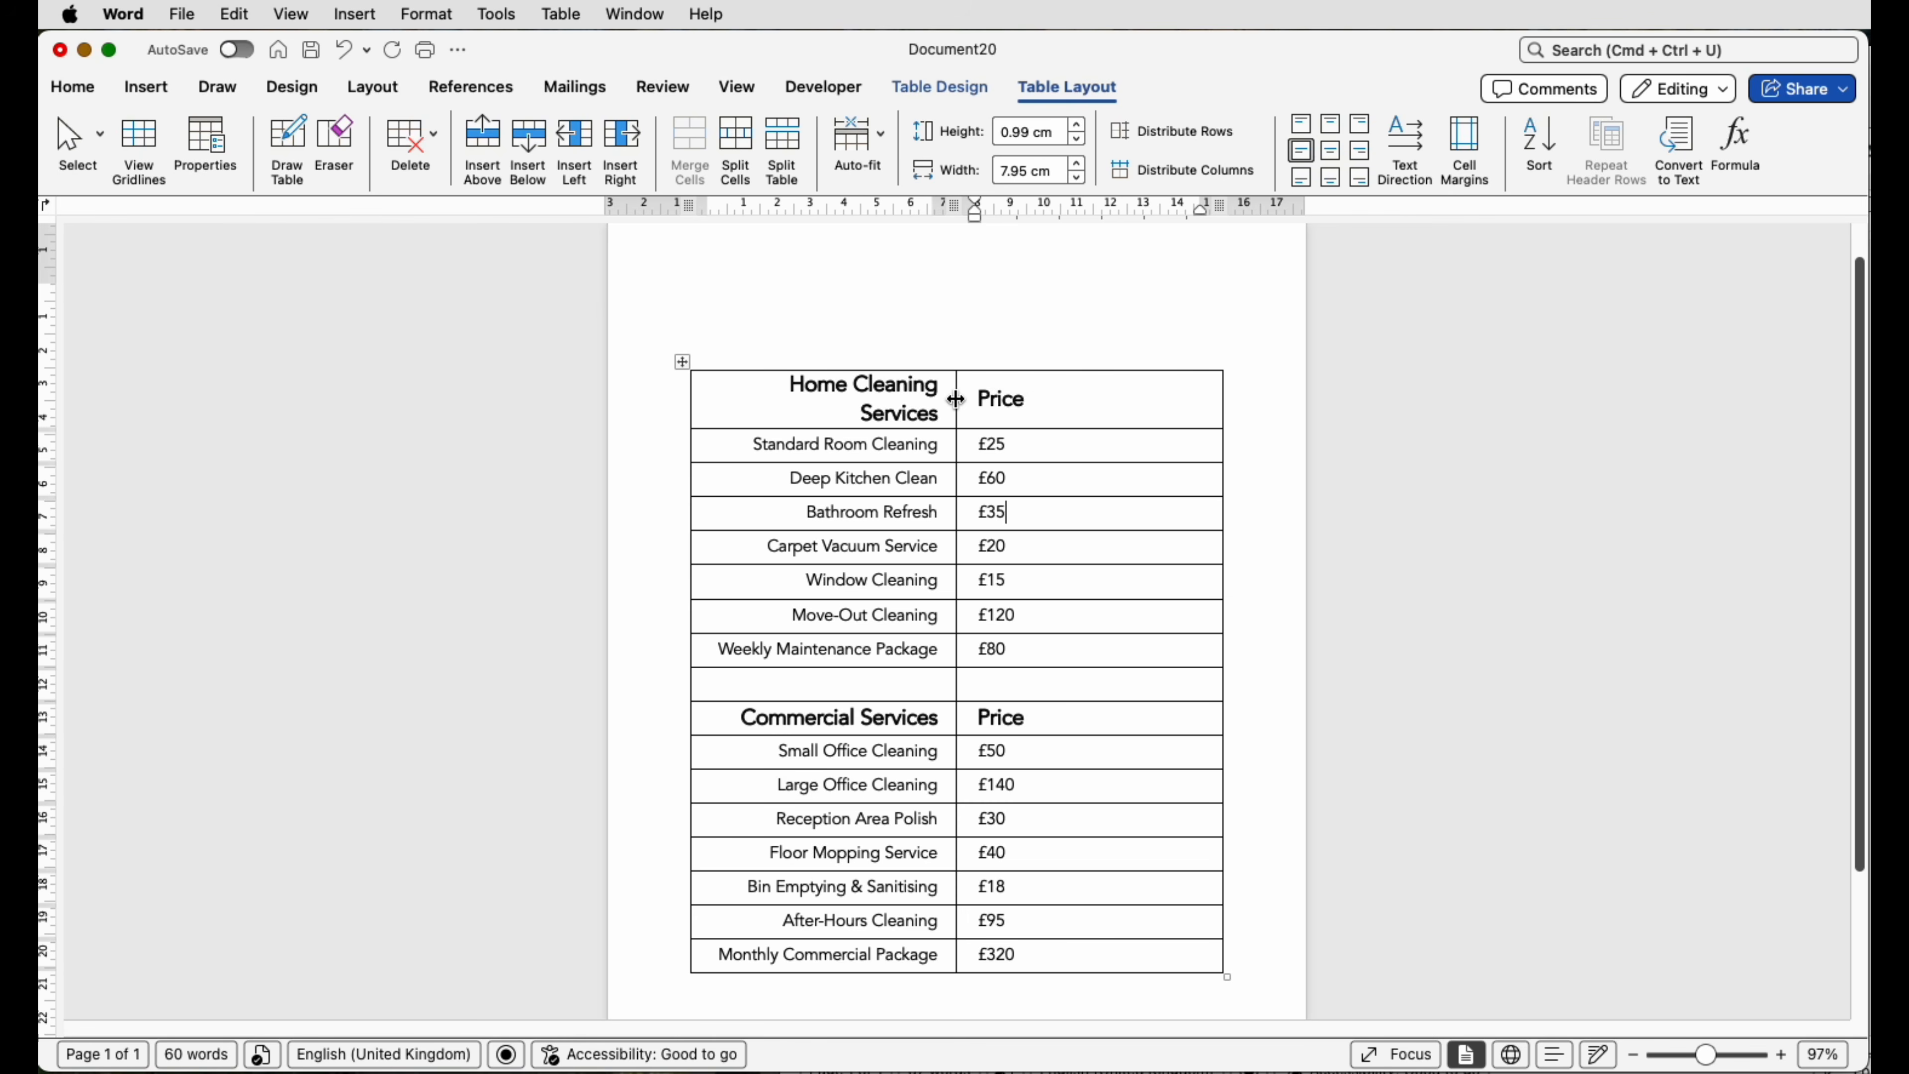
{"action": "left_click_drag", "start_coordinate": [956, 399], "coordinate": [980, 403]}
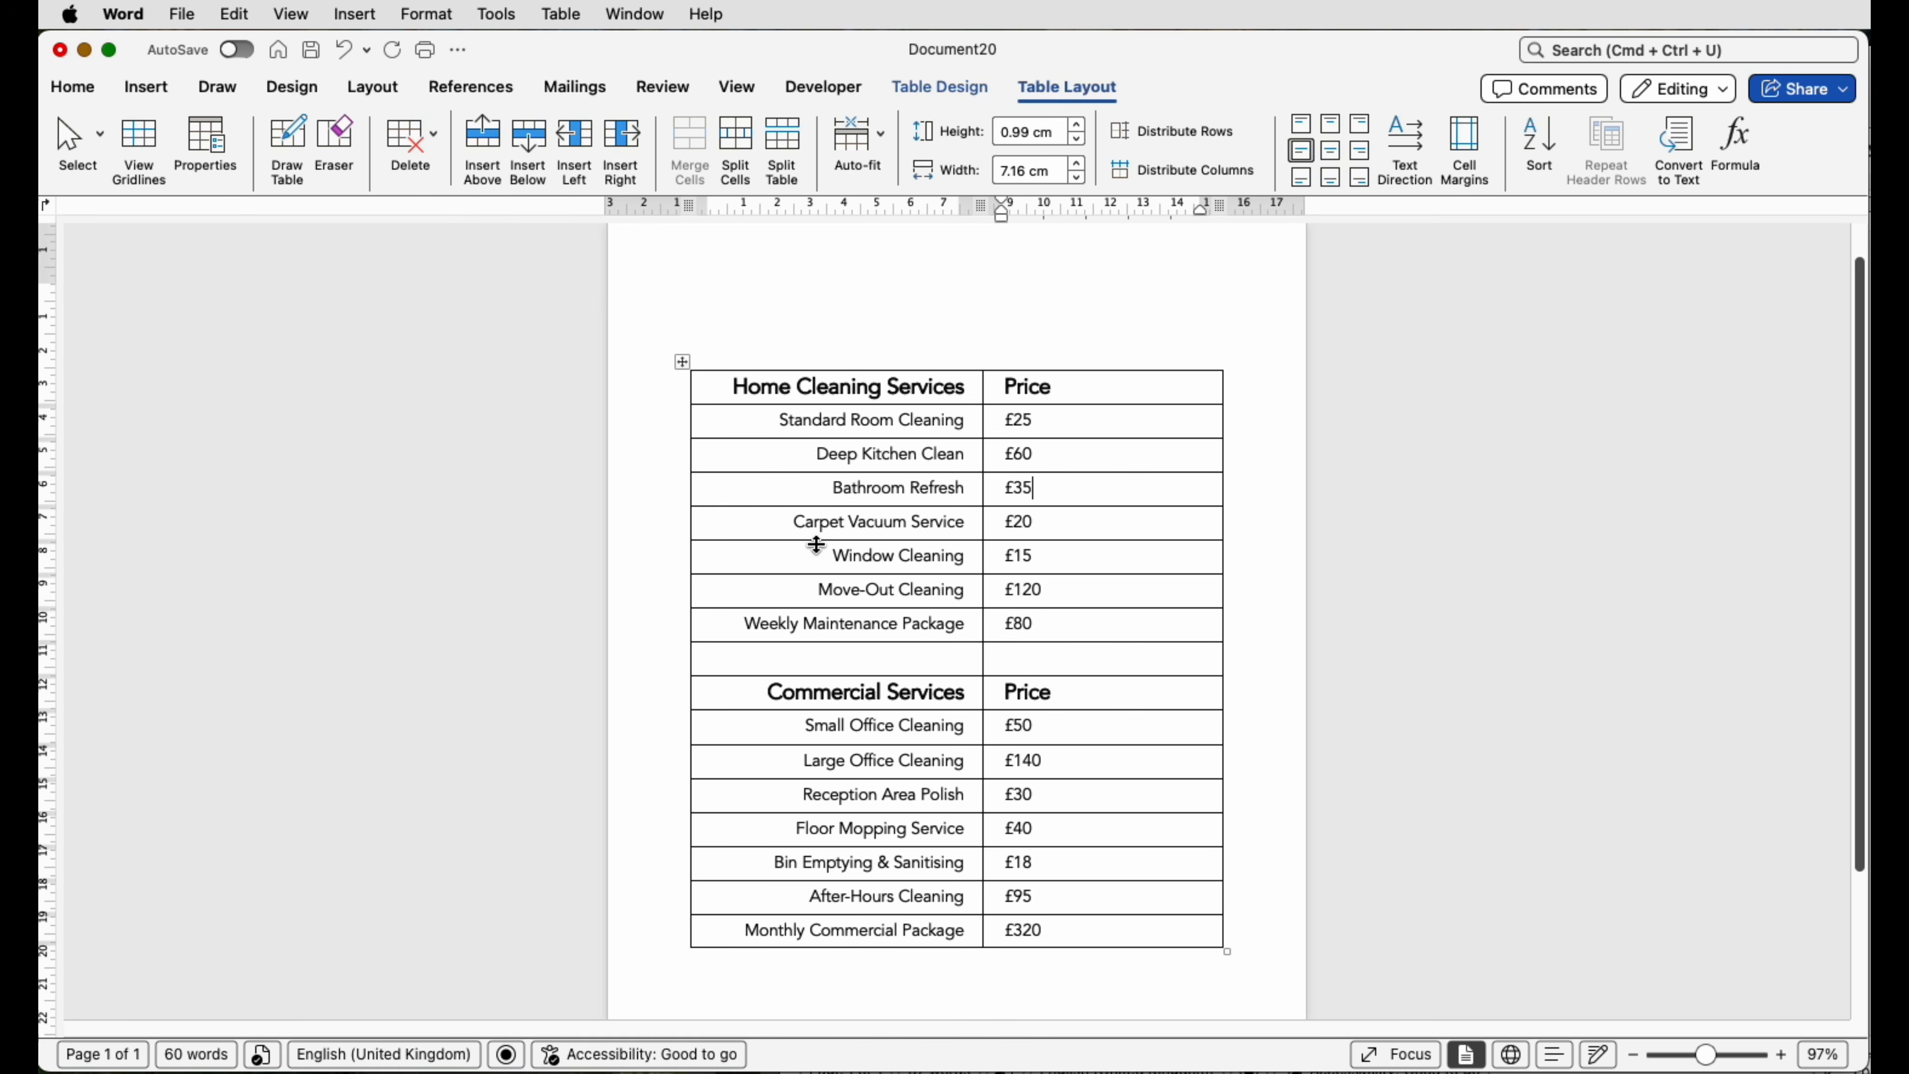
Remove all borders from the whole table.
{"action": "left_click", "coordinate": [683, 362]}
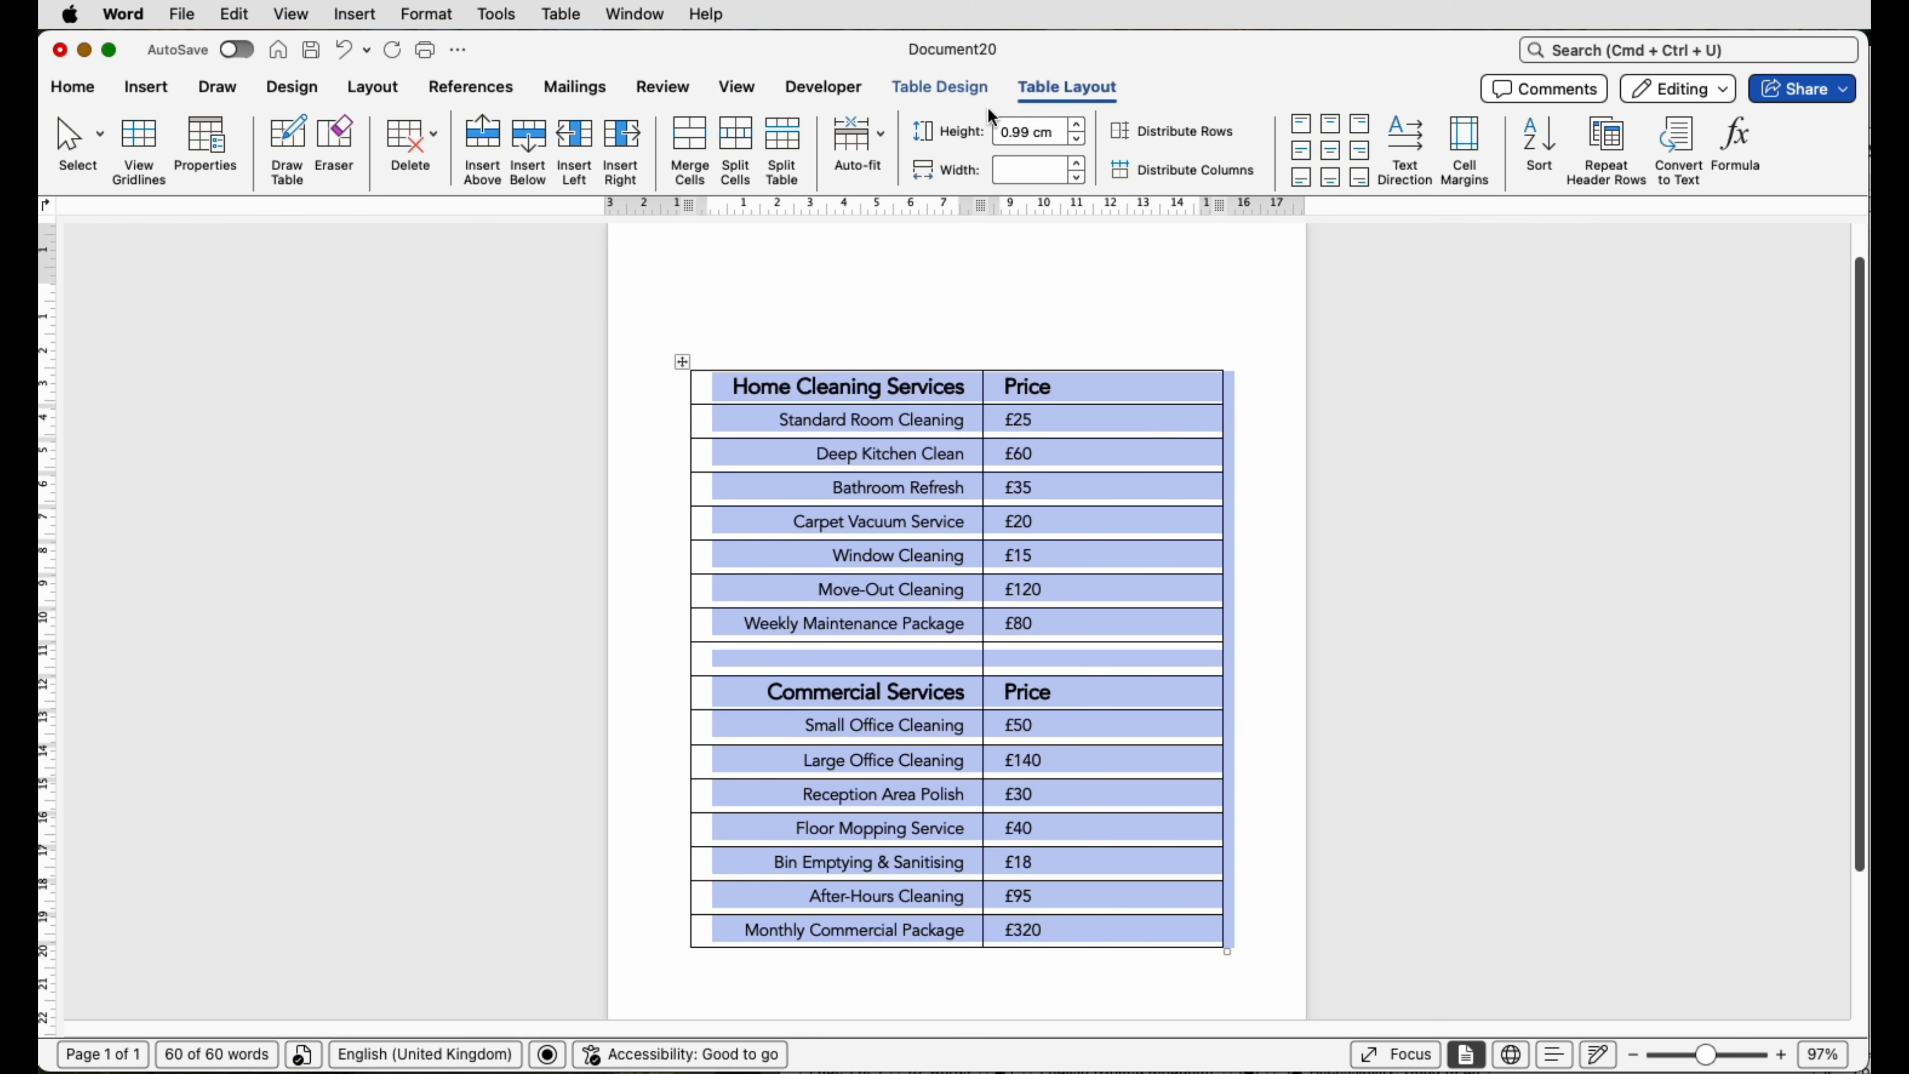
{"action": "left_click", "coordinate": [961, 83]}
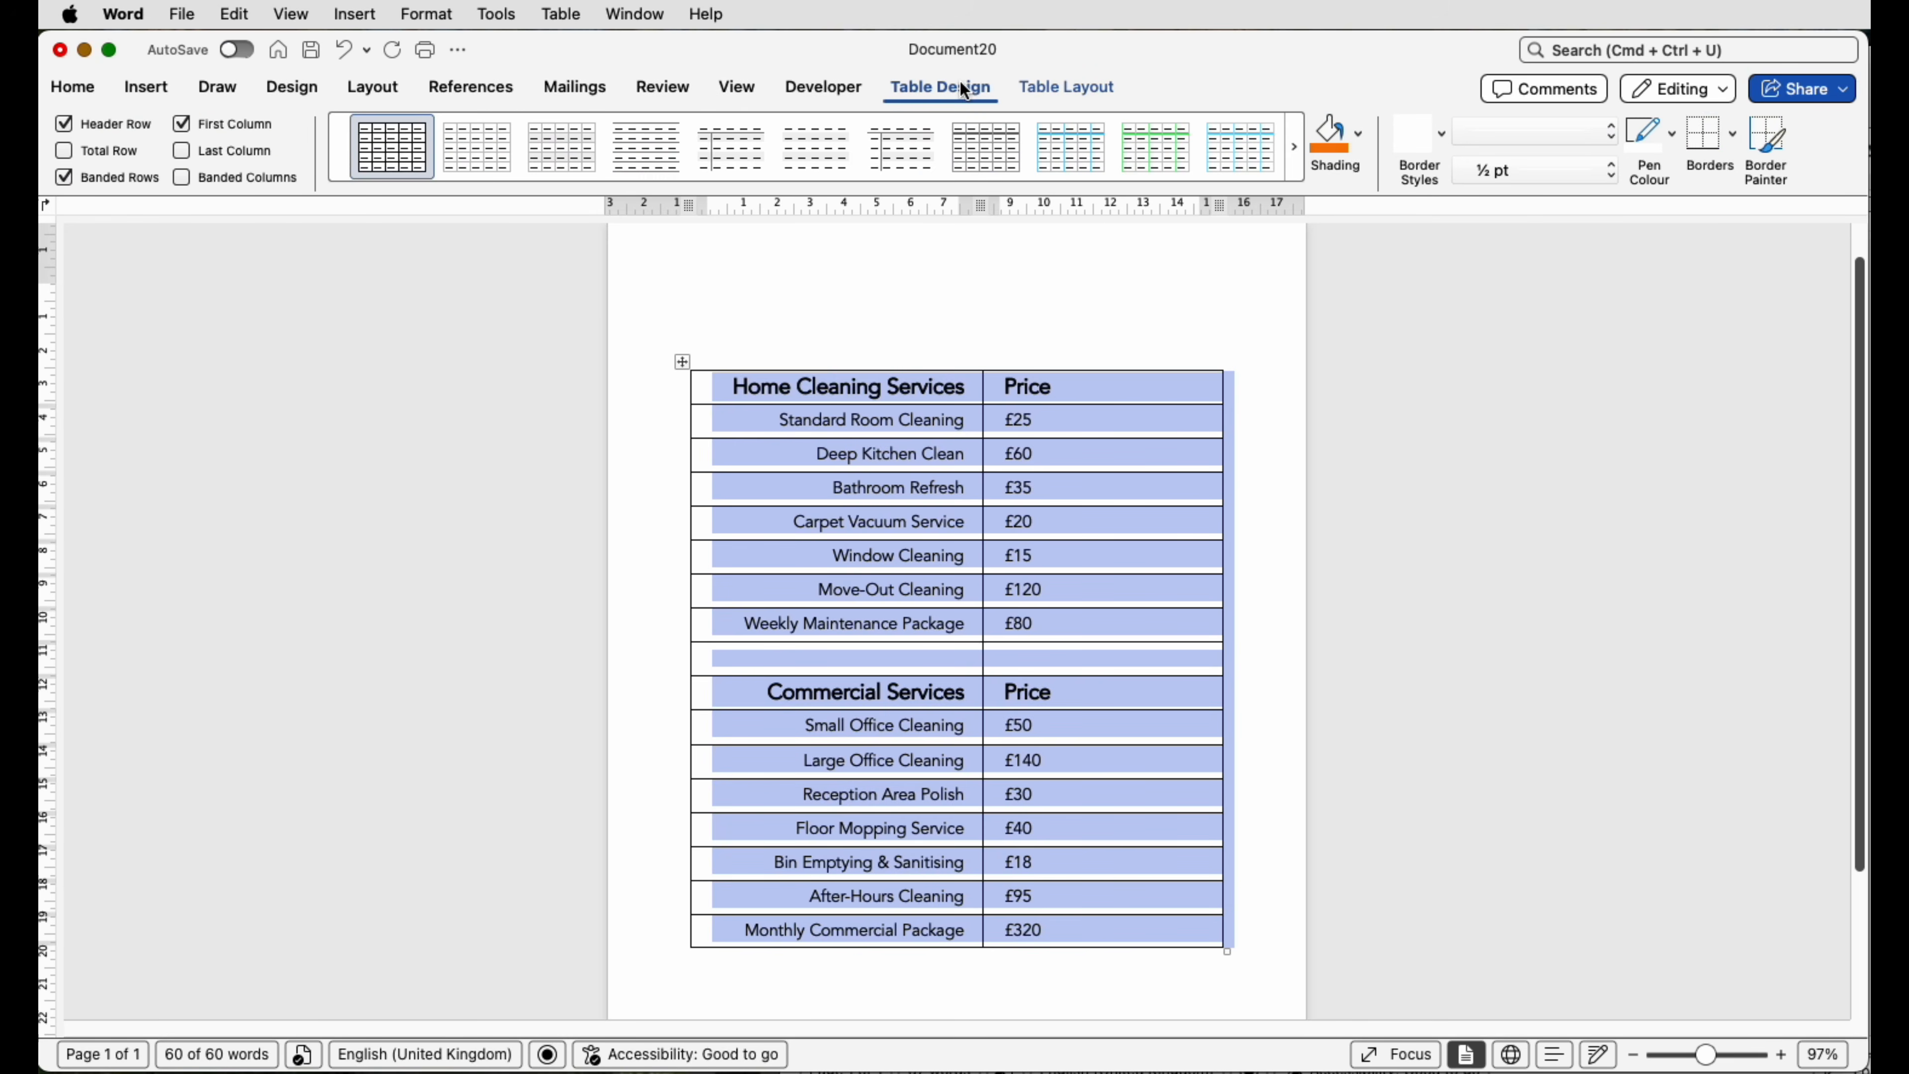
{"action": "left_click", "coordinate": [1731, 142]}
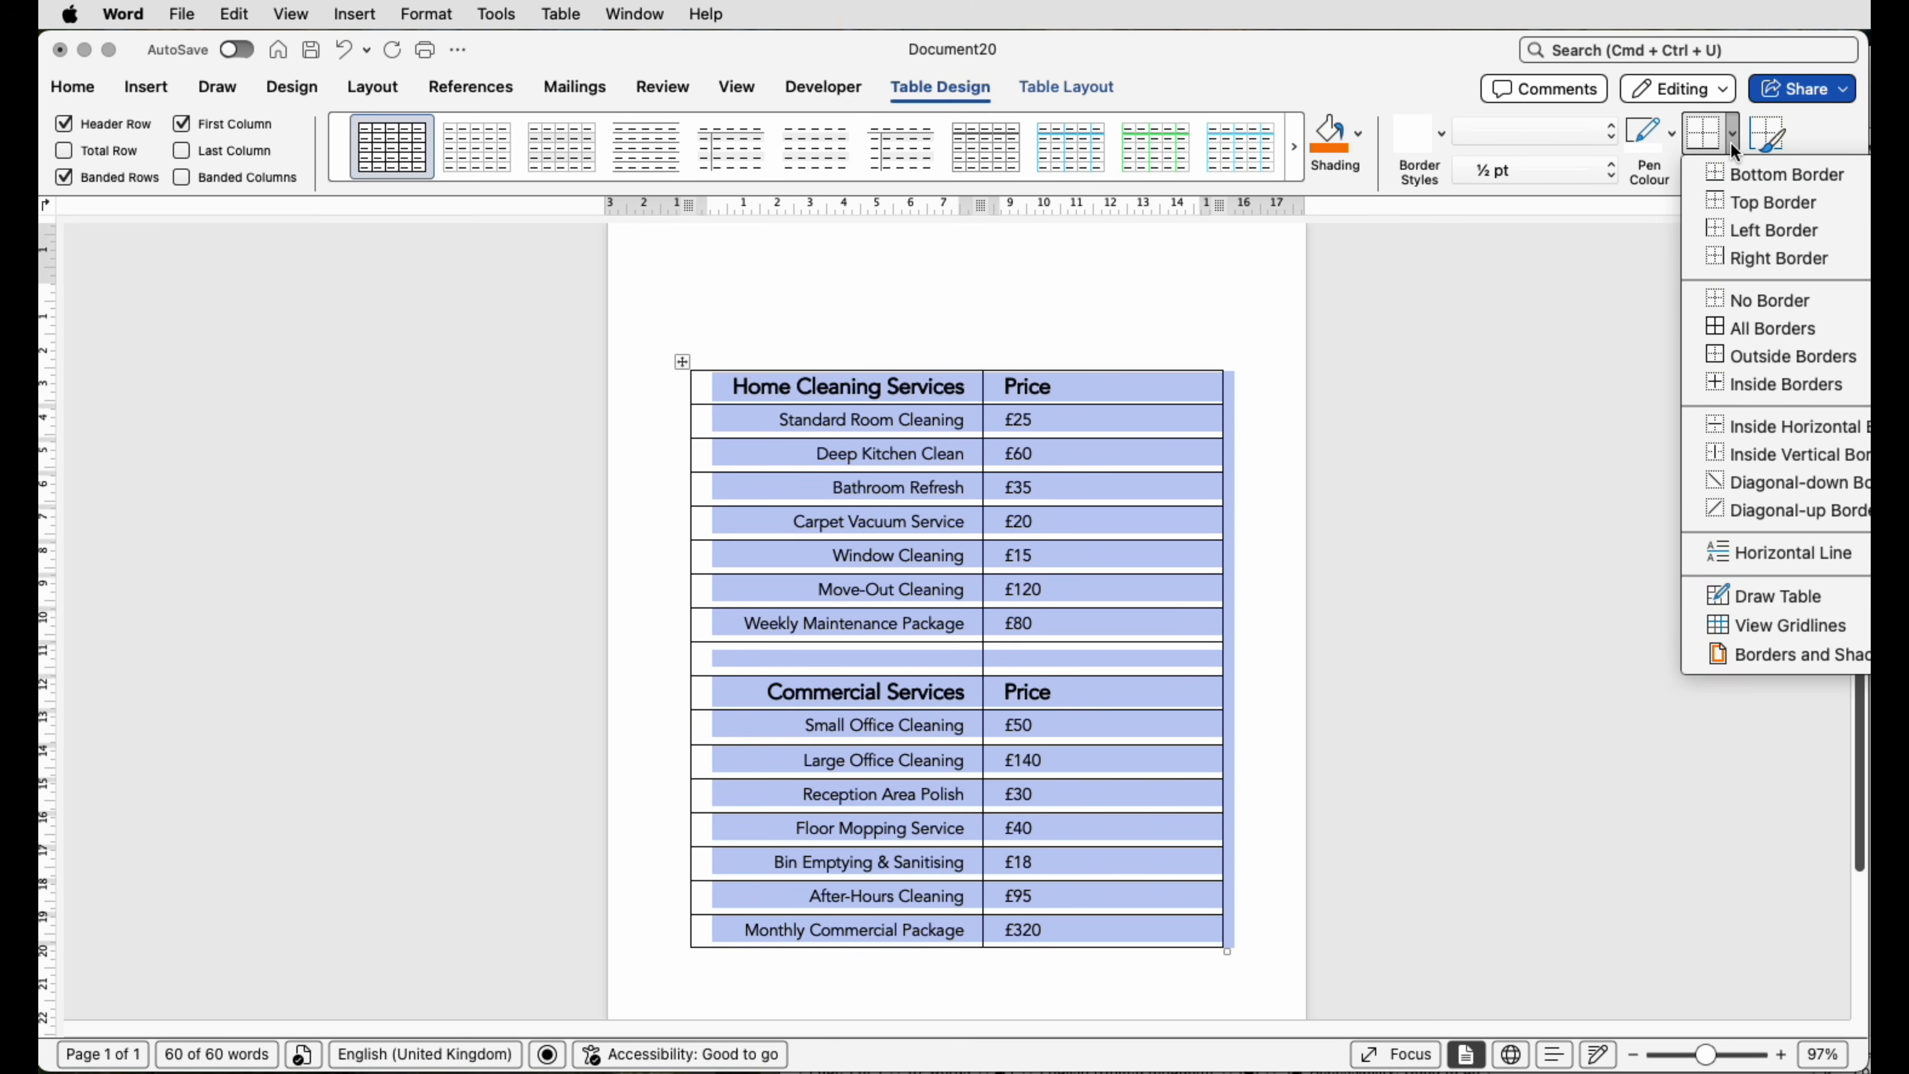
{"action": "left_click", "coordinate": [1747, 309]}
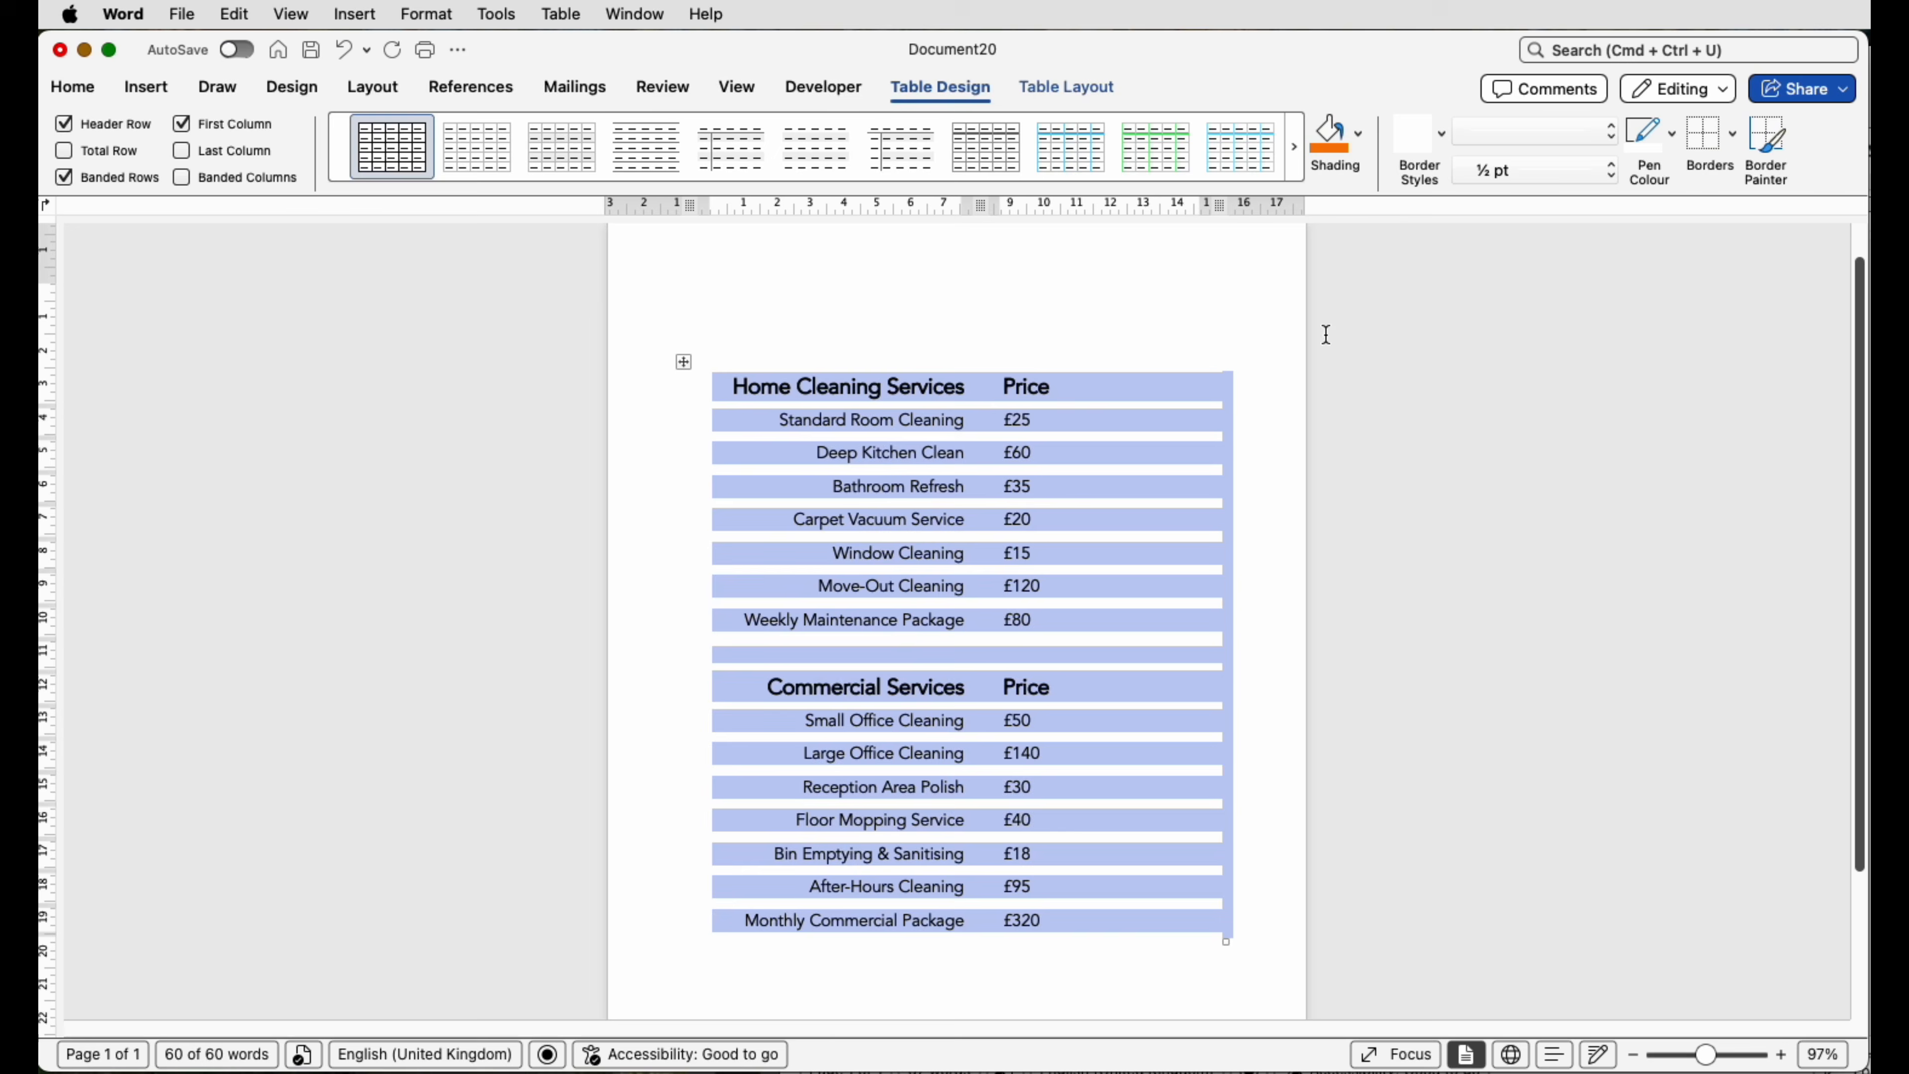
{"action": "left_click", "coordinate": [1270, 336]}
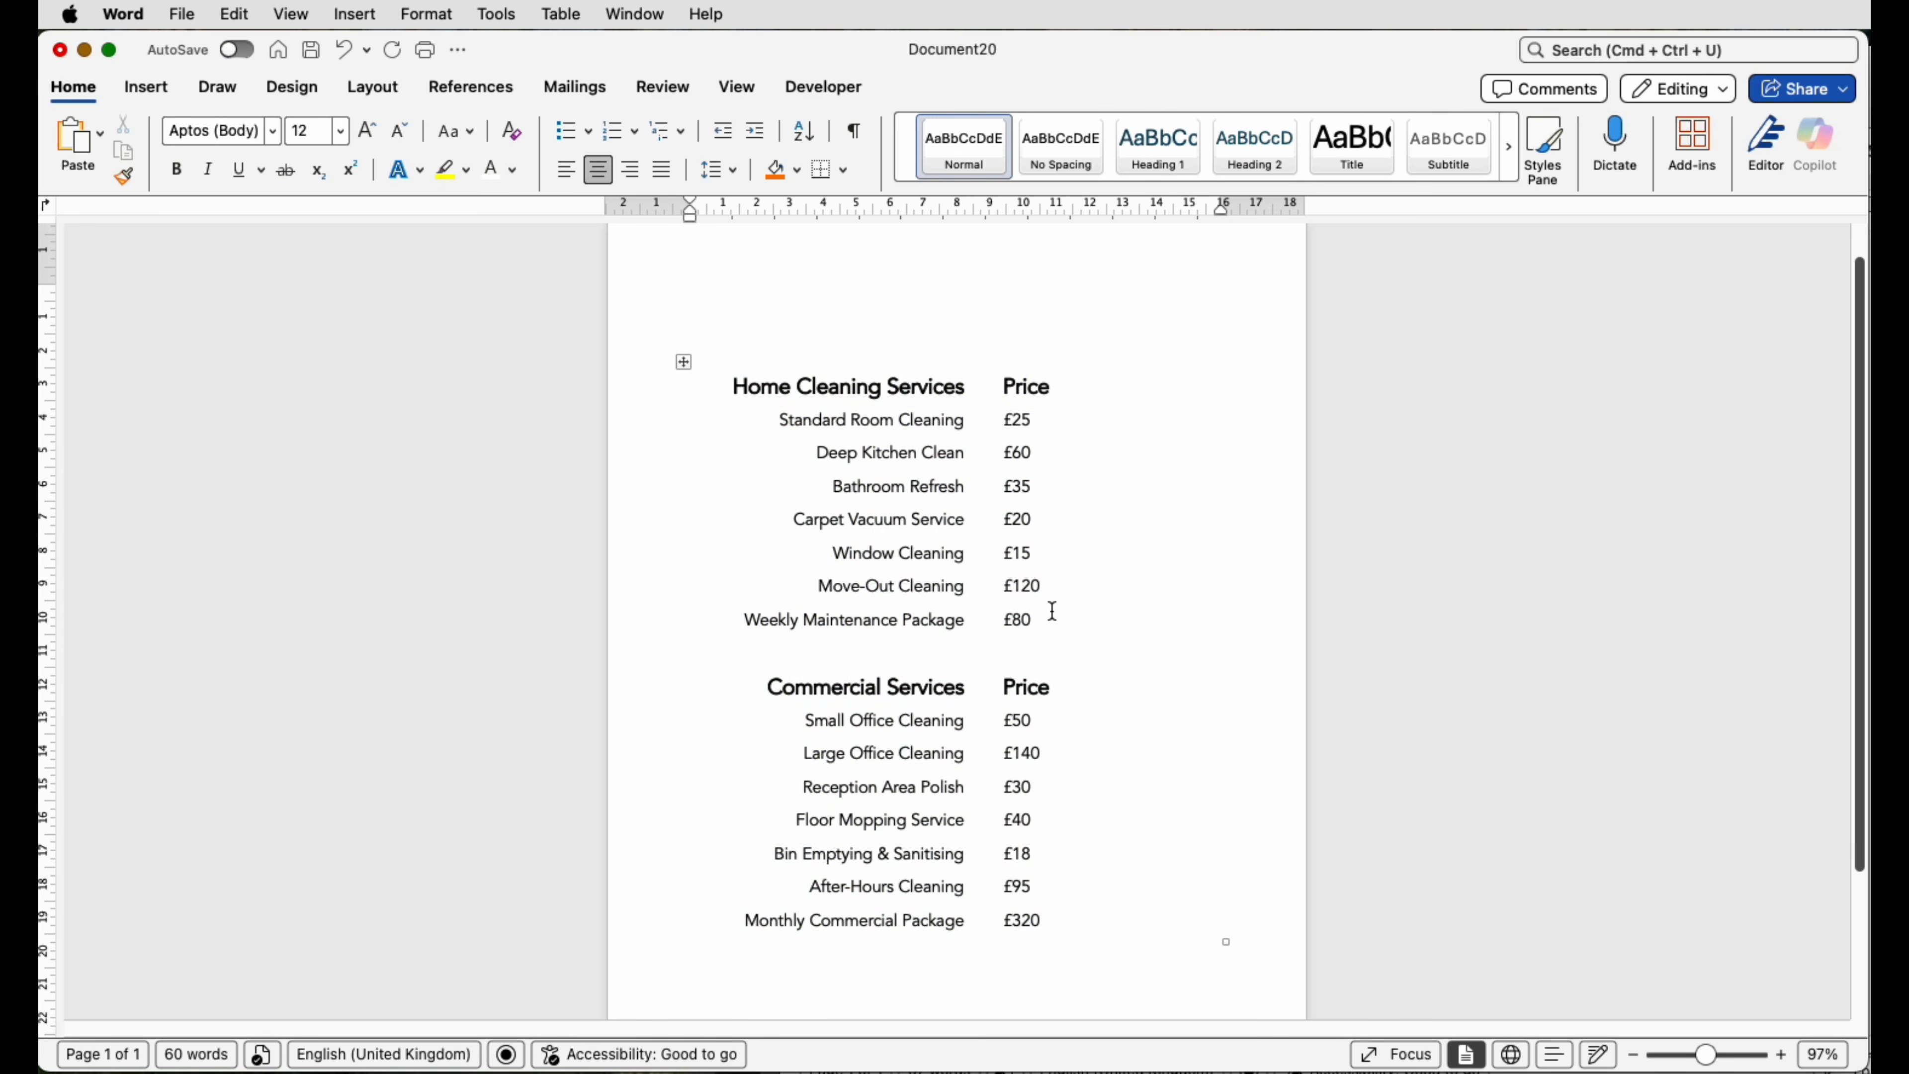
Add a black 1½ pt solid left border to all cells of the price column, including both Price headings.
{"action": "scroll", "coordinate": [1053, 610], "scroll_direction": "up", "scroll_amount": 2}
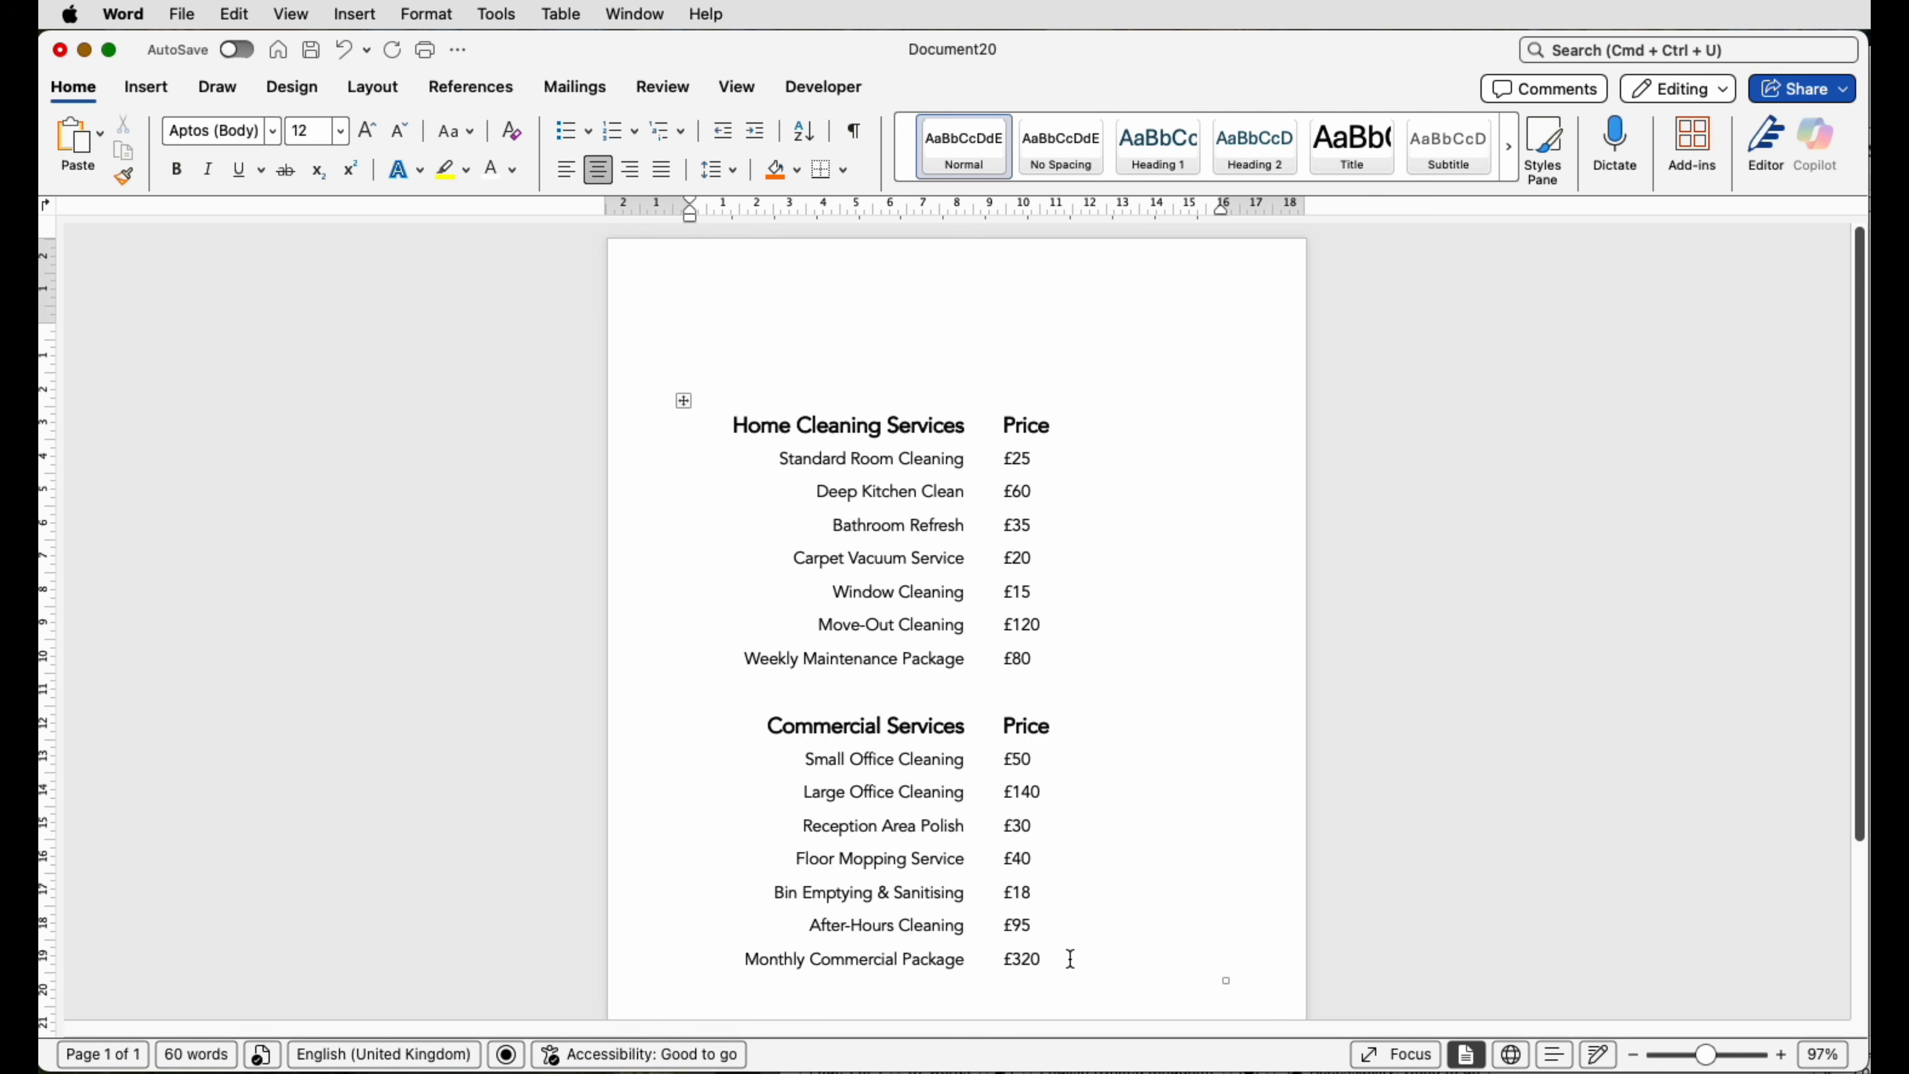
{"action": "left_click_drag", "start_coordinate": [1069, 955], "coordinate": [1019, 434]}
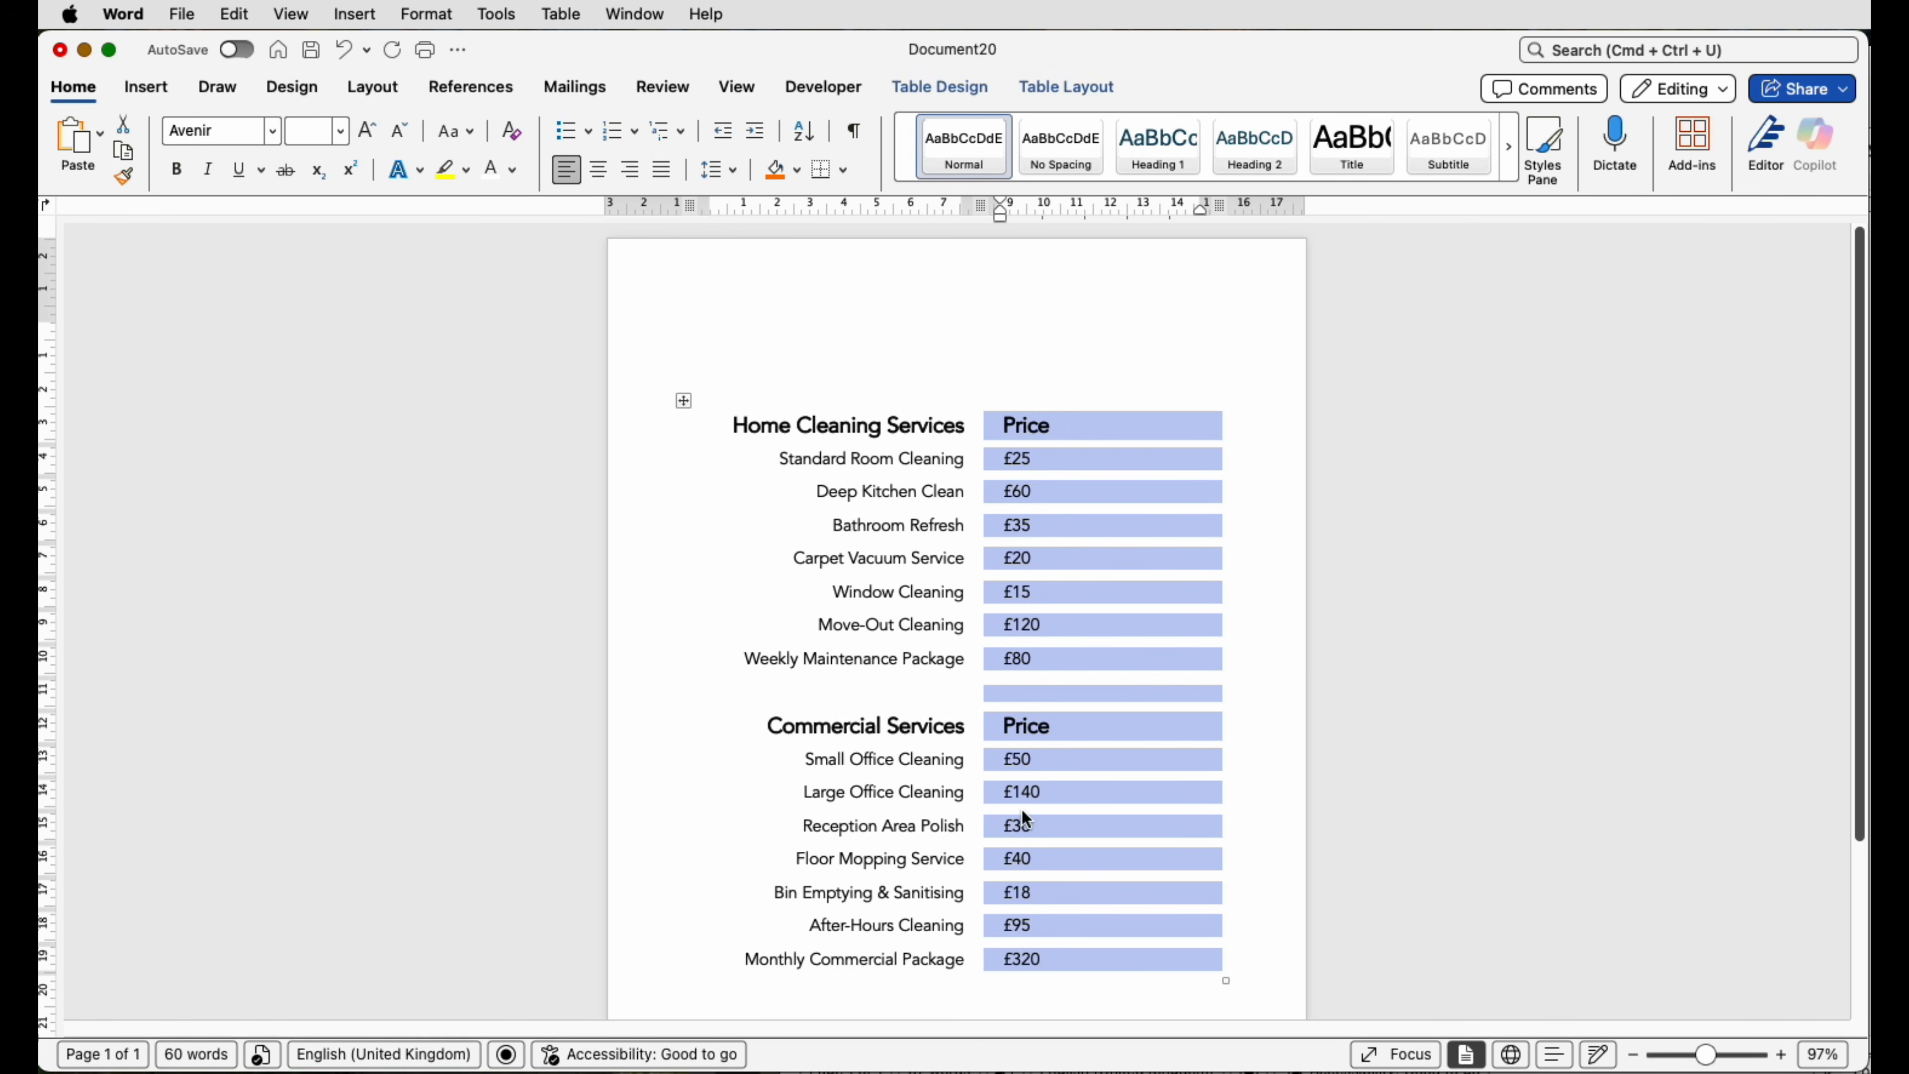
{"action": "left_click", "coordinate": [953, 87]}
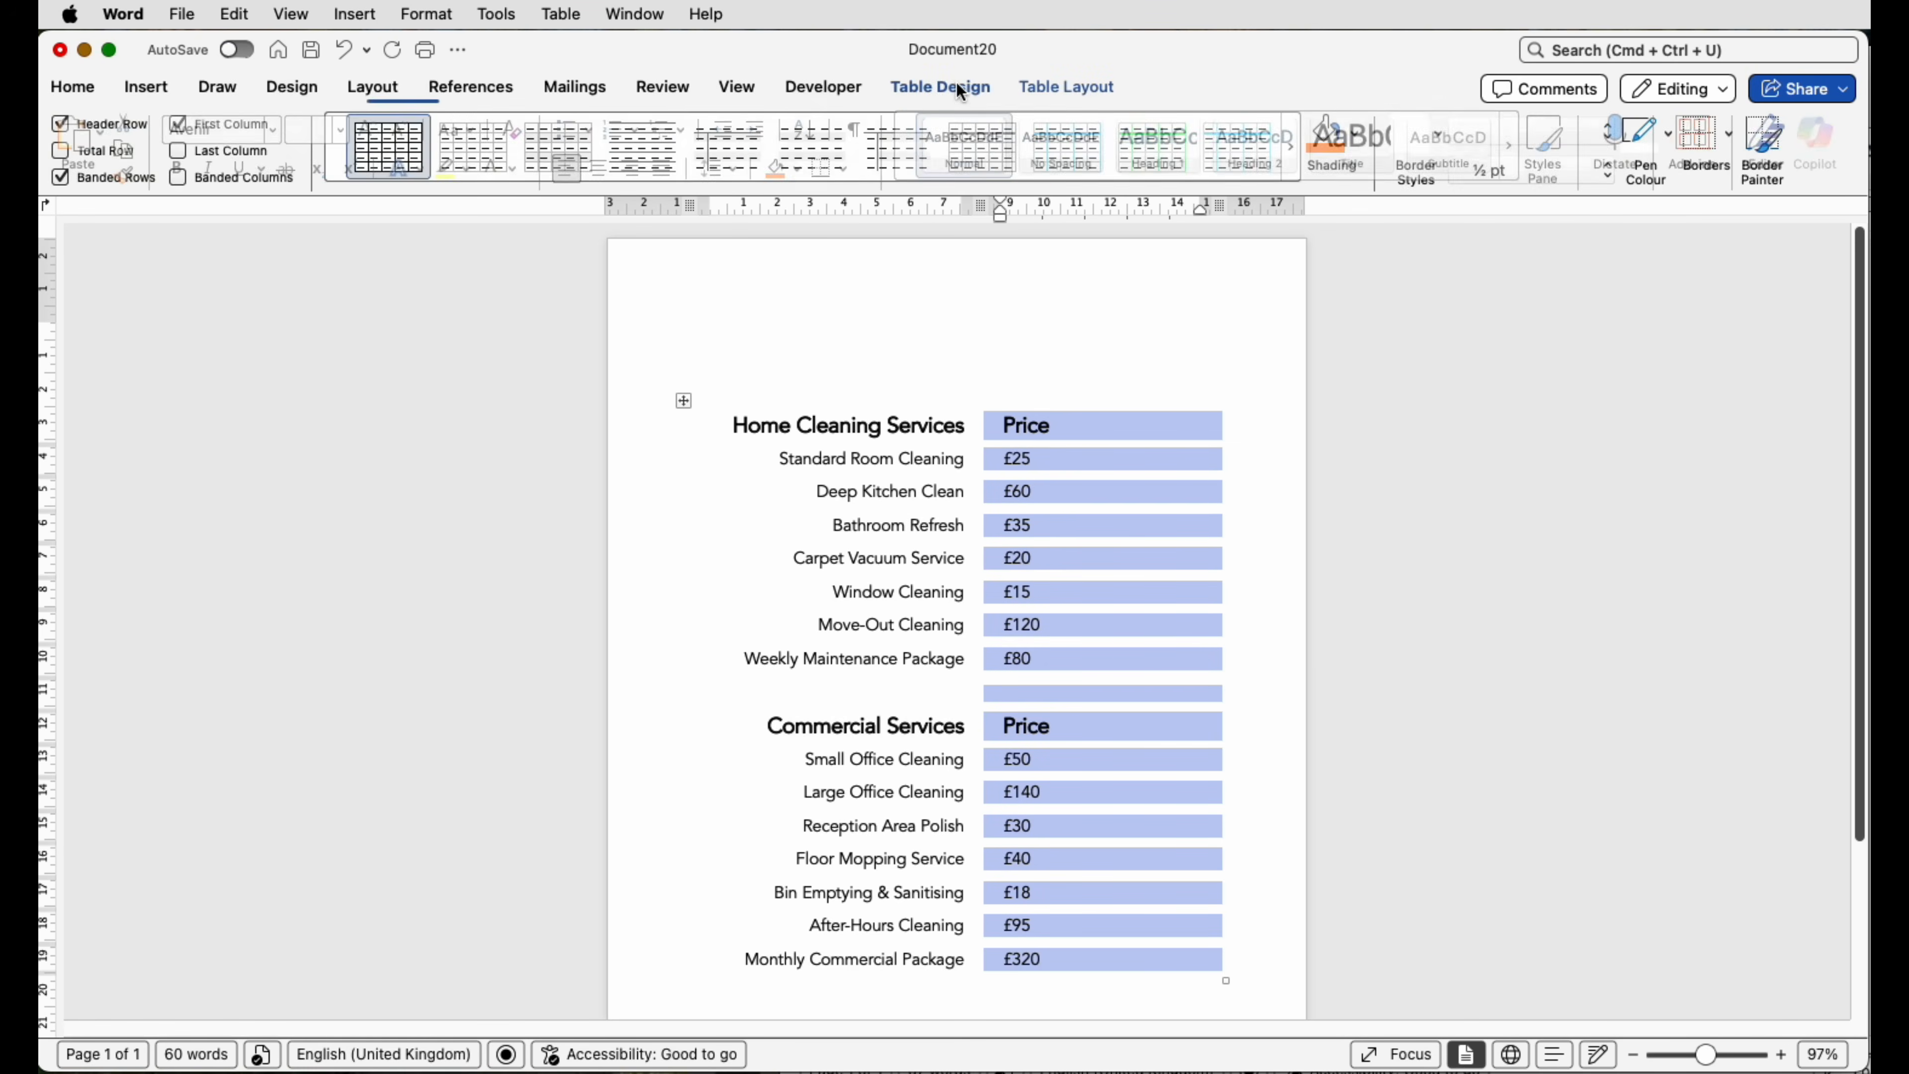
{"action": "left_click", "coordinate": [1670, 144]}
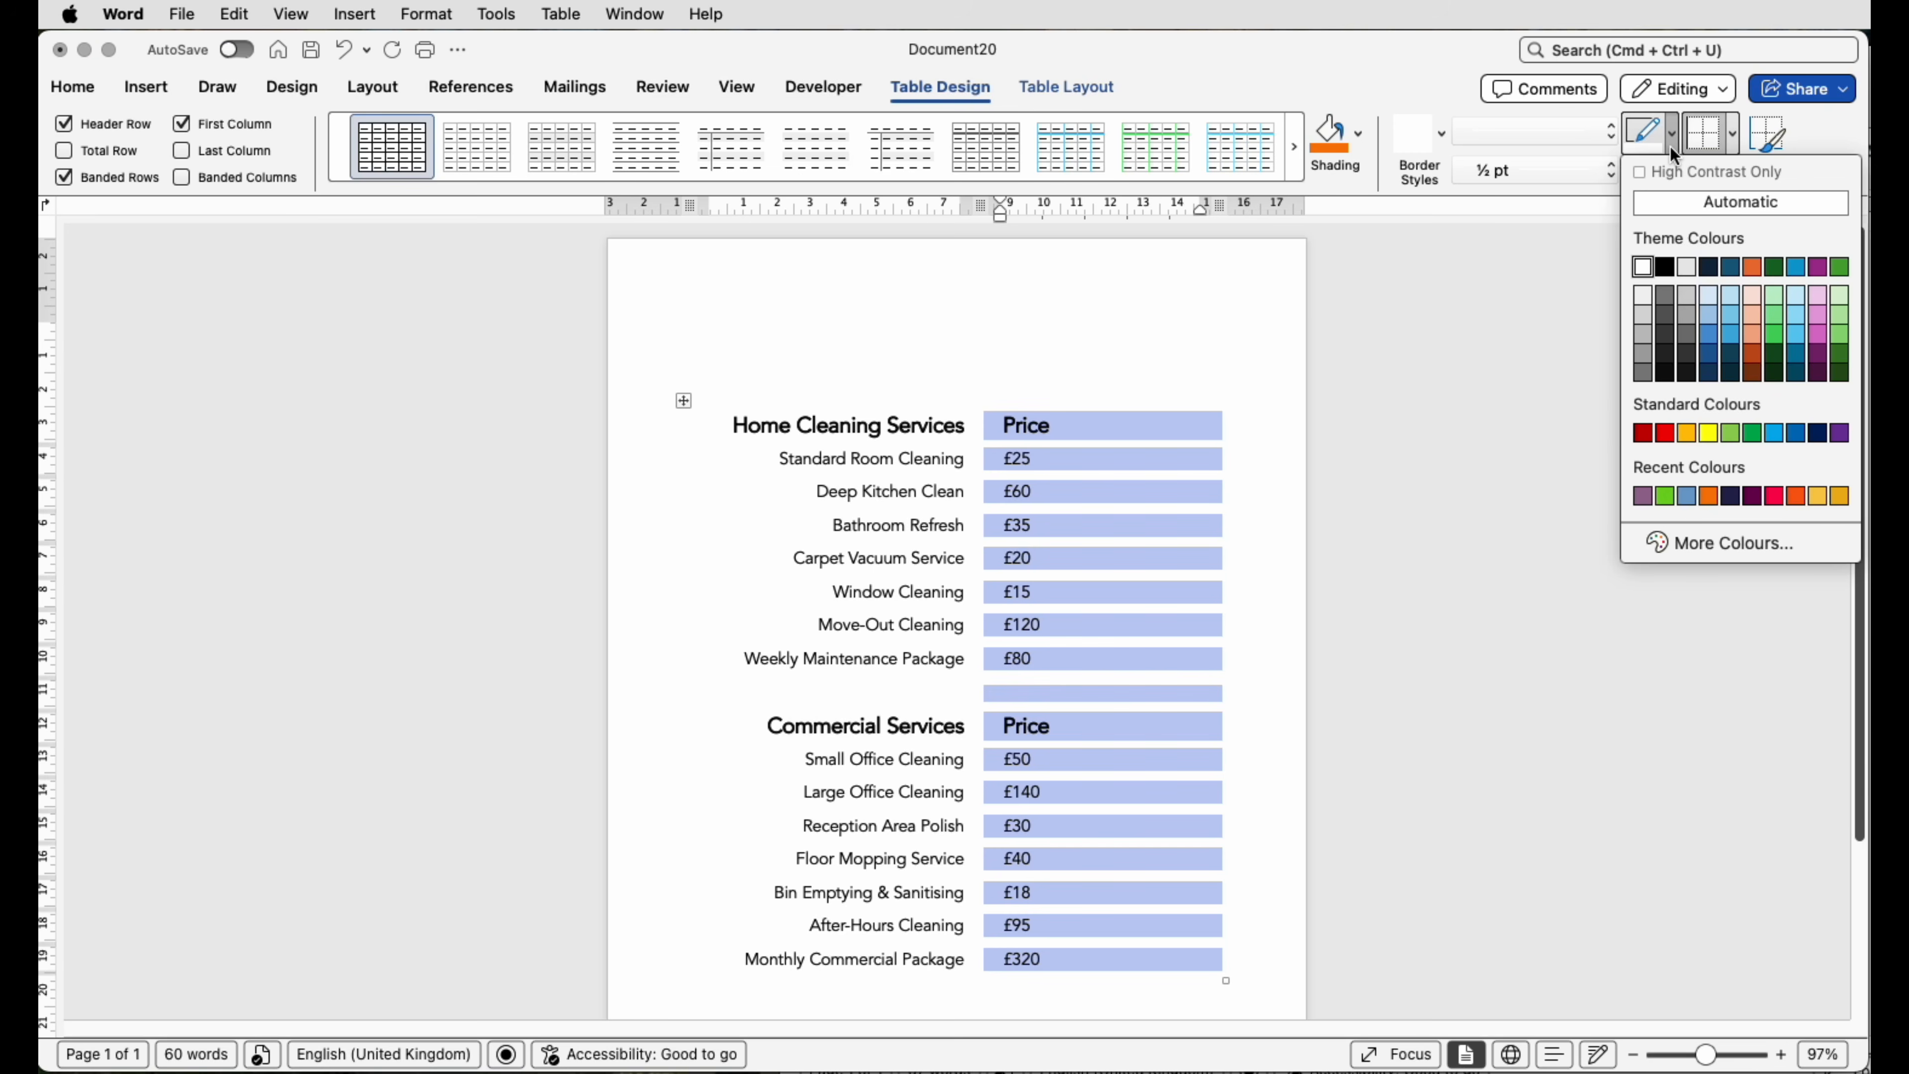
{"action": "left_click", "coordinate": [1667, 270]}
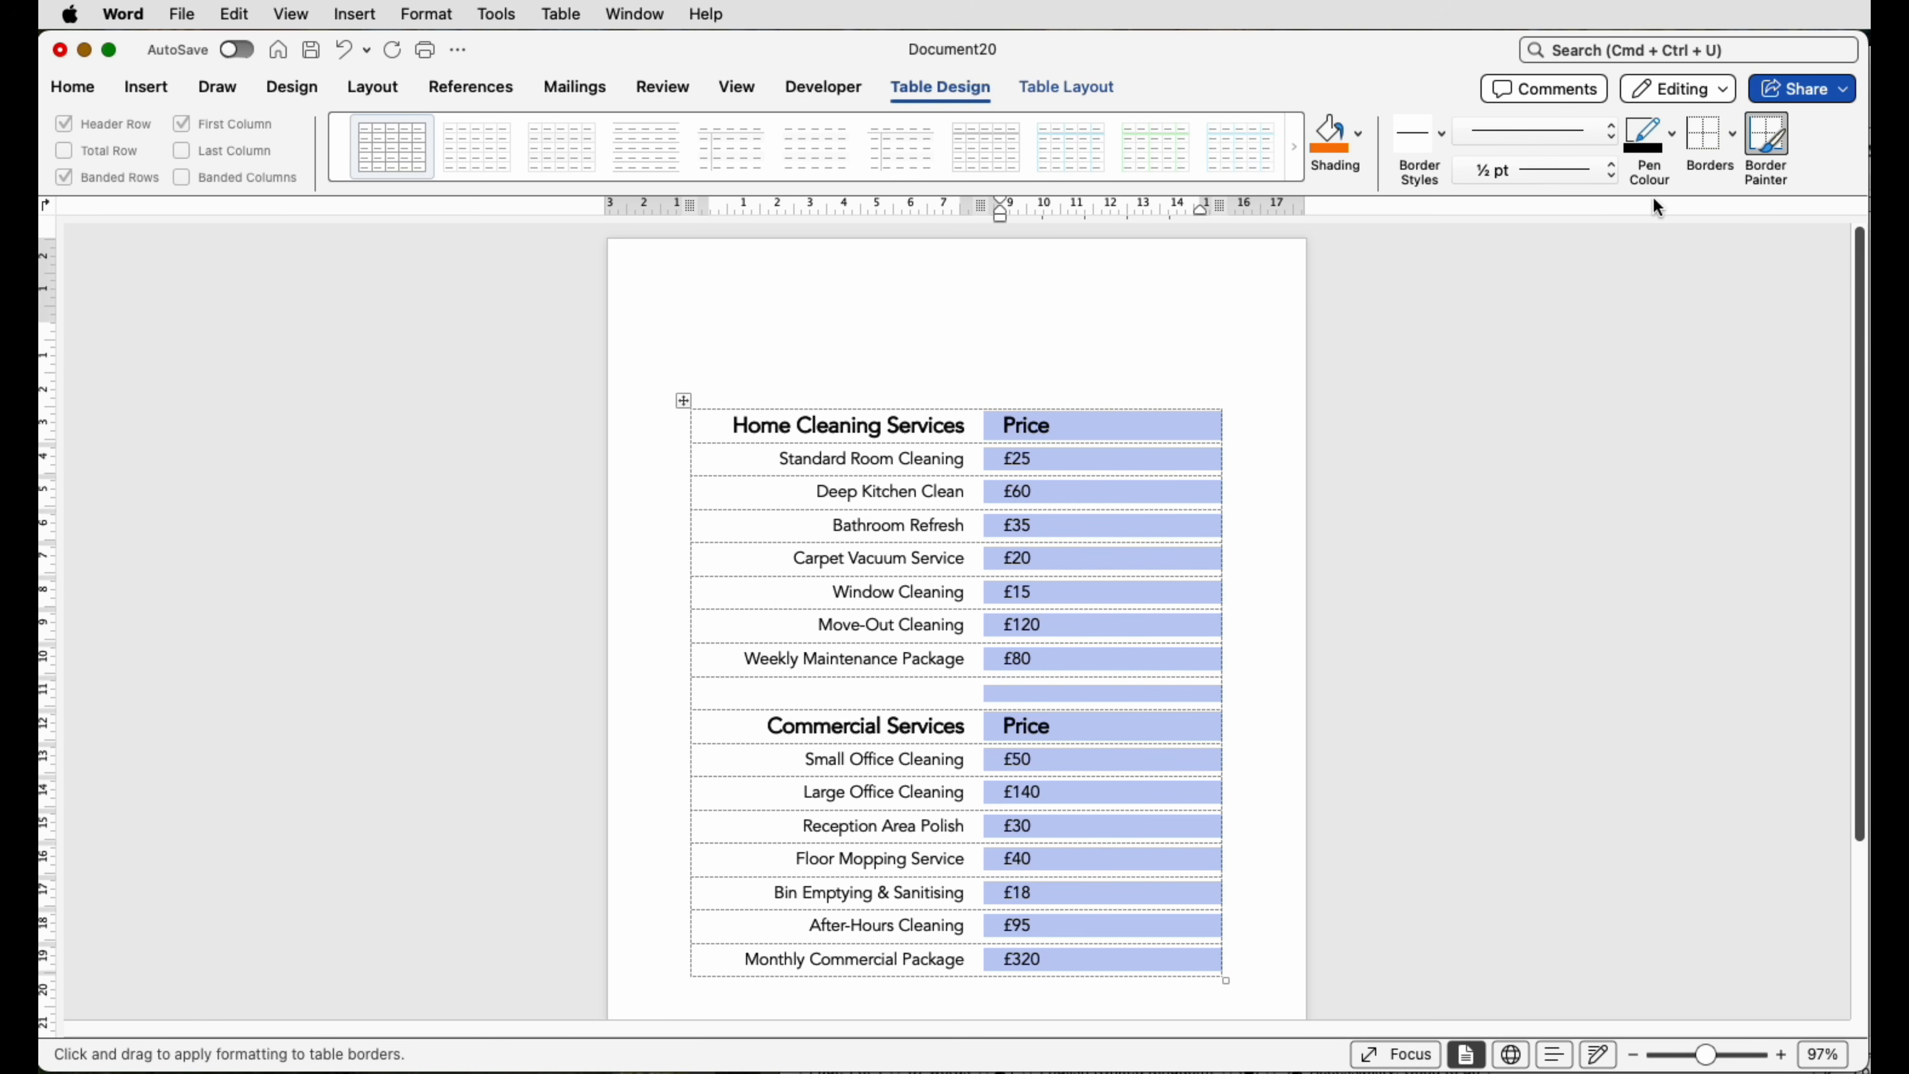
{"action": "left_click", "coordinate": [1611, 163]}
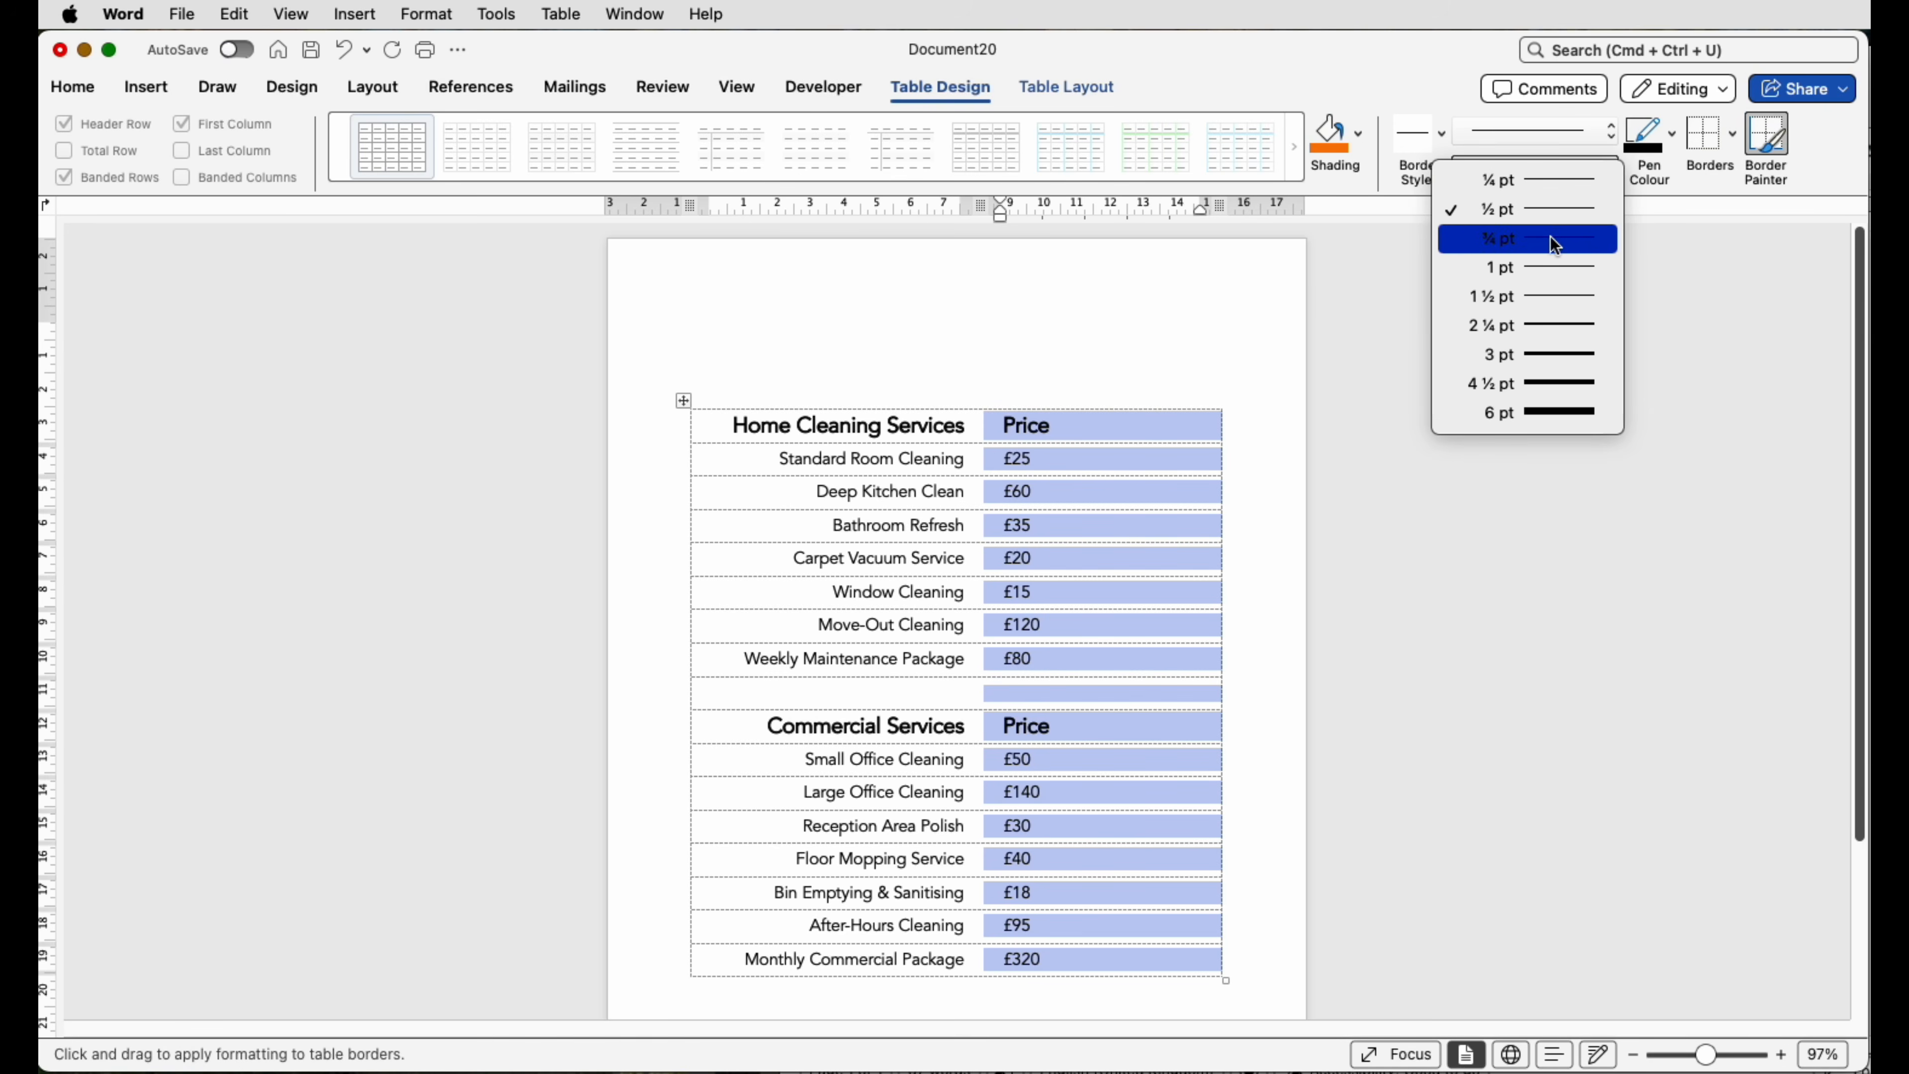
{"action": "left_click", "coordinate": [1565, 298]}
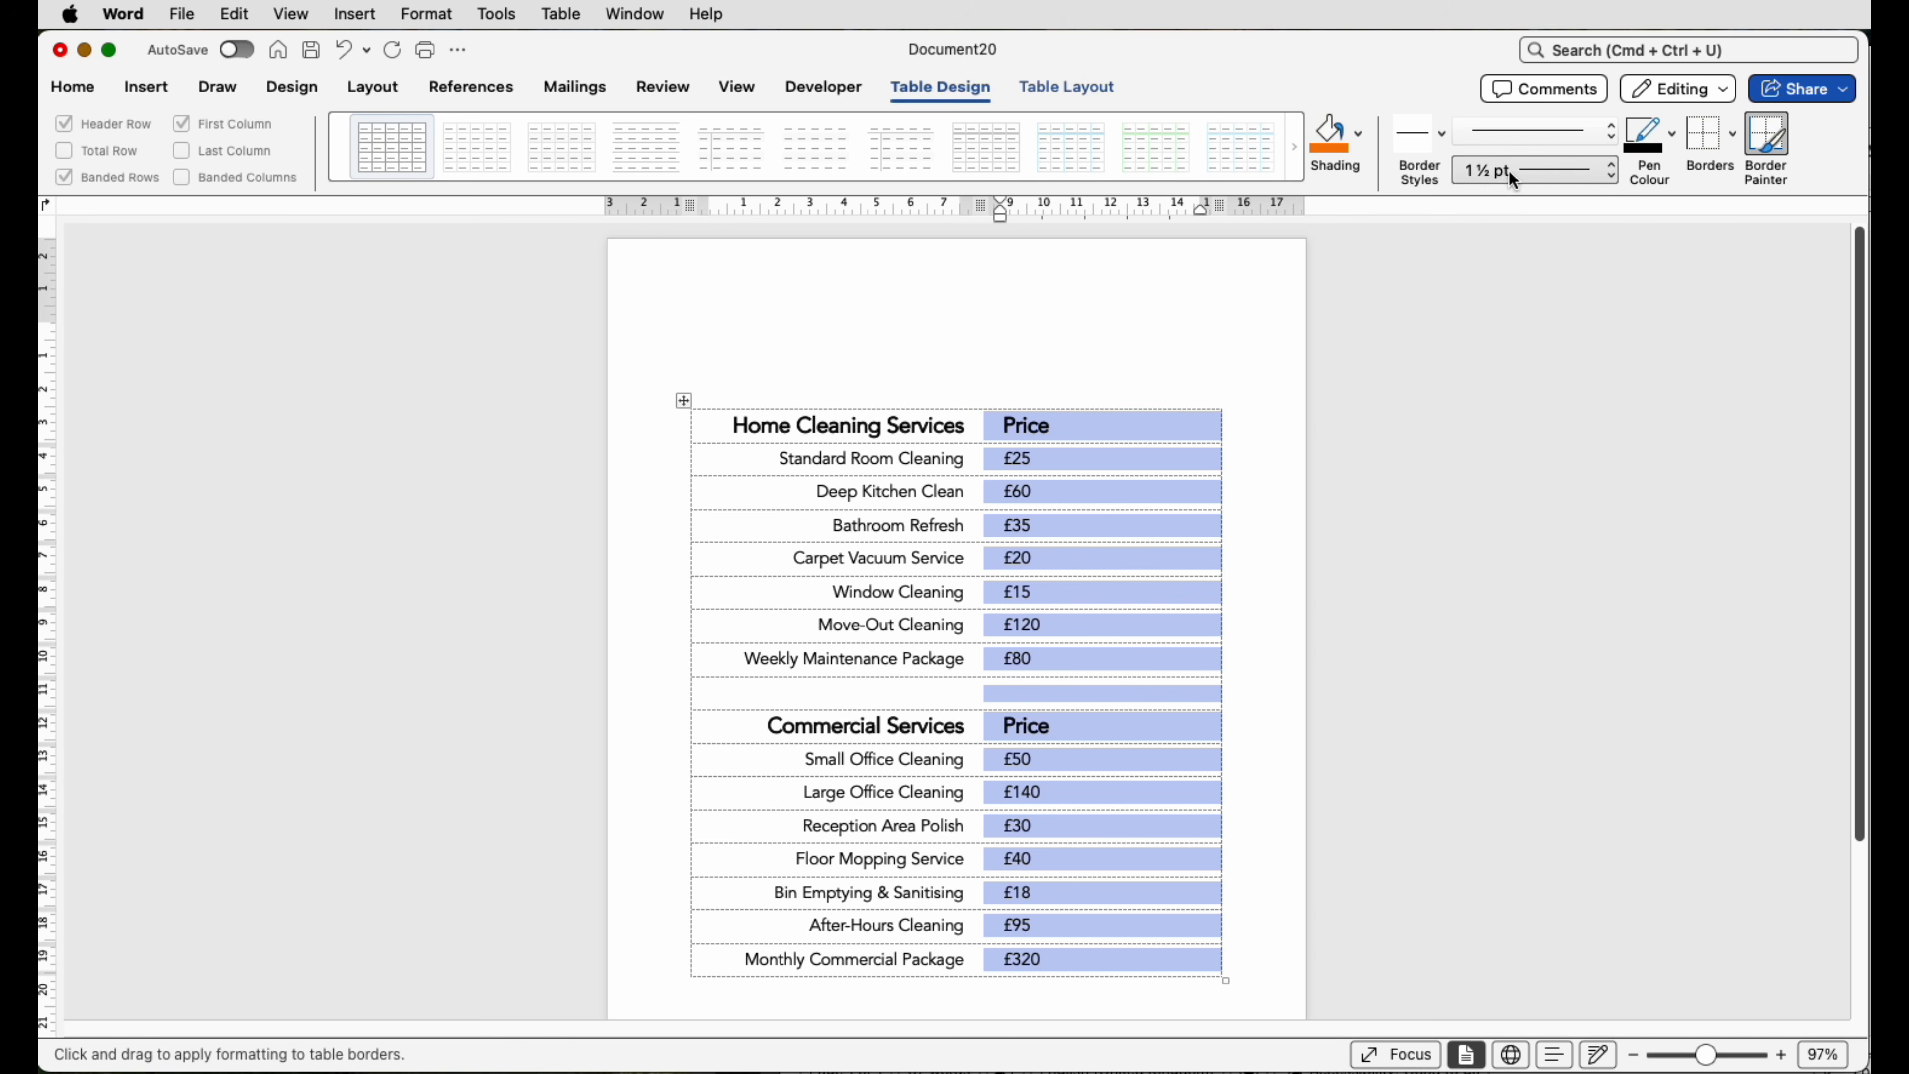
{"action": "left_click", "coordinate": [1732, 144]}
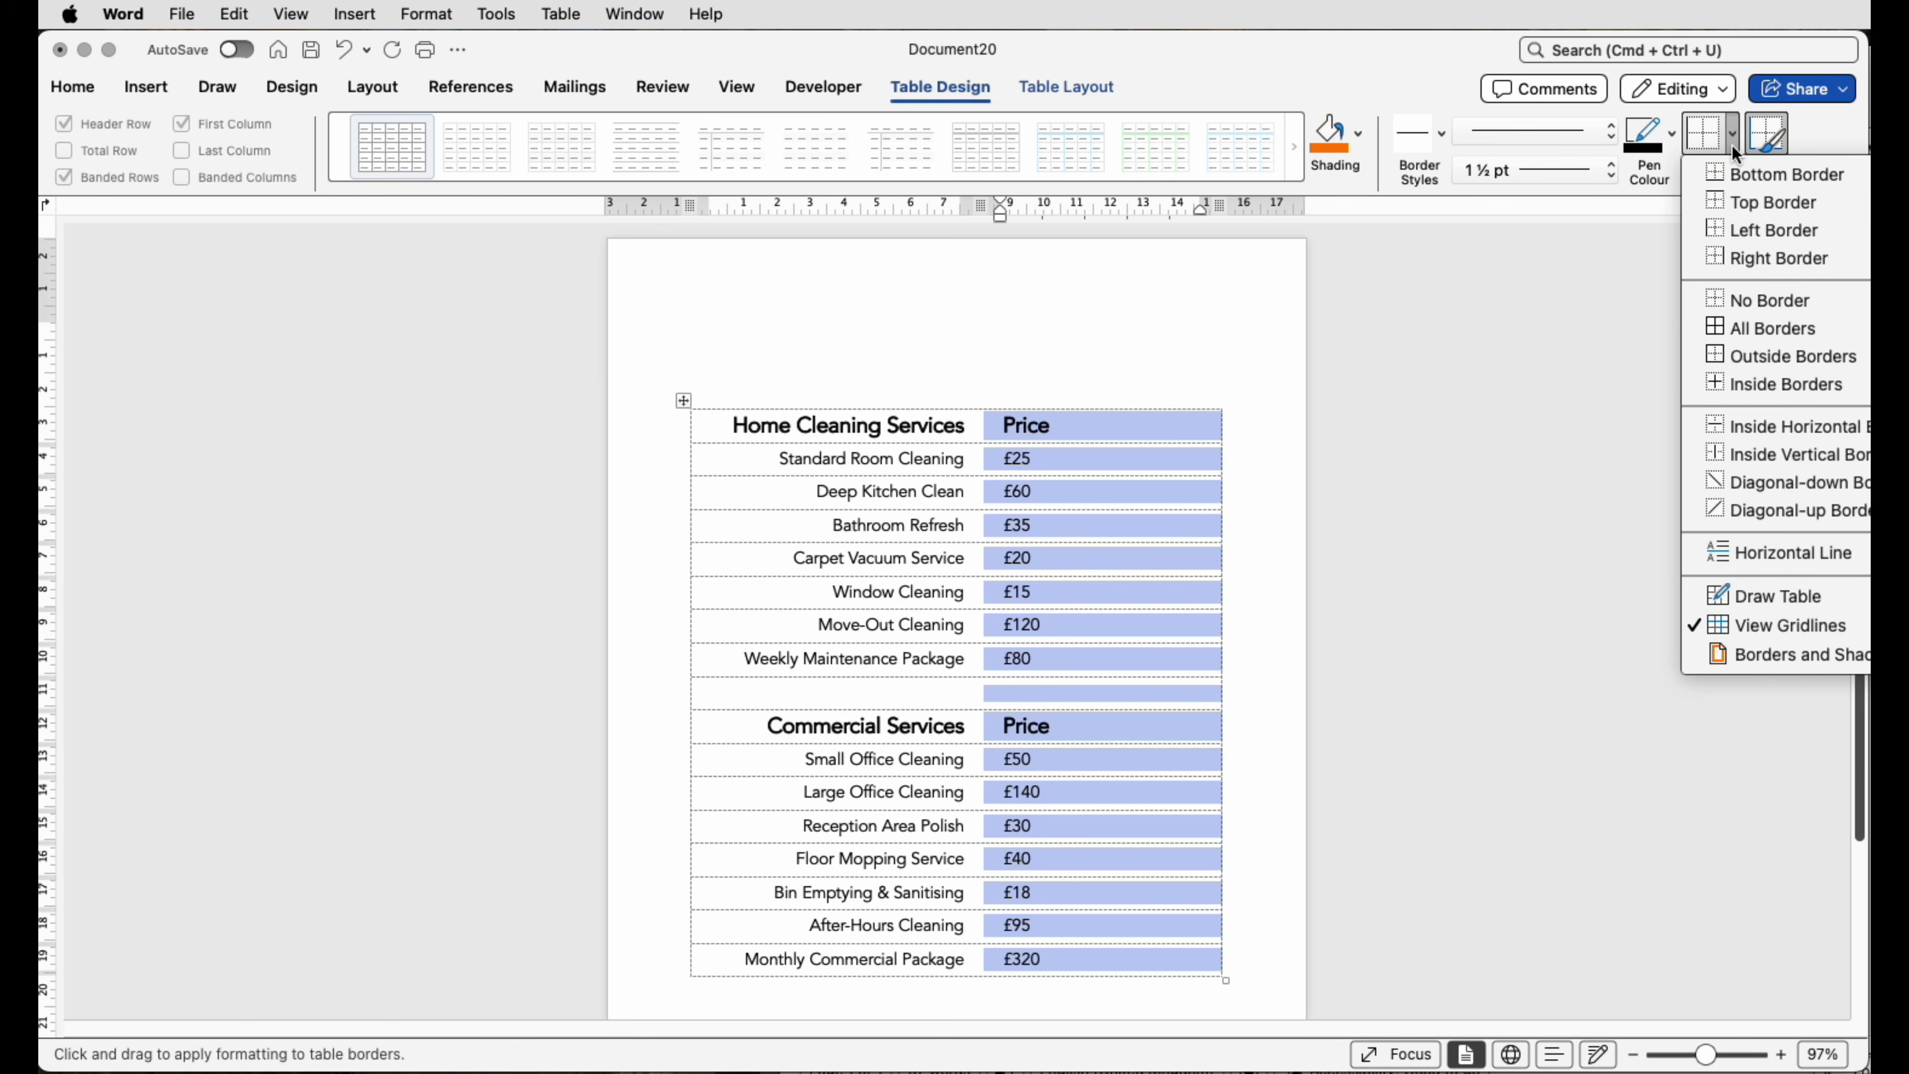
{"action": "left_click", "coordinate": [1715, 233]}
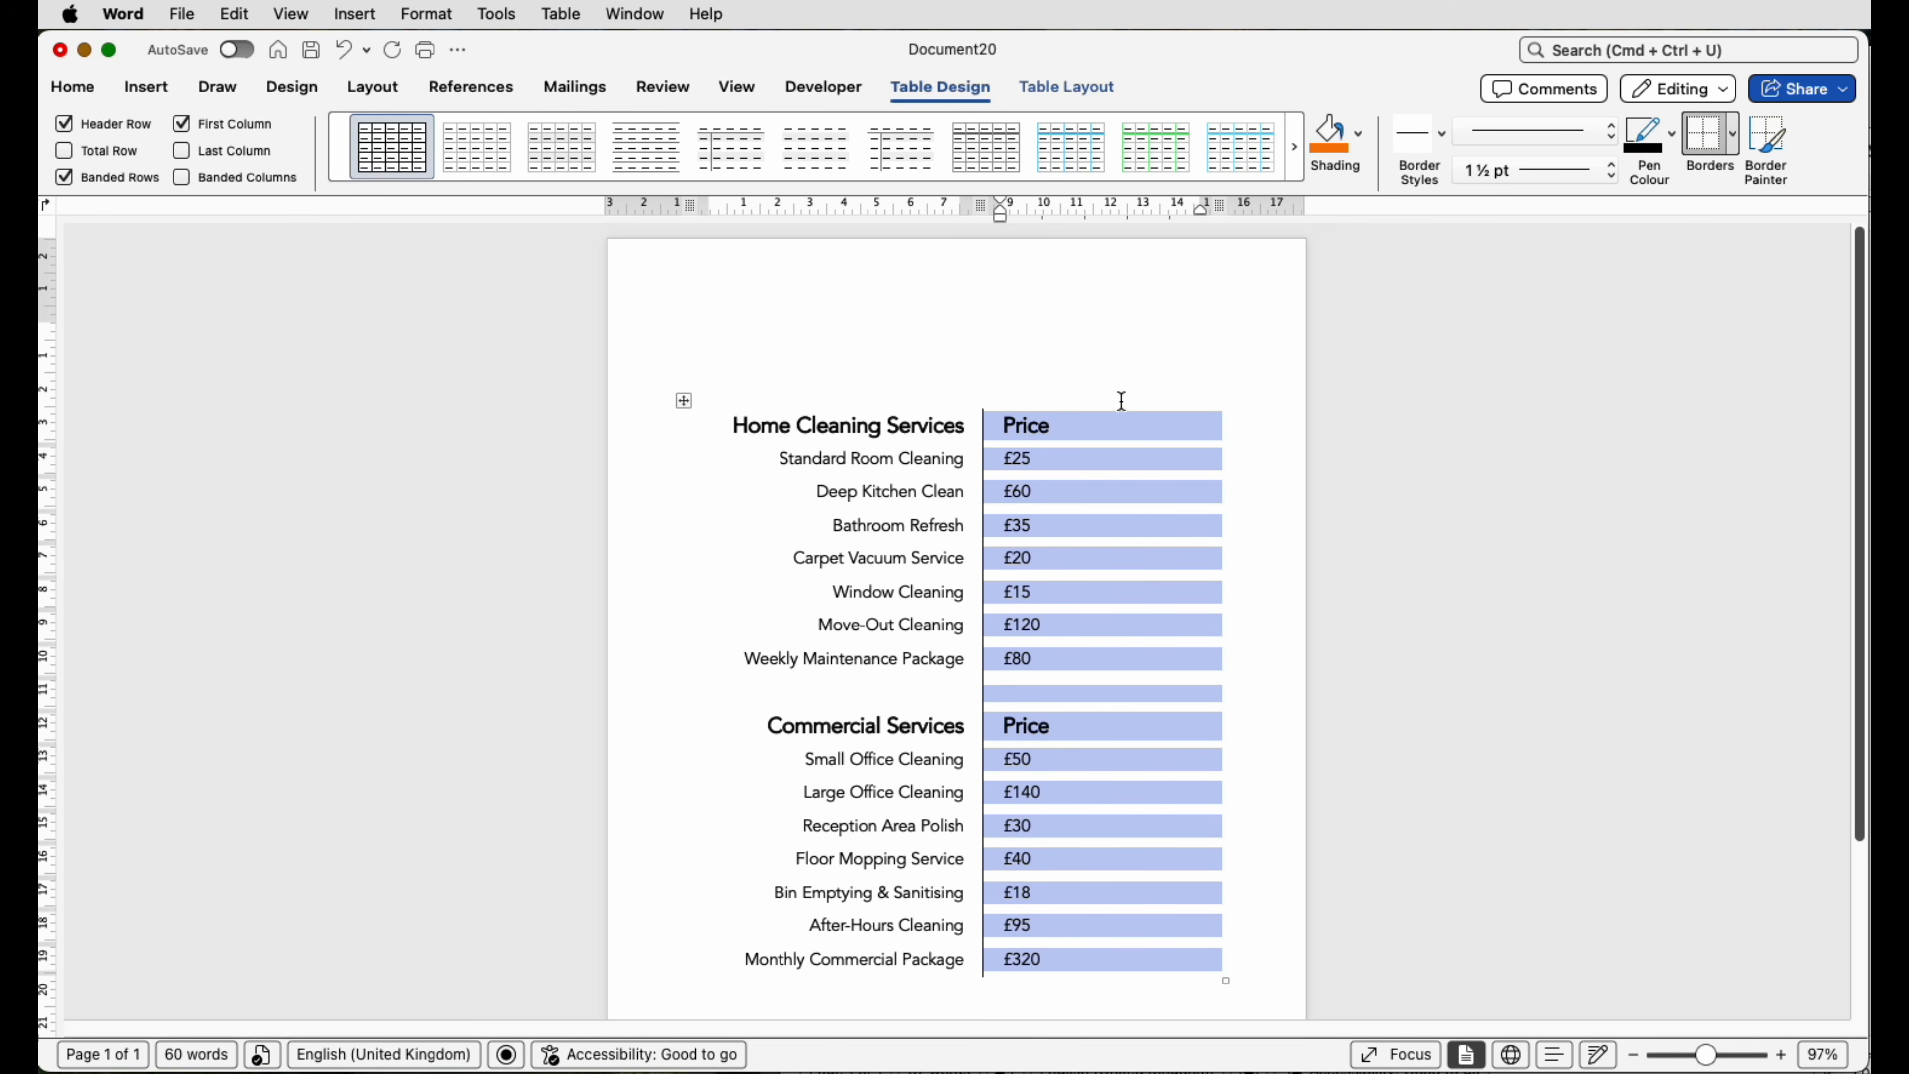
{"action": "left_click", "coordinate": [1167, 342]}
Widen the services column slightly by moving the column divider, and insert two blank lines above the table.
{"action": "scroll", "coordinate": [1253, 627], "scroll_direction": "down", "scroll_amount": 5}
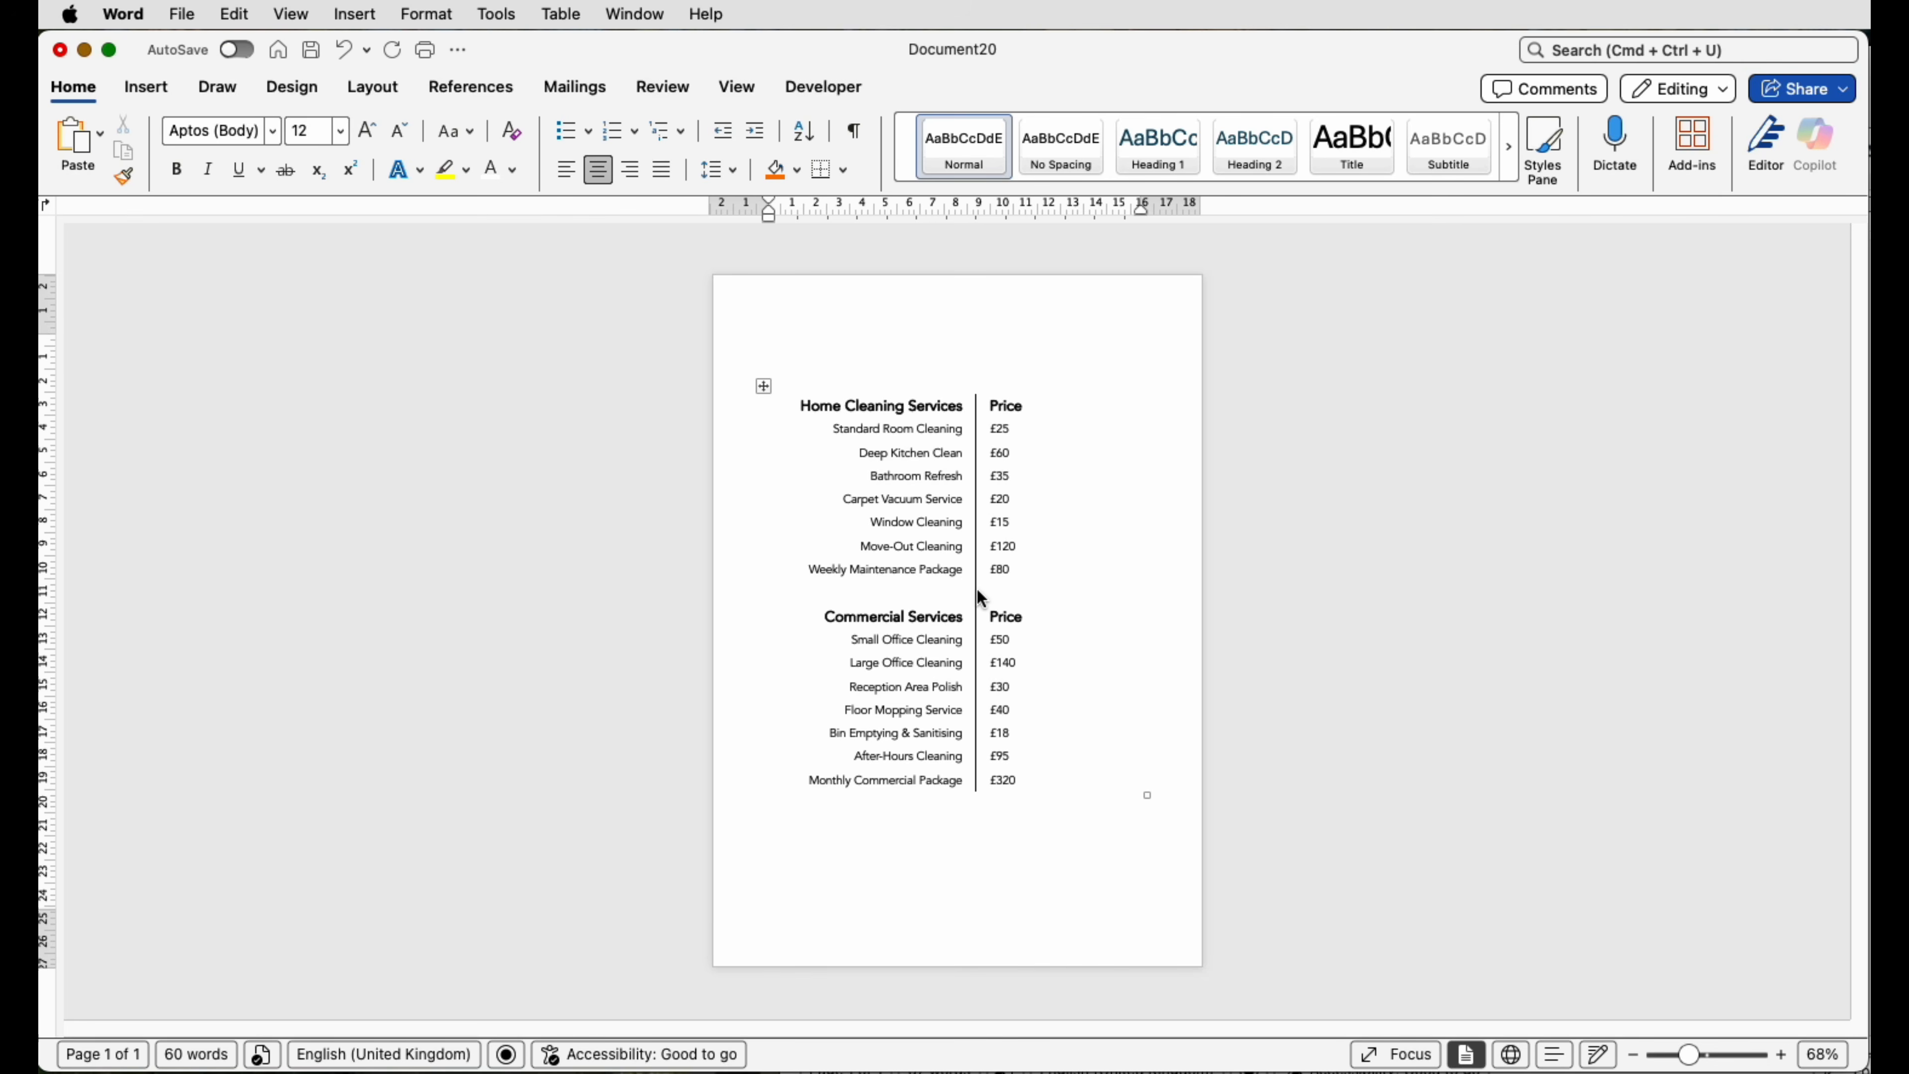
{"action": "left_click_drag", "start_coordinate": [975, 590], "coordinate": [998, 591]}
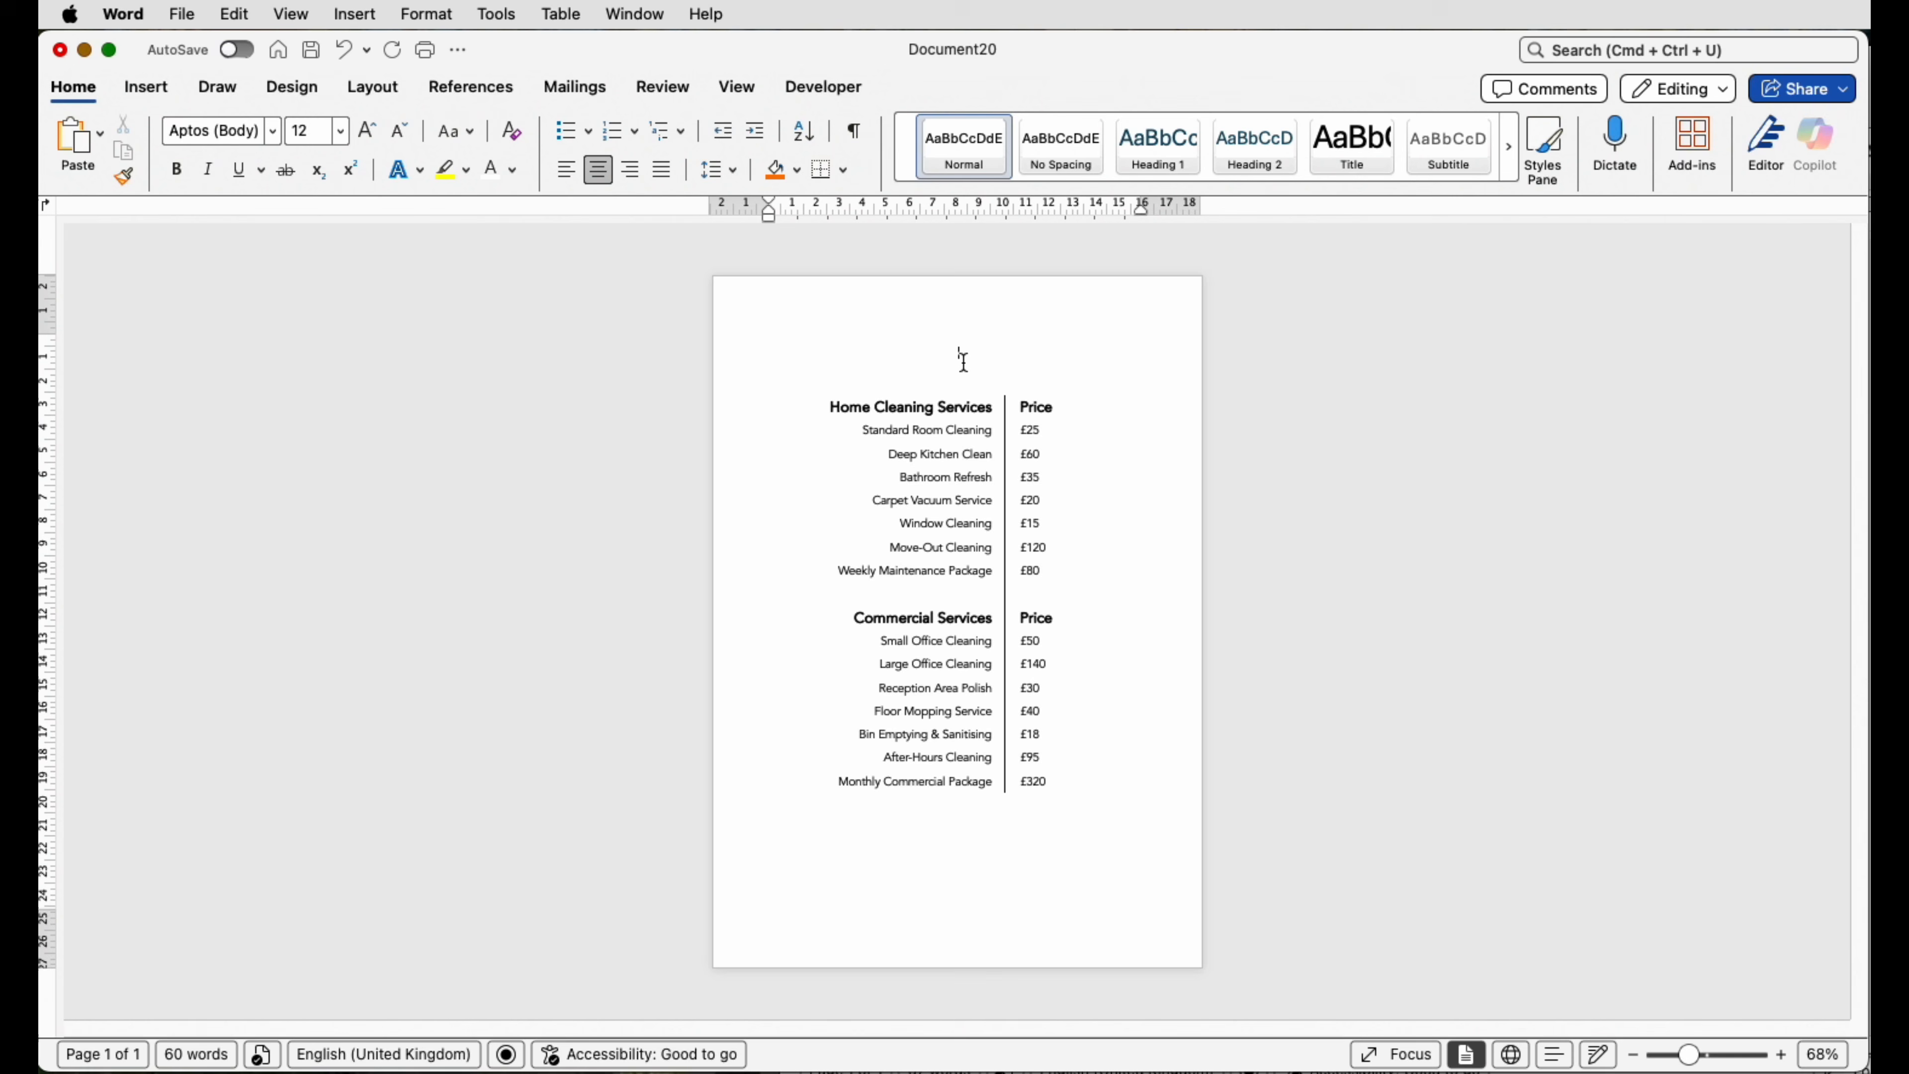
{"action": "left_click", "coordinate": [977, 349]}
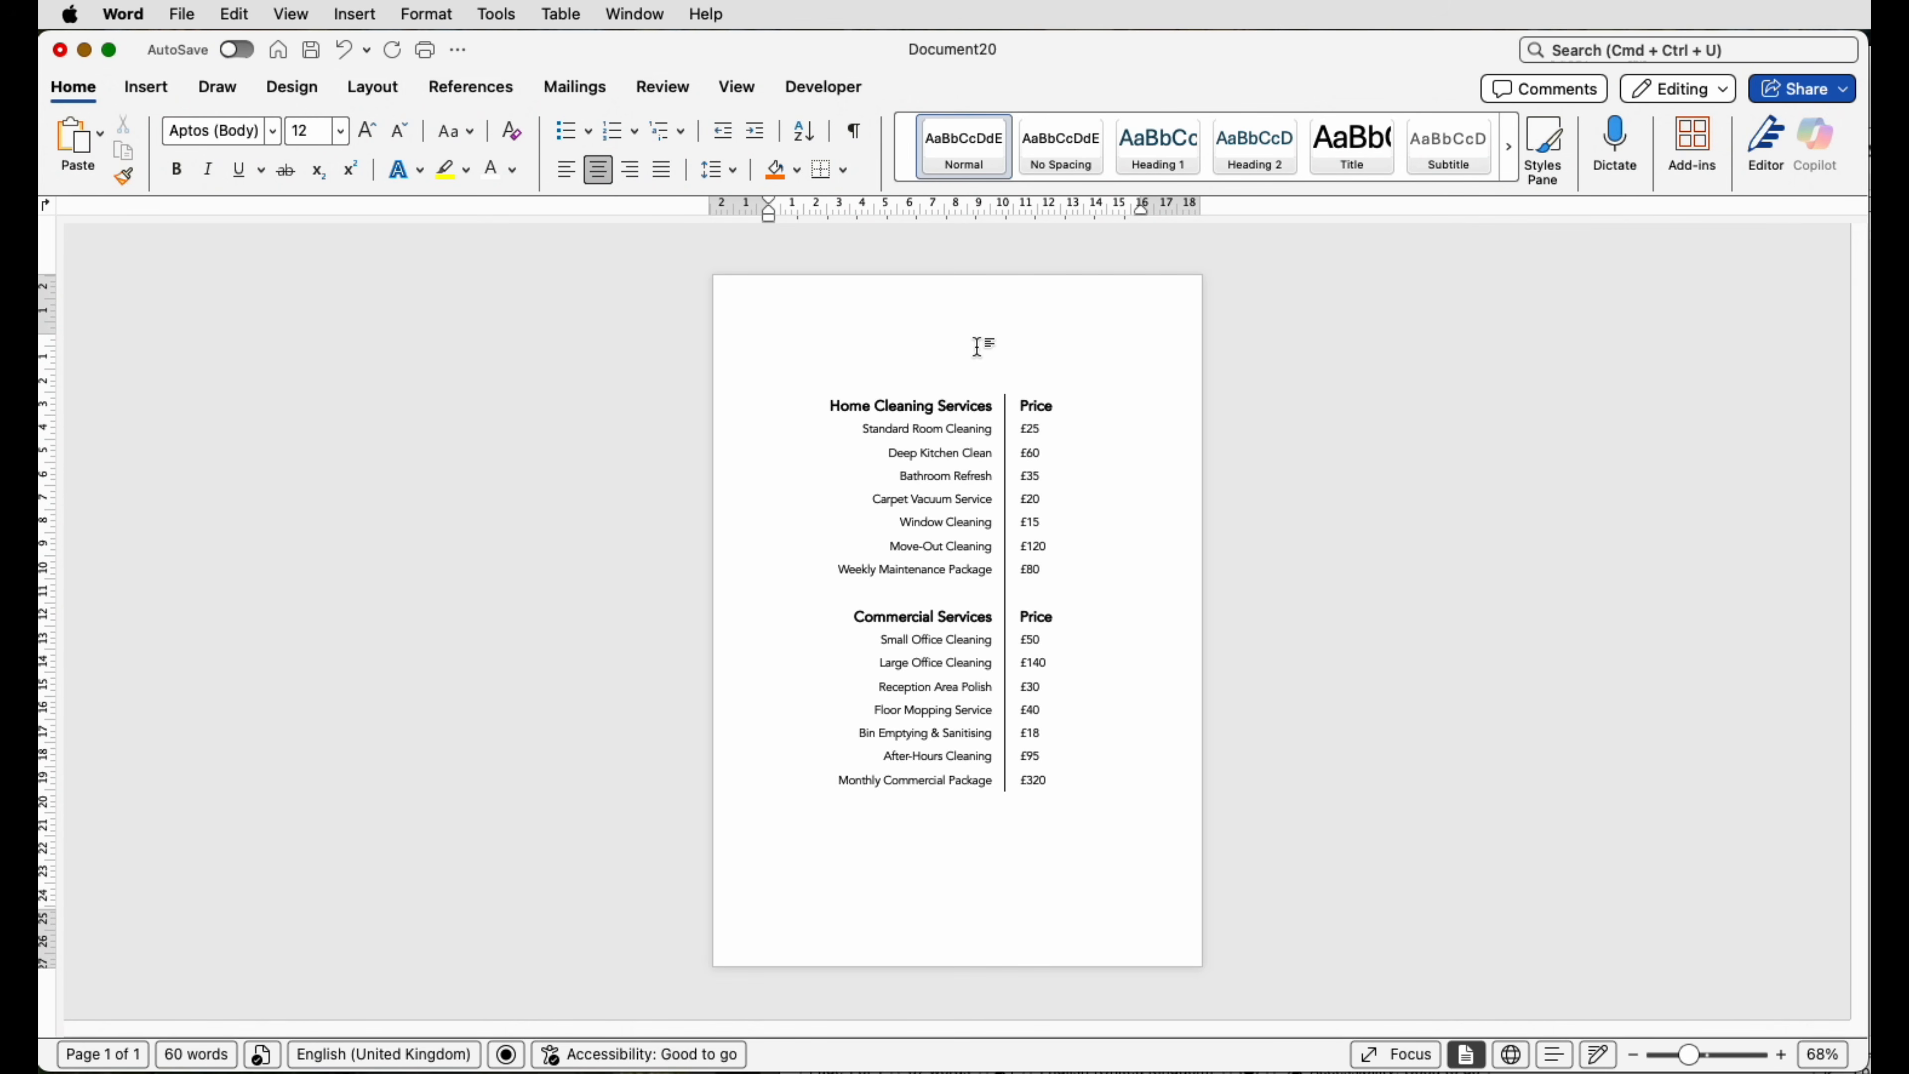
{"action": "key", "text": "Return"}
{"action": "key", "text": "Return"}
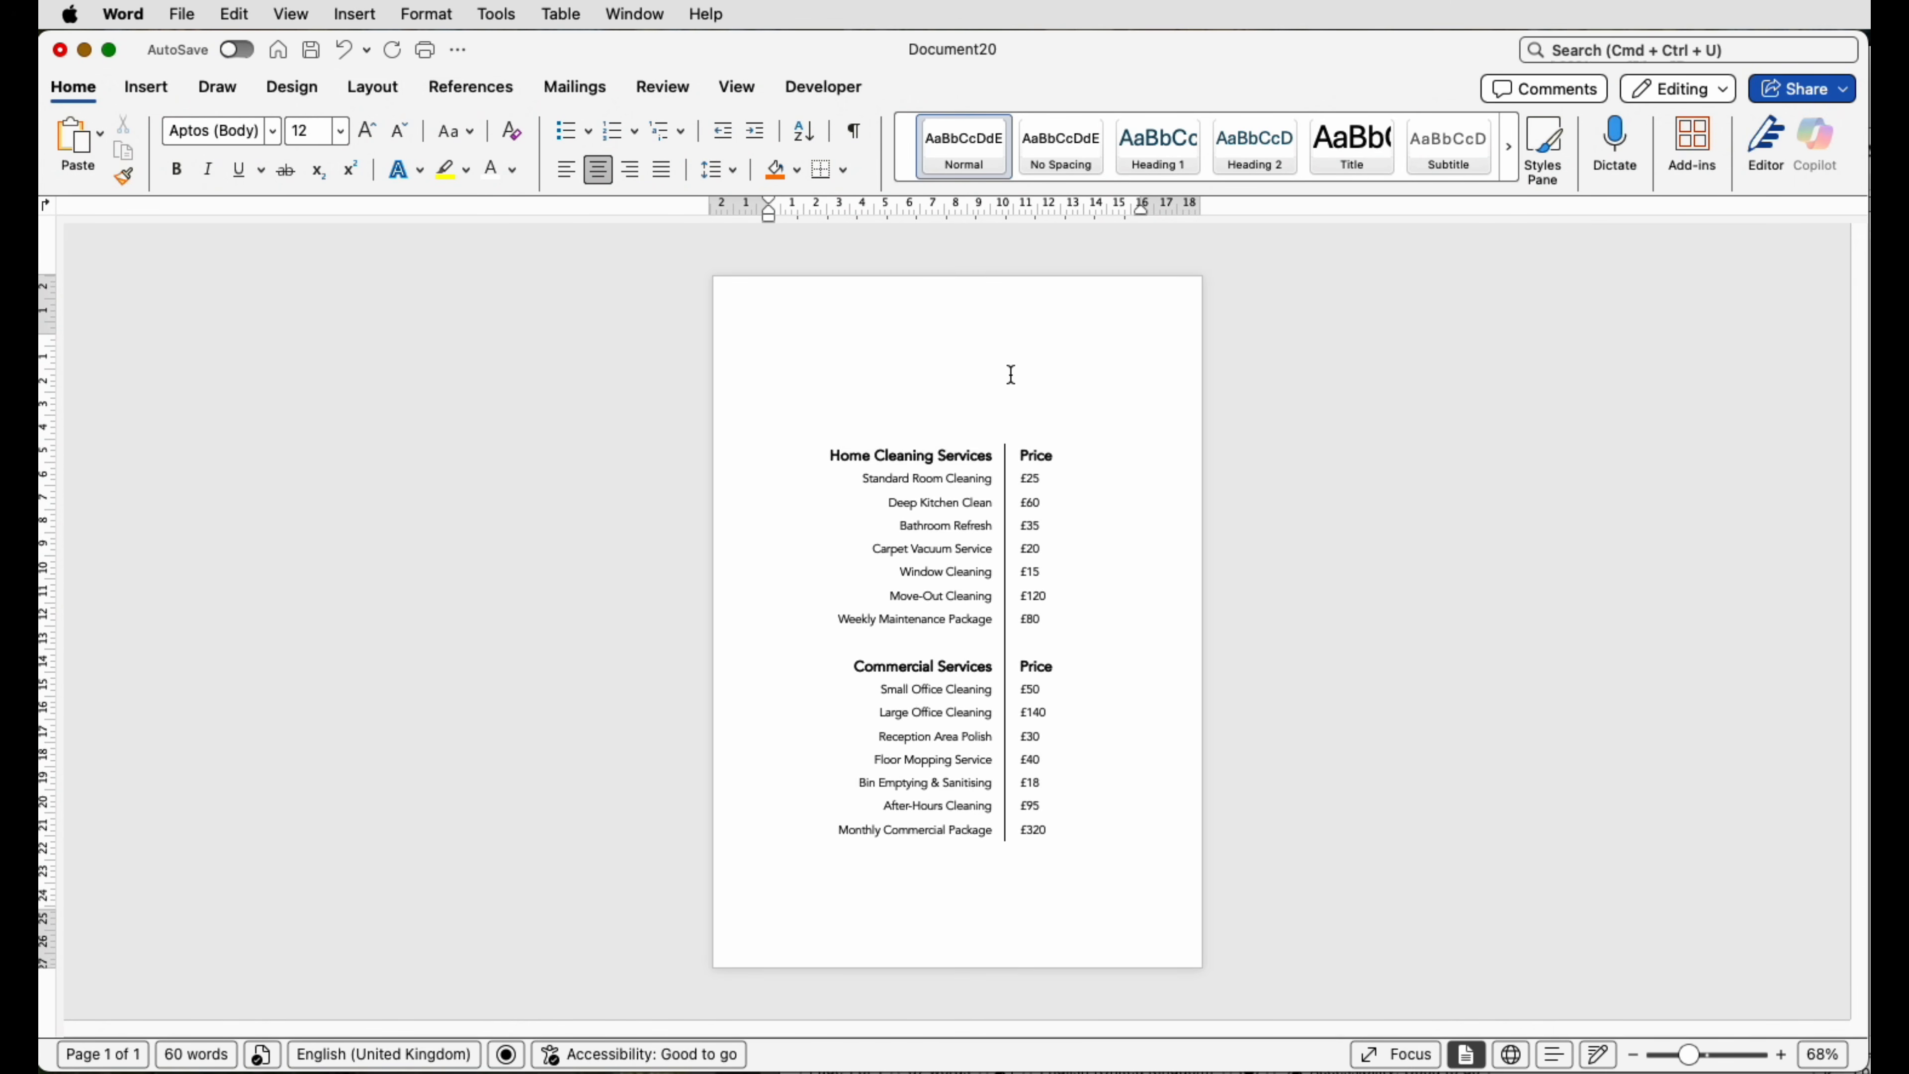
Draw a horizontal text box about 16.08 cm wide and 3.84 cm high above the table and enter "Price List" in it.
{"action": "left_click", "coordinate": [159, 91]}
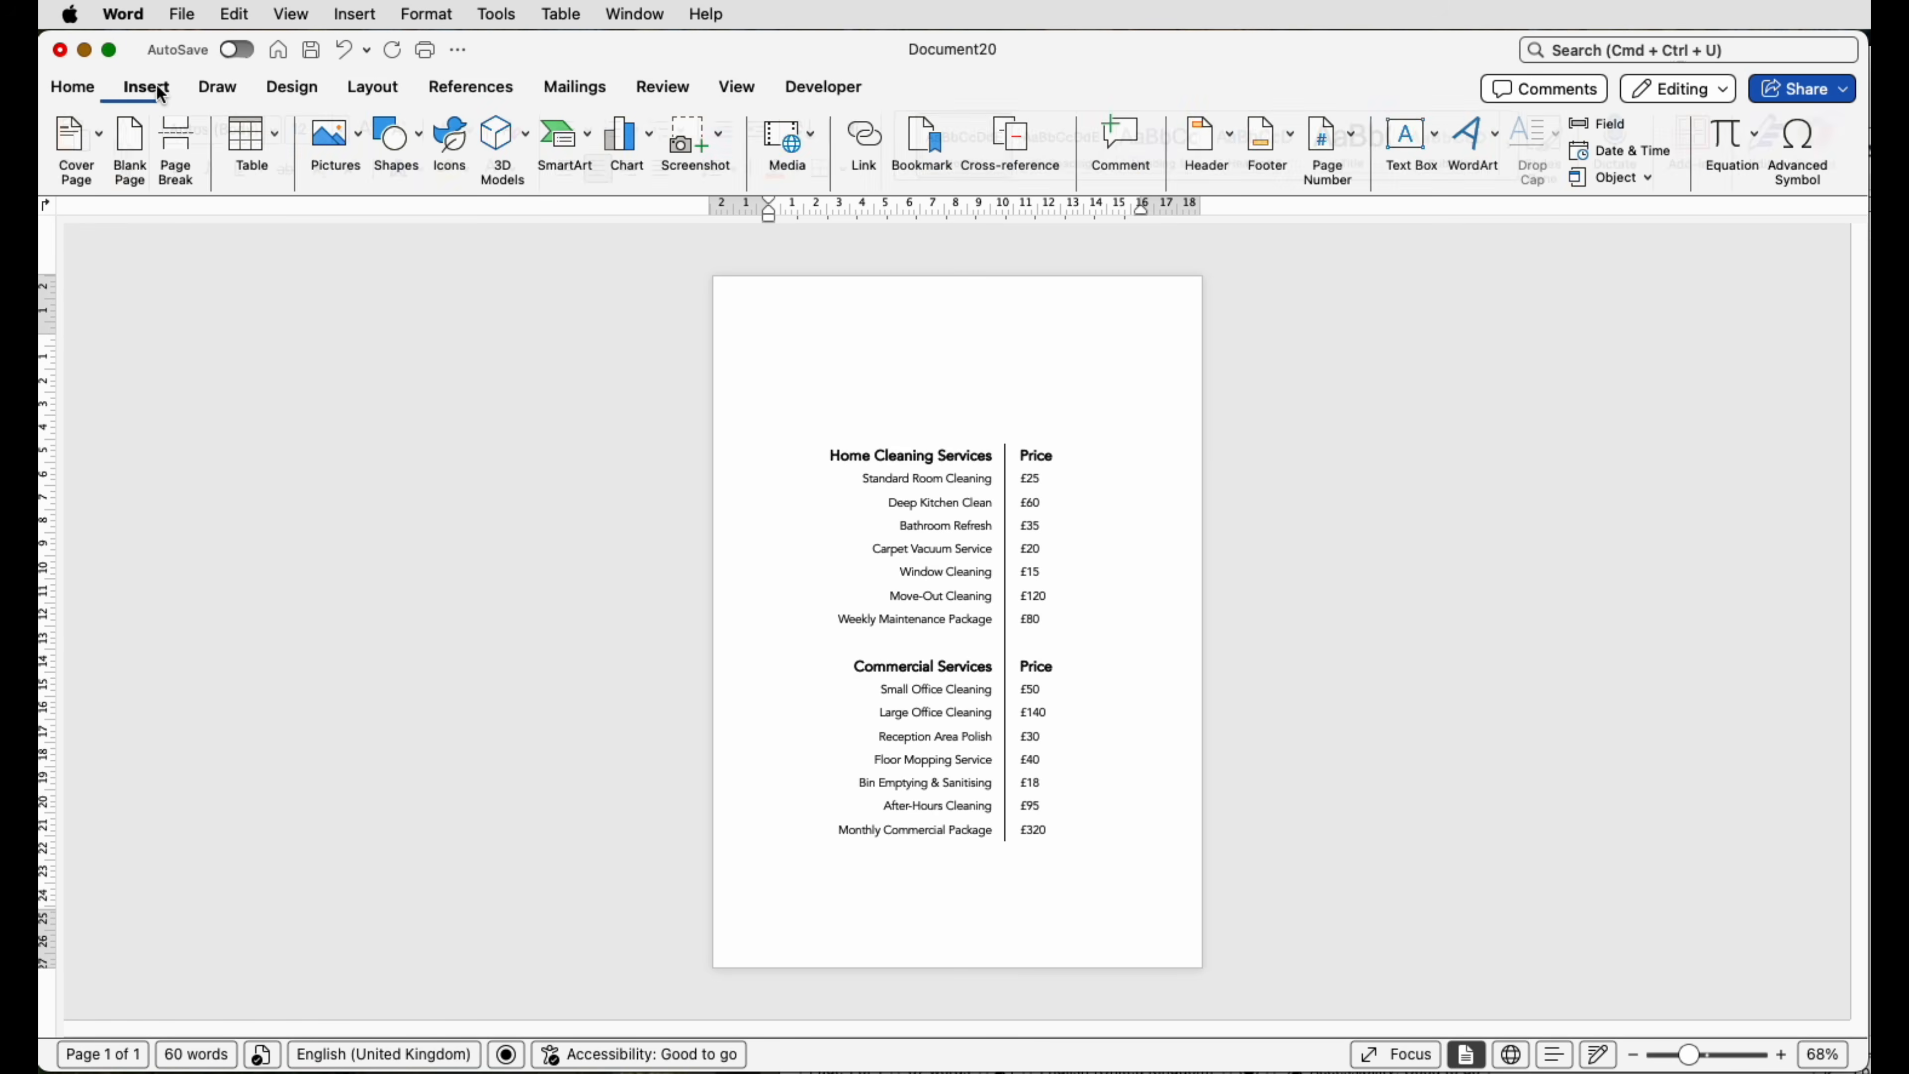
{"action": "left_click", "coordinate": [1413, 139]}
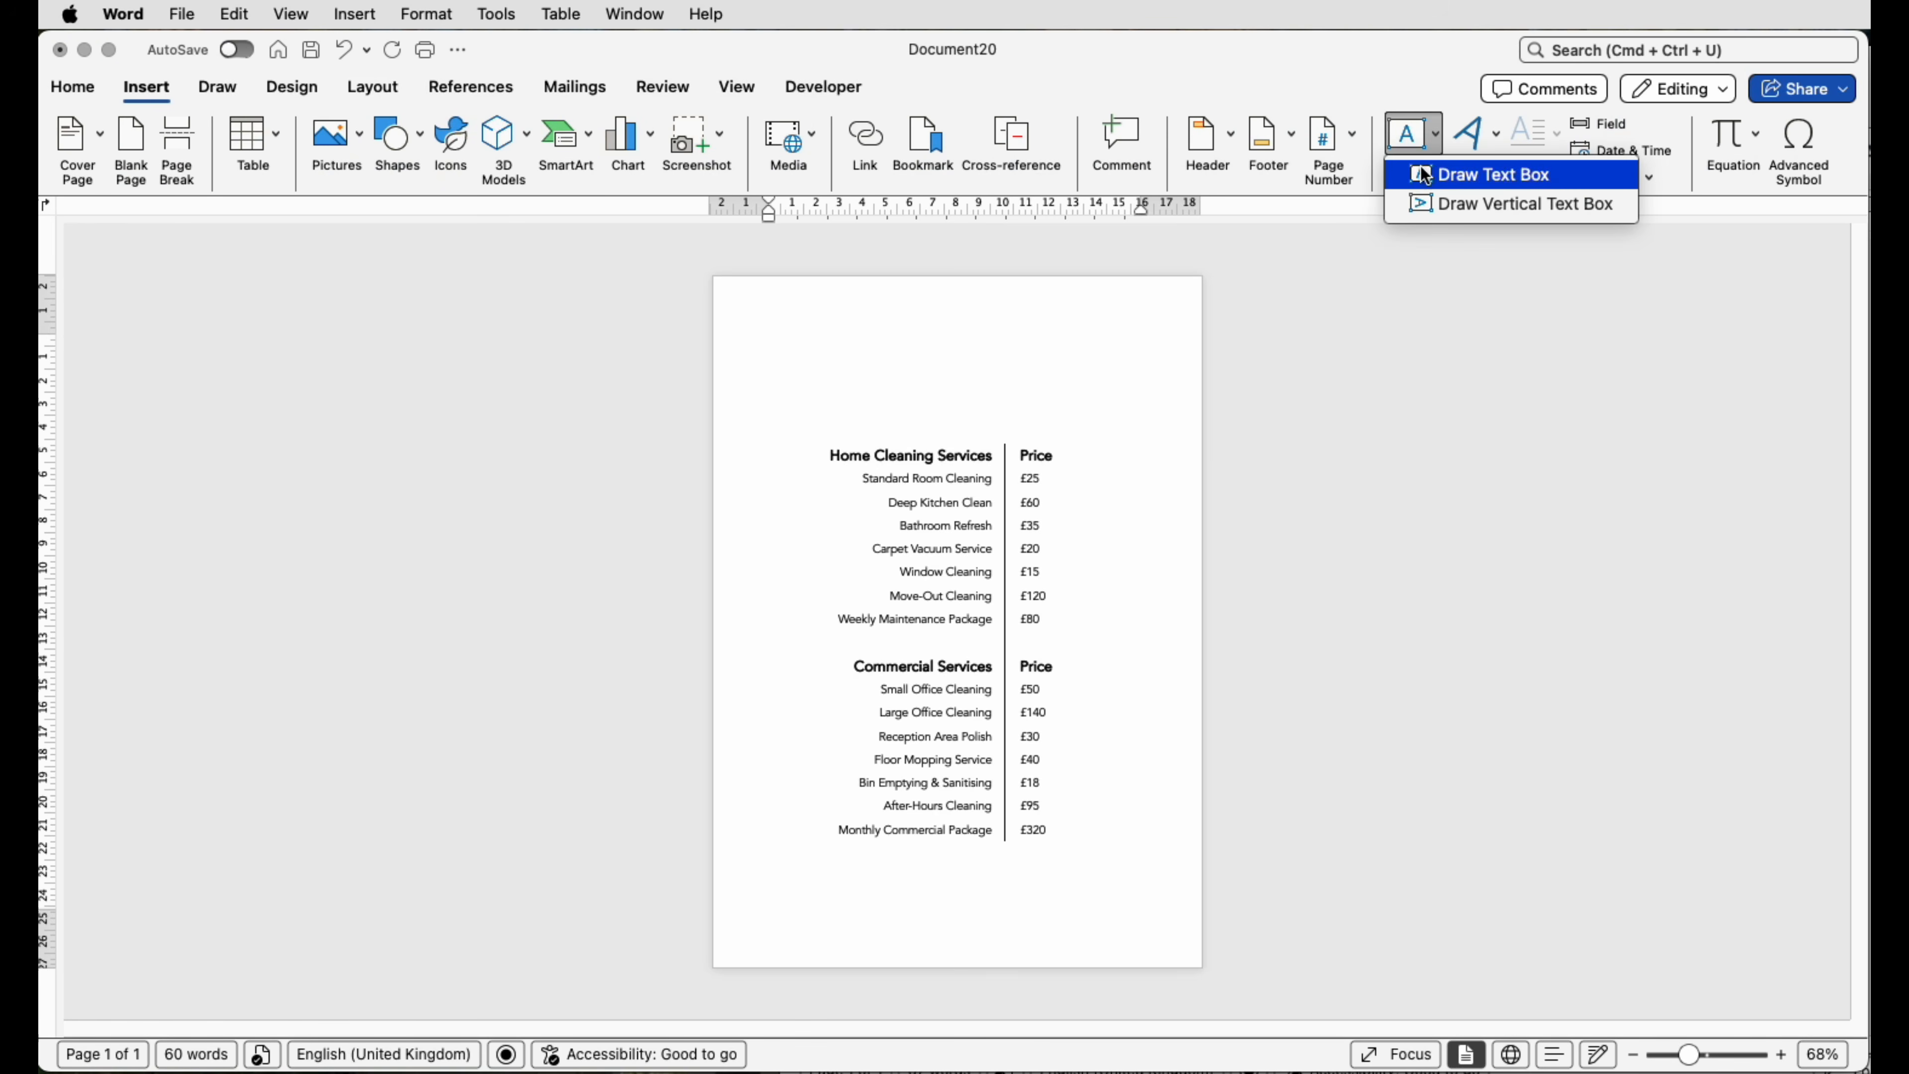
{"action": "left_click", "coordinate": [1431, 181]}
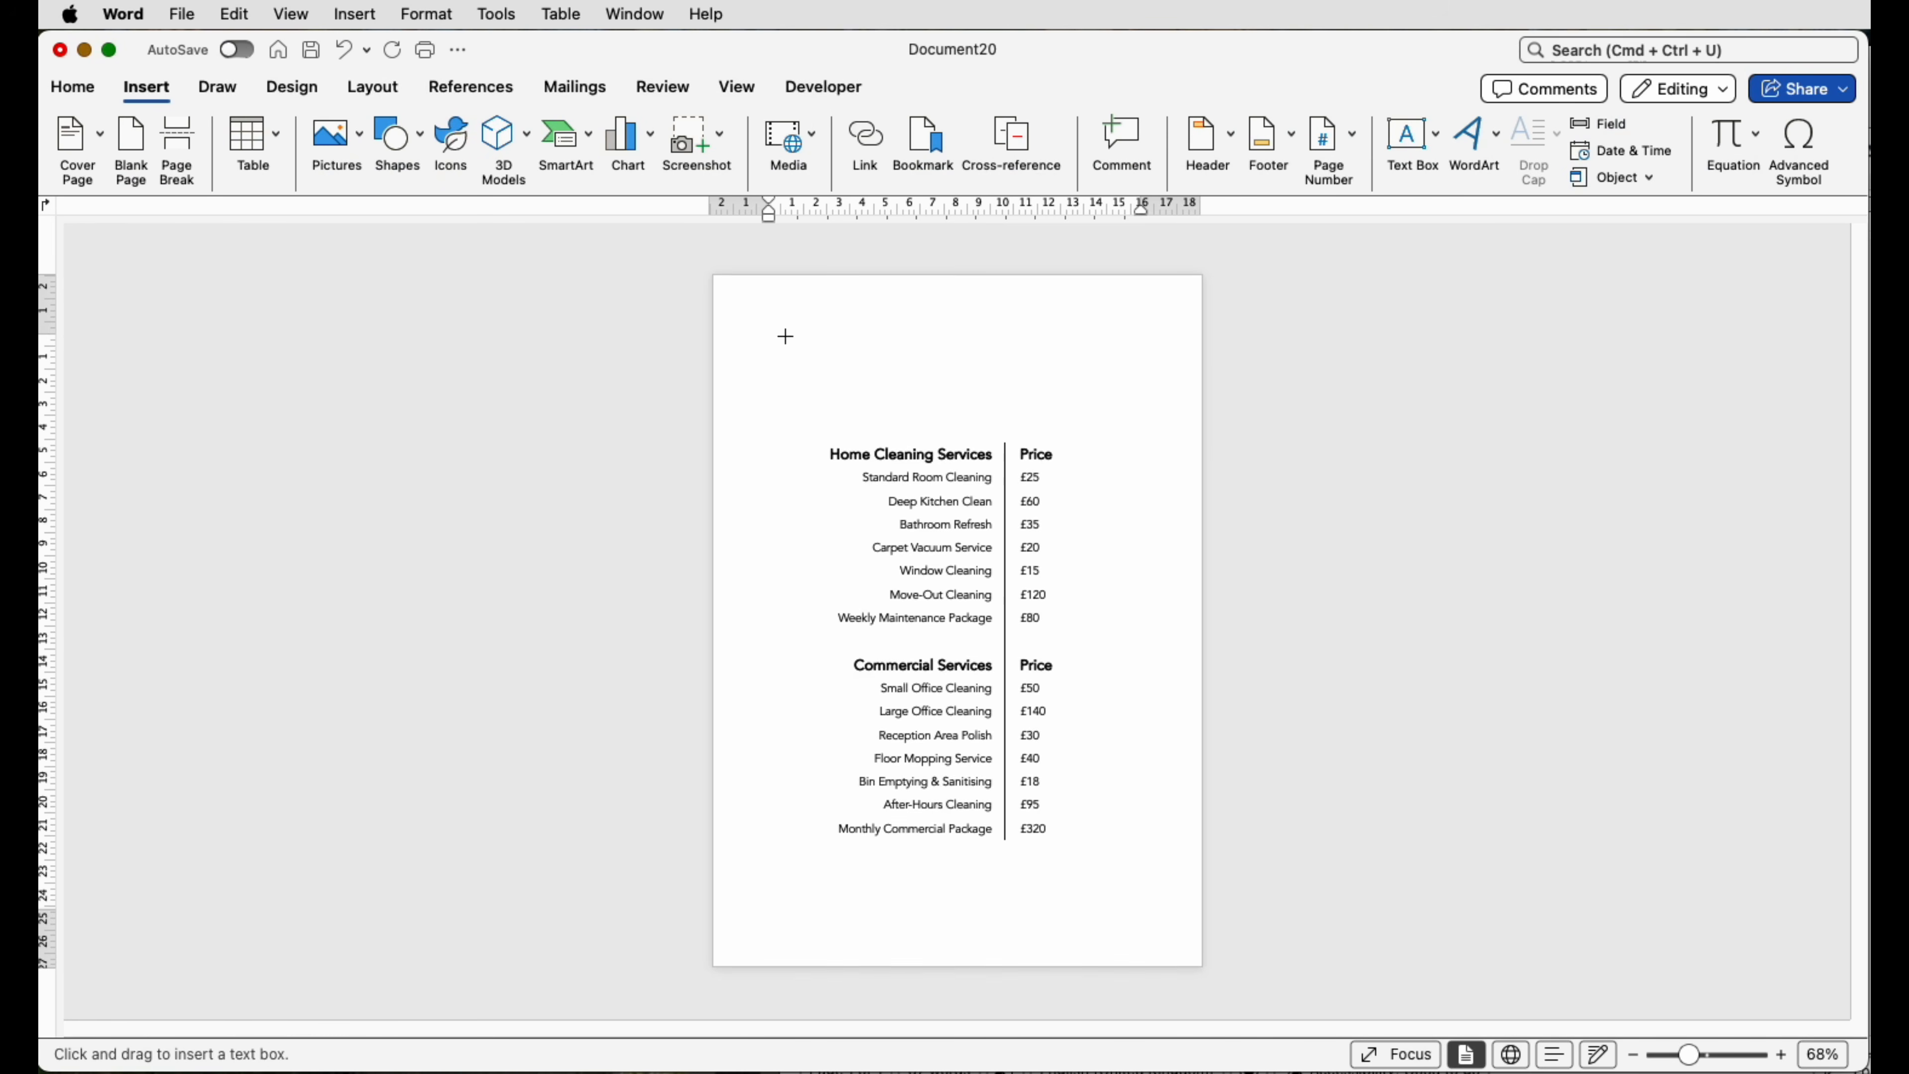
{"action": "left_click_drag", "start_coordinate": [784, 336], "coordinate": [1162, 427]}
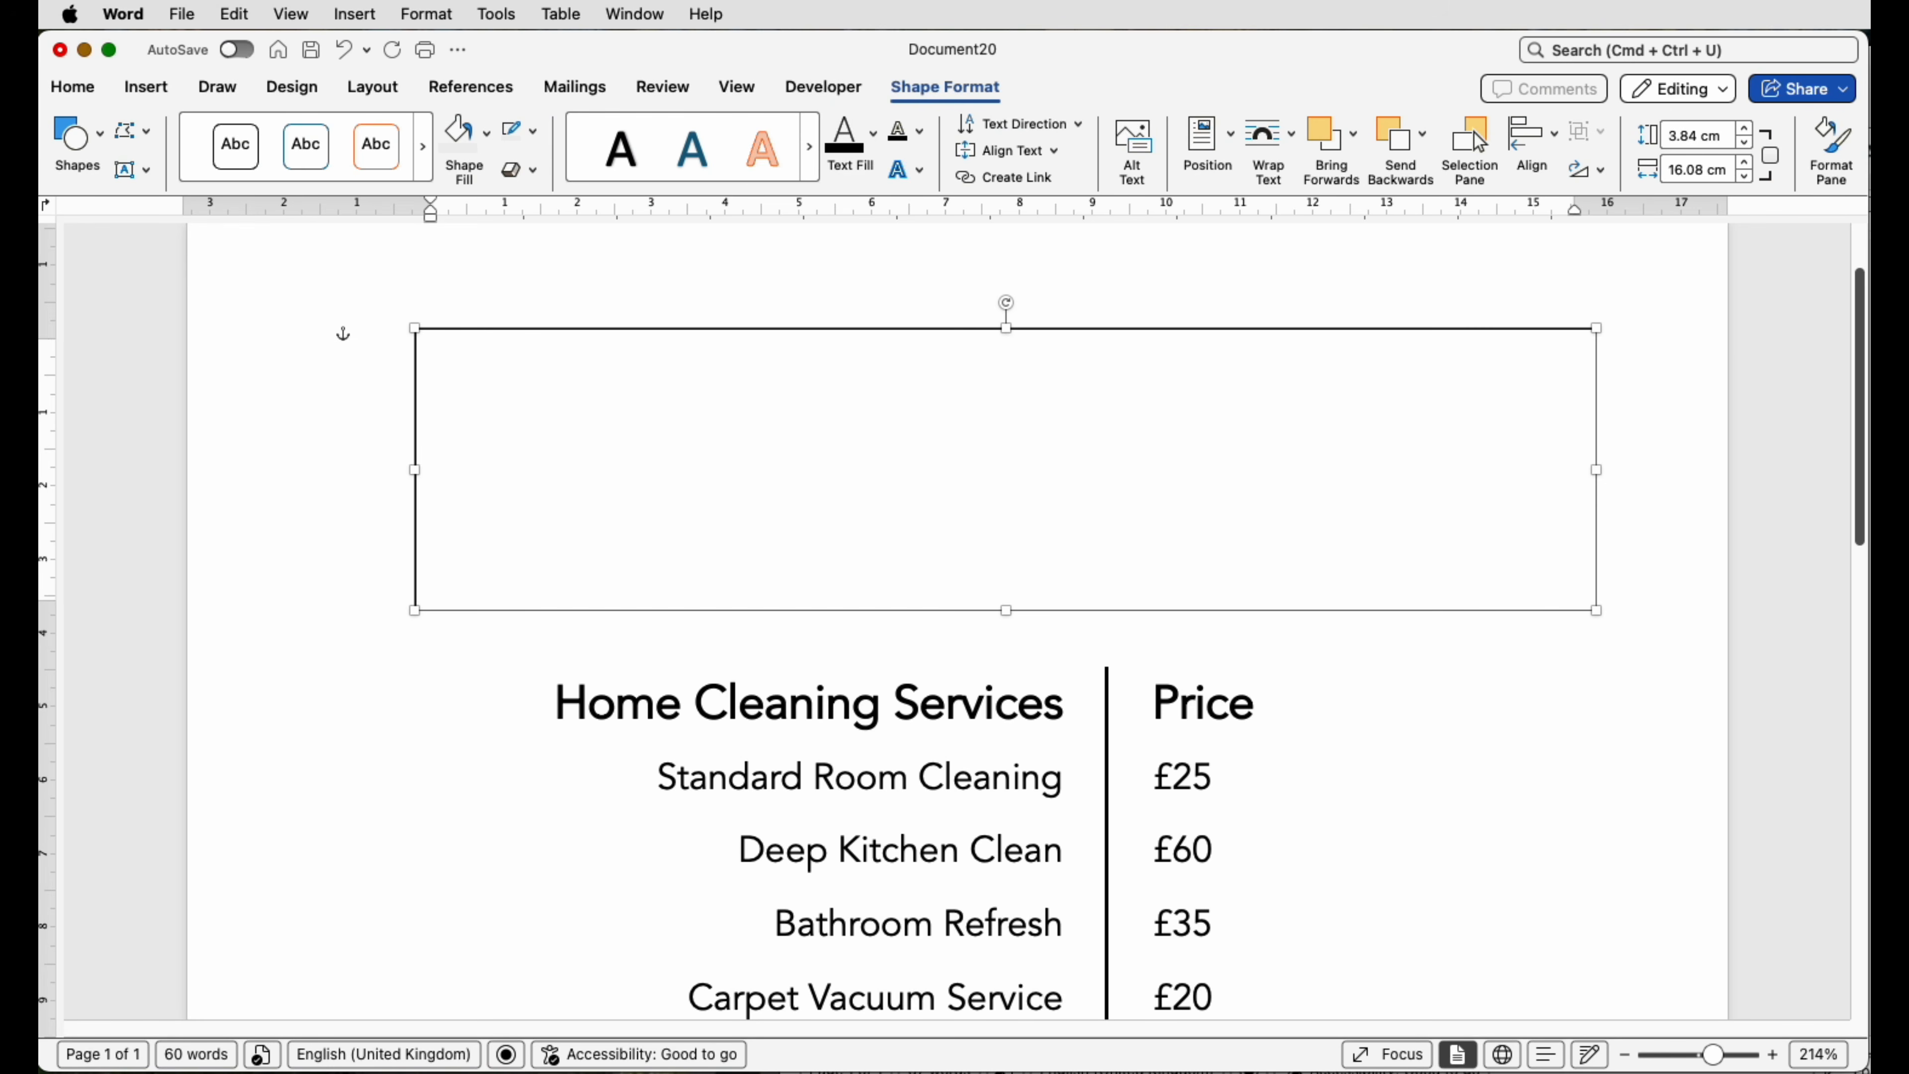
{"action": "type", "text": "Price List"}
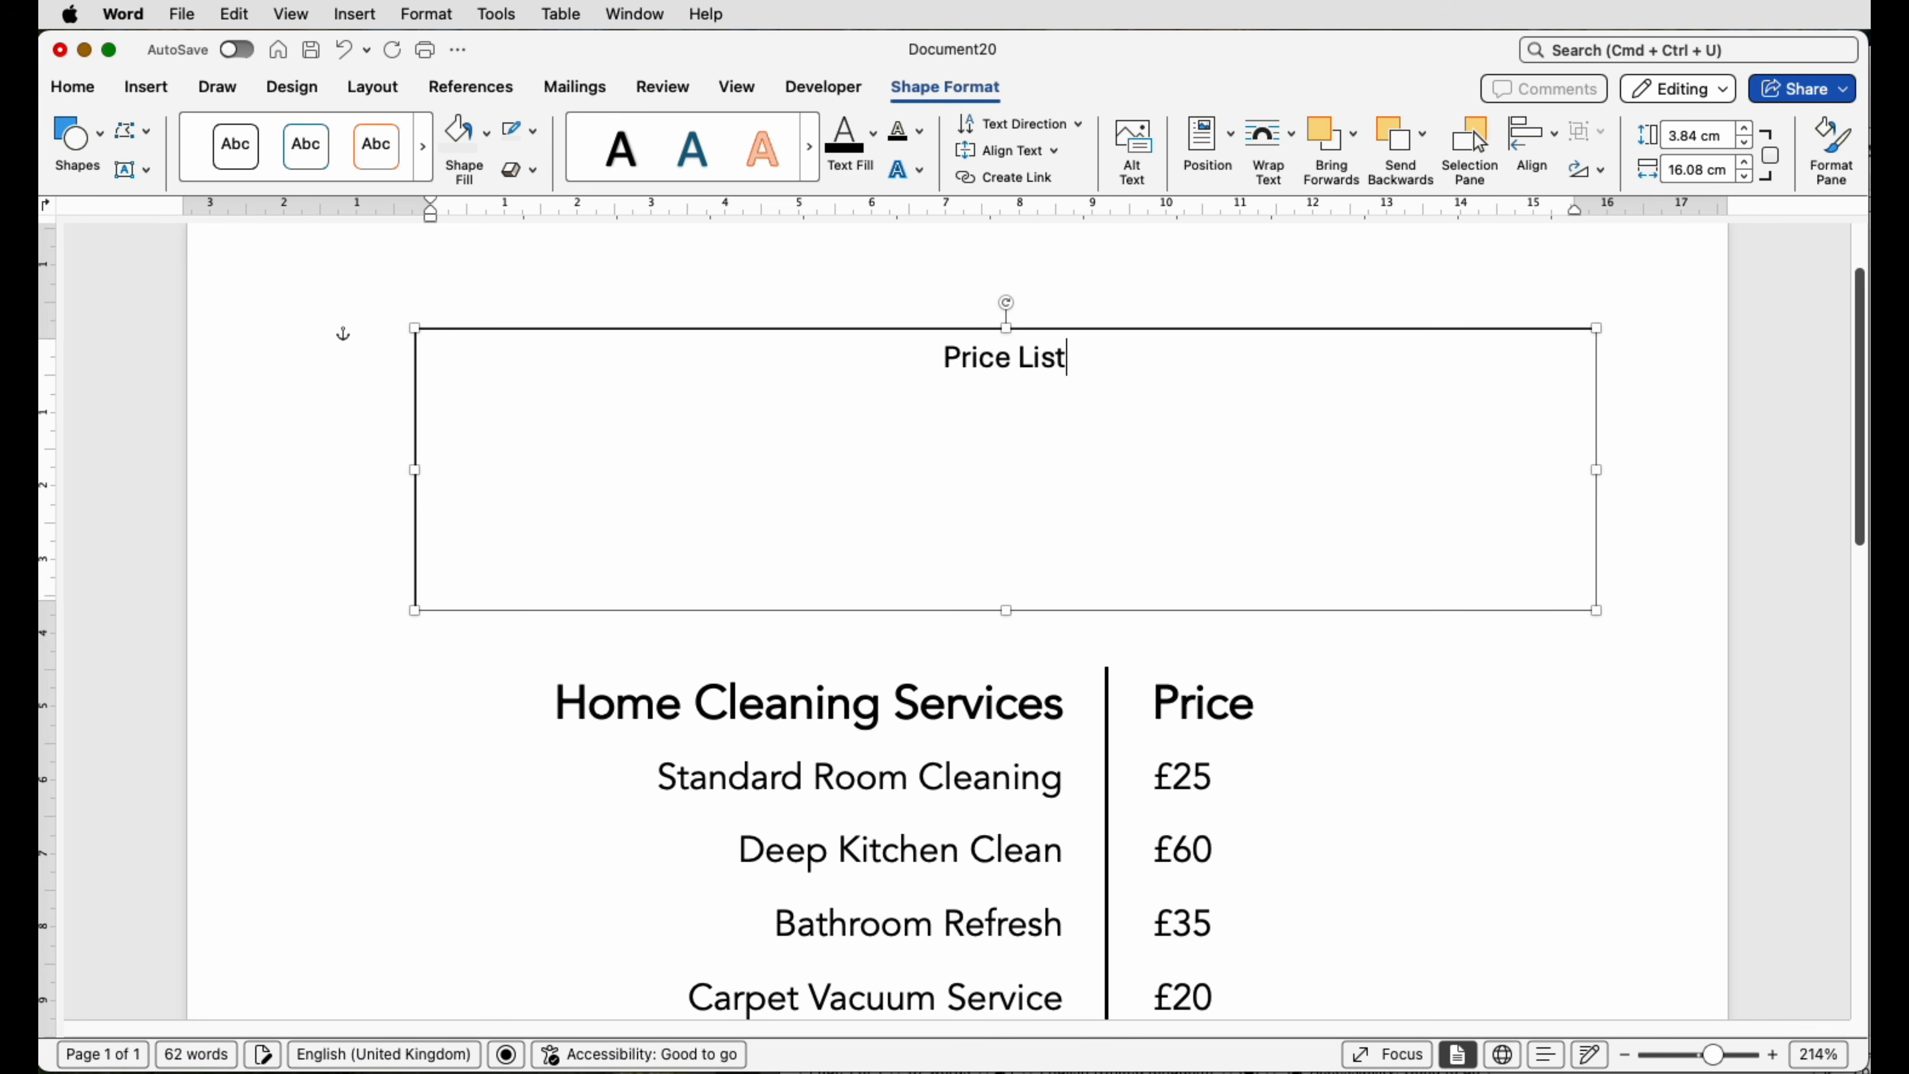
Set the font of the "Price List" title text to Rastanty Cortez.
{"action": "left_click_drag", "start_coordinate": [1071, 357], "coordinate": [900, 354]}
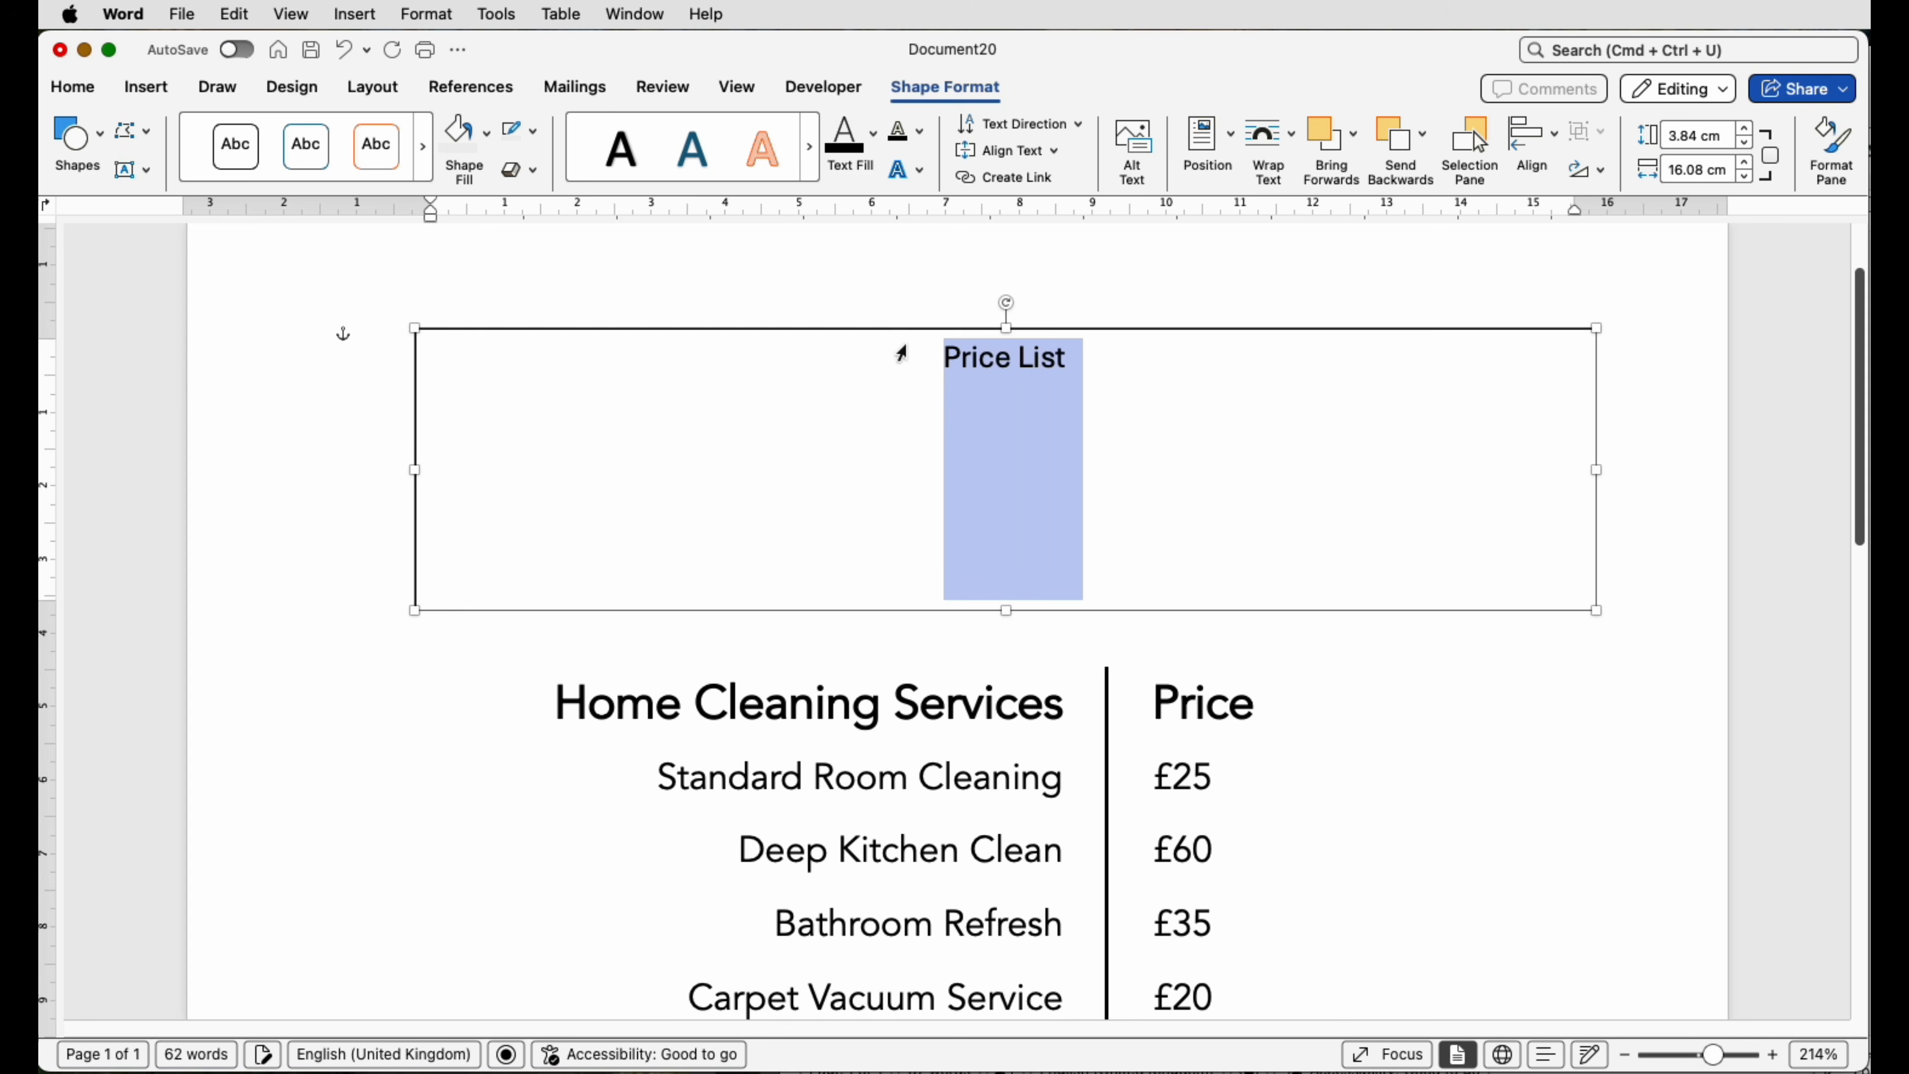
{"action": "left_click", "coordinate": [73, 87]}
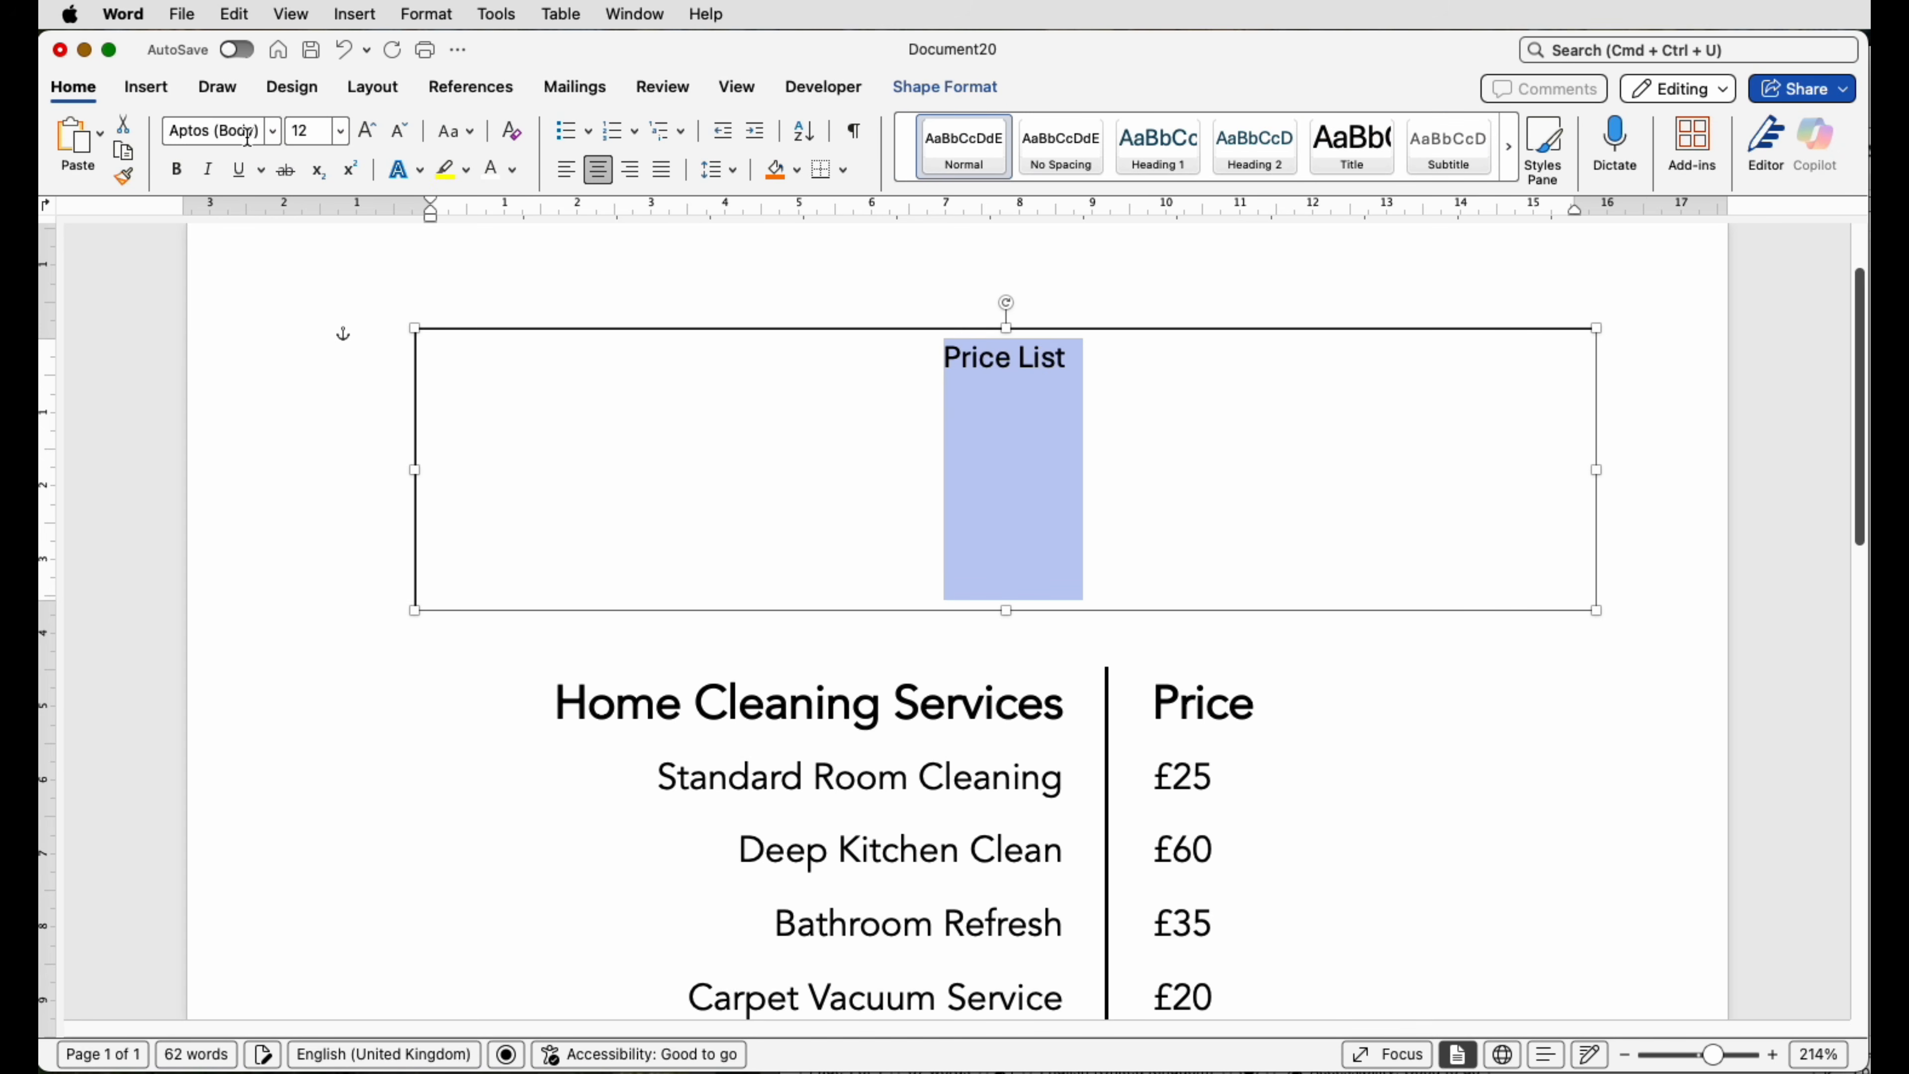
{"action": "left_click", "coordinate": [275, 136]}
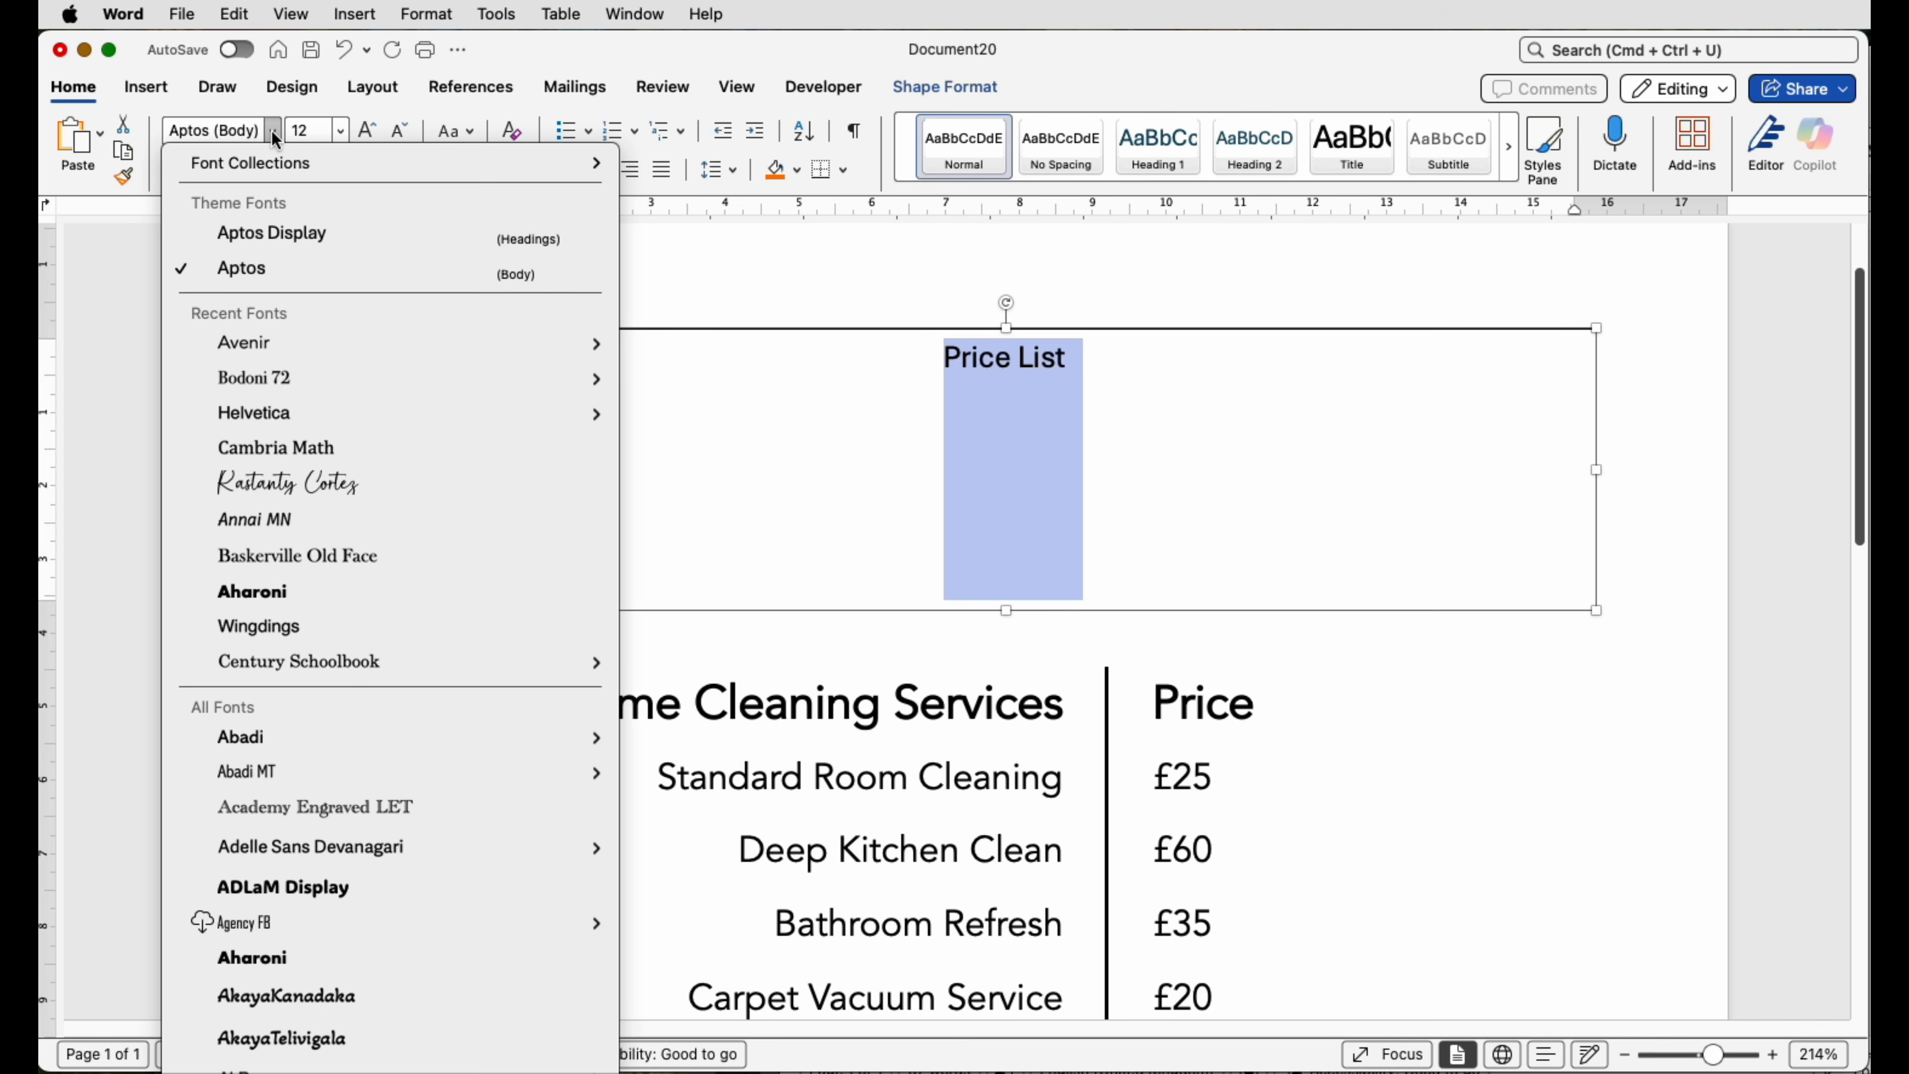
{"action": "left_click", "coordinate": [313, 489]}
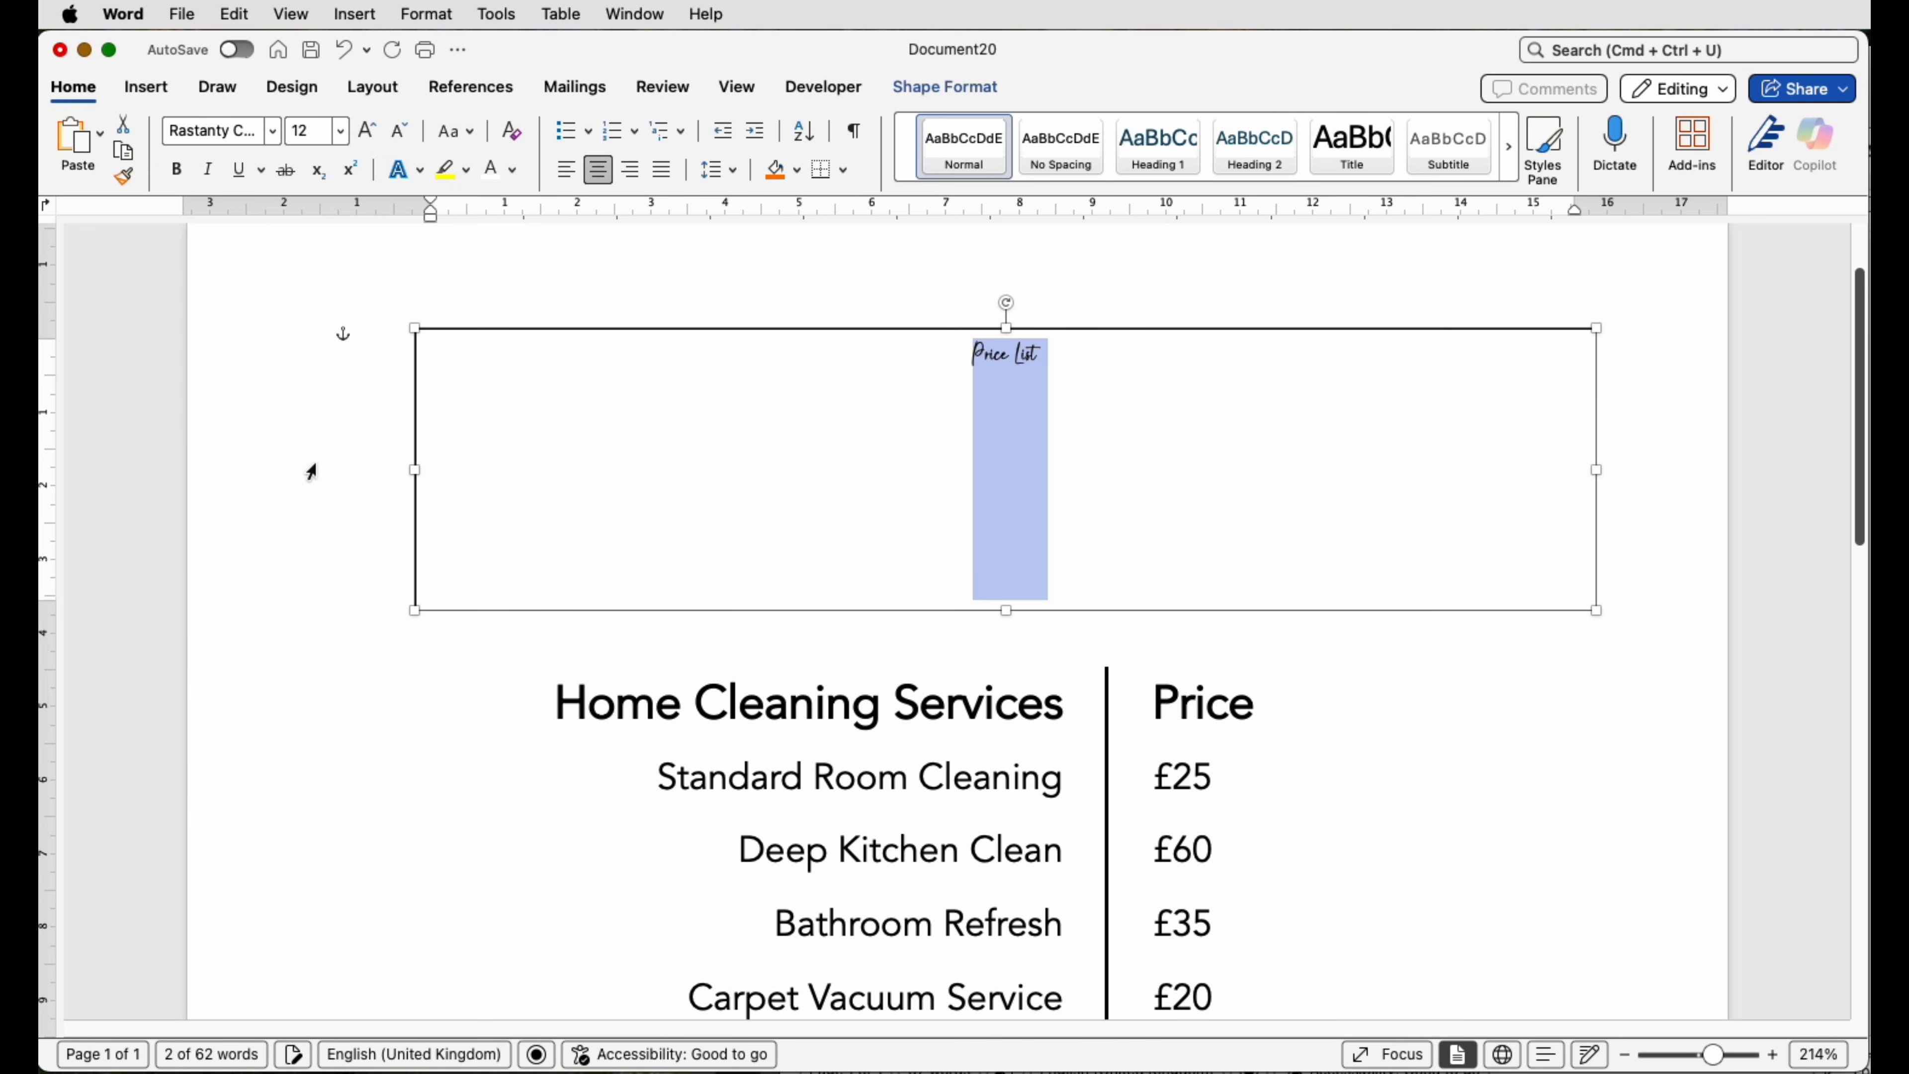
Enlarge the "Price List" title text to a font size of 150.
{"action": "left_click", "coordinate": [367, 132]}
{"action": "left_click", "coordinate": [368, 132]}
{"action": "left_click", "coordinate": [367, 132]}
{"action": "left_click", "coordinate": [367, 131]}
{"action": "left_click", "coordinate": [368, 132]}
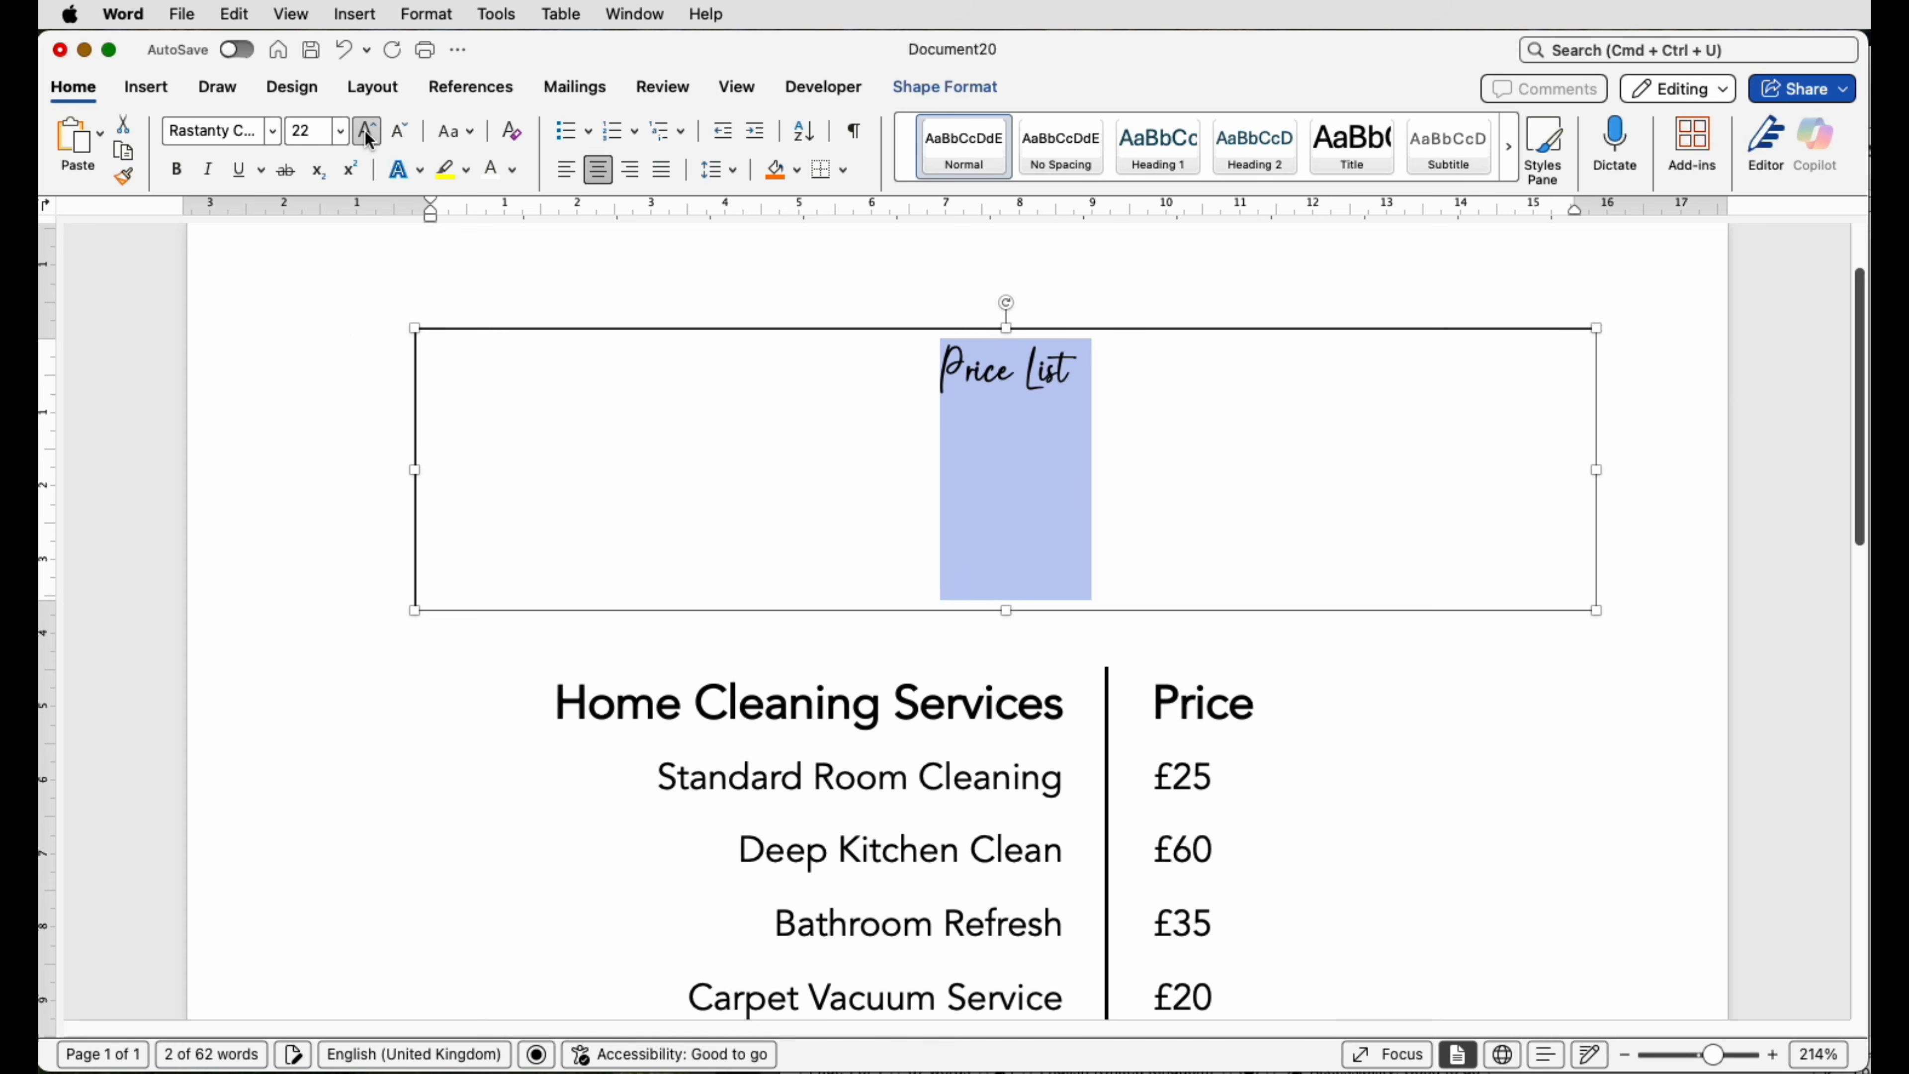
{"action": "left_click", "coordinate": [366, 132]}
{"action": "left_click", "coordinate": [366, 132]}
{"action": "left_click", "coordinate": [365, 132]}
{"action": "left_click", "coordinate": [366, 131]}
{"action": "left_click", "coordinate": [366, 132]}
{"action": "left_click", "coordinate": [366, 132]}
{"action": "left_click", "coordinate": [366, 132]}
{"action": "left_click", "coordinate": [366, 132]}
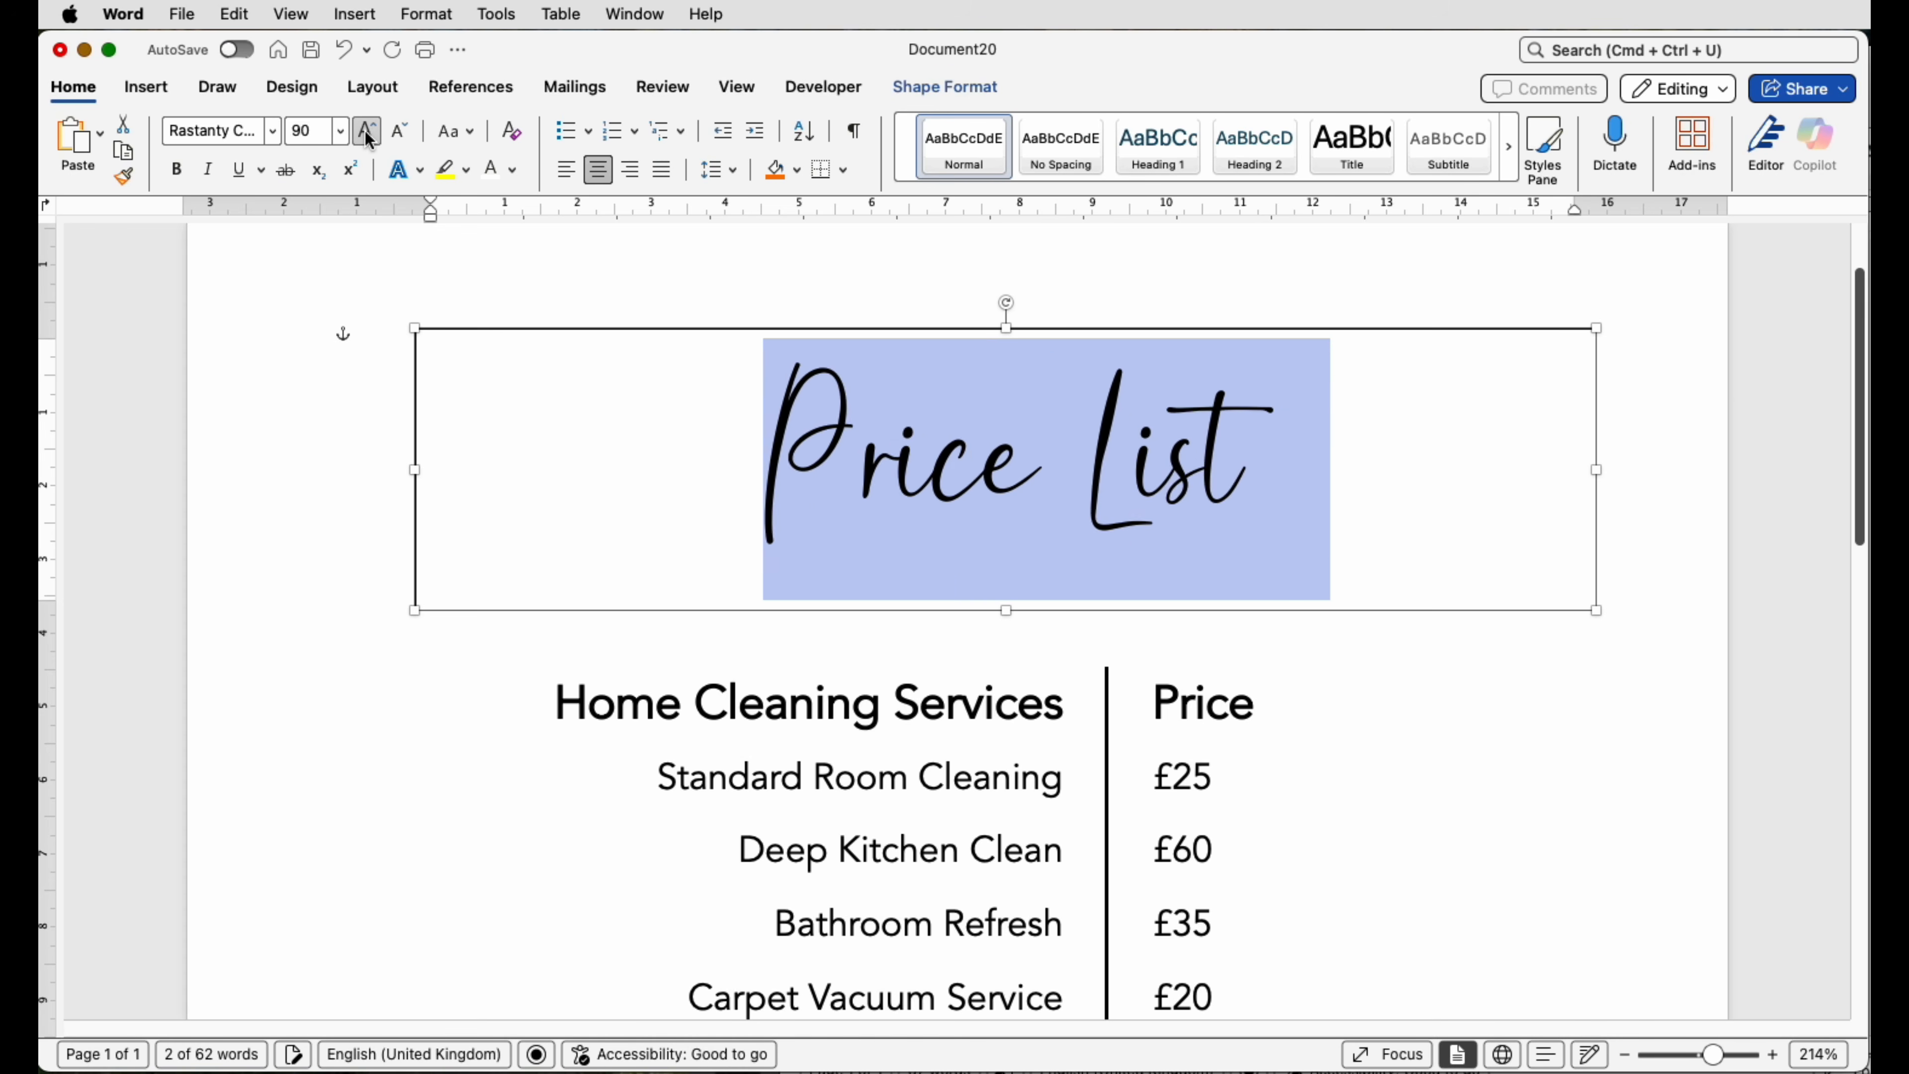
{"action": "left_click", "coordinate": [366, 131]}
{"action": "left_click", "coordinate": [366, 131]}
{"action": "left_click", "coordinate": [365, 131]}
{"action": "left_click", "coordinate": [366, 132]}
{"action": "left_click", "coordinate": [366, 132]}
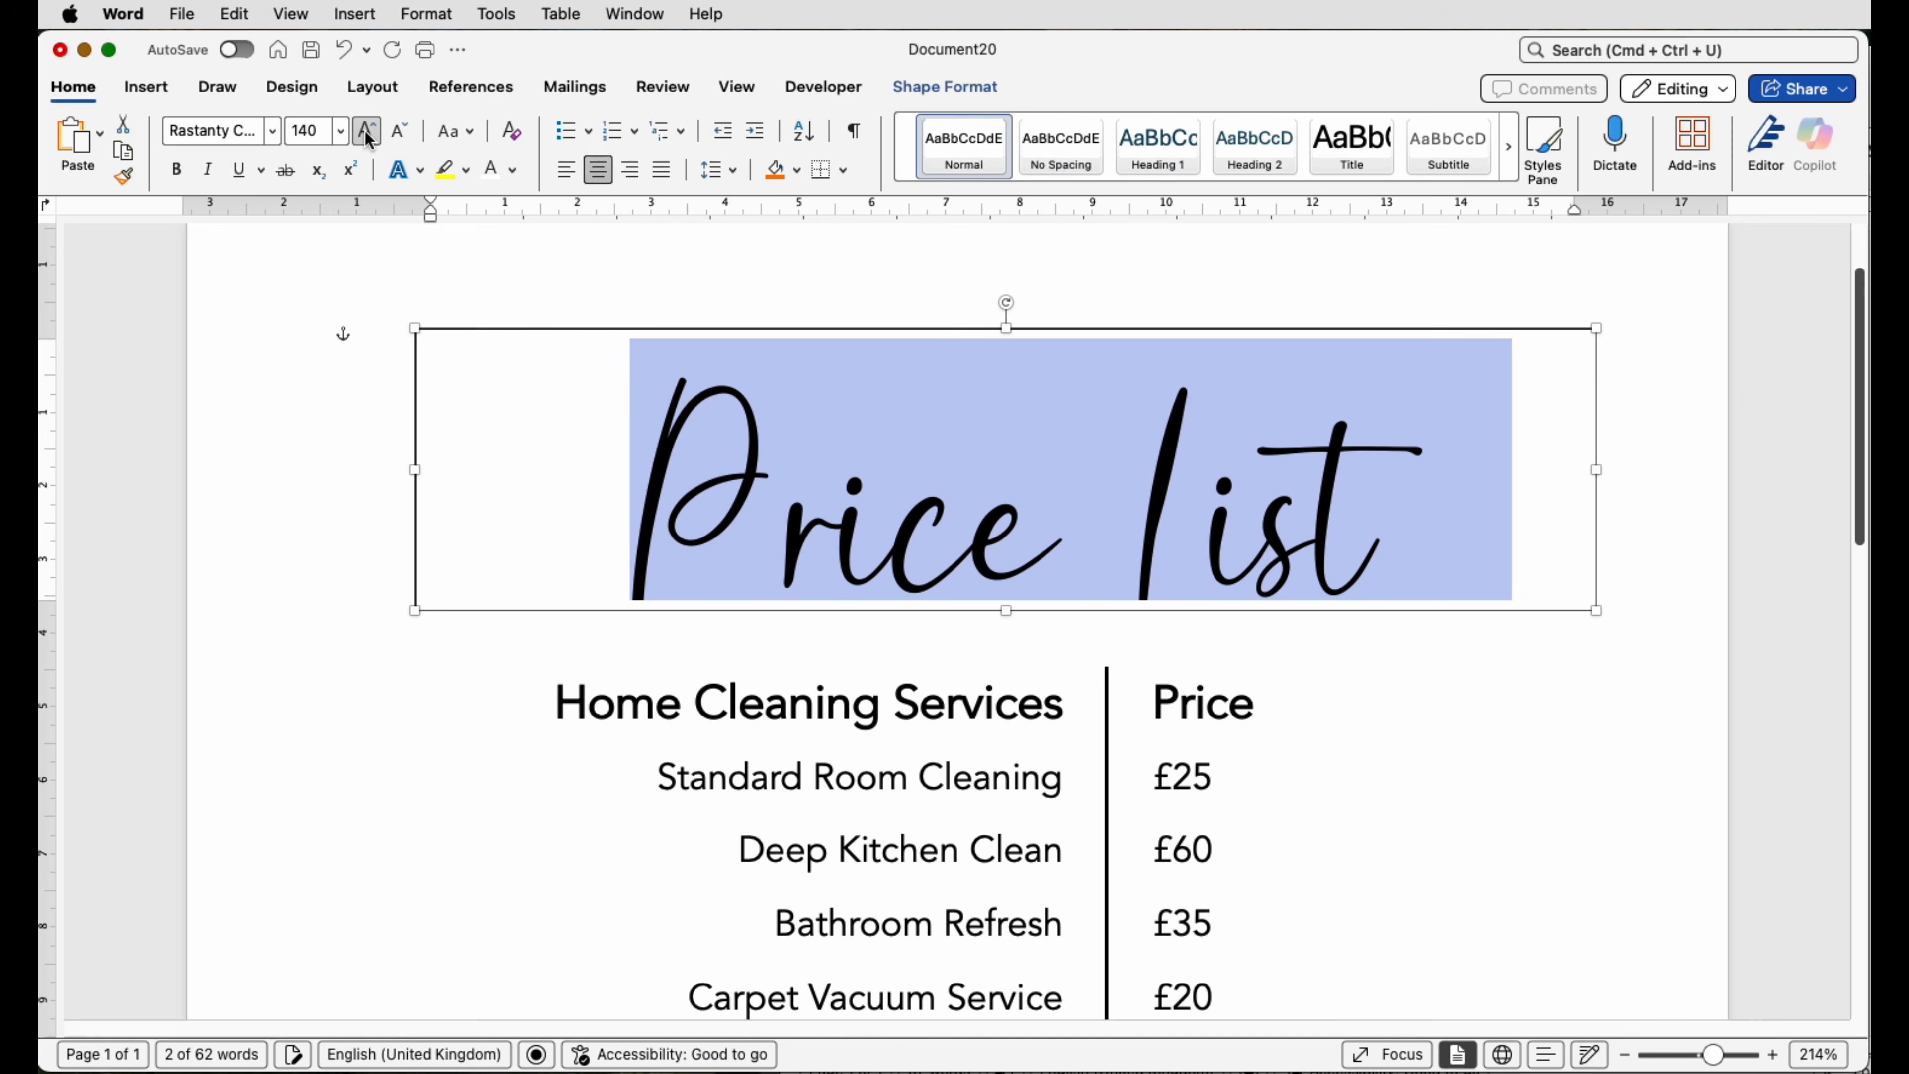
{"action": "left_click", "coordinate": [366, 132]}
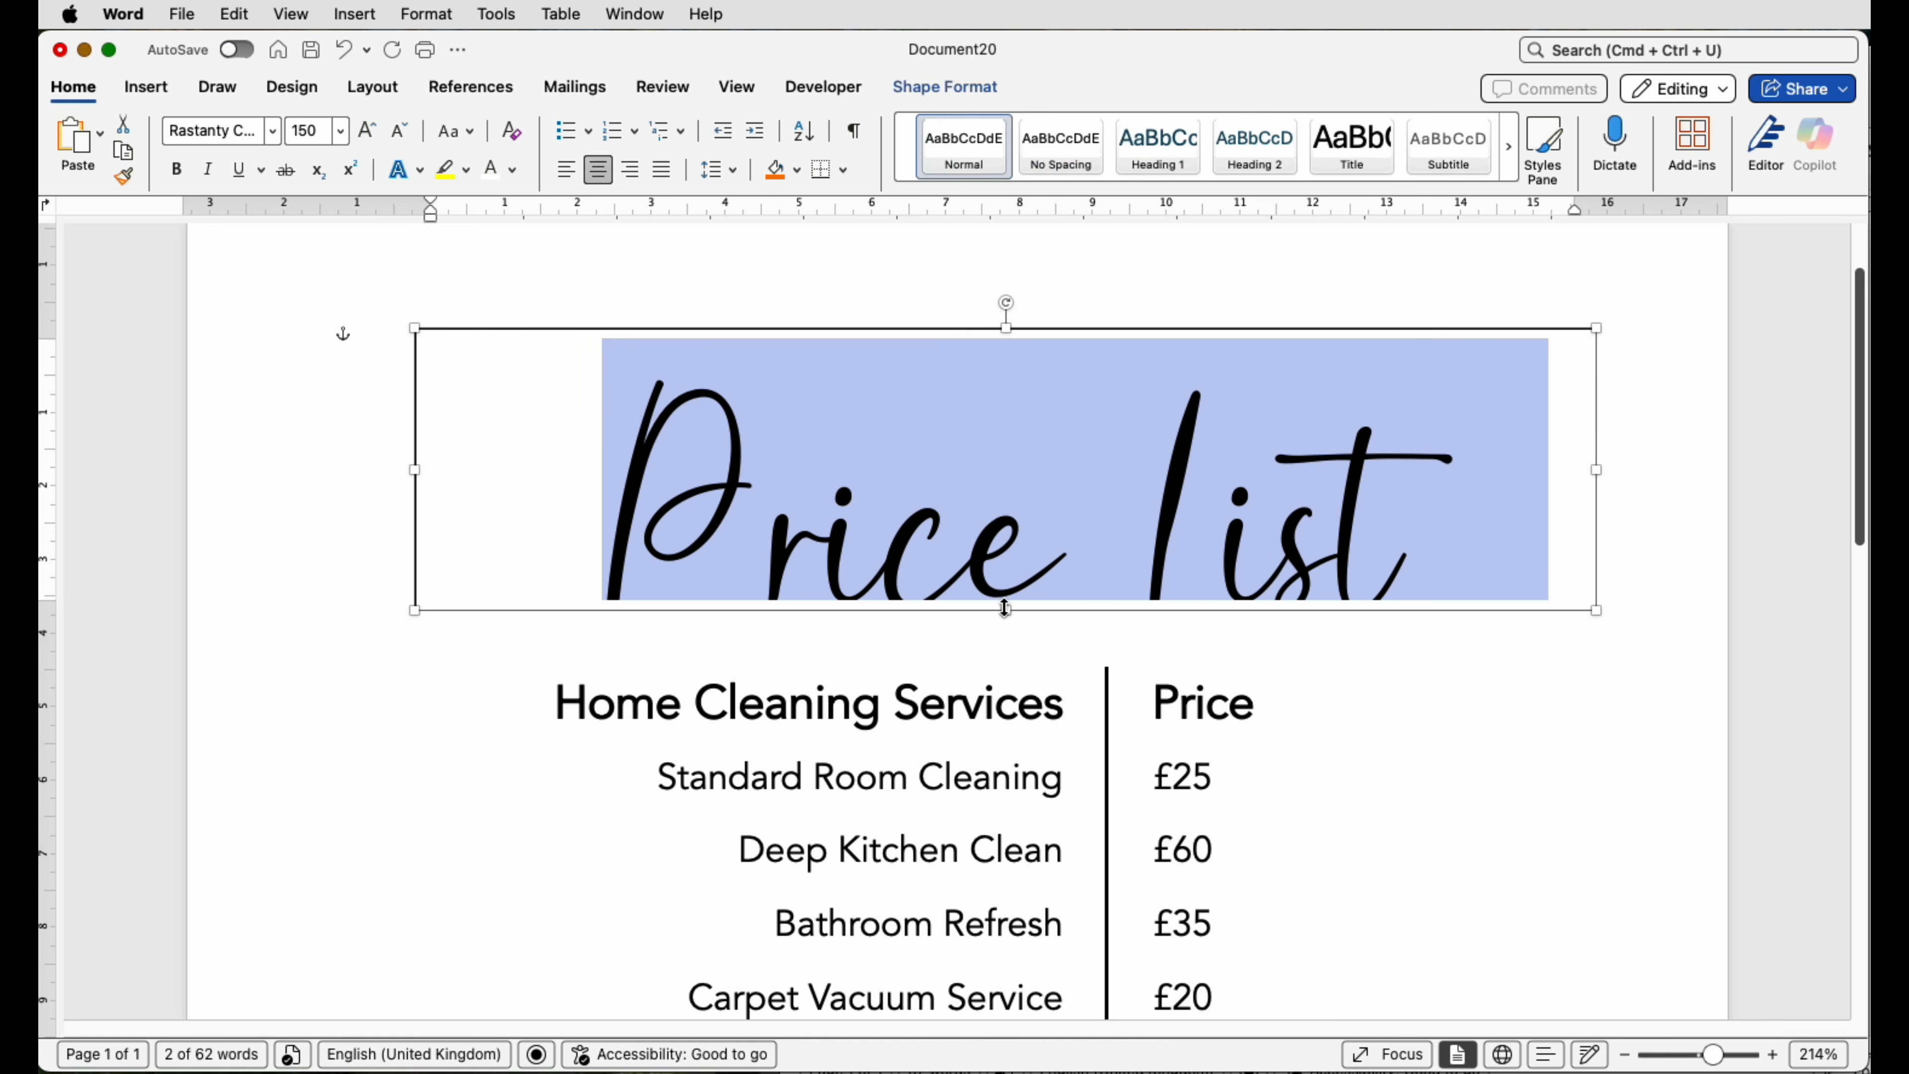
Extend the title text box downward to a height of about 5.31 cm and move it up slightly.
{"action": "left_click_drag", "start_coordinate": [1005, 608], "coordinate": [1004, 720]}
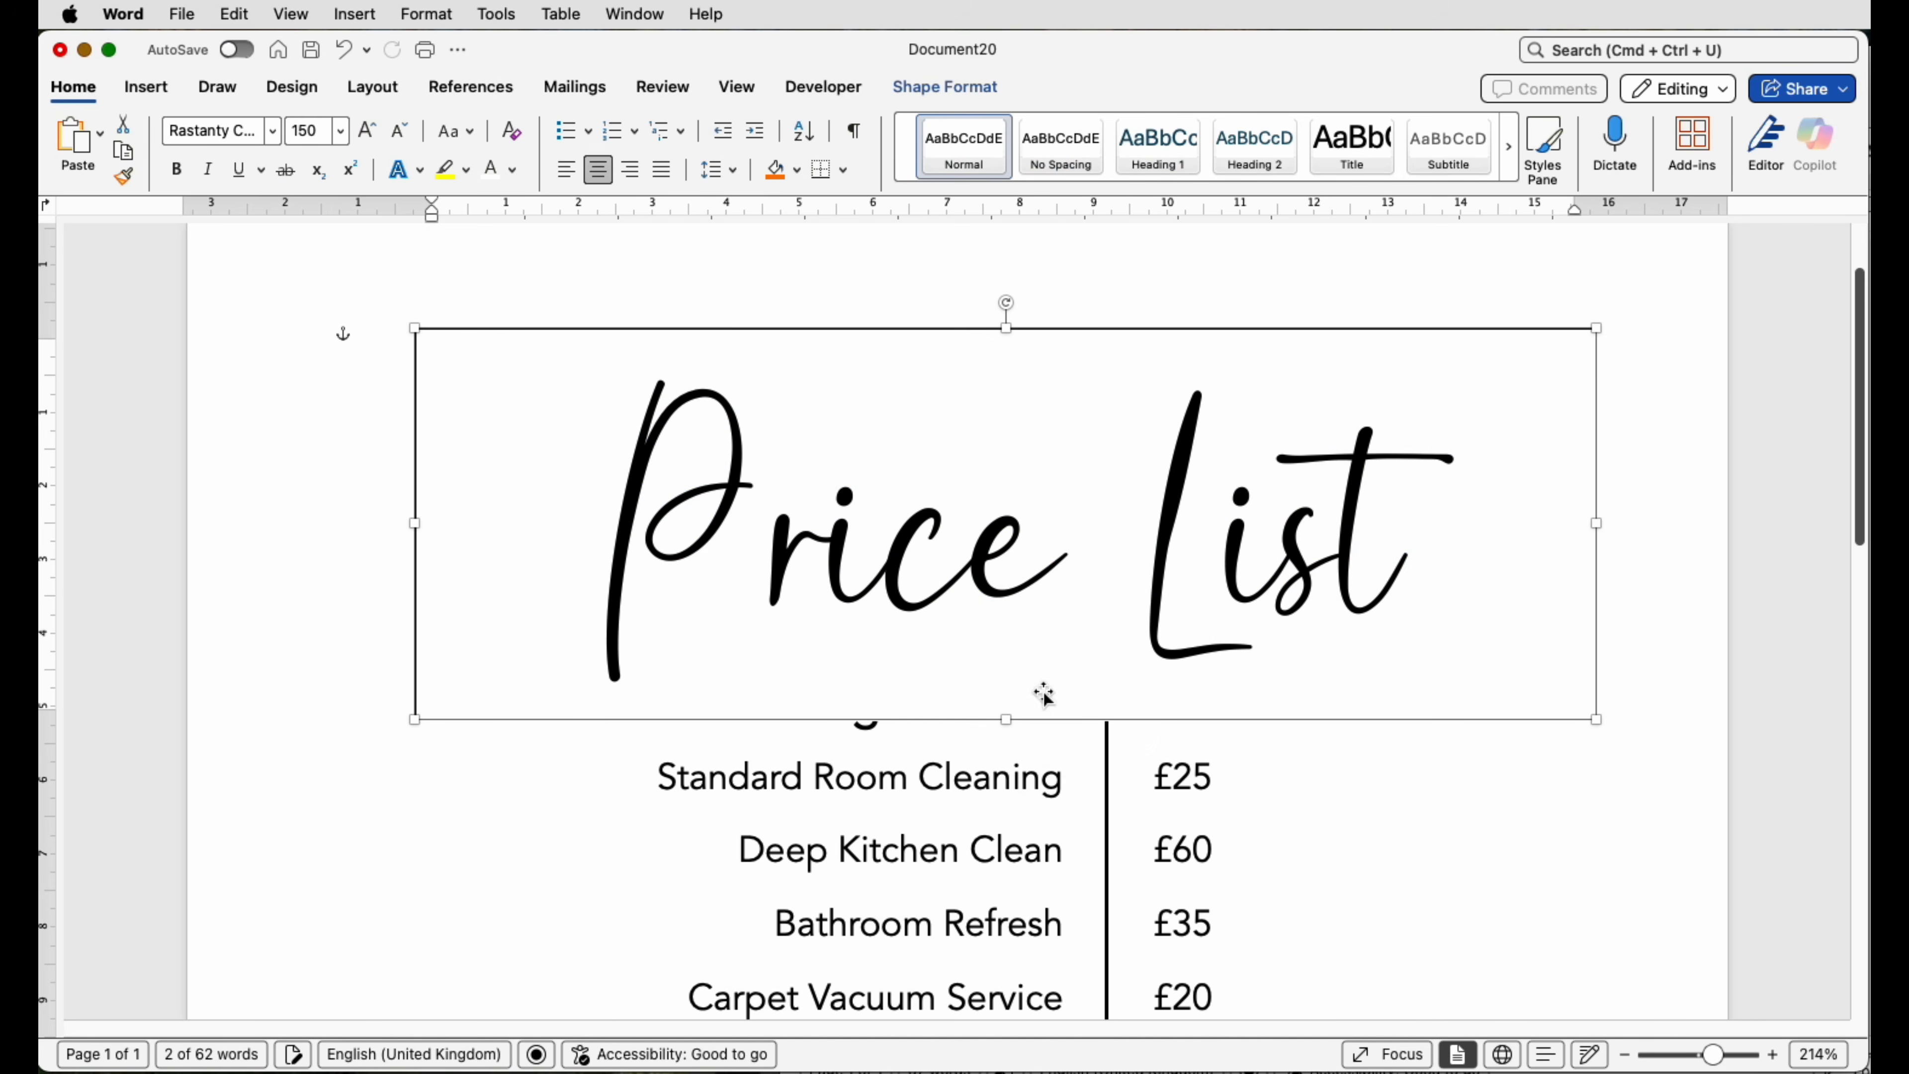
{"action": "left_click", "coordinate": [1344, 794]}
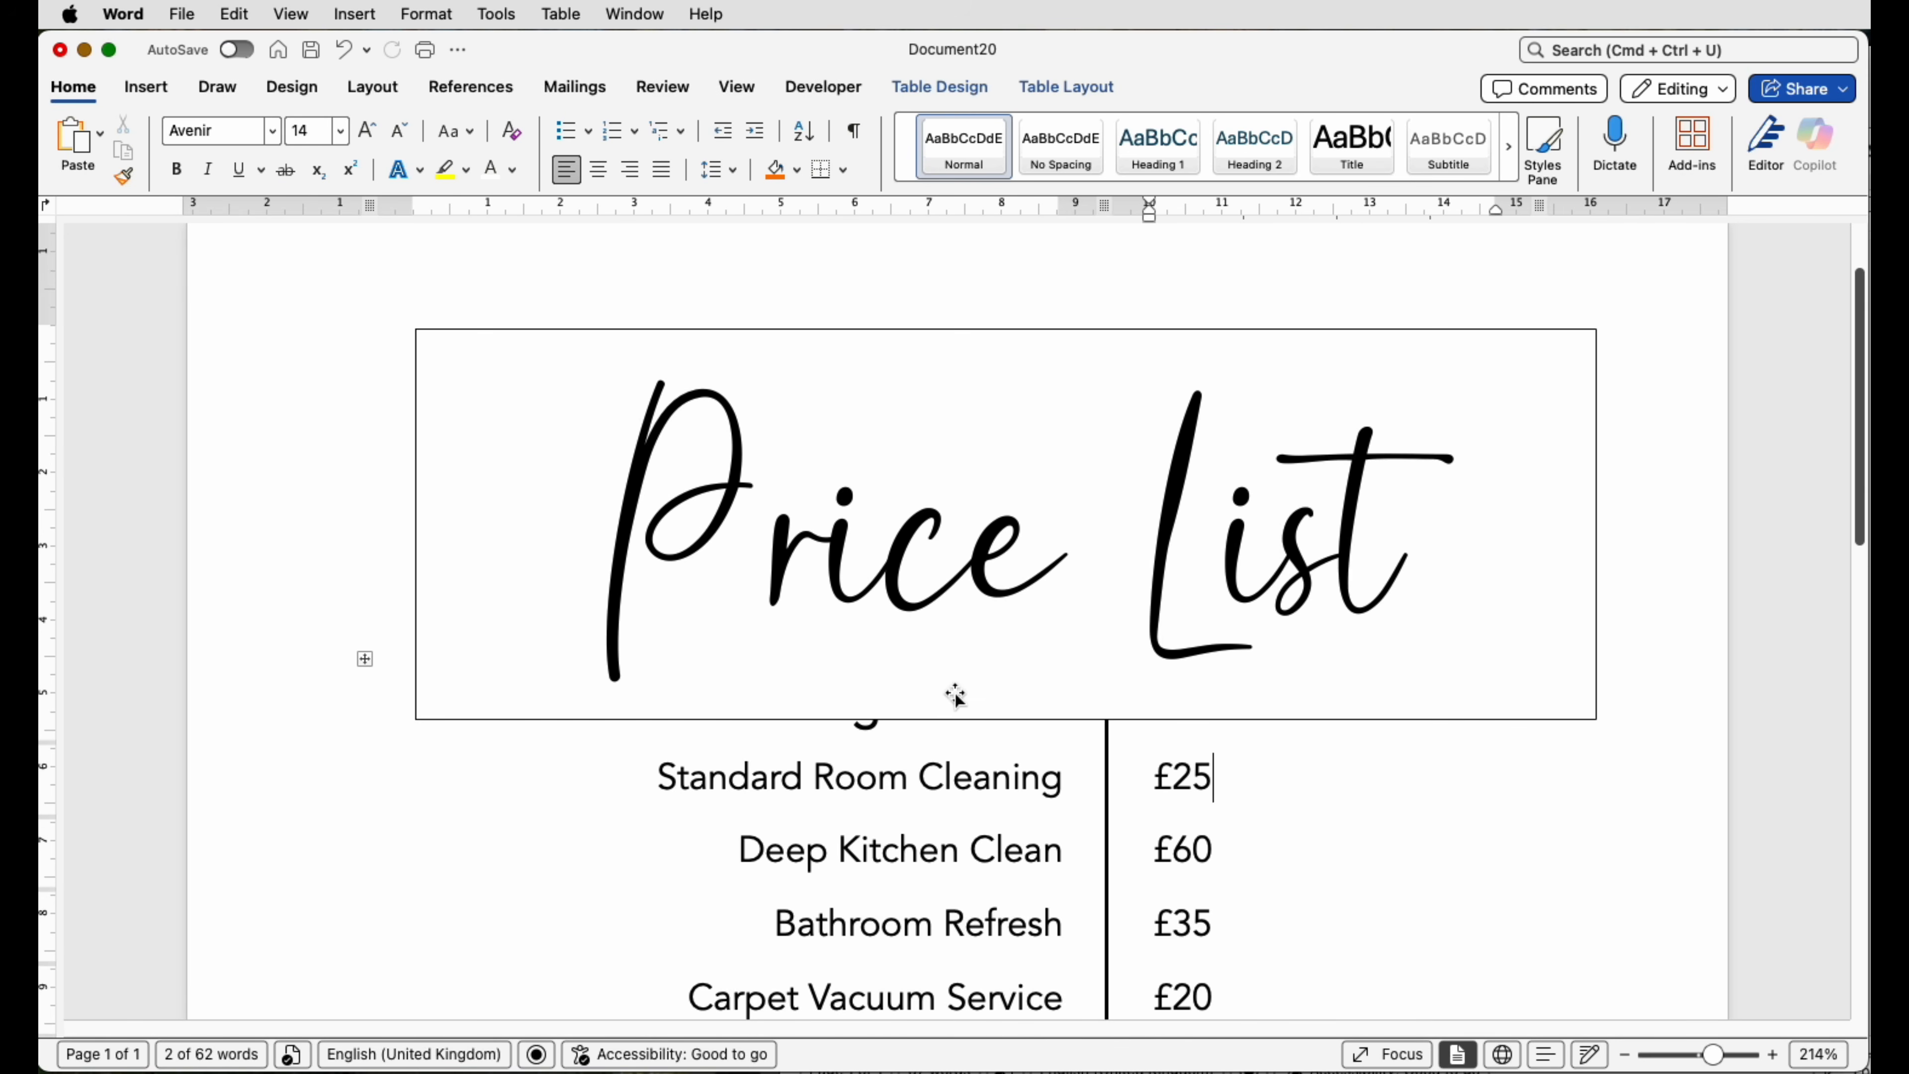
{"action": "left_click_drag", "start_coordinate": [904, 712], "coordinate": [908, 690]}
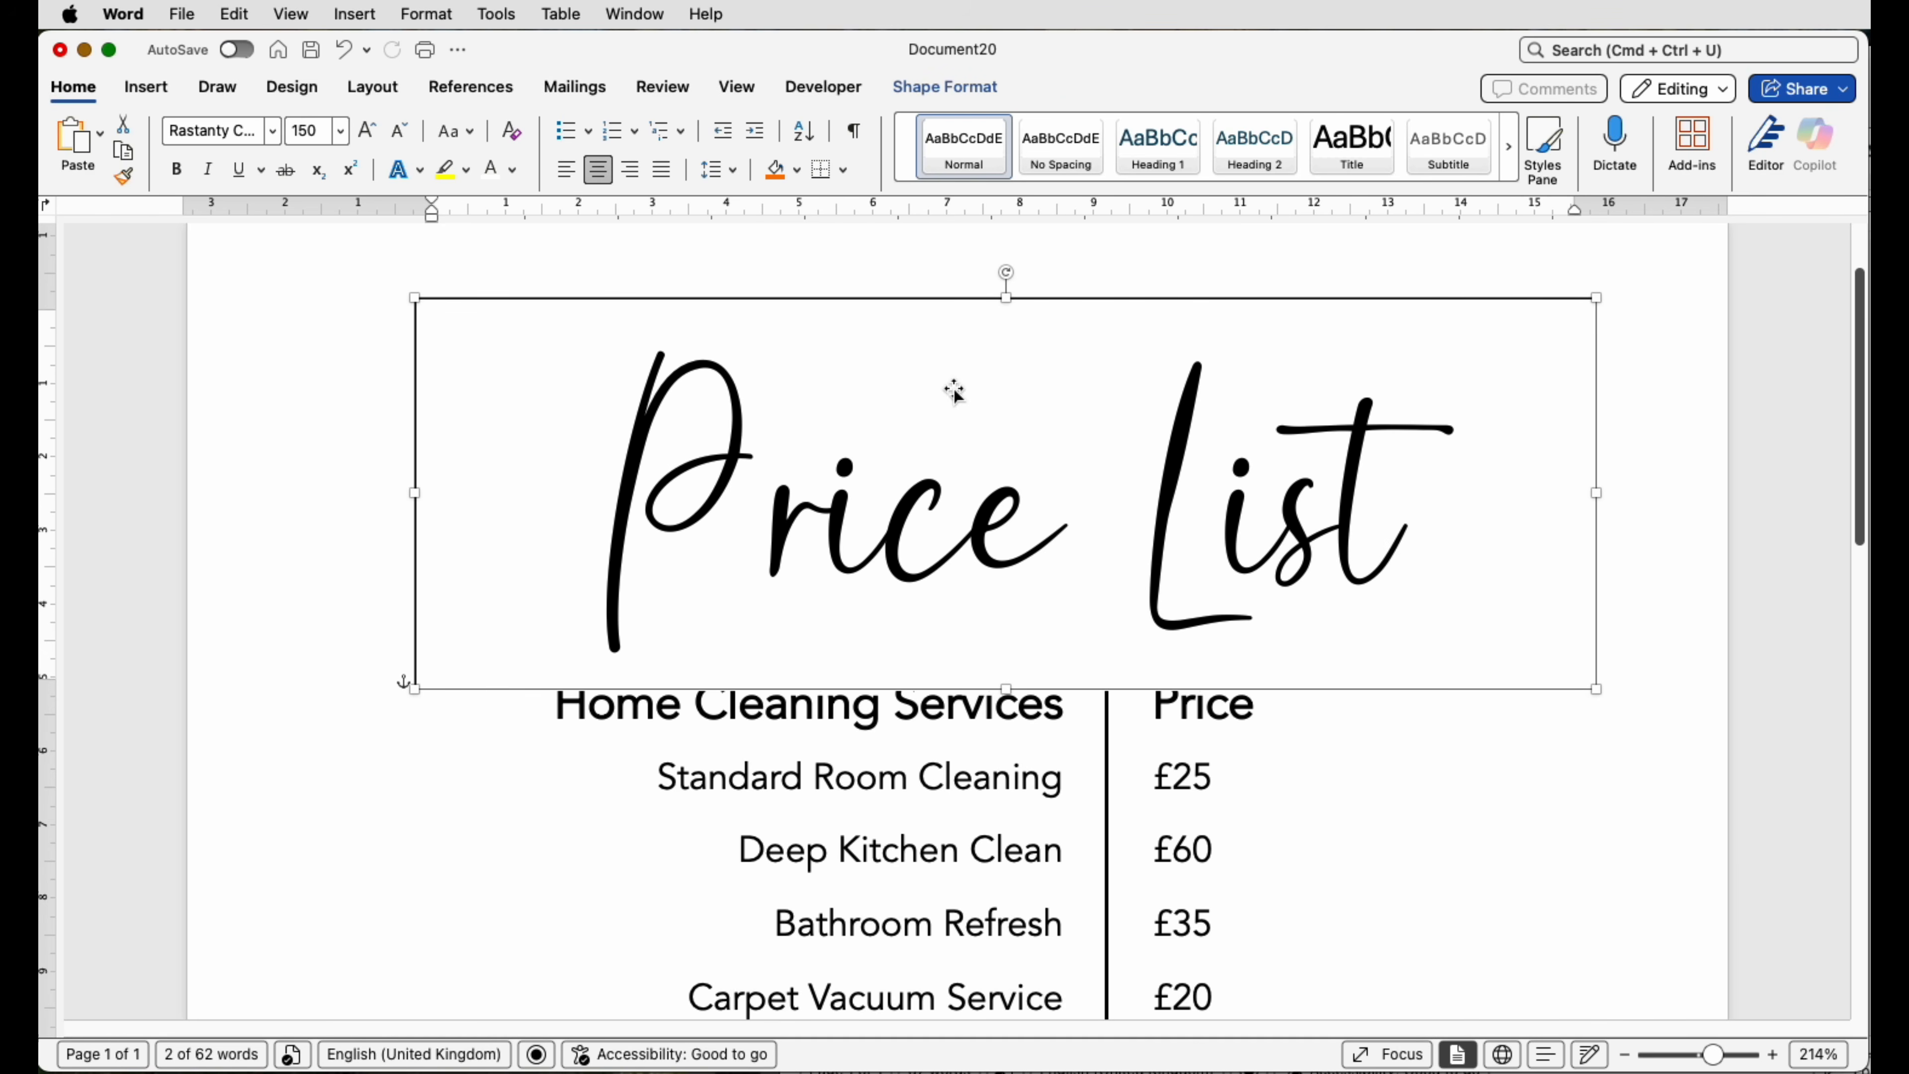
Give the title text box no outline and no fill.
{"action": "left_click", "coordinate": [906, 89]}
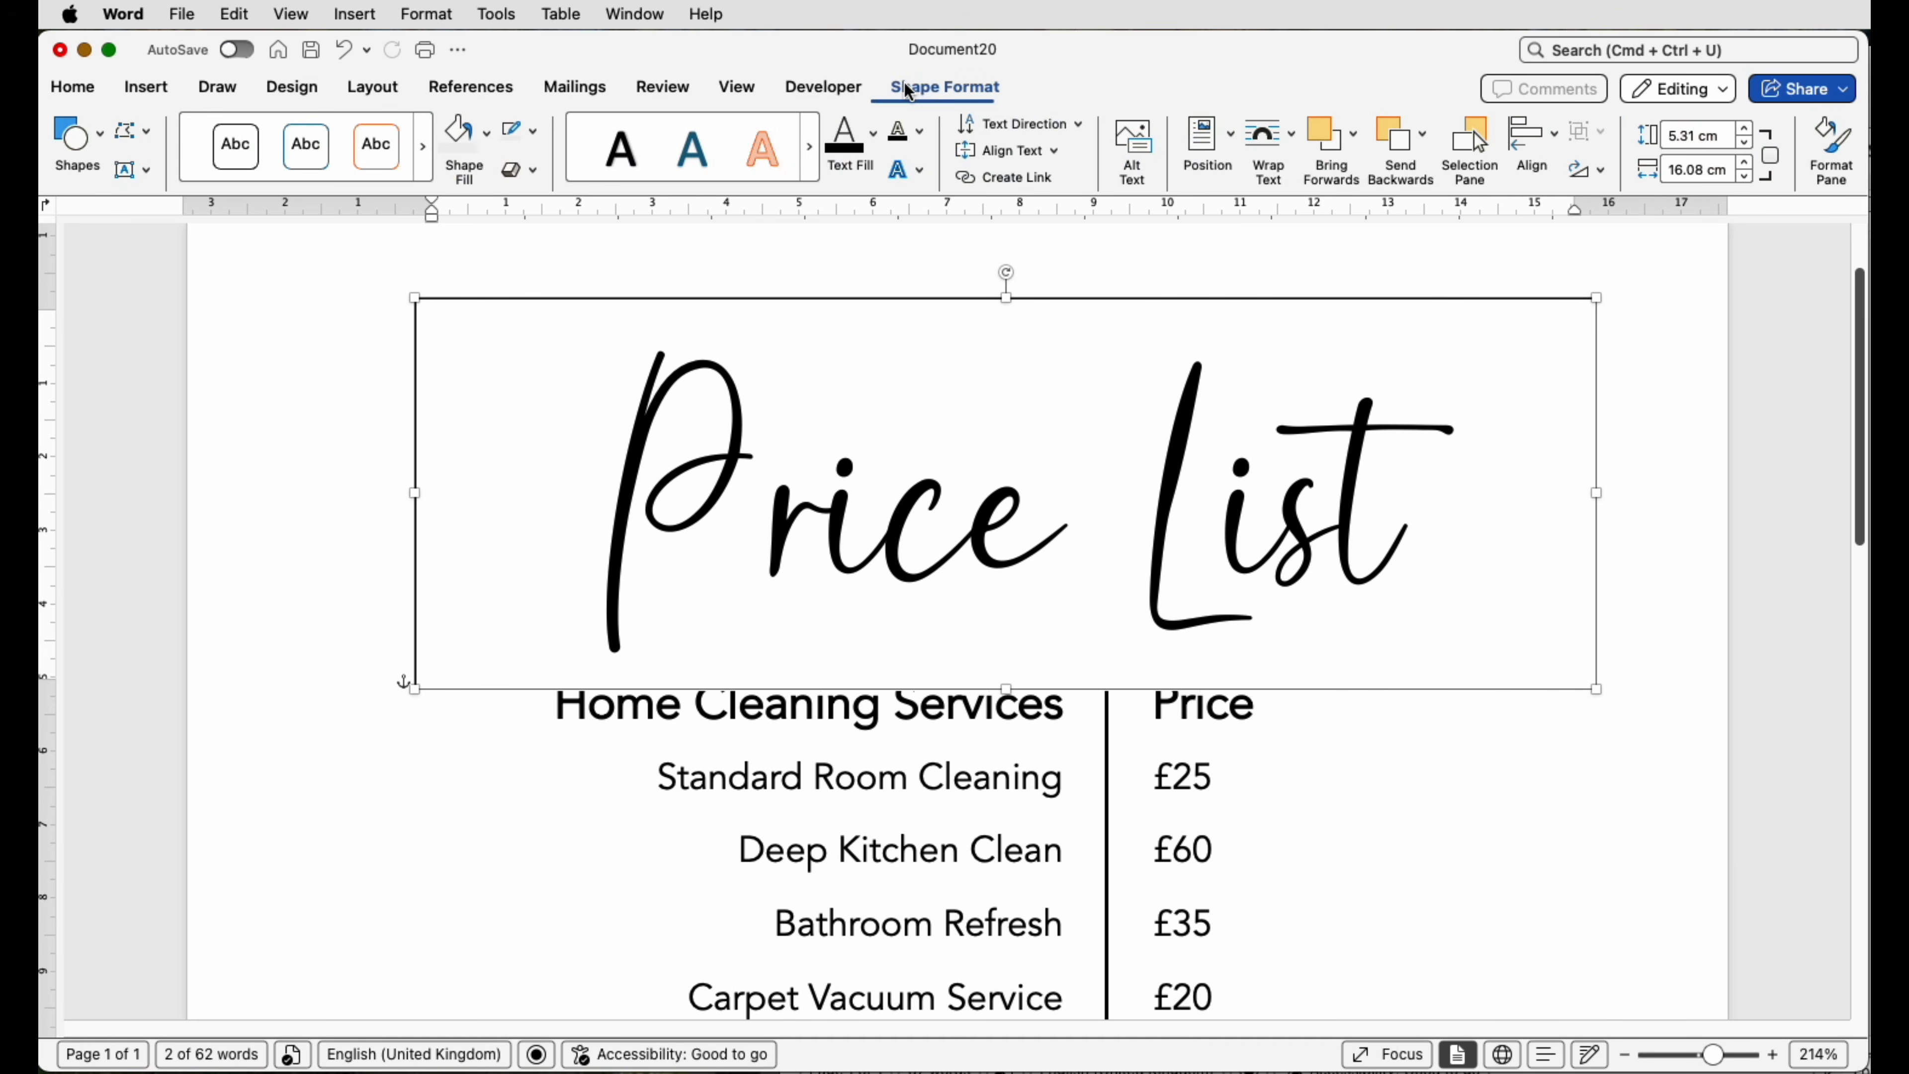
{"action": "left_click", "coordinate": [533, 138]}
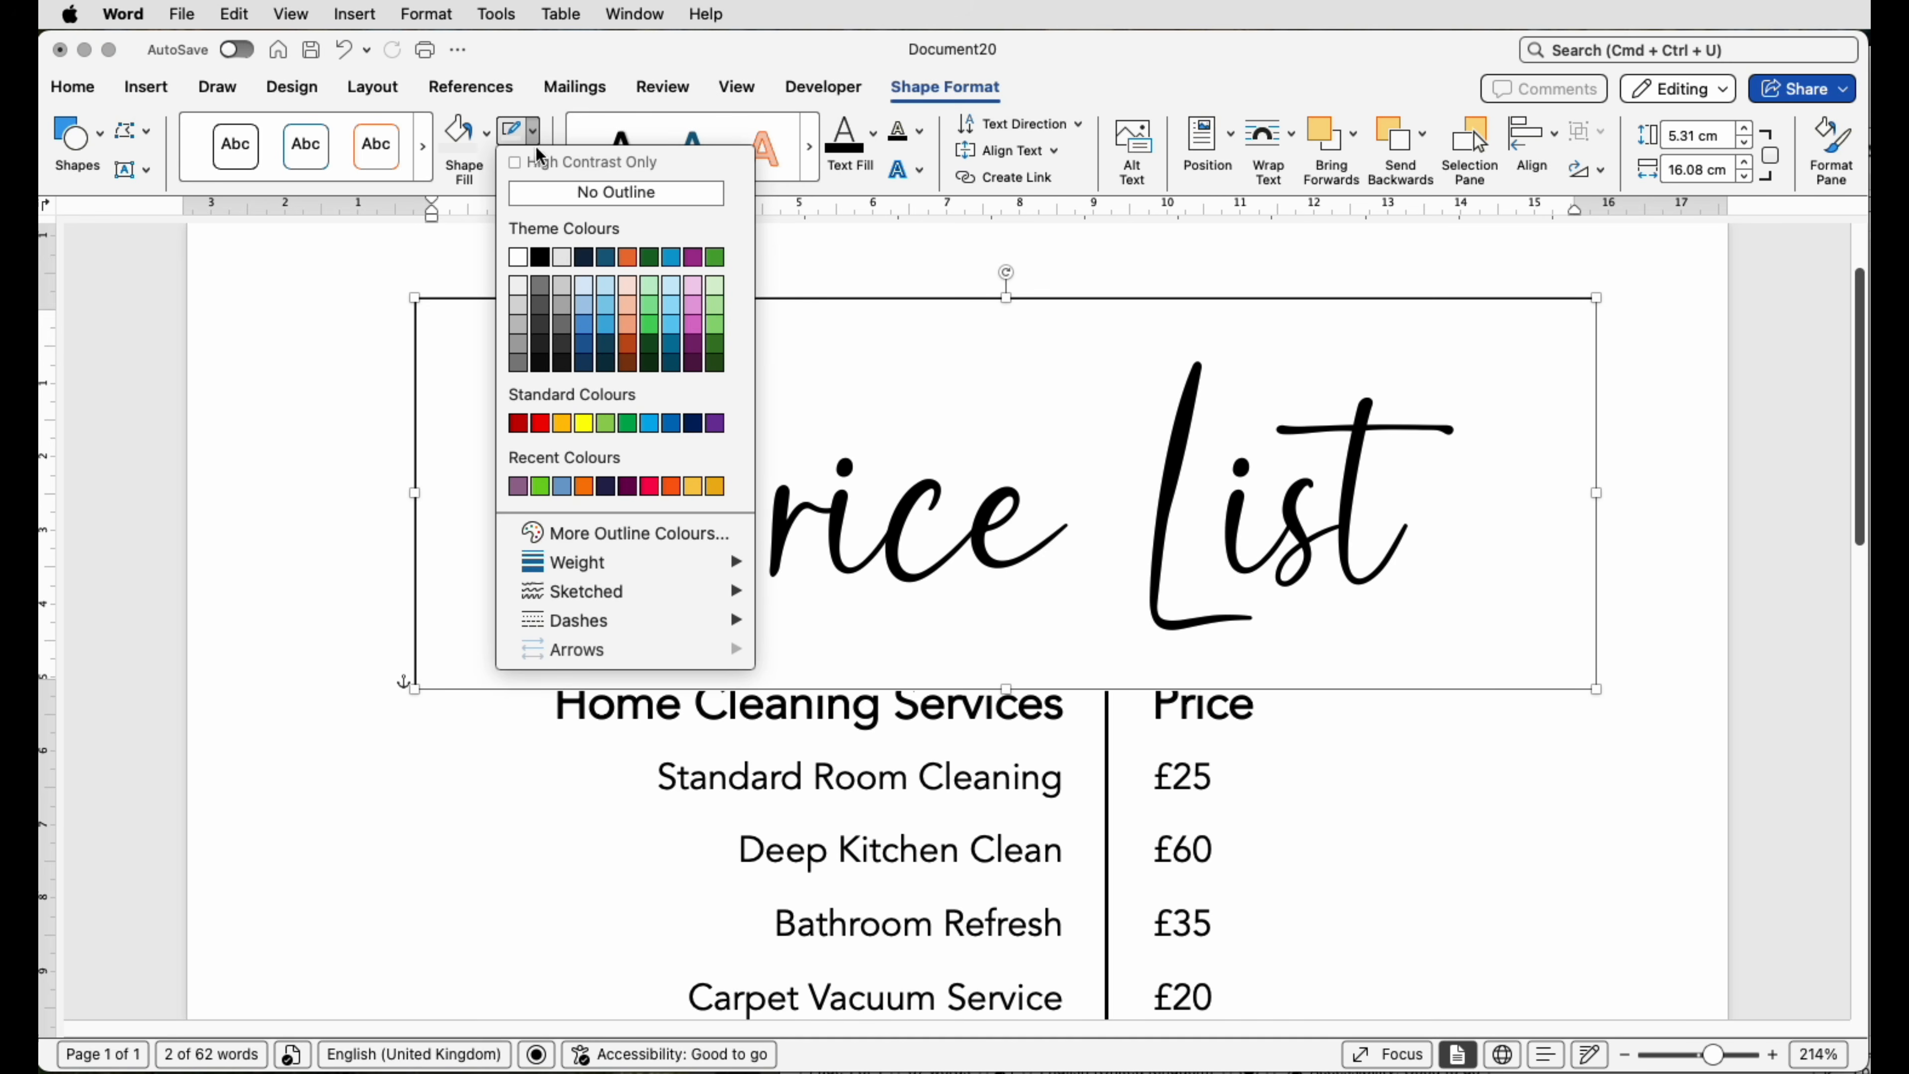
{"action": "left_click", "coordinate": [539, 194]}
{"action": "left_click", "coordinate": [489, 152]}
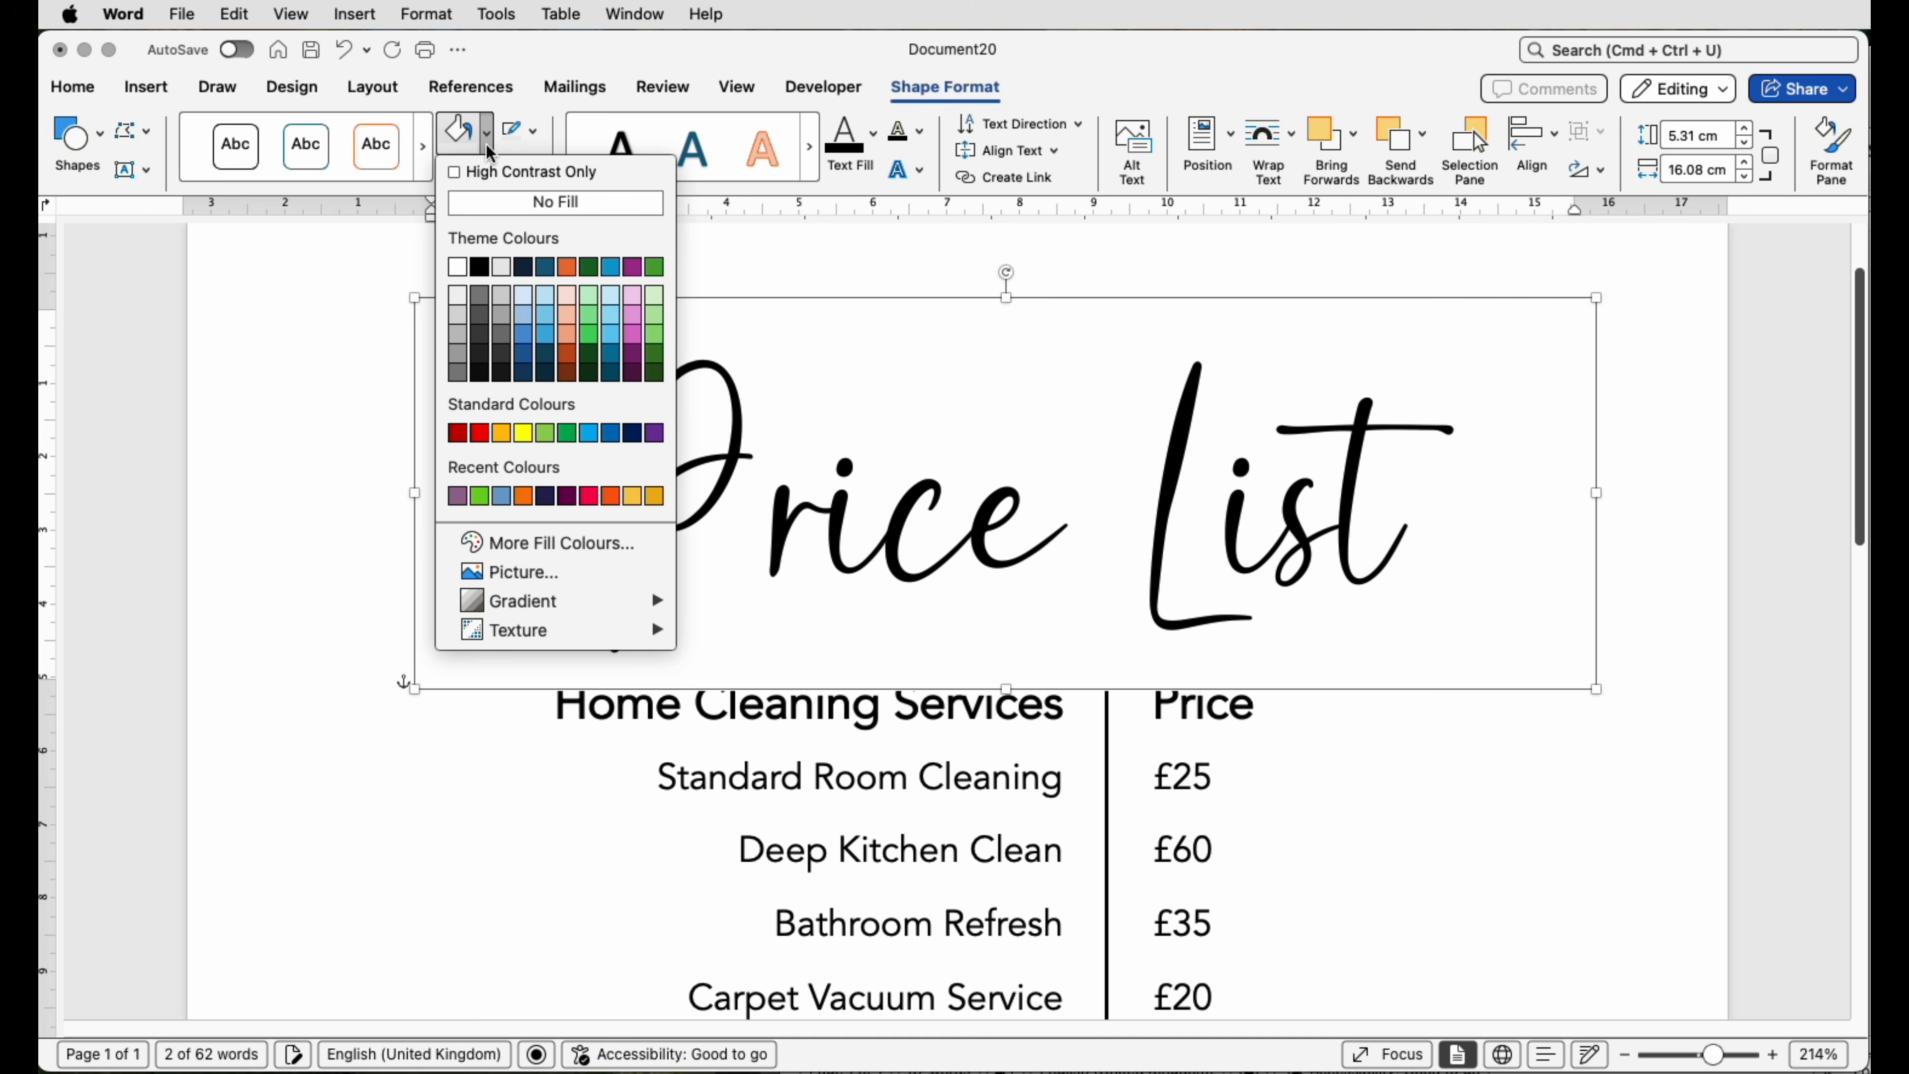
{"action": "left_click", "coordinate": [488, 200]}
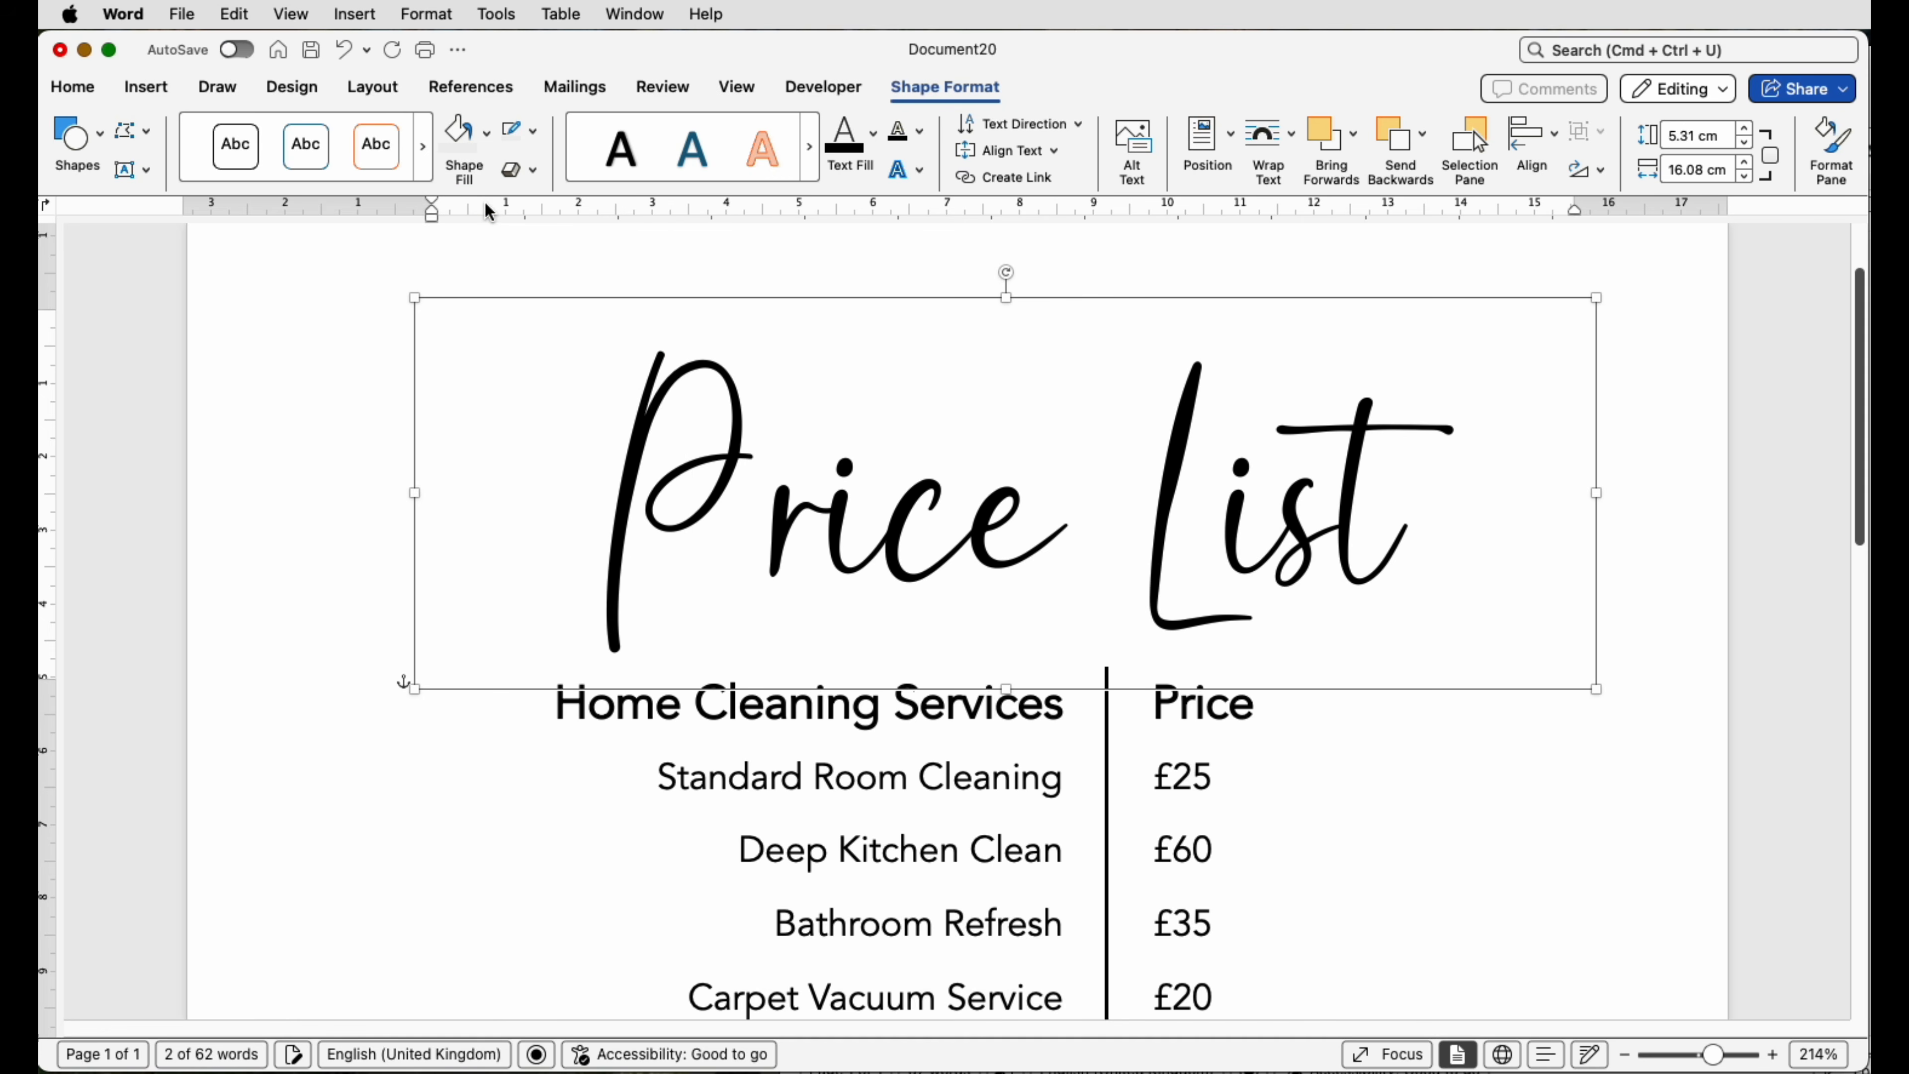
Move the title text box up and slightly left so it sits clear of the table's first row, roughly centred on the page.
{"action": "left_click_drag", "start_coordinate": [1717, 1059], "coordinate": [1683, 1056]}
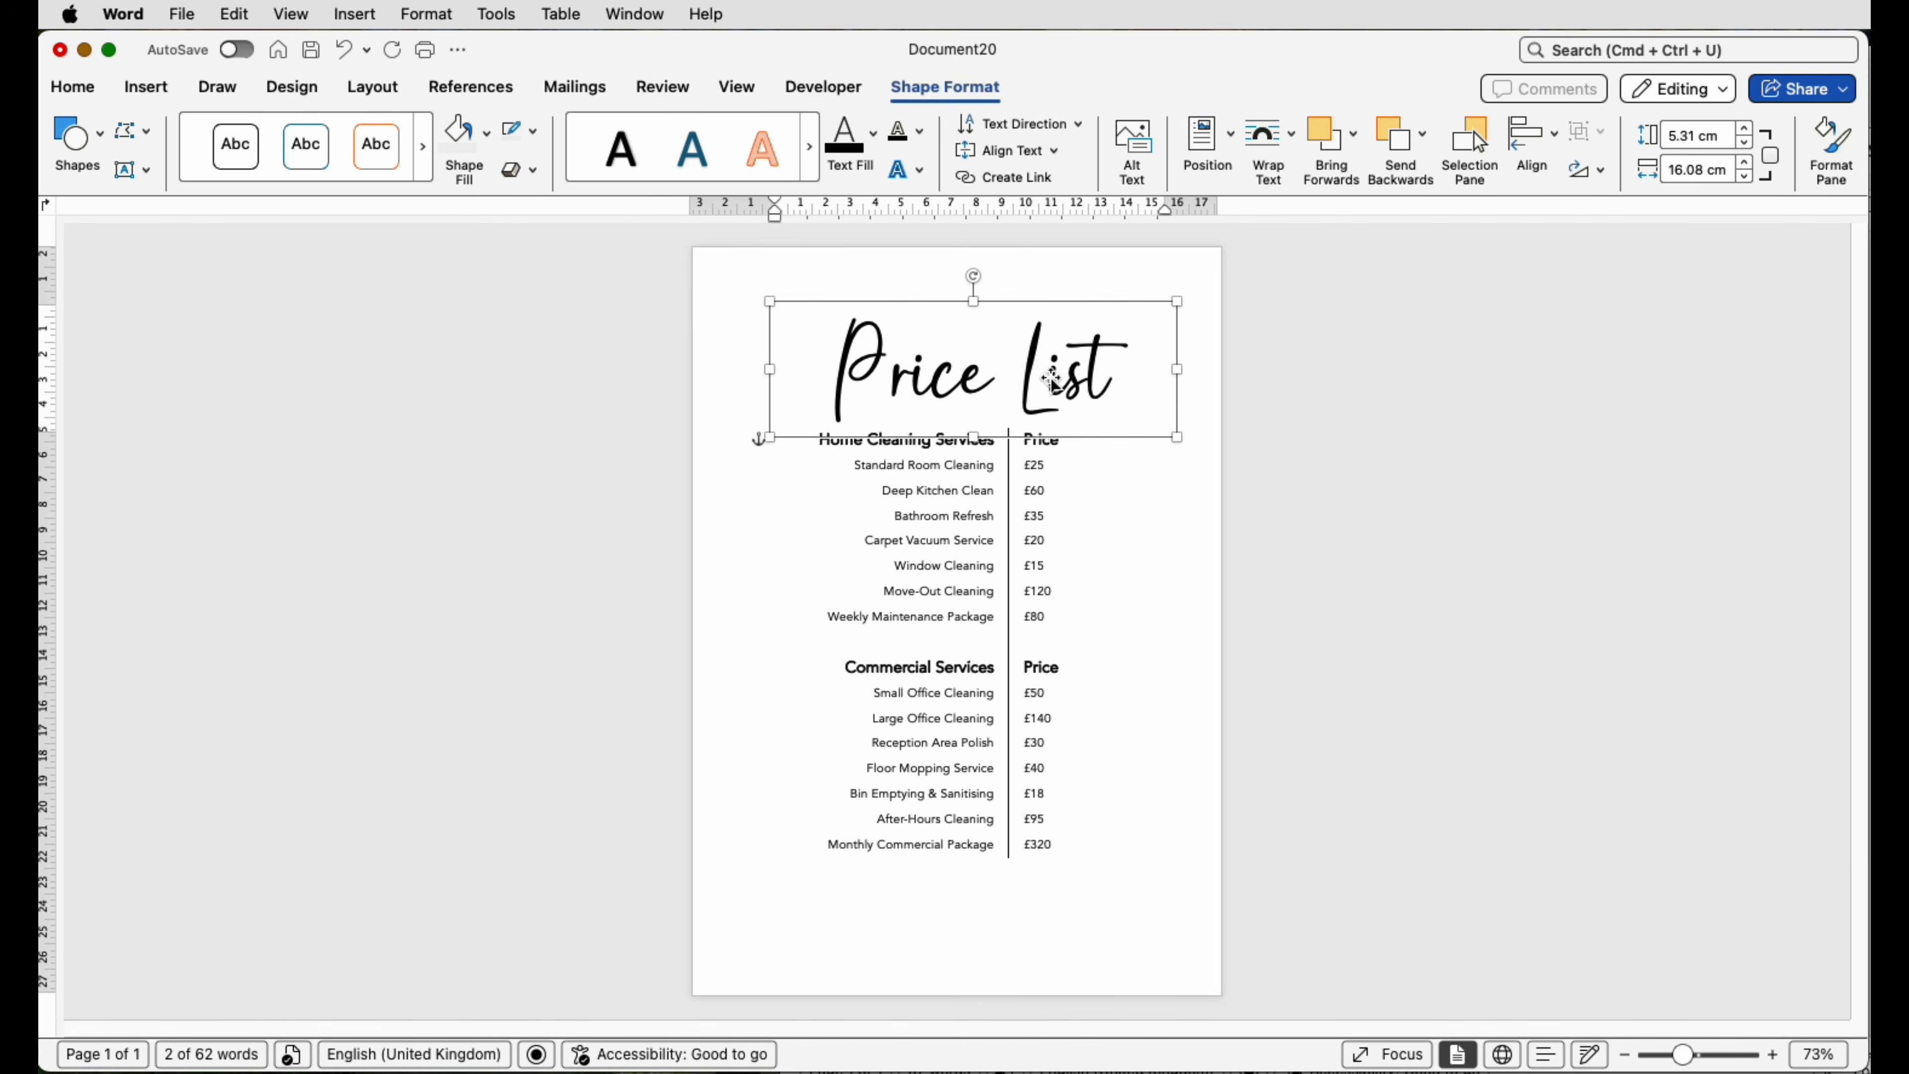
{"action": "left_click_drag", "start_coordinate": [1055, 382], "coordinate": [1023, 363]}
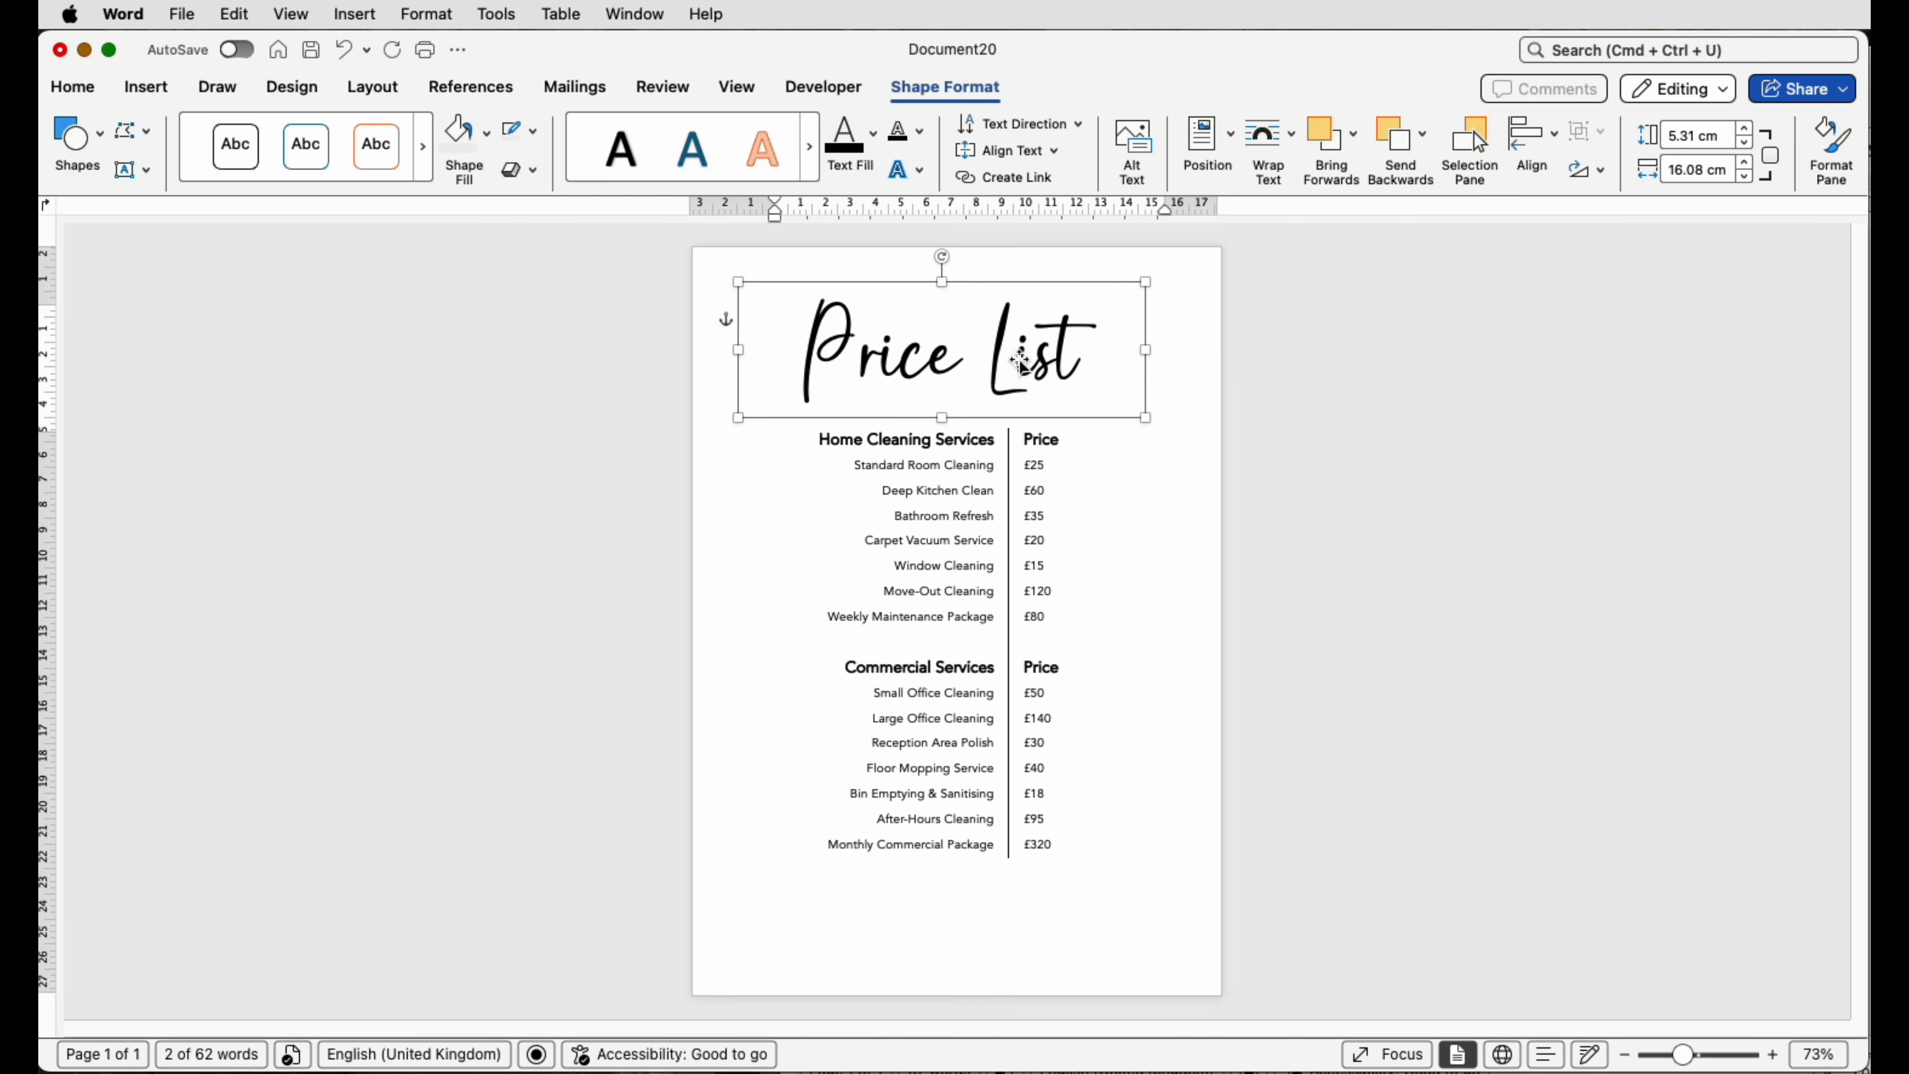
Align the "Price List" title text box to the horizontal centre of the page.
{"action": "left_click", "coordinate": [1526, 144]}
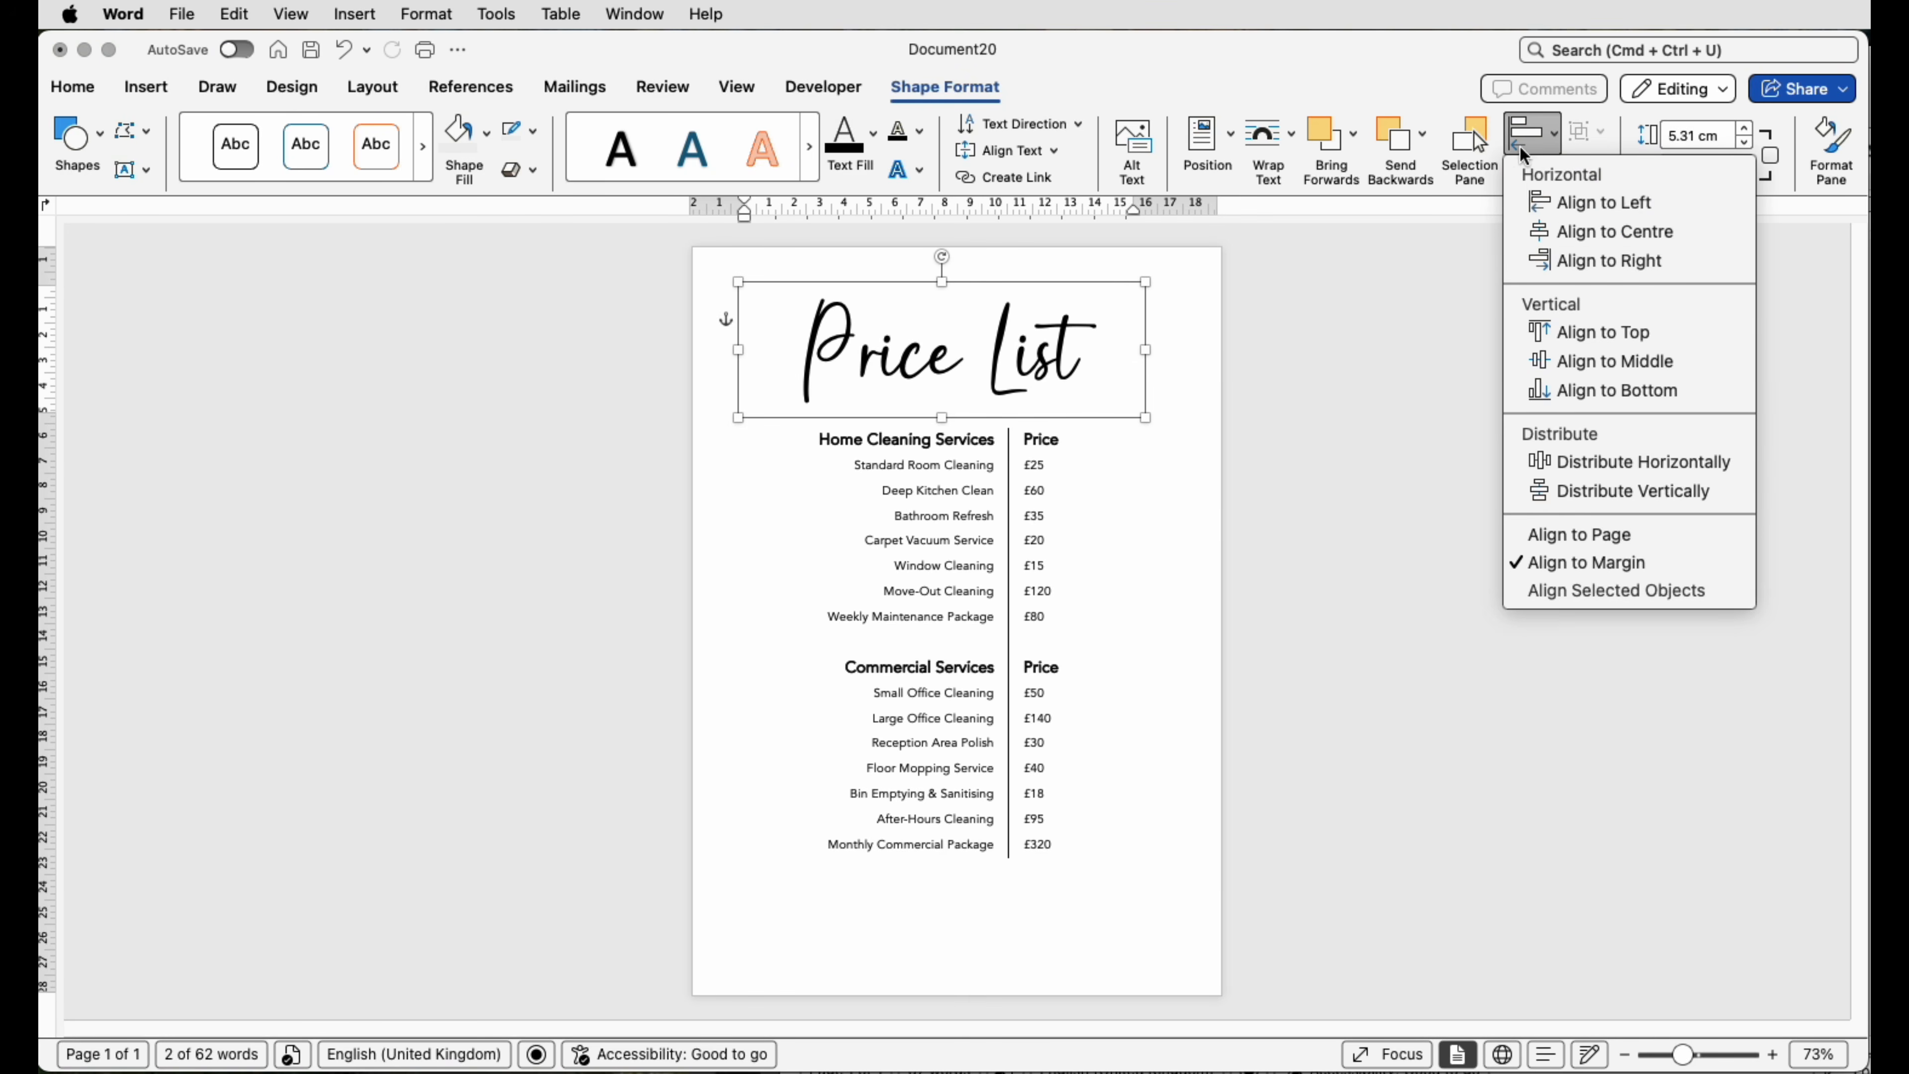
{"action": "left_click", "coordinate": [1544, 235]}
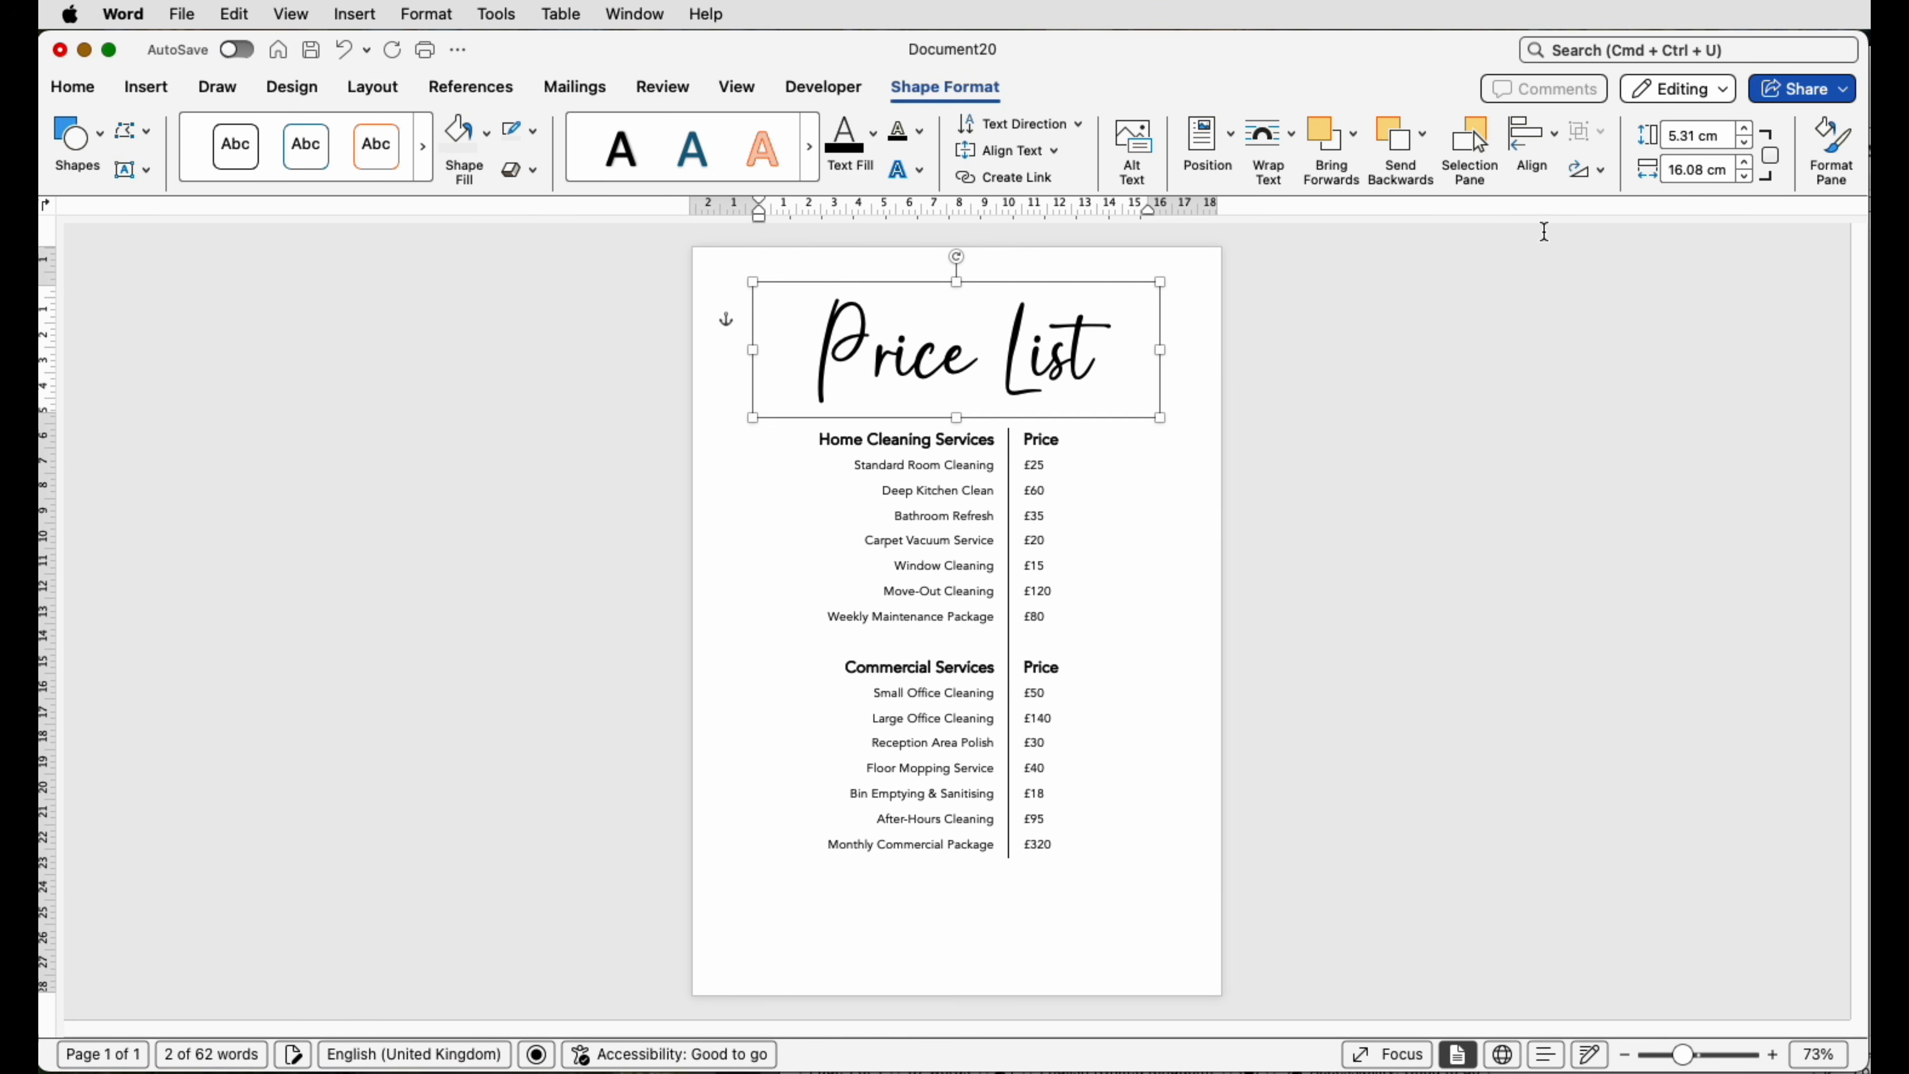
{"action": "left_click", "coordinate": [1311, 475]}
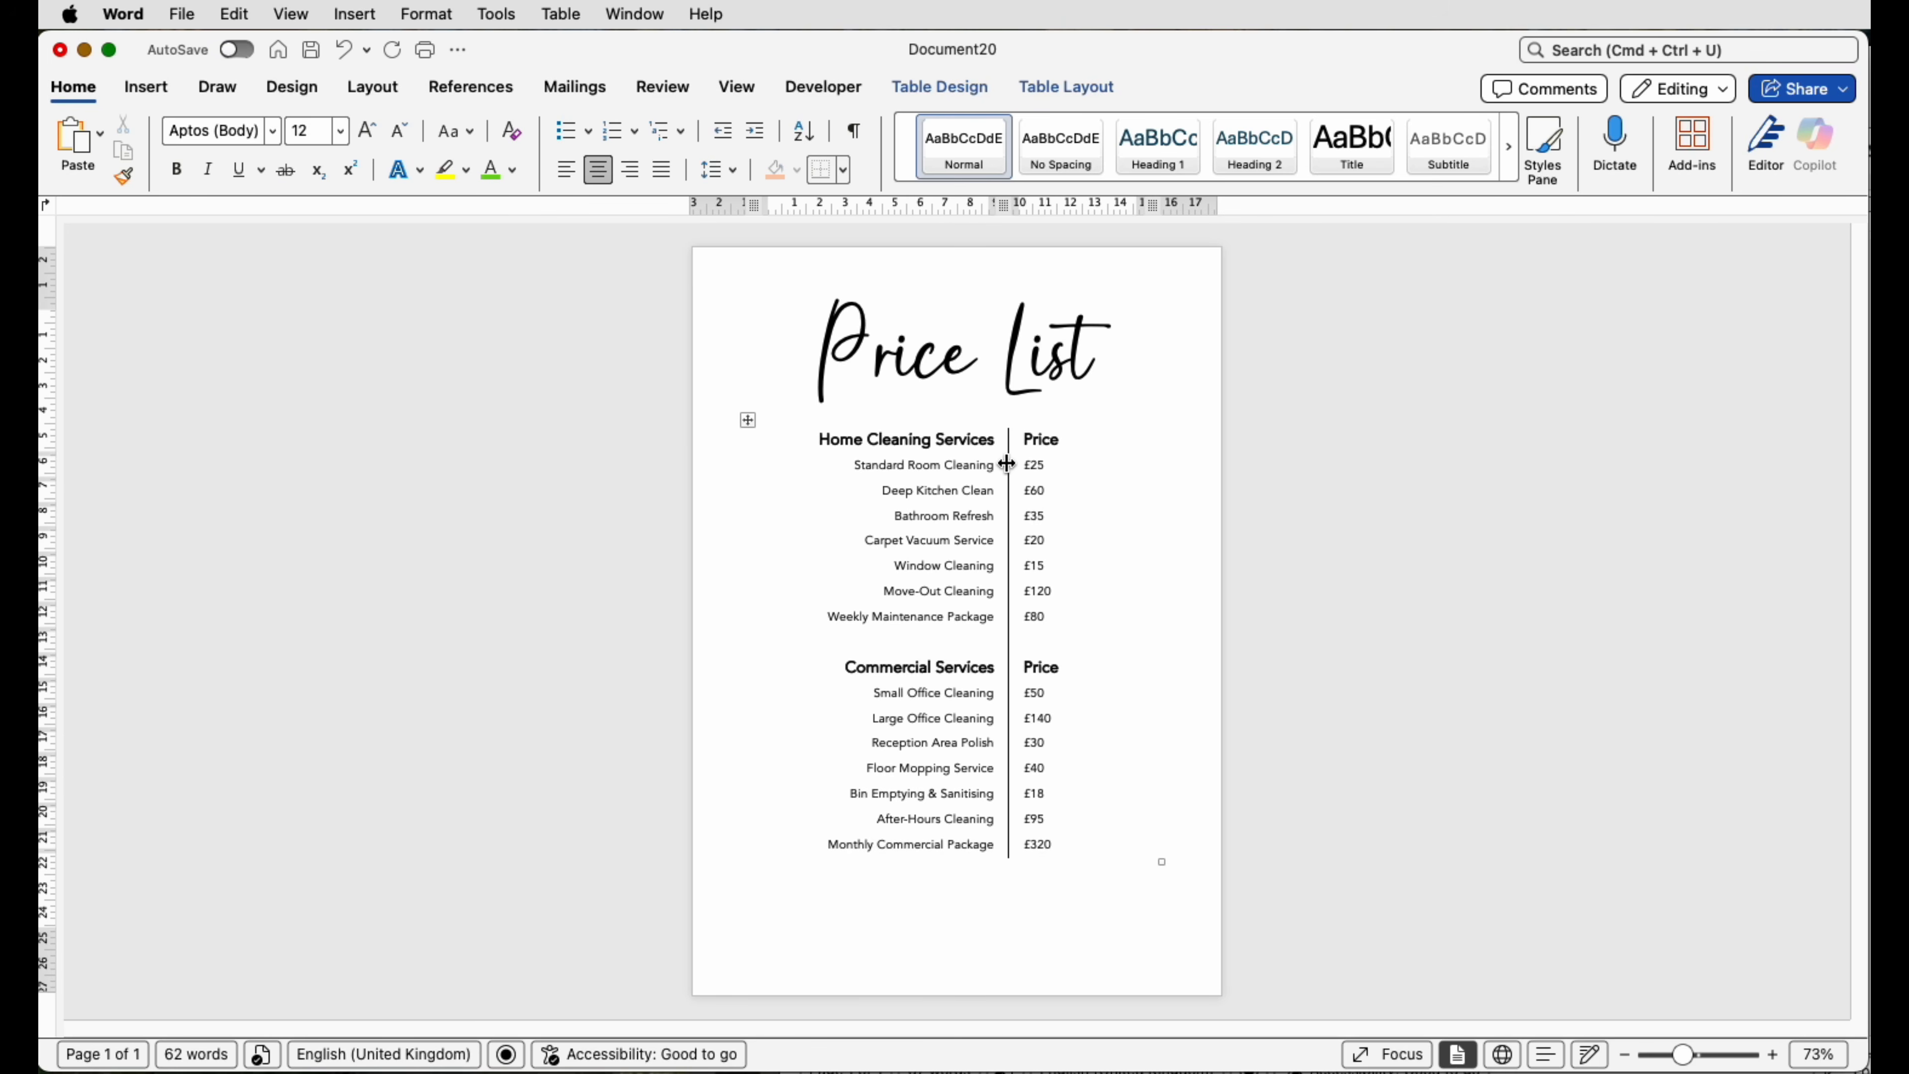
Move the divider between the table's two columns slightly right and add a blank line above the table.
{"action": "left_click_drag", "start_coordinate": [1007, 463], "coordinate": [1027, 465]}
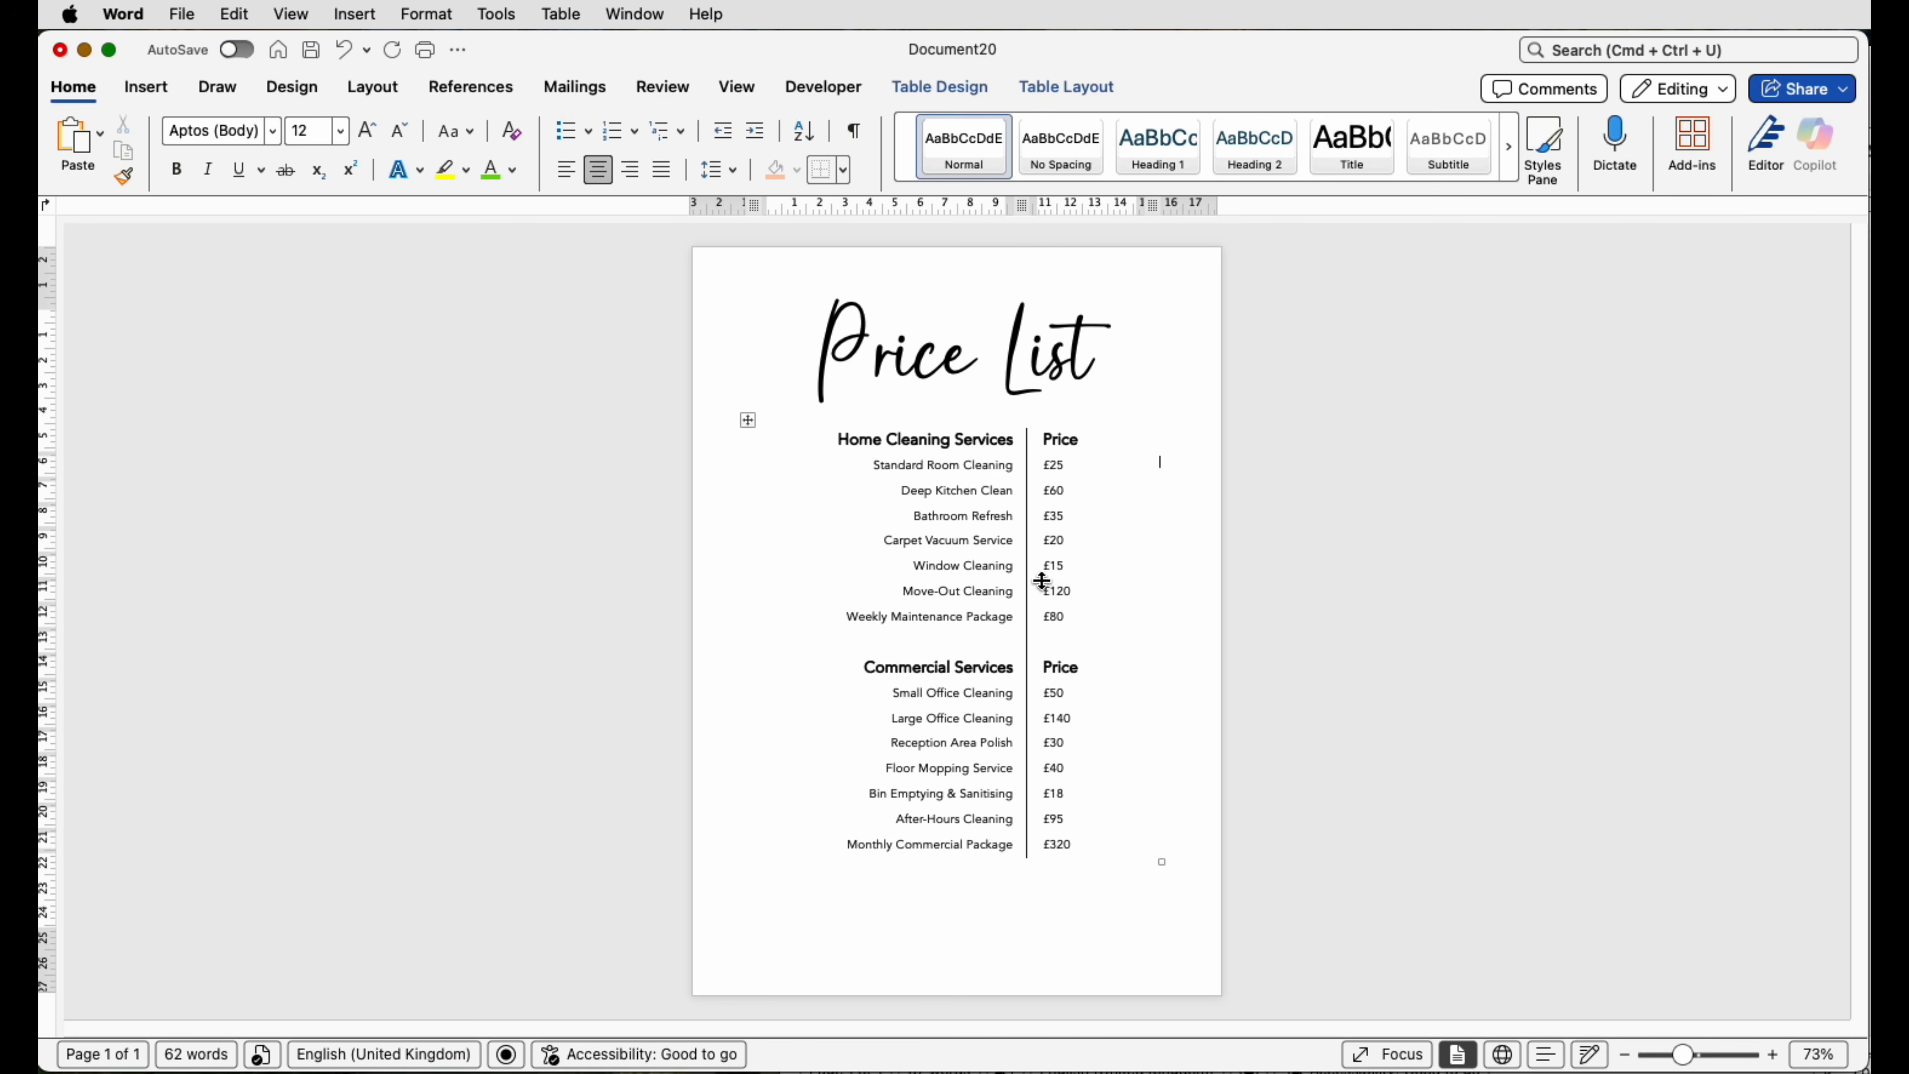
{"action": "left_click", "coordinate": [1031, 367]}
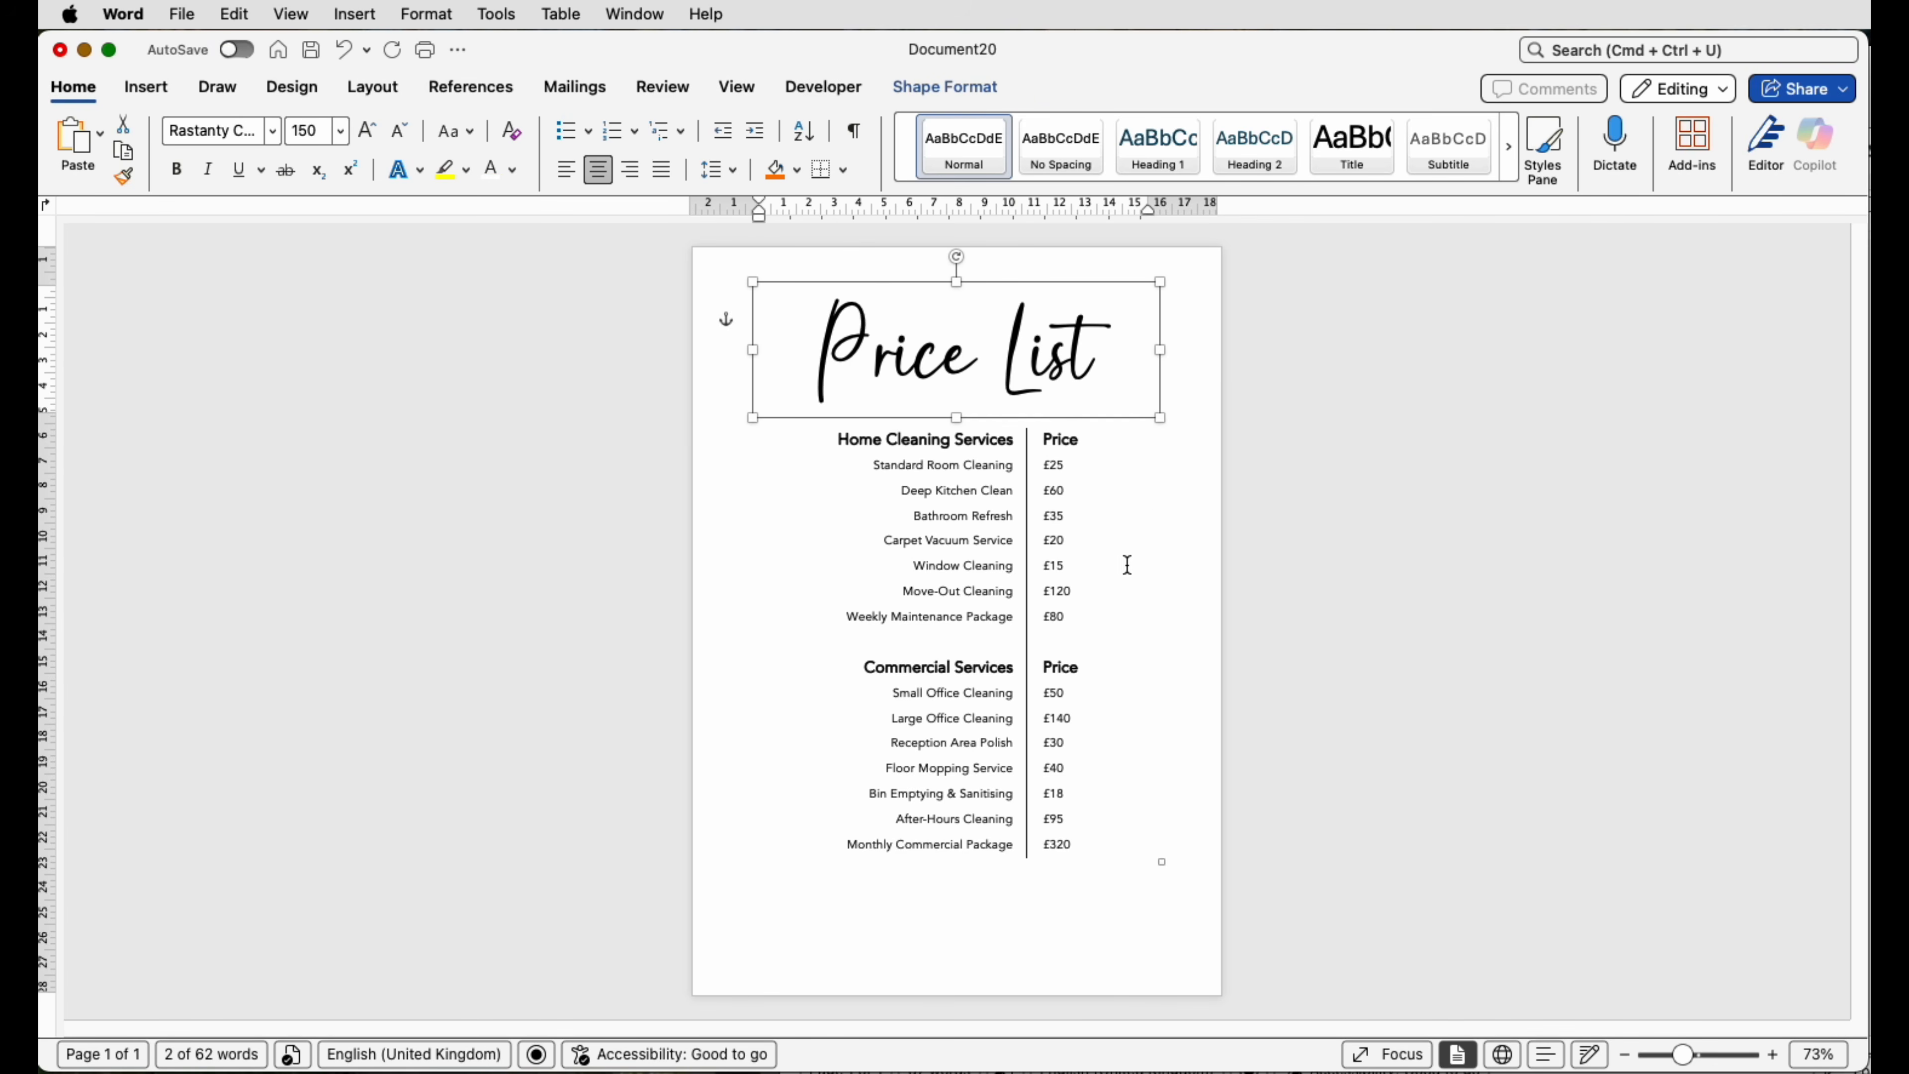
{"action": "left_click", "coordinate": [1199, 408]}
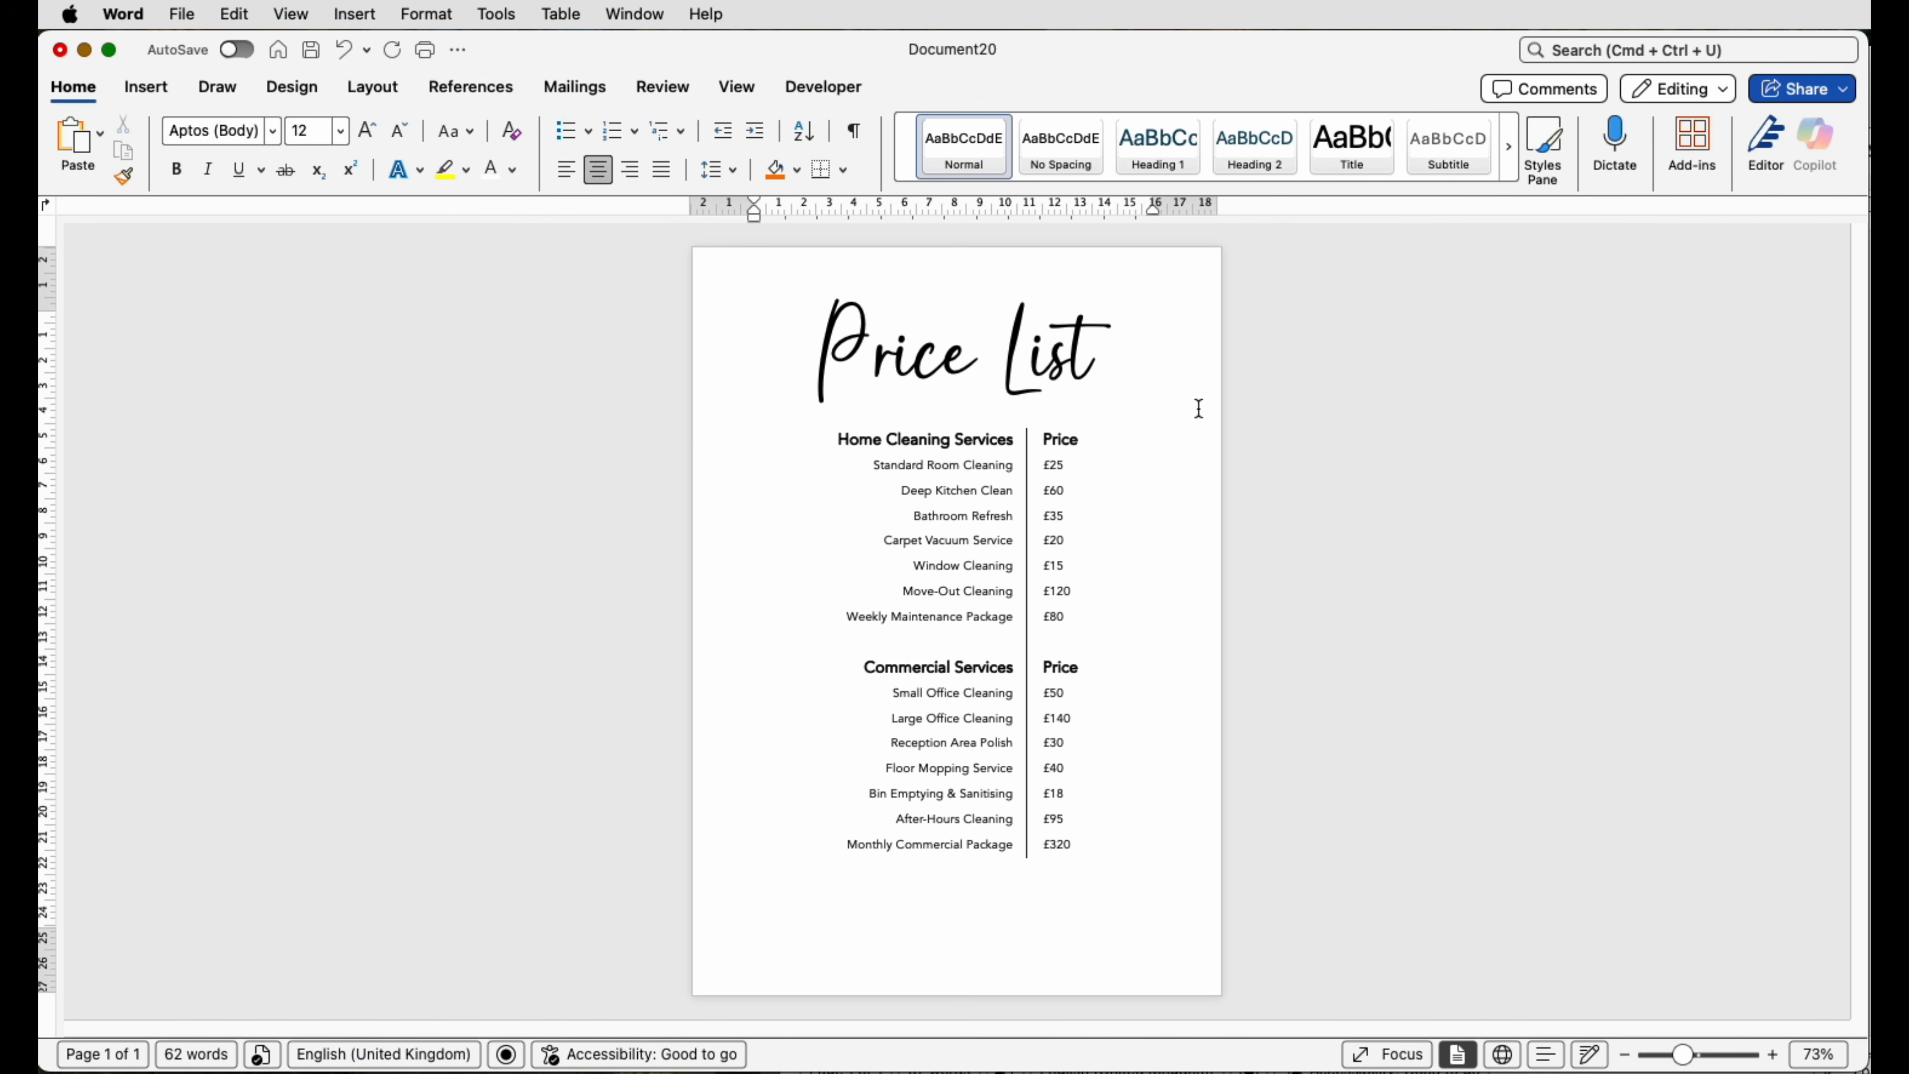
{"action": "key", "text": "Return"}
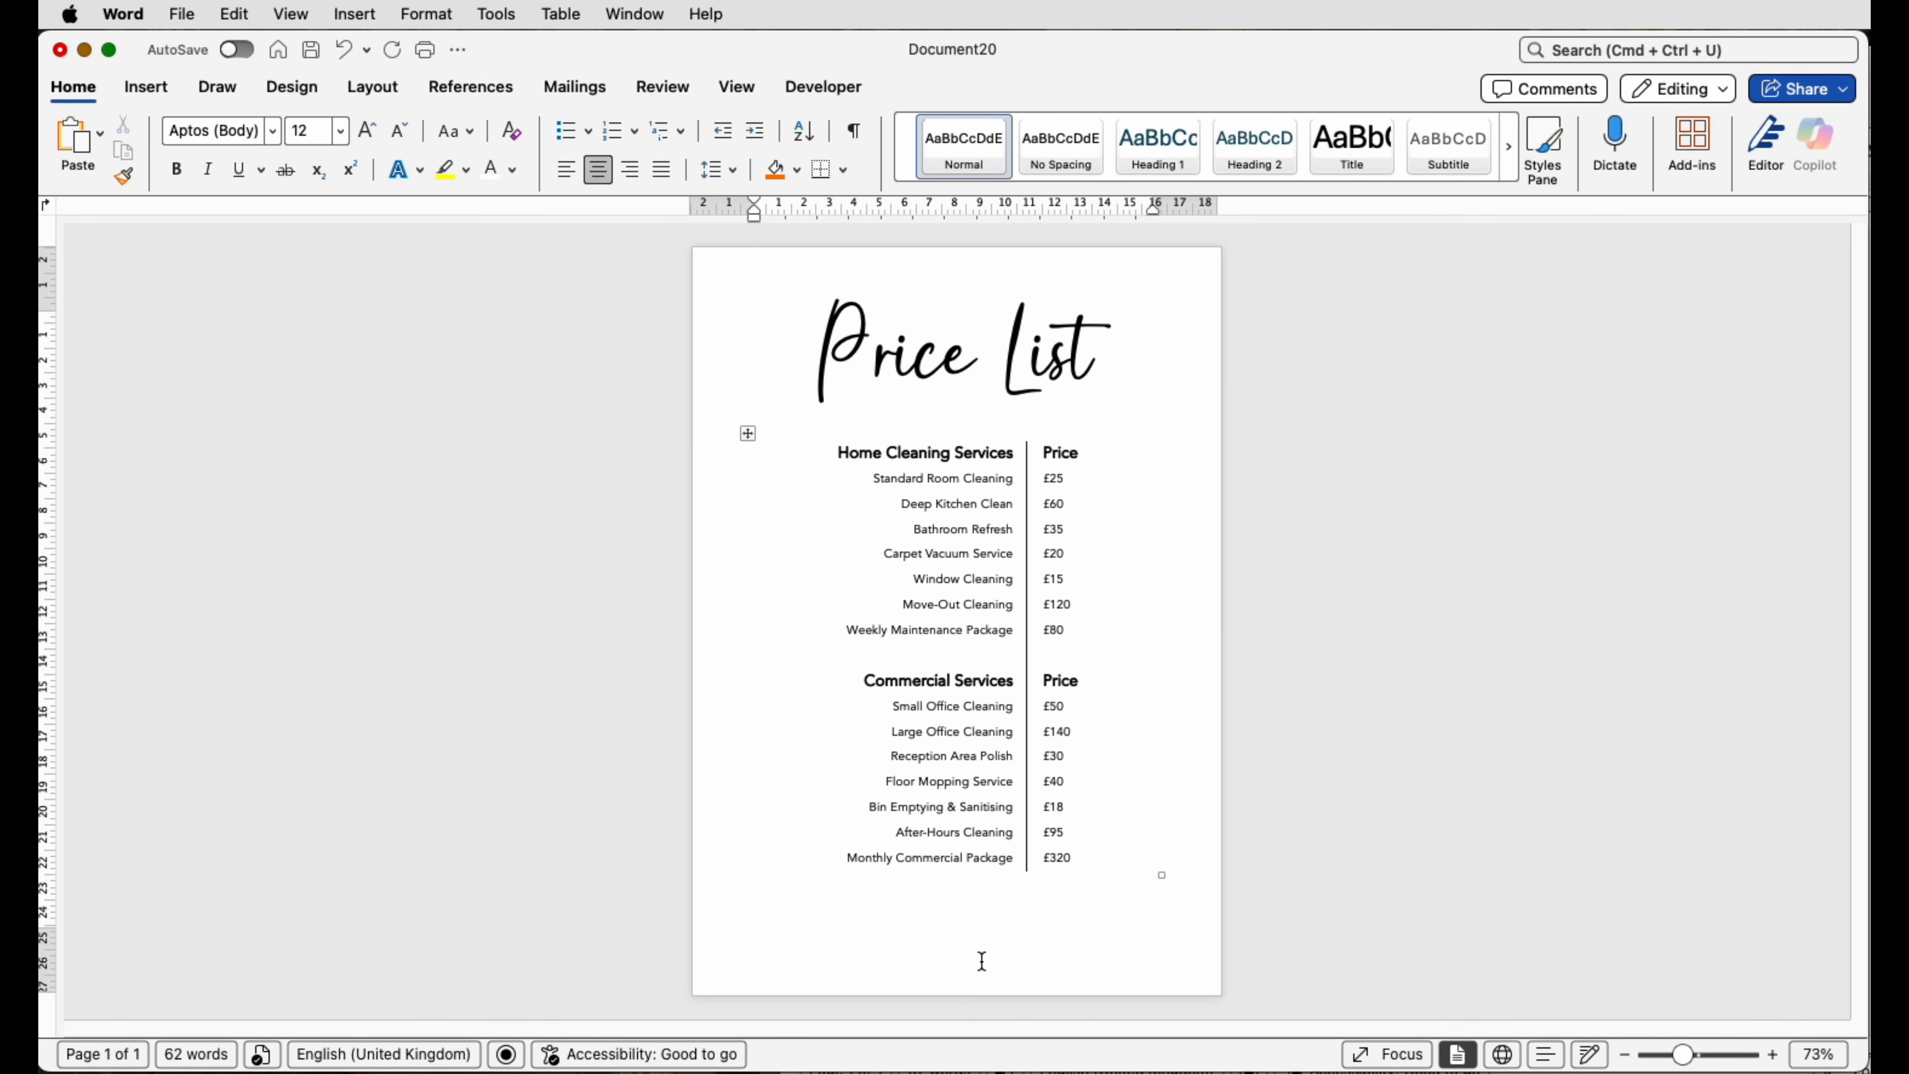
Duplicate the title text box to the foot of the page and set the copy's text to font size 10.
{"action": "left_click", "coordinate": [1029, 372]}
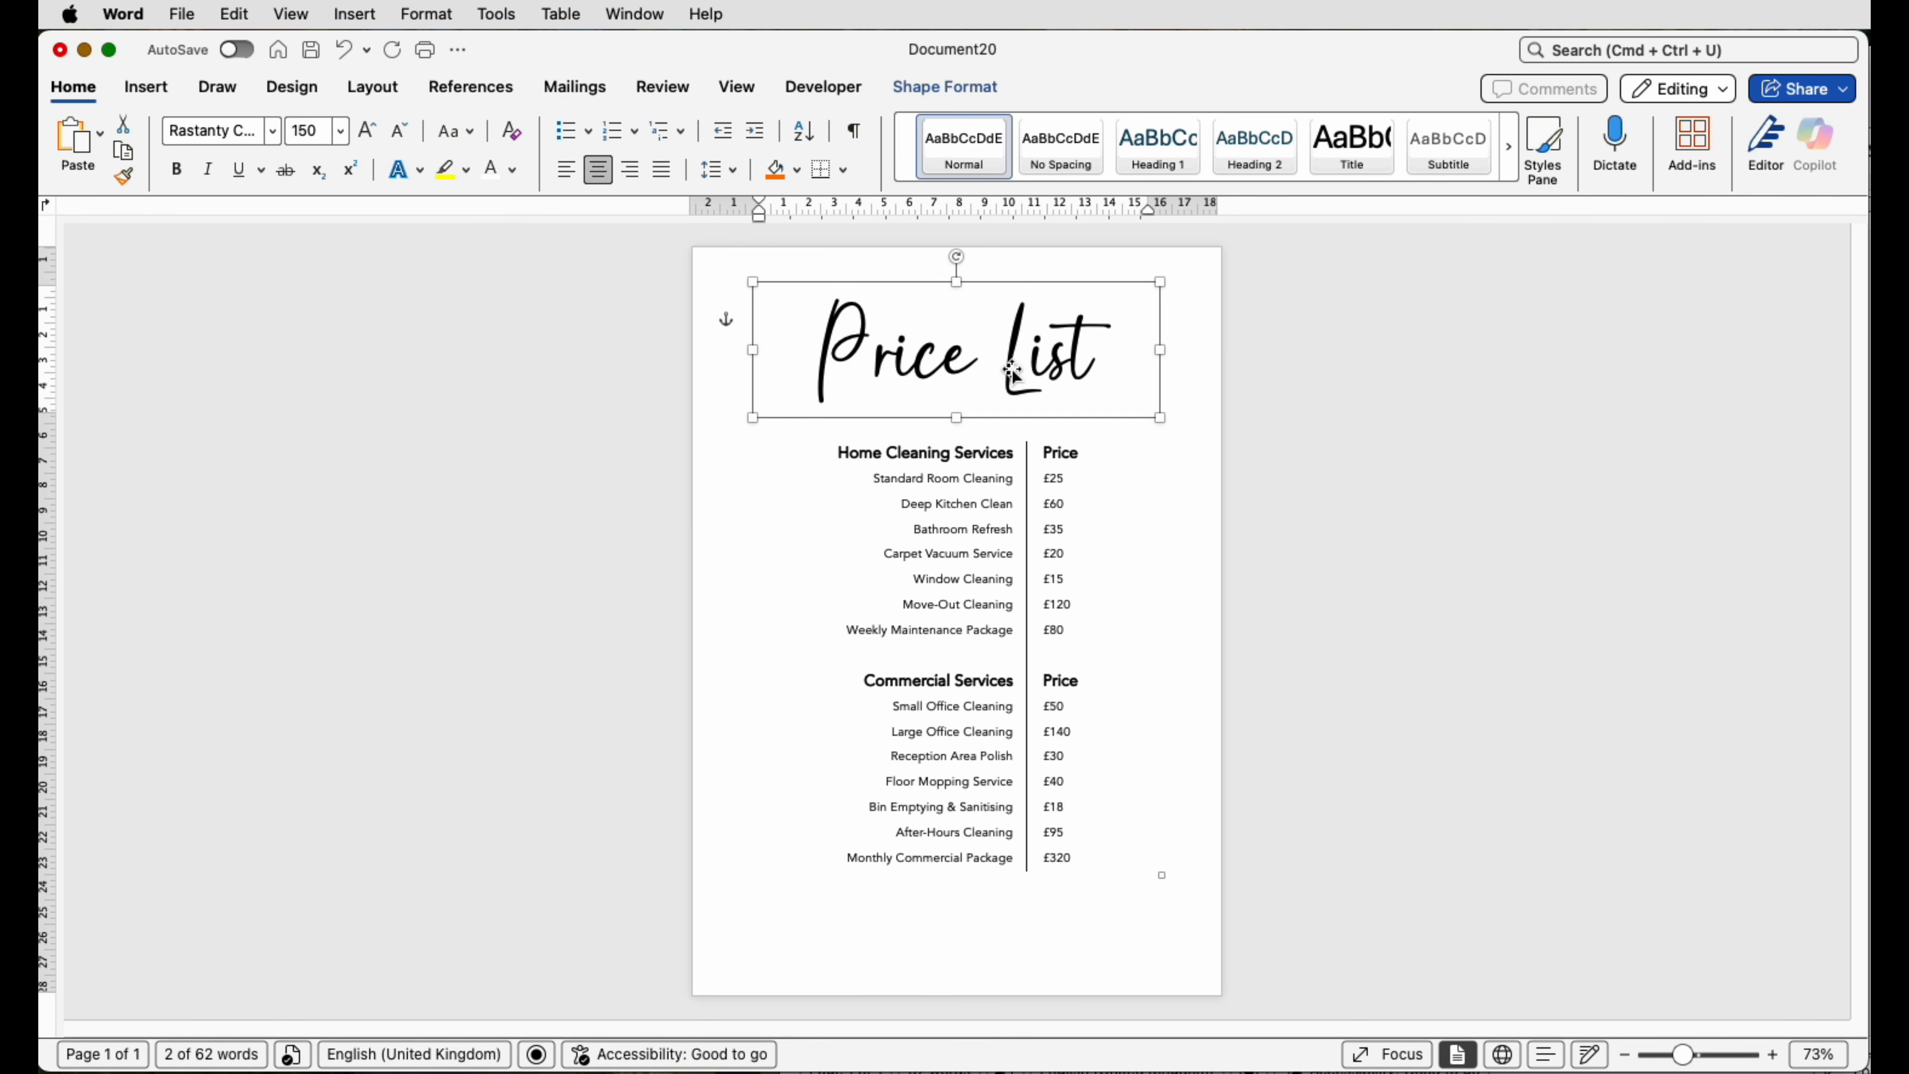
{"action": "left_click_drag", "start_coordinate": [1011, 369], "coordinate": [1053, 933]}
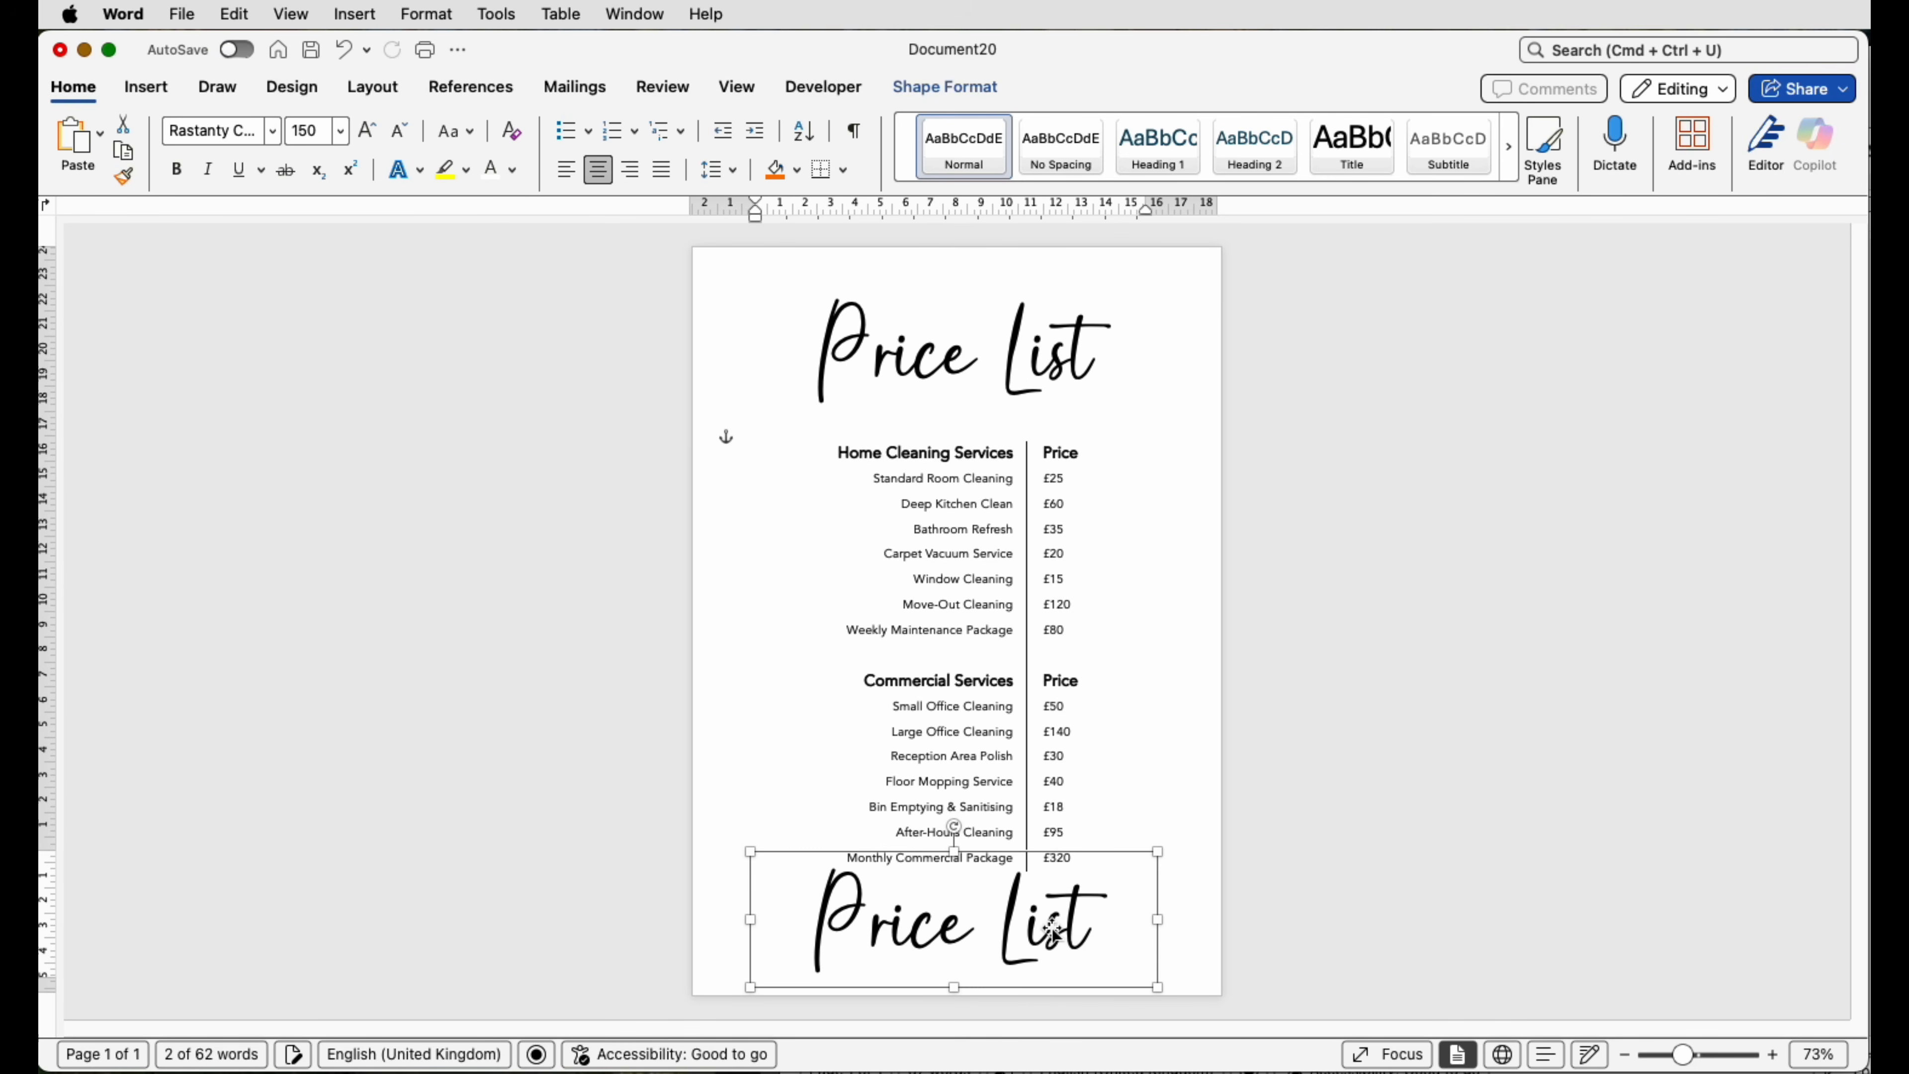
{"action": "left_click", "coordinate": [1094, 925]}
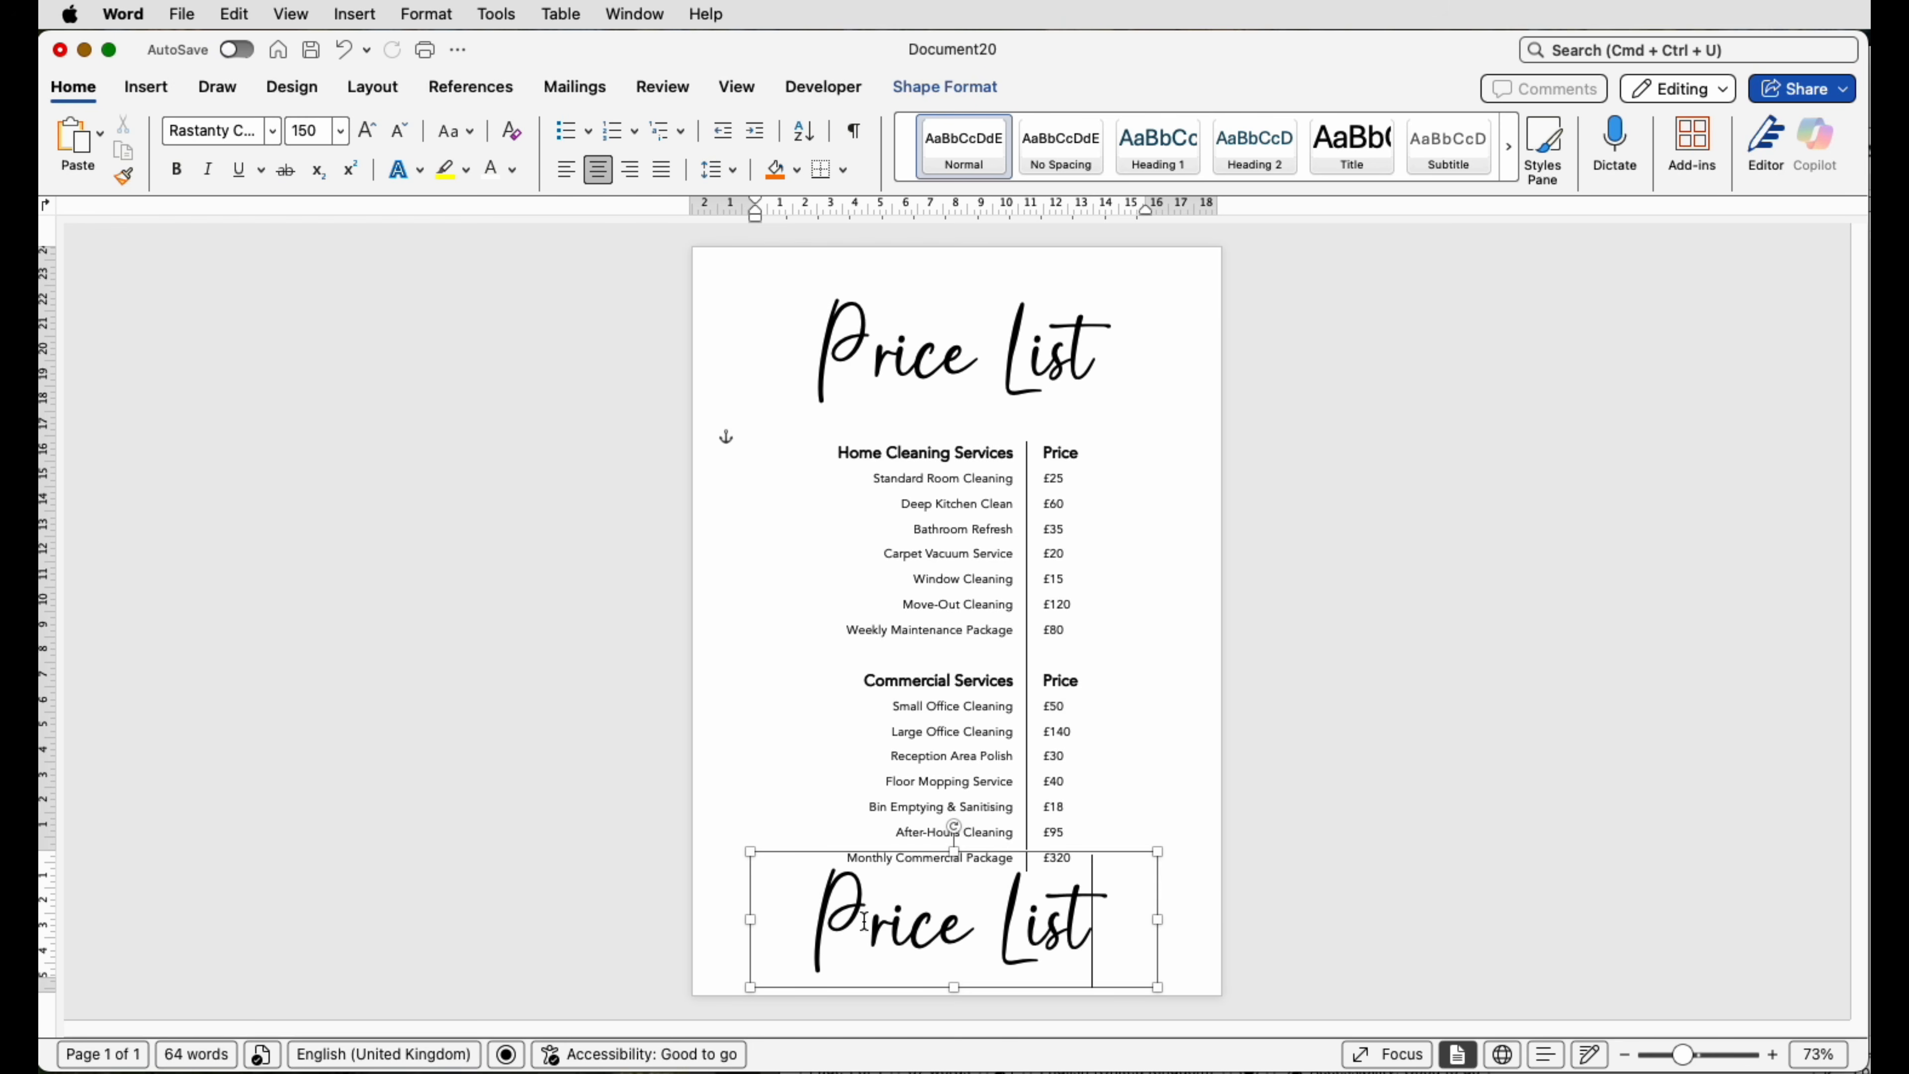
{"action": "left_click_drag", "start_coordinate": [1093, 929], "coordinate": [909, 917]}
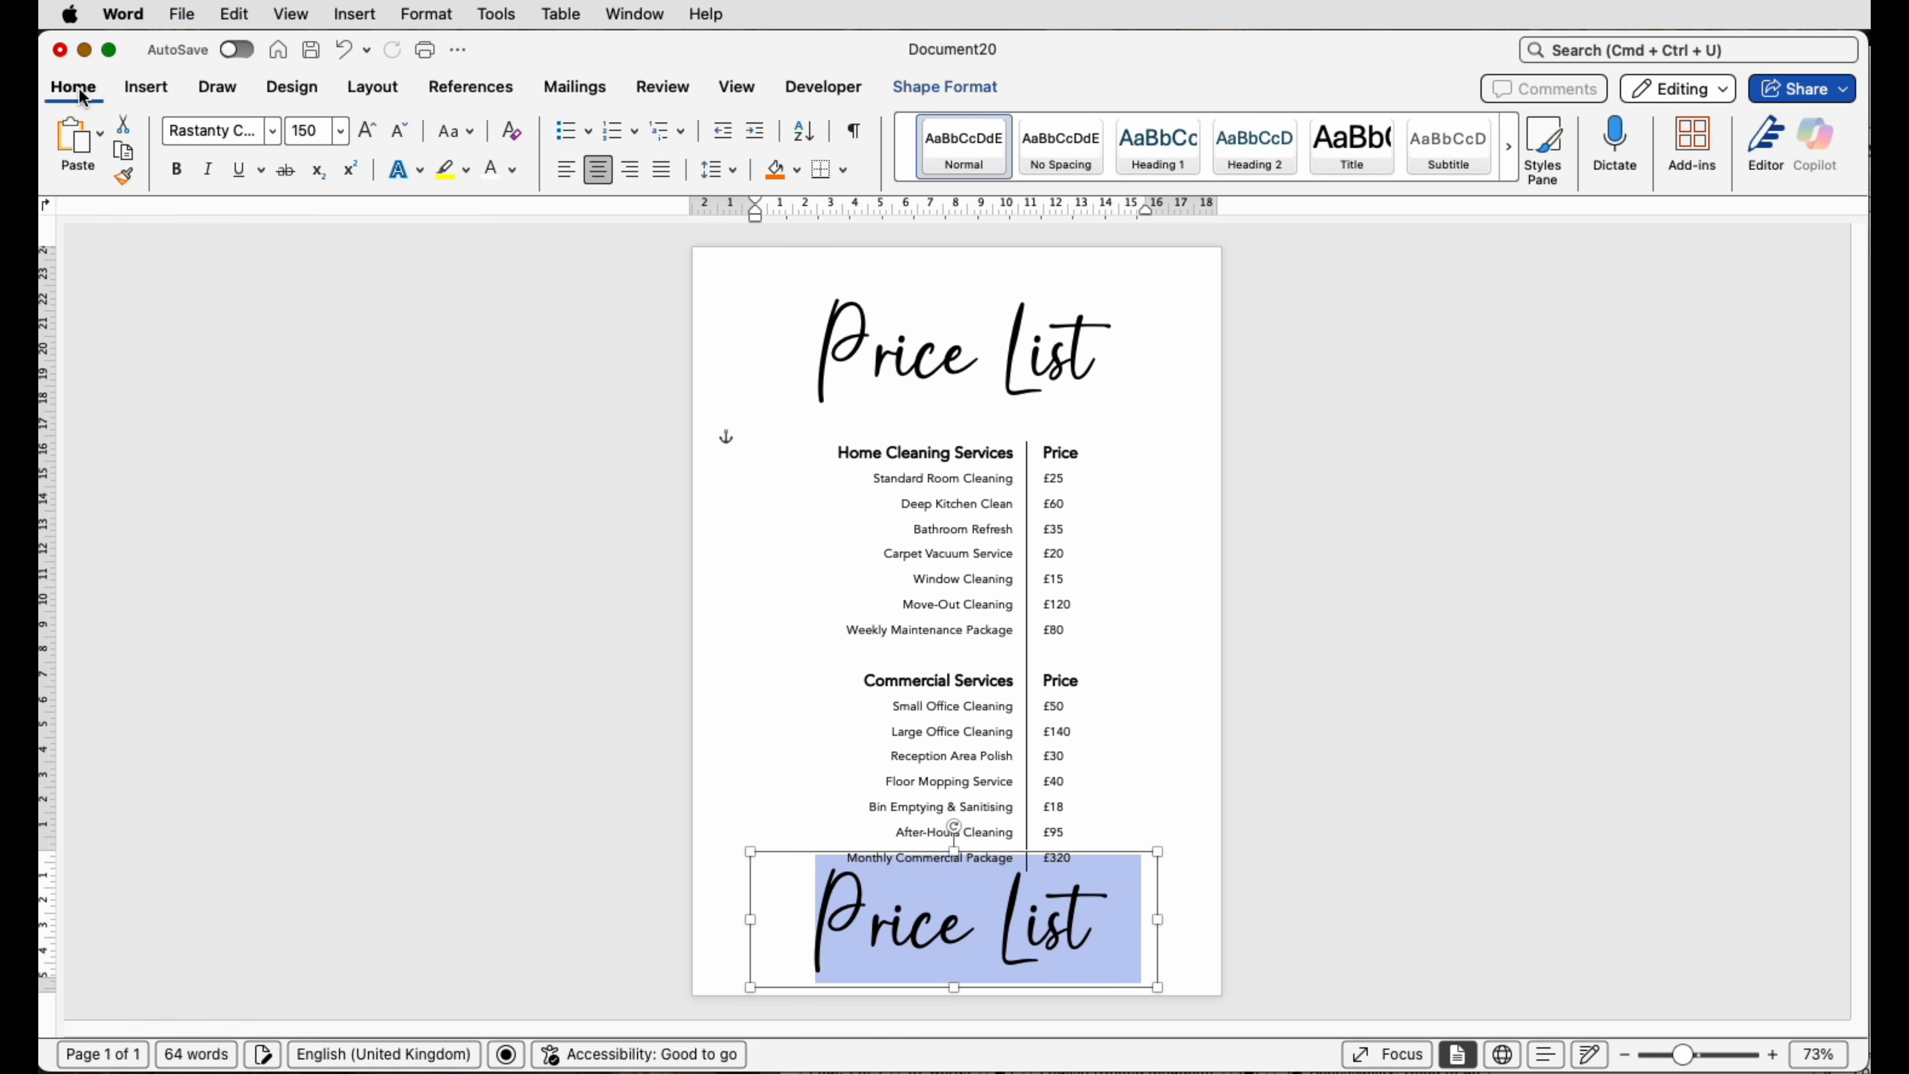
{"action": "left_click", "coordinate": [343, 135]}
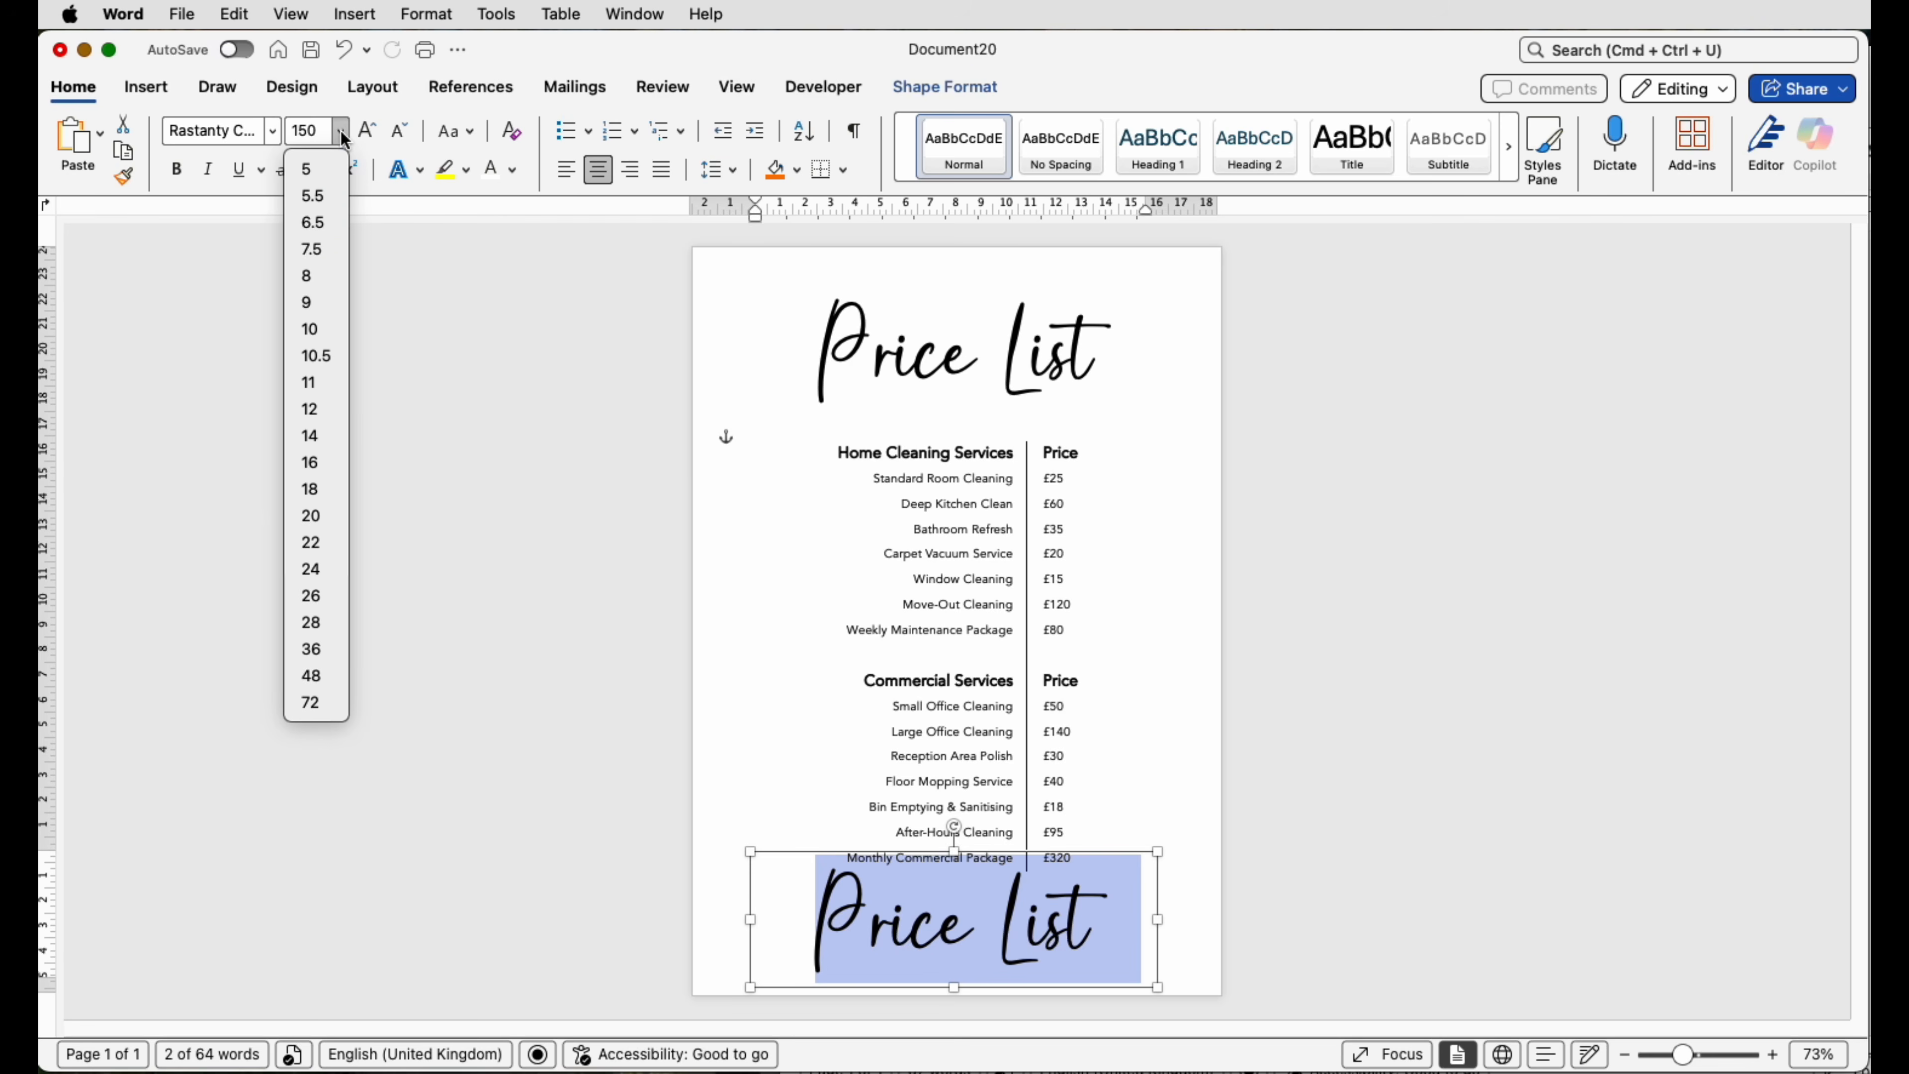
{"action": "left_click", "coordinate": [323, 331]}
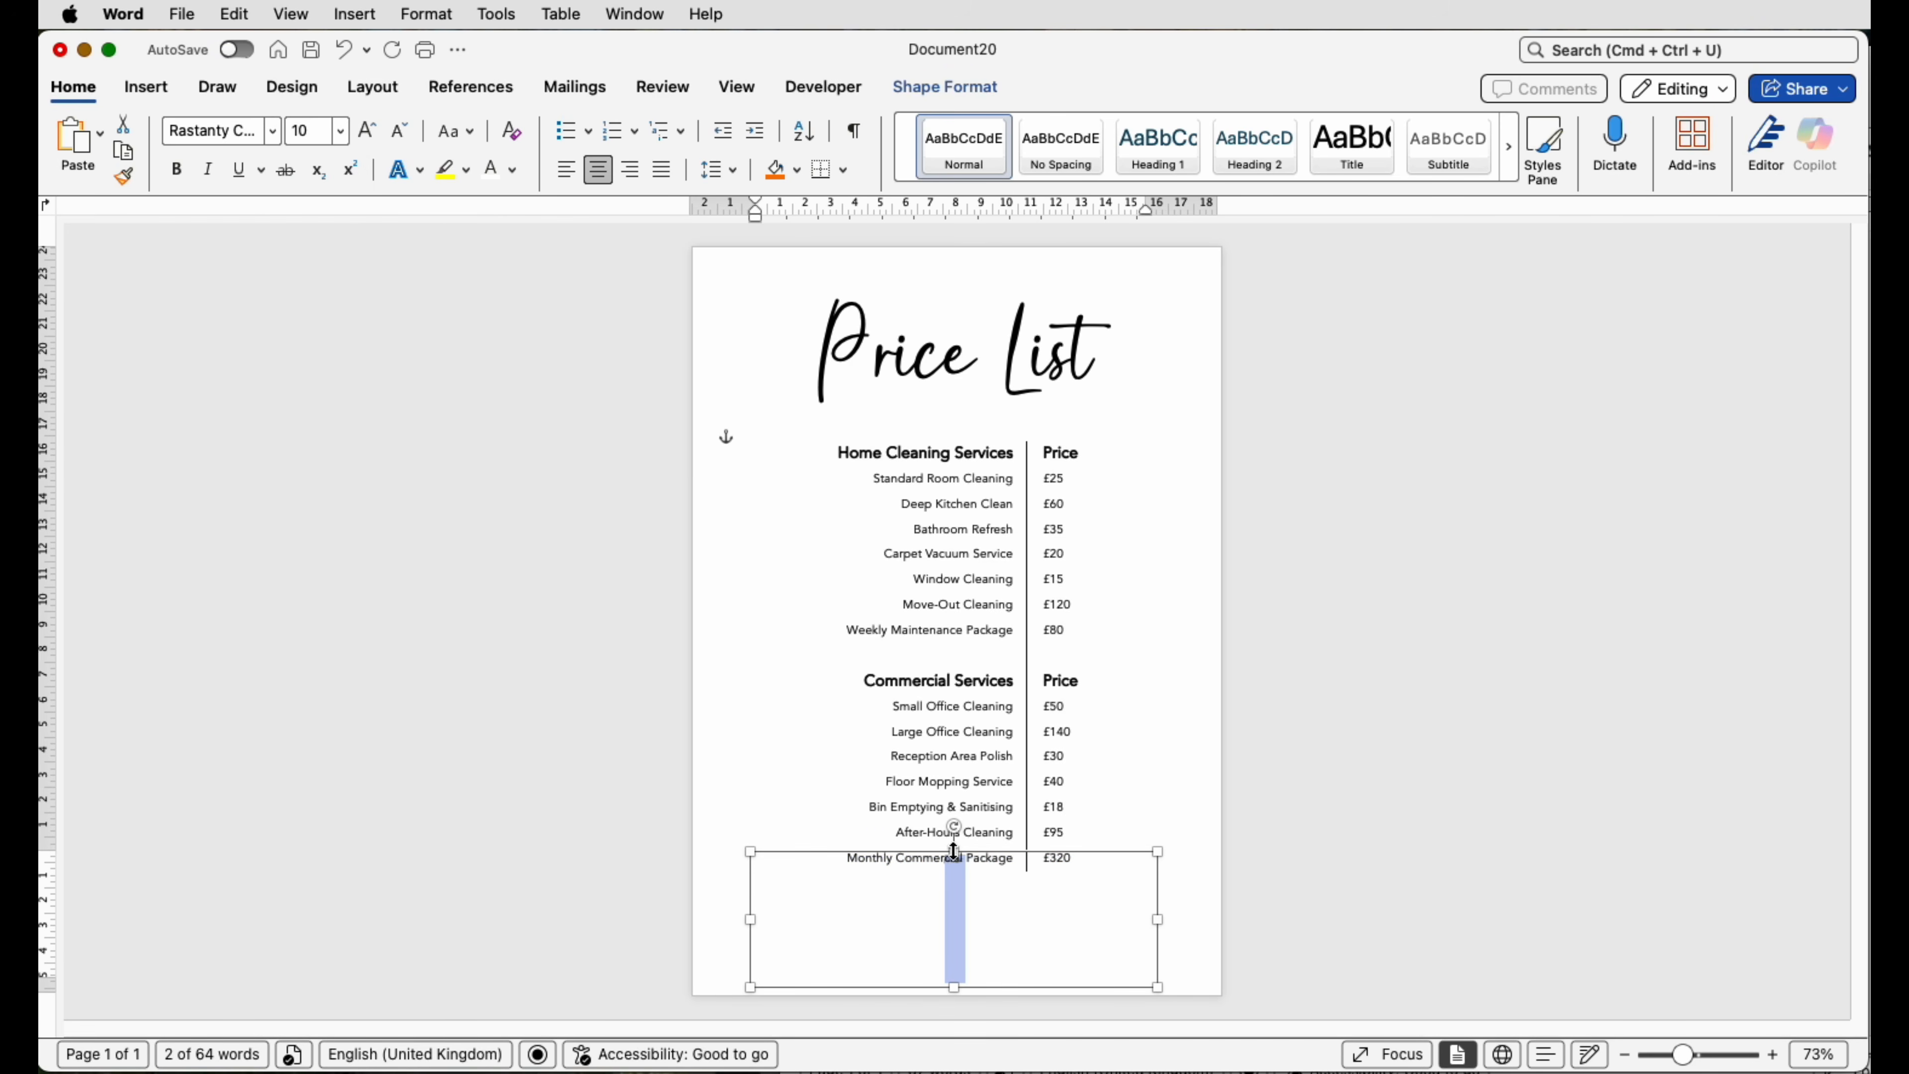
Replace the copied box's text with the pasted website, e-mail and phone details, reduce its height to about 0.97 cm and move it up.
{"action": "left_click_drag", "start_coordinate": [953, 853], "coordinate": [953, 951]}
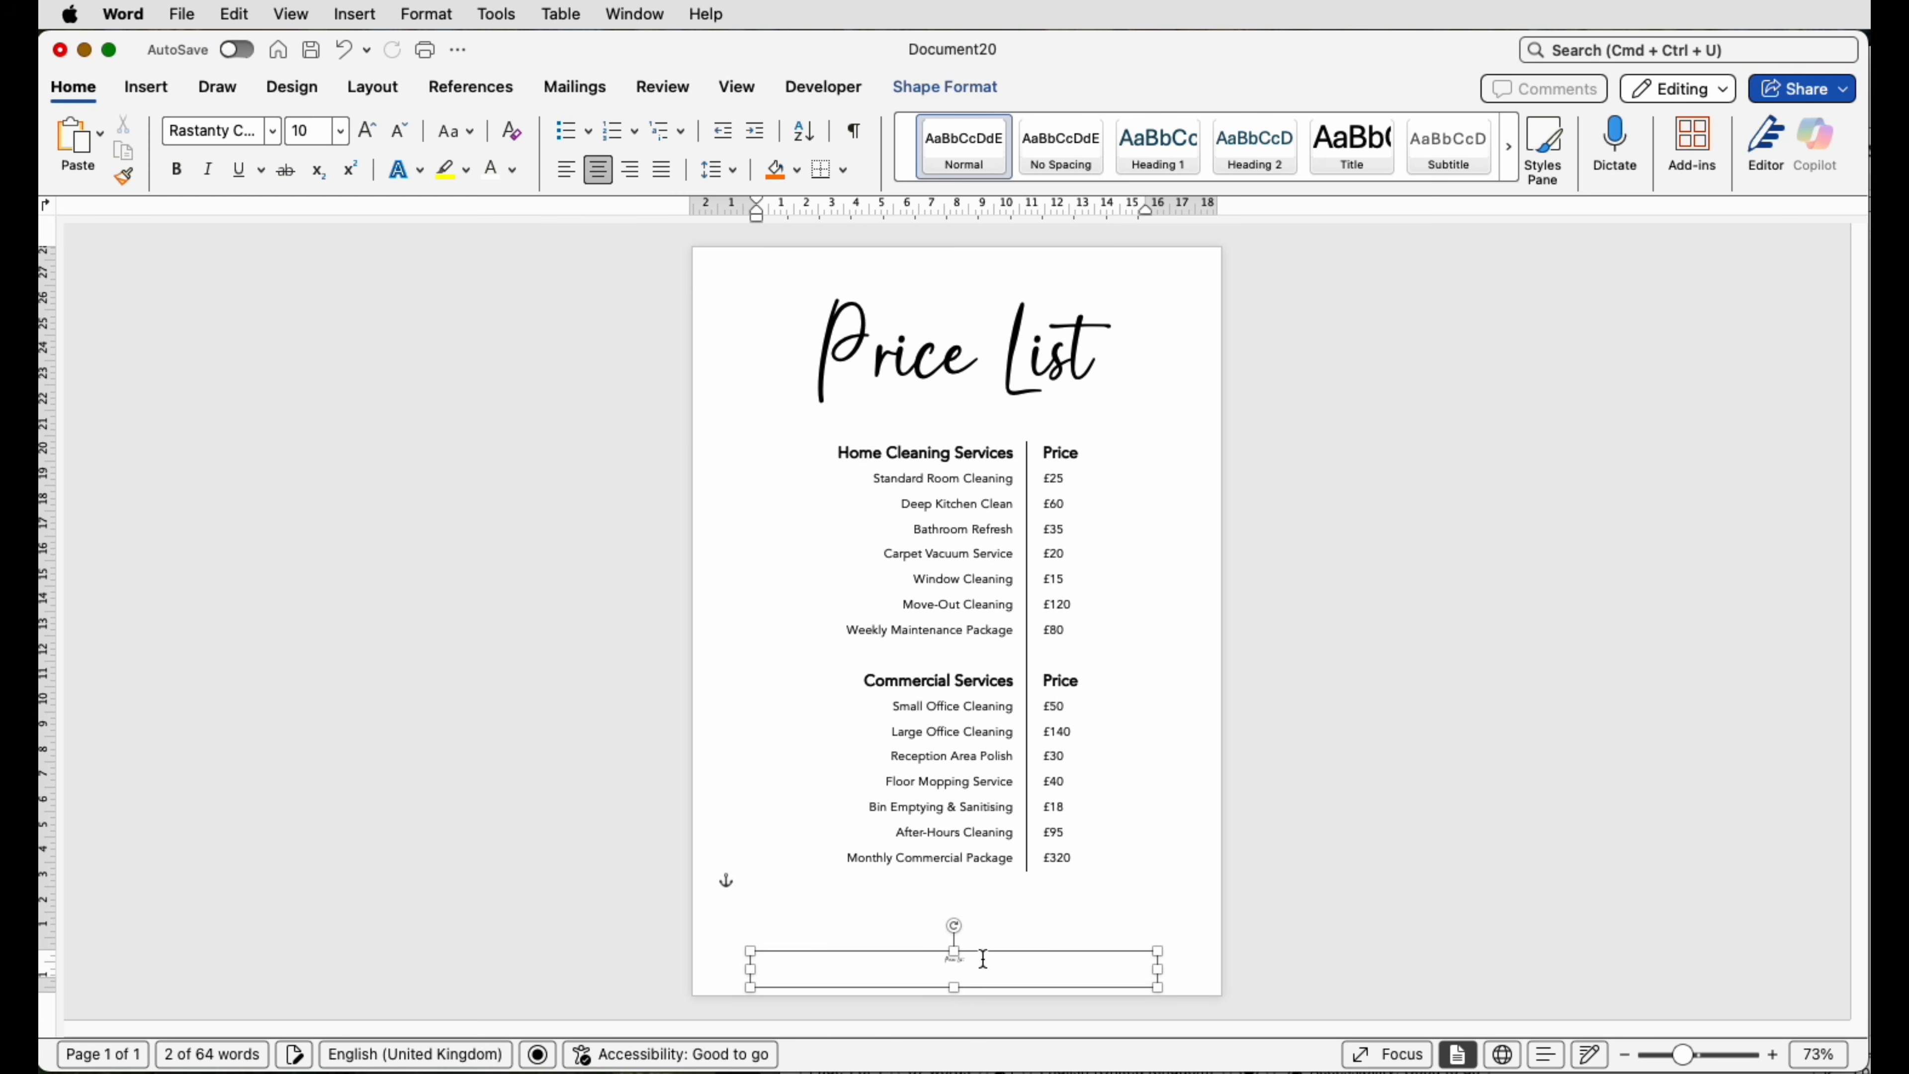
{"action": "key", "text": "super+a"}
{"action": "key", "text": "super+v"}
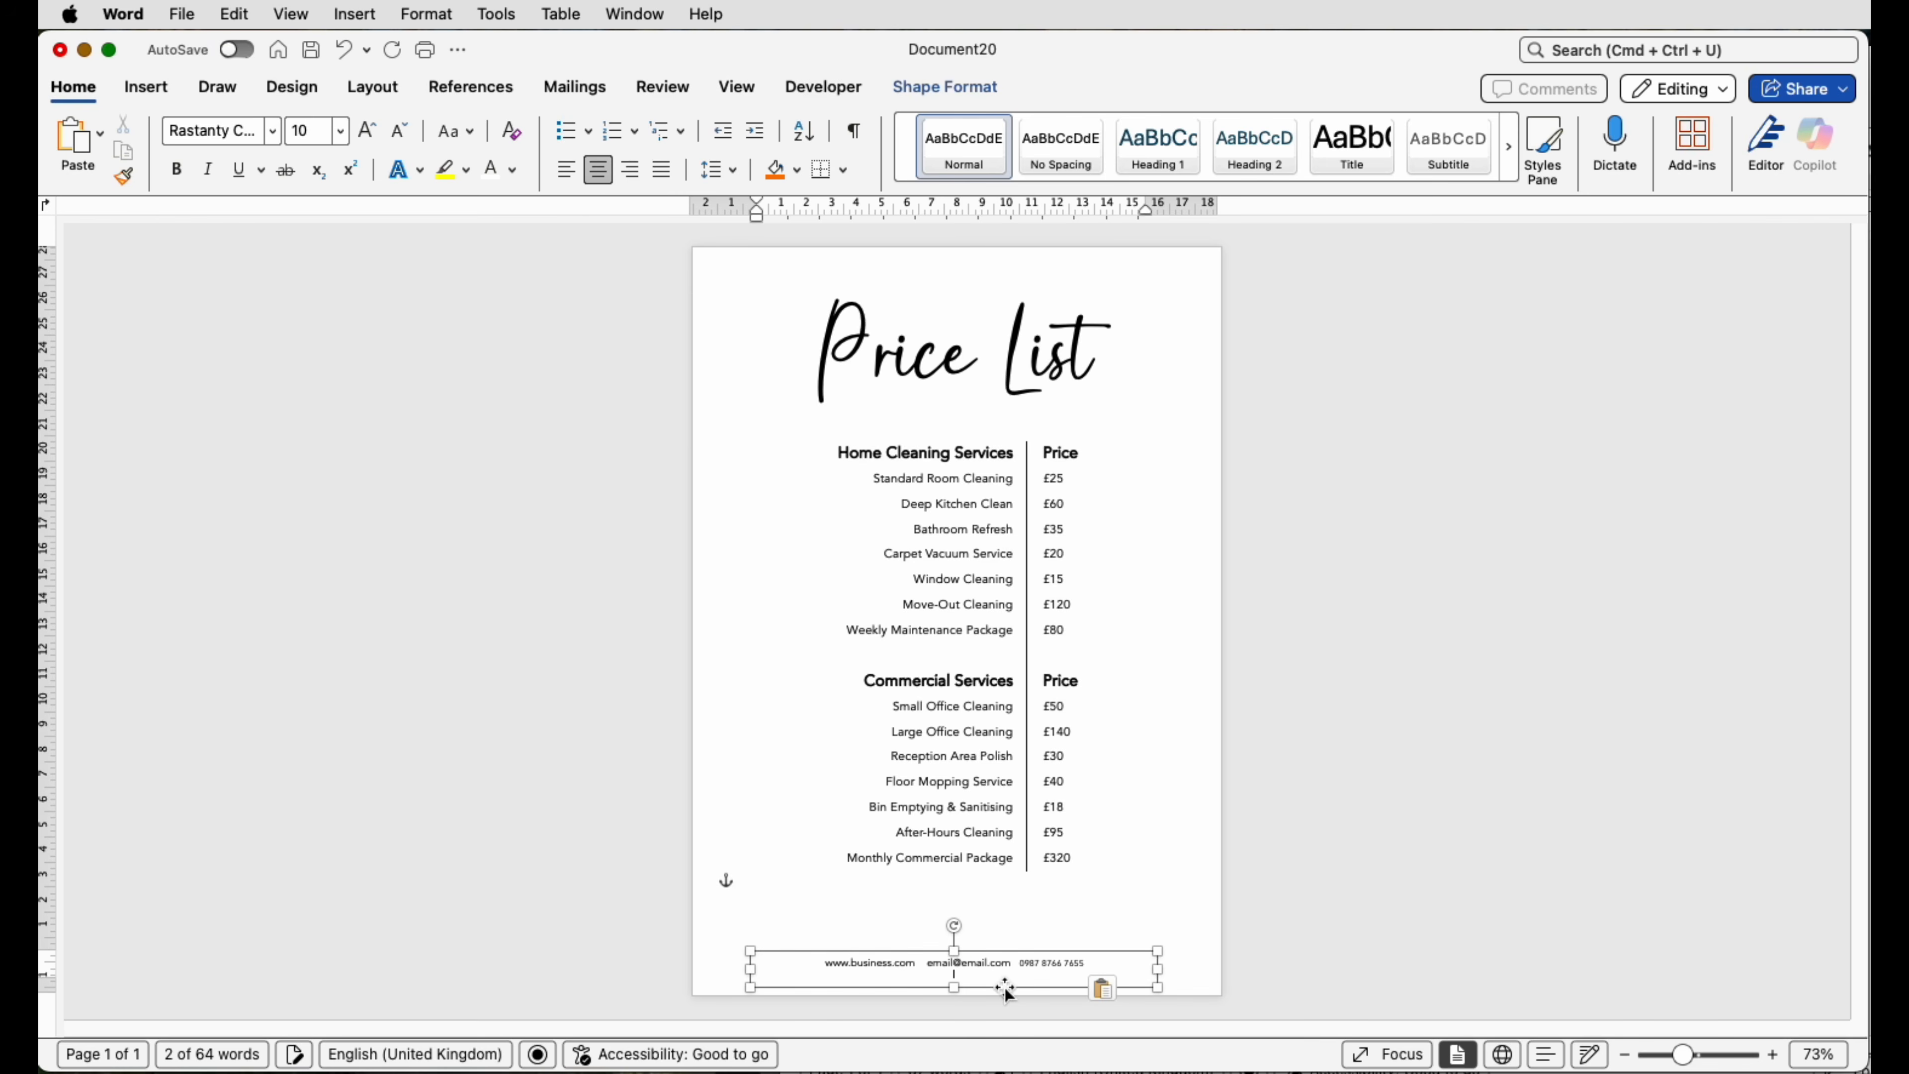
{"action": "left_click_drag", "start_coordinate": [957, 983], "coordinate": [994, 931]}
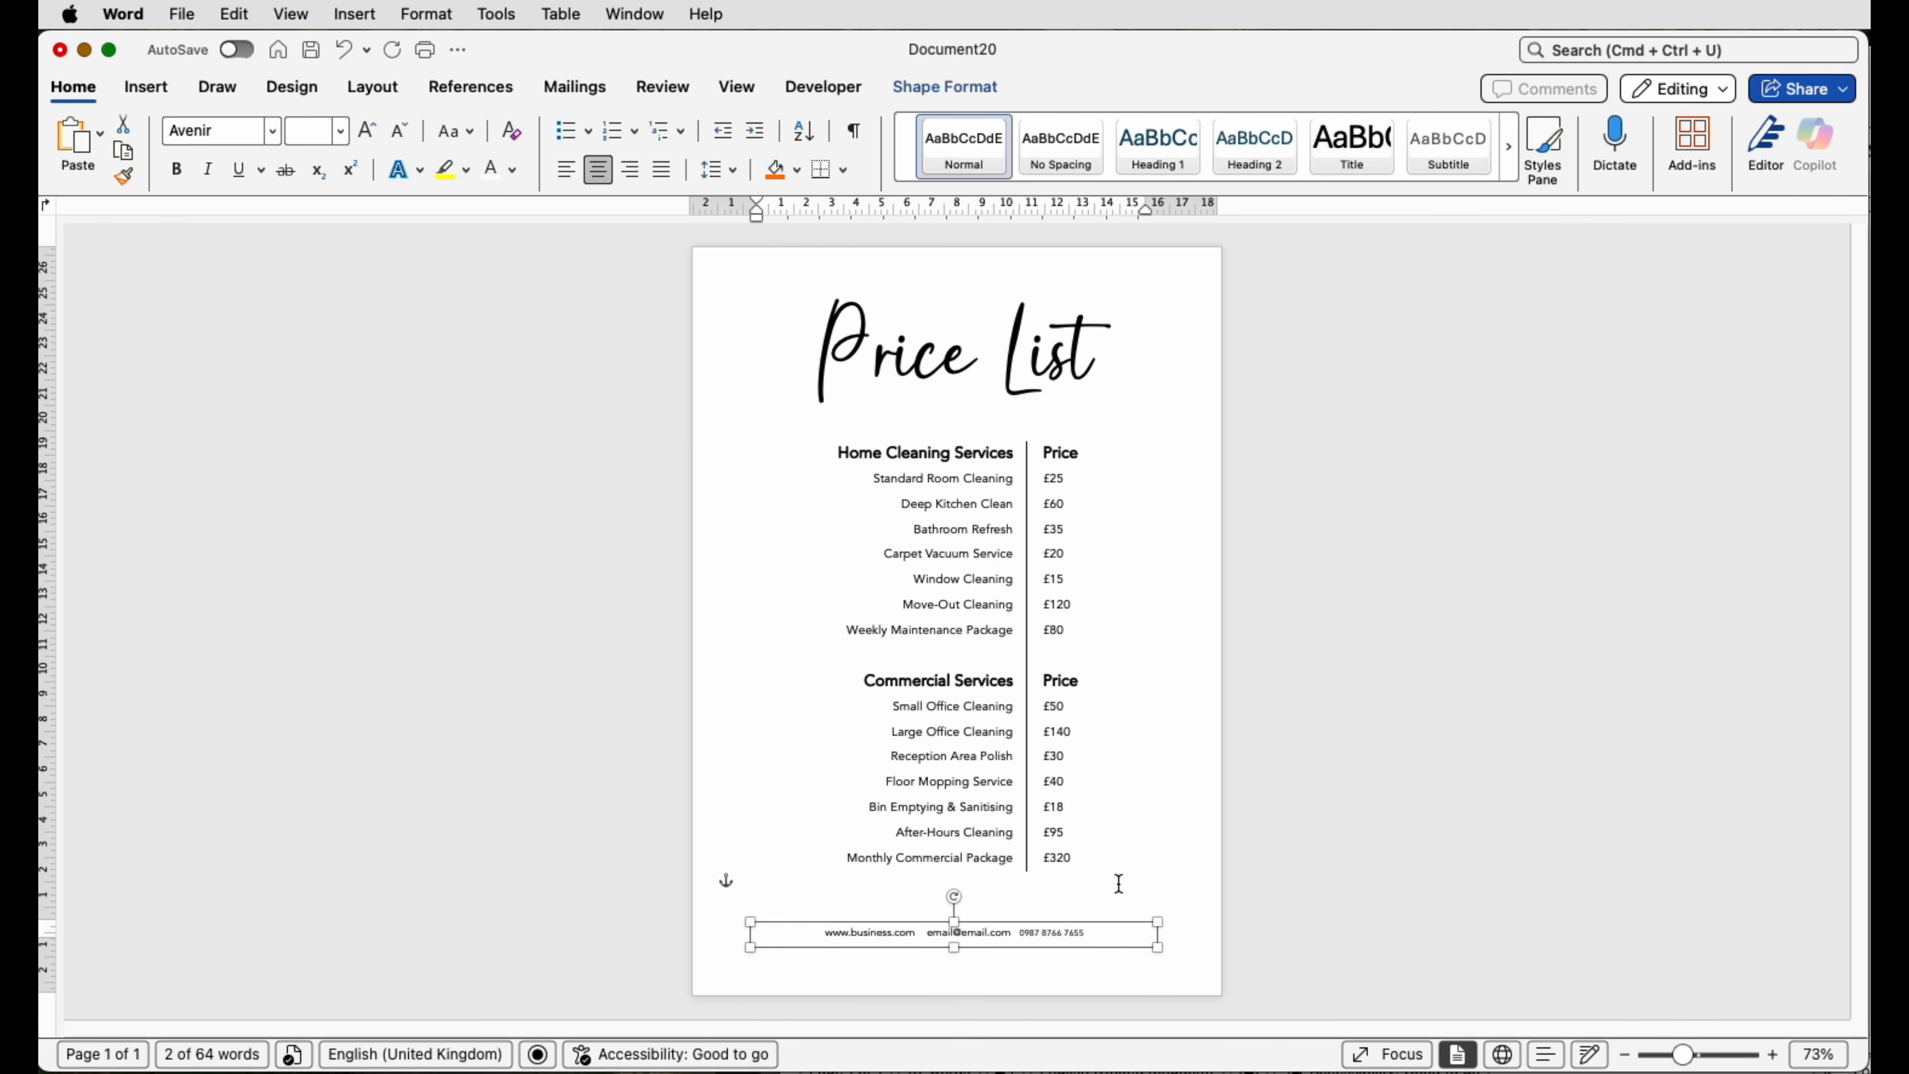
Narrow the contact details text box to about 13.46 cm and align it to the horizontal centre of the page.
{"action": "left_click_drag", "start_coordinate": [1158, 947], "coordinate": [1093, 948]}
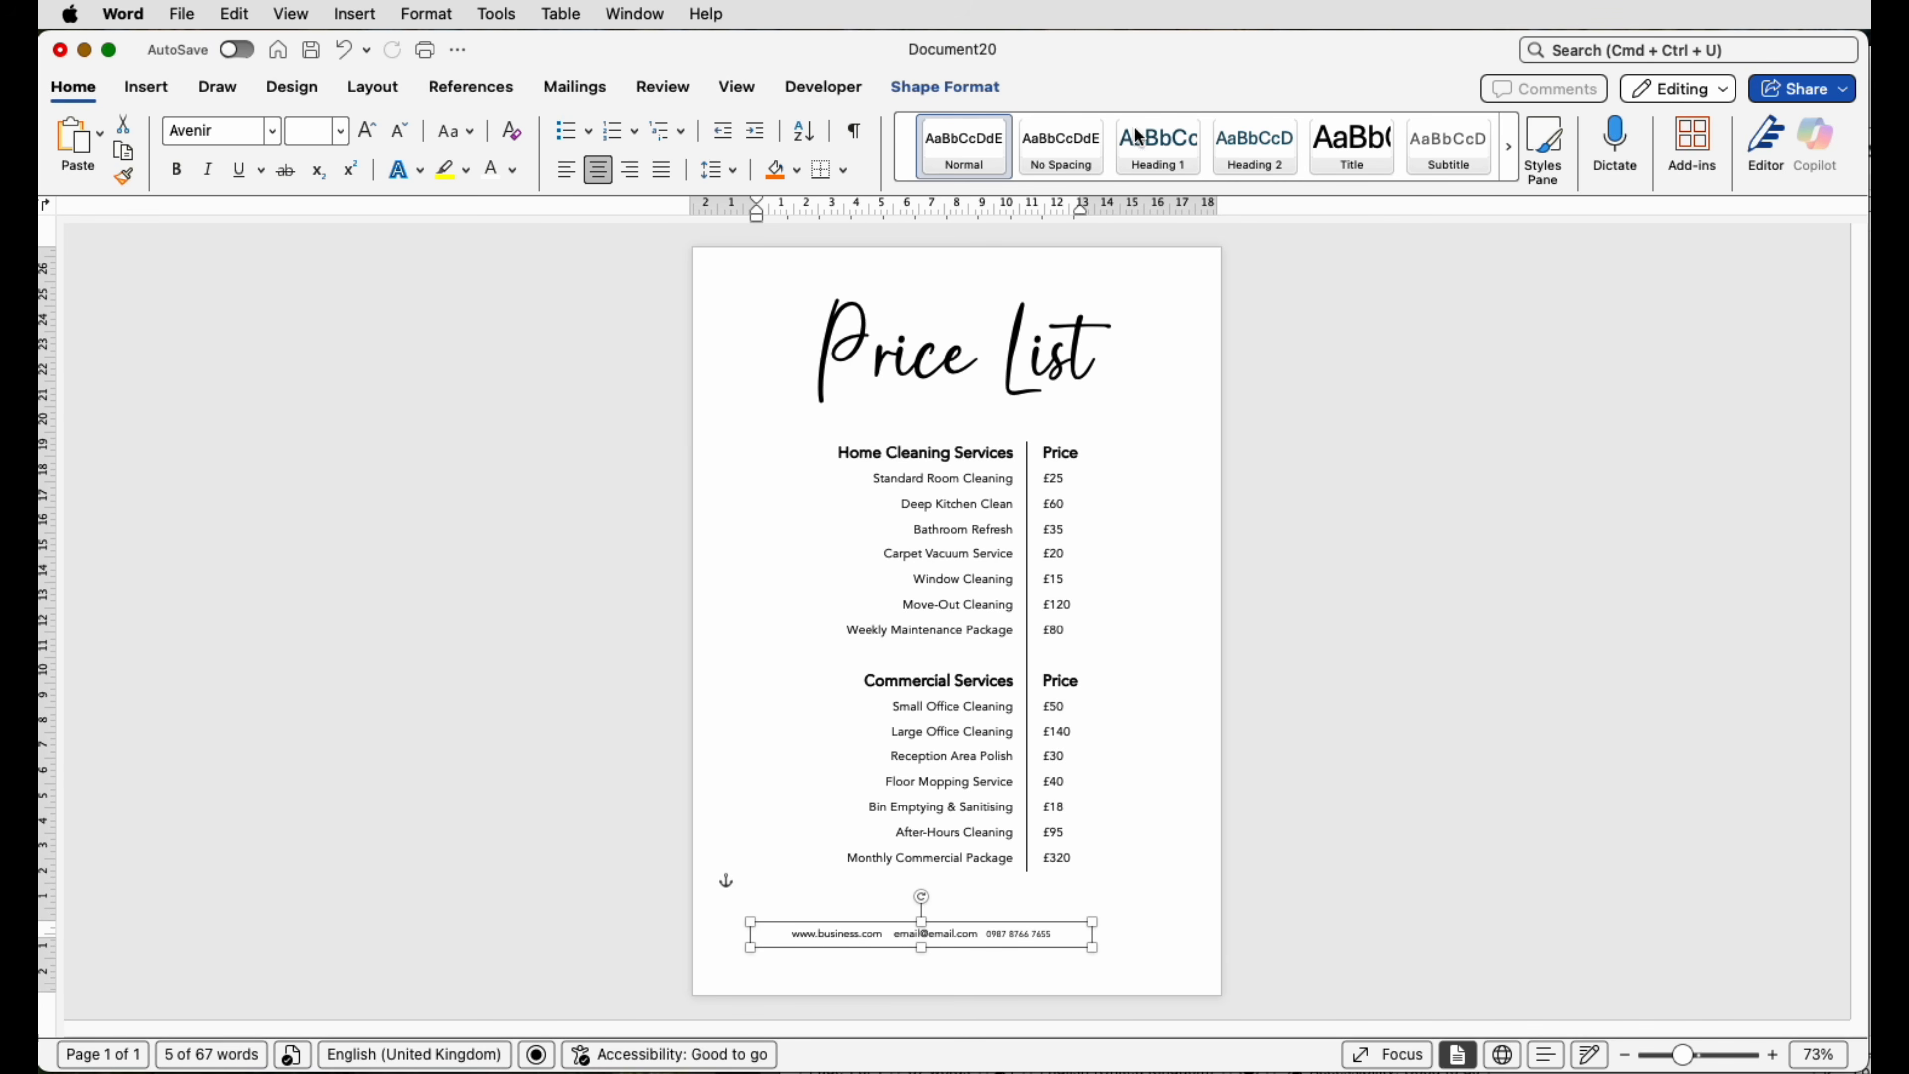
{"action": "left_click", "coordinate": [945, 87]}
{"action": "left_click", "coordinate": [1532, 143]}
{"action": "left_click", "coordinate": [1554, 229]}
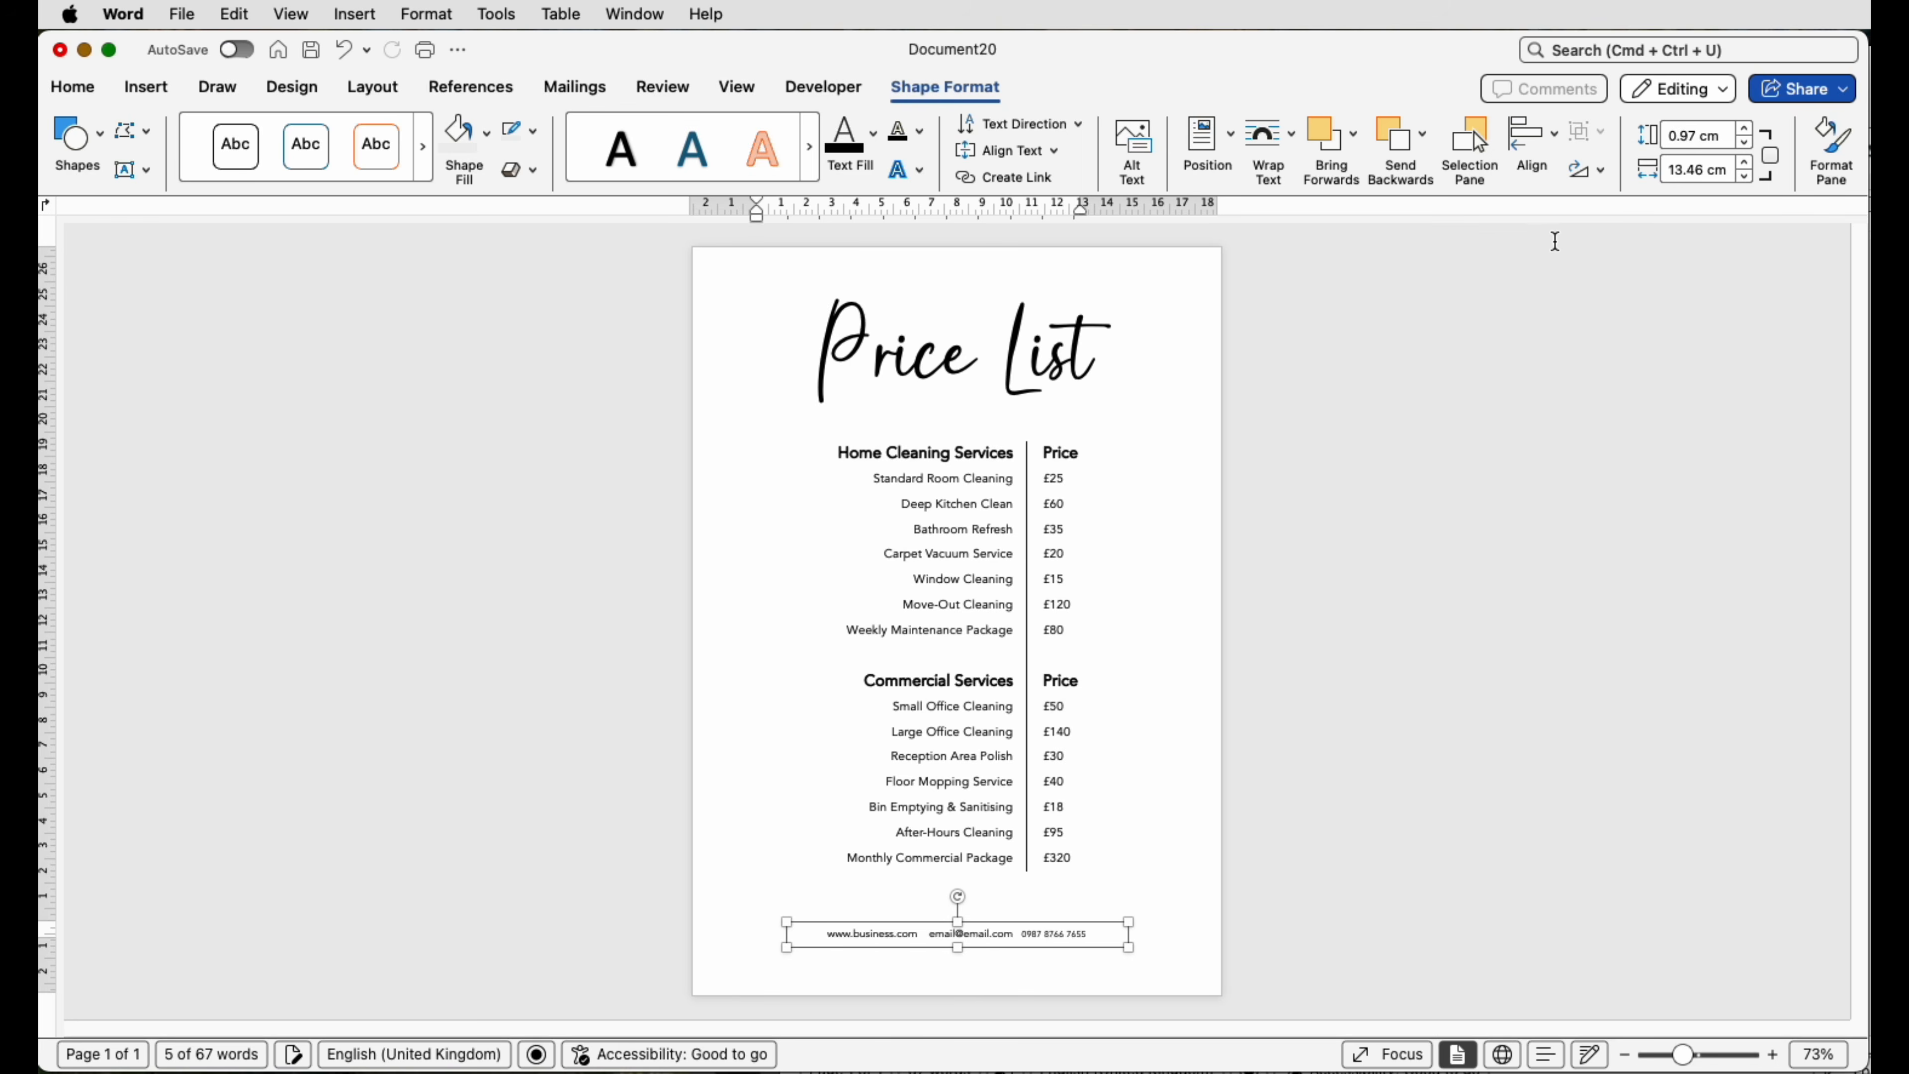
{"action": "left_click", "coordinate": [1378, 539]}
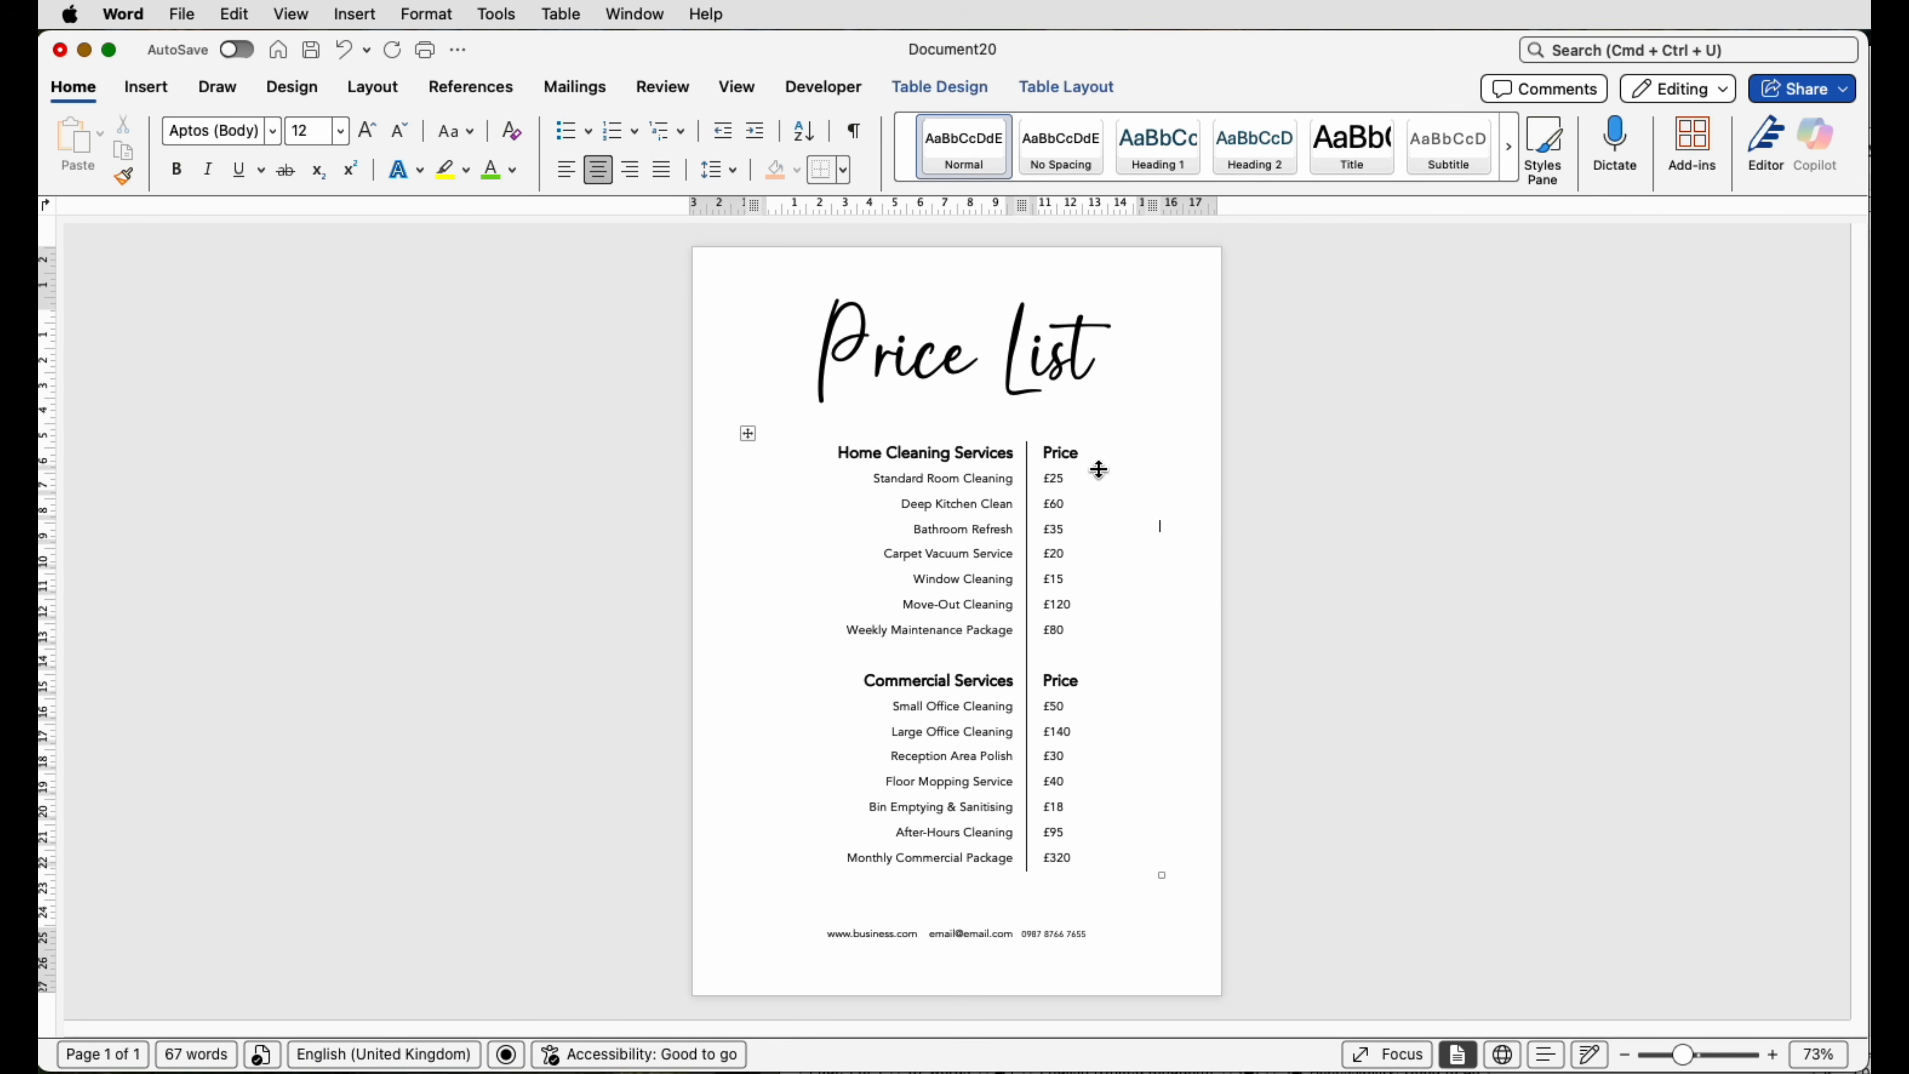
Insert another blank line between the title and the table to lower the price list.
{"action": "left_click", "coordinate": [1102, 415]}
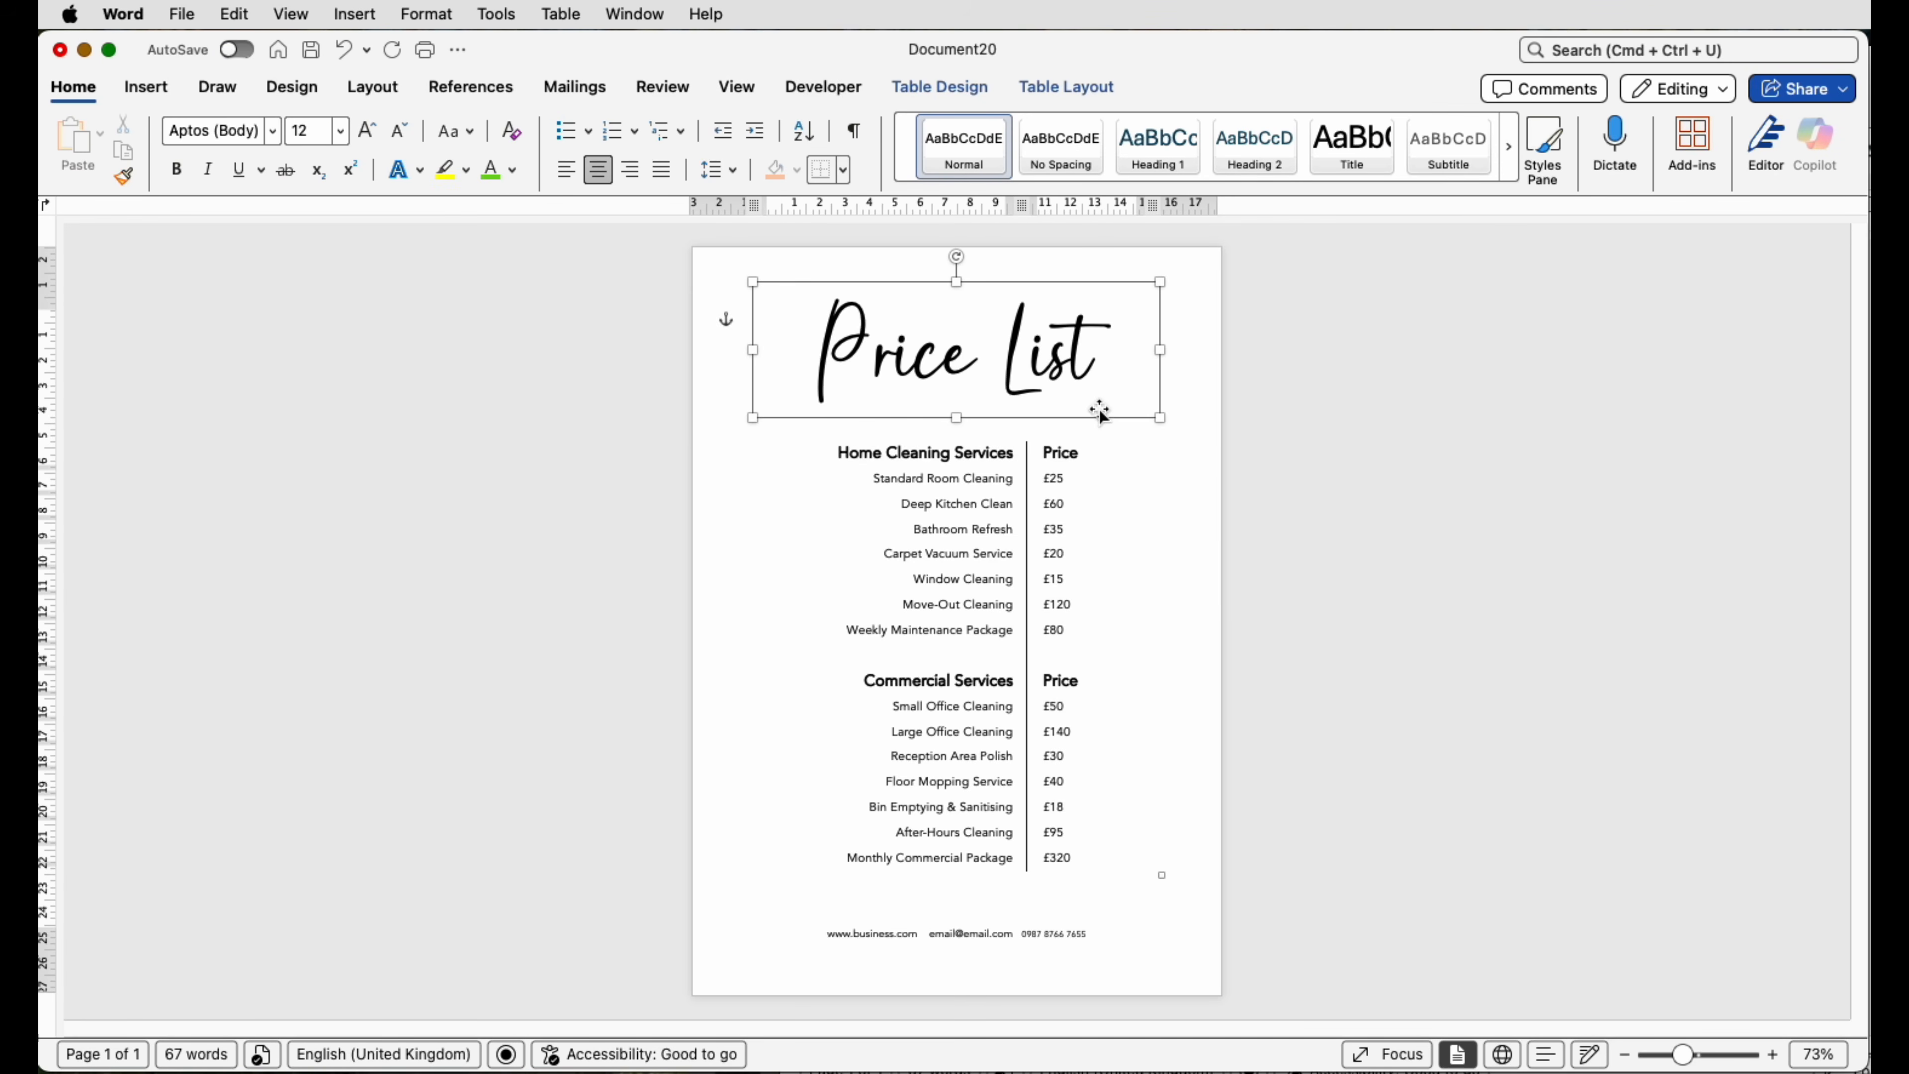
{"action": "left_click", "coordinate": [1141, 440]}
{"action": "left_click", "coordinate": [1148, 419]}
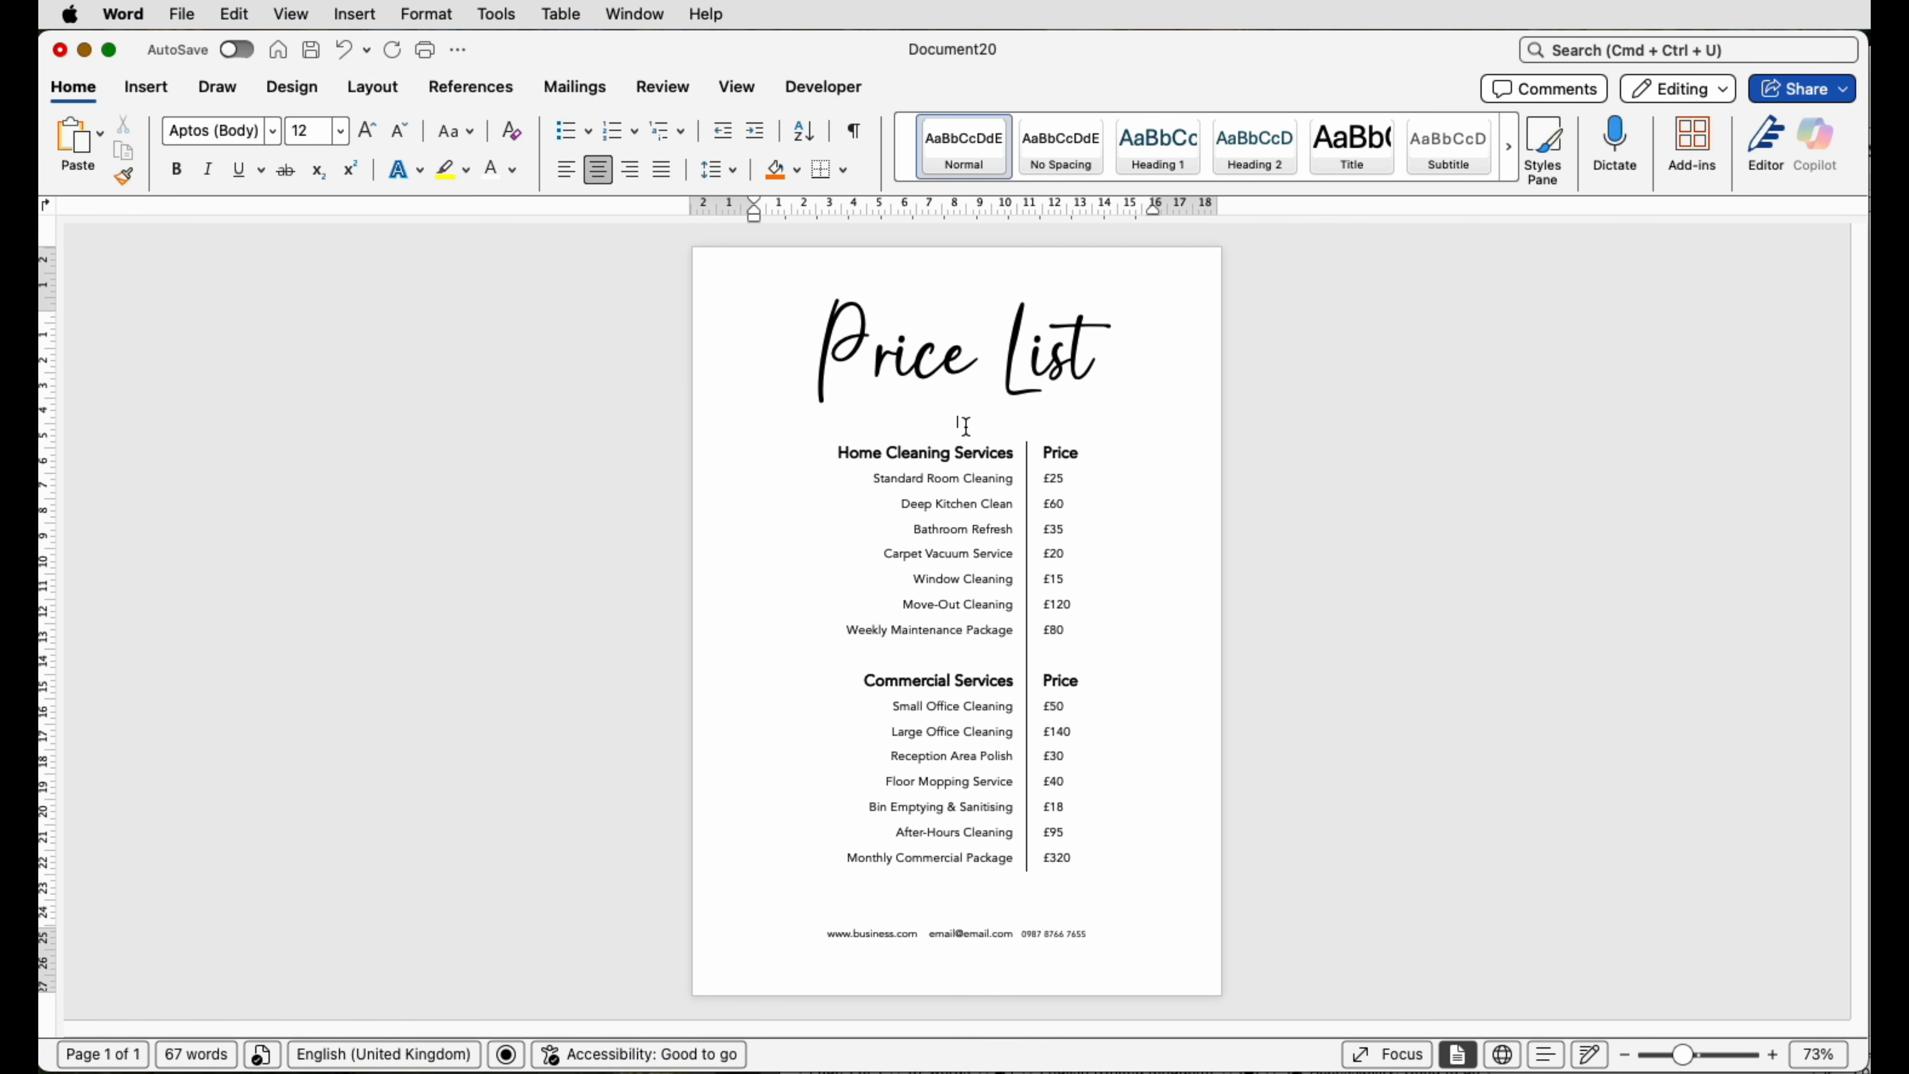
{"action": "key", "text": "Return"}
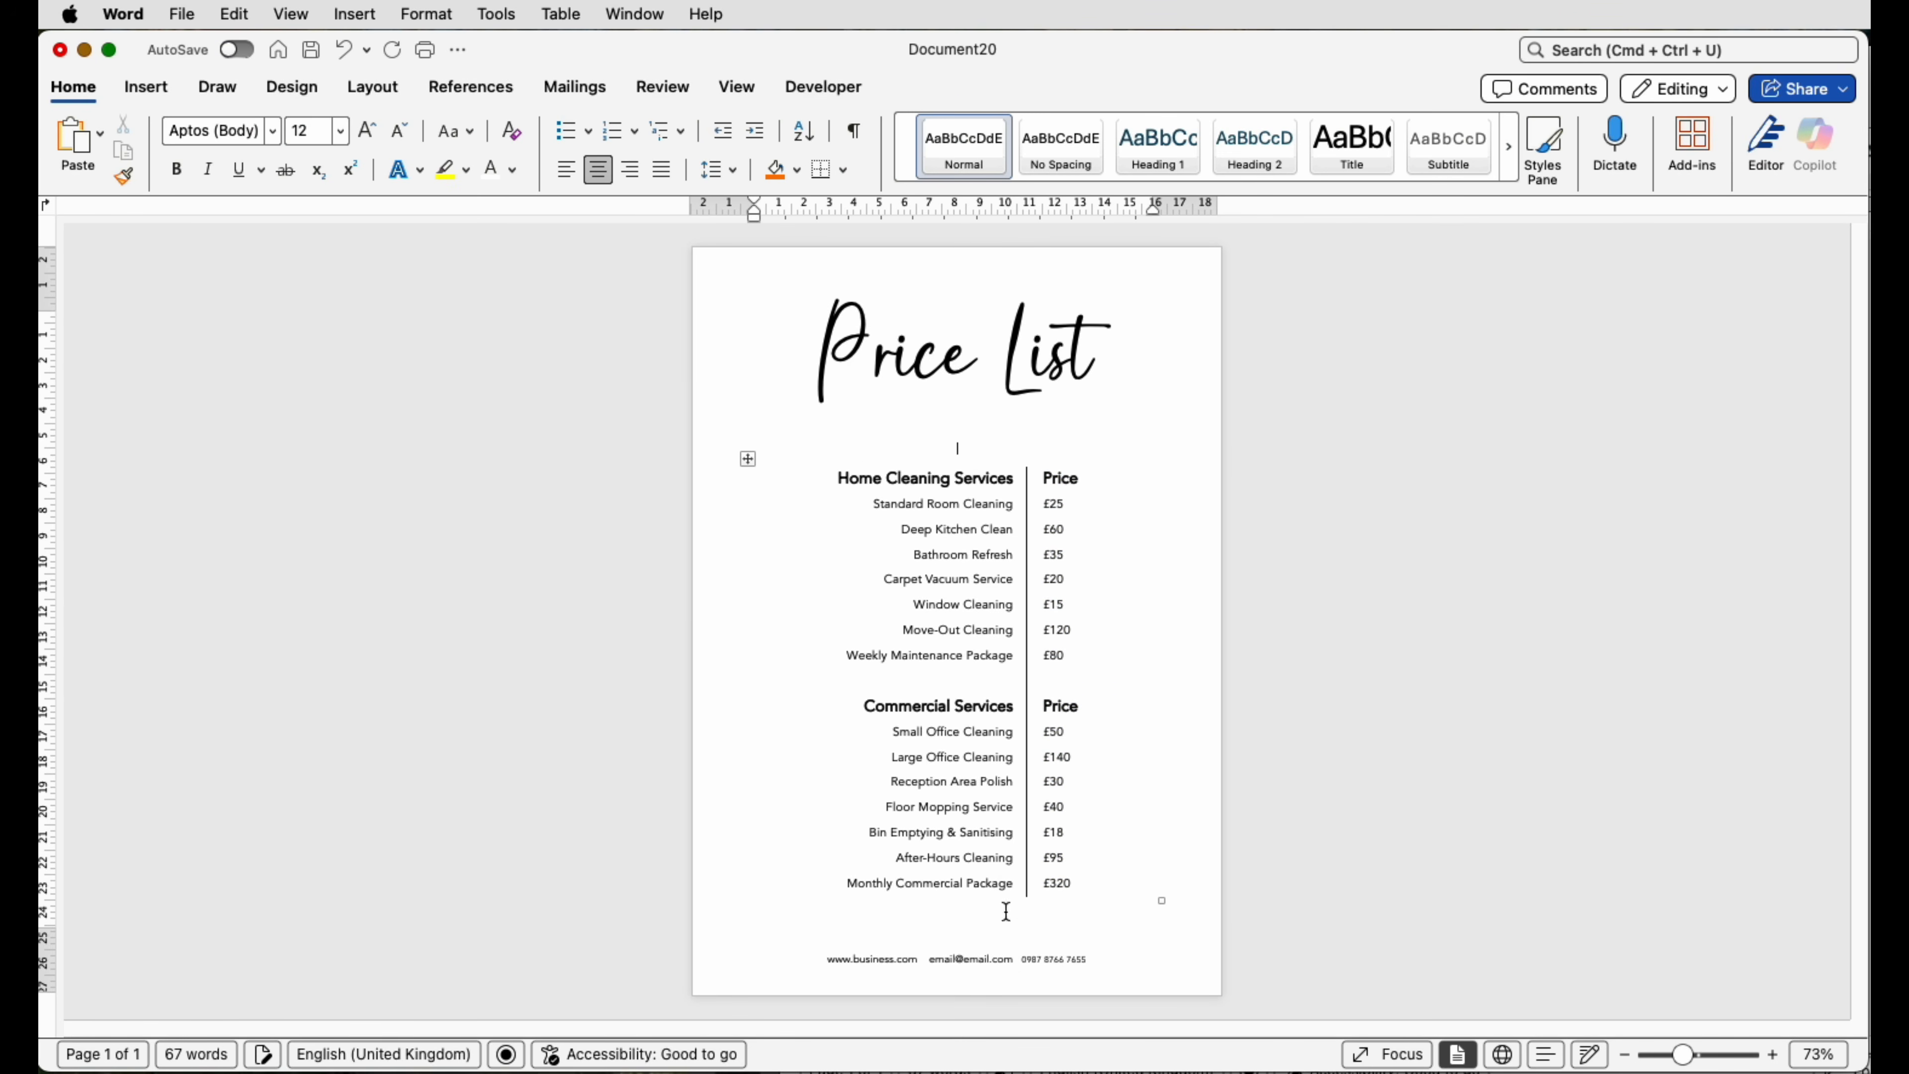
Nudge the contact details text box up slightly, closer to the end of the table, and deselect it.
{"action": "left_click", "coordinate": [1008, 964]}
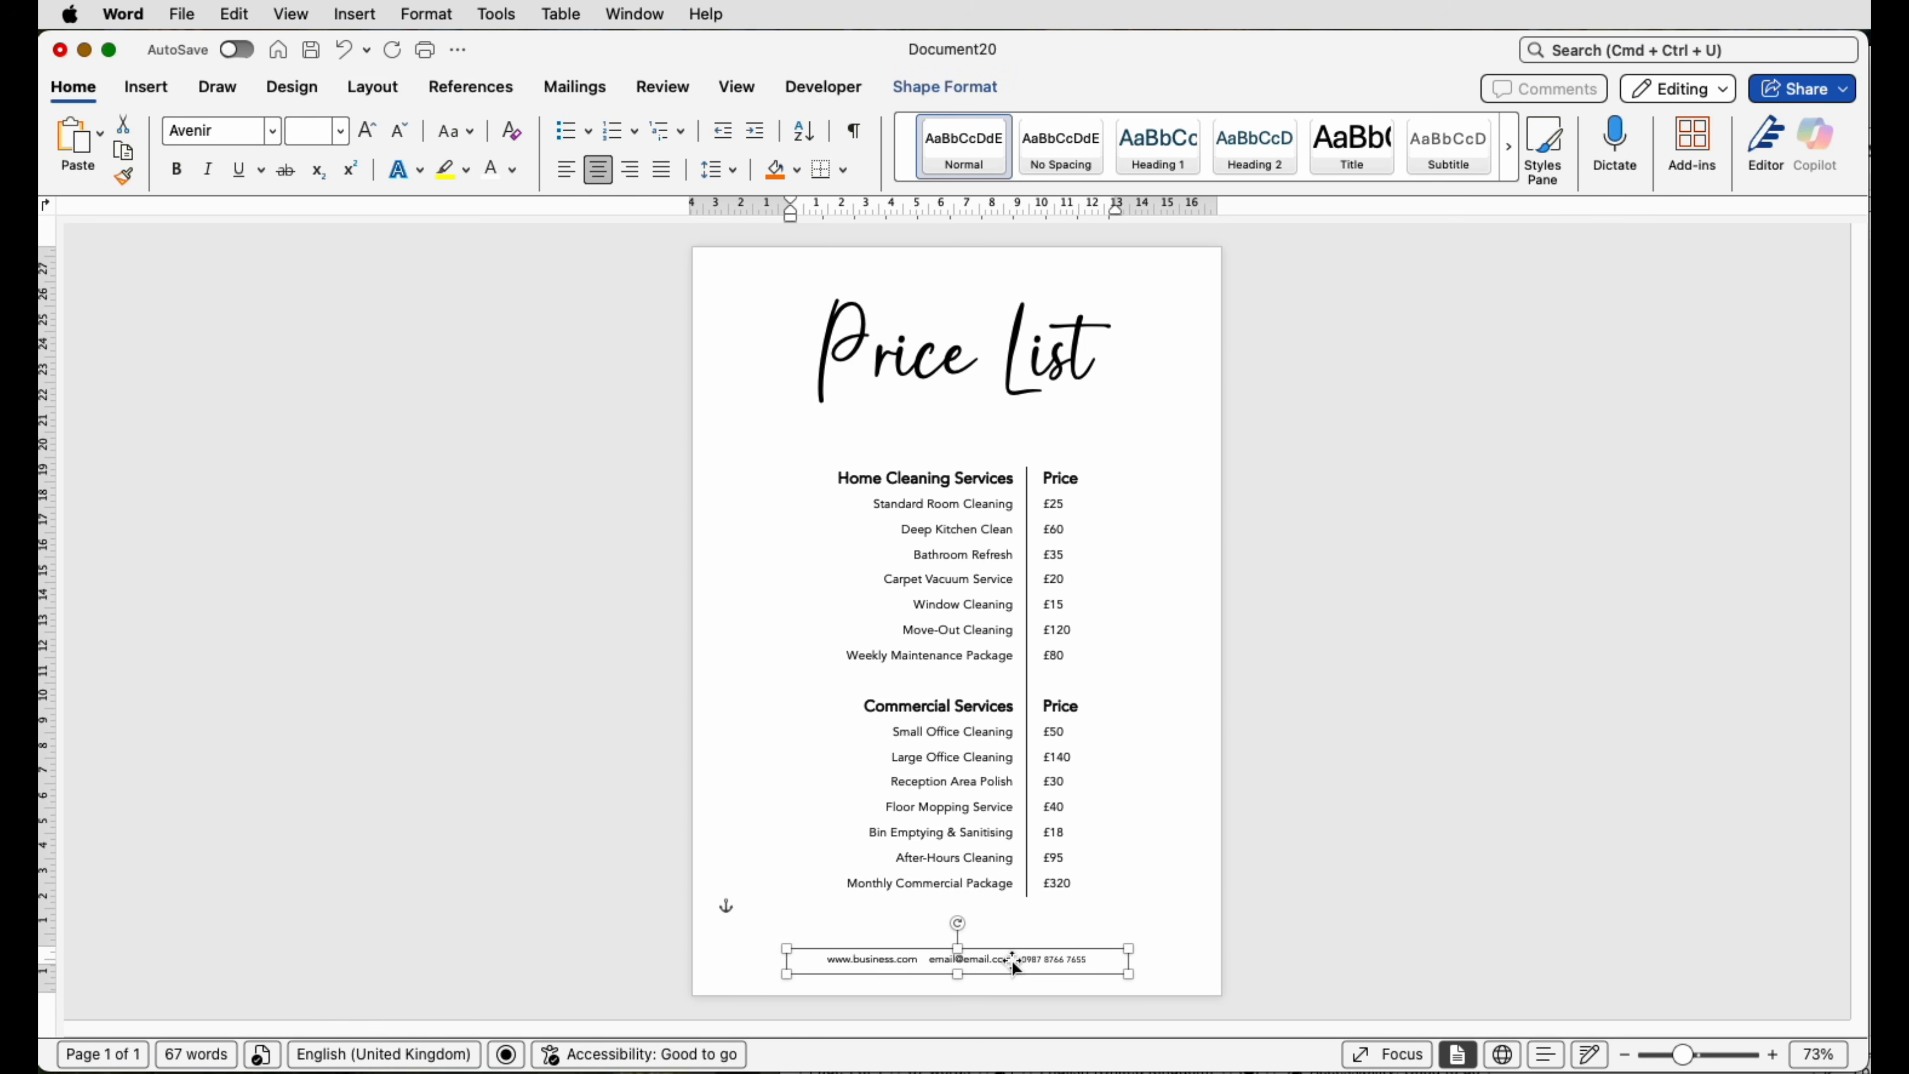
{"action": "key", "text": "Up"}
{"action": "key", "text": "Up"}
{"action": "key", "text": "Up"}
{"action": "key", "text": "Up"}
{"action": "key", "text": "Up"}
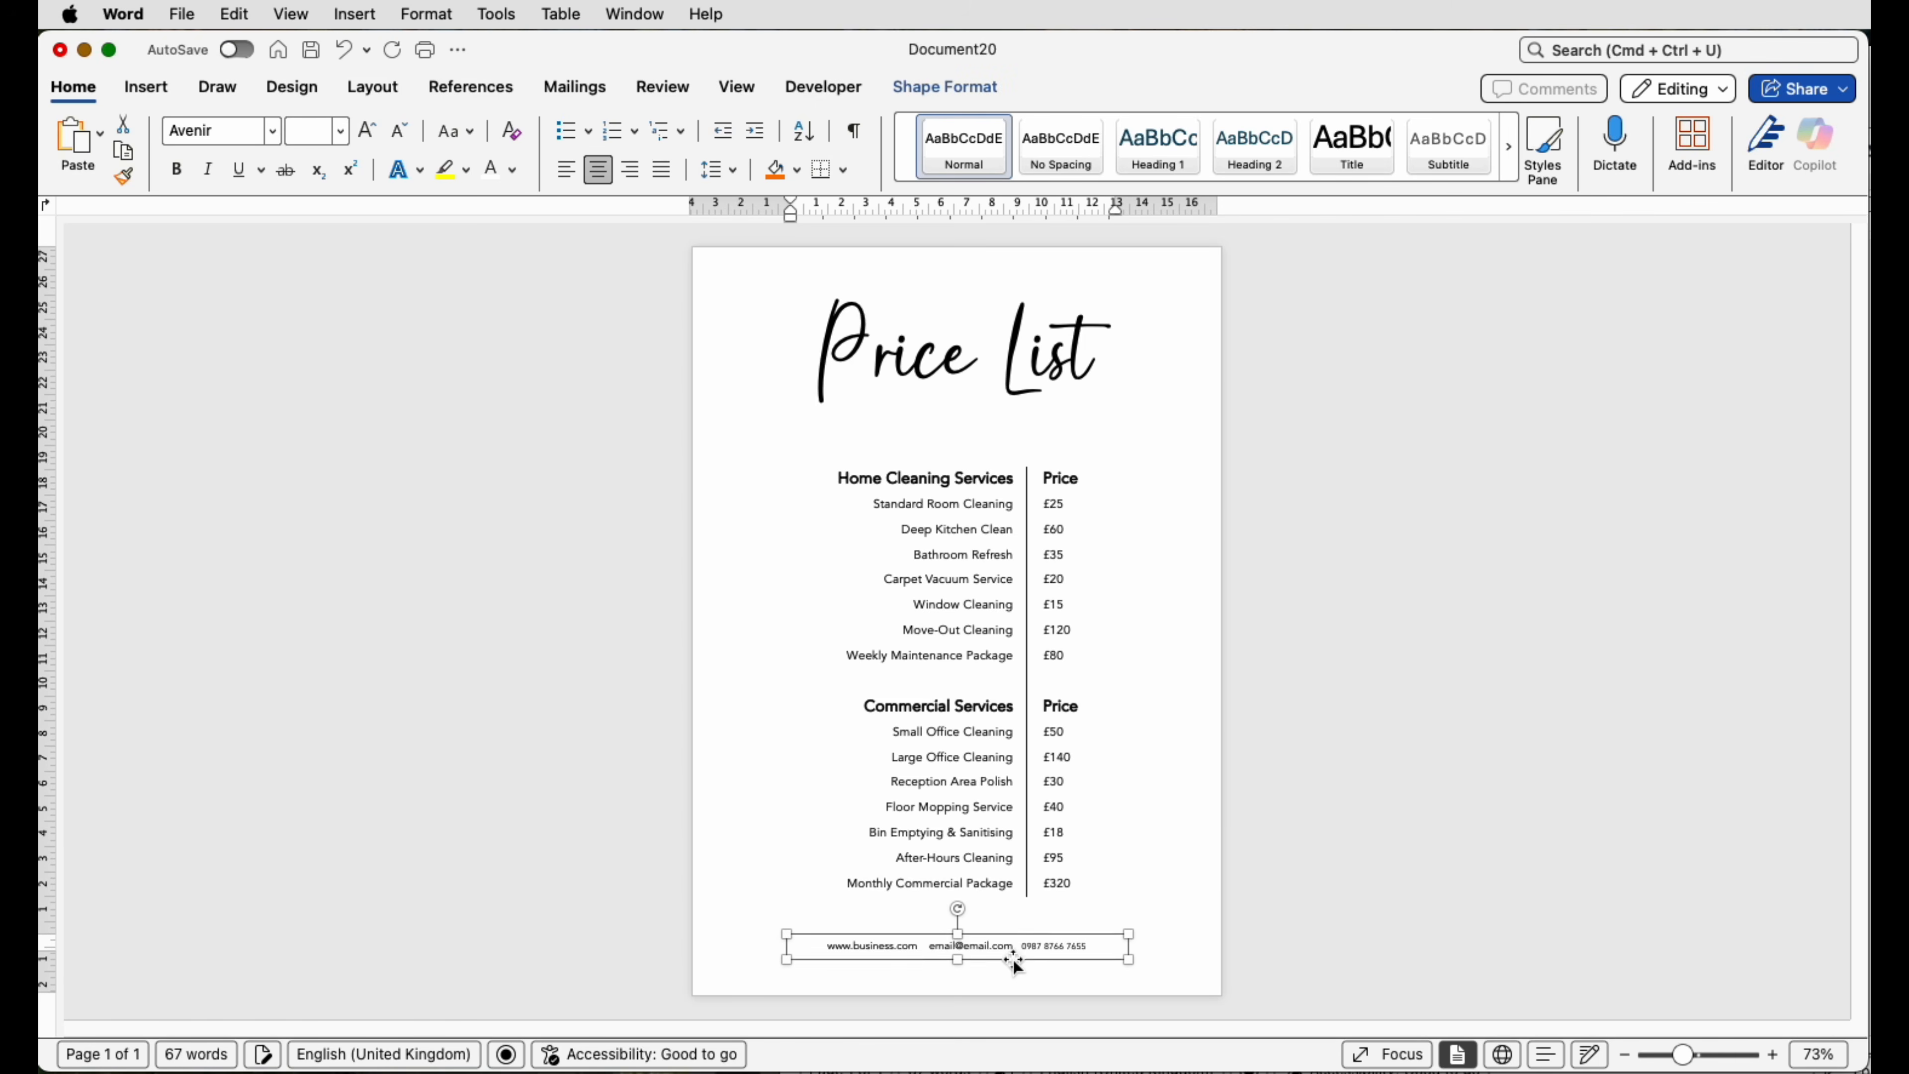
{"action": "key", "text": "Up"}
{"action": "key", "text": "Up"}
{"action": "left_click", "coordinate": [1391, 683]}
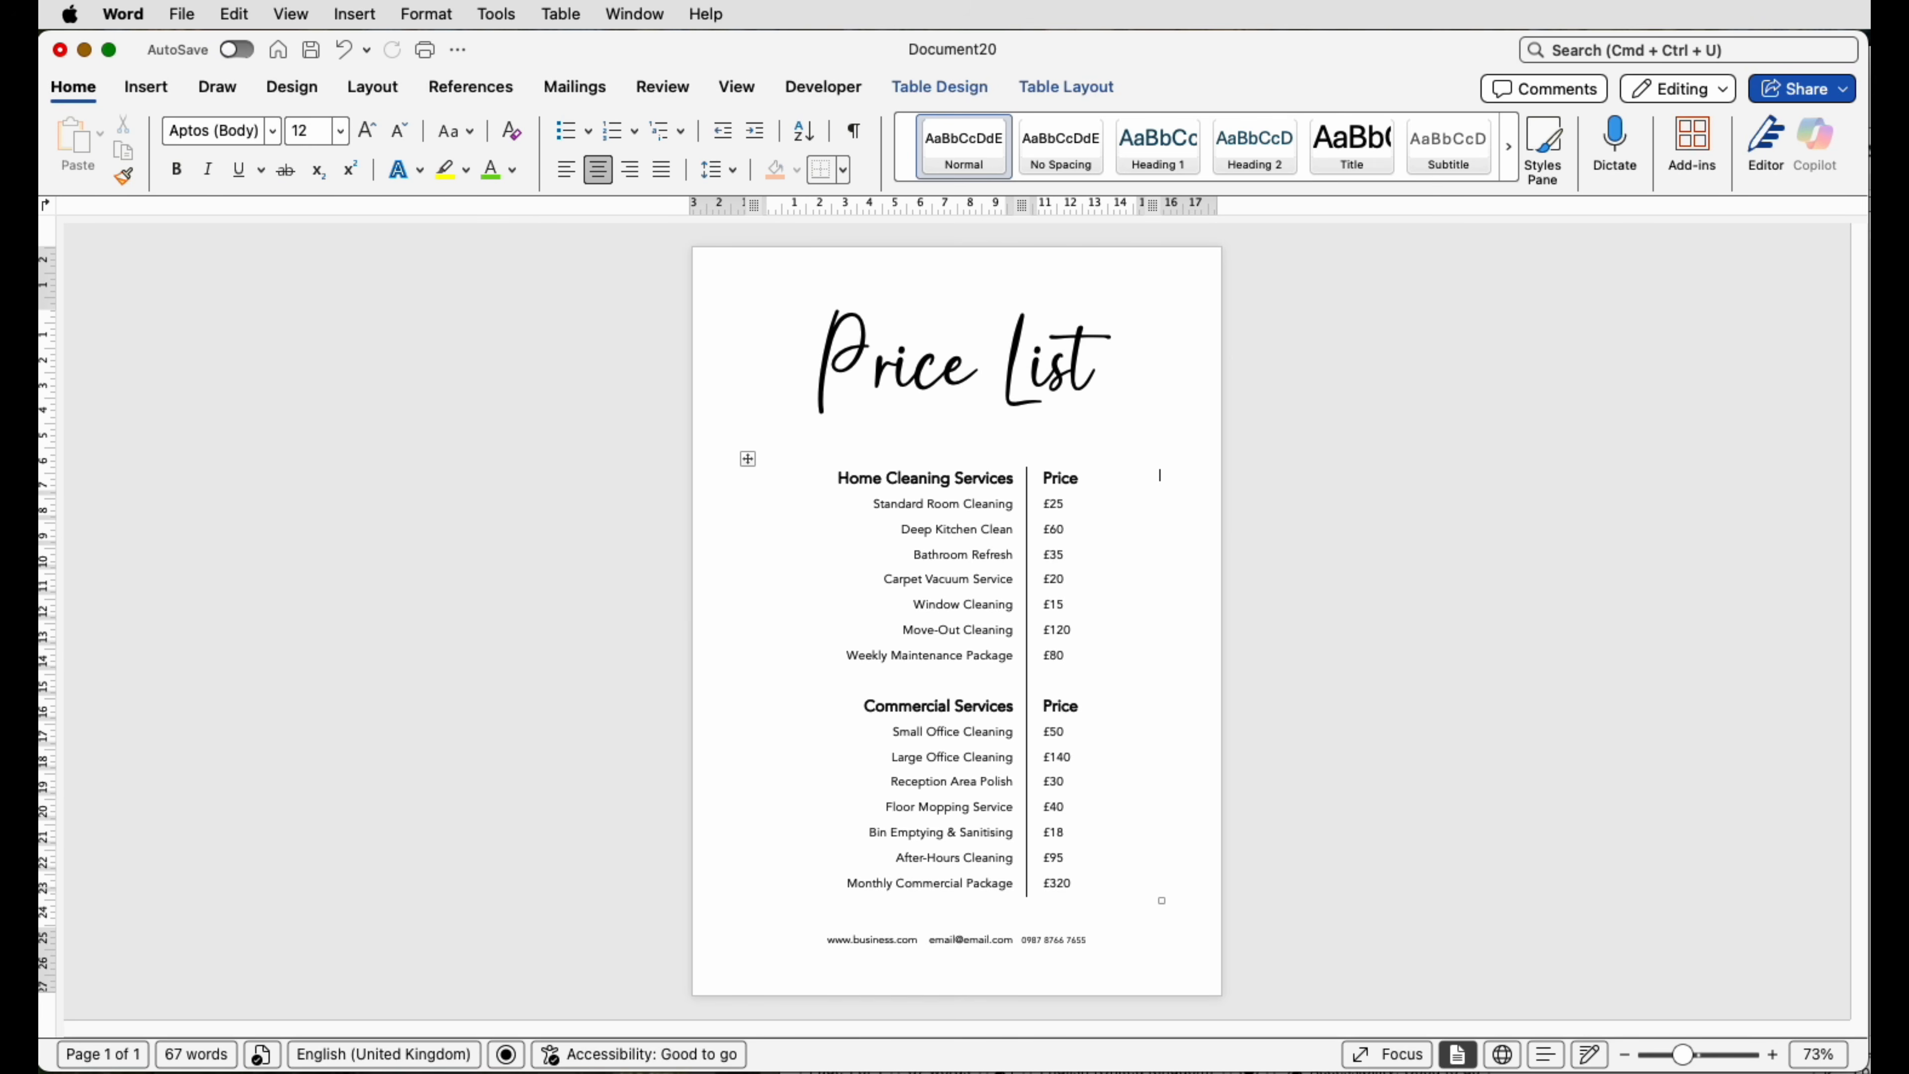
Switch to Safari with the Pixabay site open and search for "graphic backgrounds".
{"action": "key", "text": "super+Tab"}
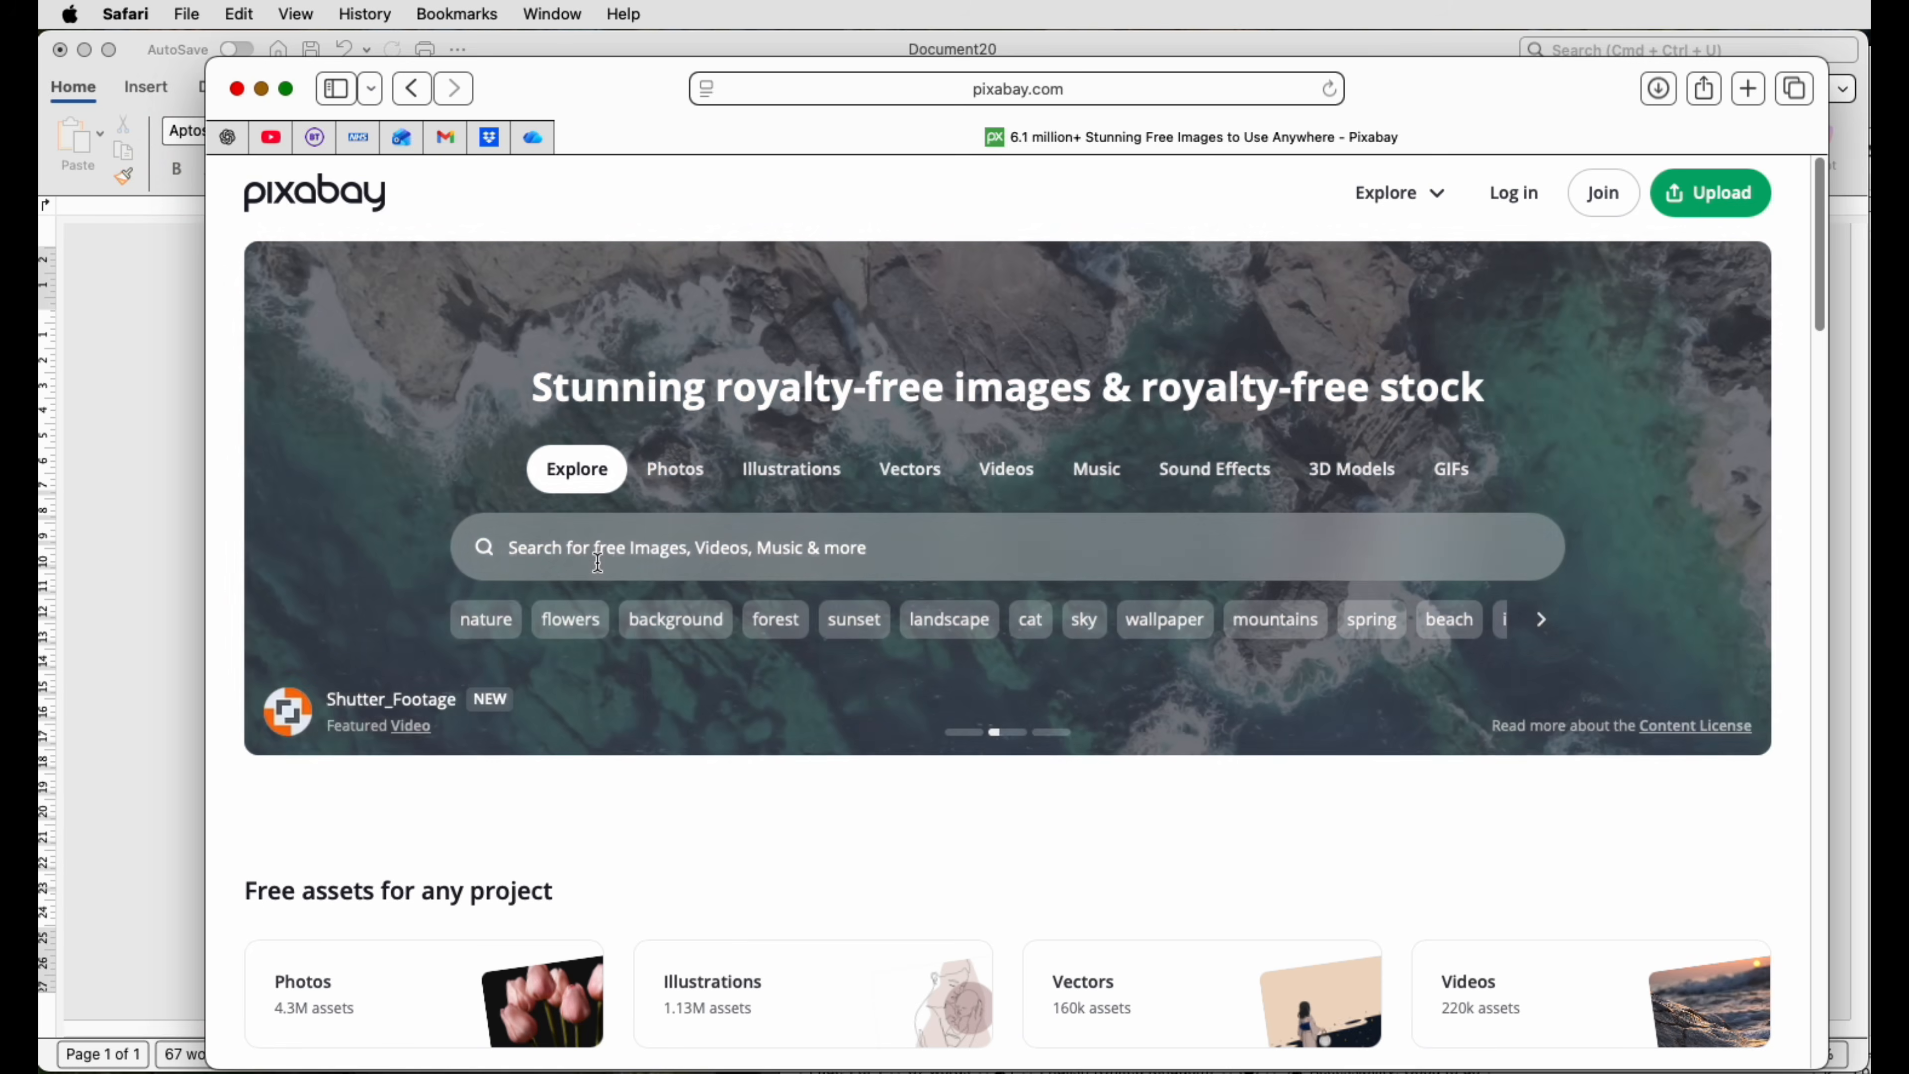
{"action": "left_click", "coordinate": [600, 555]}
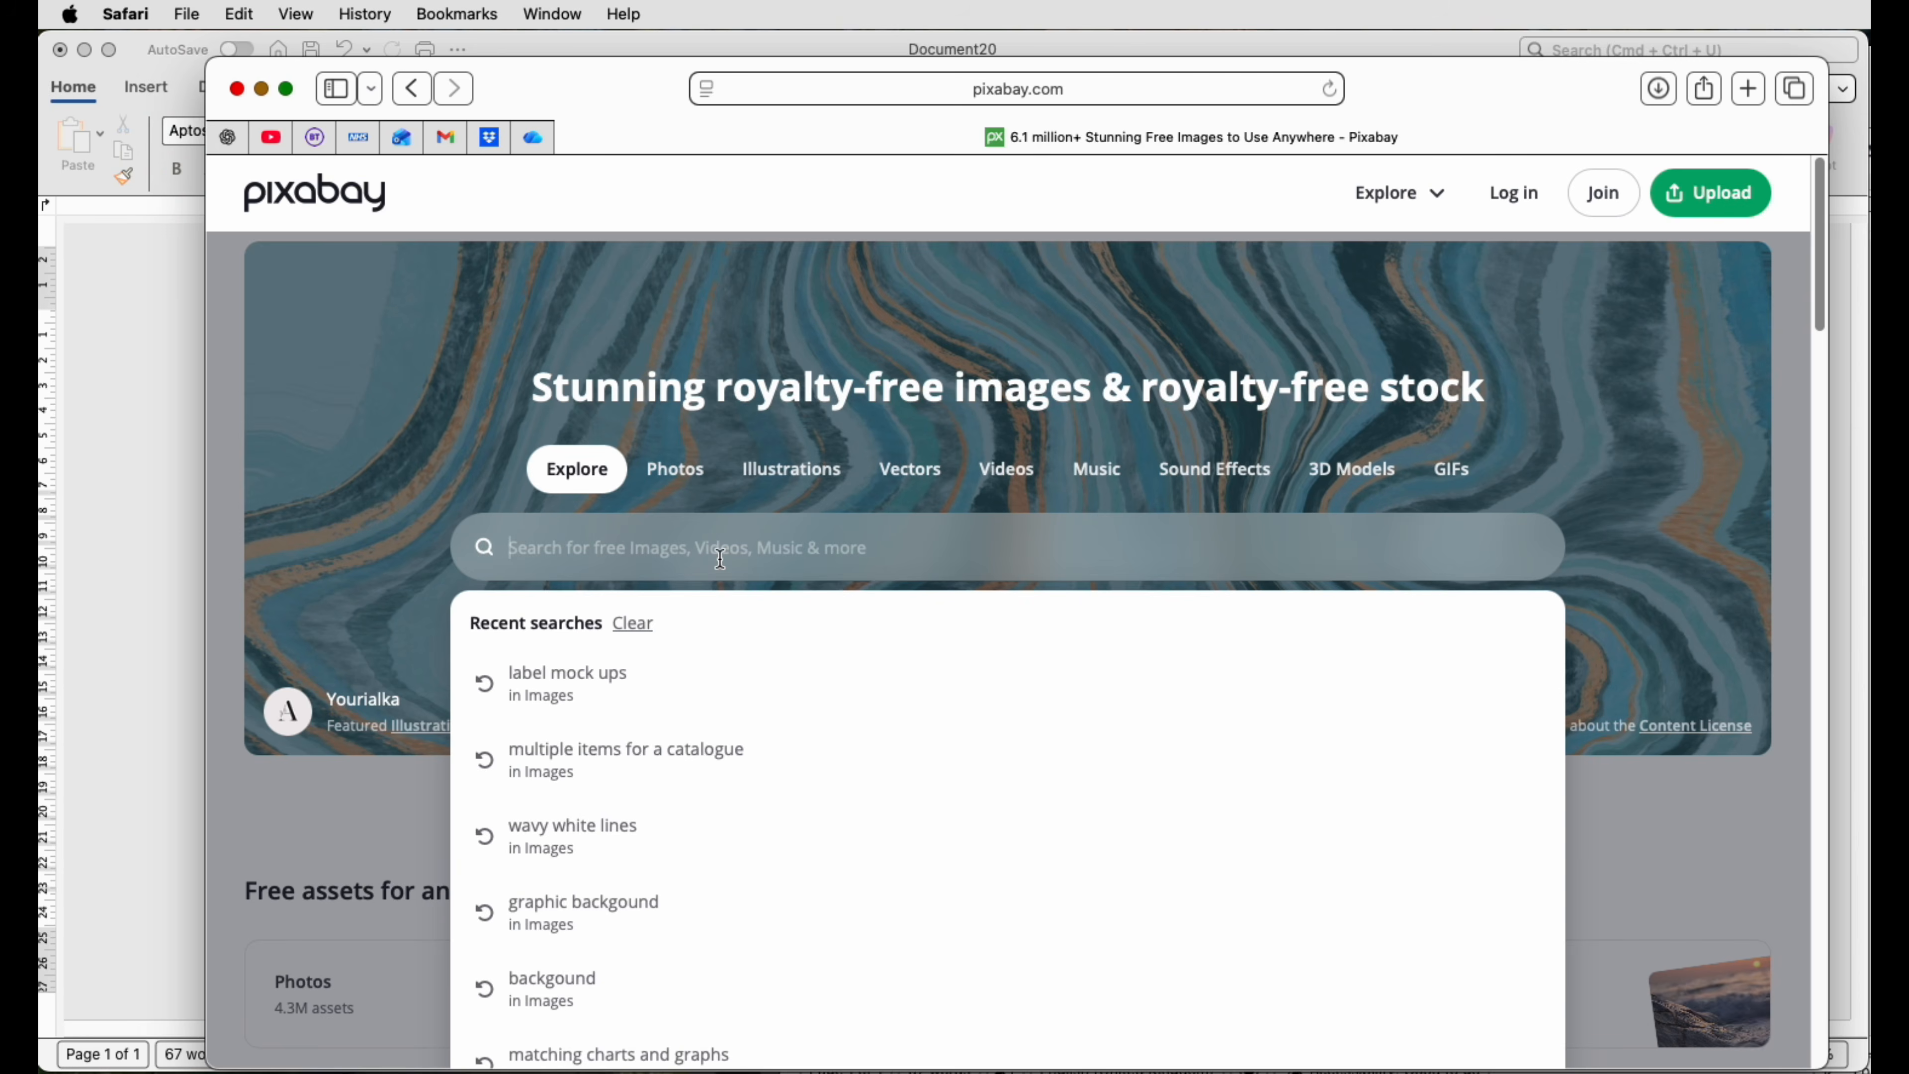
{"action": "type", "text": "grap"}
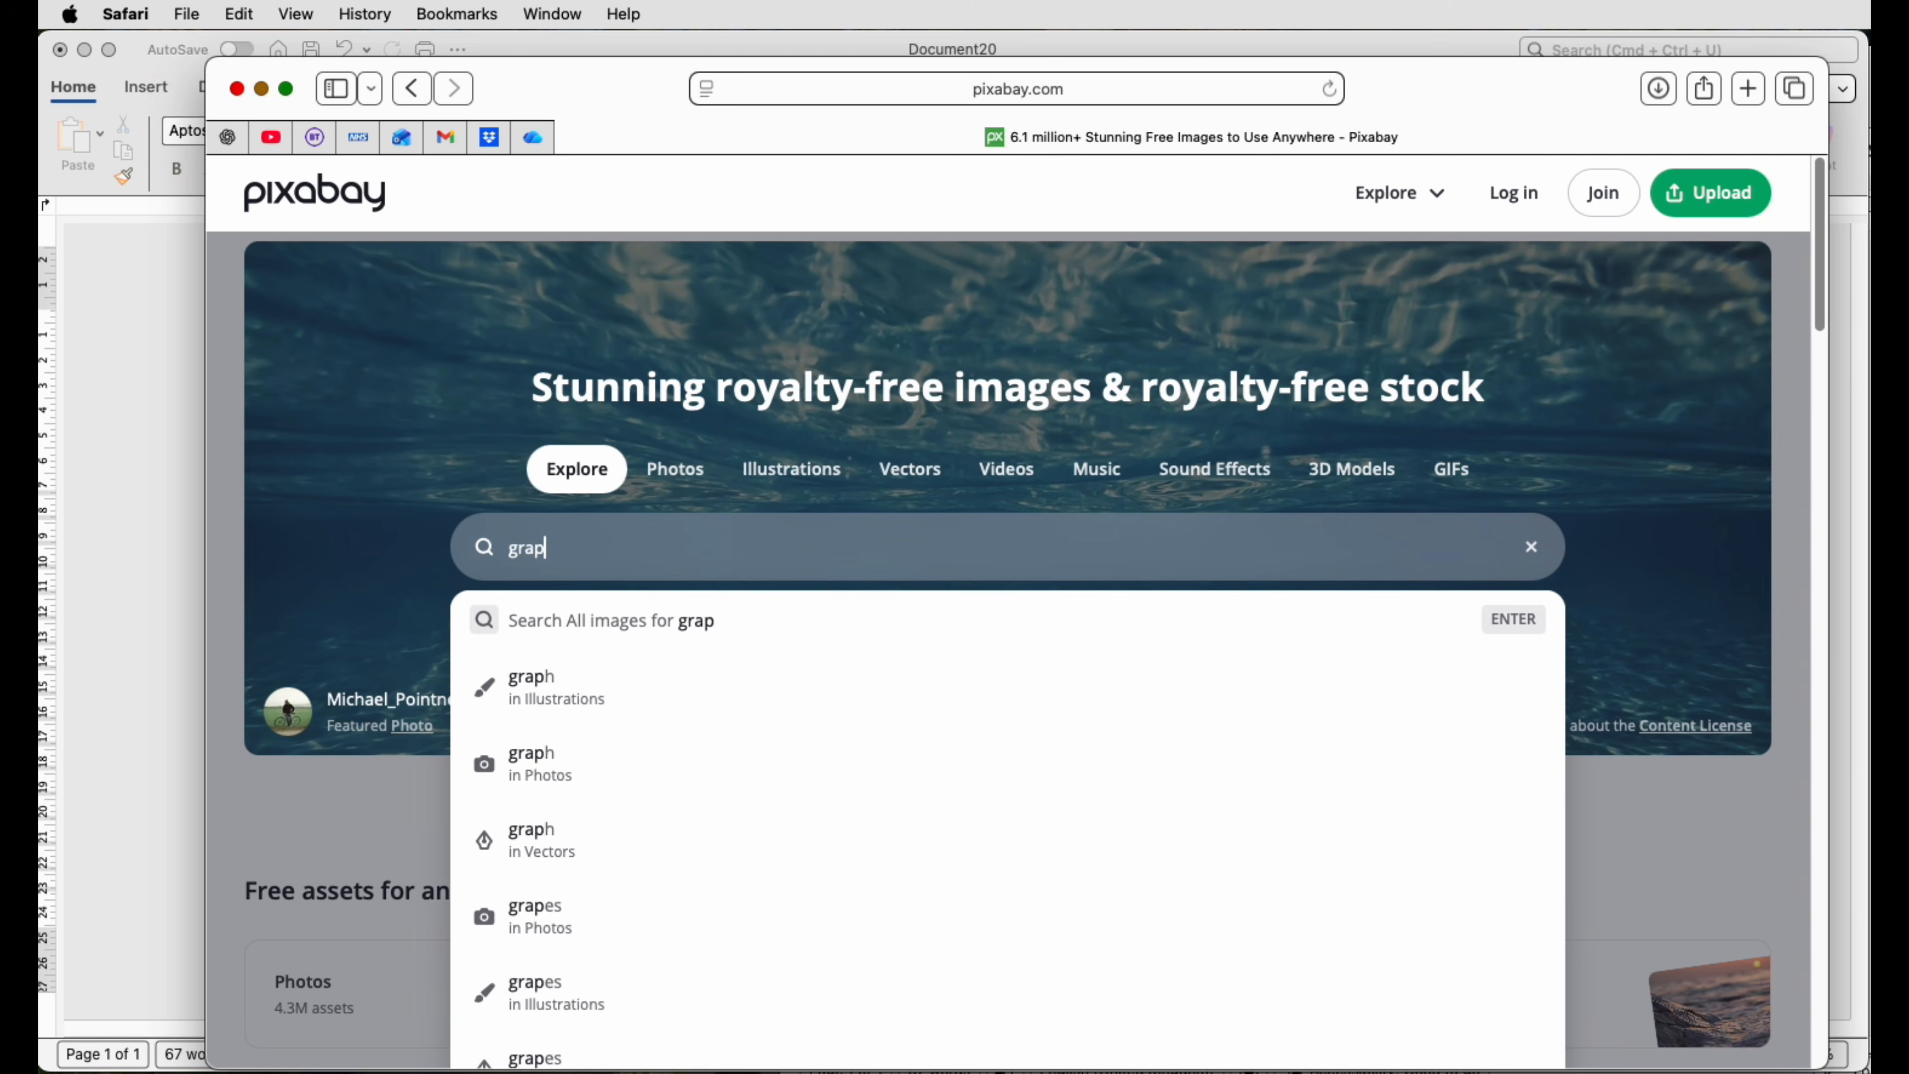
{"action": "type", "text": "hic backg"}
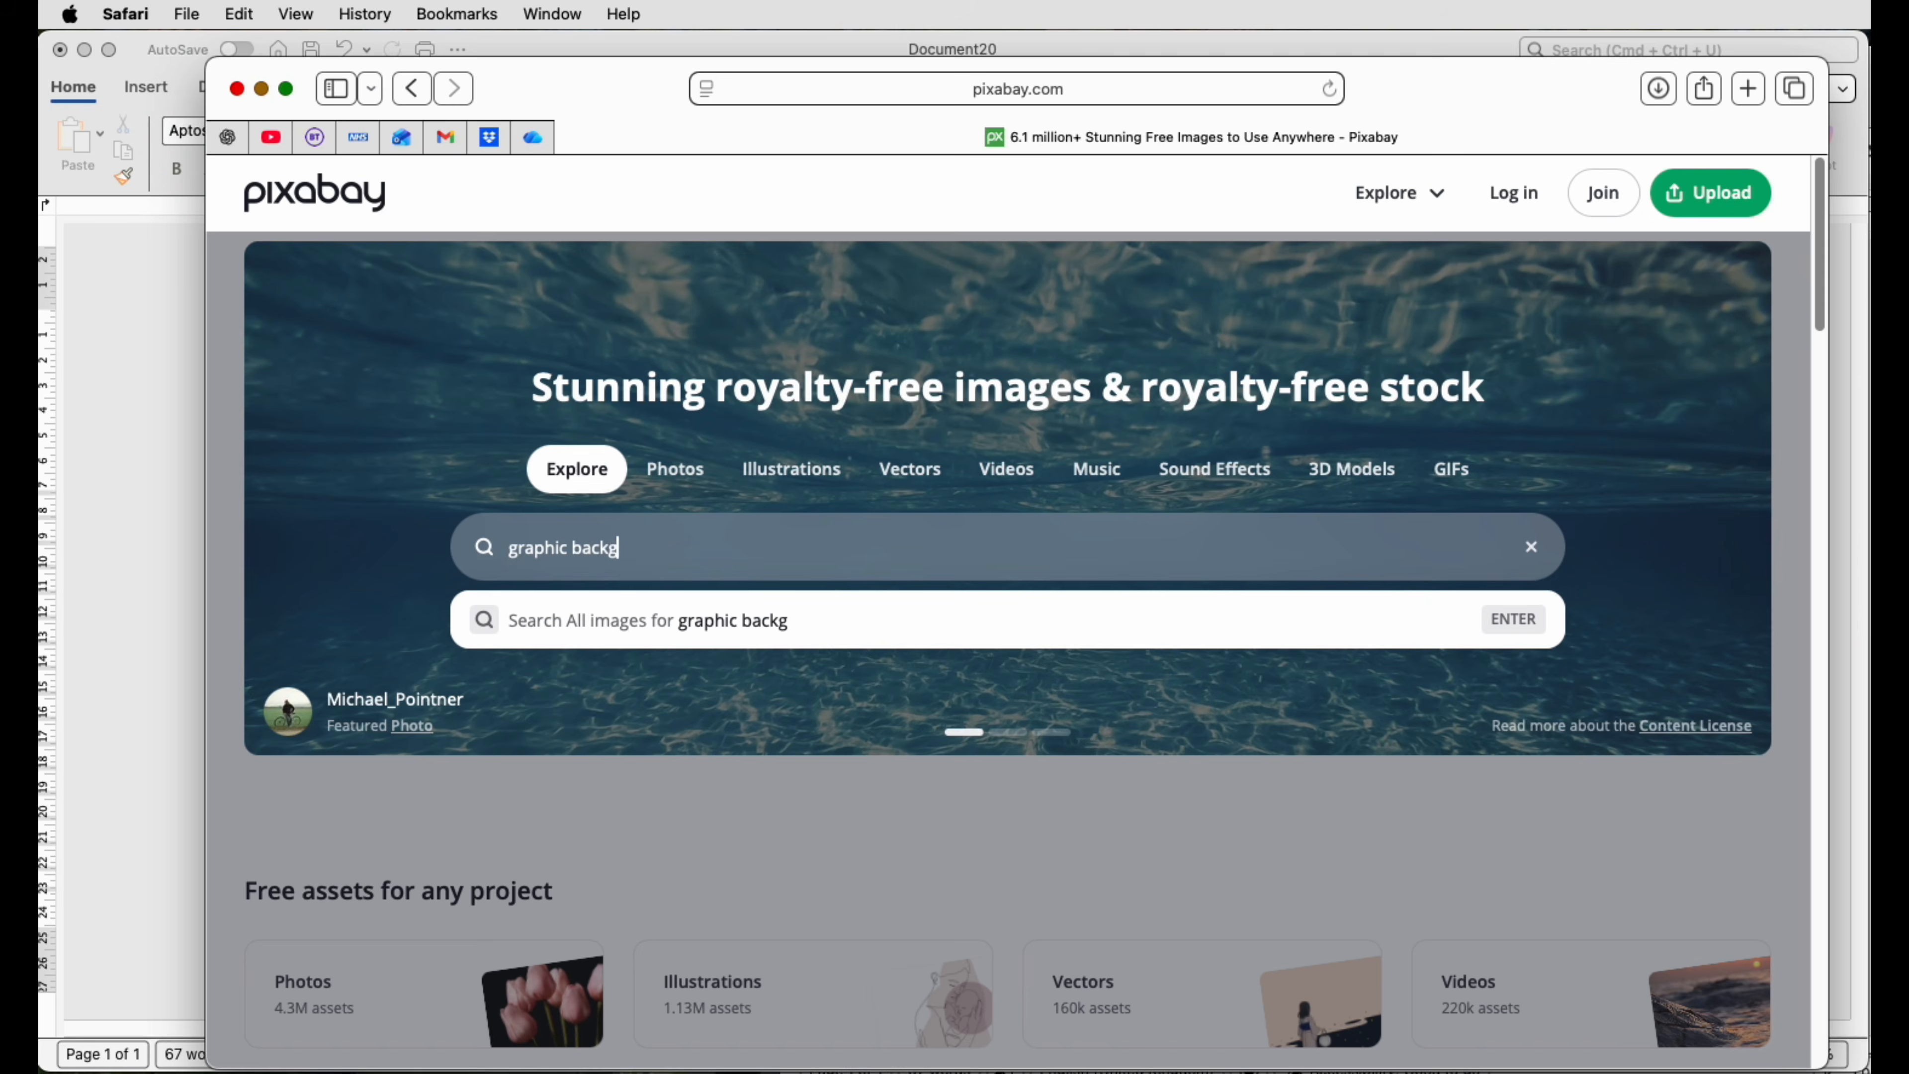
{"action": "type", "text": "rounds"}
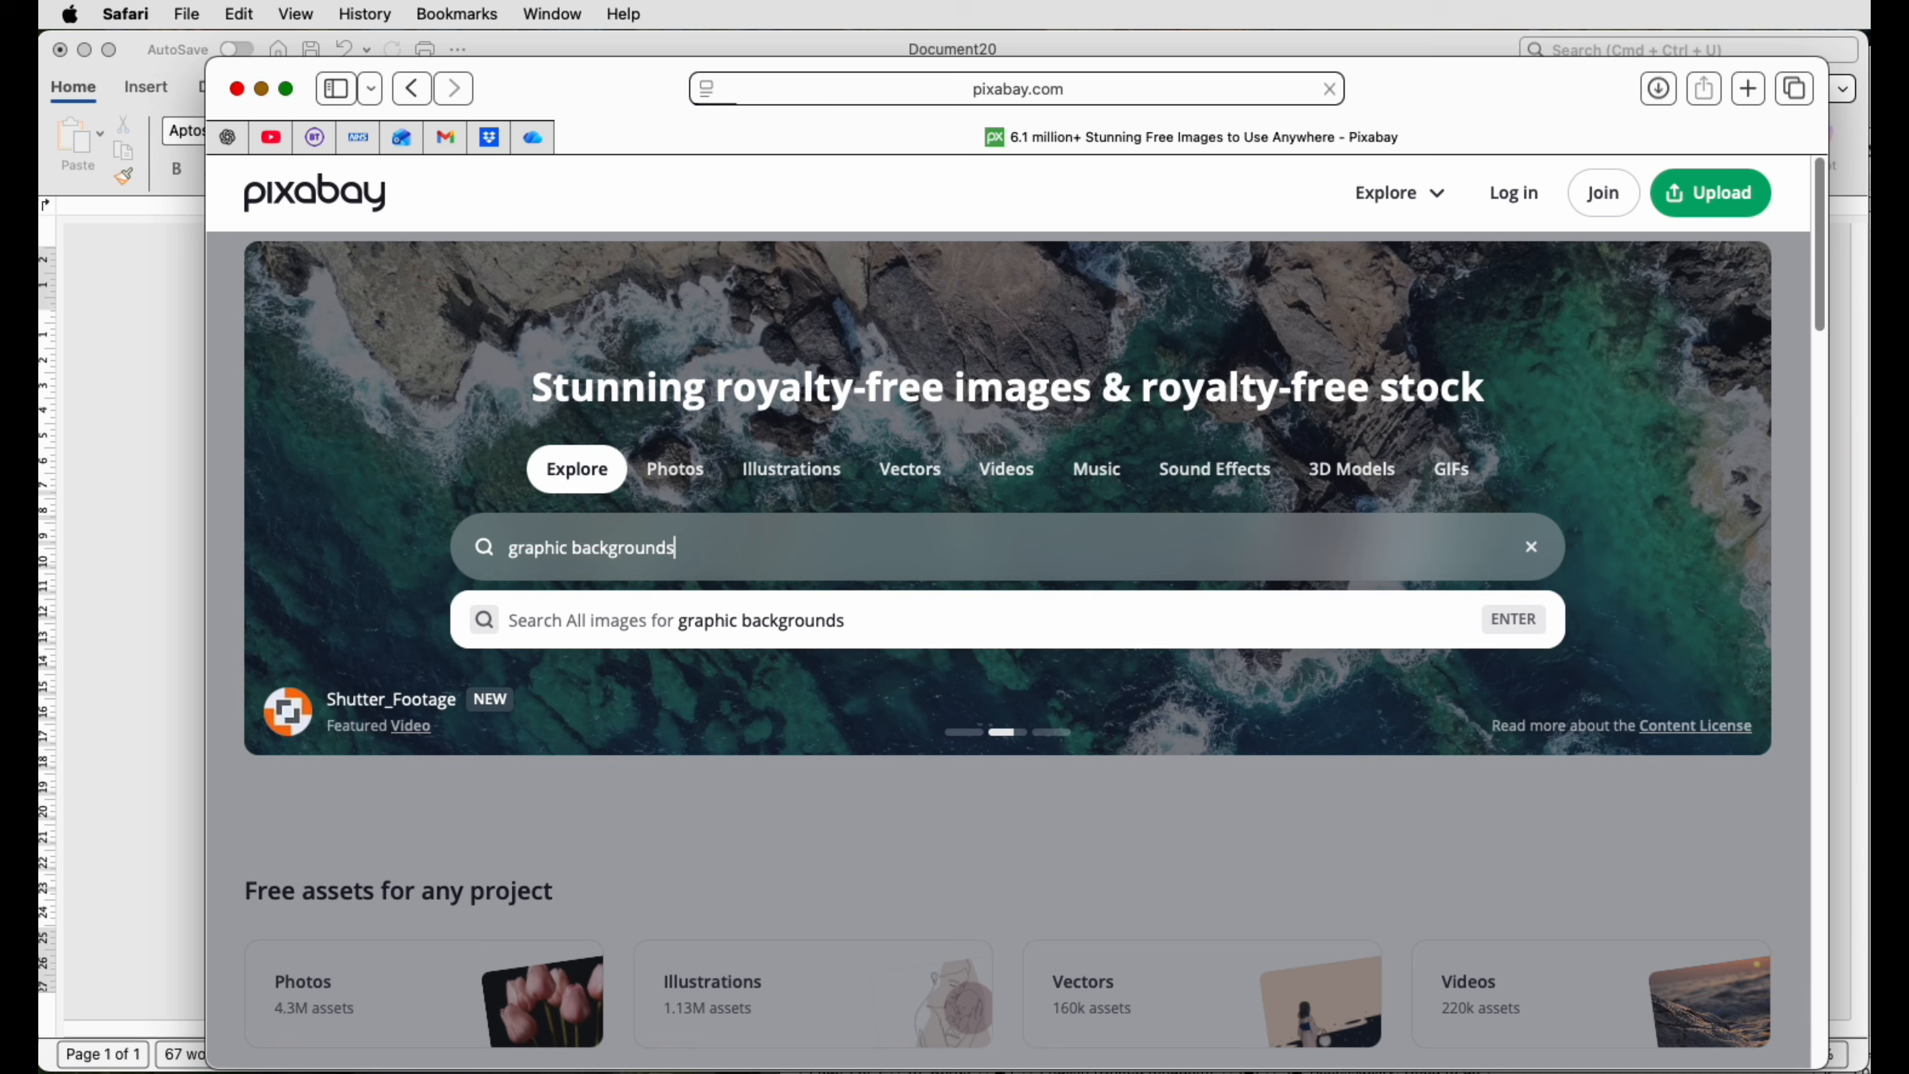
{"action": "key", "text": "Return"}
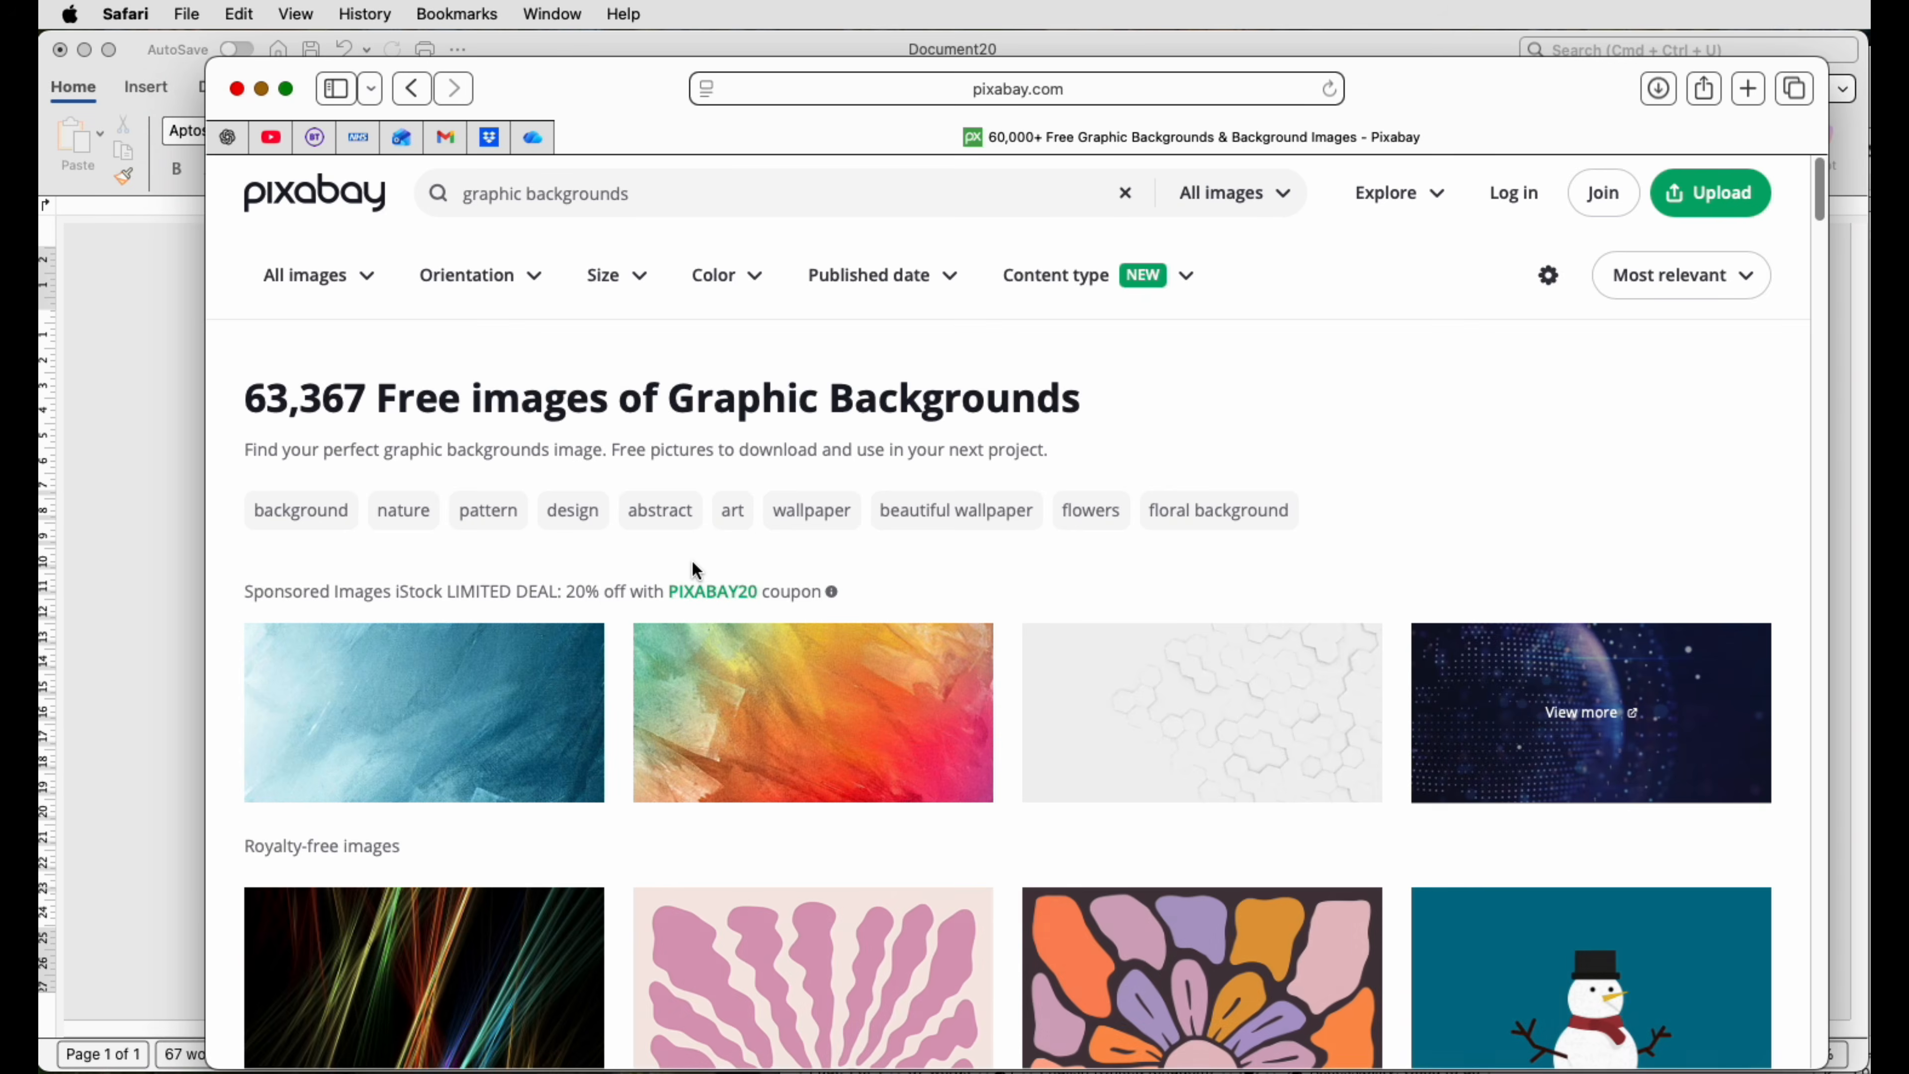
Look through the graphic backgrounds results and broaden the image search to "backgrounds".
{"action": "scroll", "coordinate": [692, 561], "scroll_direction": "down", "scroll_amount": 5}
{"action": "scroll", "coordinate": [692, 561], "scroll_direction": "down", "scroll_amount": 1}
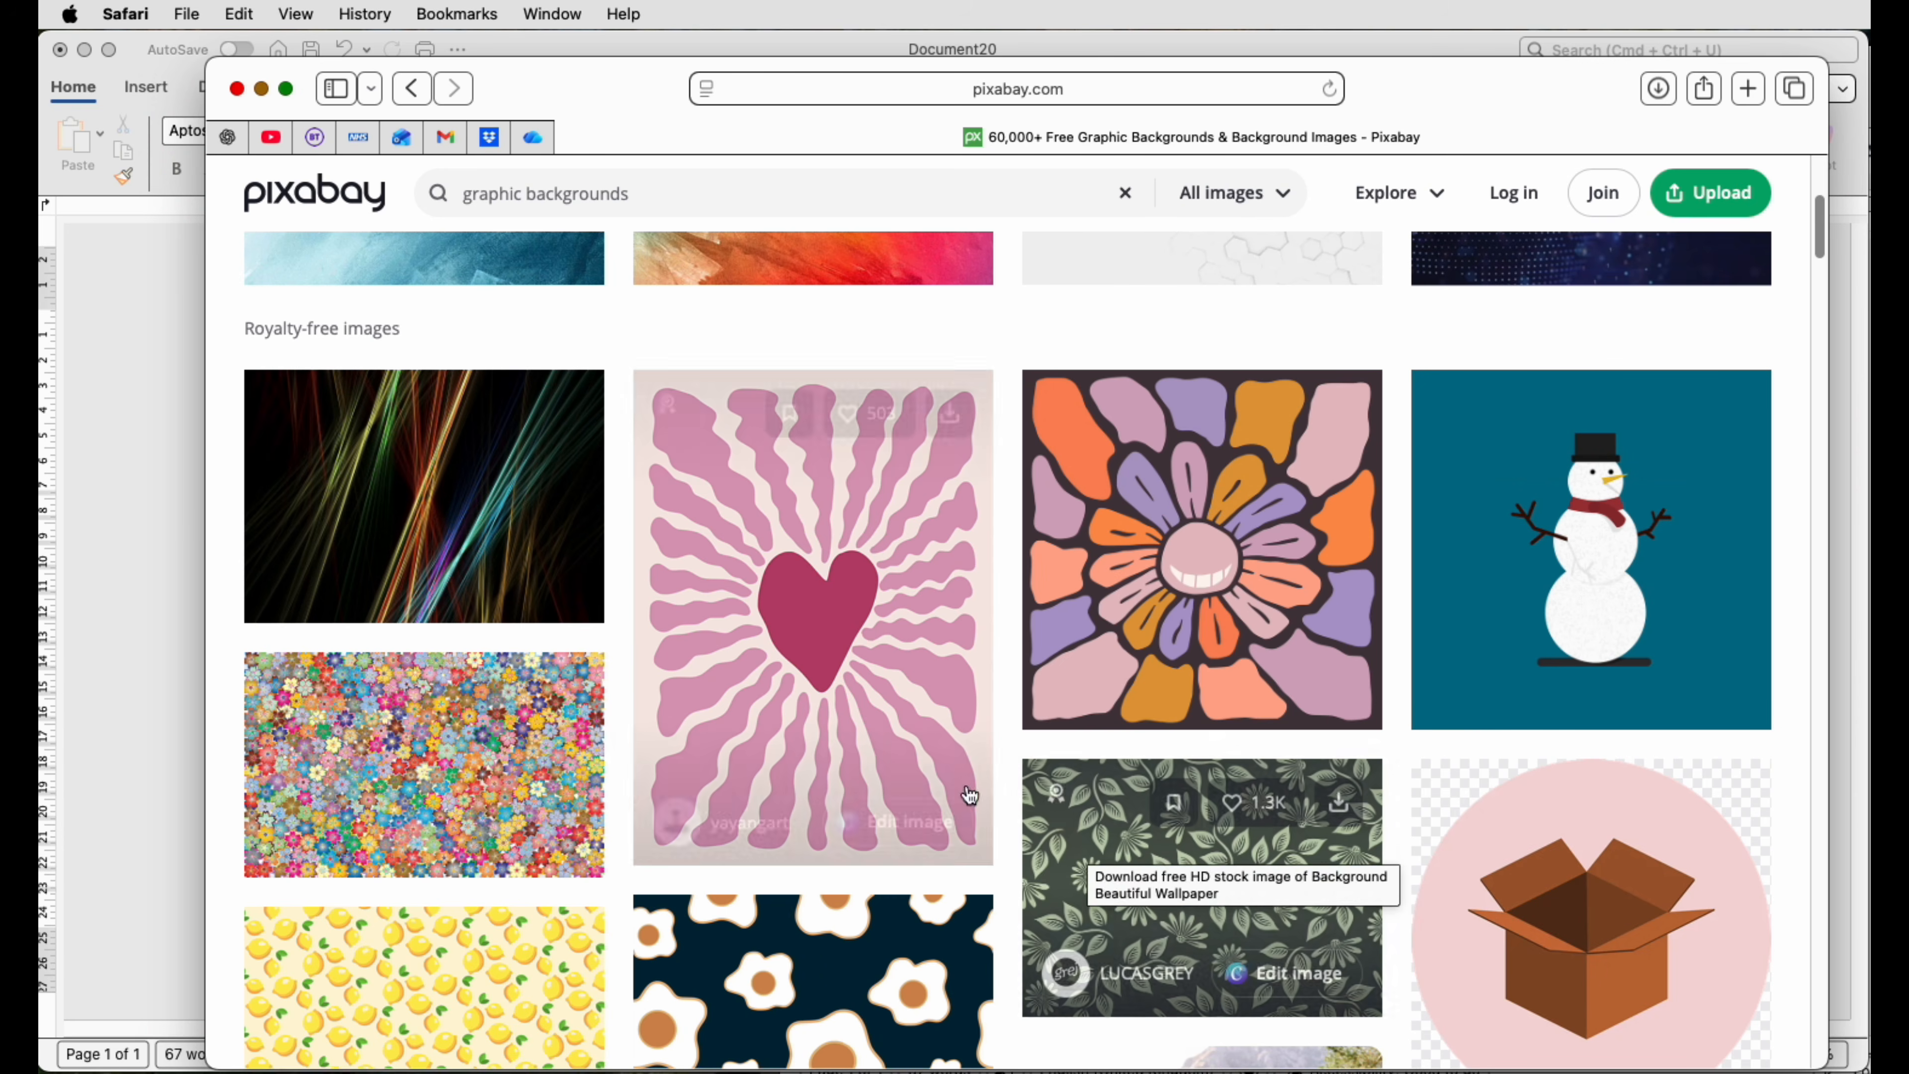
{"action": "scroll", "coordinate": [627, 777], "scroll_direction": "down", "scroll_amount": 15}
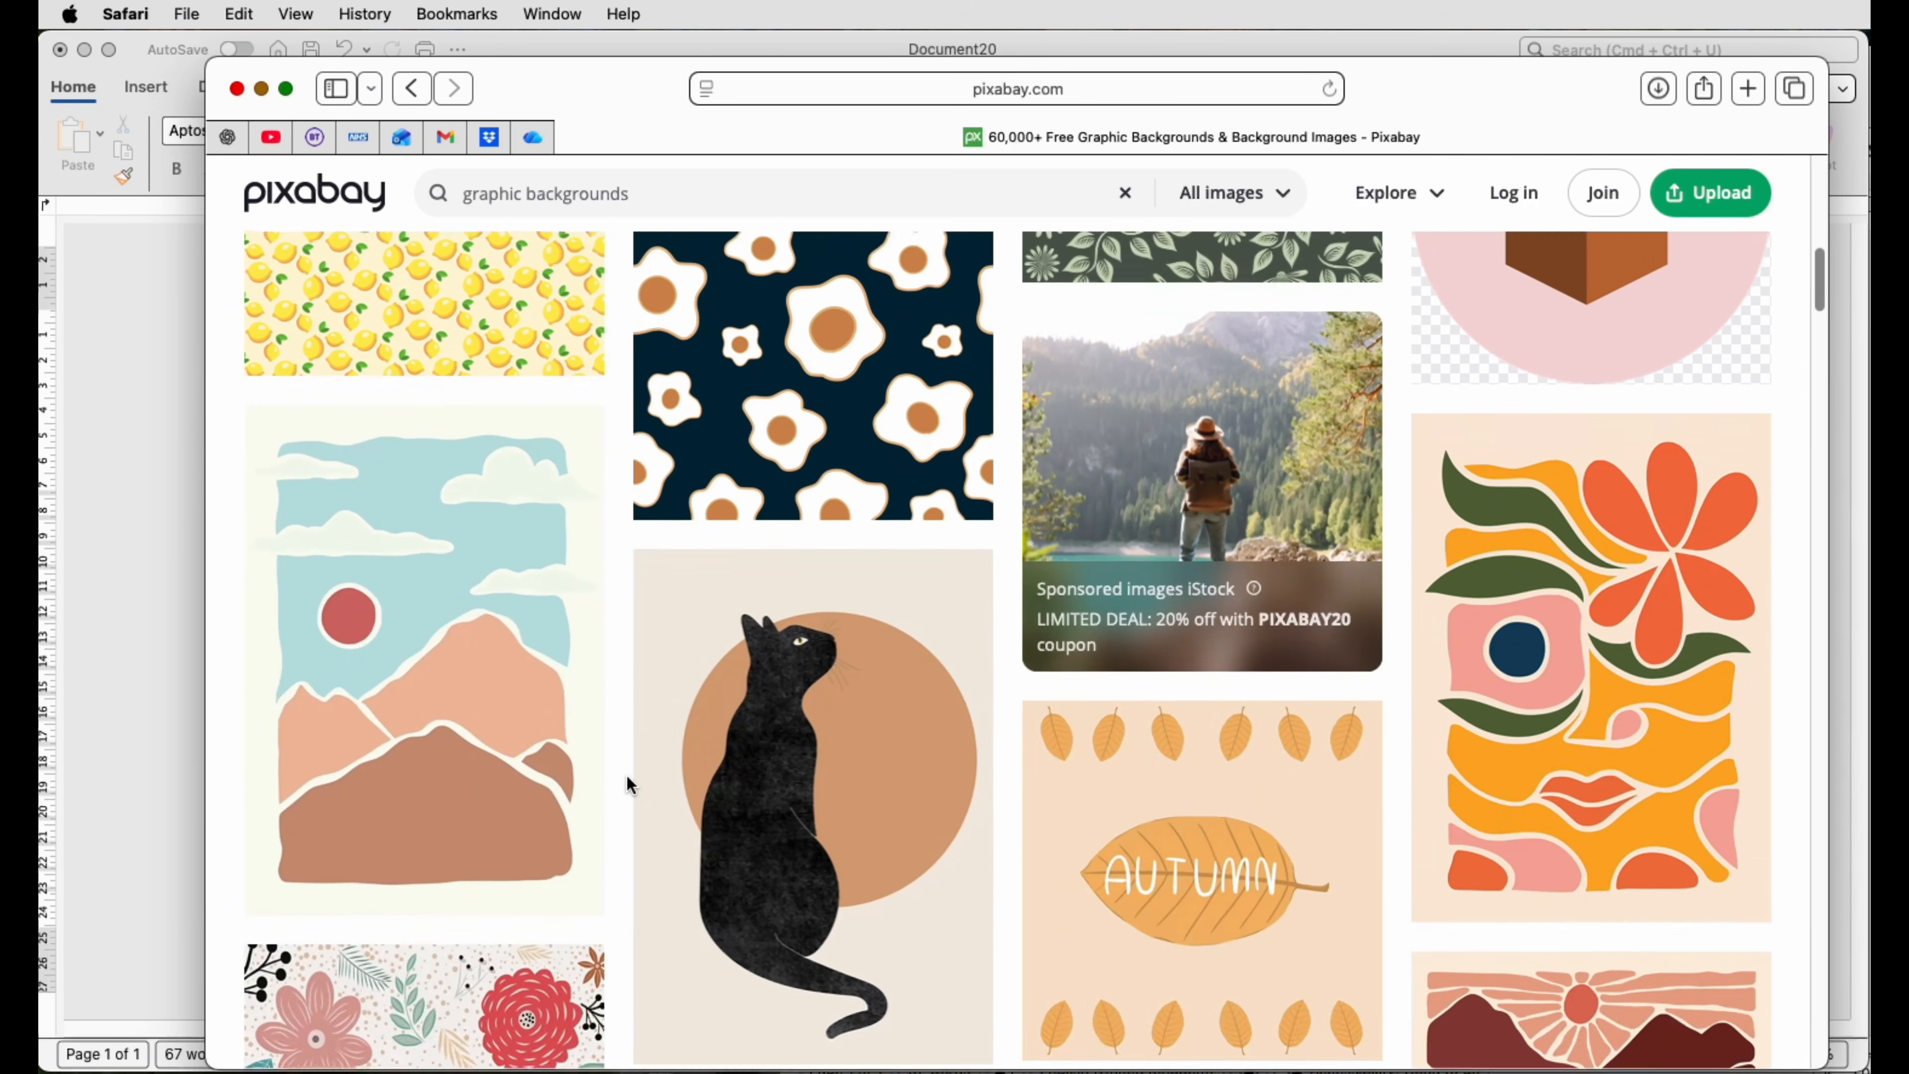
{"action": "scroll", "coordinate": [626, 775], "scroll_direction": "down", "scroll_amount": 15}
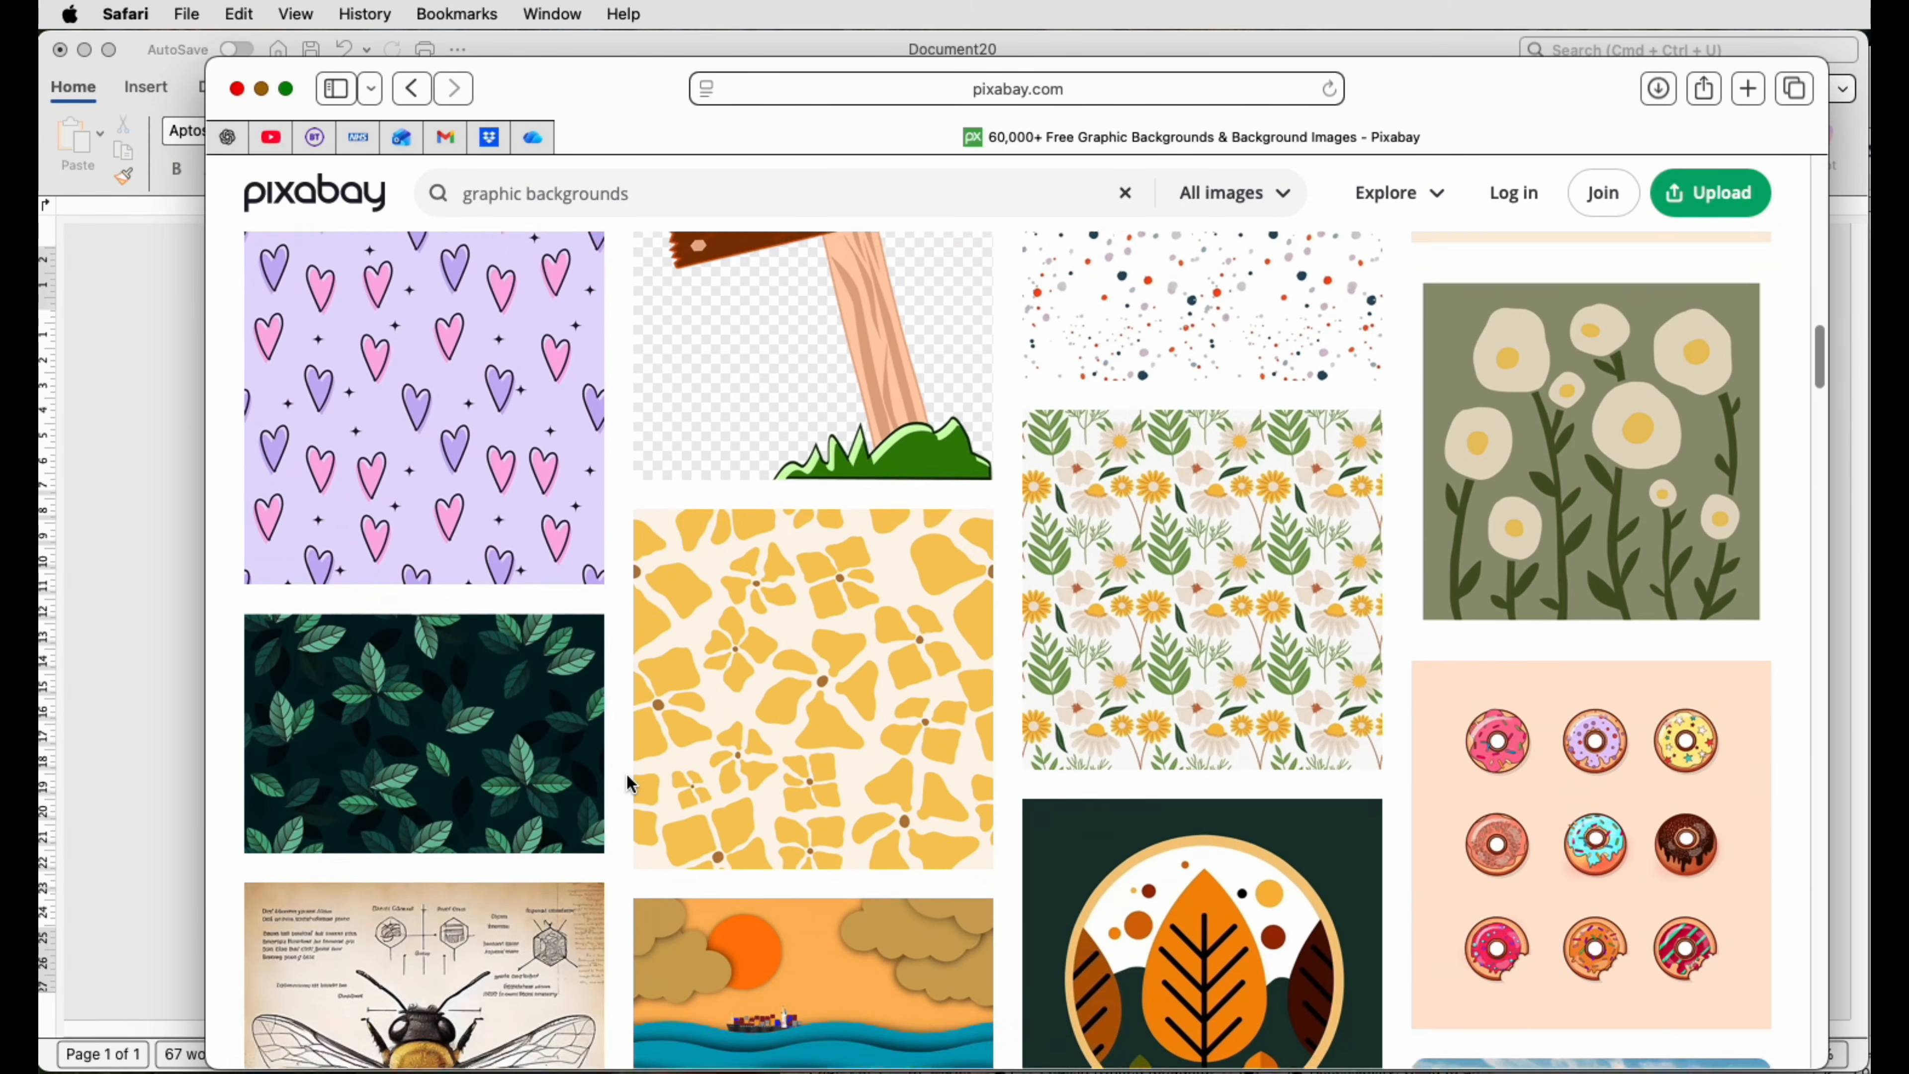
{"action": "scroll", "coordinate": [626, 774], "scroll_direction": "down", "scroll_amount": 15}
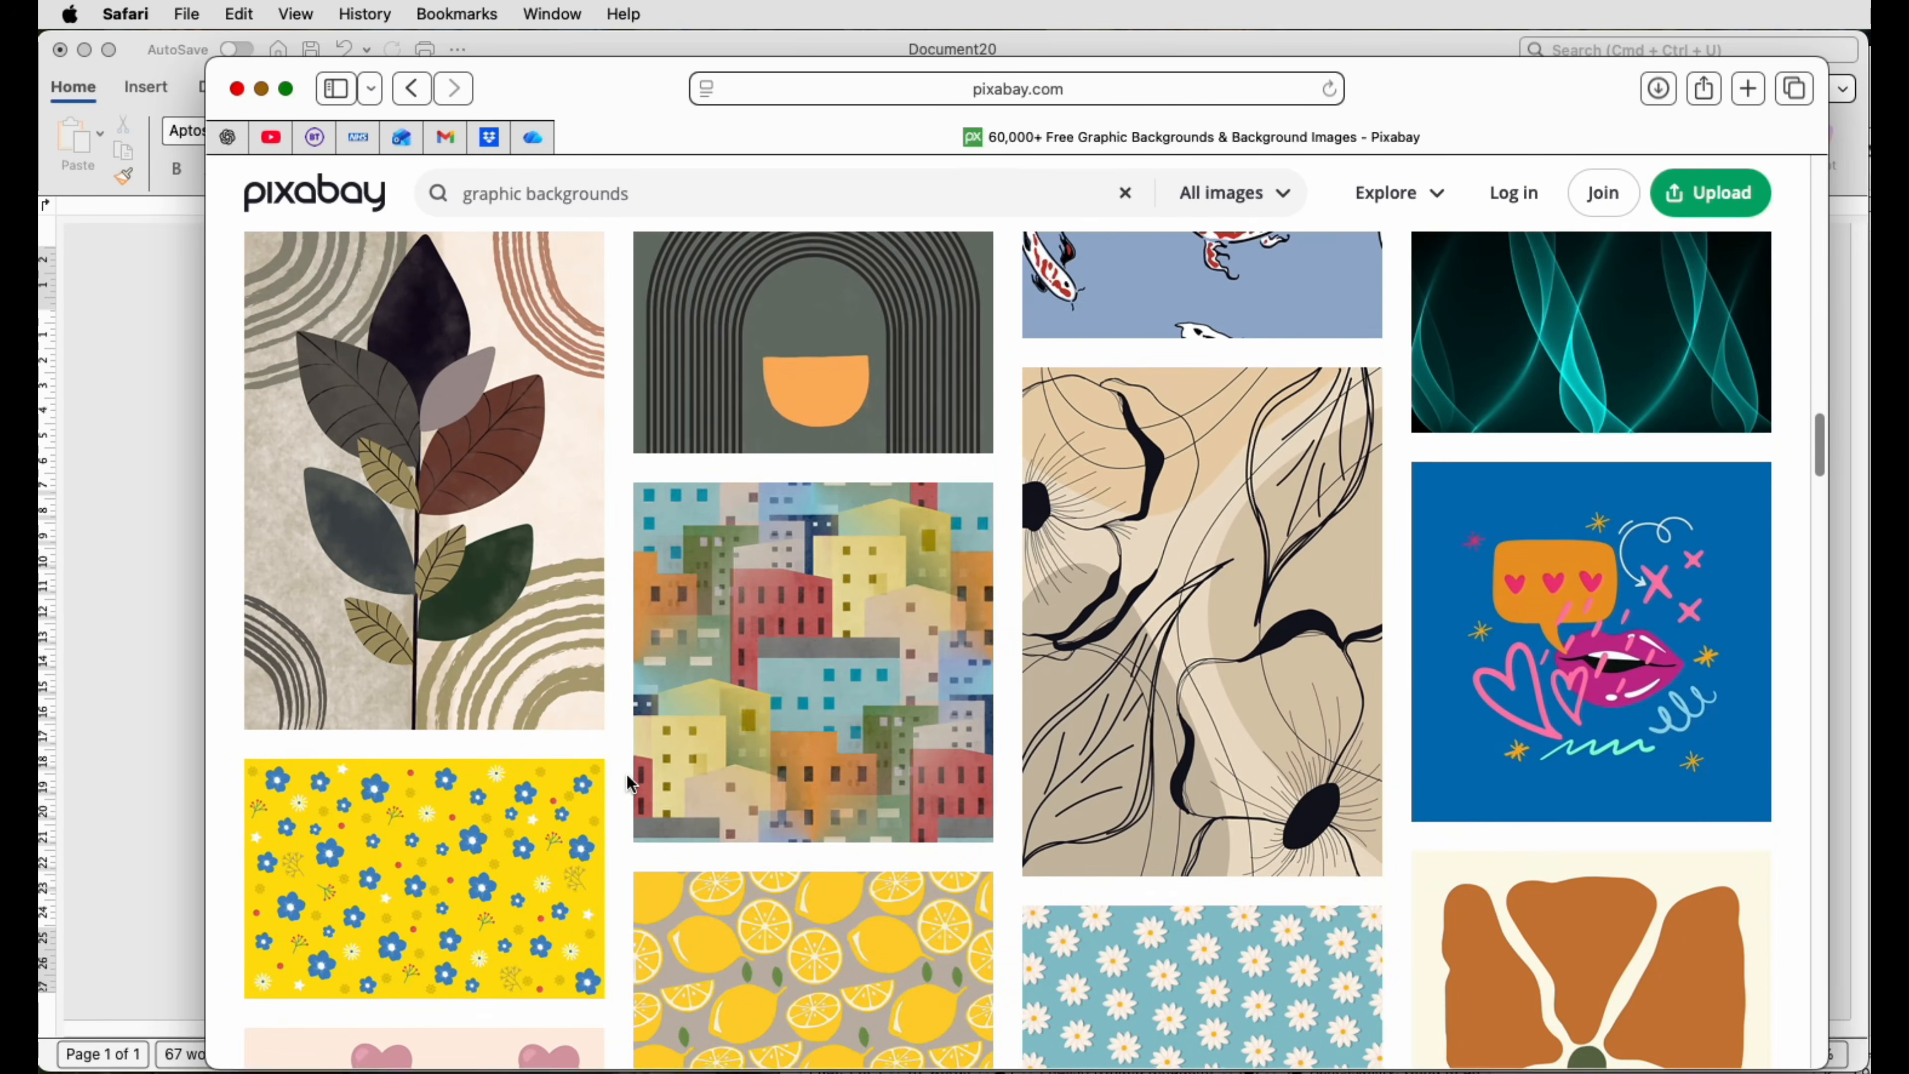
{"action": "scroll", "coordinate": [626, 774], "scroll_direction": "down", "scroll_amount": 10}
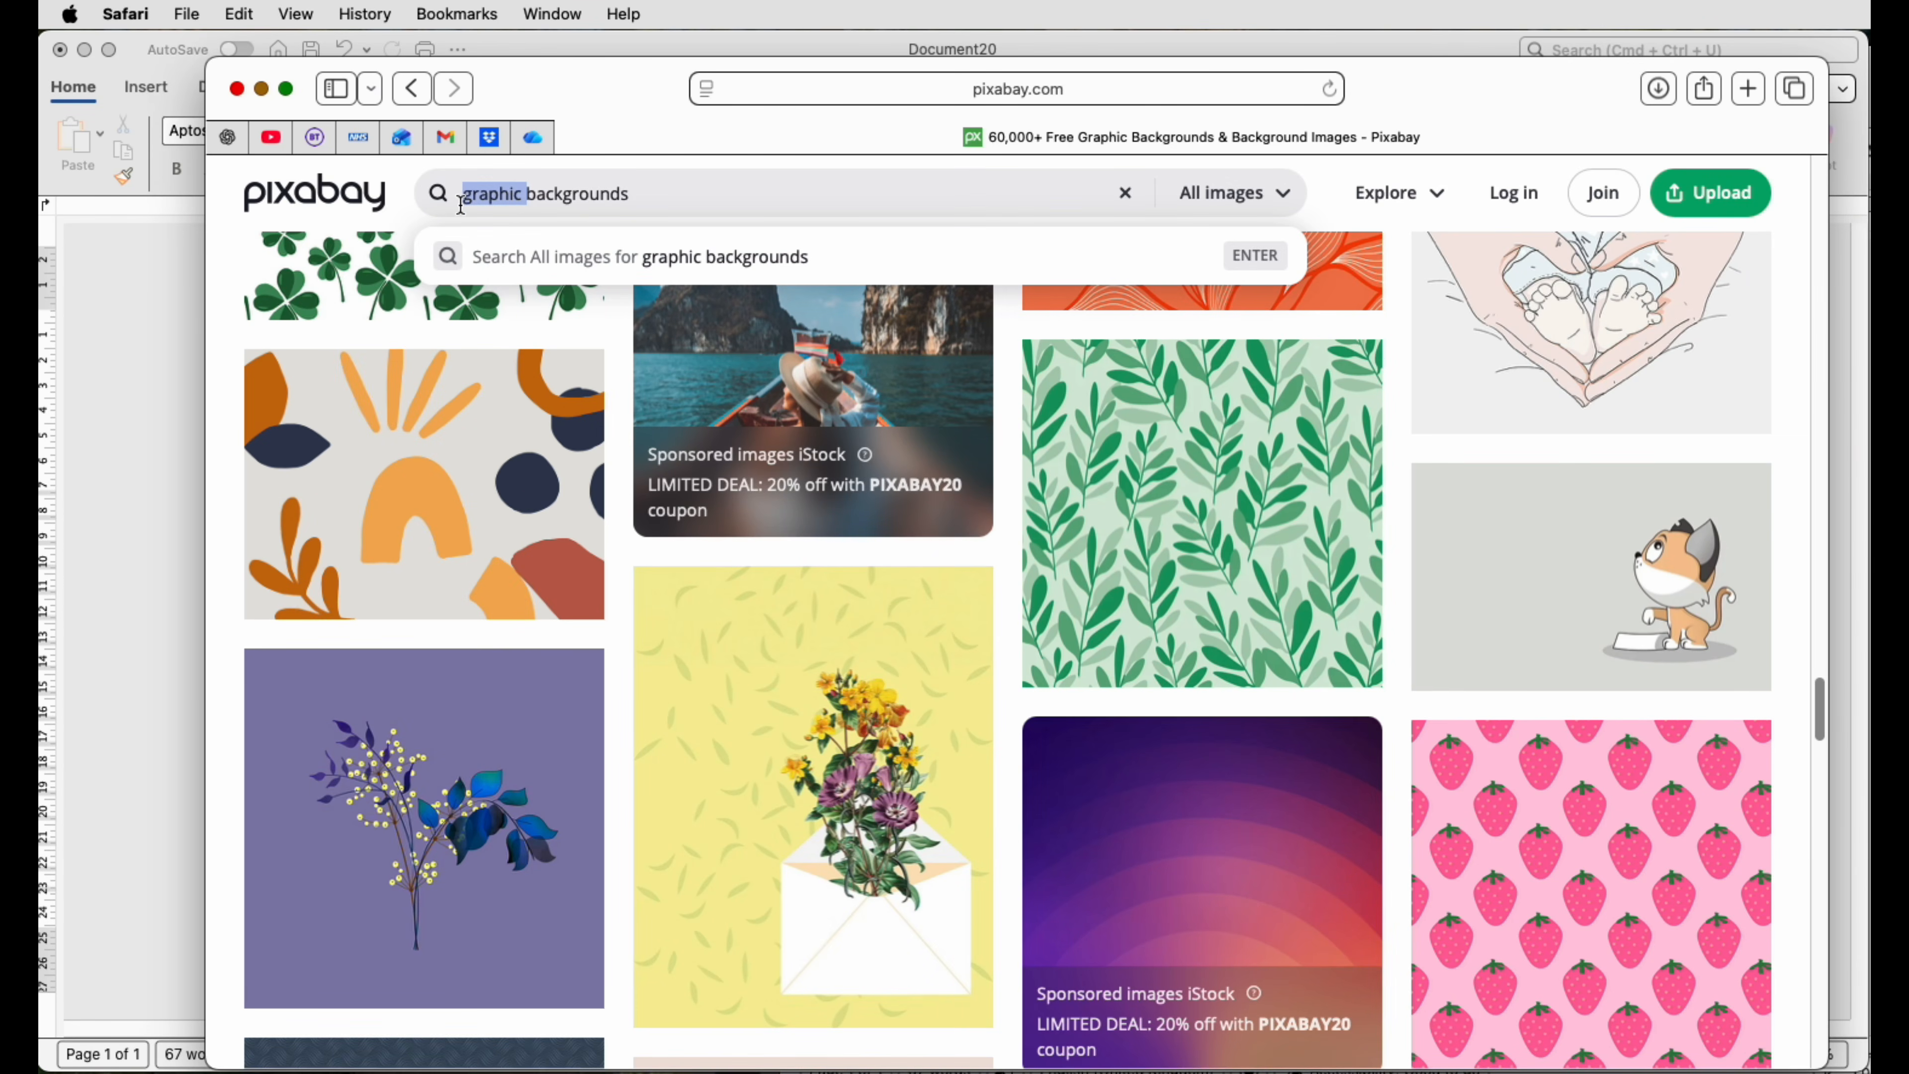
{"action": "key", "text": "BackSpace"}
{"action": "key", "text": "Return"}
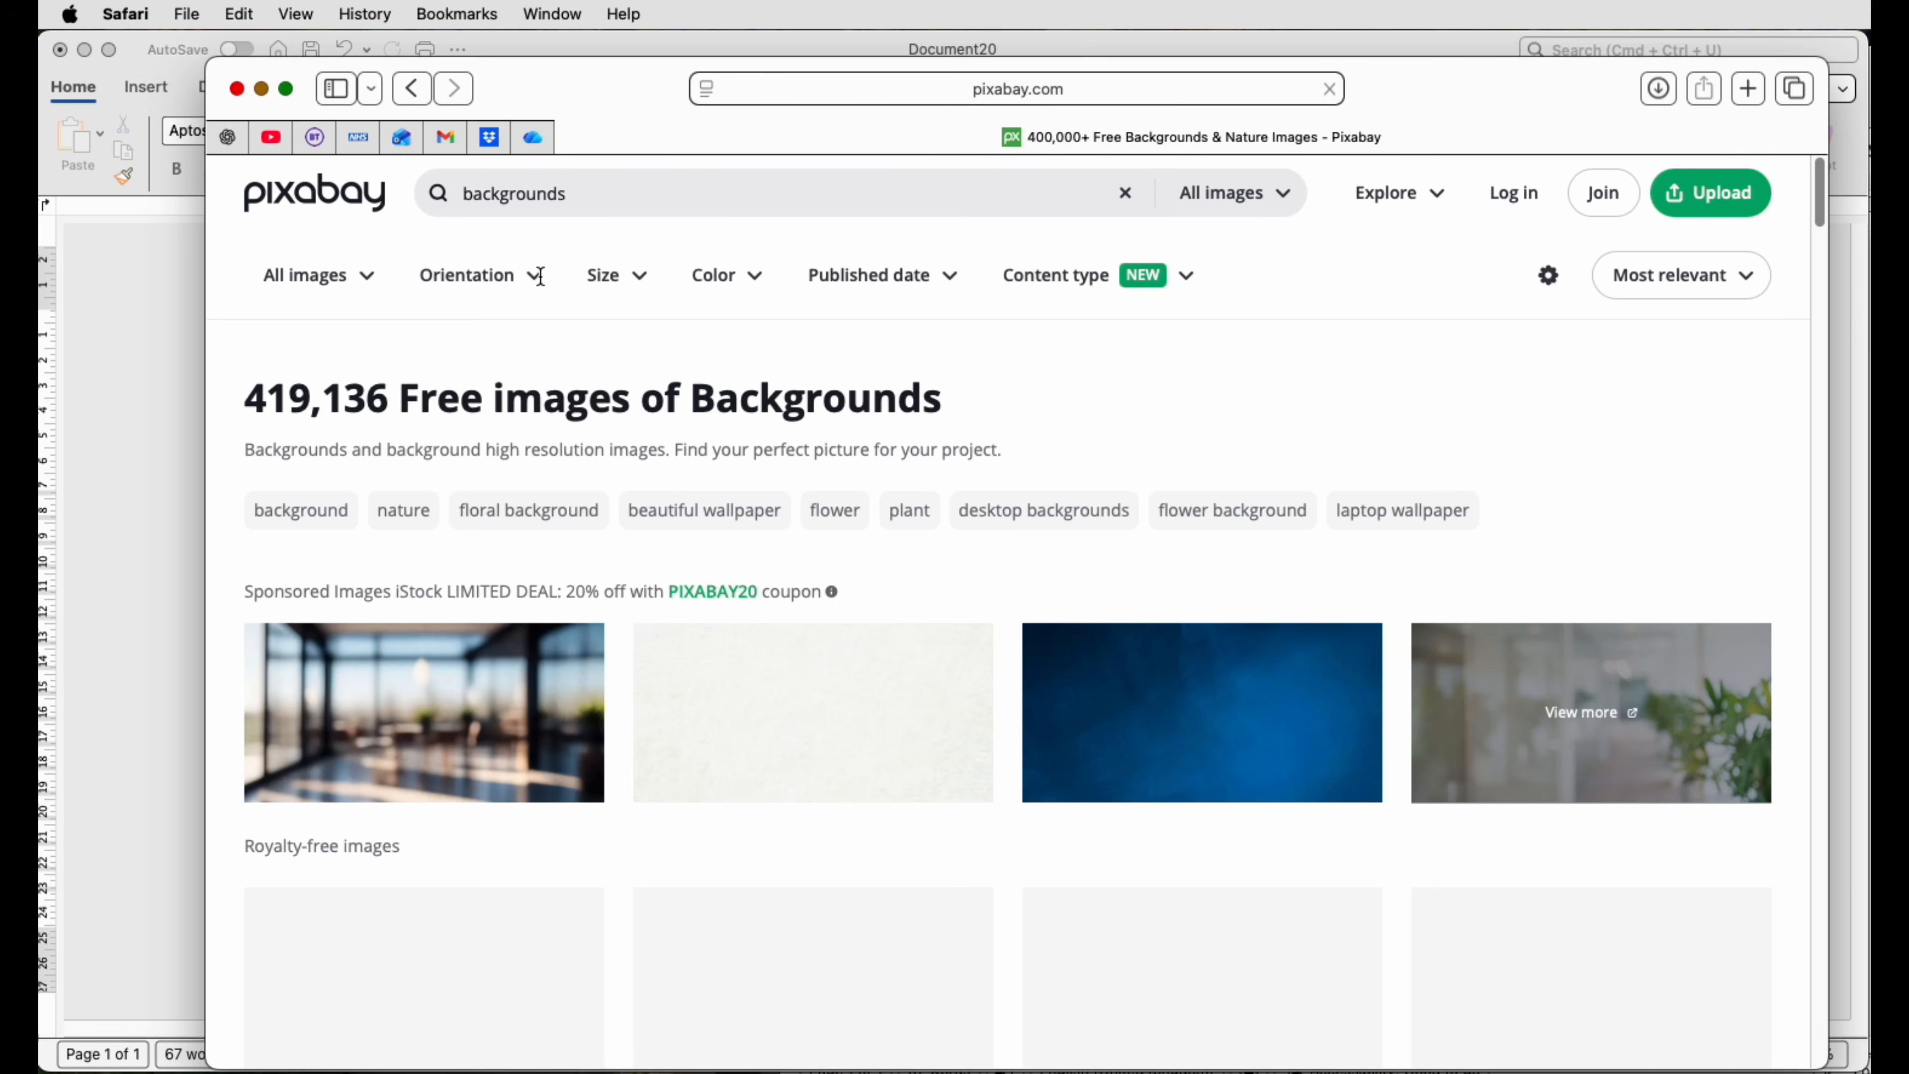
Browse the backgrounds results for an abstract portrait image that suits the price list page.
{"action": "scroll", "coordinate": [895, 654], "scroll_direction": "down", "scroll_amount": 10}
{"action": "scroll", "coordinate": [895, 650], "scroll_direction": "down", "scroll_amount": 15}
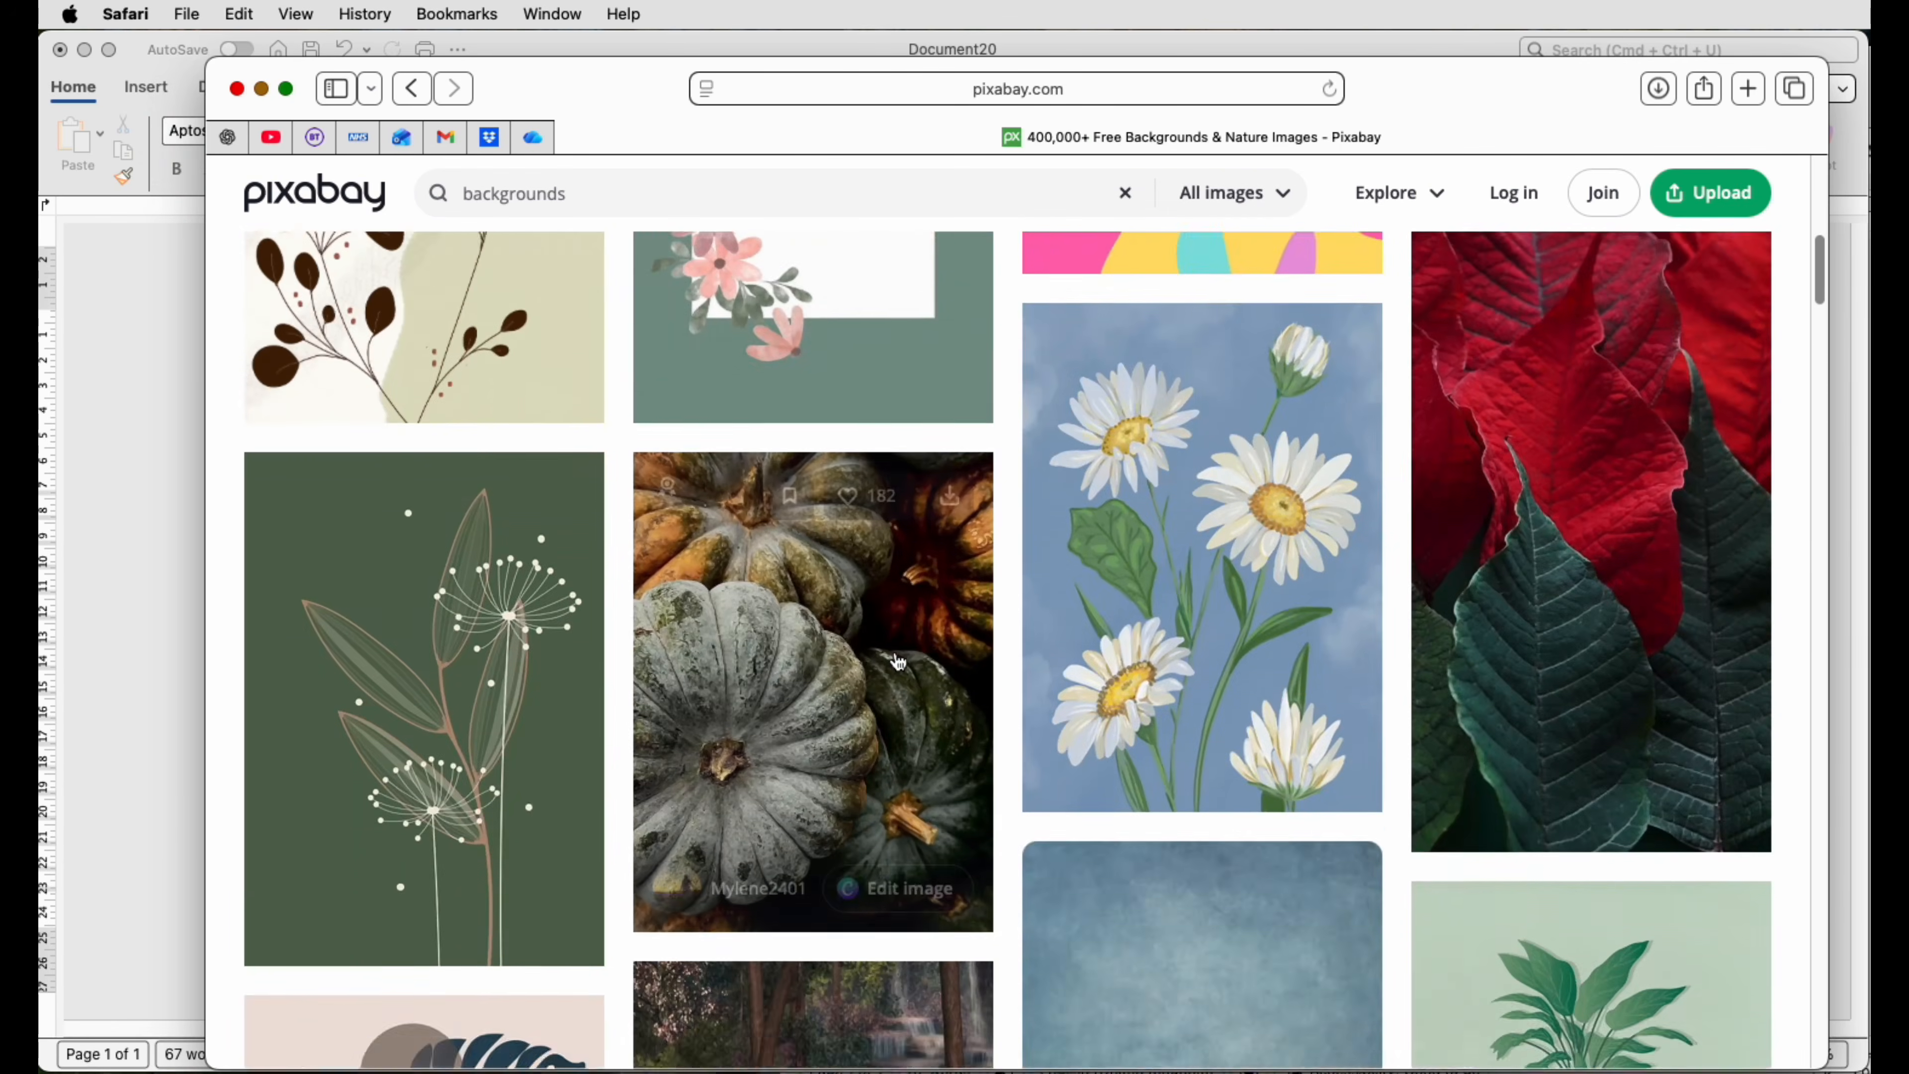
{"action": "scroll", "coordinate": [899, 662], "scroll_direction": "down", "scroll_amount": 12}
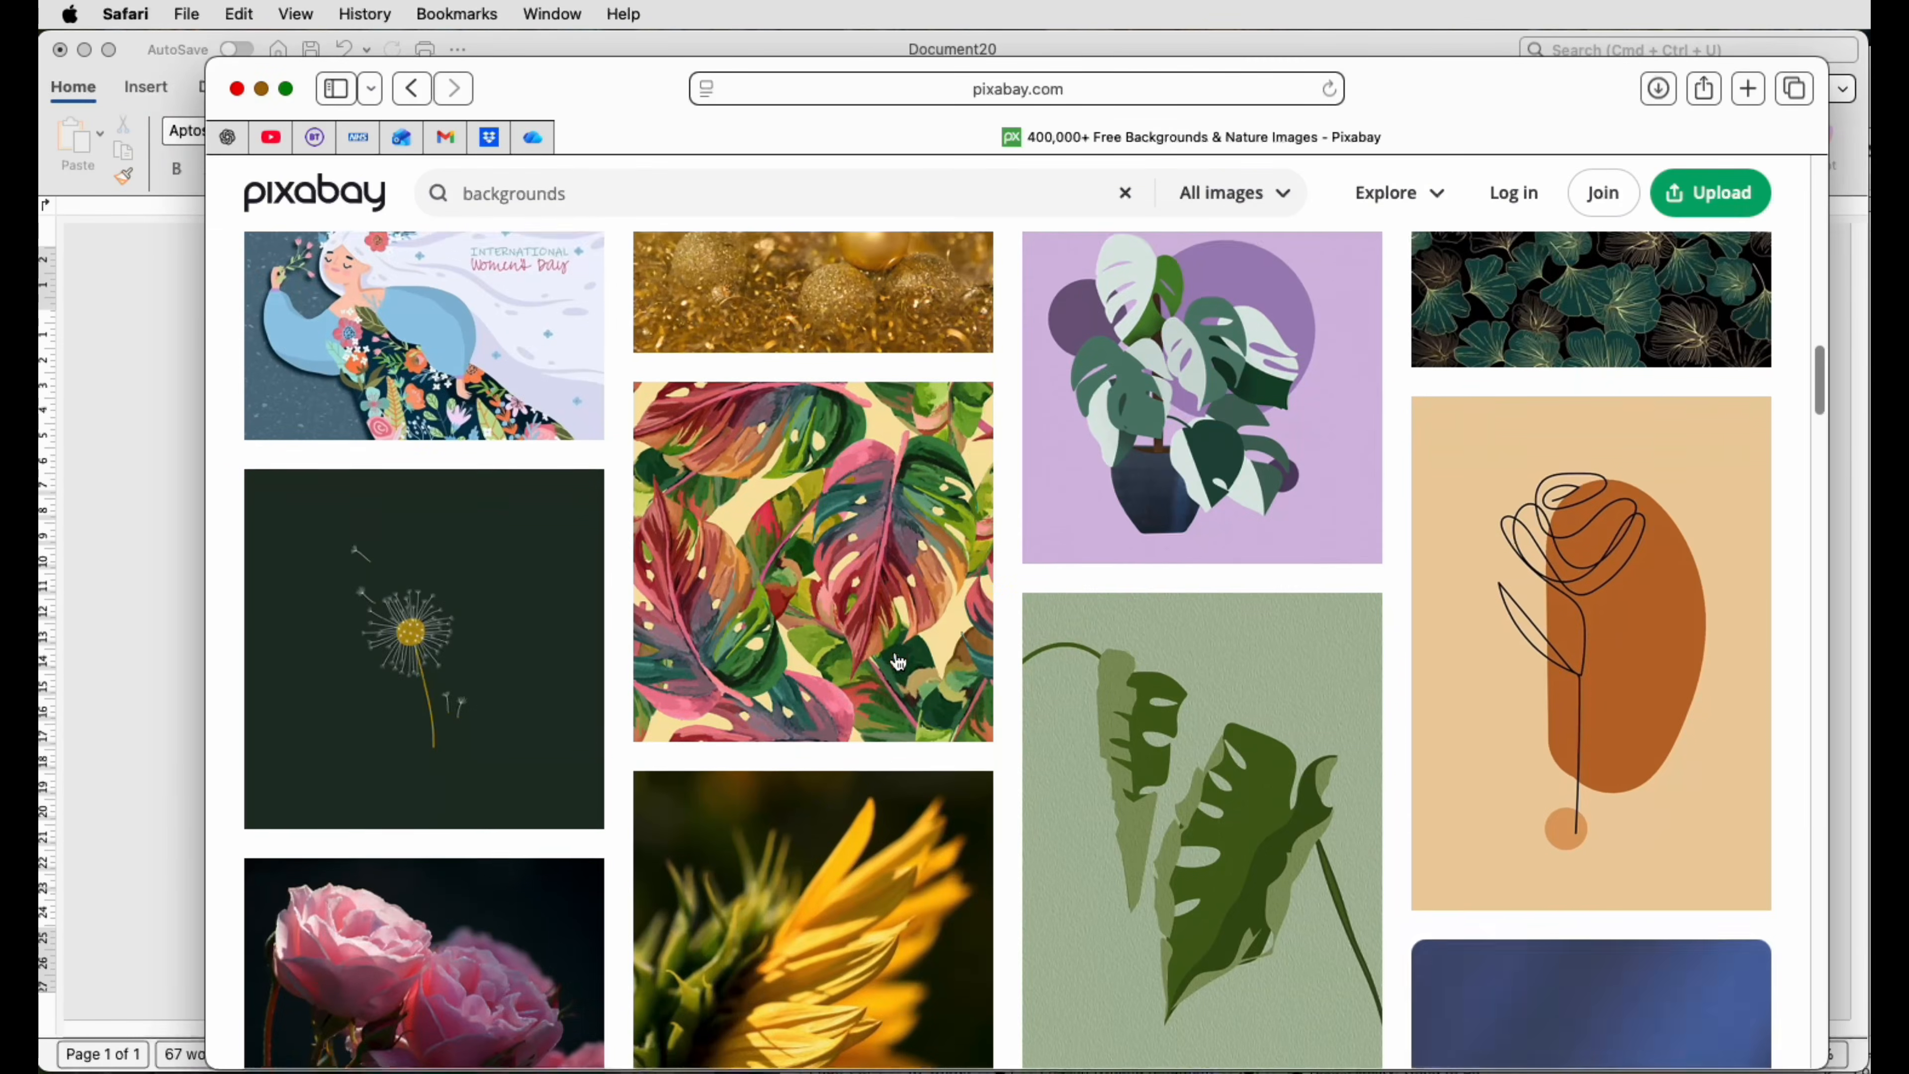
{"action": "scroll", "coordinate": [898, 662], "scroll_direction": "down", "scroll_amount": 12}
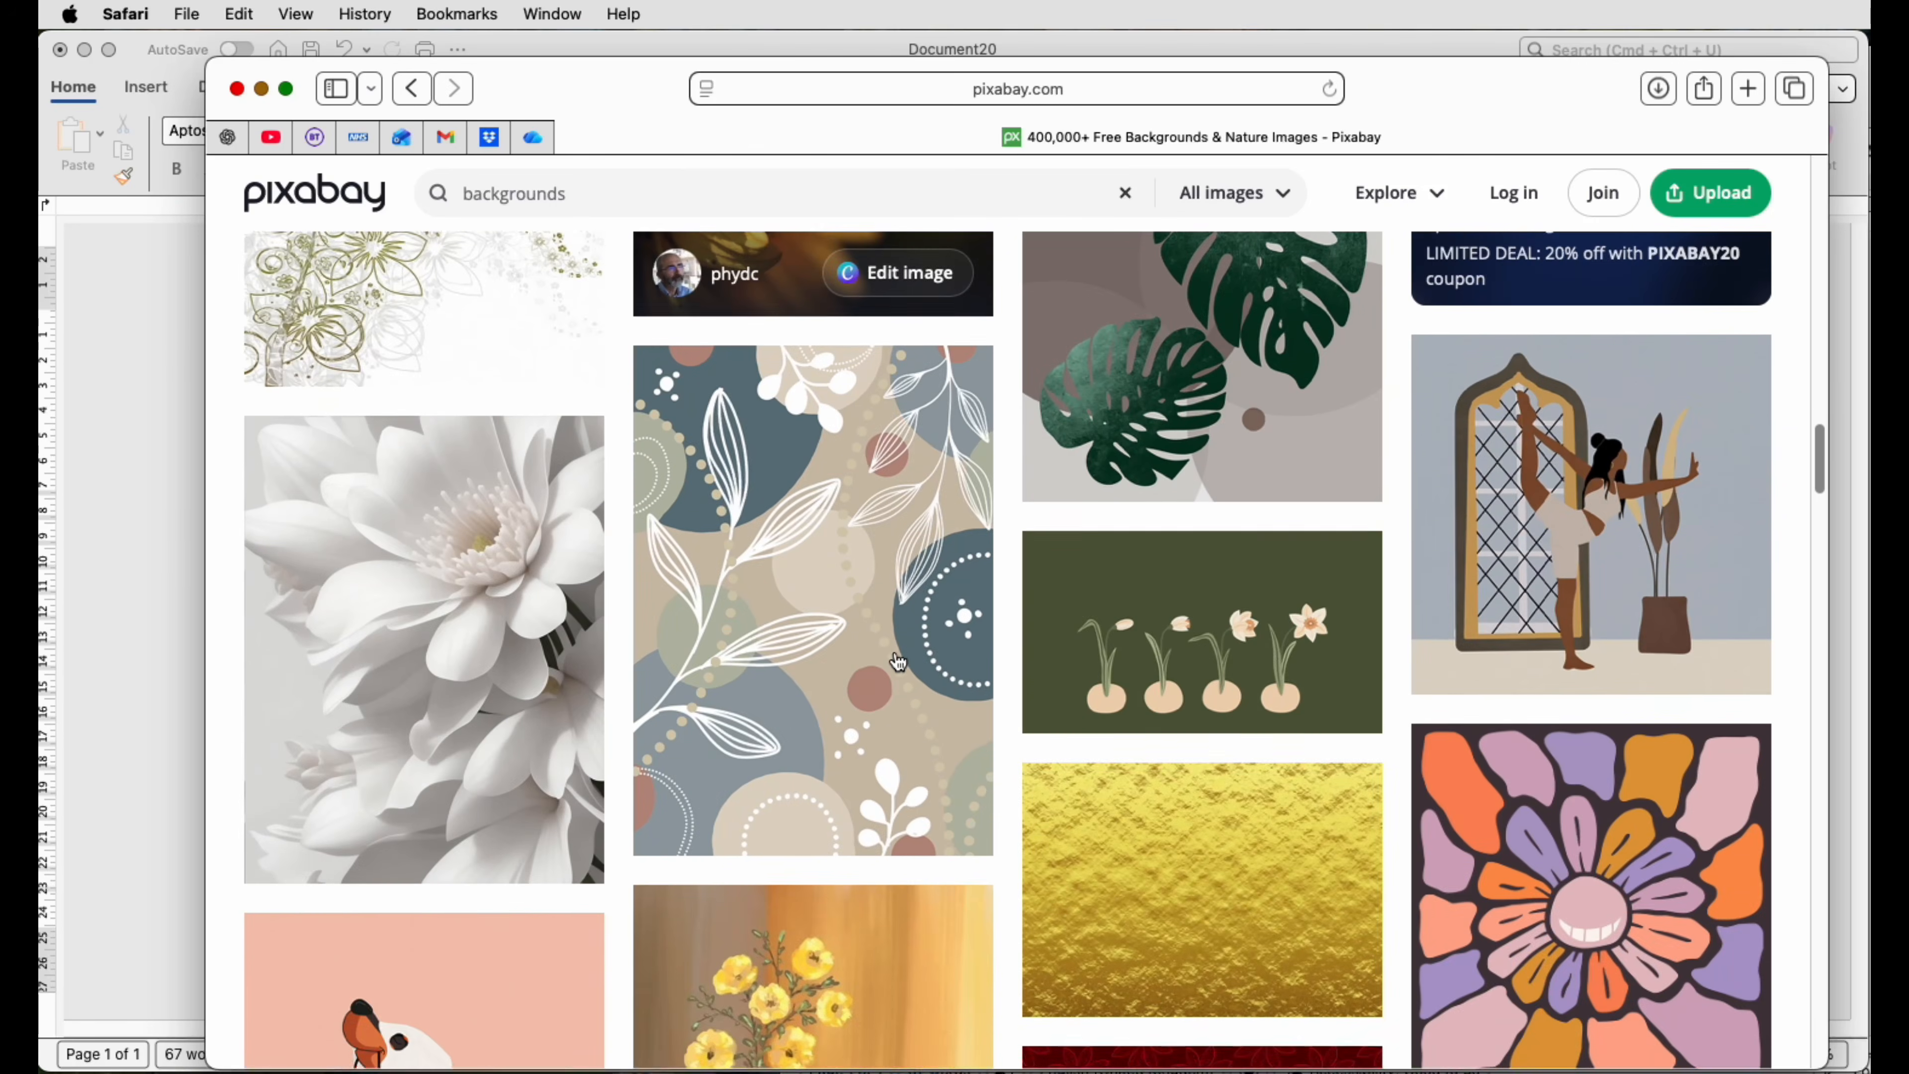
{"action": "scroll", "coordinate": [896, 661], "scroll_direction": "down", "scroll_amount": 8}
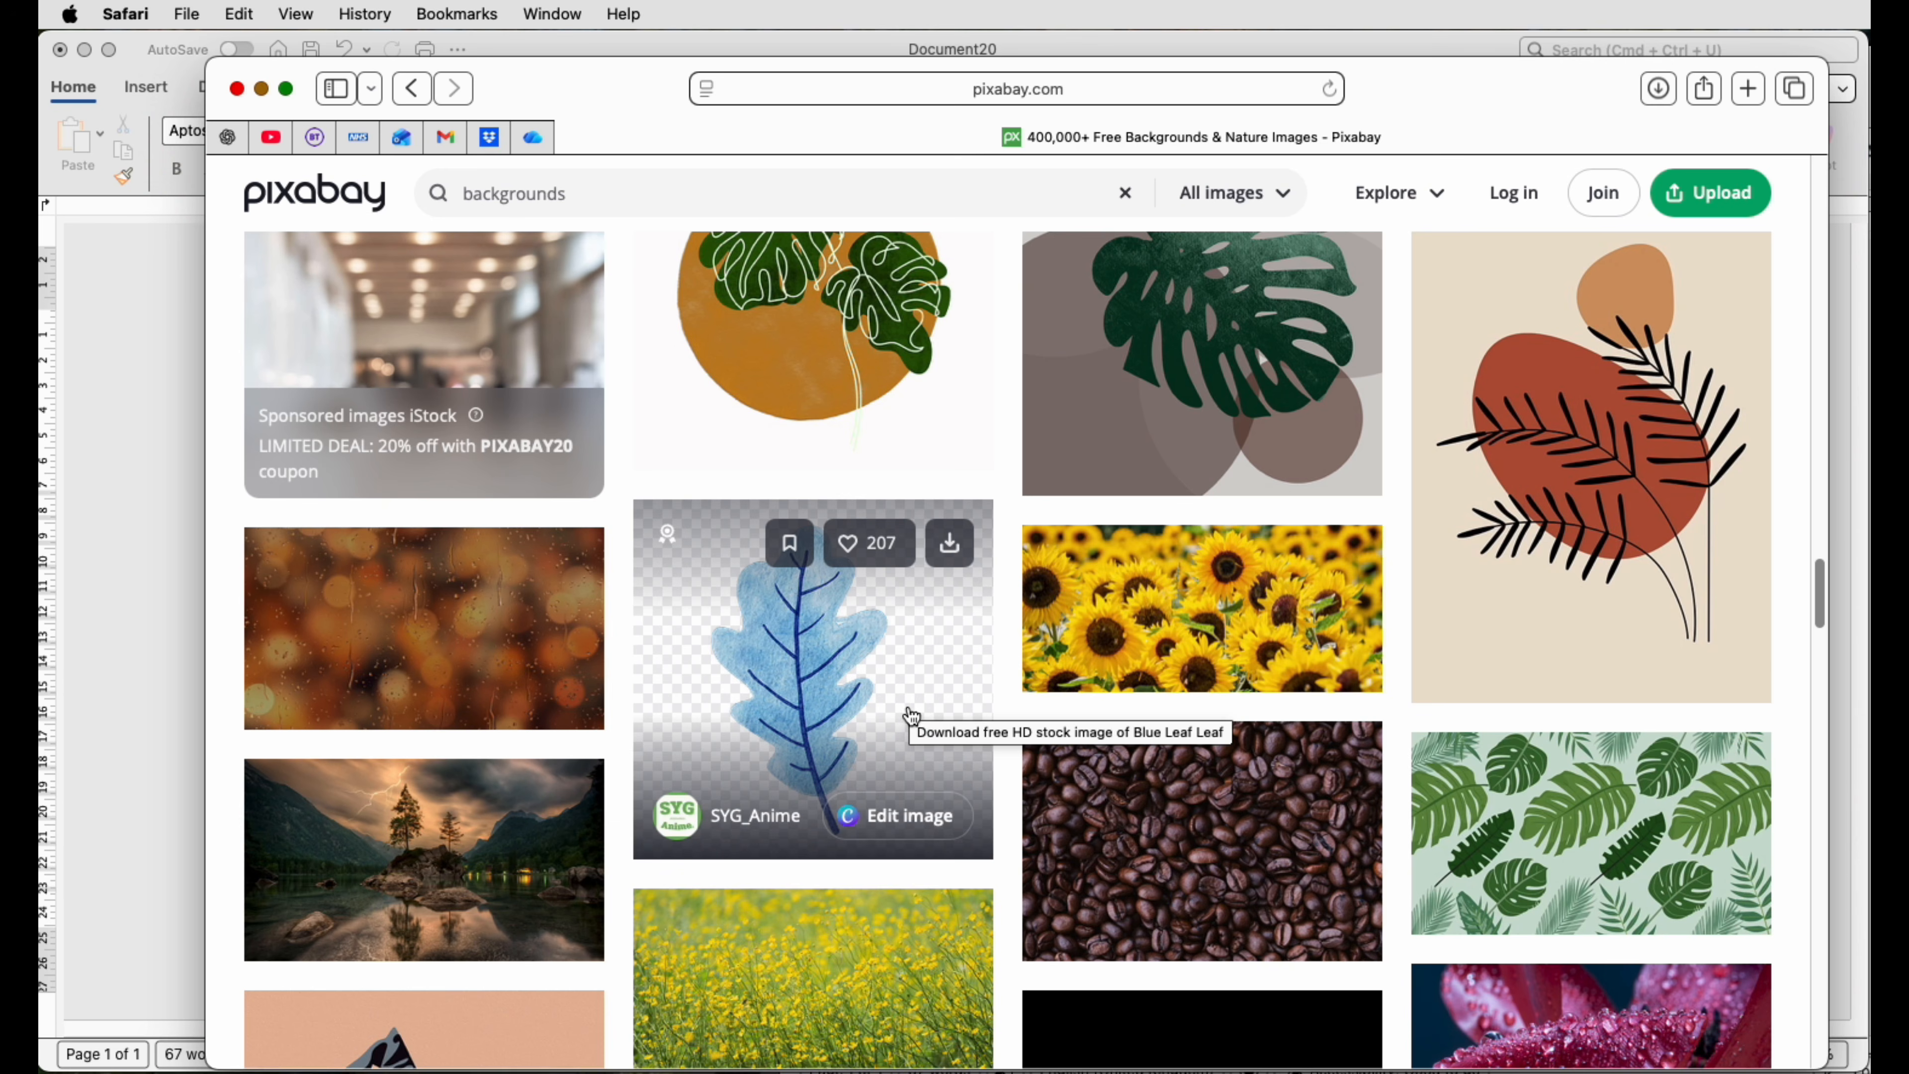
{"action": "scroll", "coordinate": [843, 717], "scroll_direction": "down", "scroll_amount": 15}
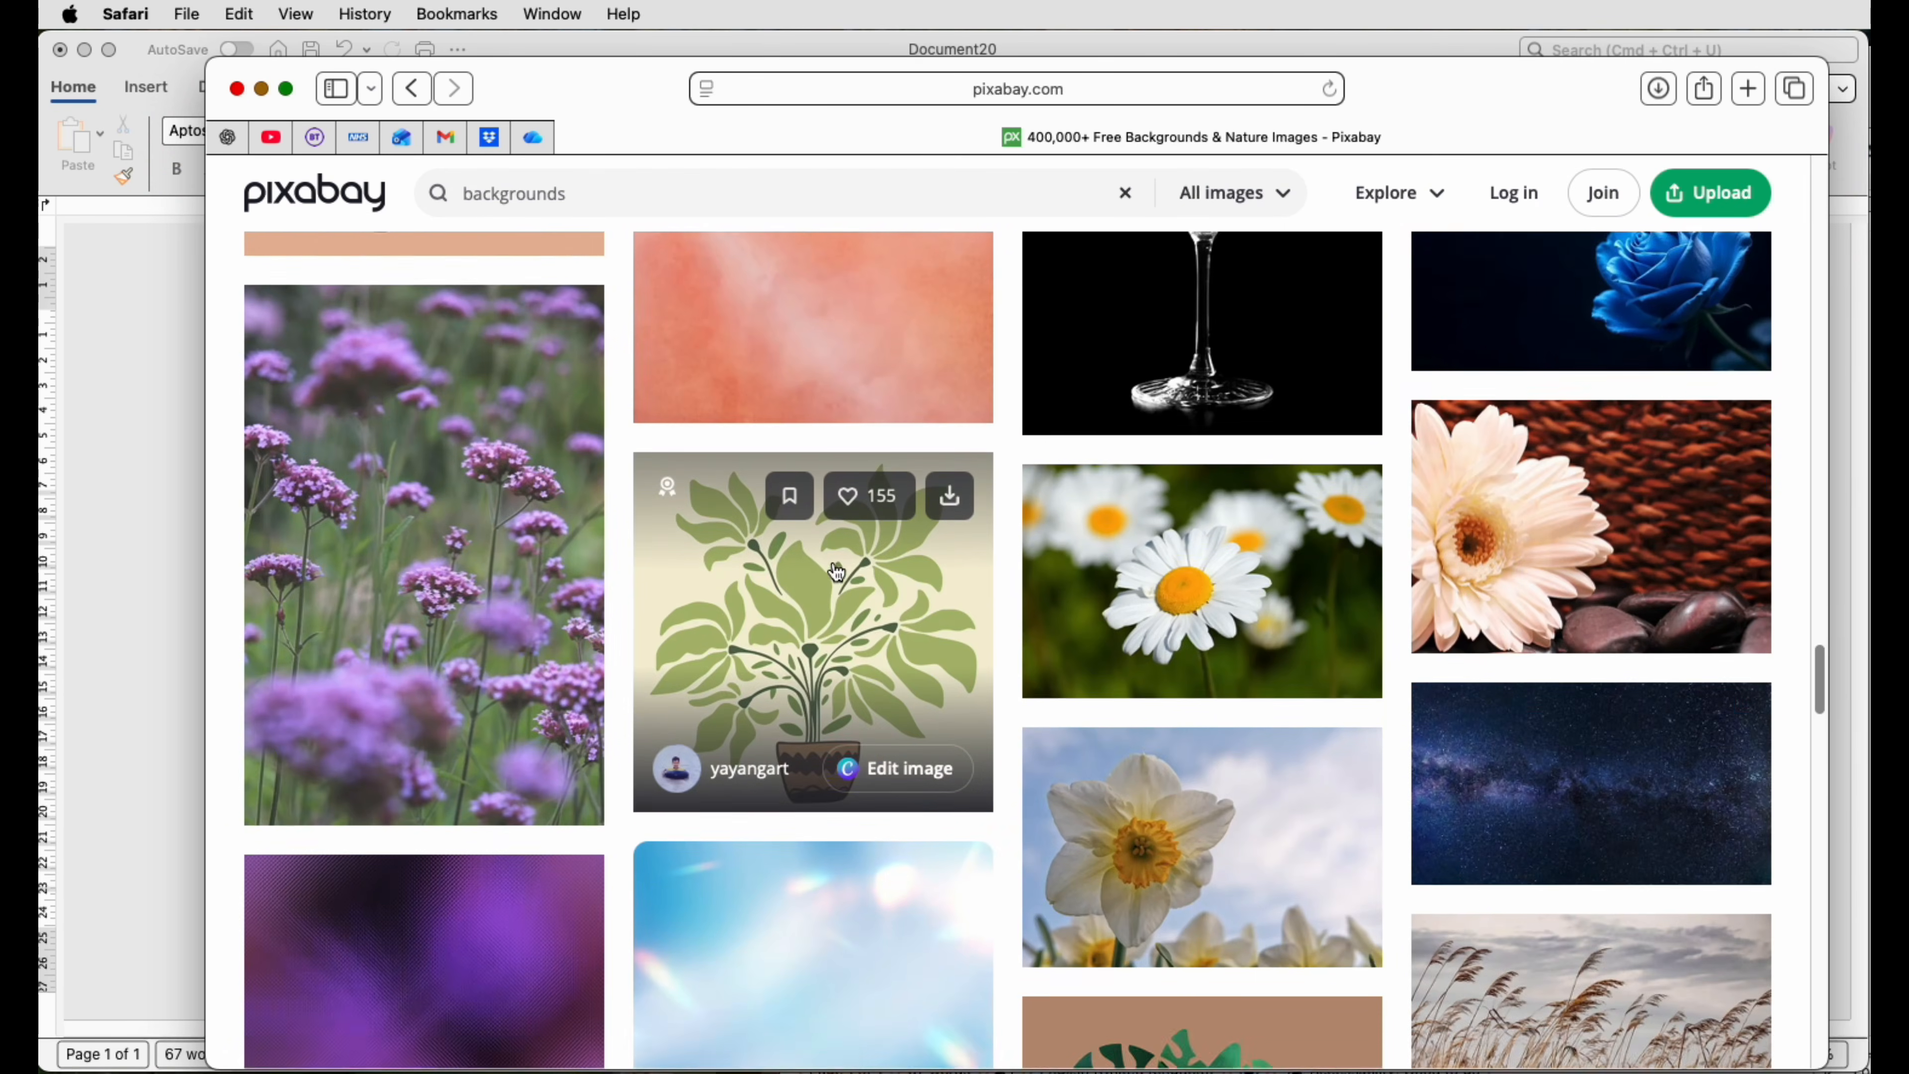
{"action": "scroll", "coordinate": [789, 632], "scroll_direction": "up", "scroll_amount": 5}
{"action": "scroll", "coordinate": [841, 637], "scroll_direction": "down", "scroll_amount": 11}
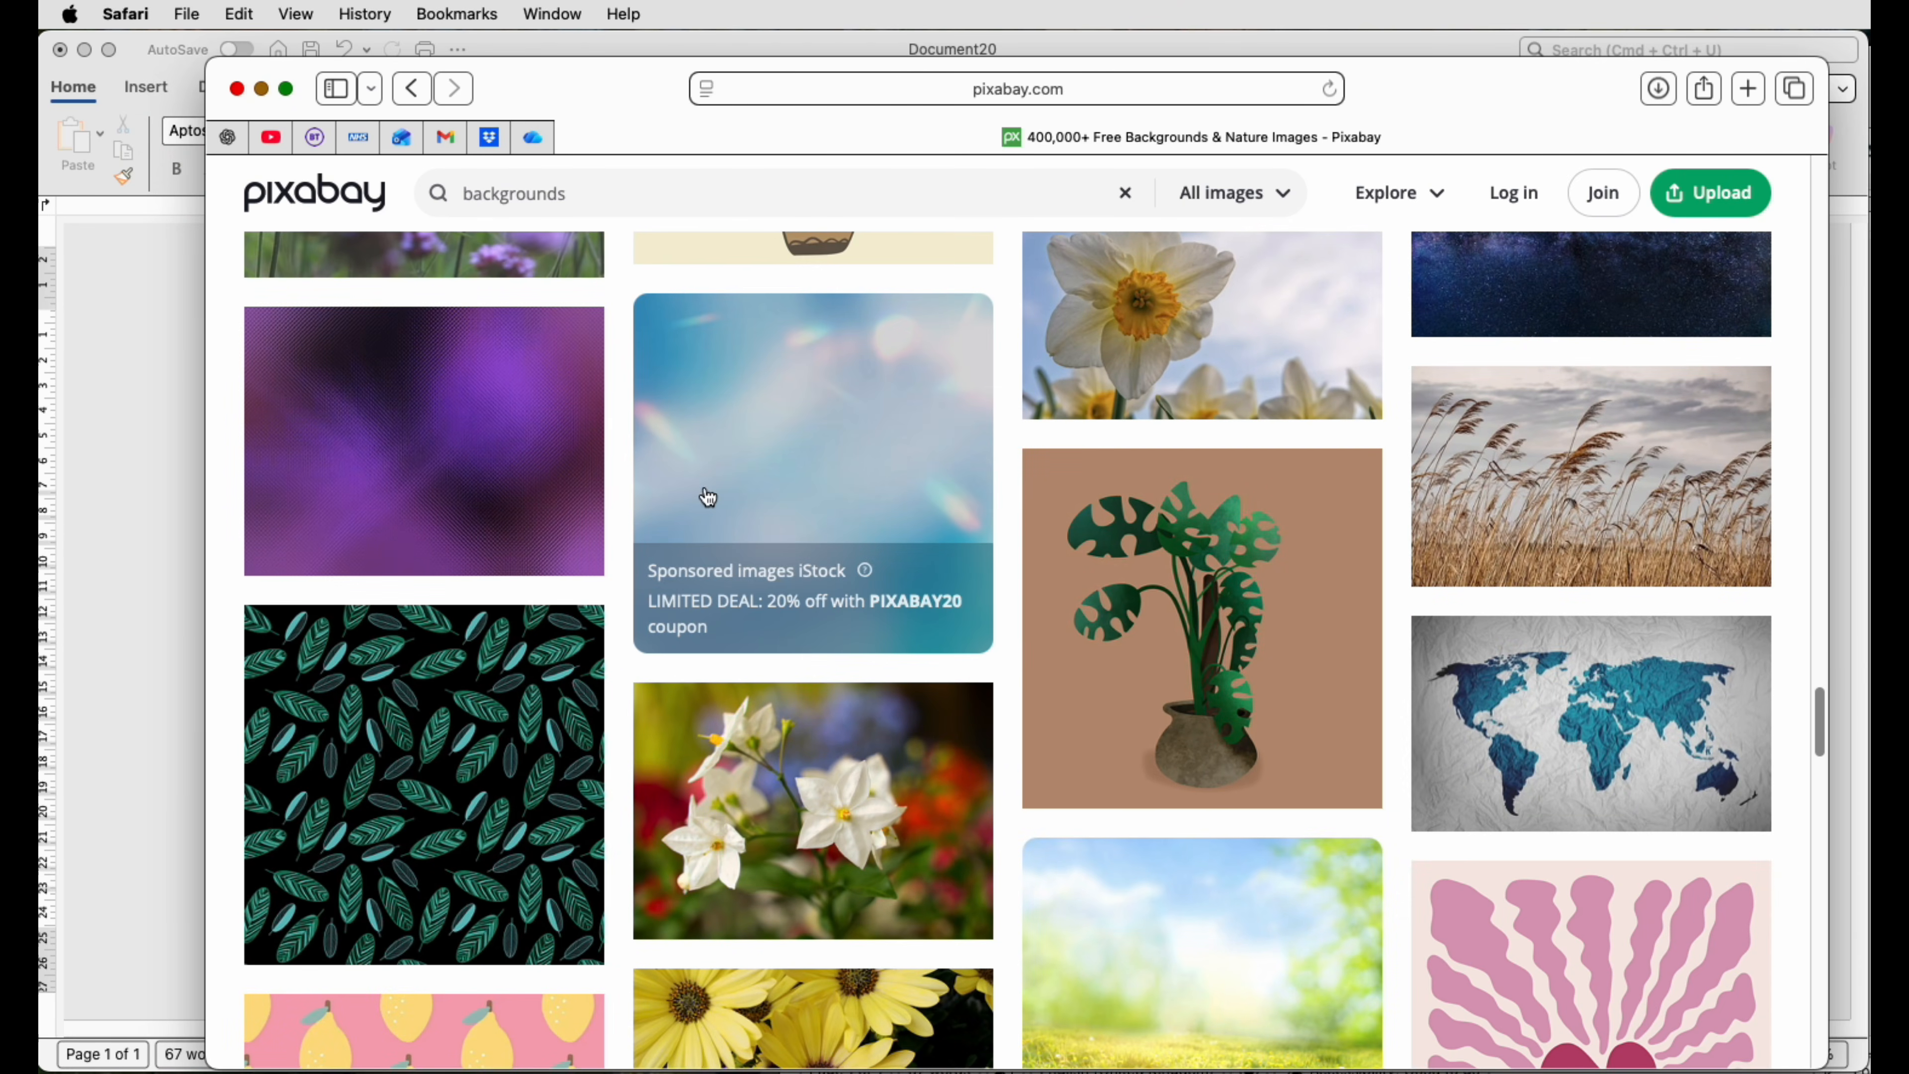
{"action": "scroll", "coordinate": [763, 516], "scroll_direction": "down", "scroll_amount": 15}
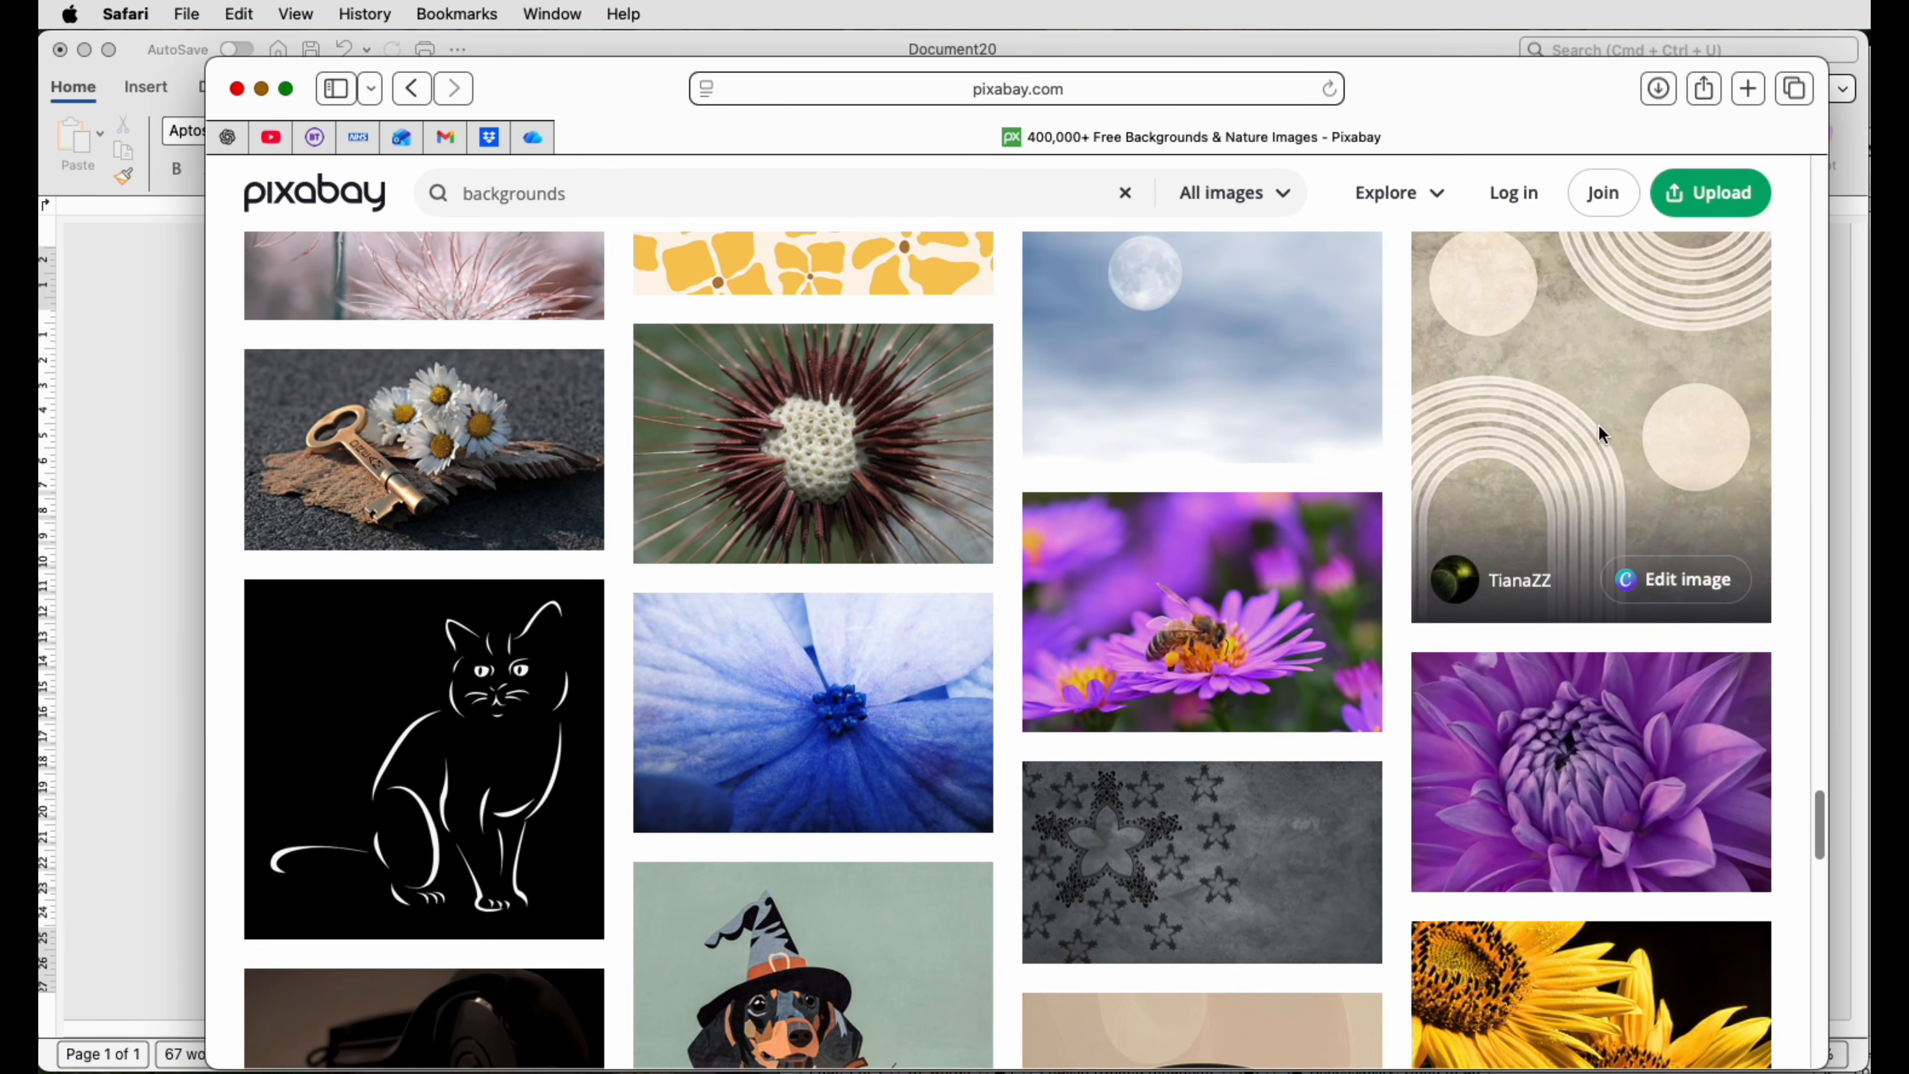
Open the beige abstract rainbow illustration with arches and circles, download it for free and close its preview window.
{"action": "left_click", "coordinate": [1597, 424]}
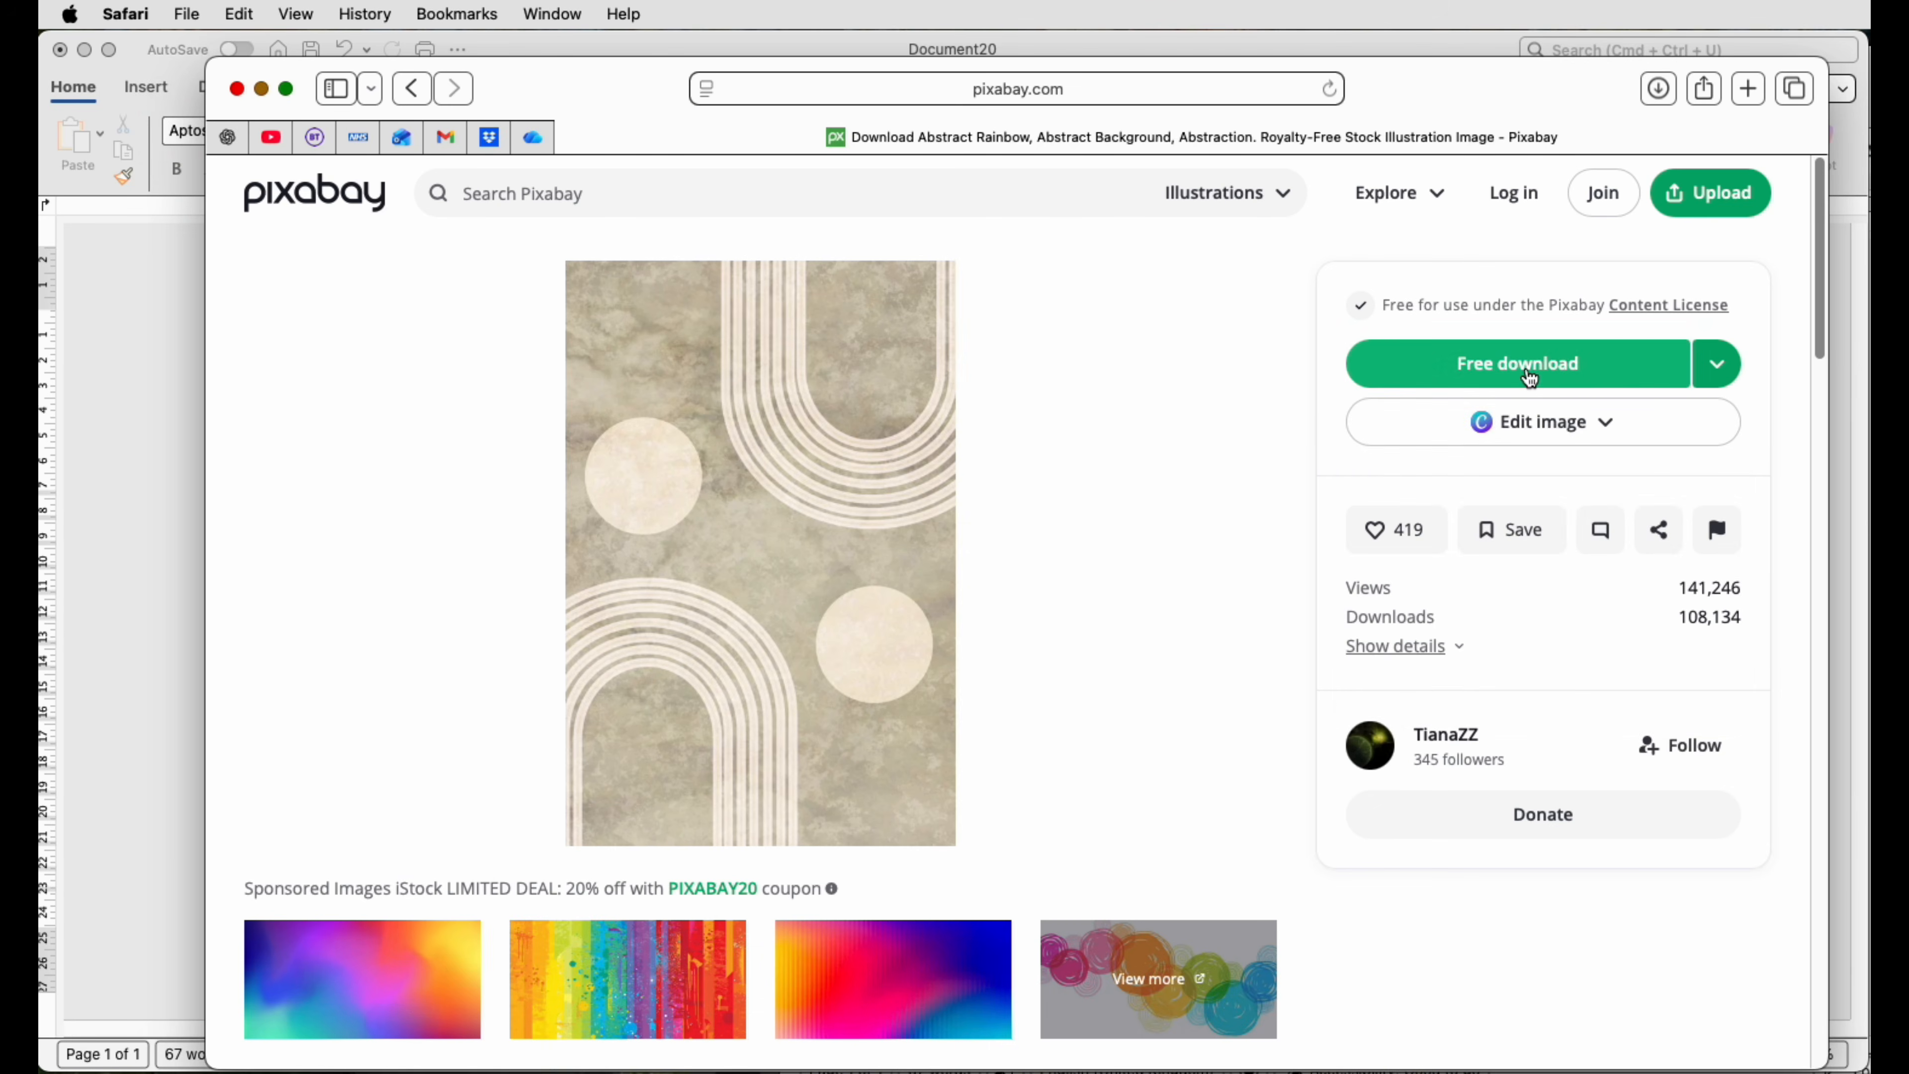
{"action": "left_click", "coordinate": [1531, 377]}
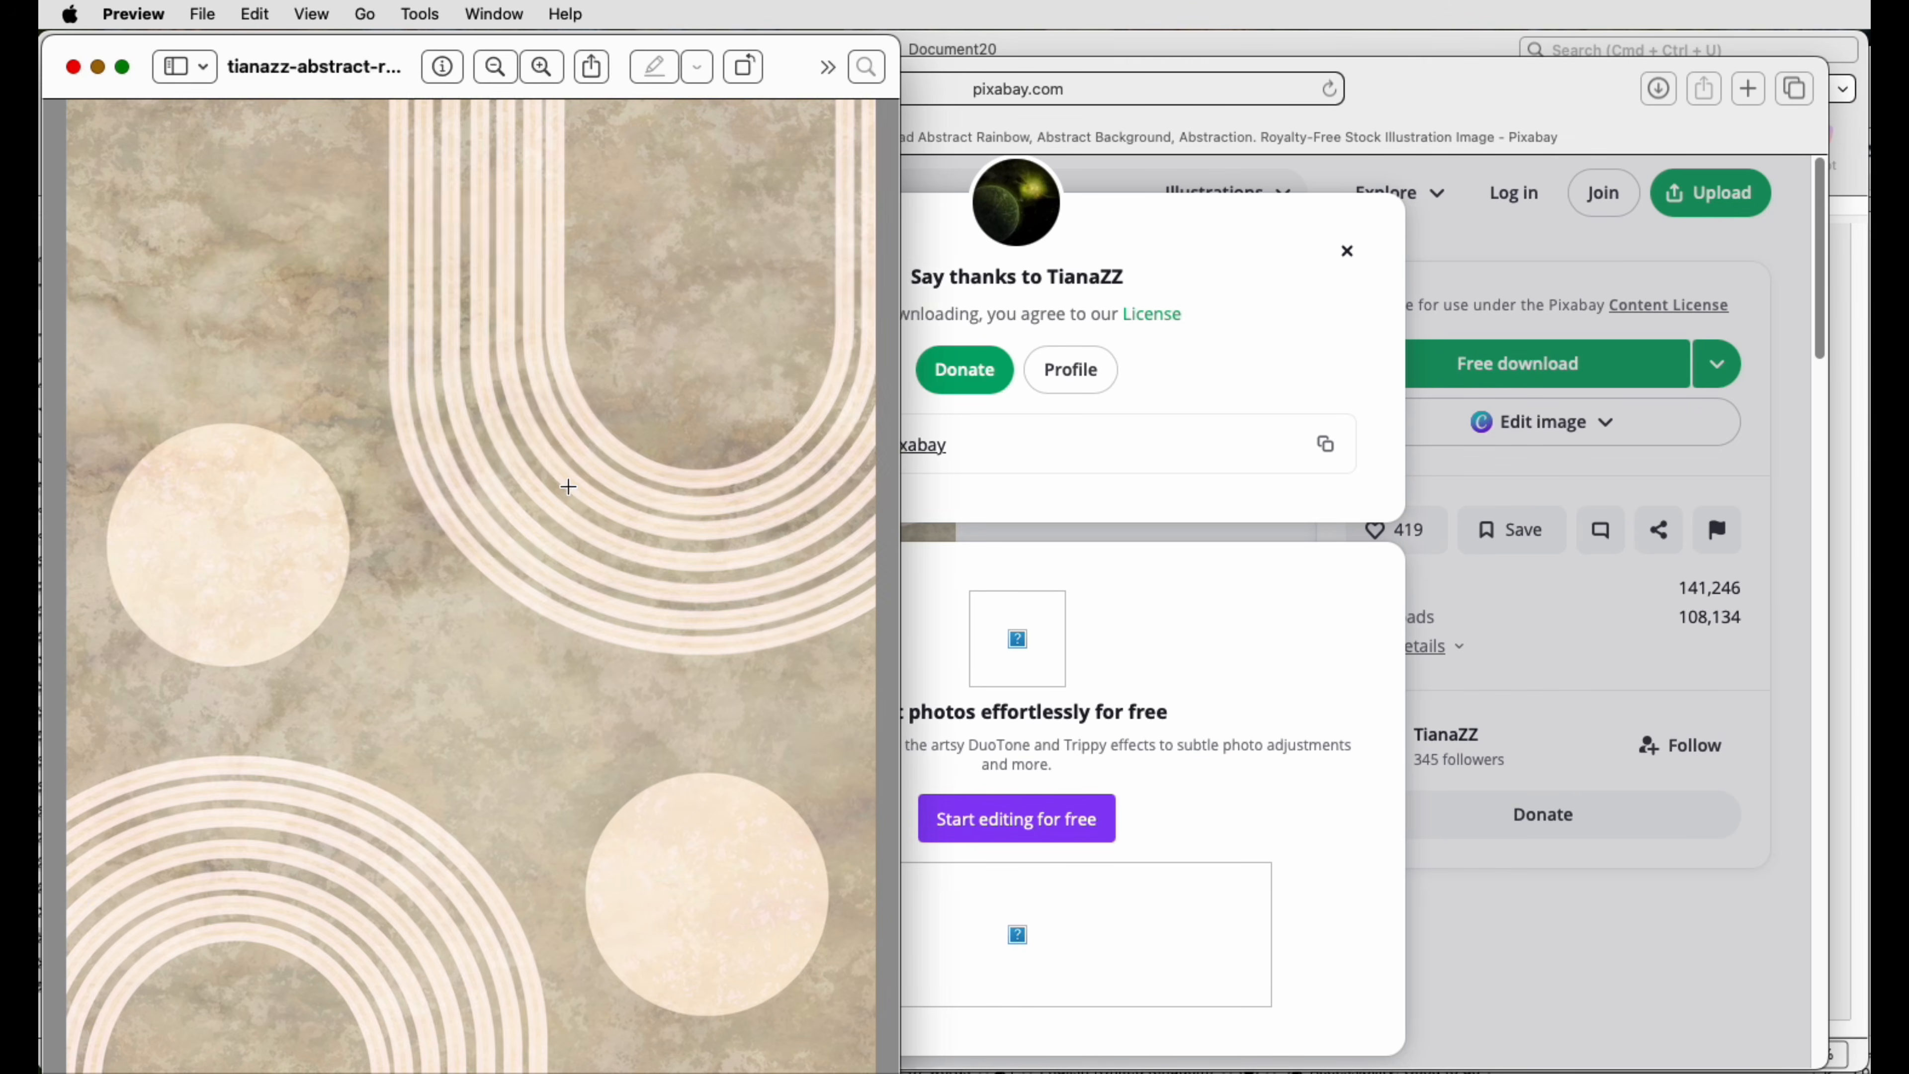
{"action": "left_click", "coordinate": [72, 67]}
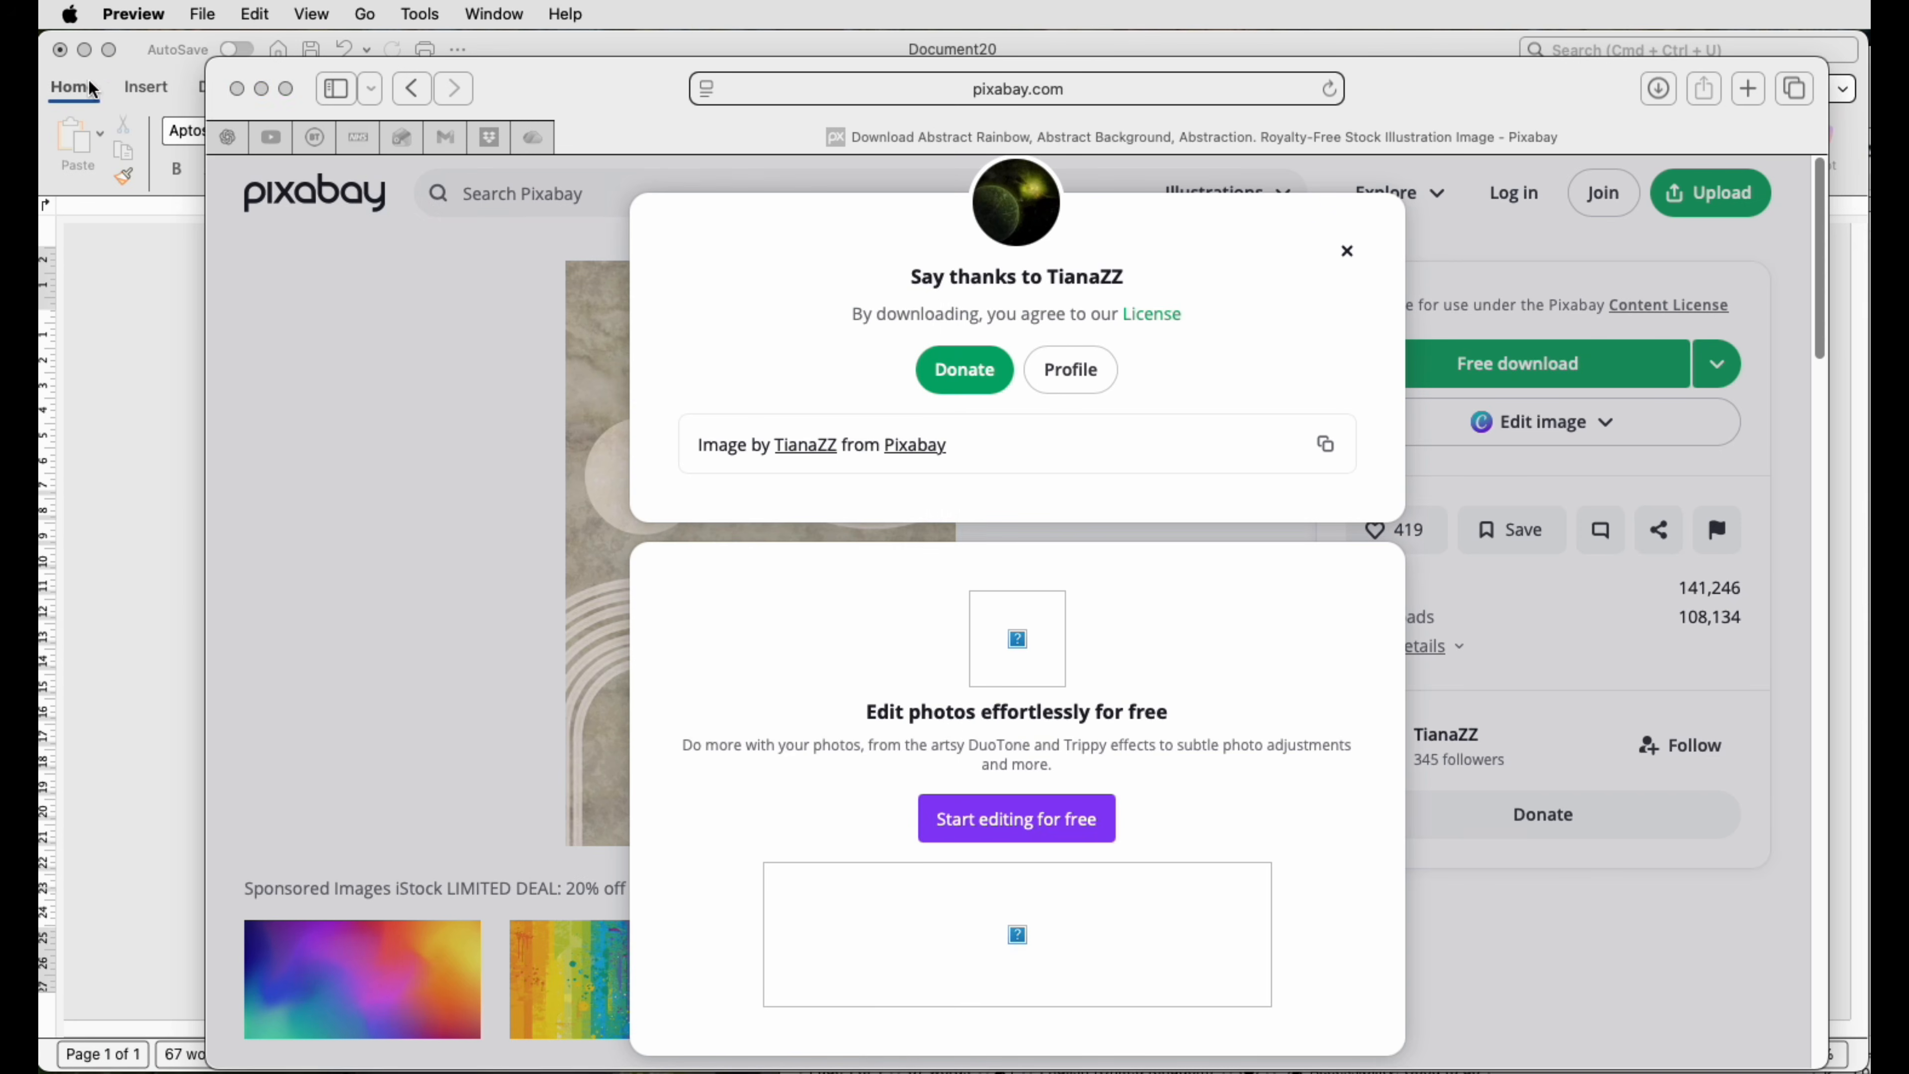
Switch back to Word and insert the picture tianazz-abstract-rainbow-6296890.jpg from the Downloads folder.
{"action": "left_click", "coordinate": [262, 89]}
{"action": "left_click", "coordinate": [145, 88]}
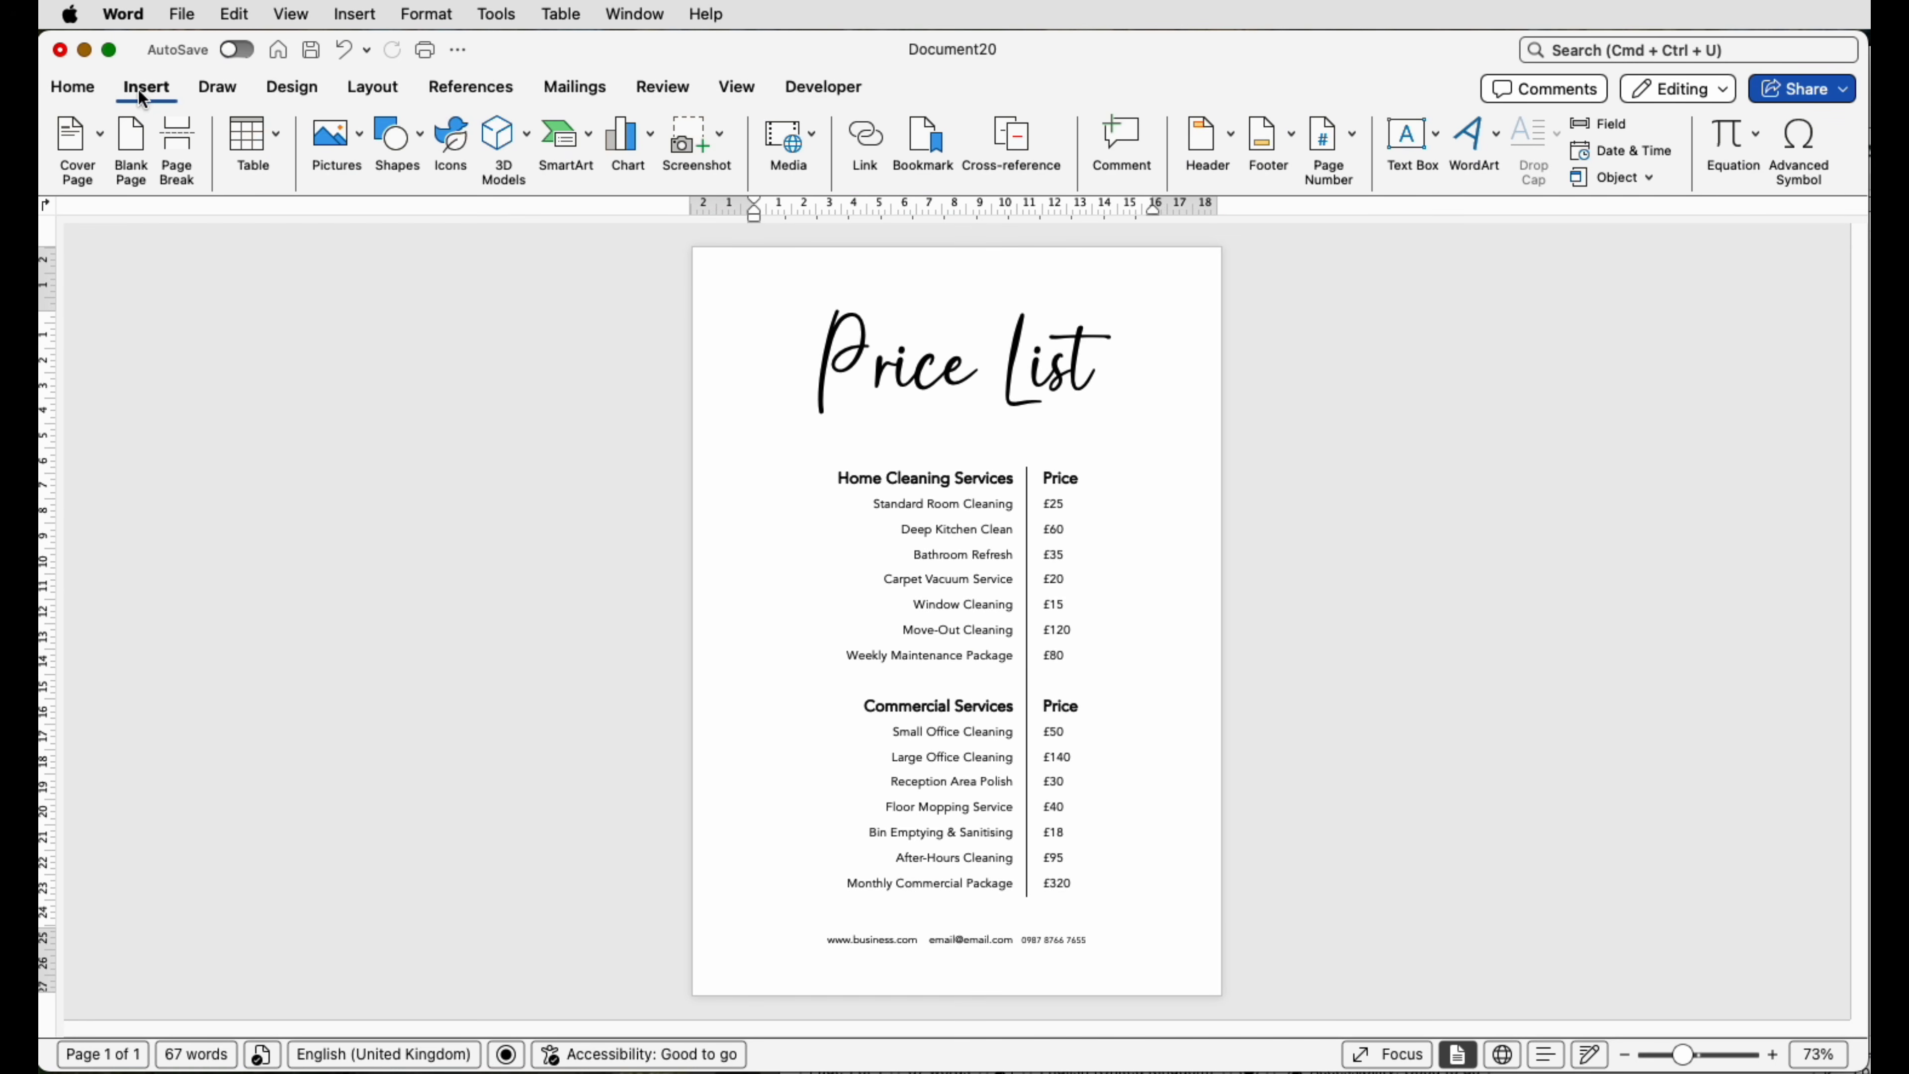
{"action": "left_click", "coordinate": [342, 139]}
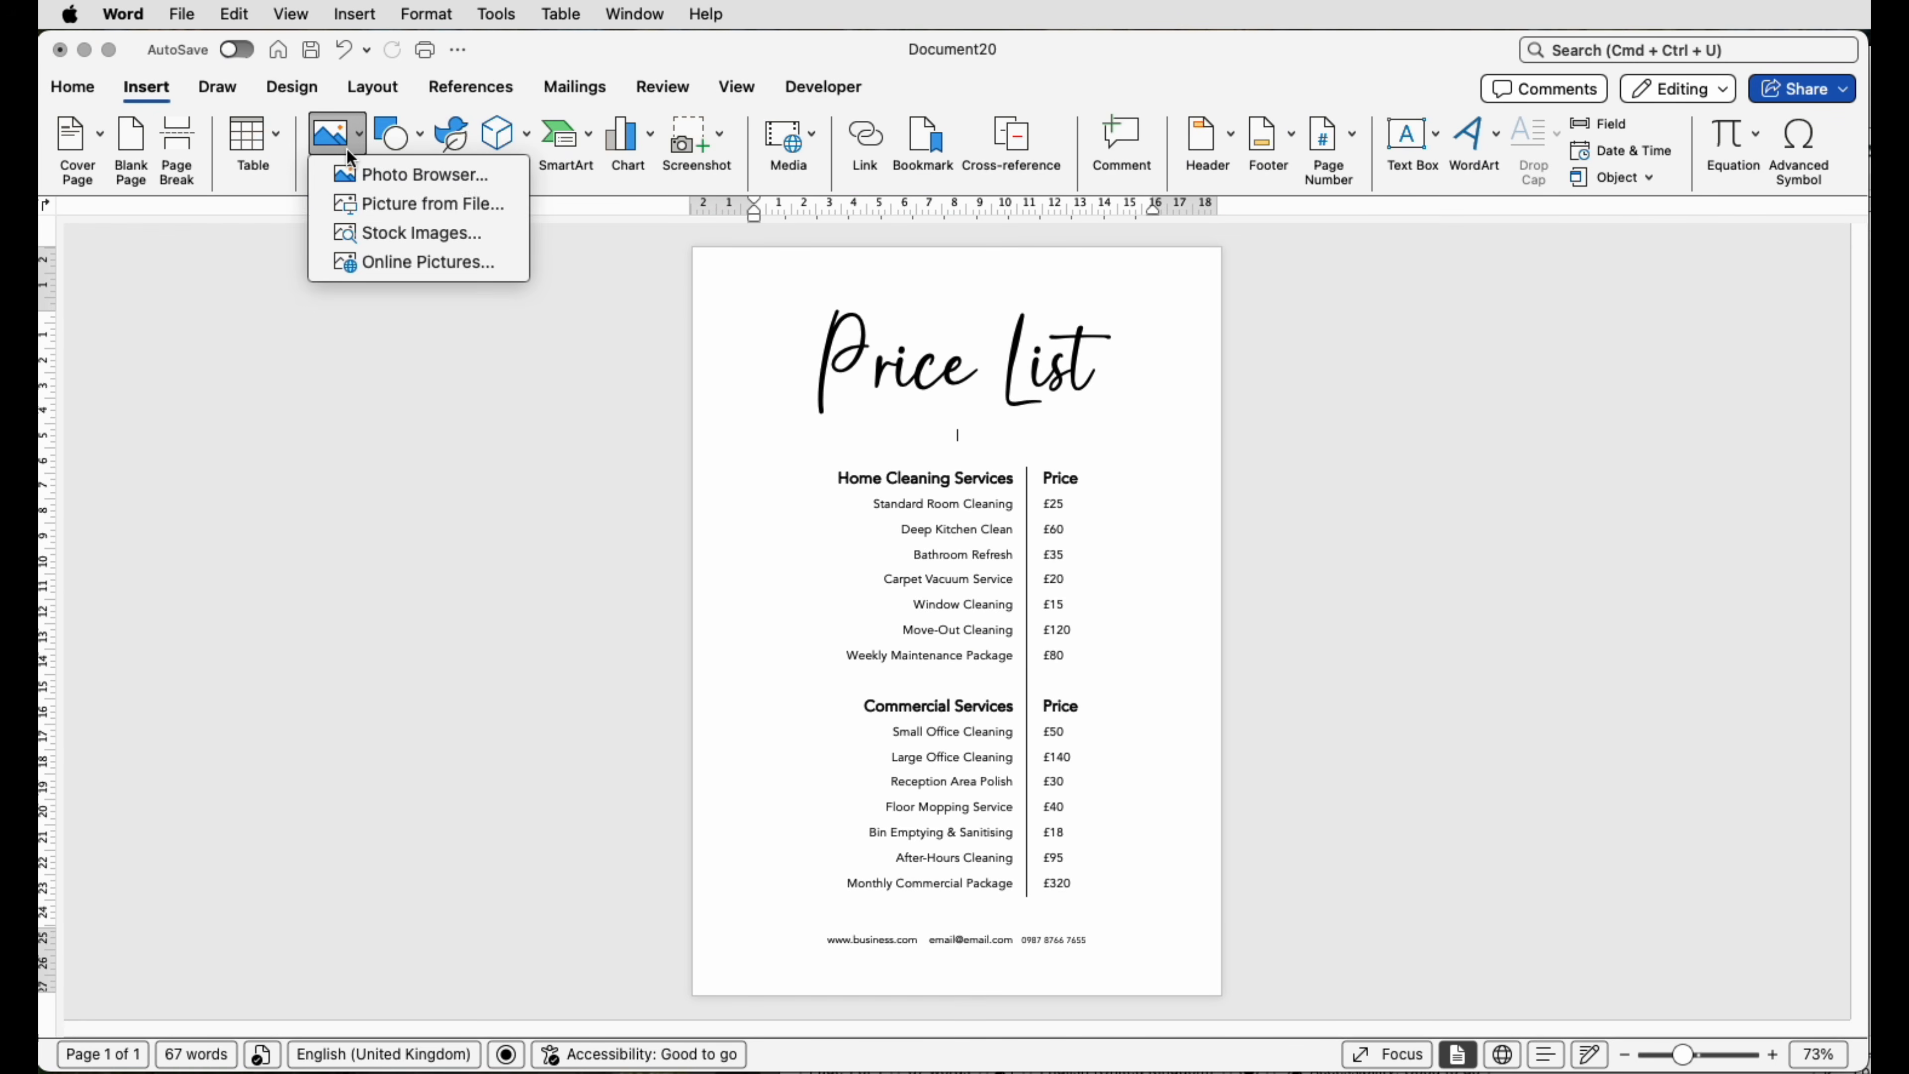
{"action": "left_click", "coordinate": [364, 204]}
{"action": "left_click", "coordinate": [753, 313]}
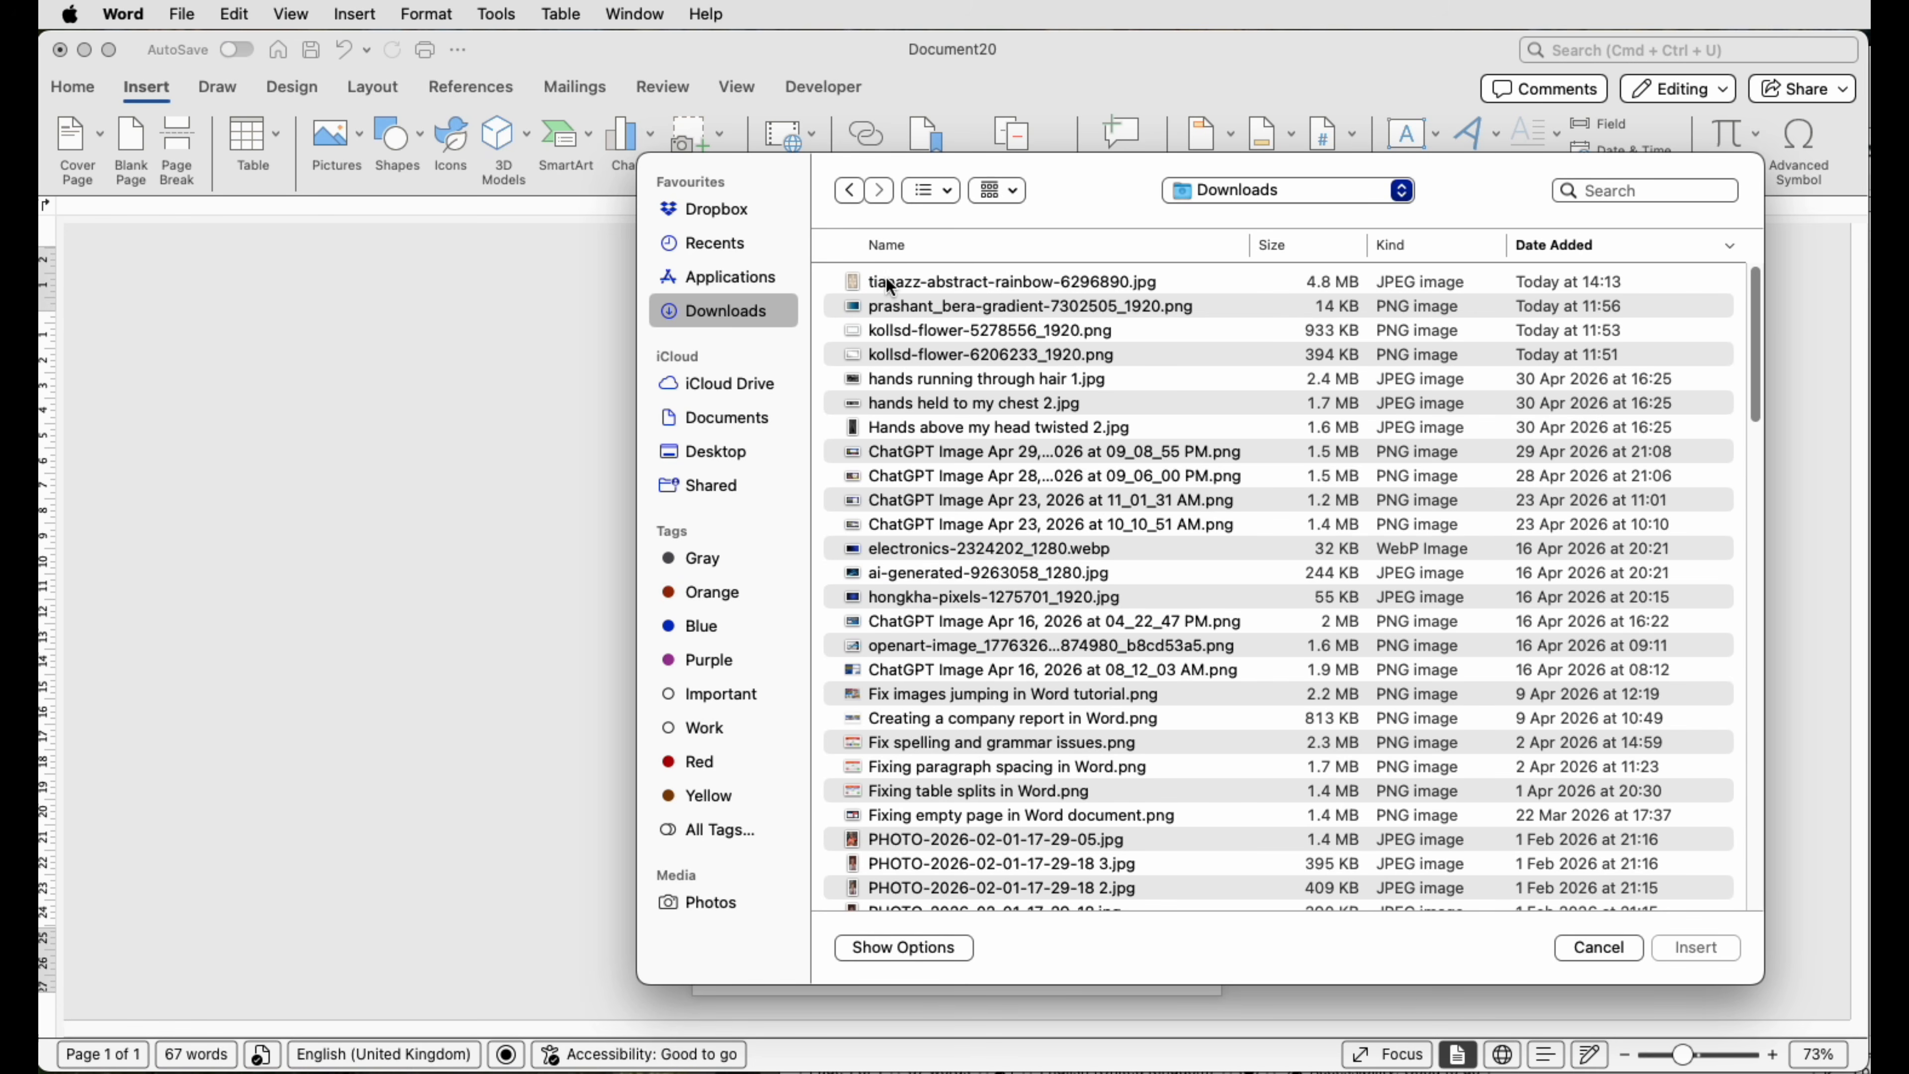
{"action": "left_click", "coordinate": [890, 283]}
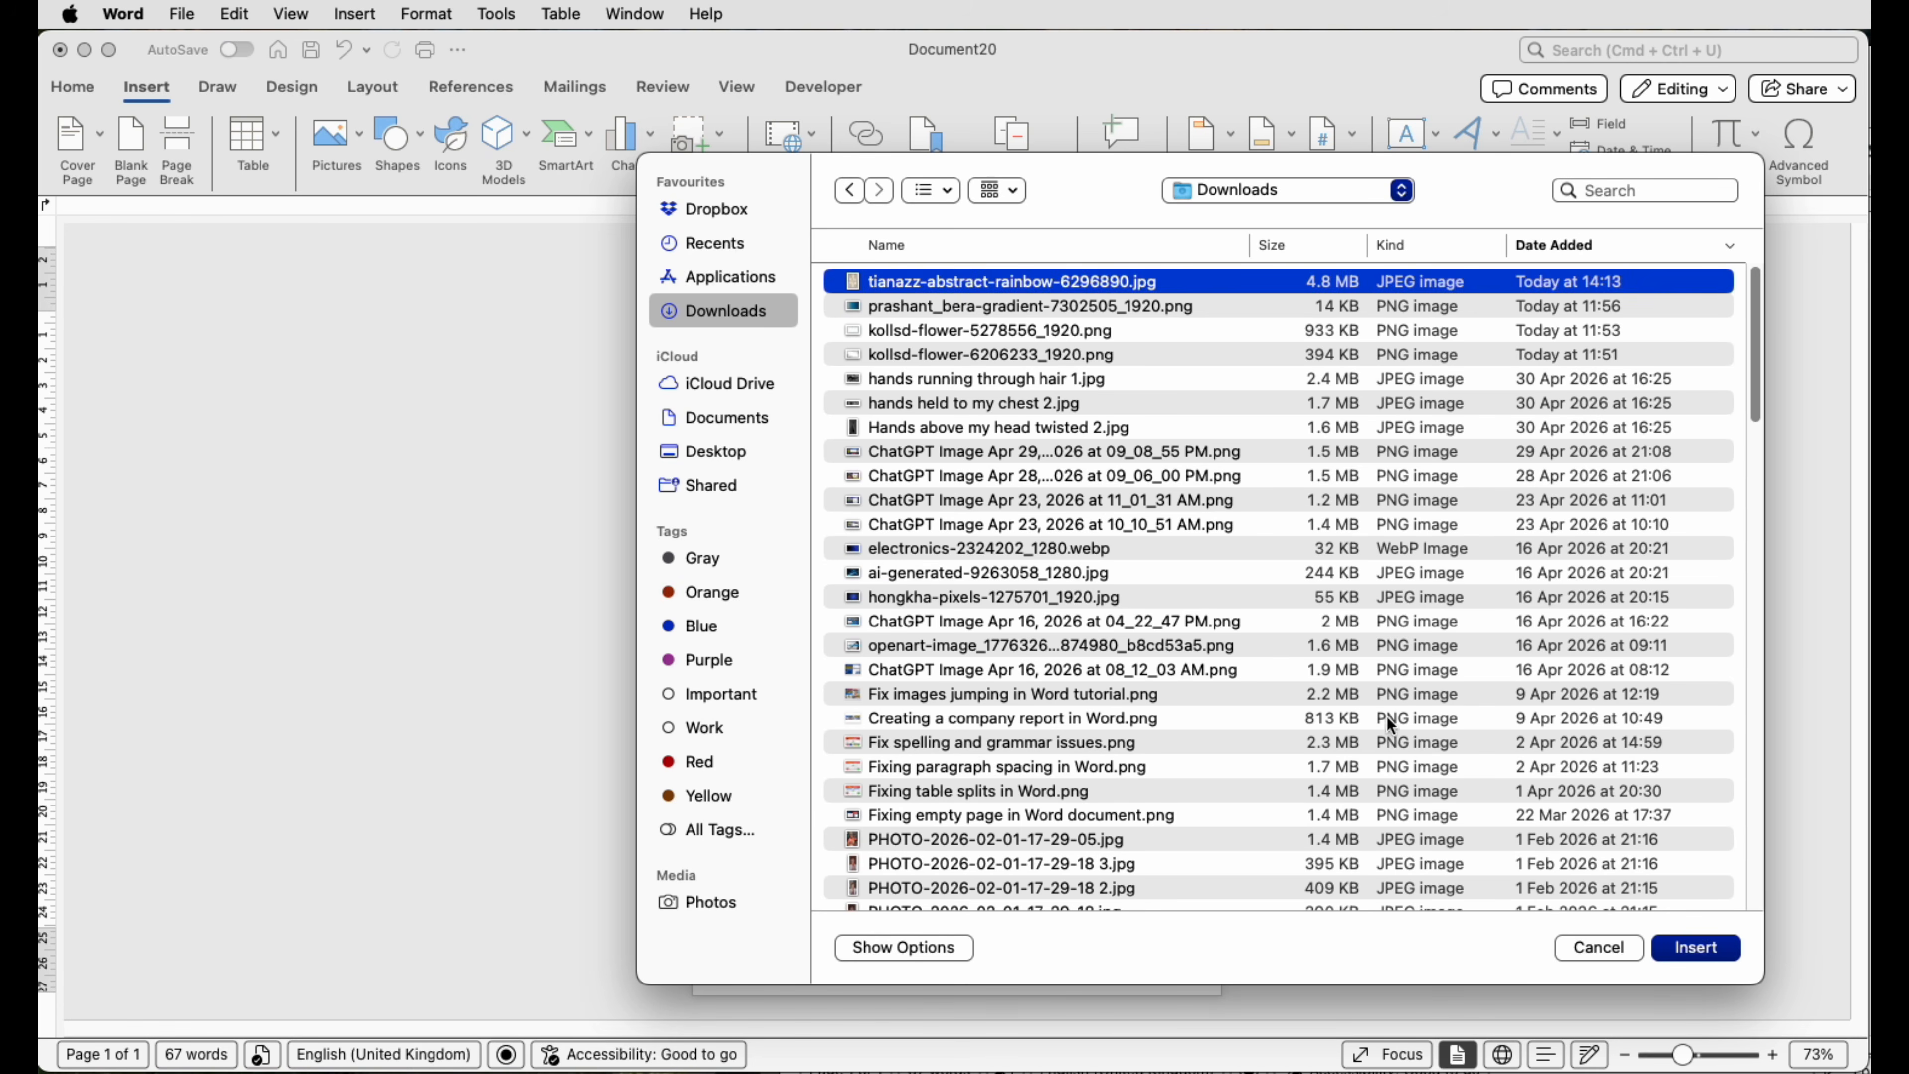
{"action": "left_click", "coordinate": [1696, 951]}
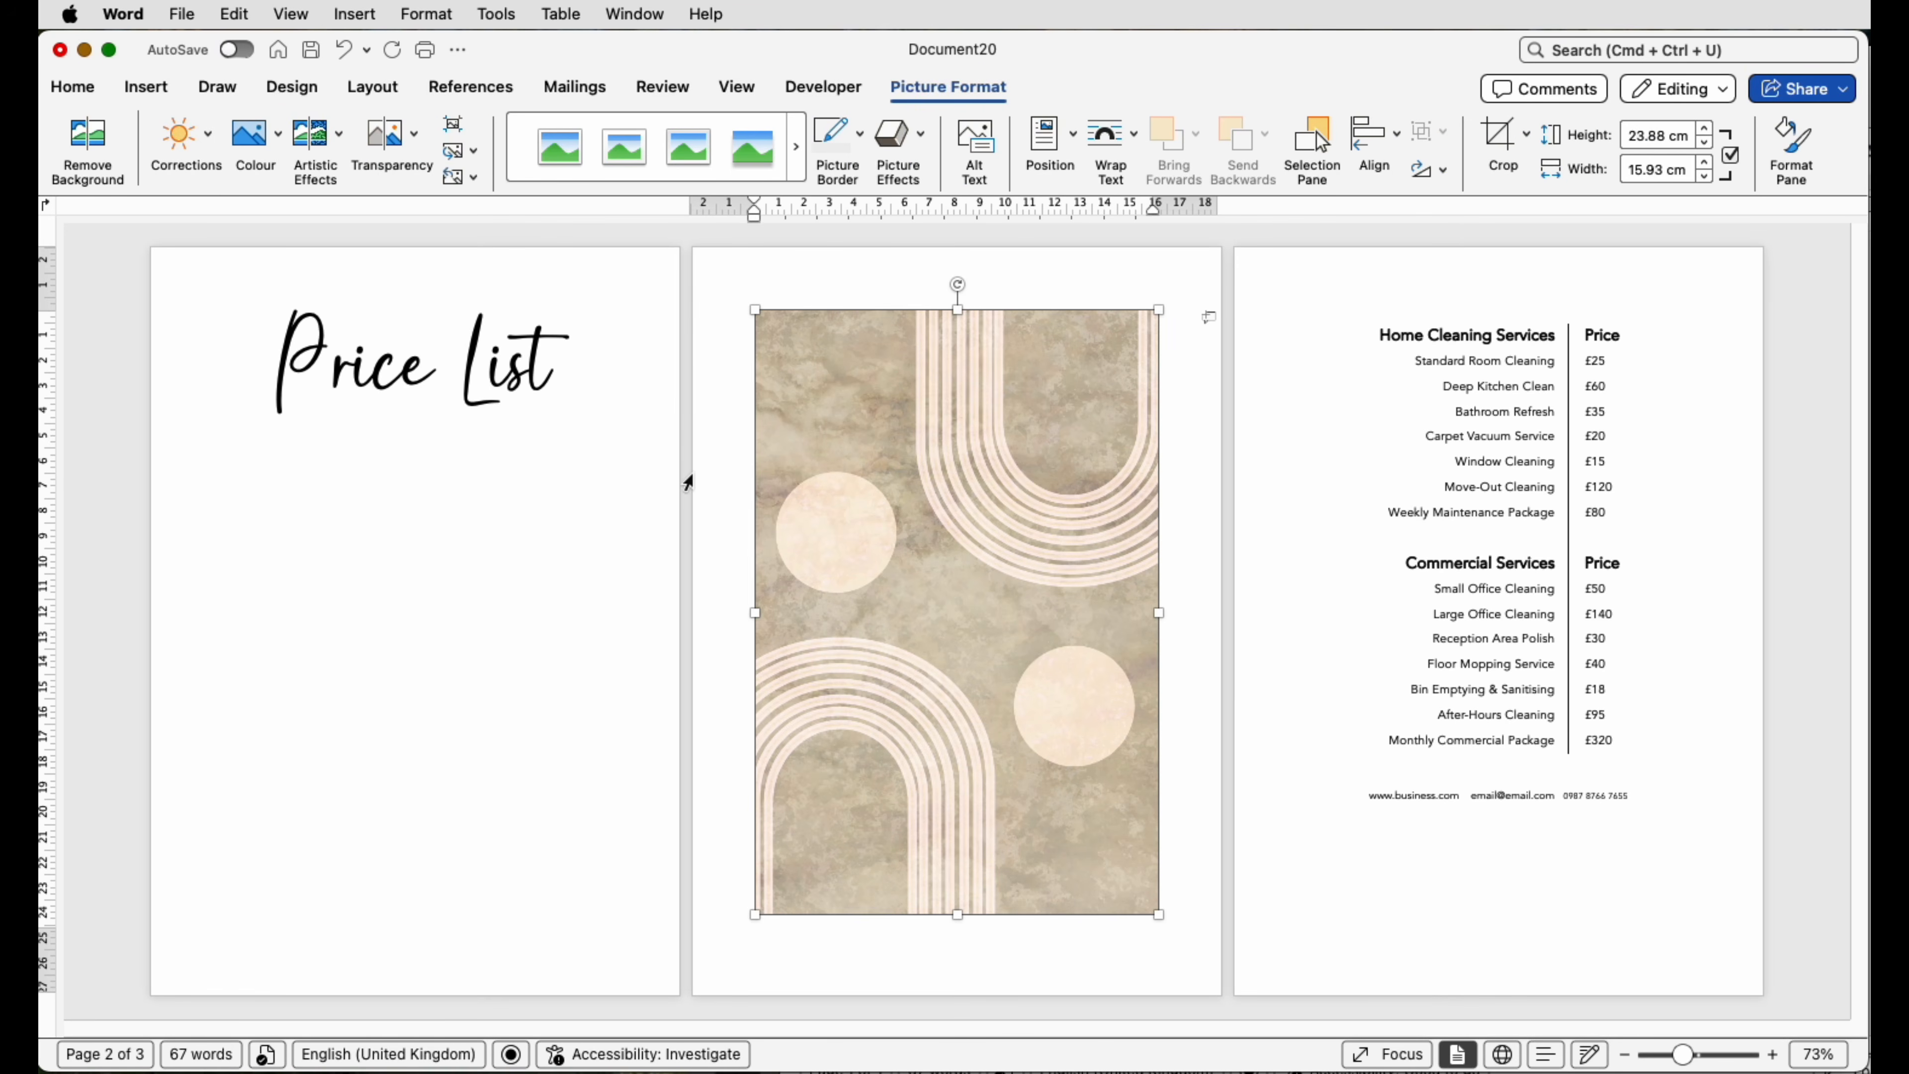
Place the picture behind the text and move and enlarge it to cover the whole page, about 31.6 cm by 21.1 cm.
{"action": "left_click", "coordinate": [1122, 172]}
{"action": "left_click", "coordinate": [1161, 345]}
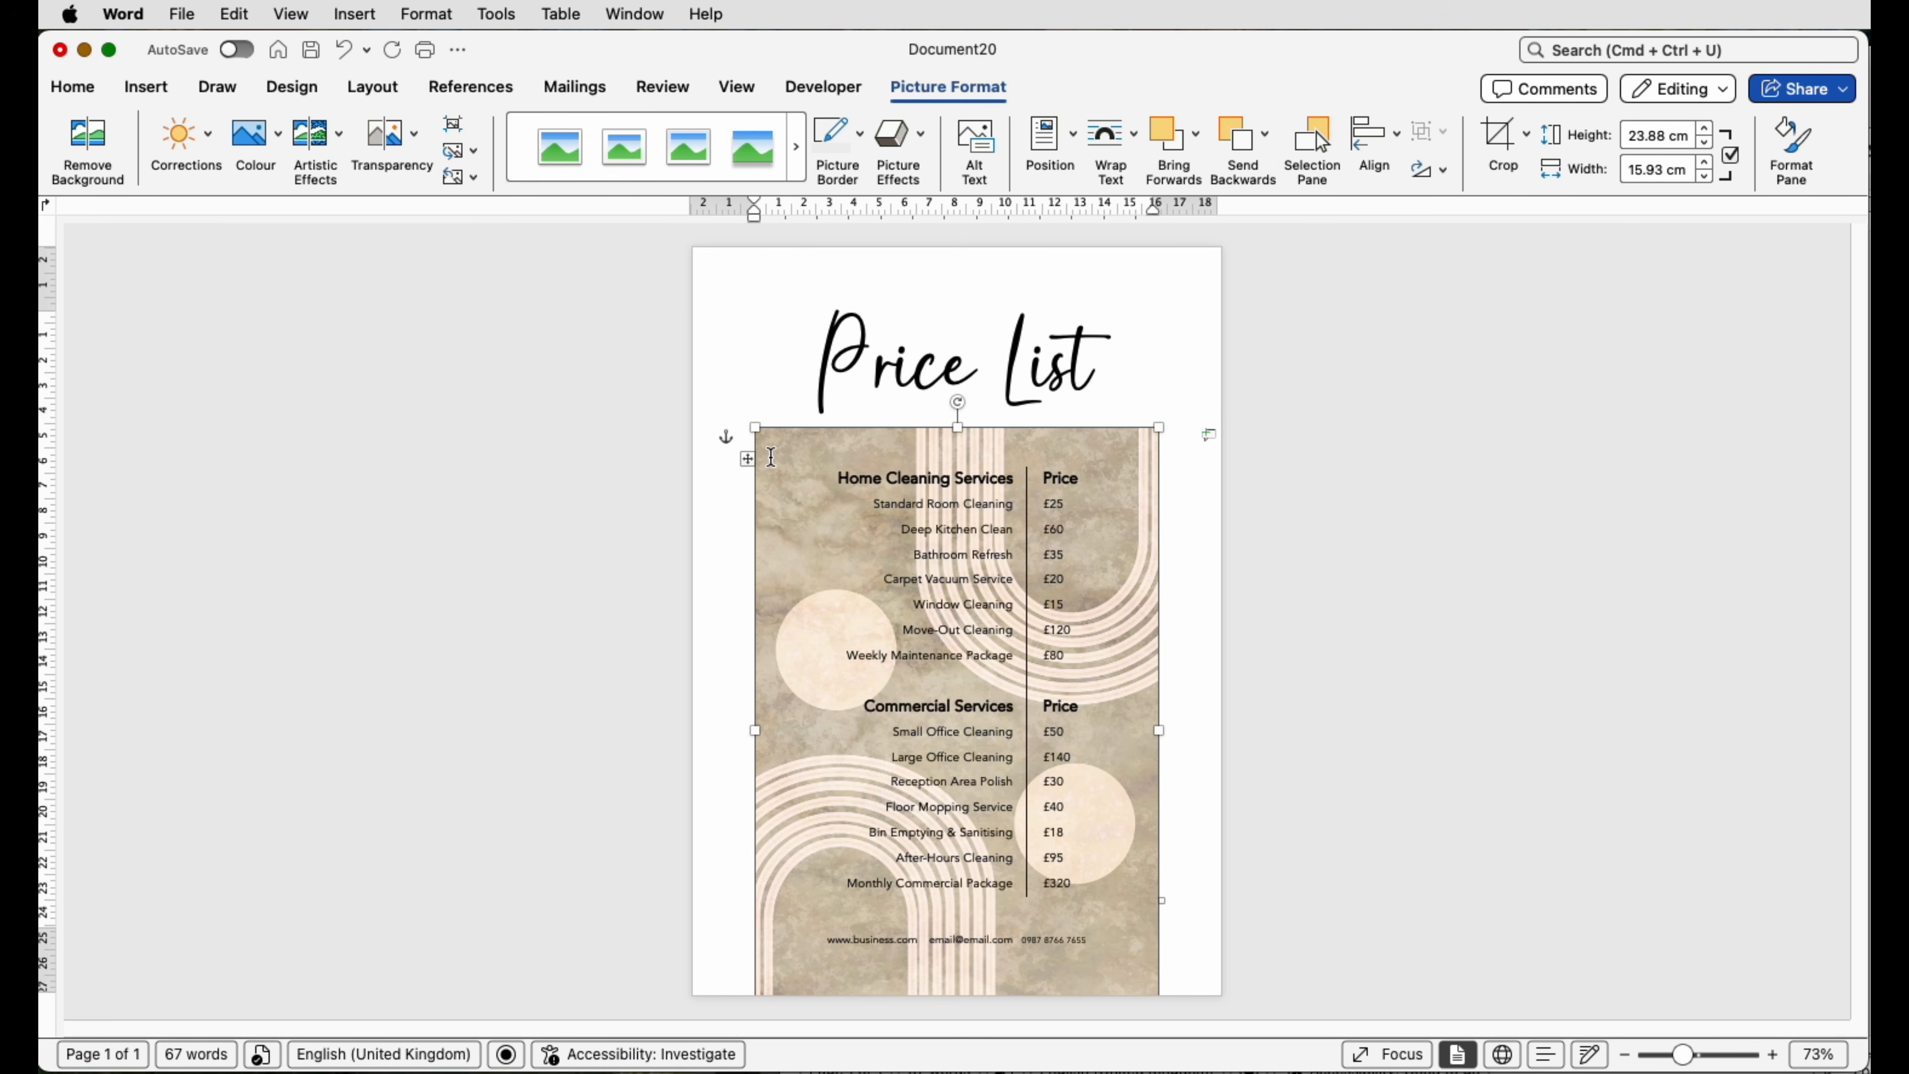
{"action": "left_click_drag", "start_coordinate": [768, 440], "coordinate": [721, 257]}
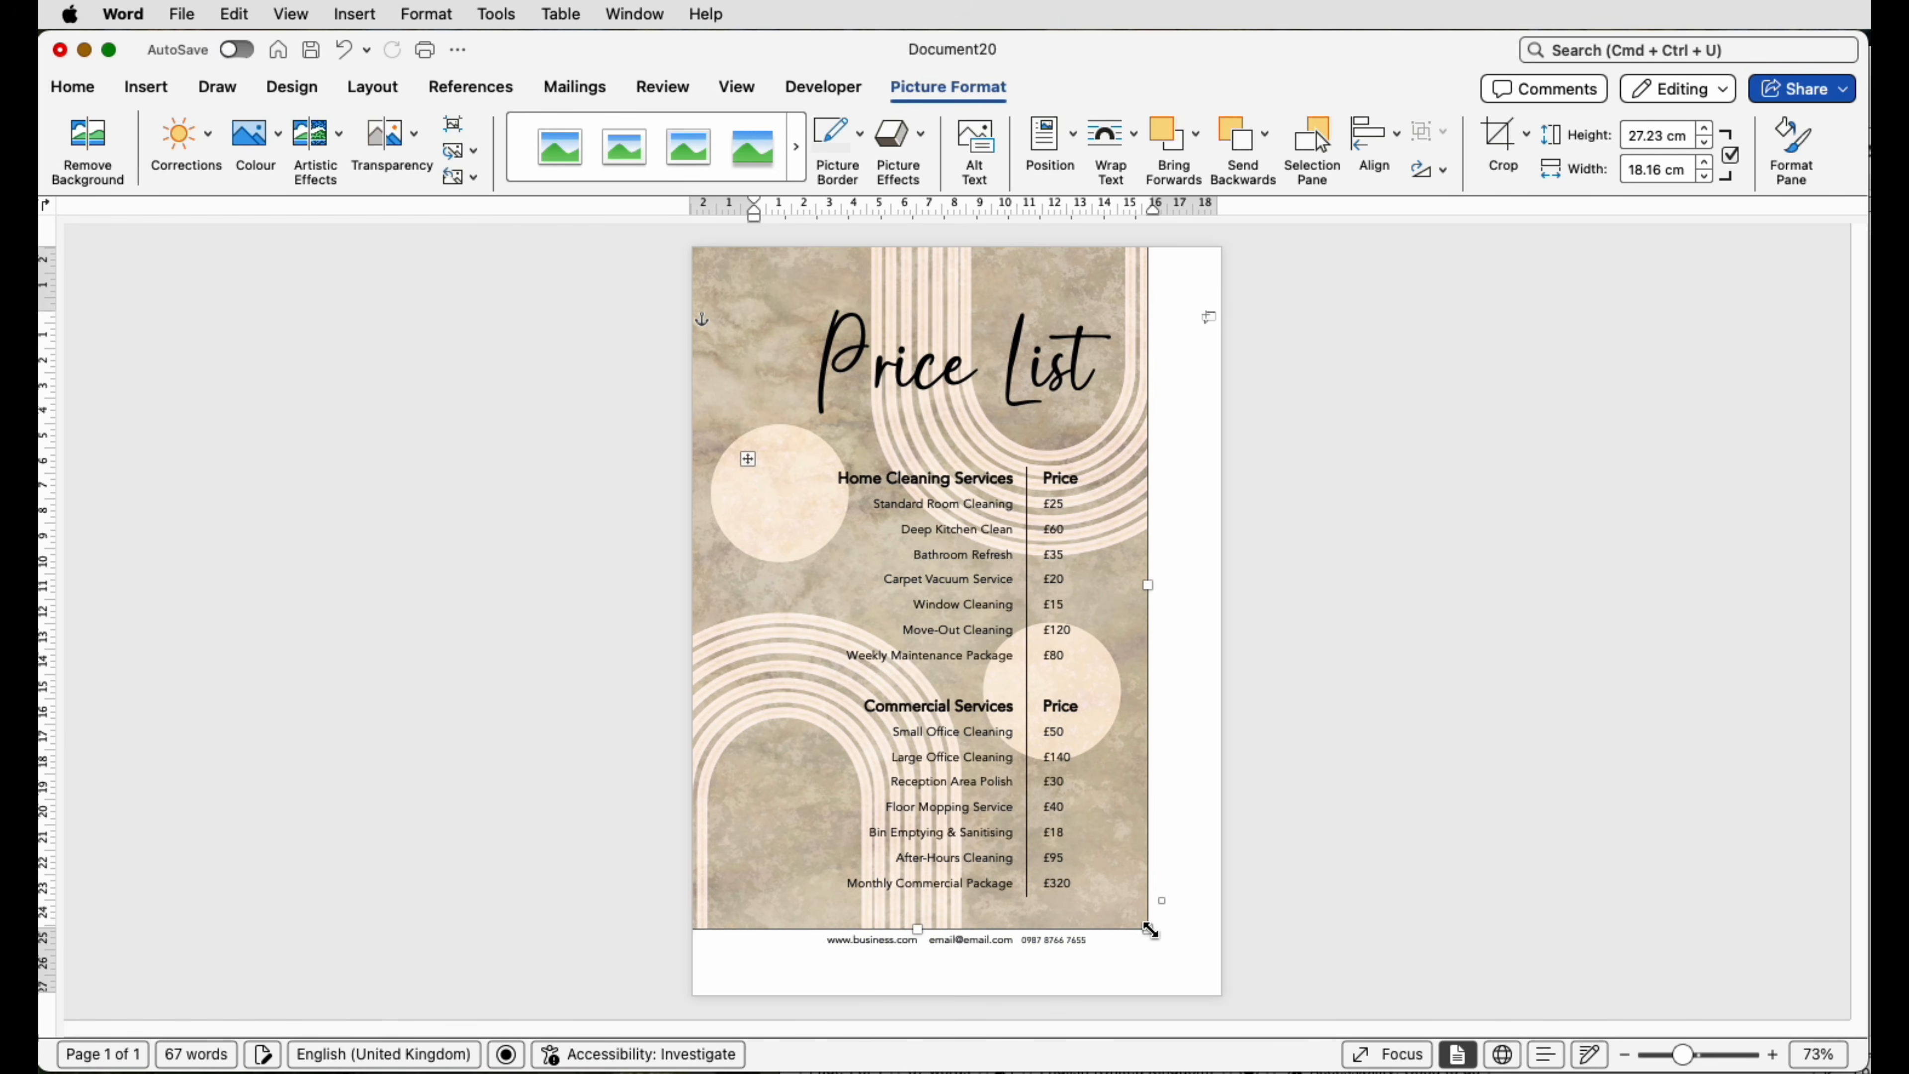
{"action": "left_click_drag", "start_coordinate": [1150, 930], "coordinate": [1222, 998]}
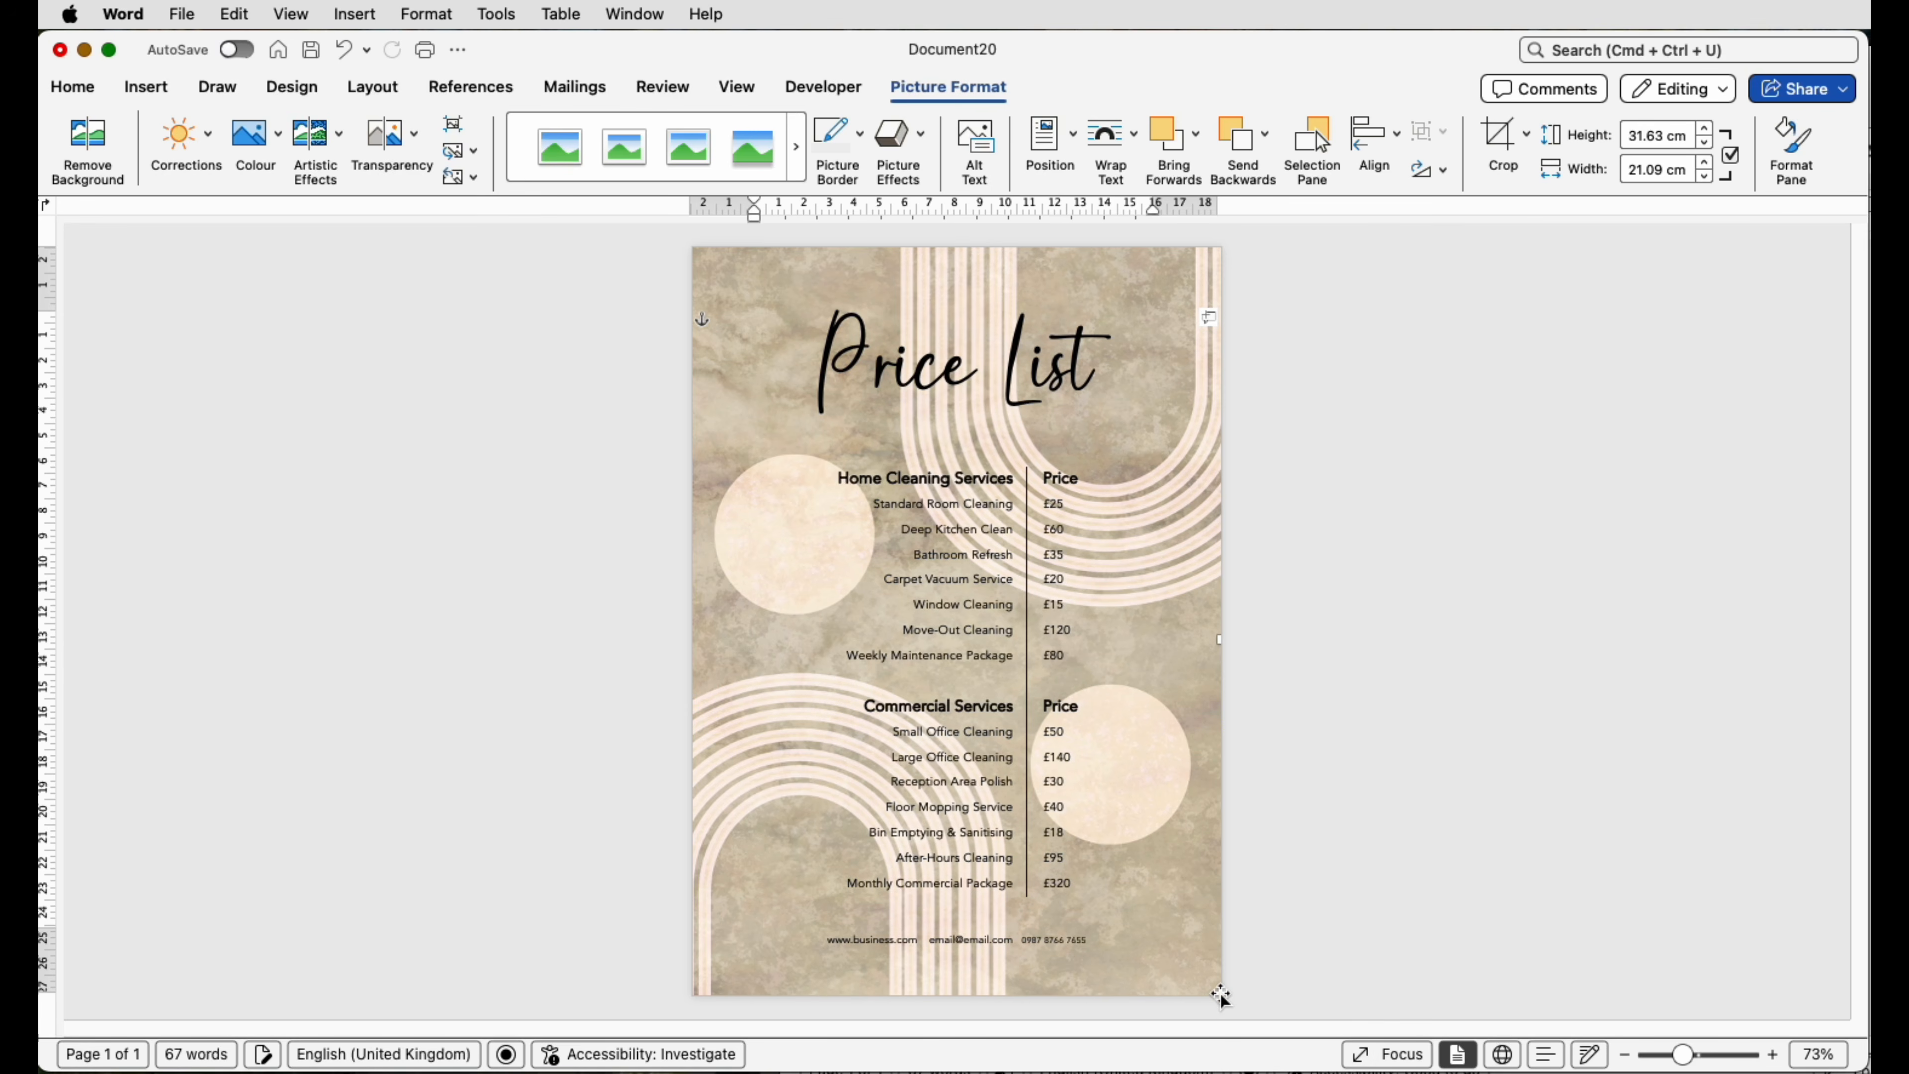
Change the font colour of the Price List title, the services table text and the contact details to white.
{"action": "left_click", "coordinate": [938, 374]}
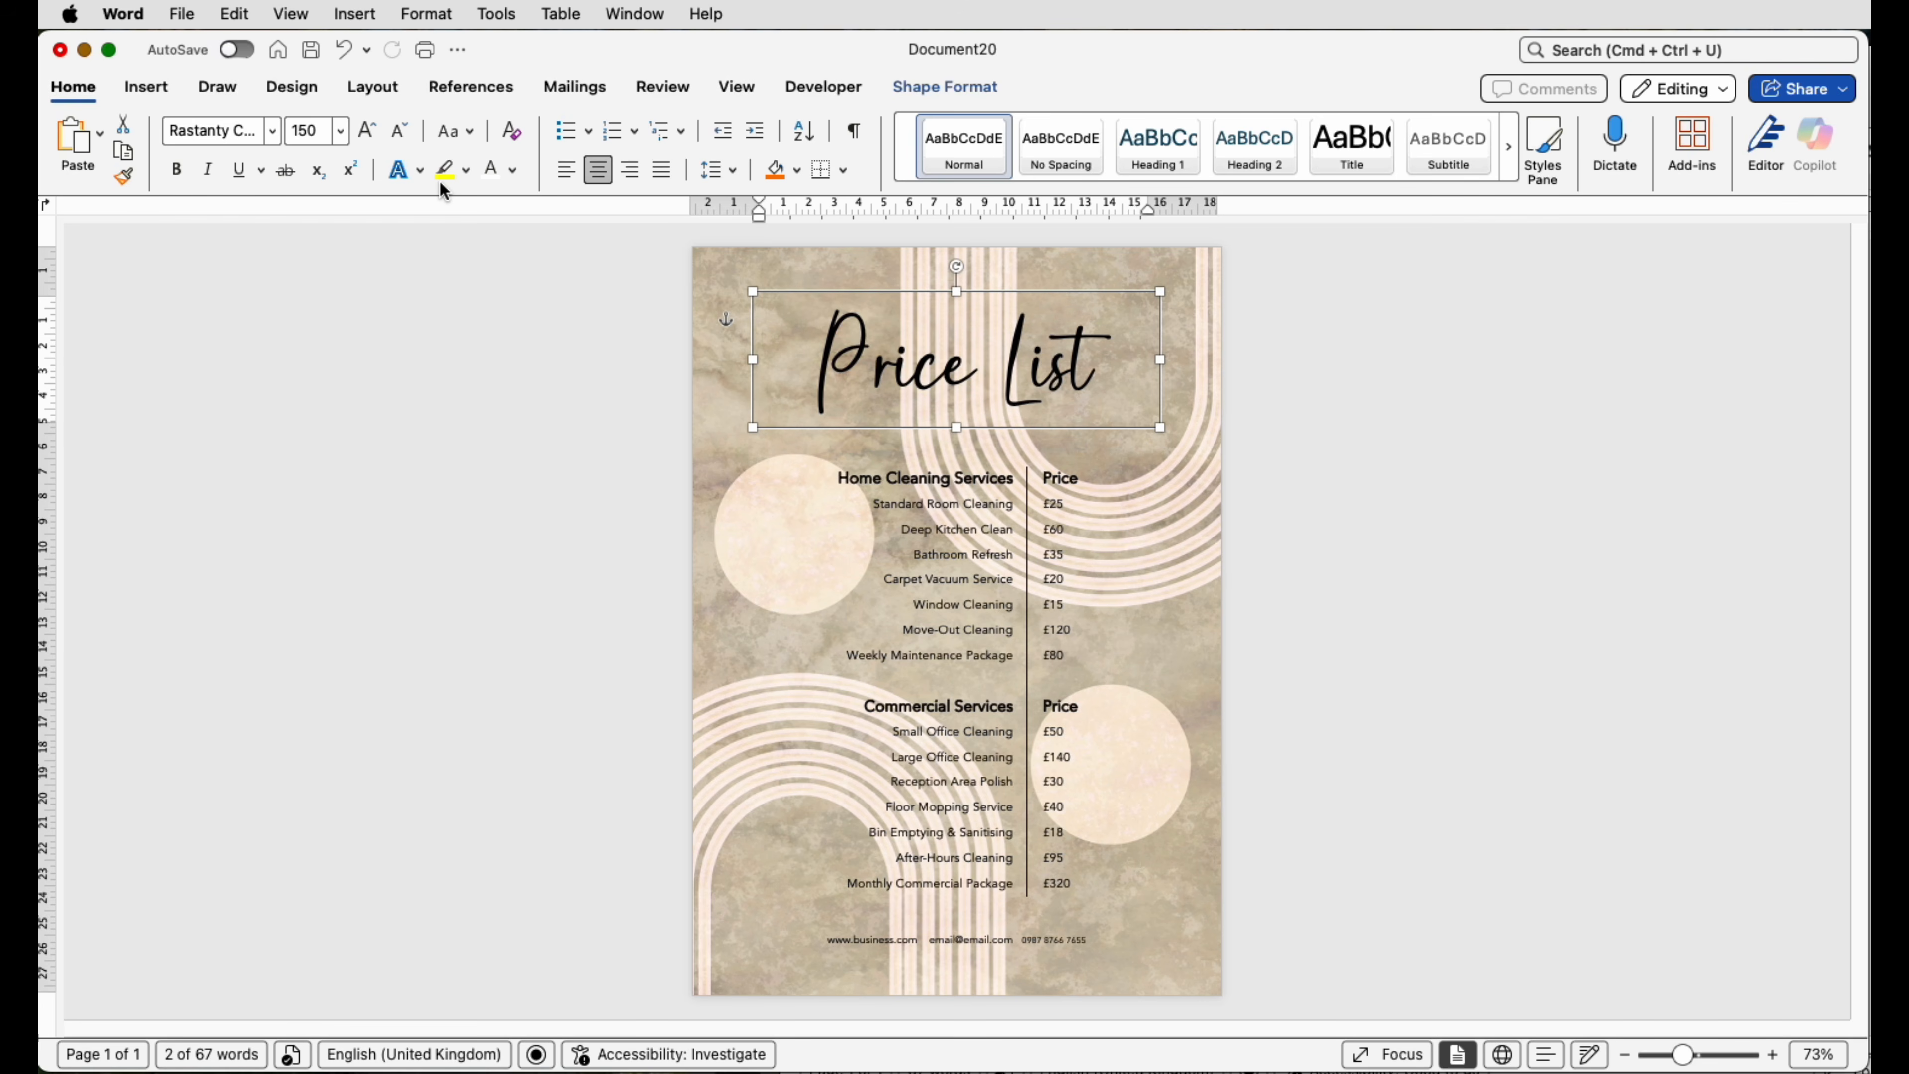
{"action": "left_click", "coordinate": [493, 177]}
{"action": "left_click", "coordinate": [847, 481]}
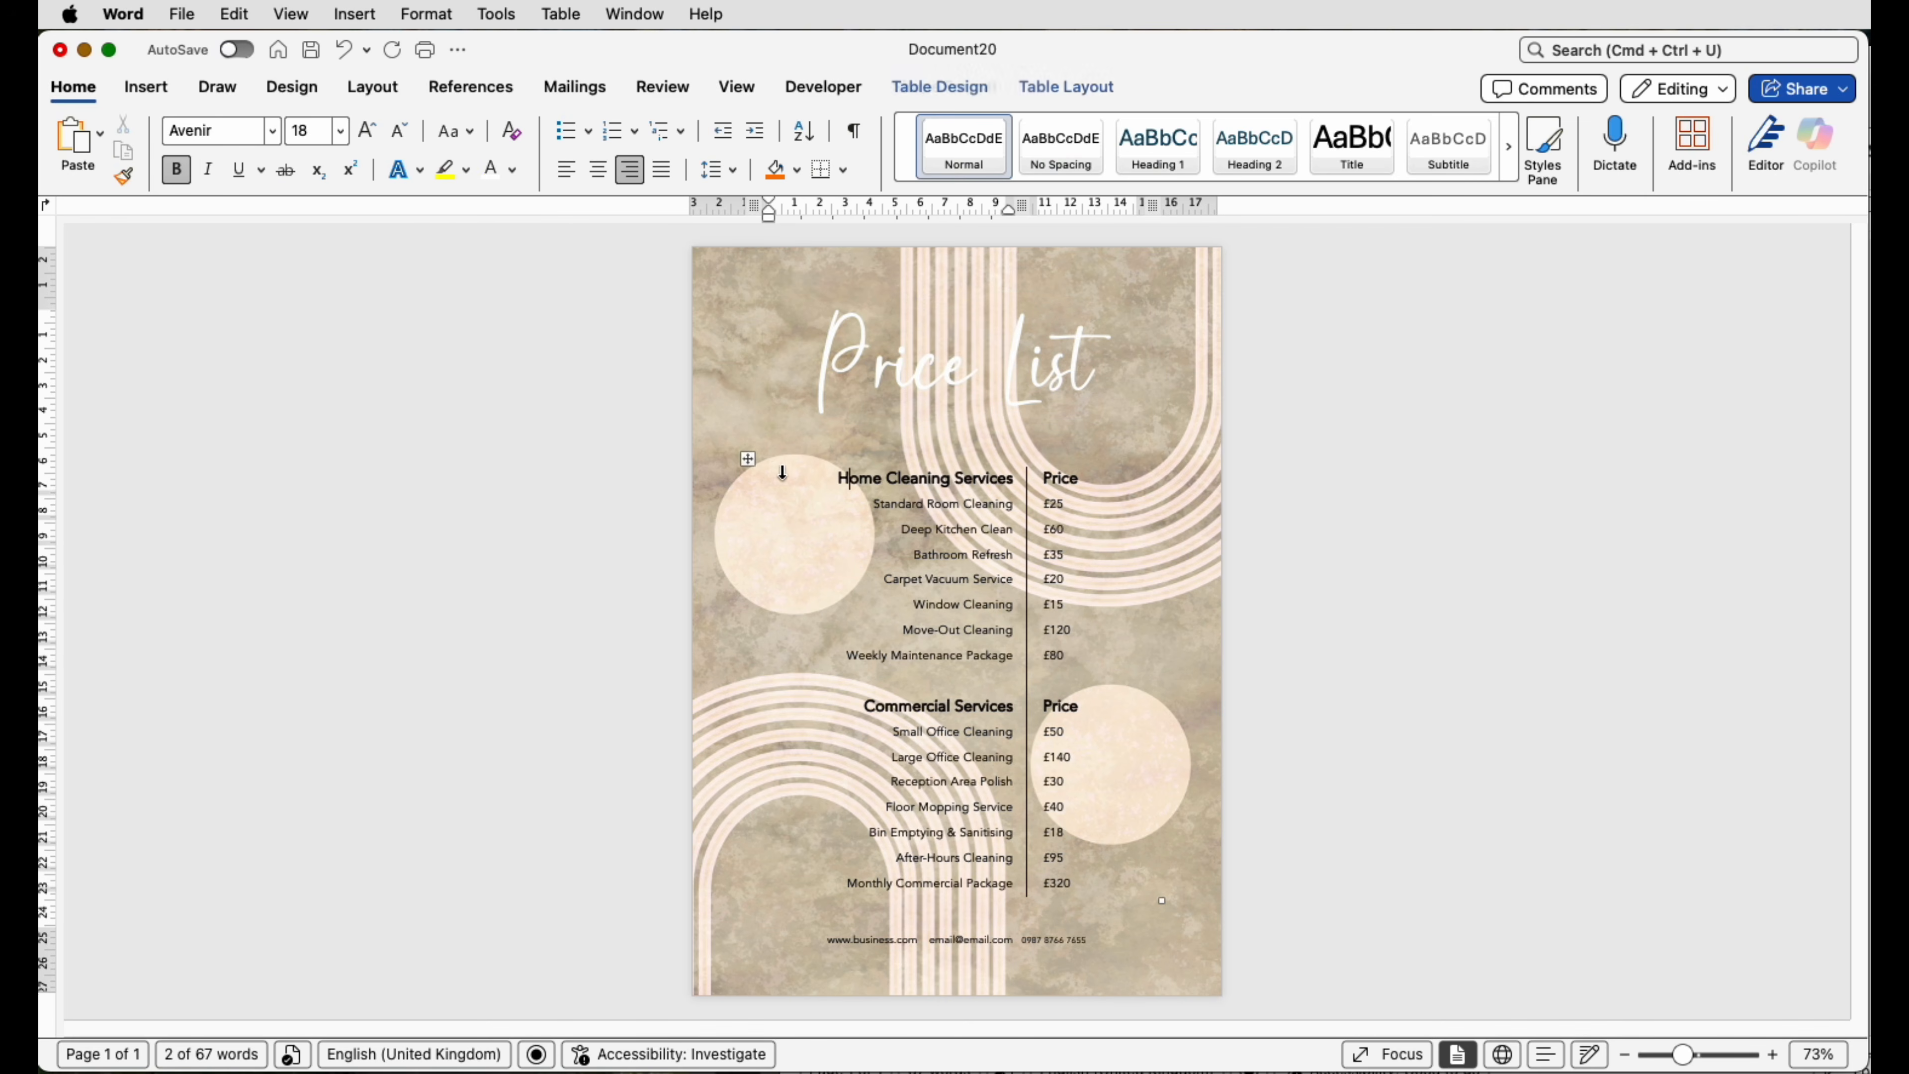
{"action": "left_click", "coordinate": [749, 457]}
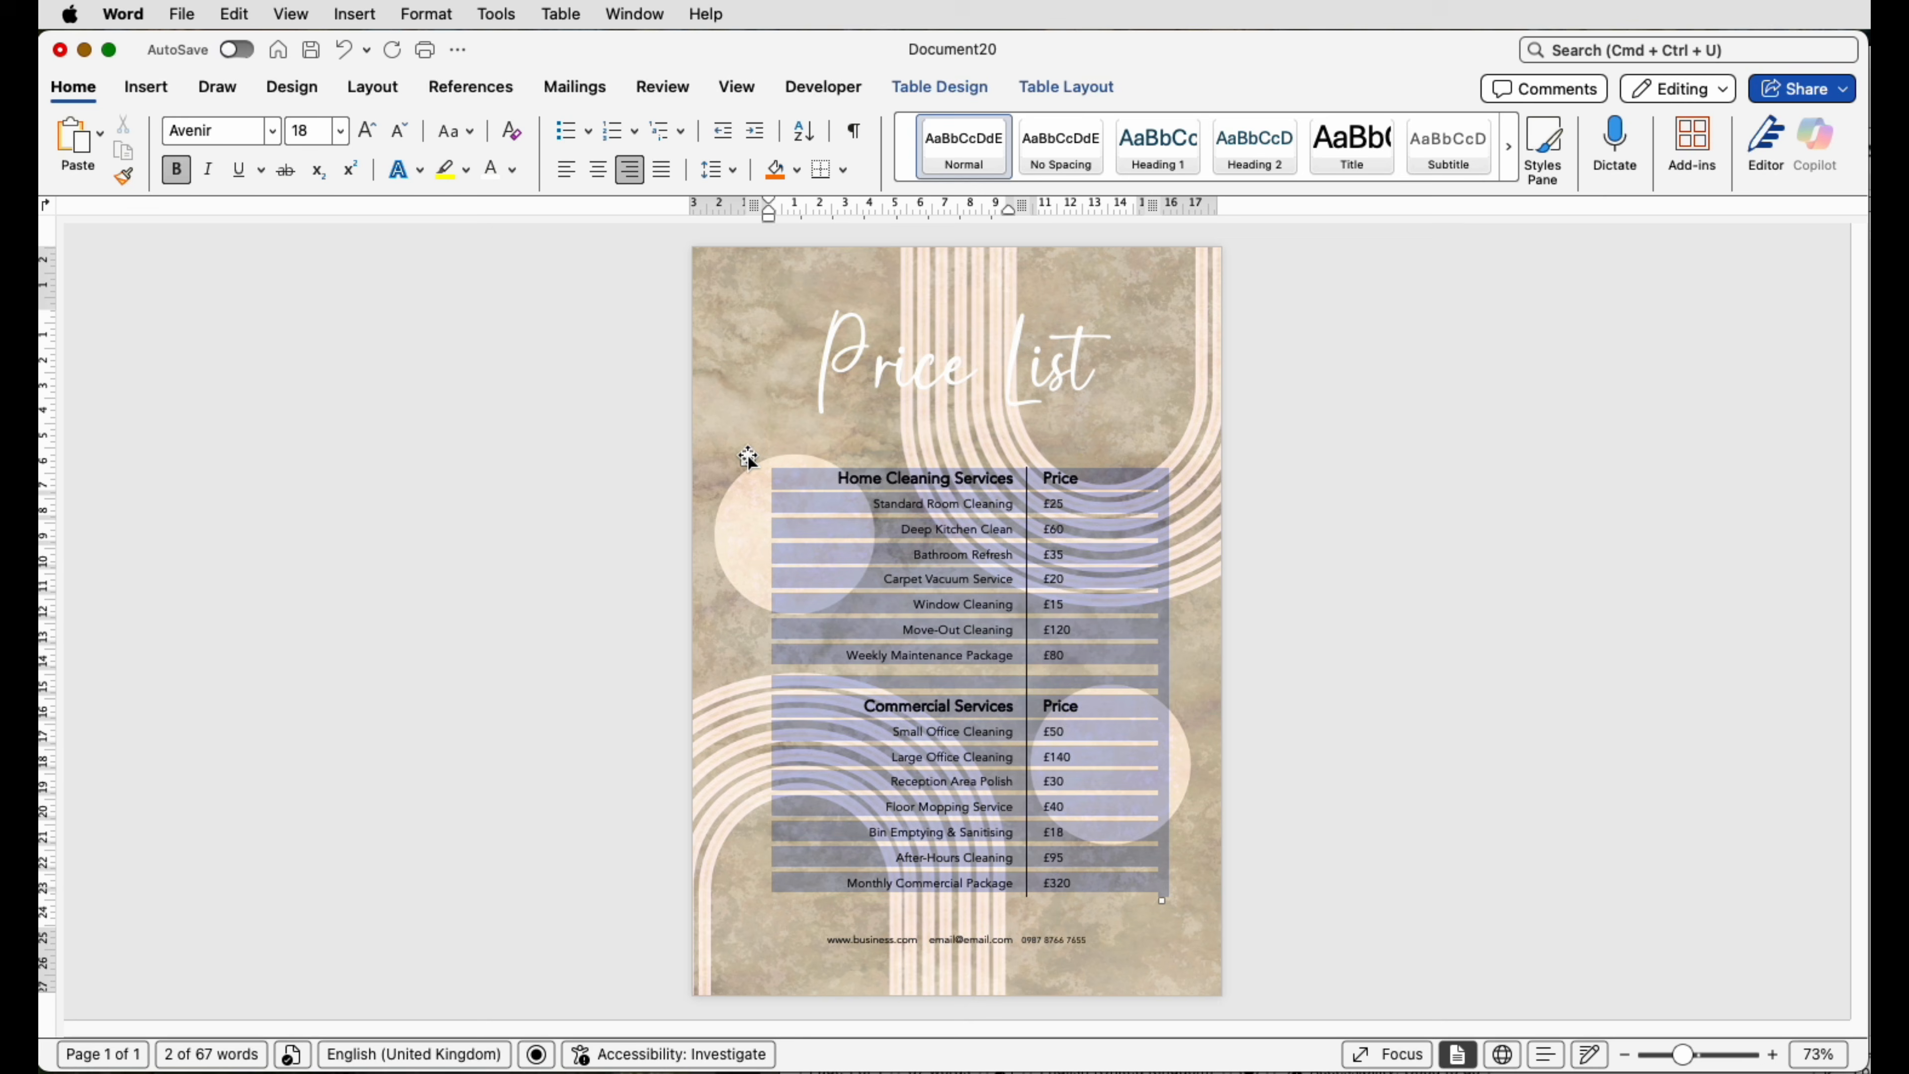
{"action": "left_click", "coordinate": [494, 175]}
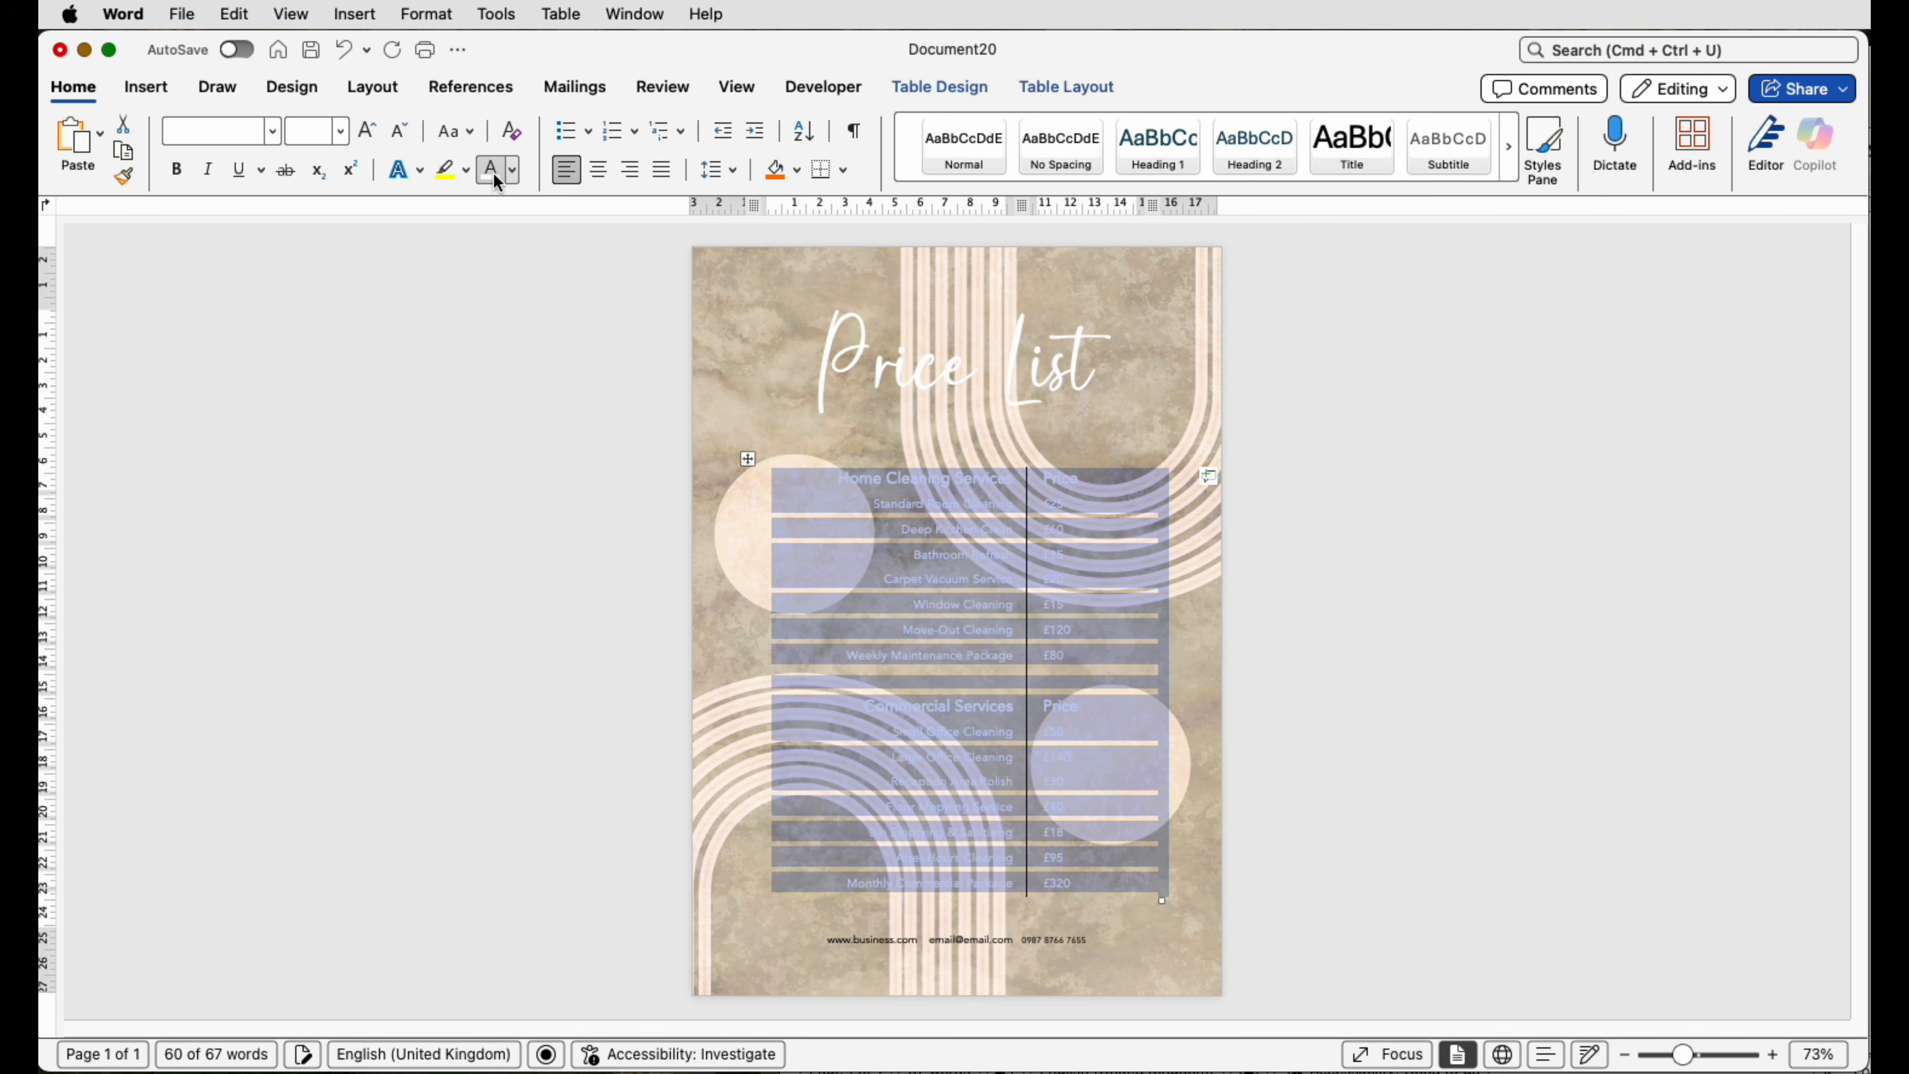
{"action": "left_click", "coordinate": [877, 942]}
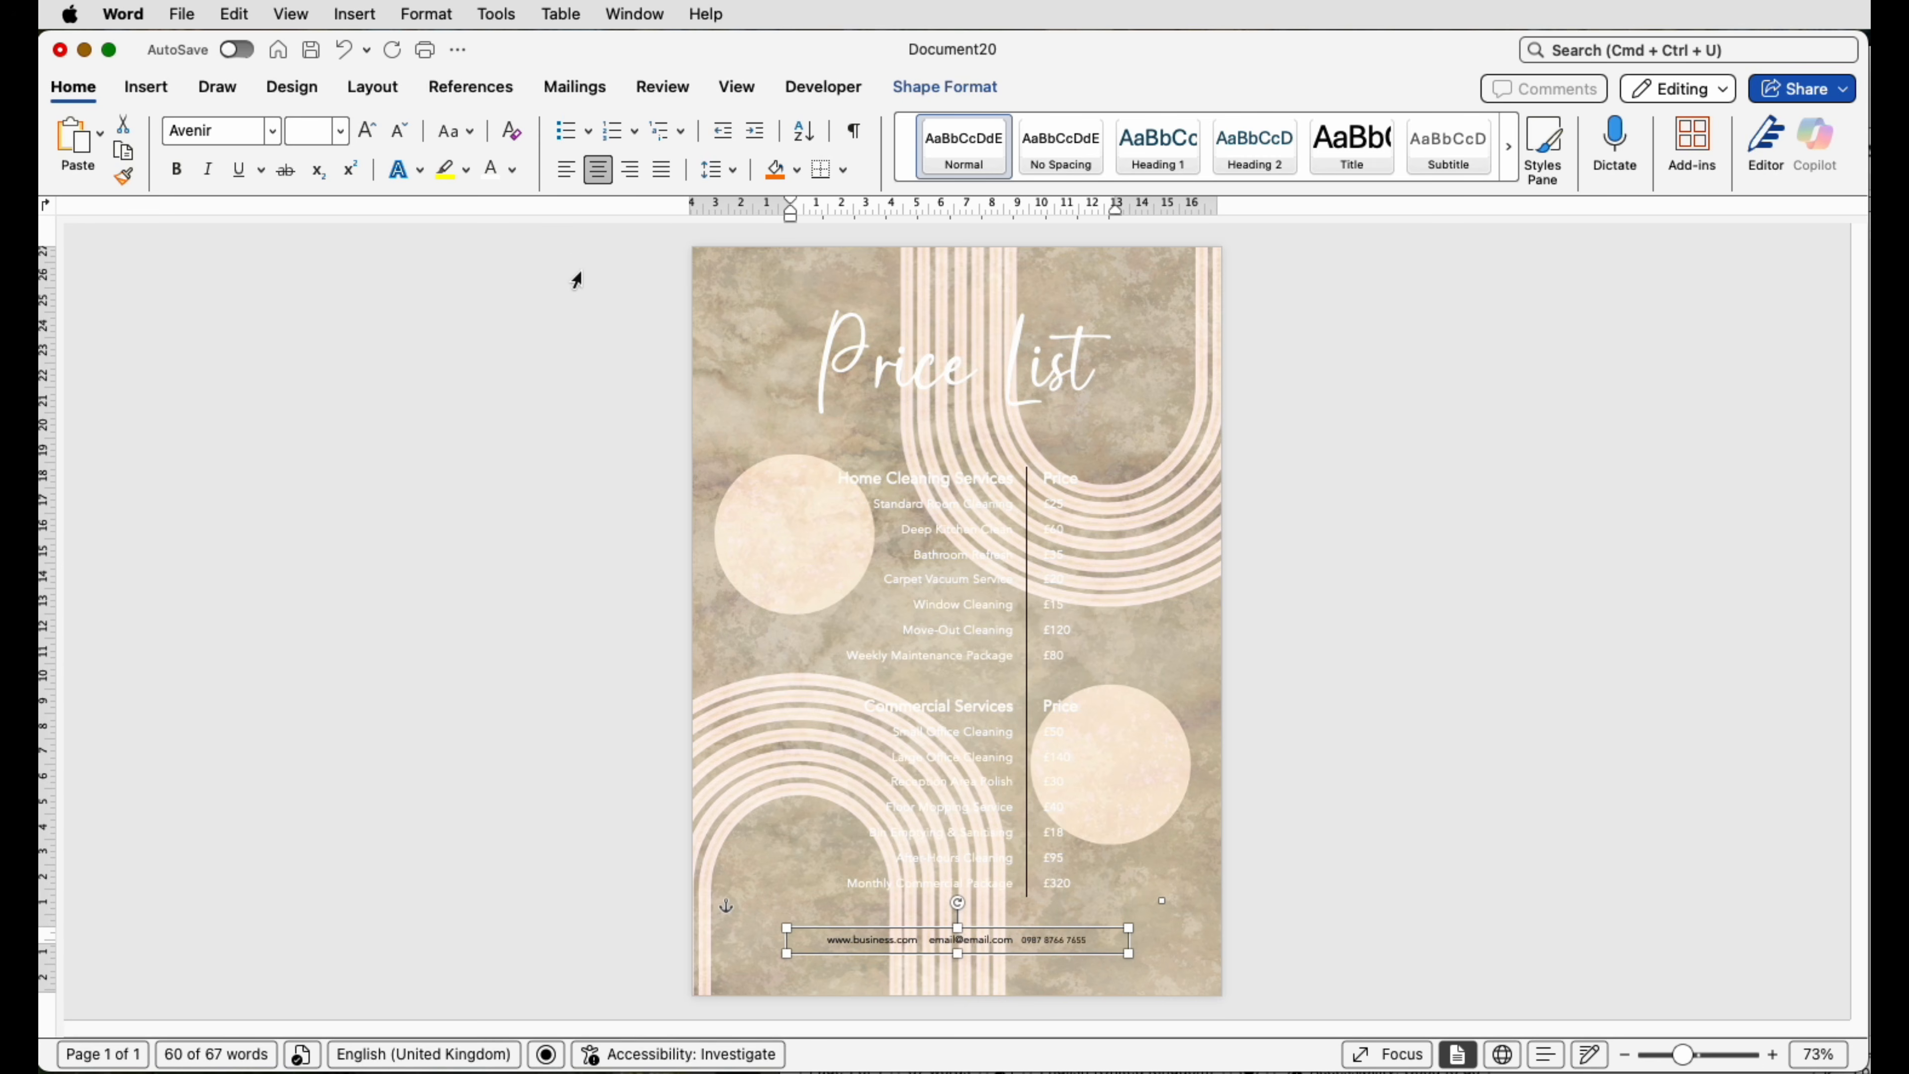
{"action": "left_click", "coordinate": [493, 173]}
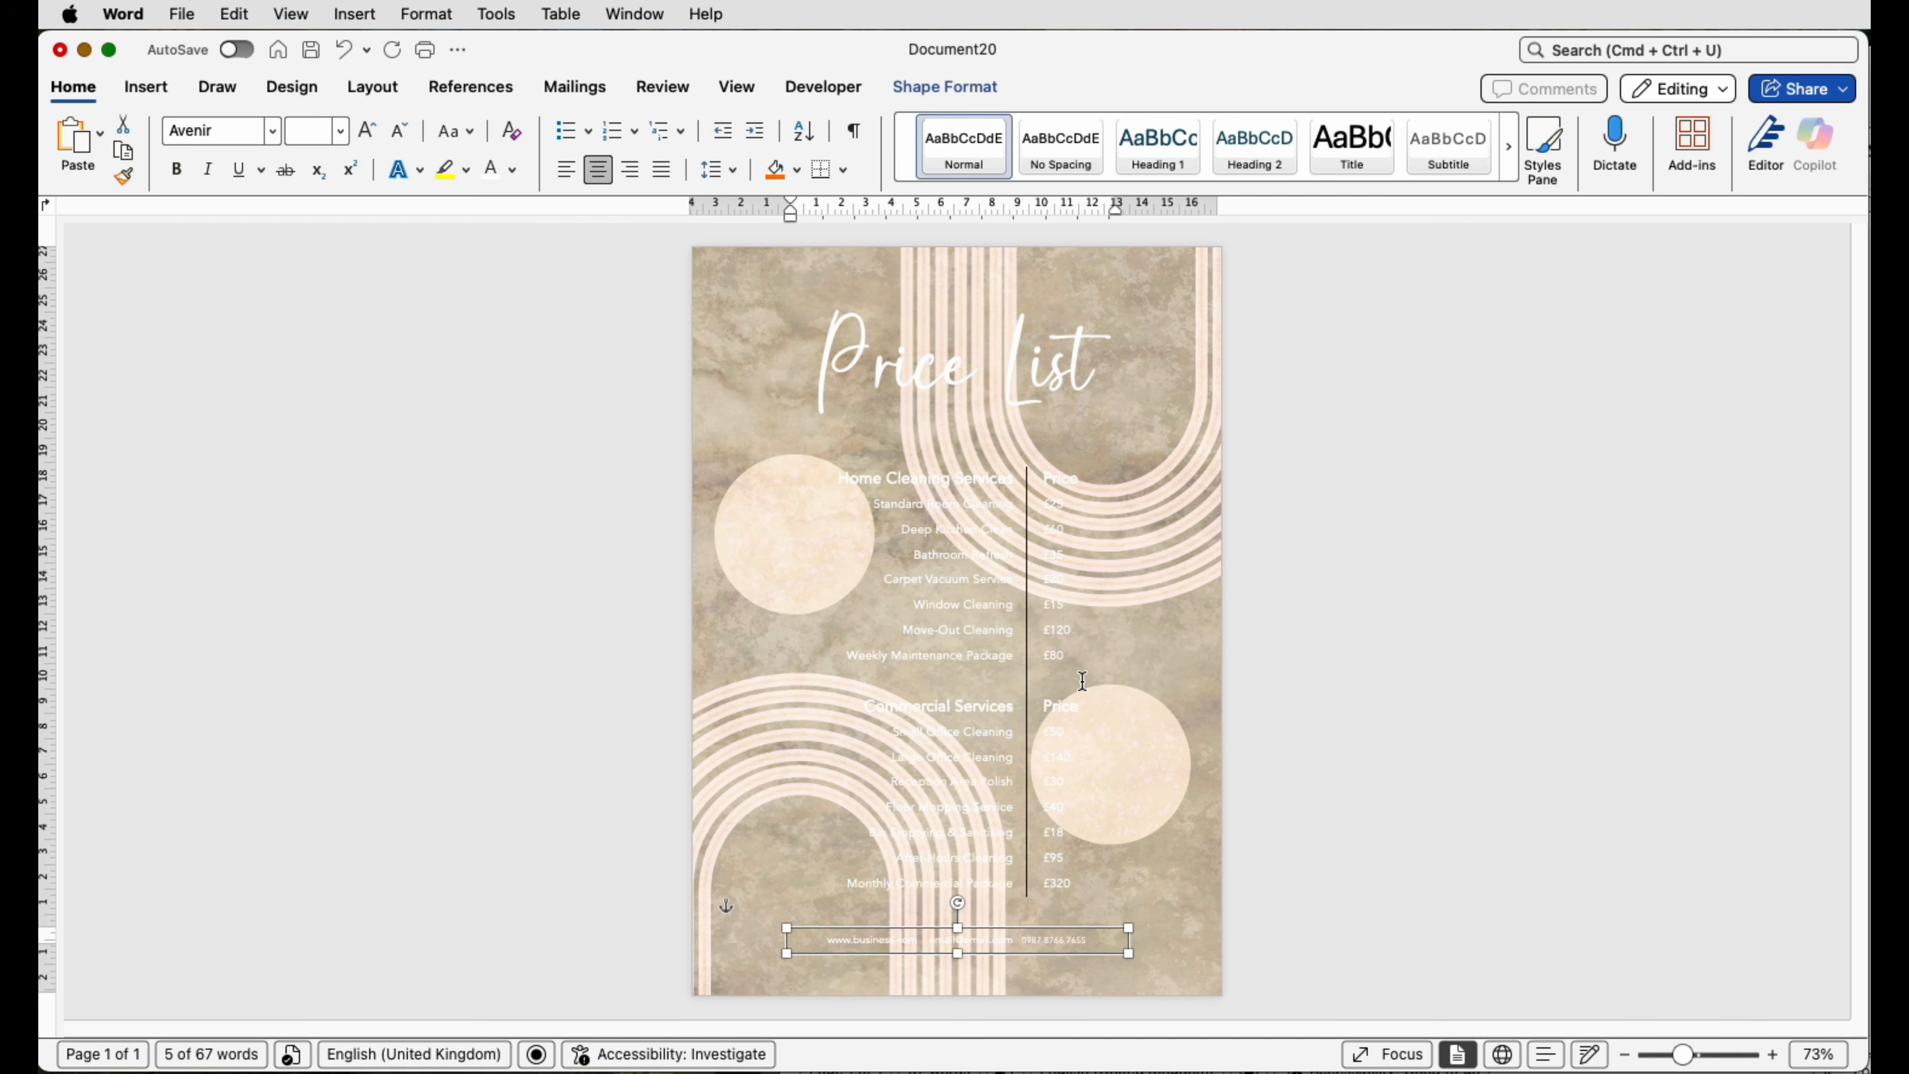
Fade the background picture with the transparency preset one level above 50%.
{"action": "left_click", "coordinate": [724, 277]}
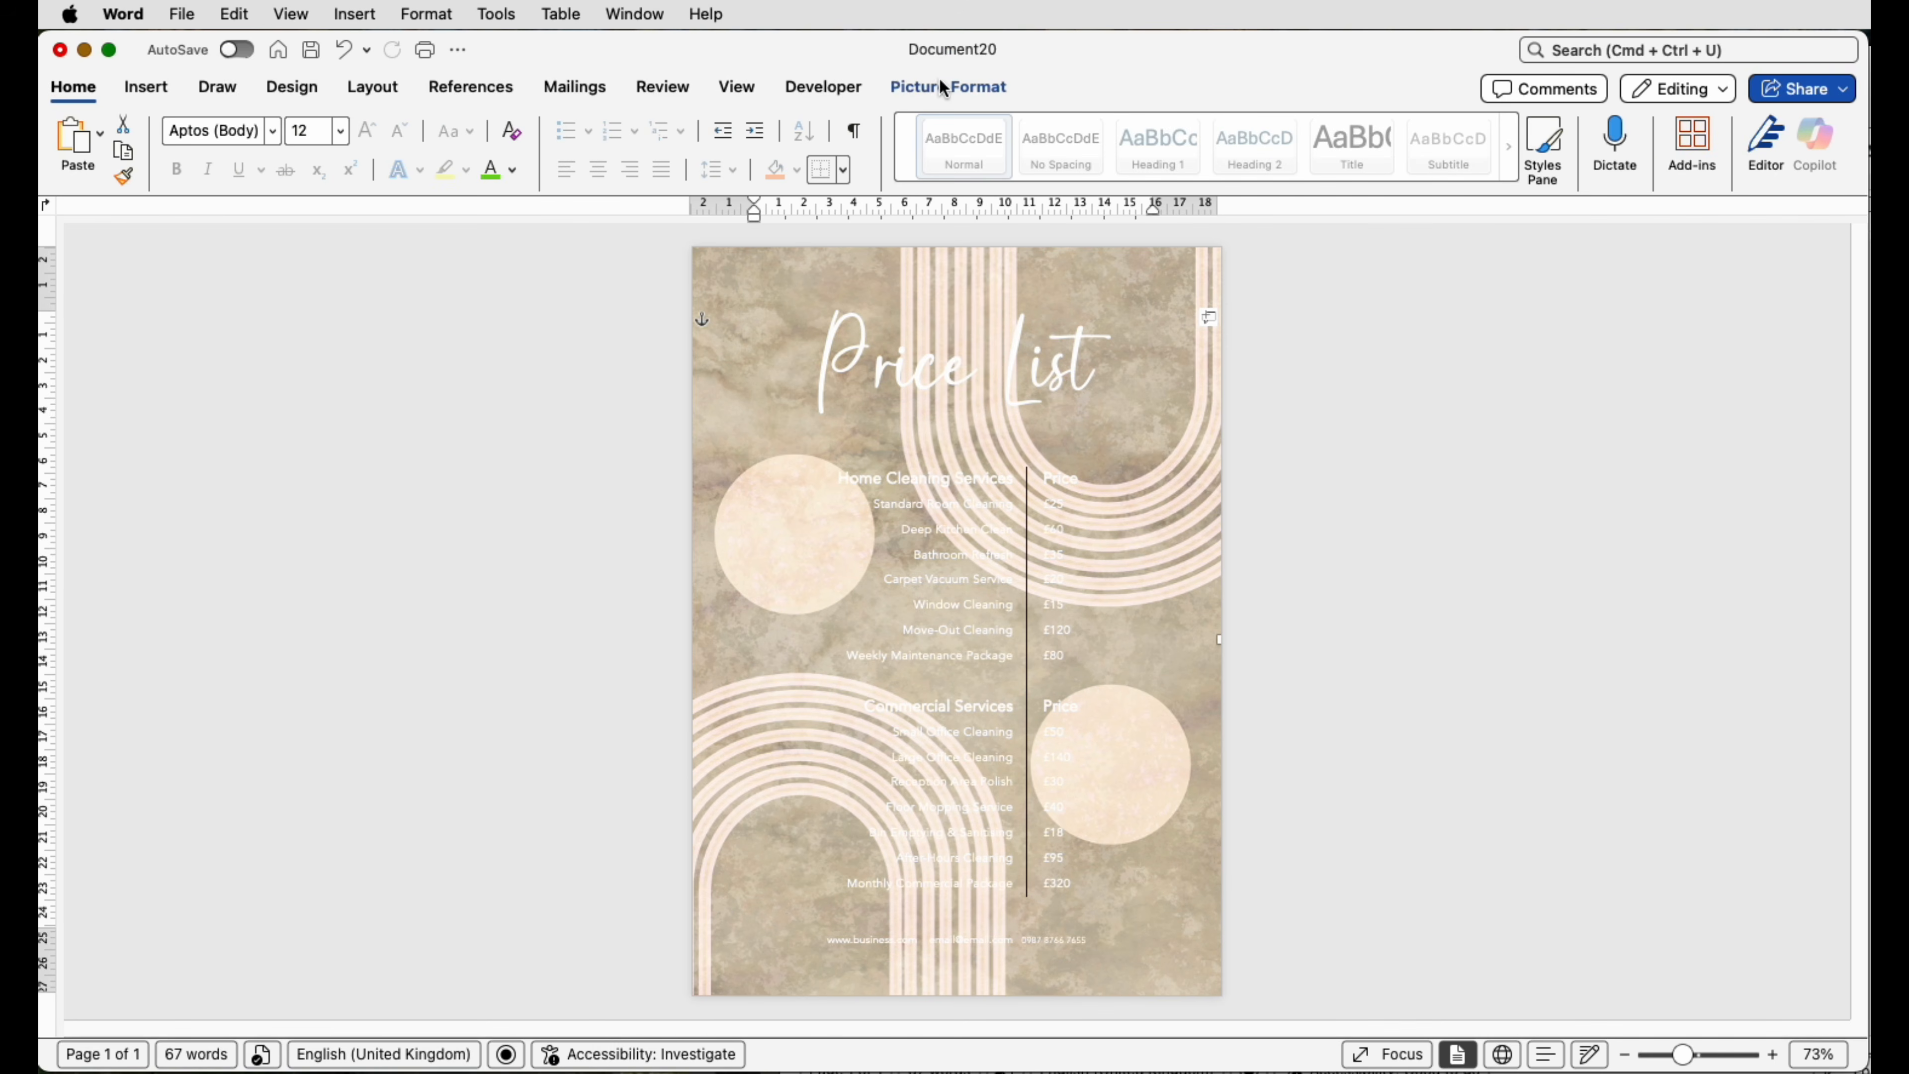
{"action": "left_click", "coordinate": [934, 88]}
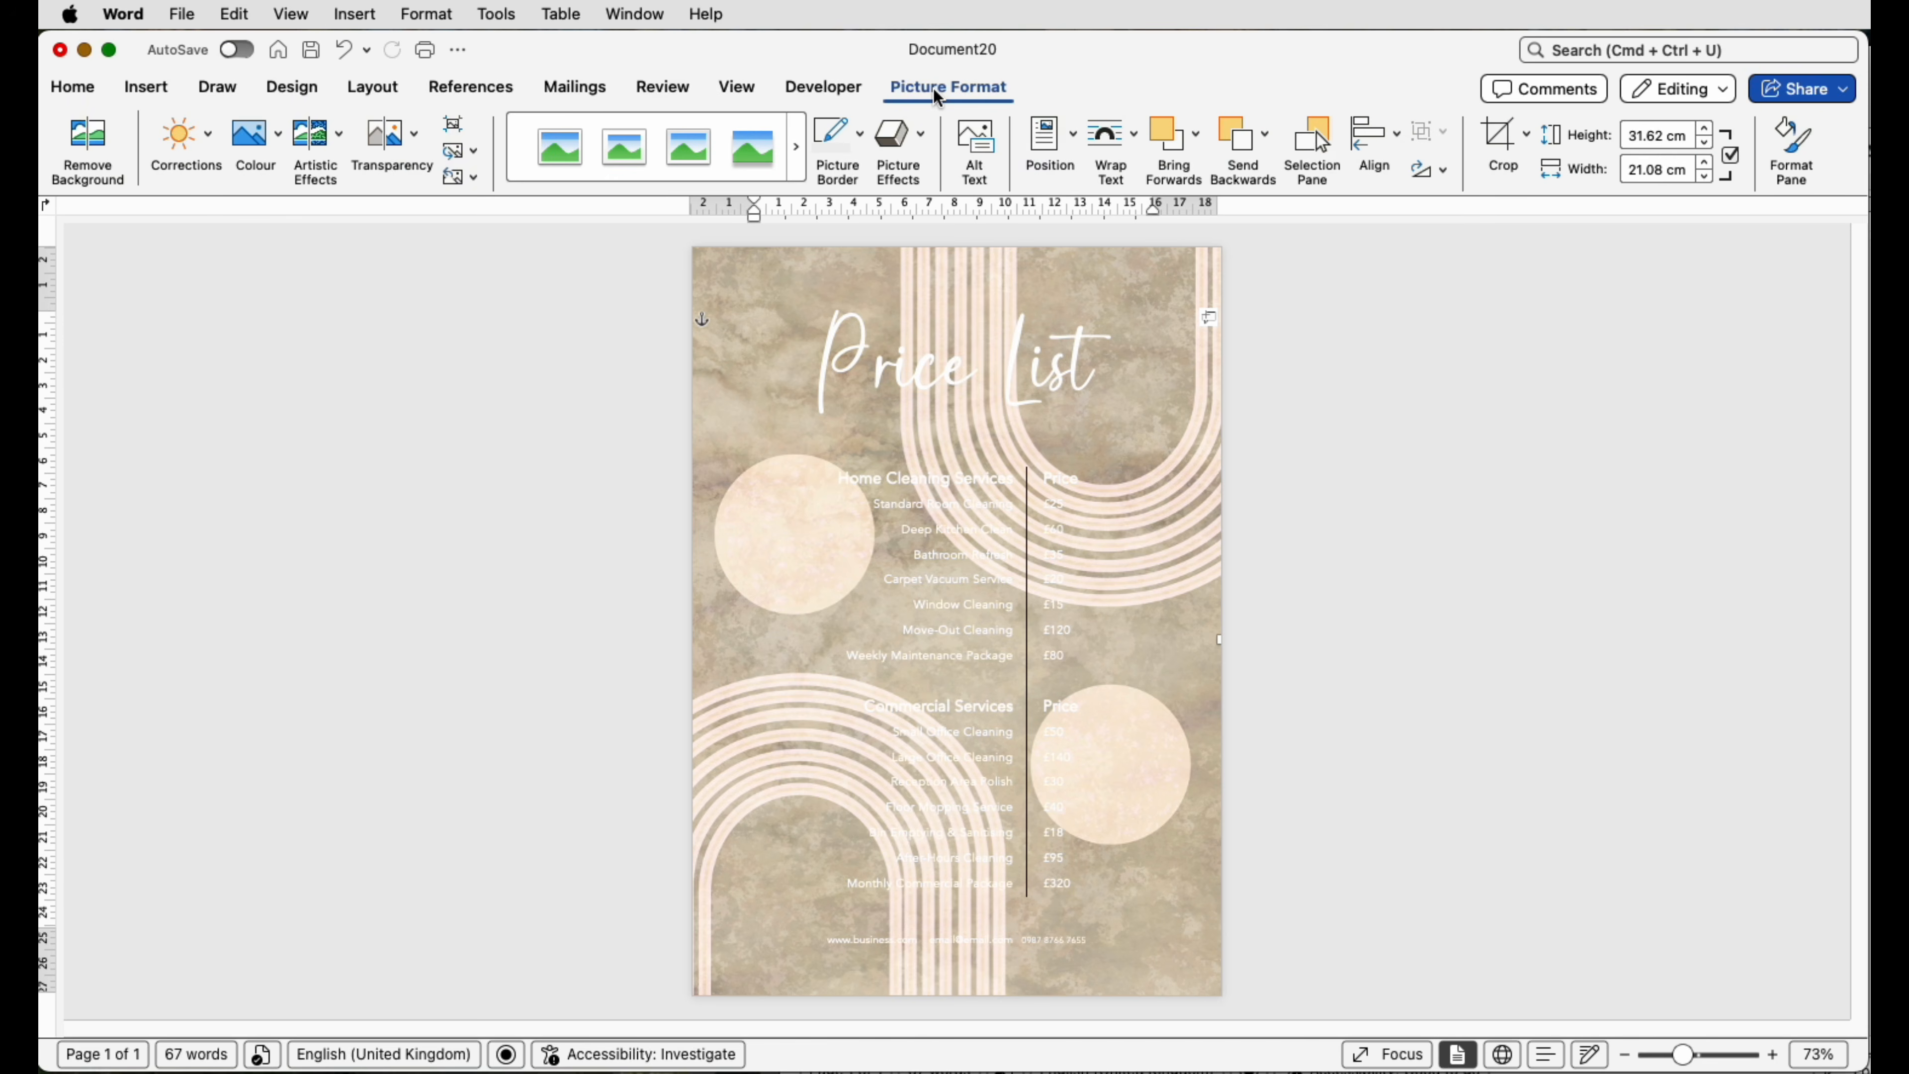
{"action": "left_click", "coordinate": [415, 140]}
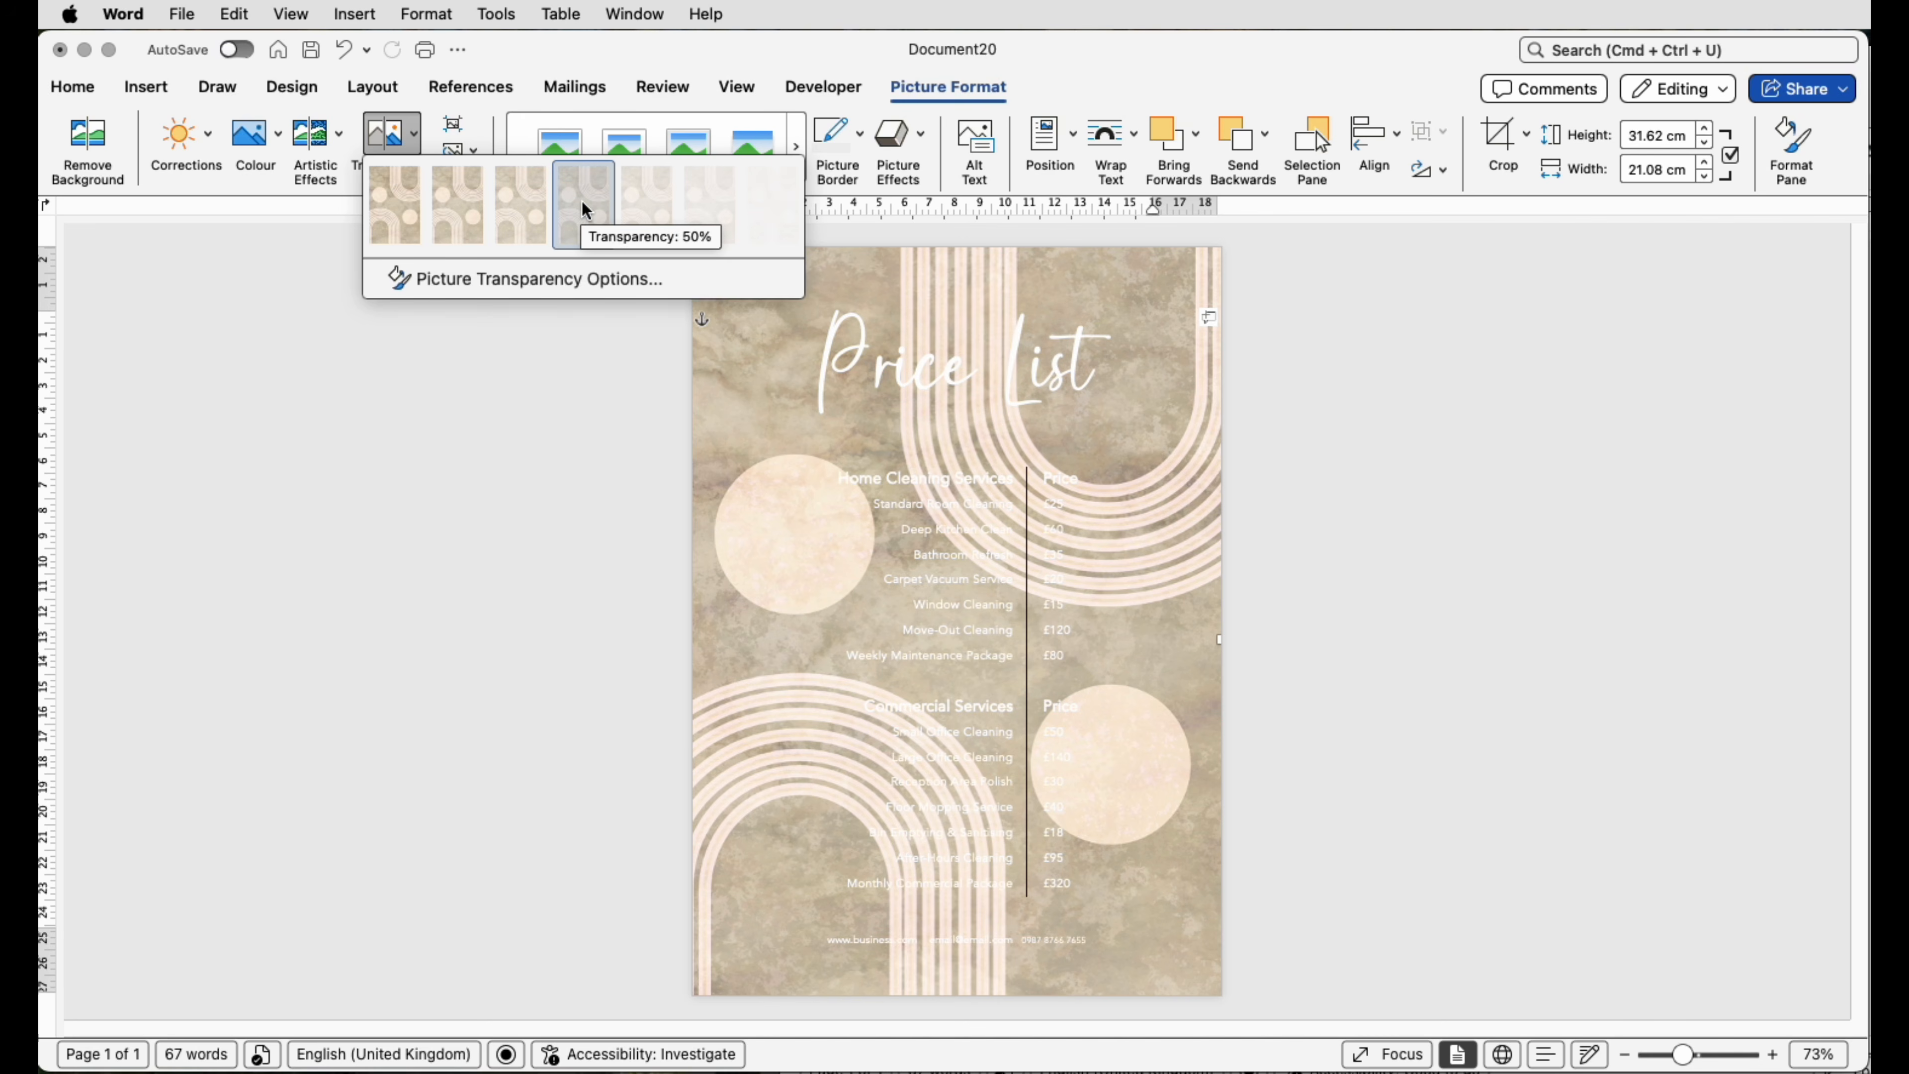
{"action": "left_click", "coordinate": [645, 196]}
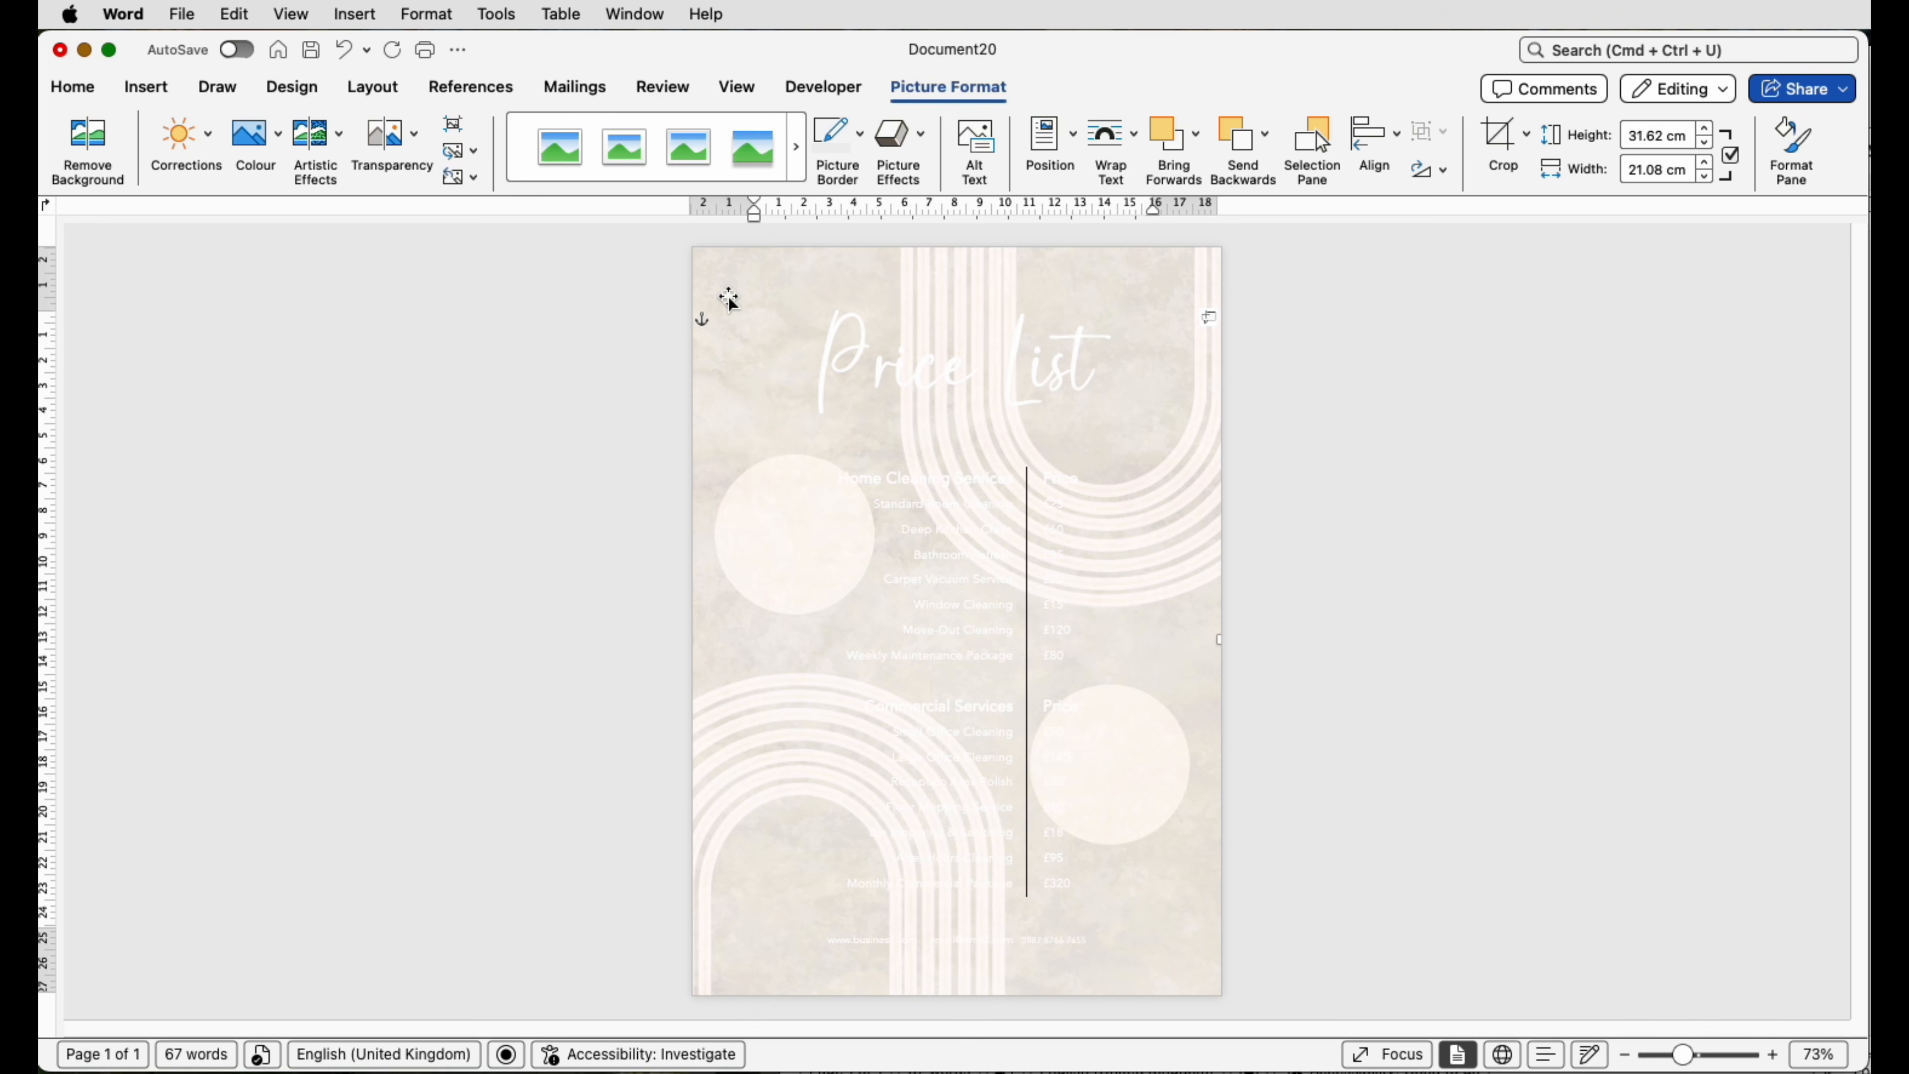
Change the font colour of the Price List title, the services table text and the contact details to black.
{"action": "left_click", "coordinate": [950, 384]}
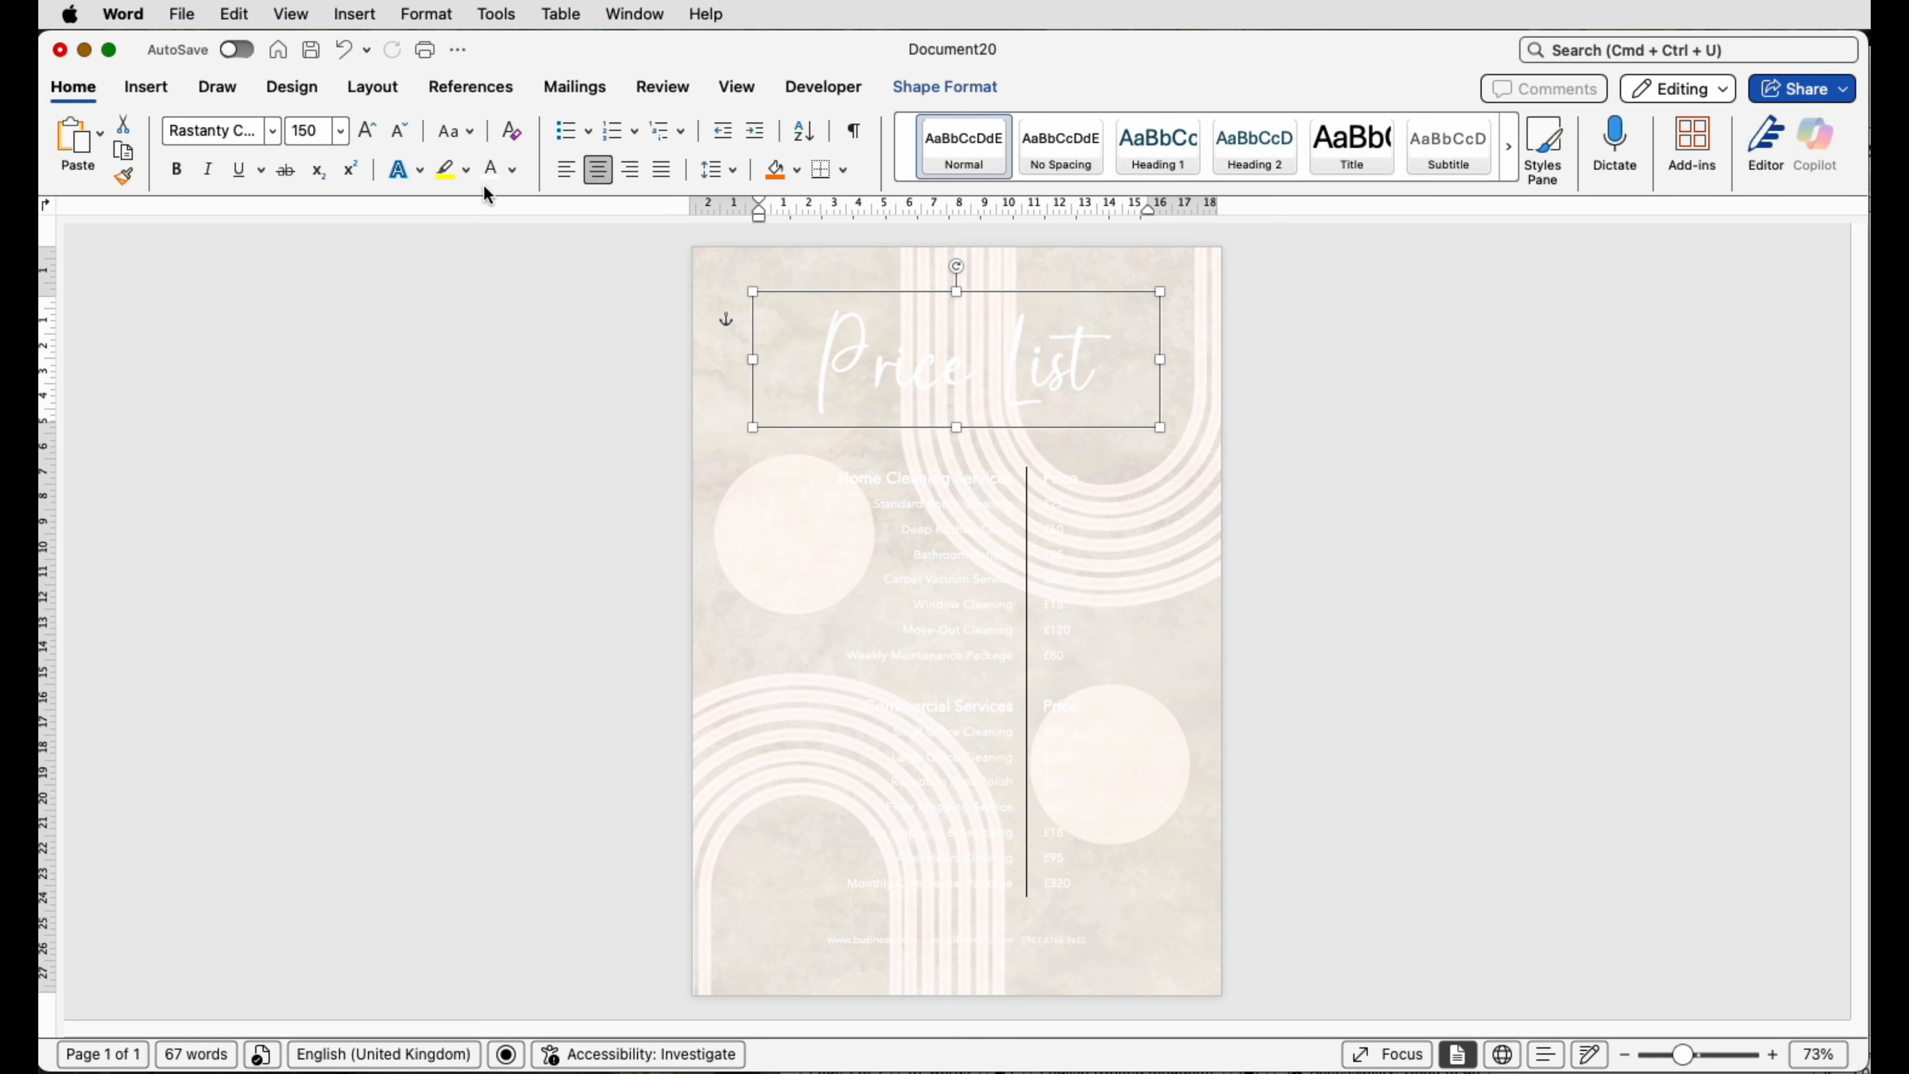
{"action": "left_click", "coordinate": [513, 170]}
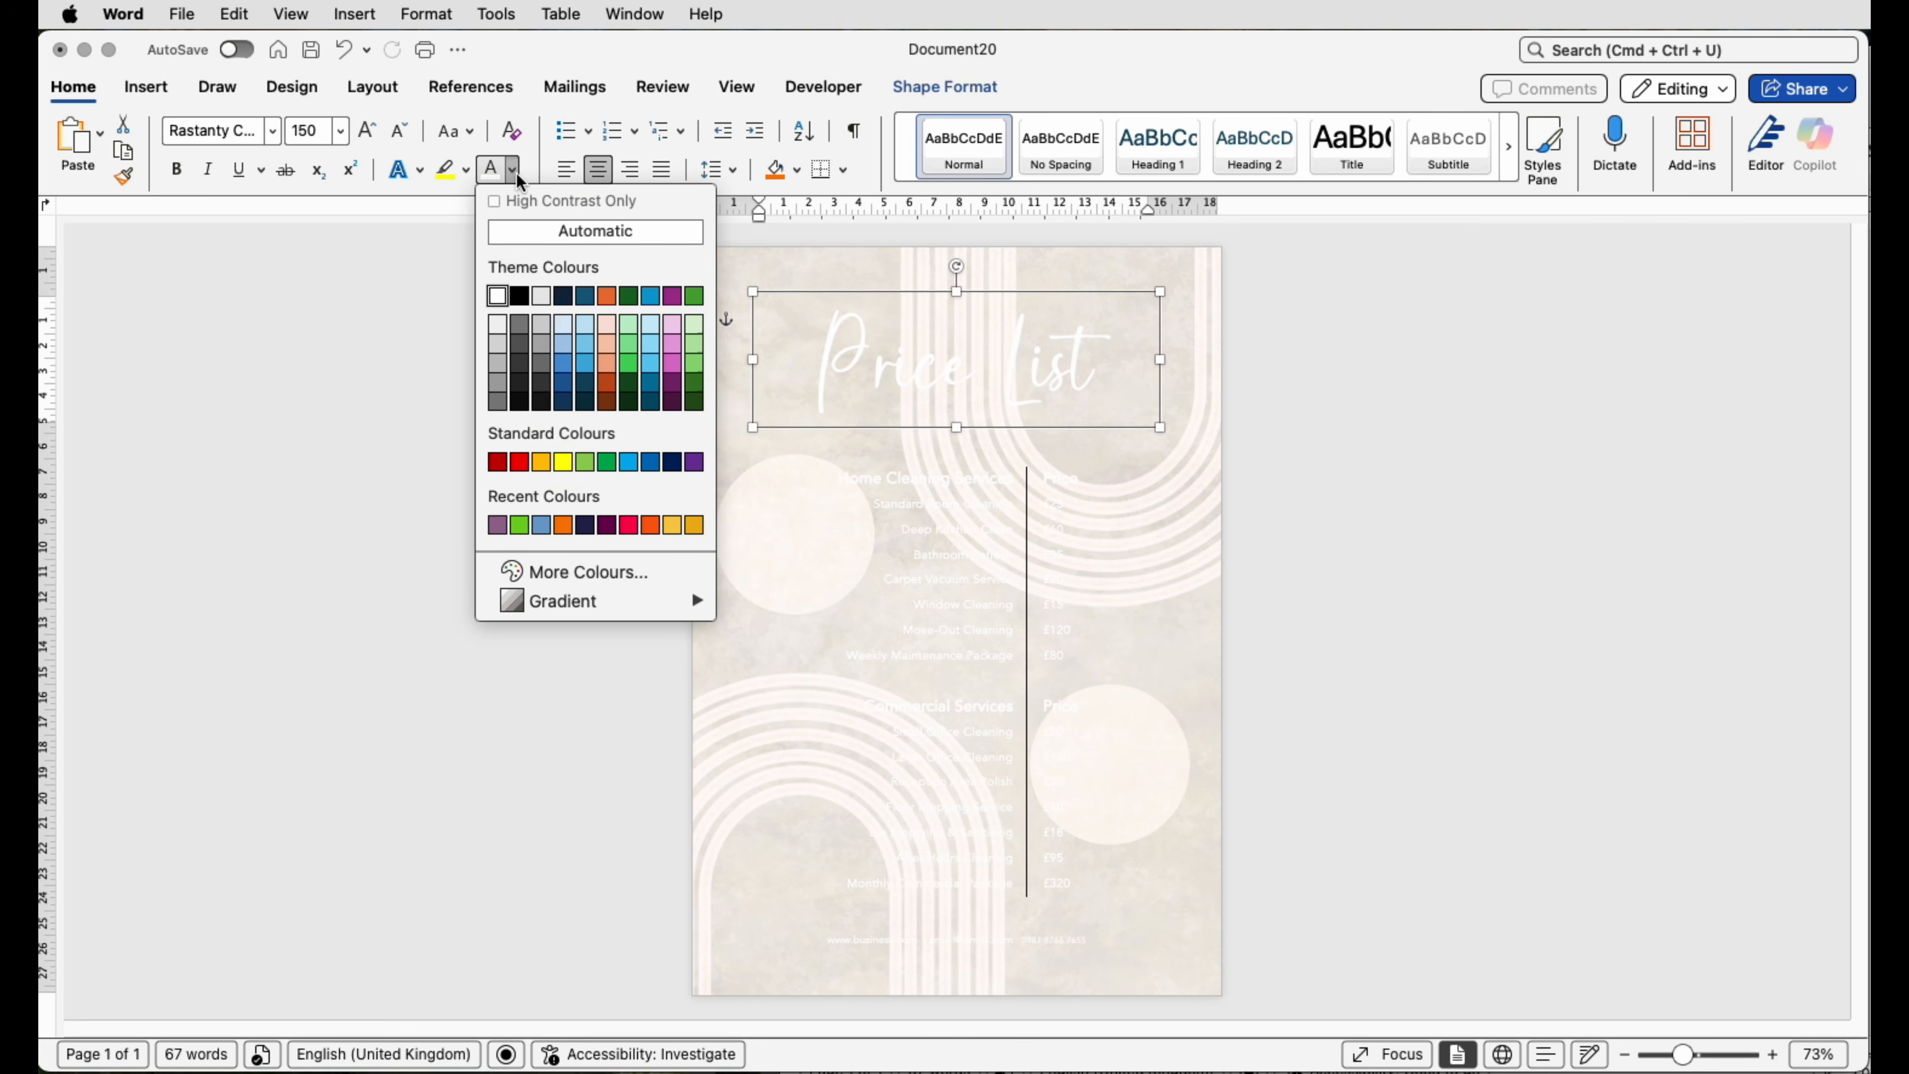
{"action": "left_click", "coordinate": [521, 296]}
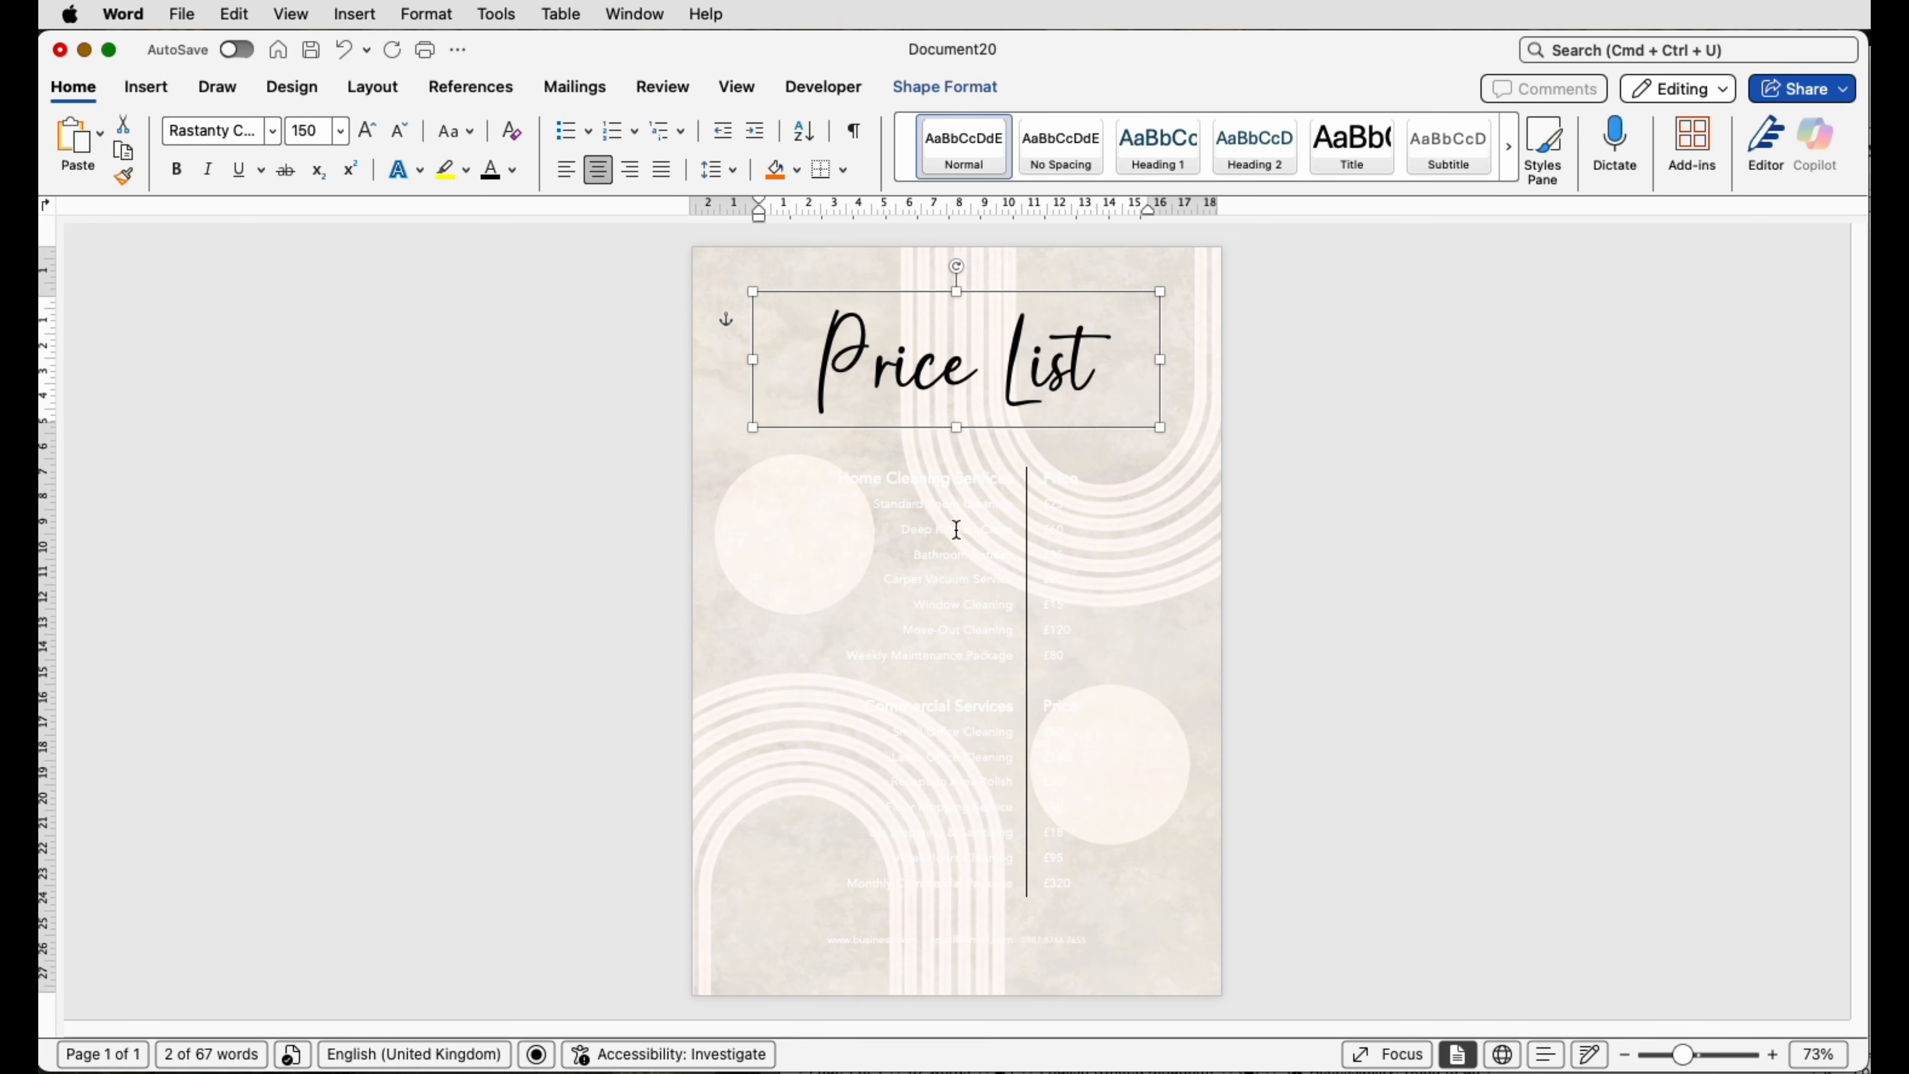
{"action": "left_click", "coordinate": [813, 496]}
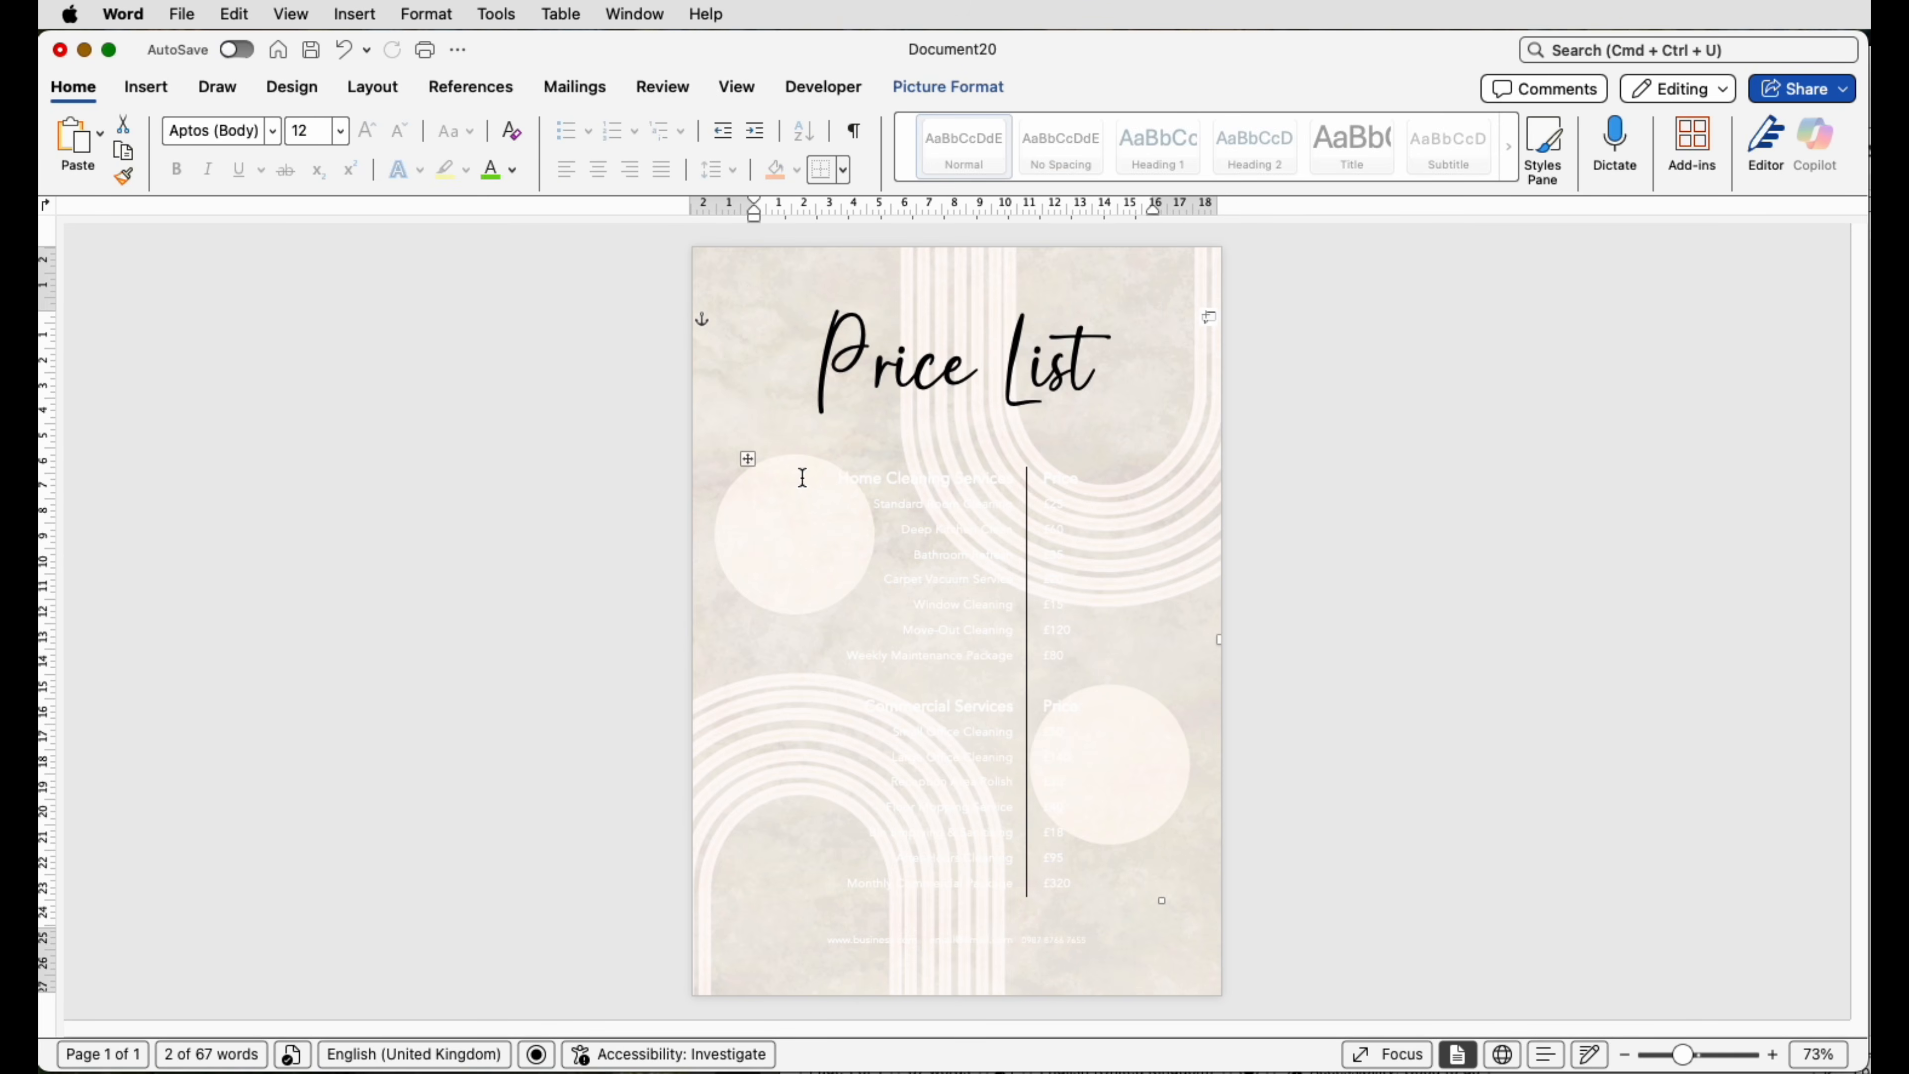
{"action": "left_click", "coordinate": [748, 458]}
{"action": "left_click", "coordinate": [490, 170]}
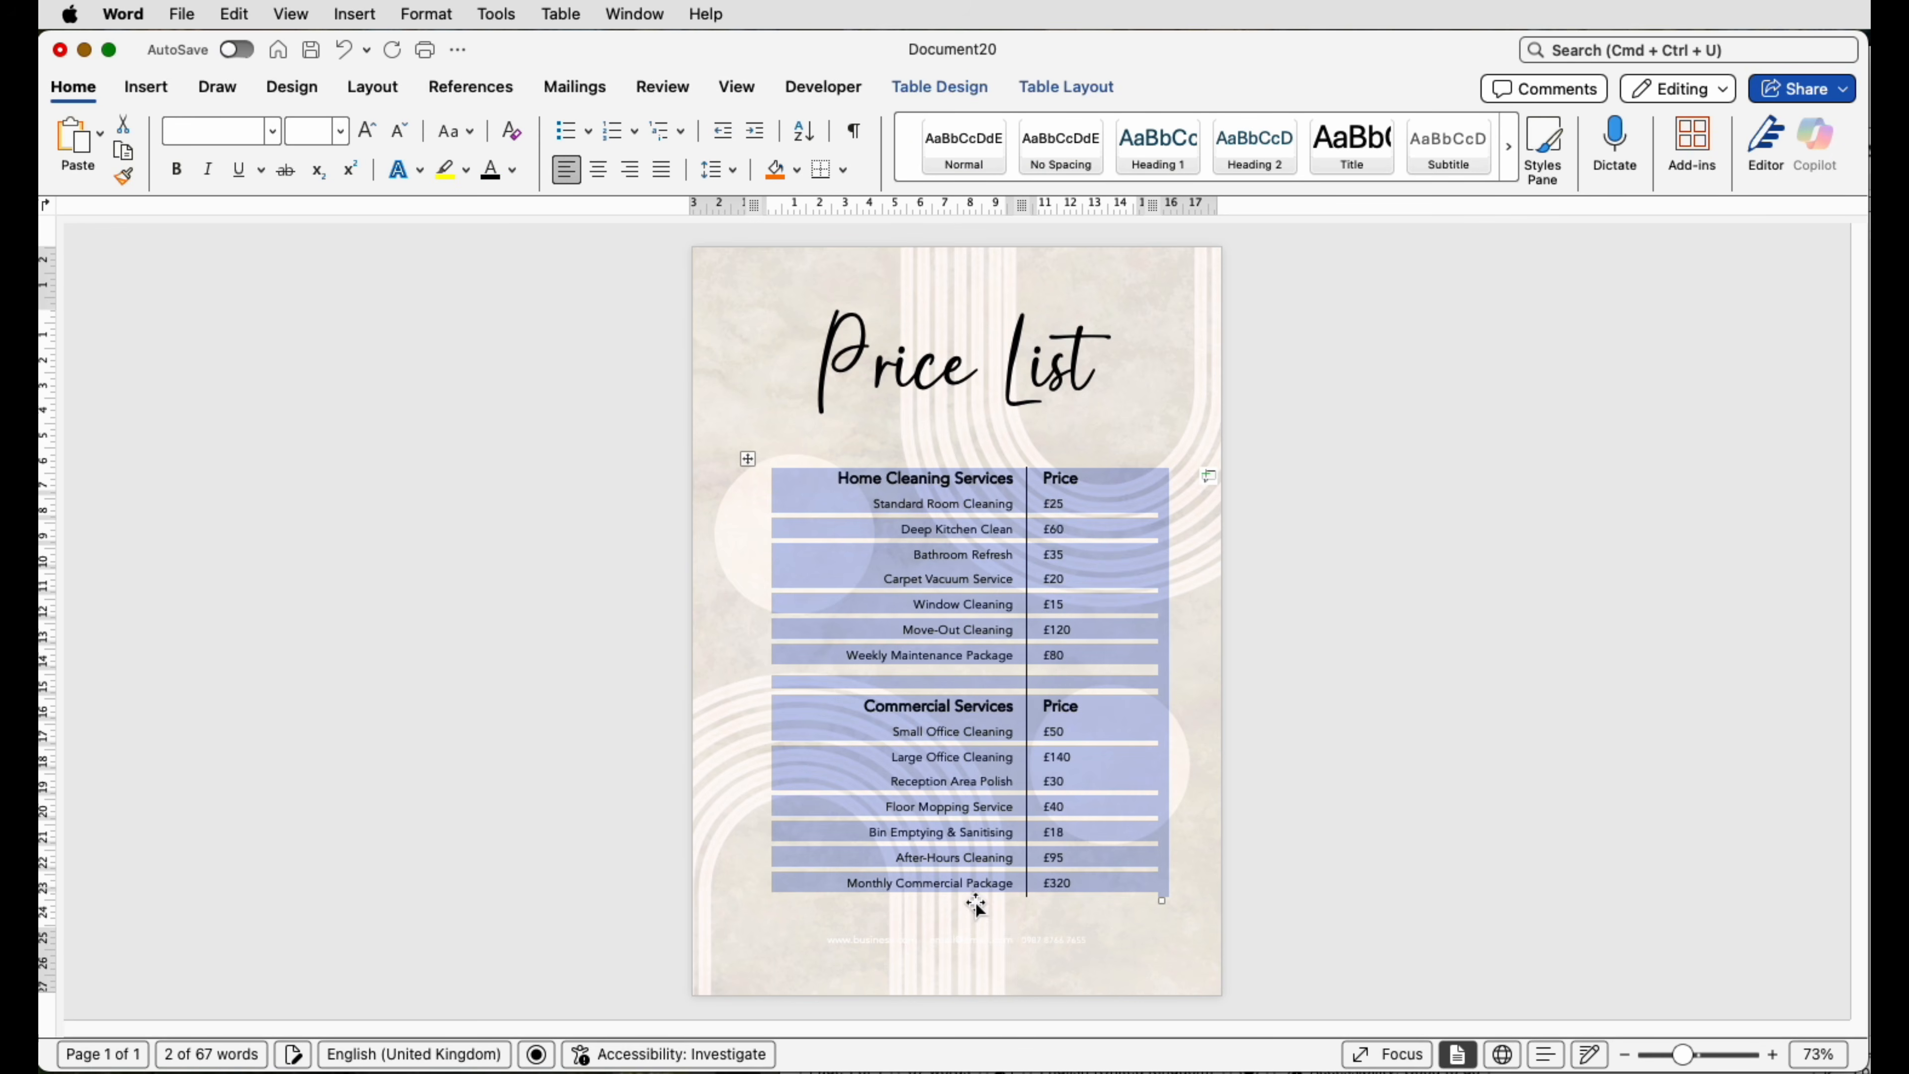
{"action": "left_click", "coordinate": [963, 936]}
{"action": "left_click", "coordinate": [496, 179]}
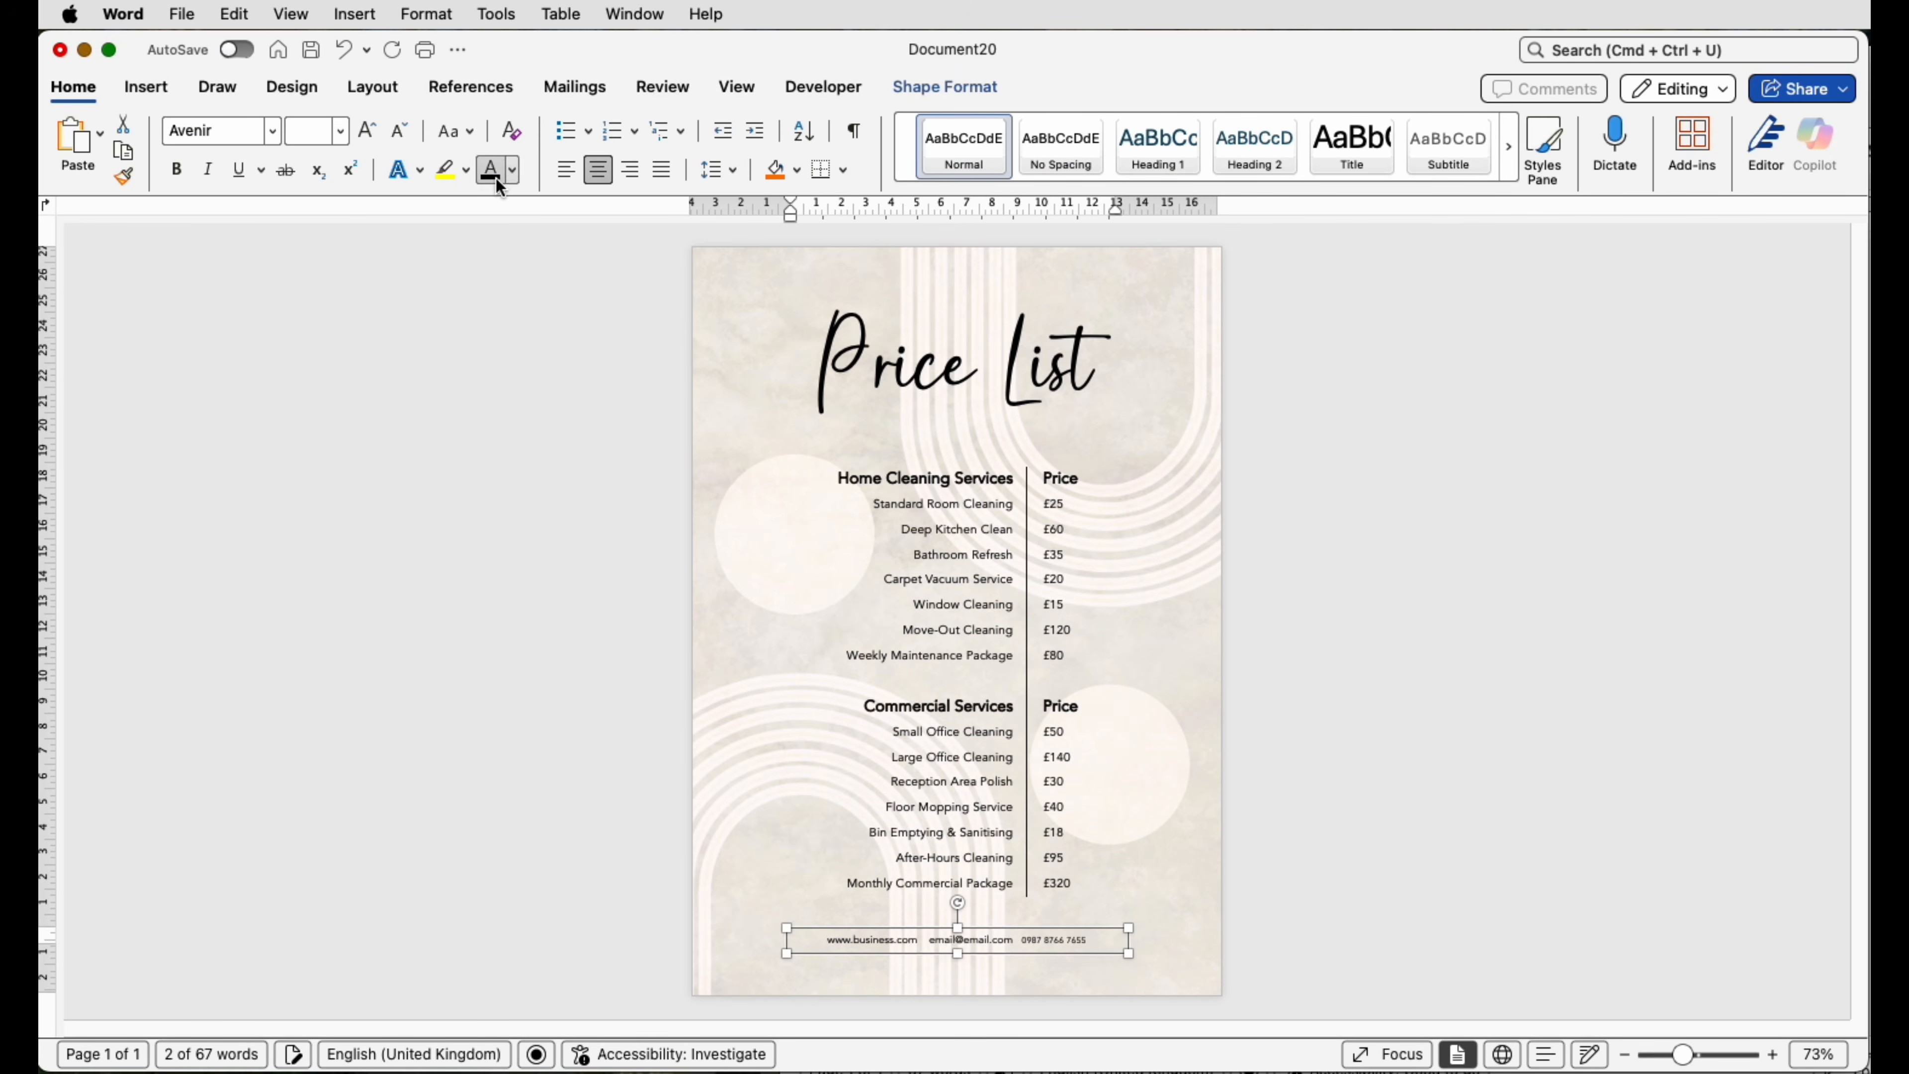
Delete the faded full-page background picture.
{"action": "left_click", "coordinate": [1440, 555]}
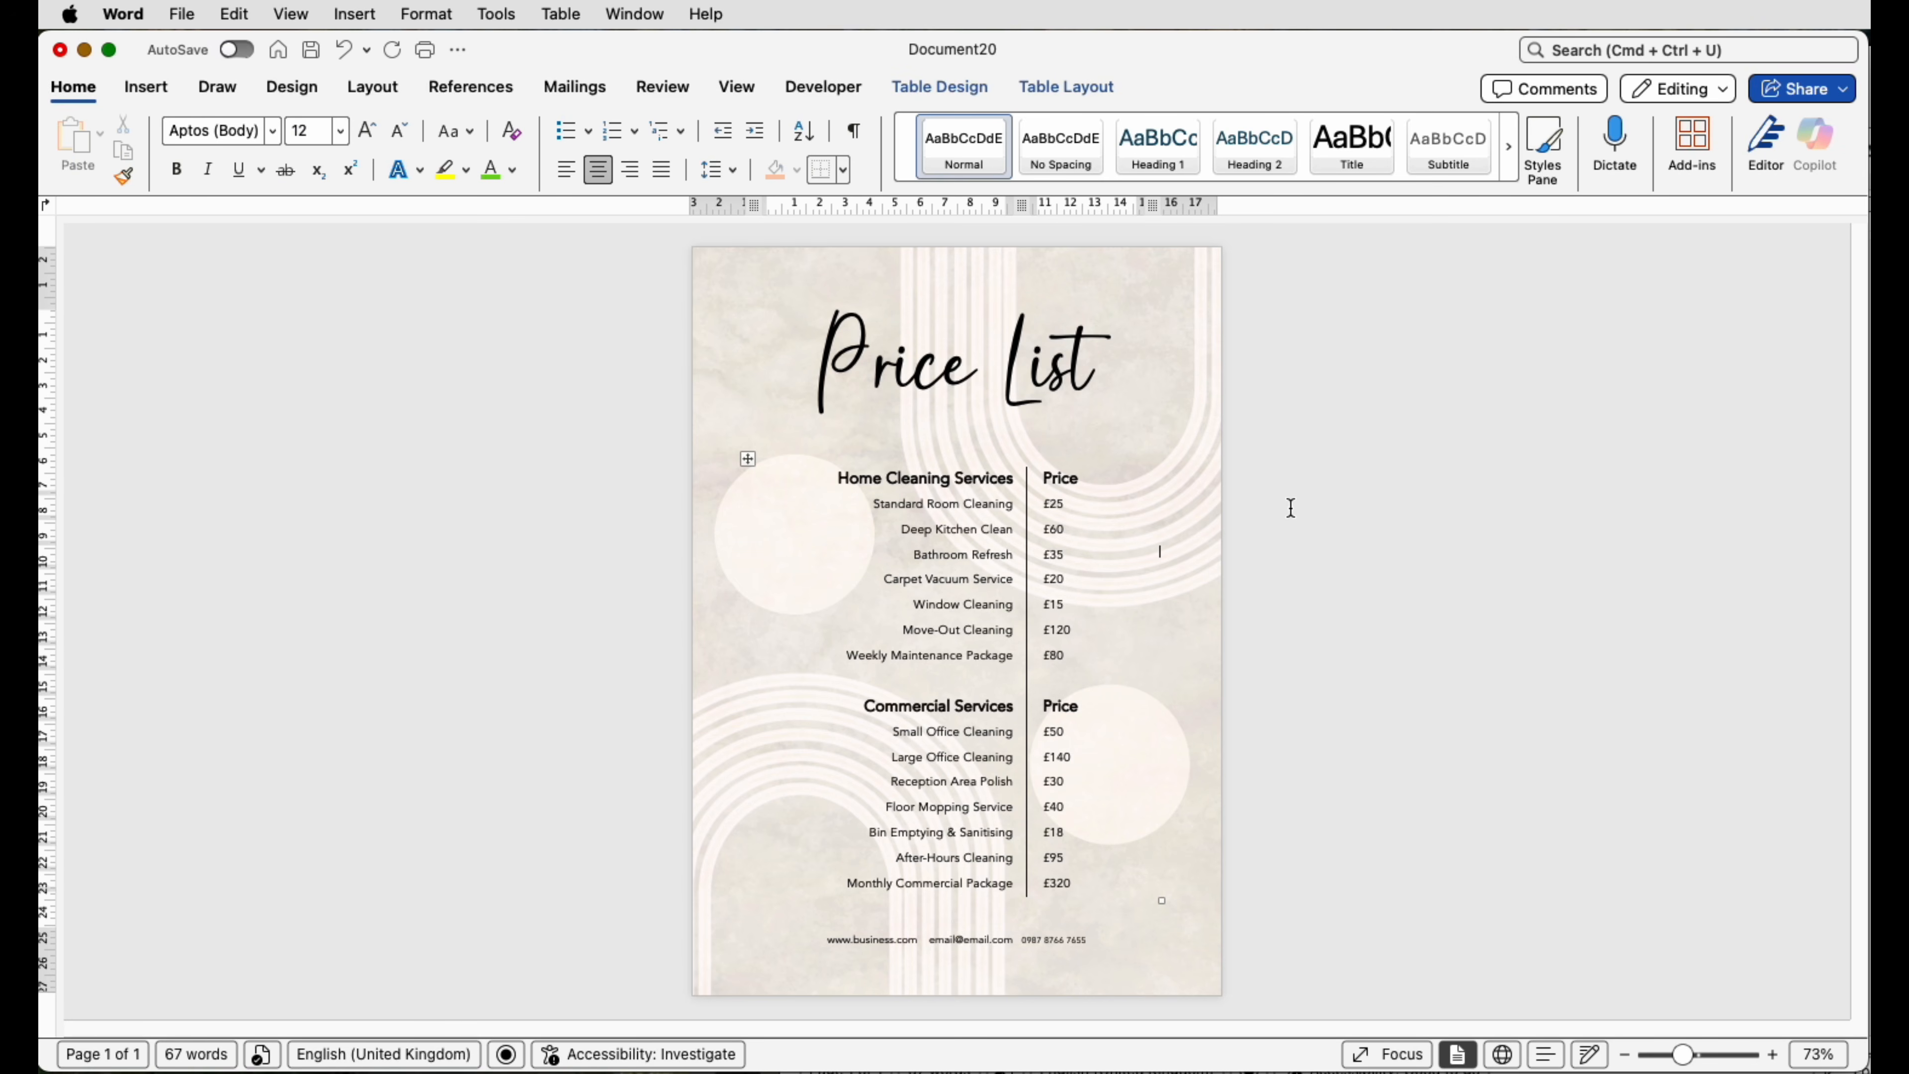
{"action": "left_click", "coordinate": [726, 280]}
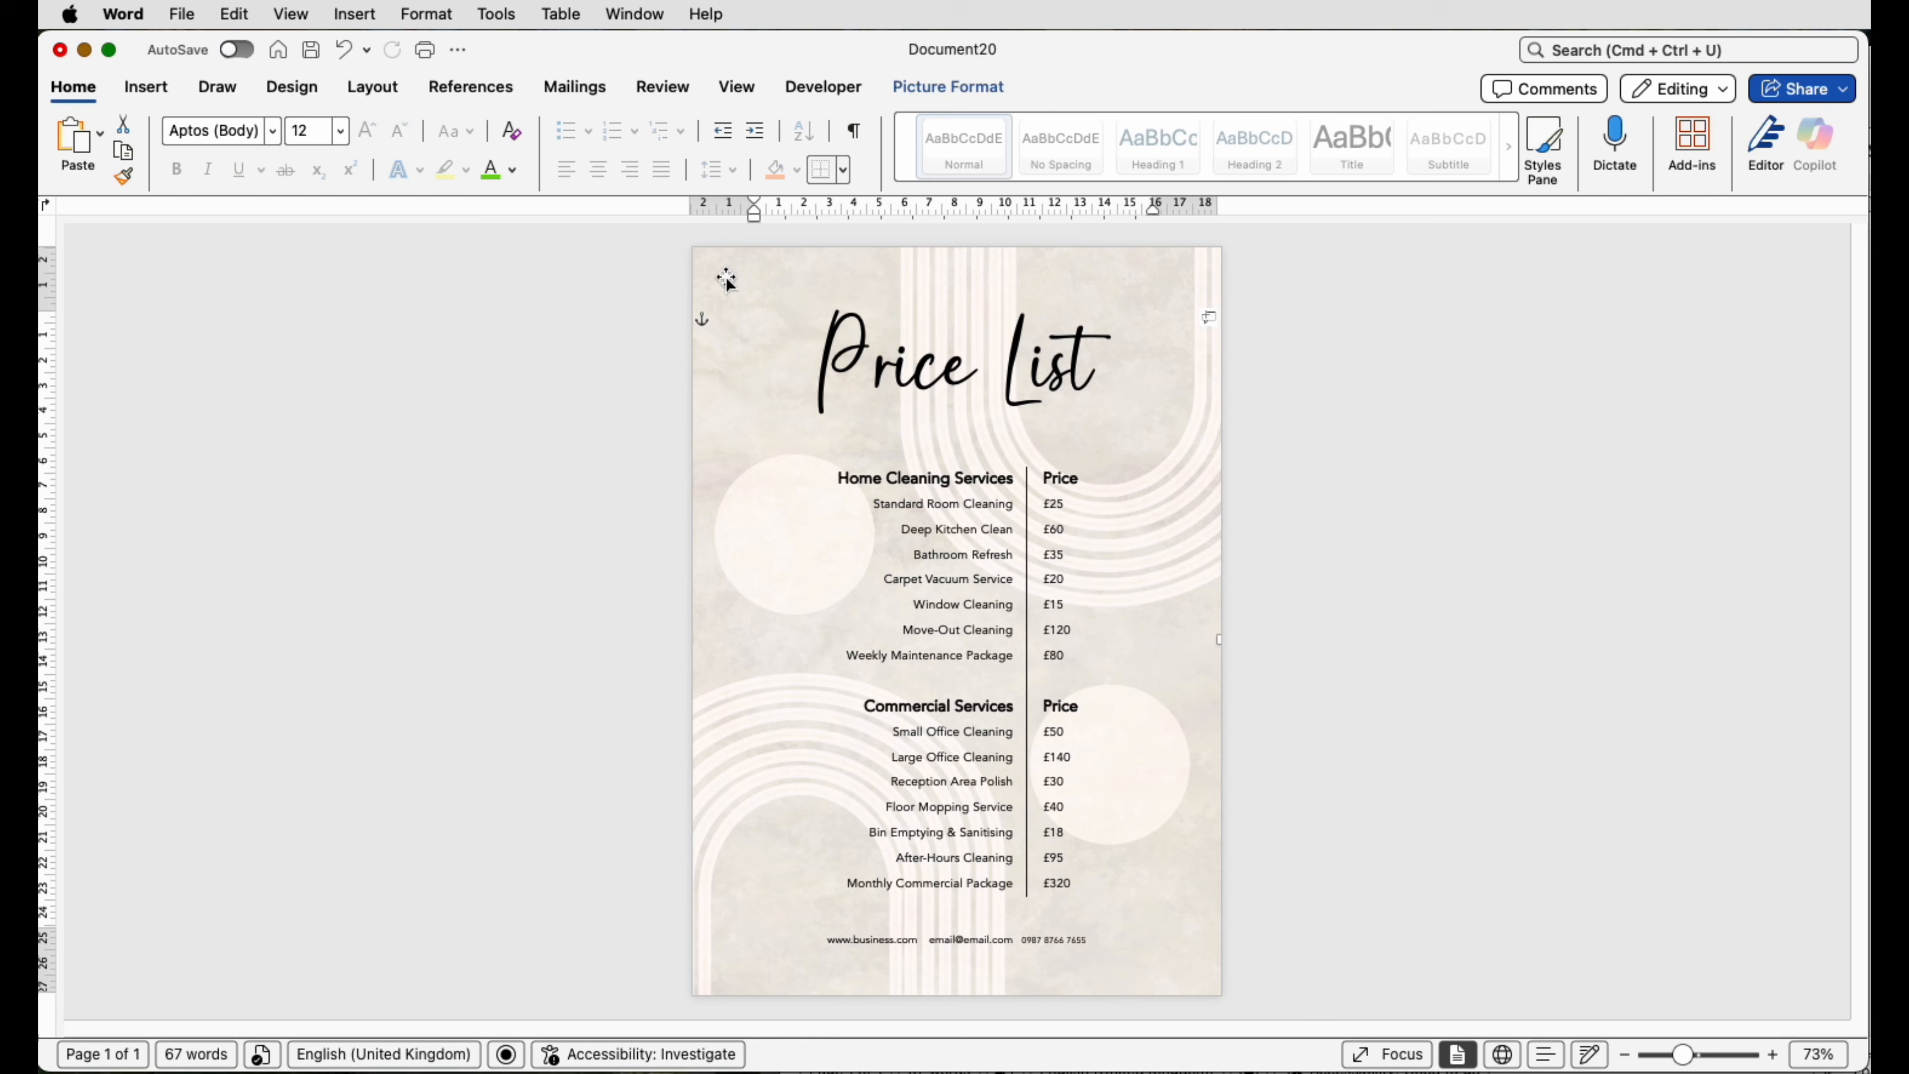
{"action": "key", "text": "Delete"}
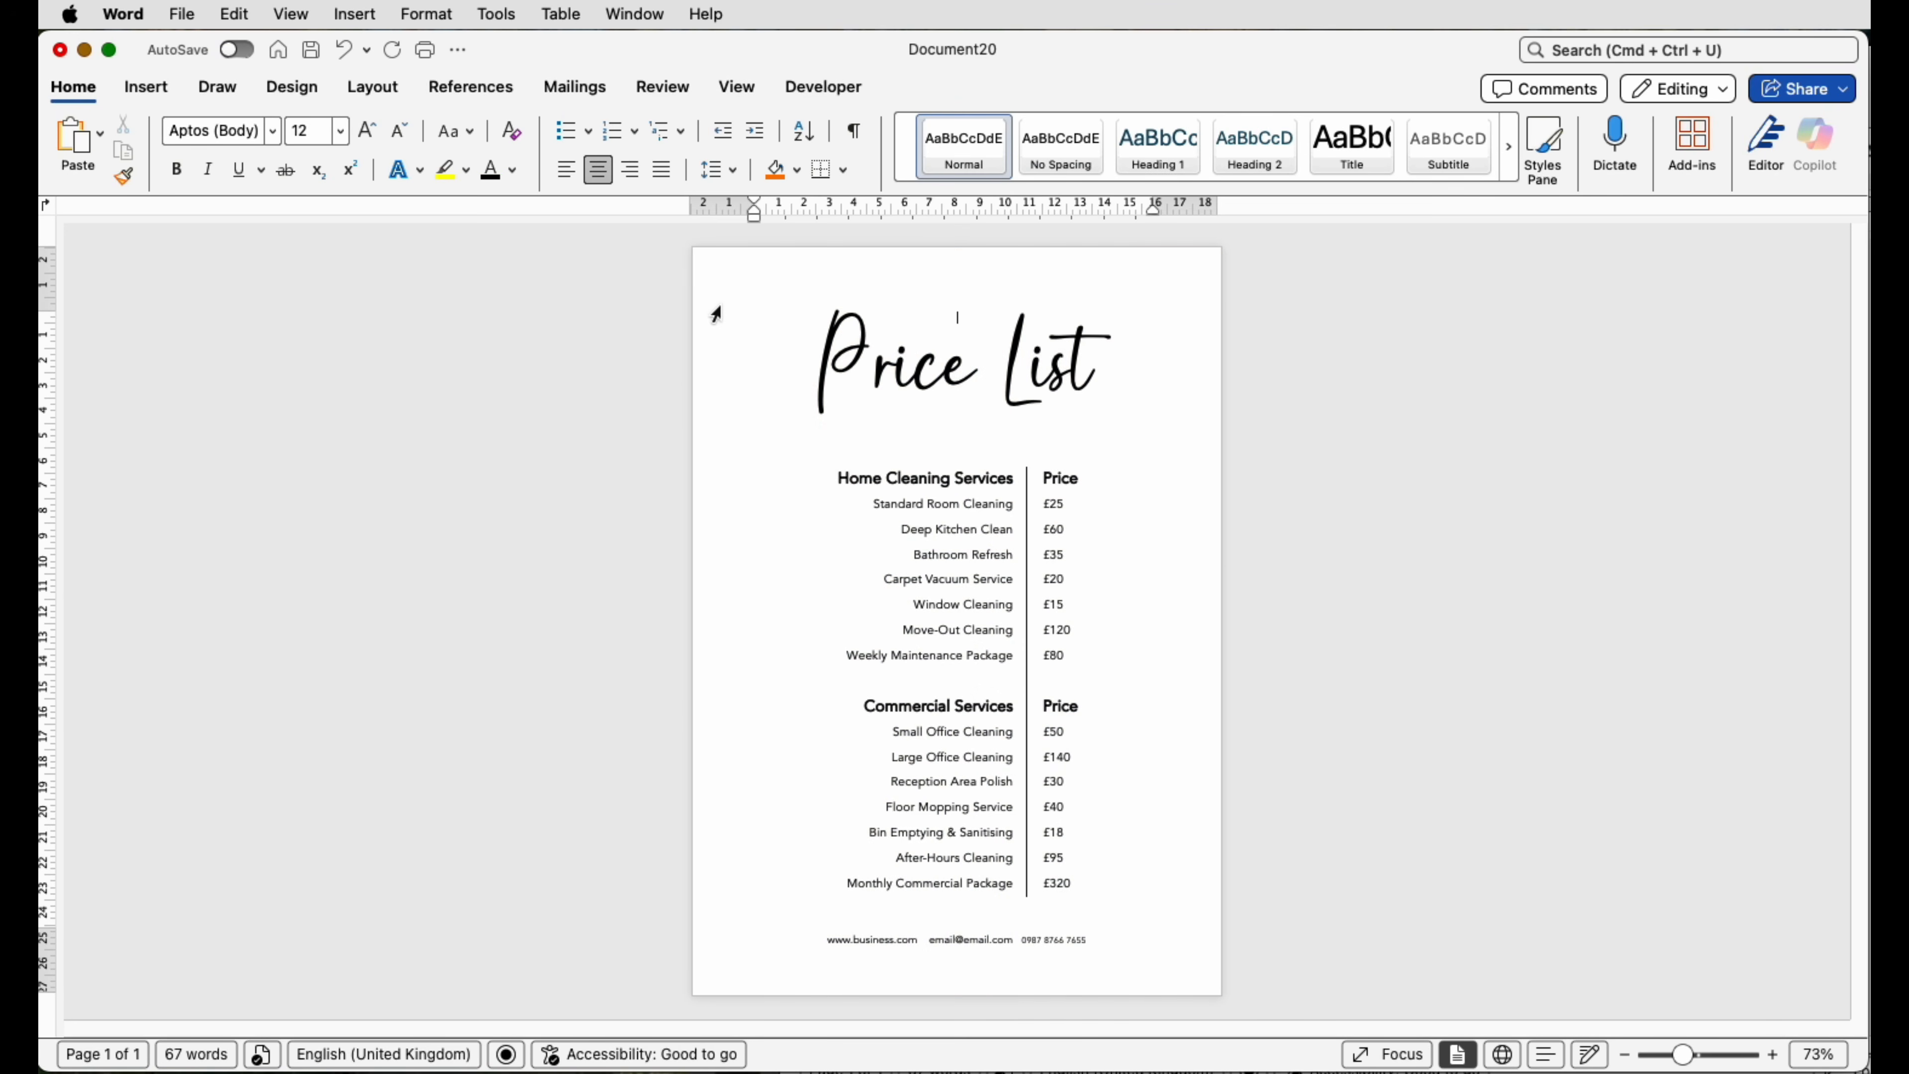
Draw an oval about 11.9 cm high and 6.5 cm wide over the left part of the services table.
{"action": "left_click", "coordinate": [142, 91]}
{"action": "left_click", "coordinate": [396, 156]}
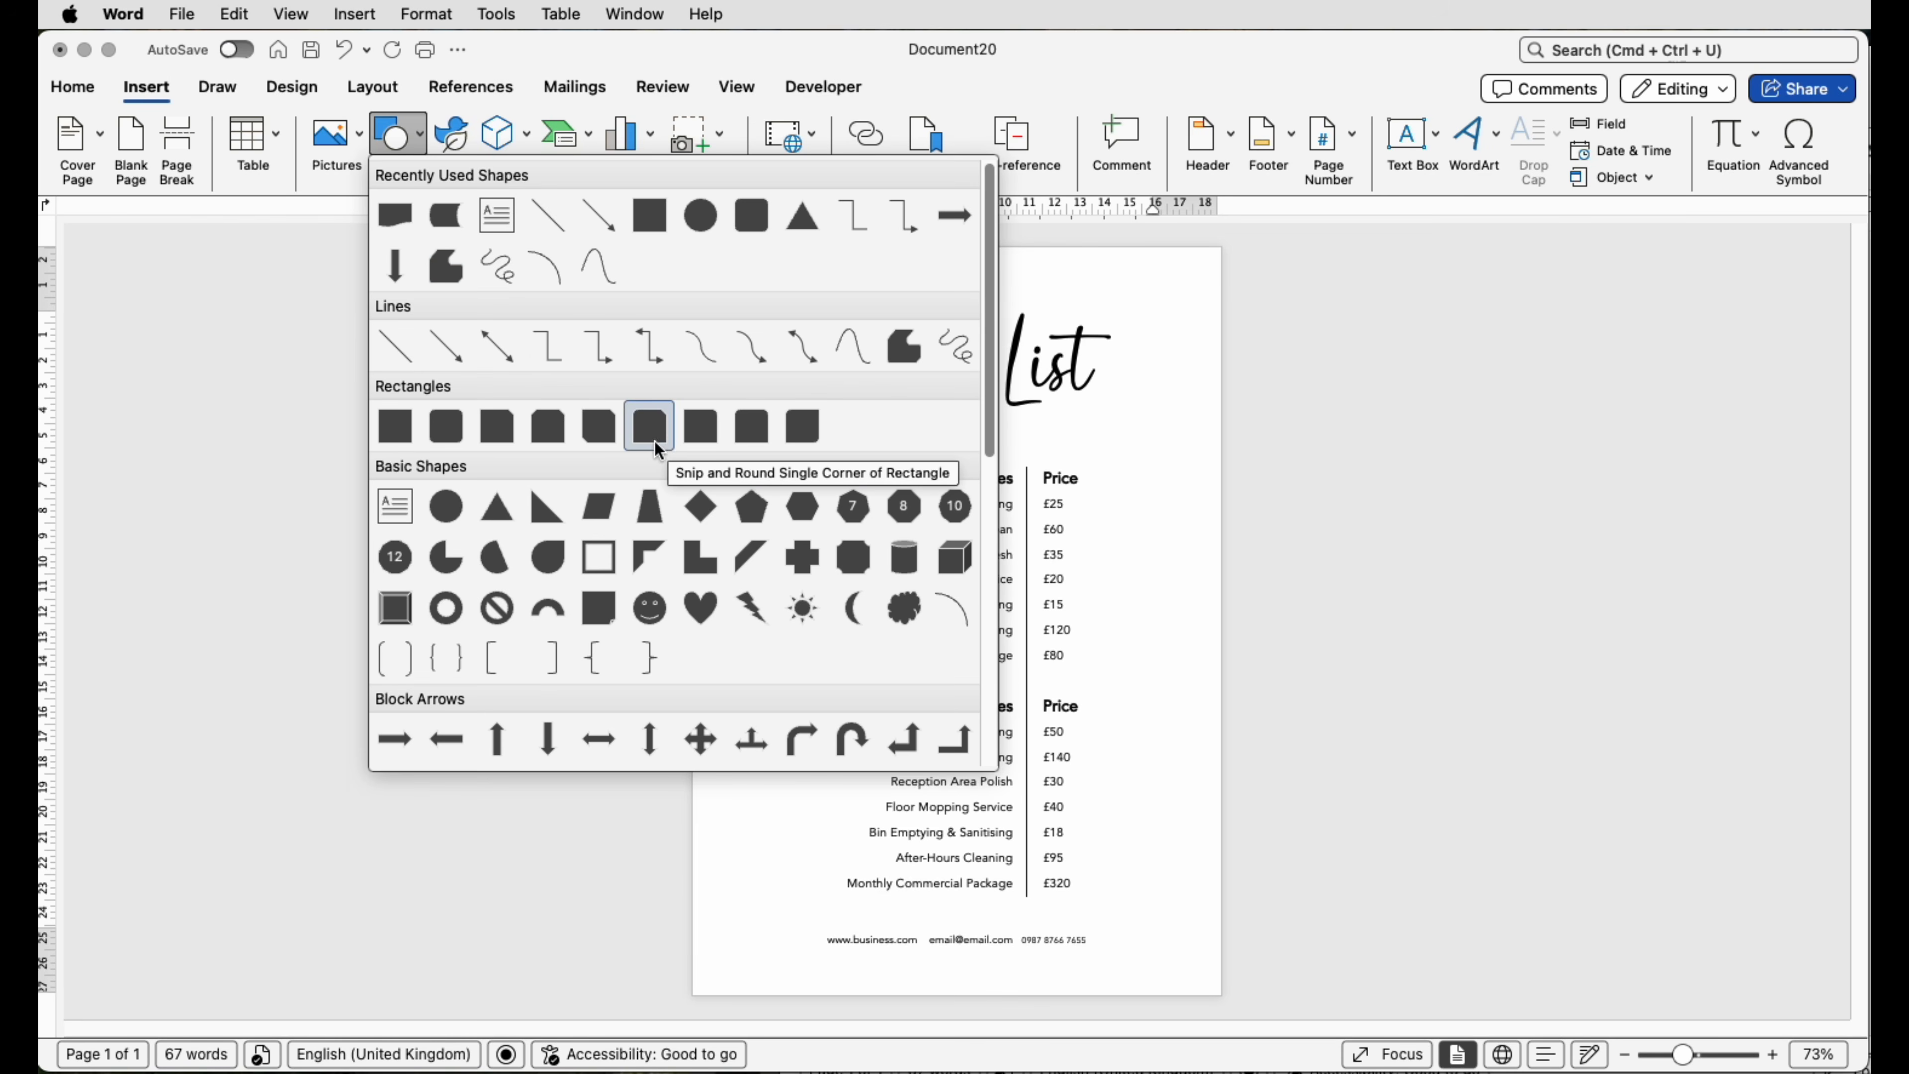
{"action": "left_click", "coordinate": [446, 508]}
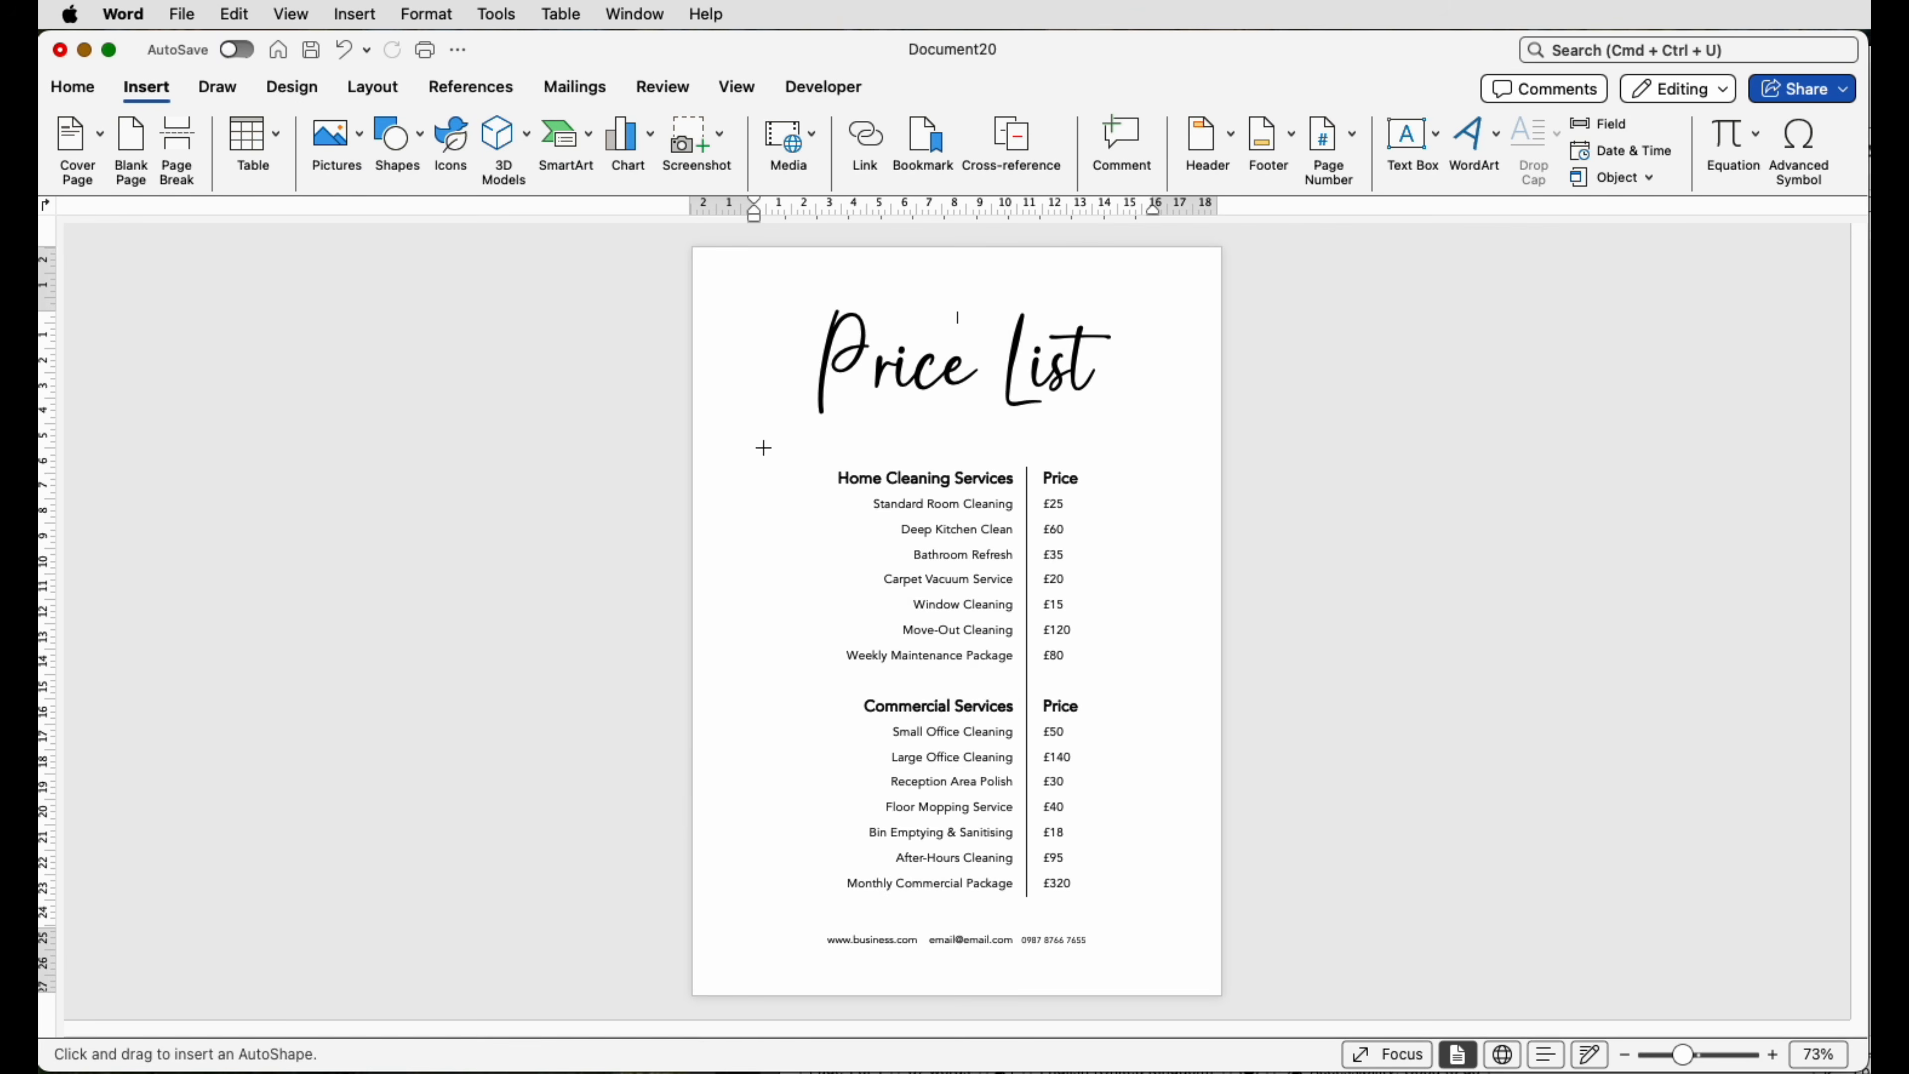
{"action": "mouse_move", "coordinate": [752, 426]}
{"action": "left_mouse_down"}
{"action": "mouse_move", "coordinate": [759, 487]}
{"action": "mouse_move", "coordinate": [918, 727]}
{"action": "left_mouse_up"}
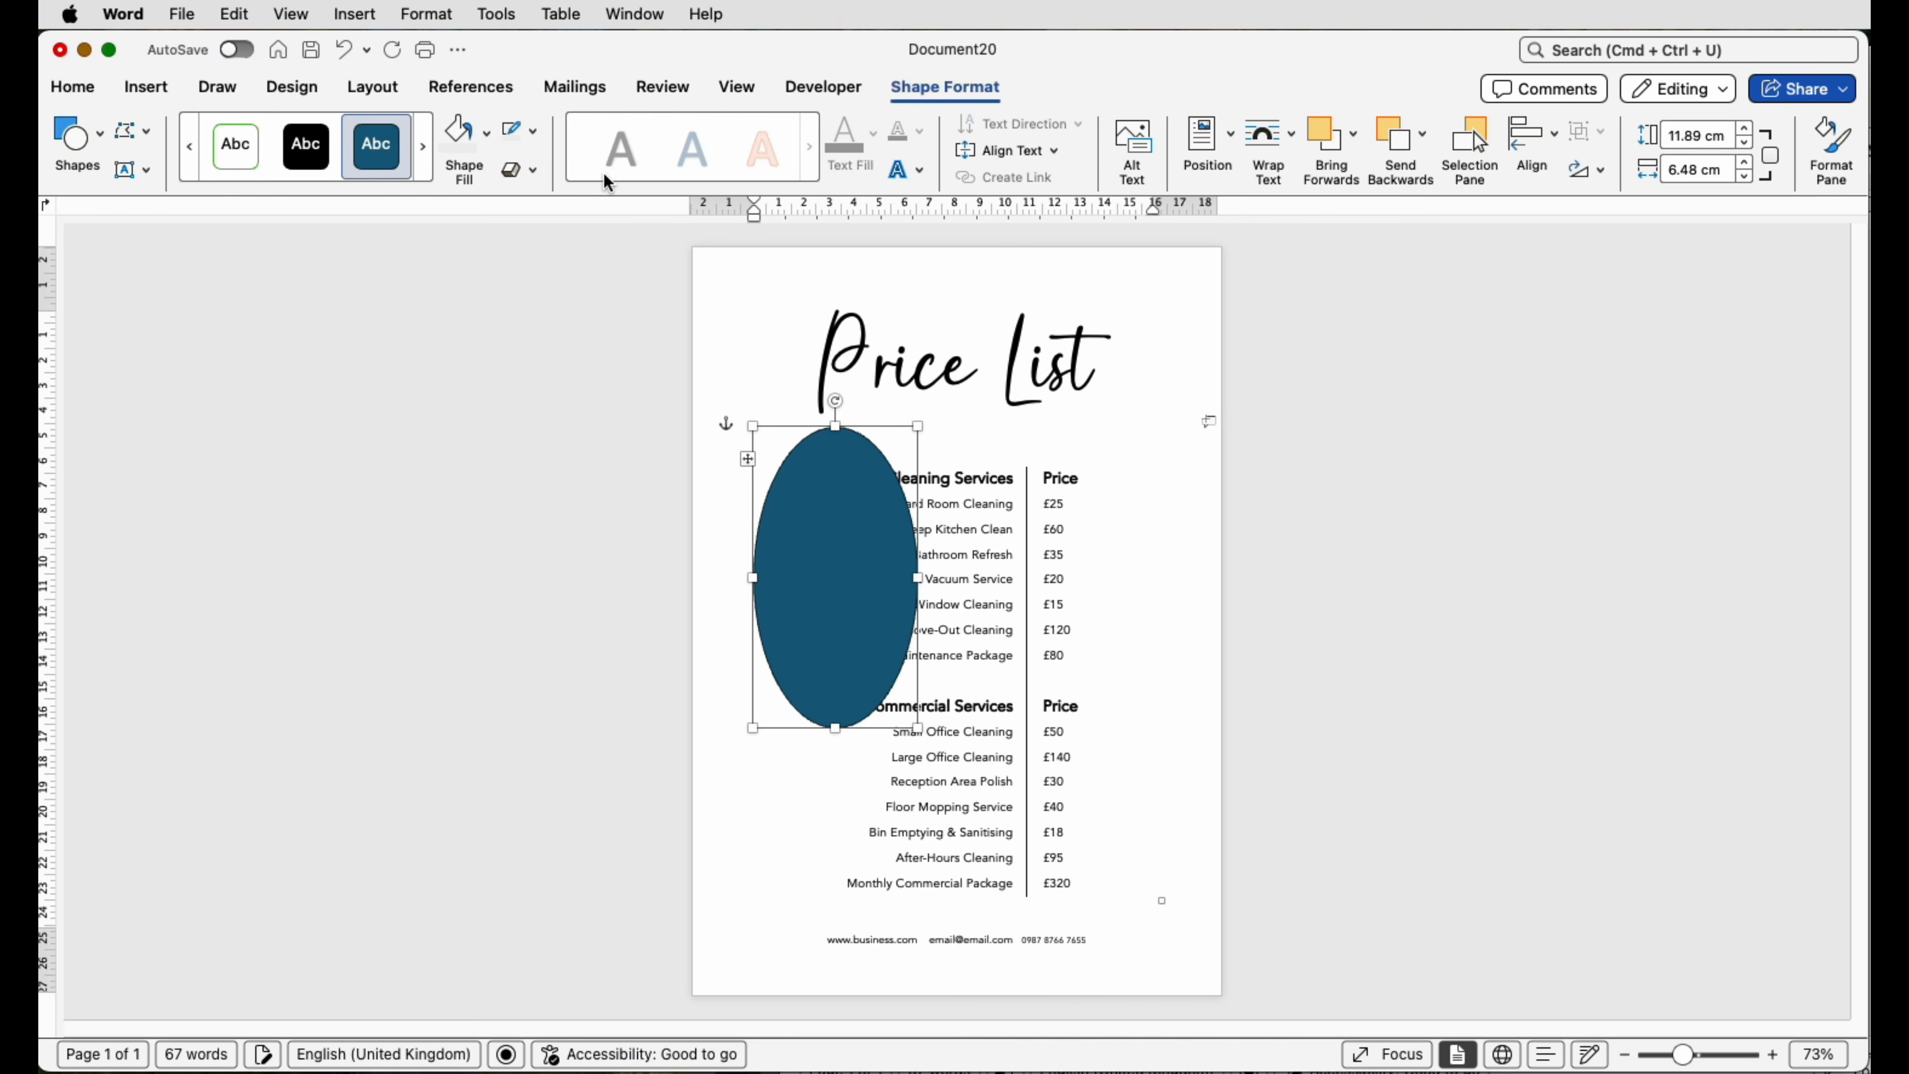
Remove the oval's outline and fill it with the second-lightest orange theme tint.
{"action": "left_click", "coordinate": [534, 130]}
{"action": "left_click", "coordinate": [528, 185]}
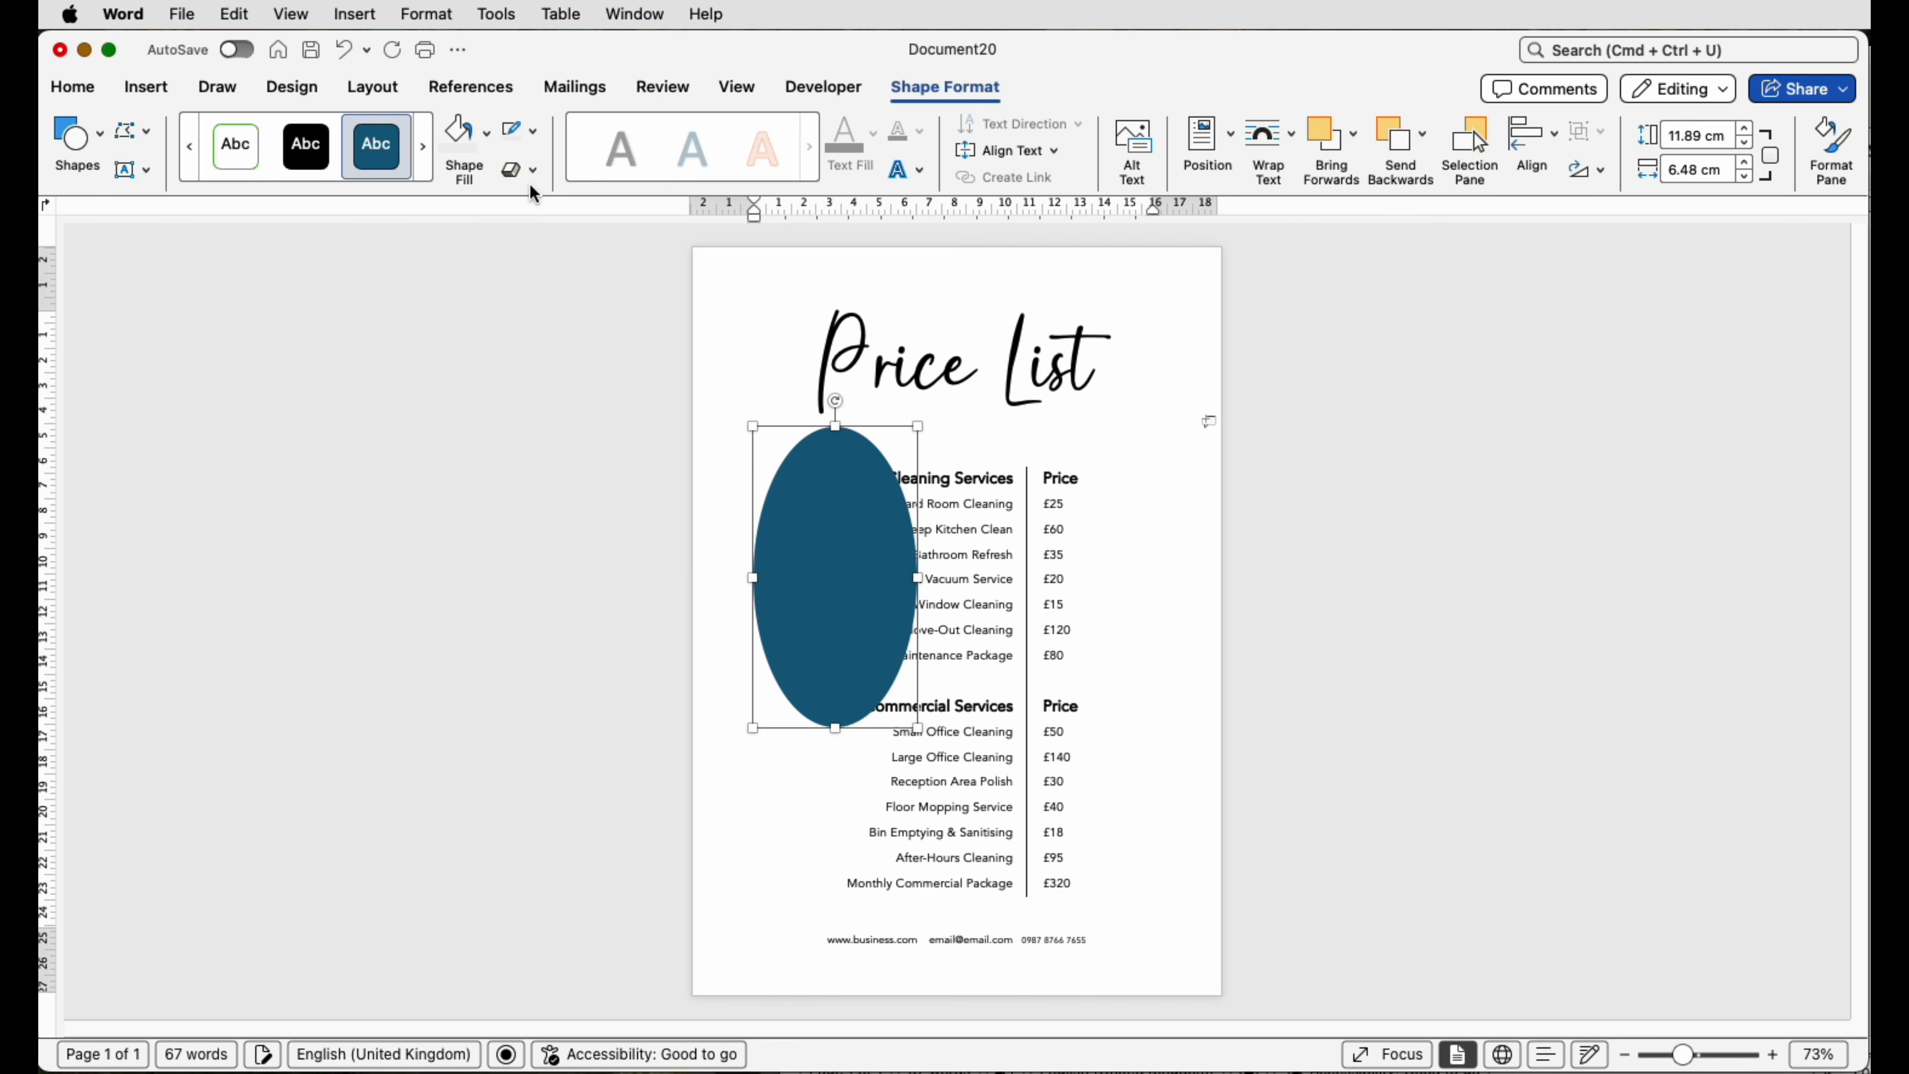
{"action": "left_click", "coordinate": [488, 147]}
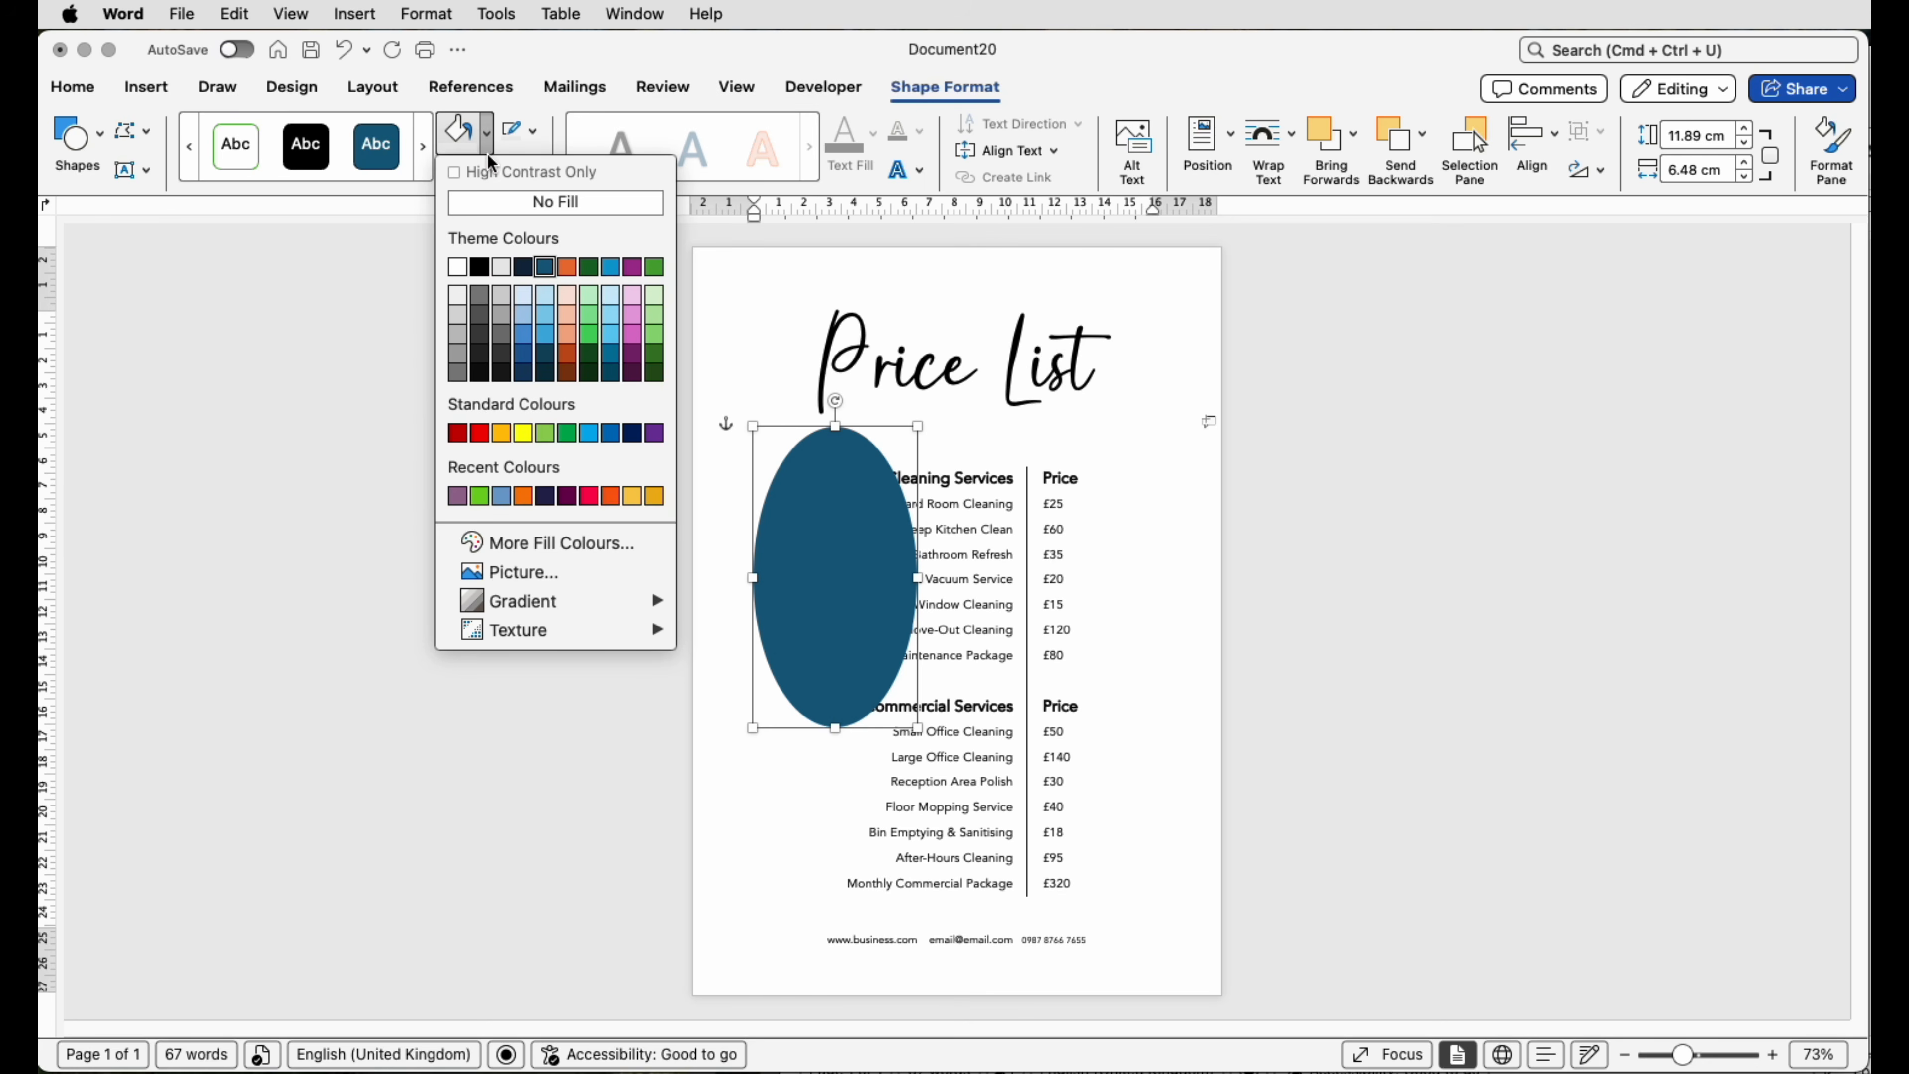
{"action": "left_click", "coordinate": [567, 320]}
Make two copies of the oval and reshape the one over the prices to about 6.2 cm by 10 cm, extending past the page edge.
{"action": "left_click_drag", "start_coordinate": [817, 552], "coordinate": [820, 803]}
{"action": "left_click", "coordinate": [1130, 726]}
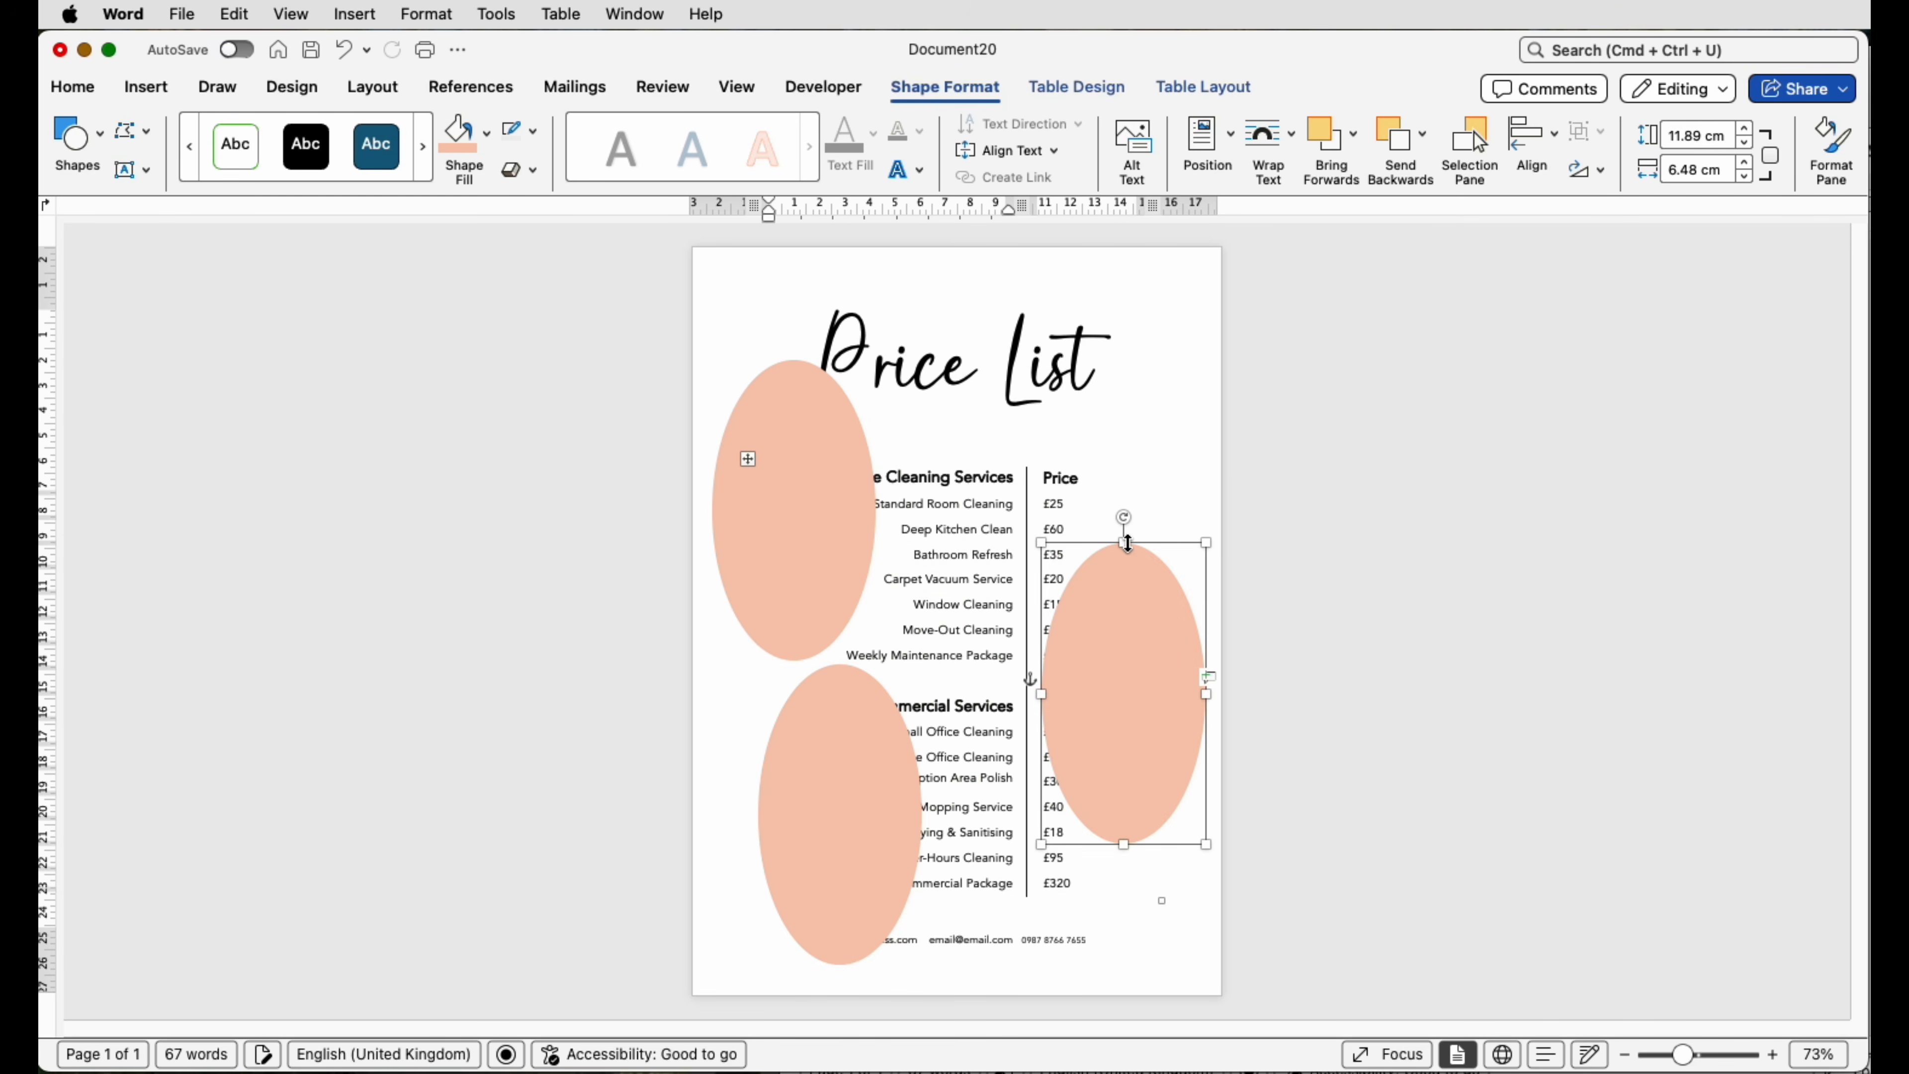
{"action": "left_click_drag", "start_coordinate": [1127, 544], "coordinate": [1120, 686]}
{"action": "left_click_drag", "start_coordinate": [1043, 764], "coordinate": [956, 765]}
{"action": "left_click_drag", "start_coordinate": [1157, 794], "coordinate": [1231, 794]}
Shorten the lower-left oval to about 6.8 cm by 6.5 cm and place it beside the commercial services rows.
{"action": "left_click", "coordinate": [844, 759]}
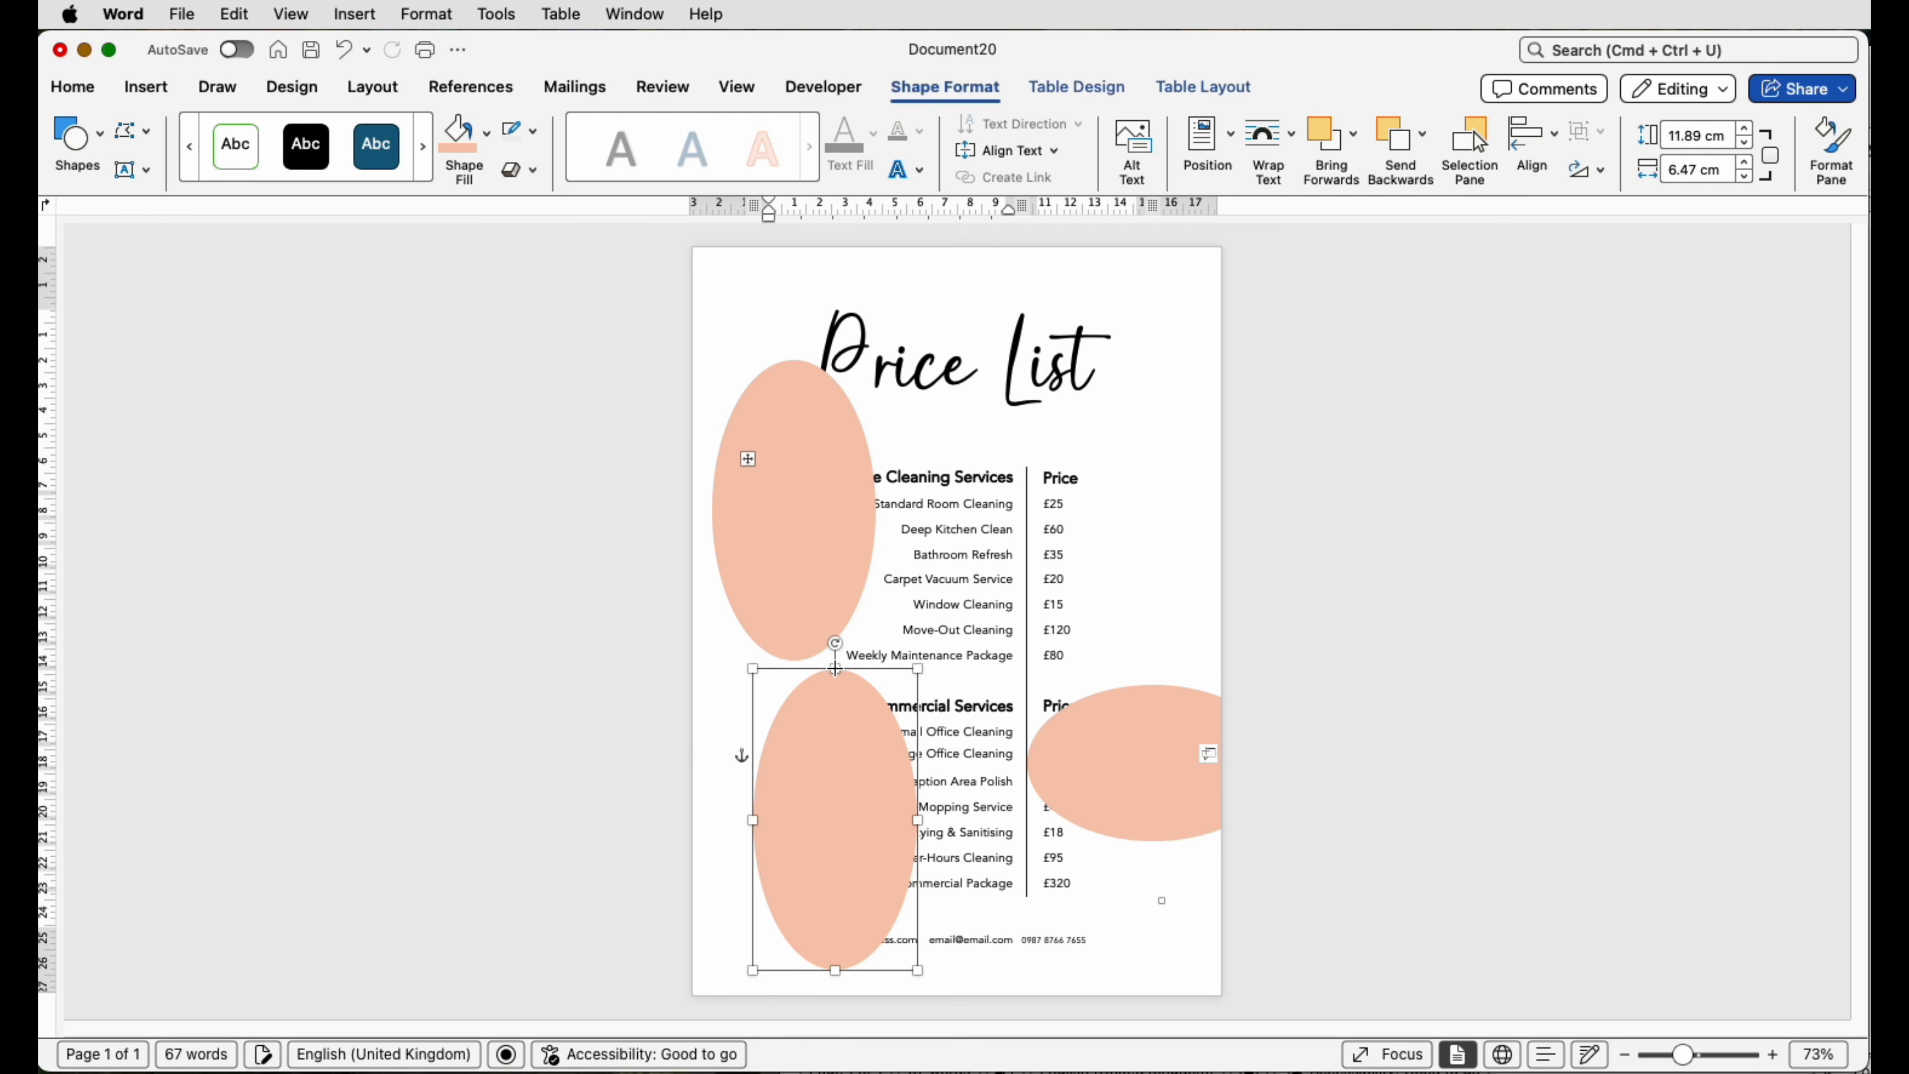
{"action": "left_click_drag", "start_coordinate": [835, 668], "coordinate": [835, 810]}
{"action": "mouse_move", "coordinate": [847, 922]}
{"action": "left_mouse_down"}
{"action": "mouse_move", "coordinate": [804, 879]}
{"action": "mouse_move", "coordinate": [818, 910]}
{"action": "left_mouse_up"}
{"action": "left_click_drag", "start_coordinate": [808, 813], "coordinate": [808, 780]}
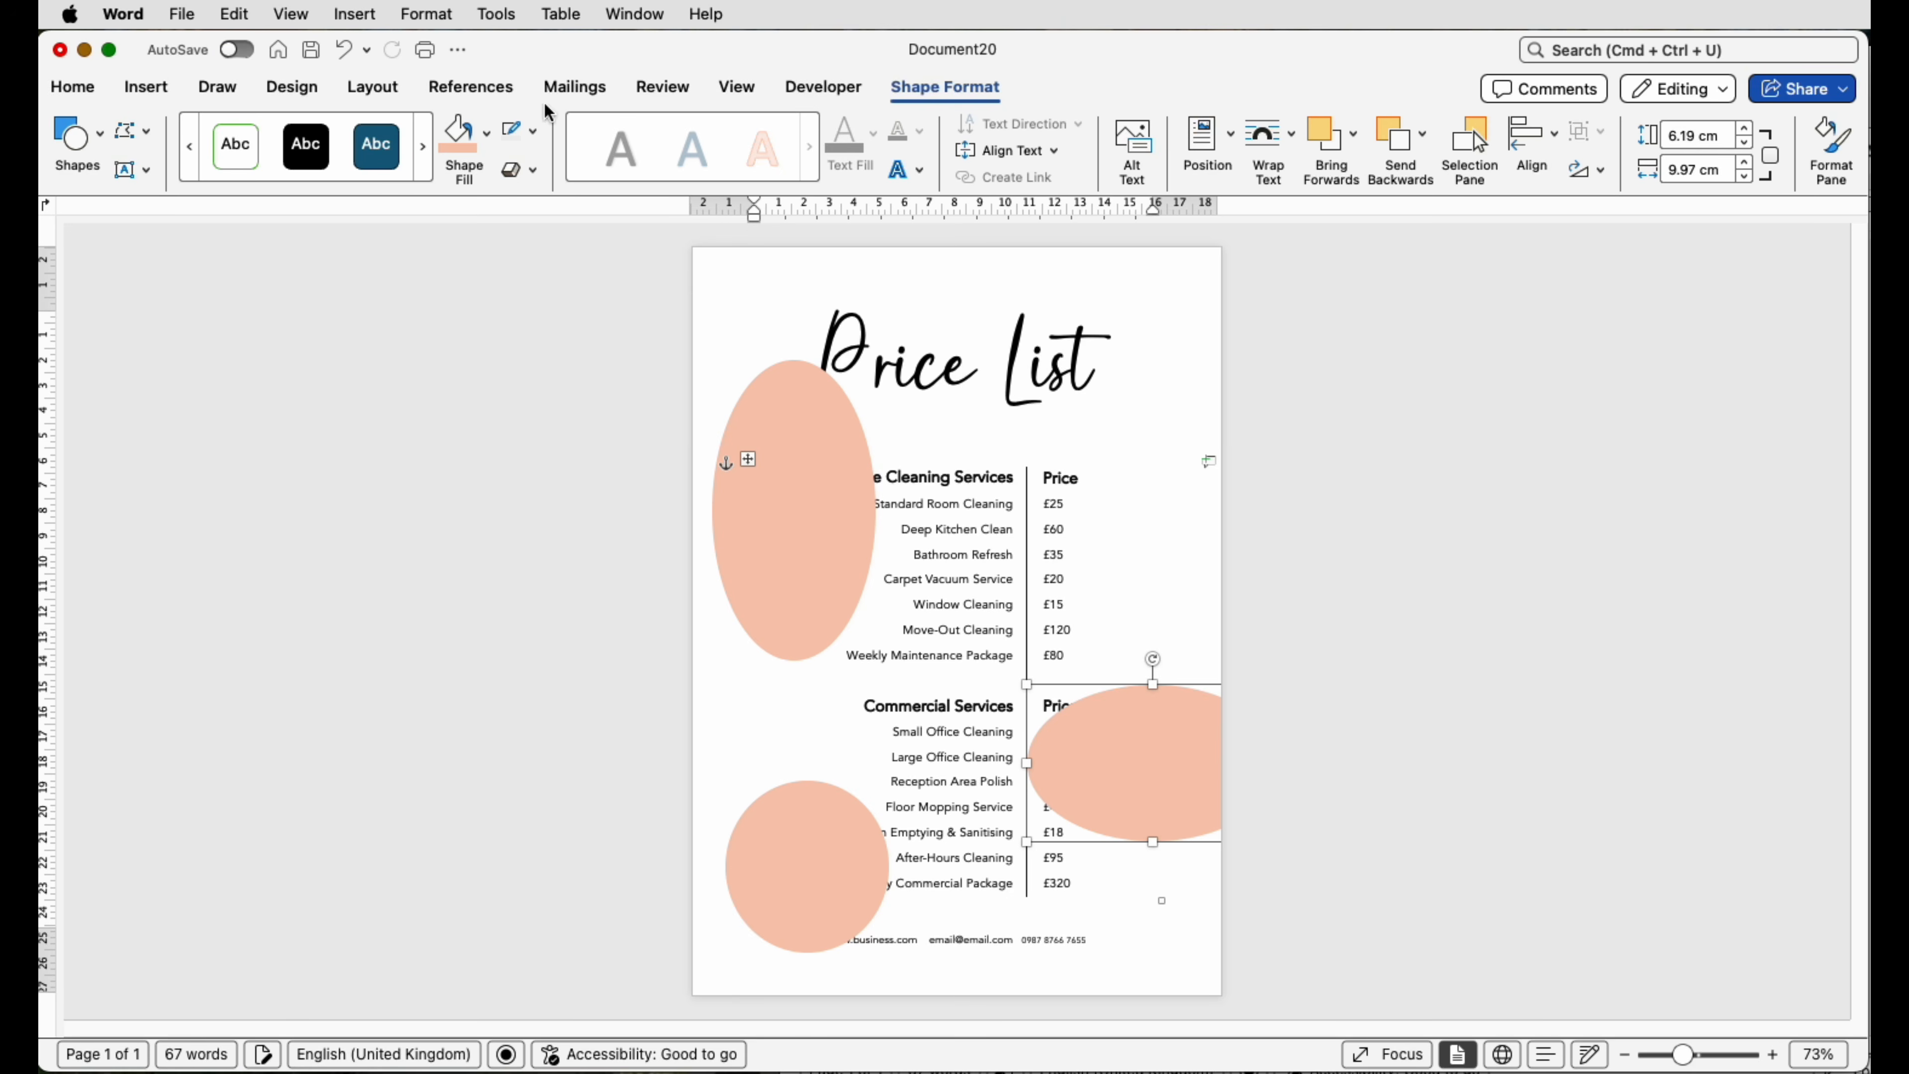
Fill the right-hand and lower-left ovals with the lightest orange theme tint.
{"action": "left_click", "coordinate": [487, 134]}
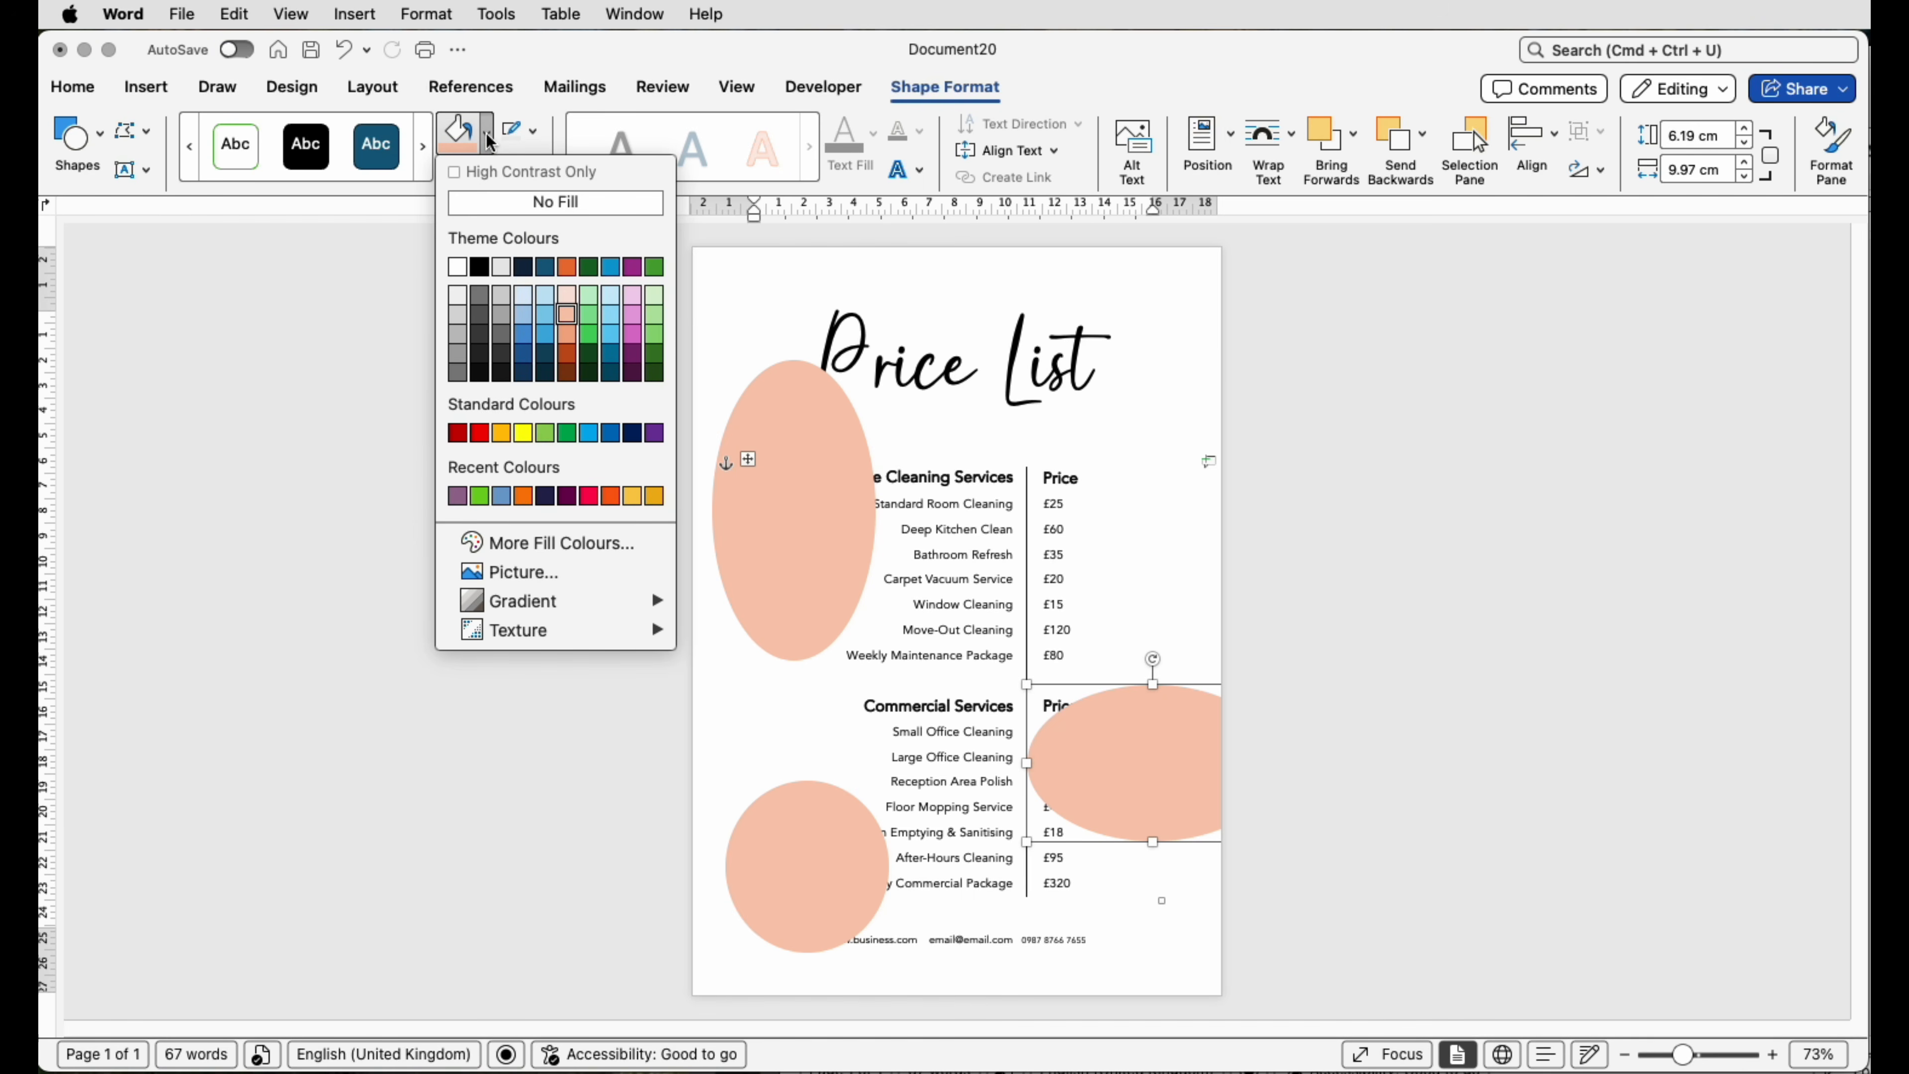
{"action": "left_click", "coordinate": [567, 292]}
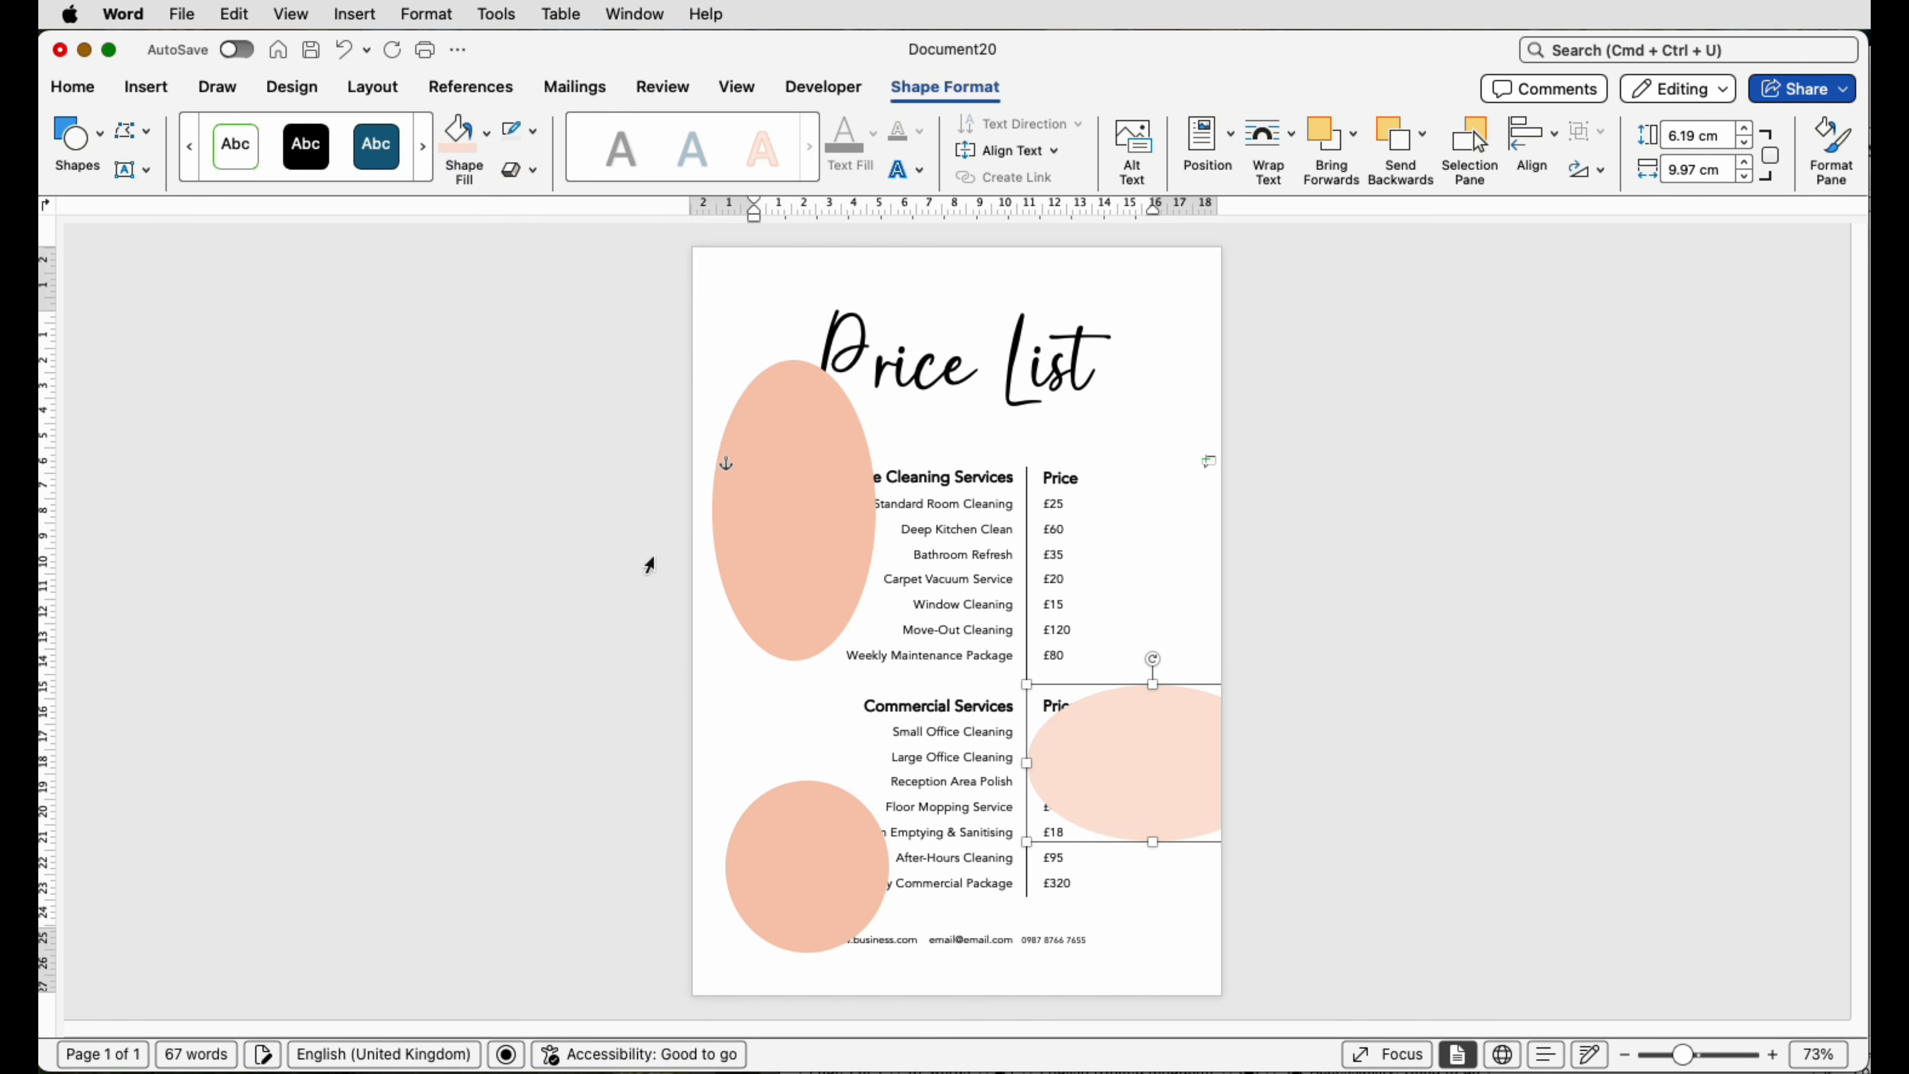
{"action": "left_click", "coordinate": [798, 857]}
{"action": "left_click", "coordinate": [489, 151]}
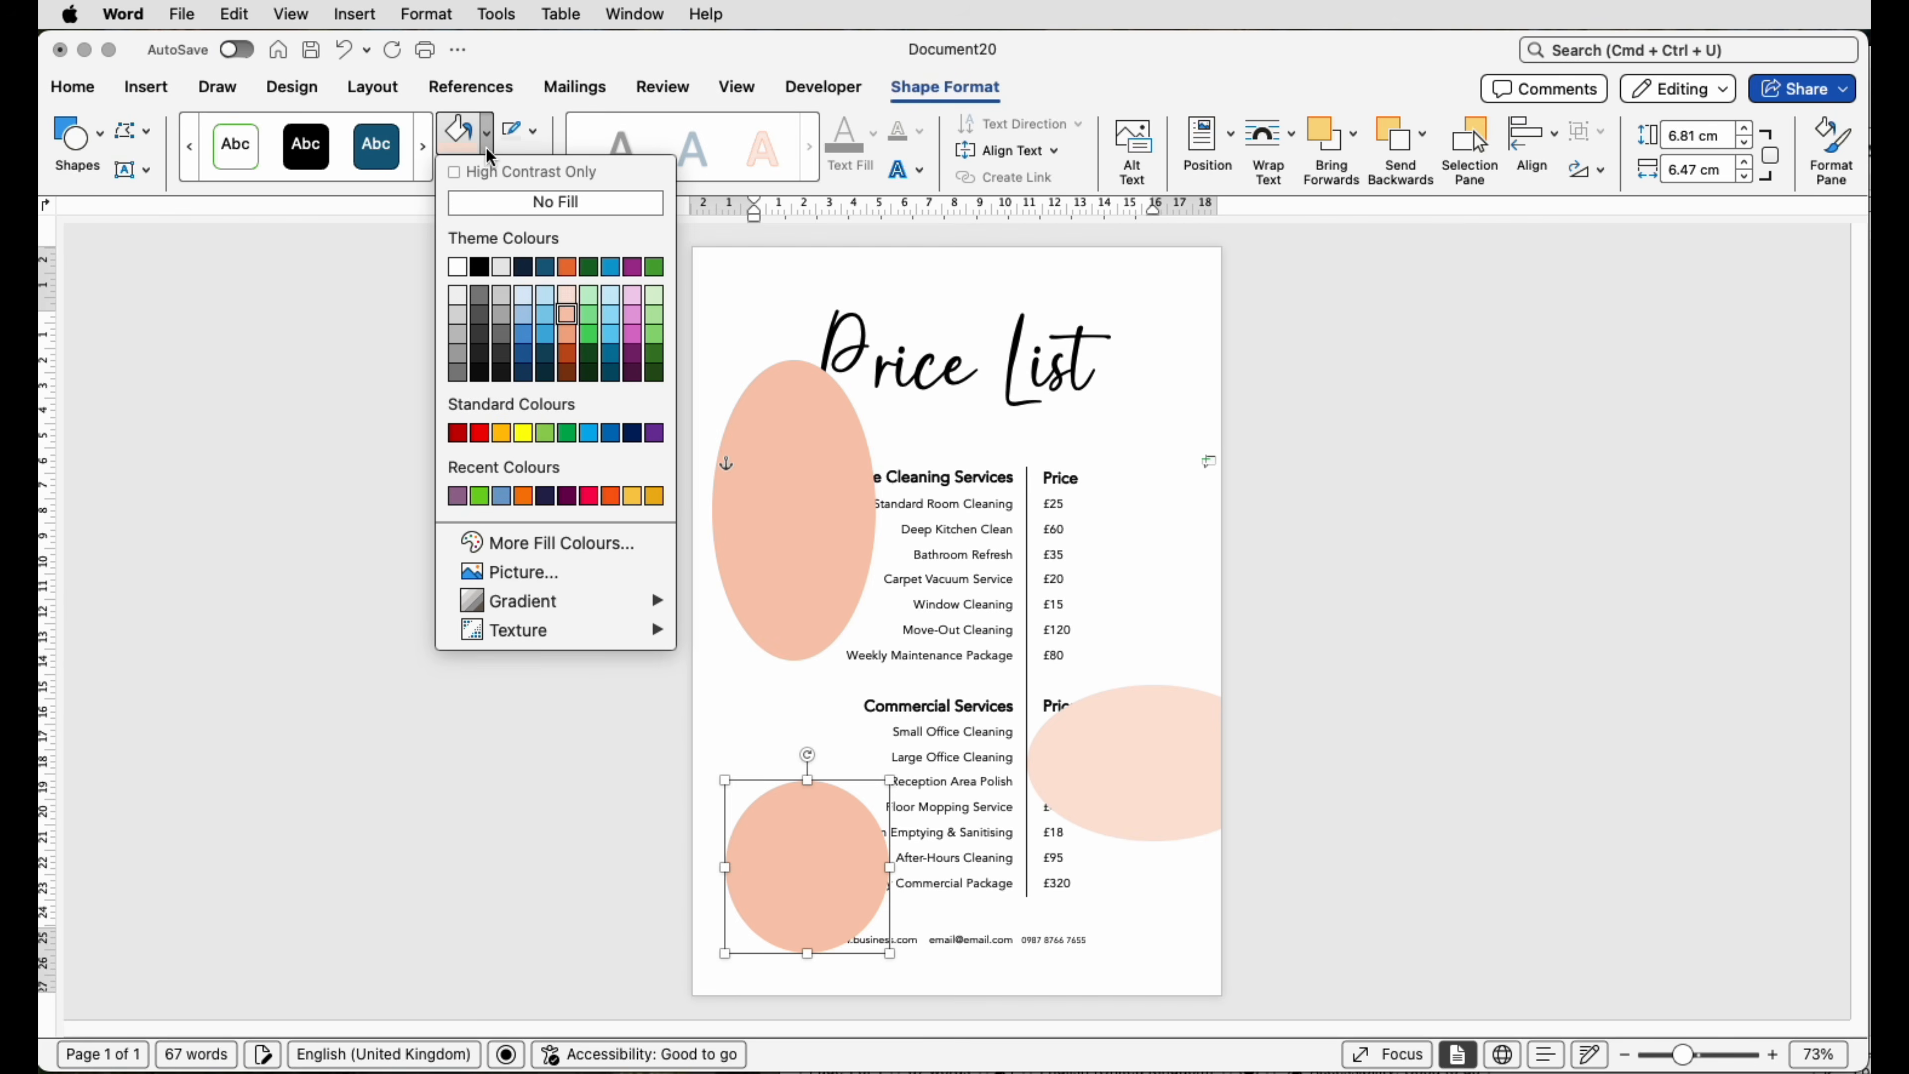
{"action": "left_click", "coordinate": [566, 293]}
Tilt the upper-left oval slightly clockwise and place all three ovals behind the text.
{"action": "left_click_drag", "start_coordinate": [789, 392], "coordinate": [871, 308]}
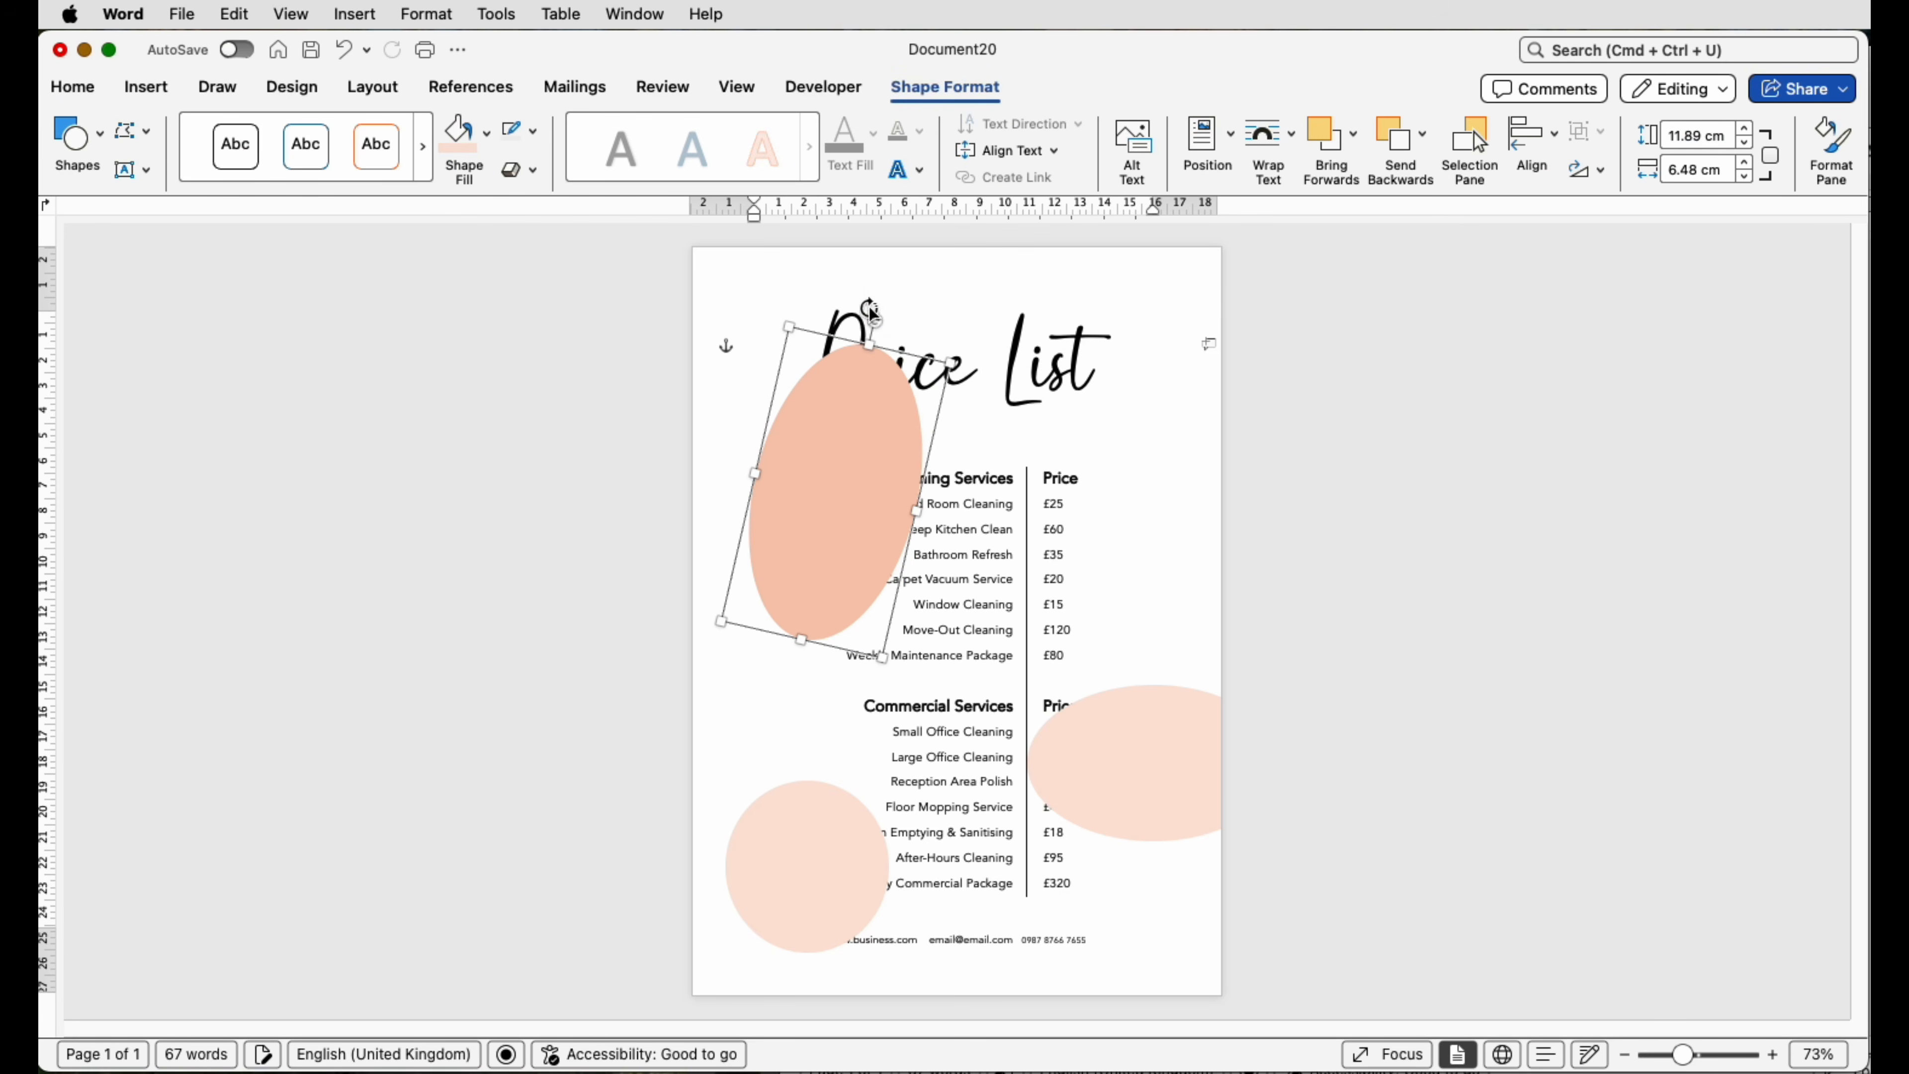
{"action": "left_click", "coordinate": [1140, 791], "text": "shift"}
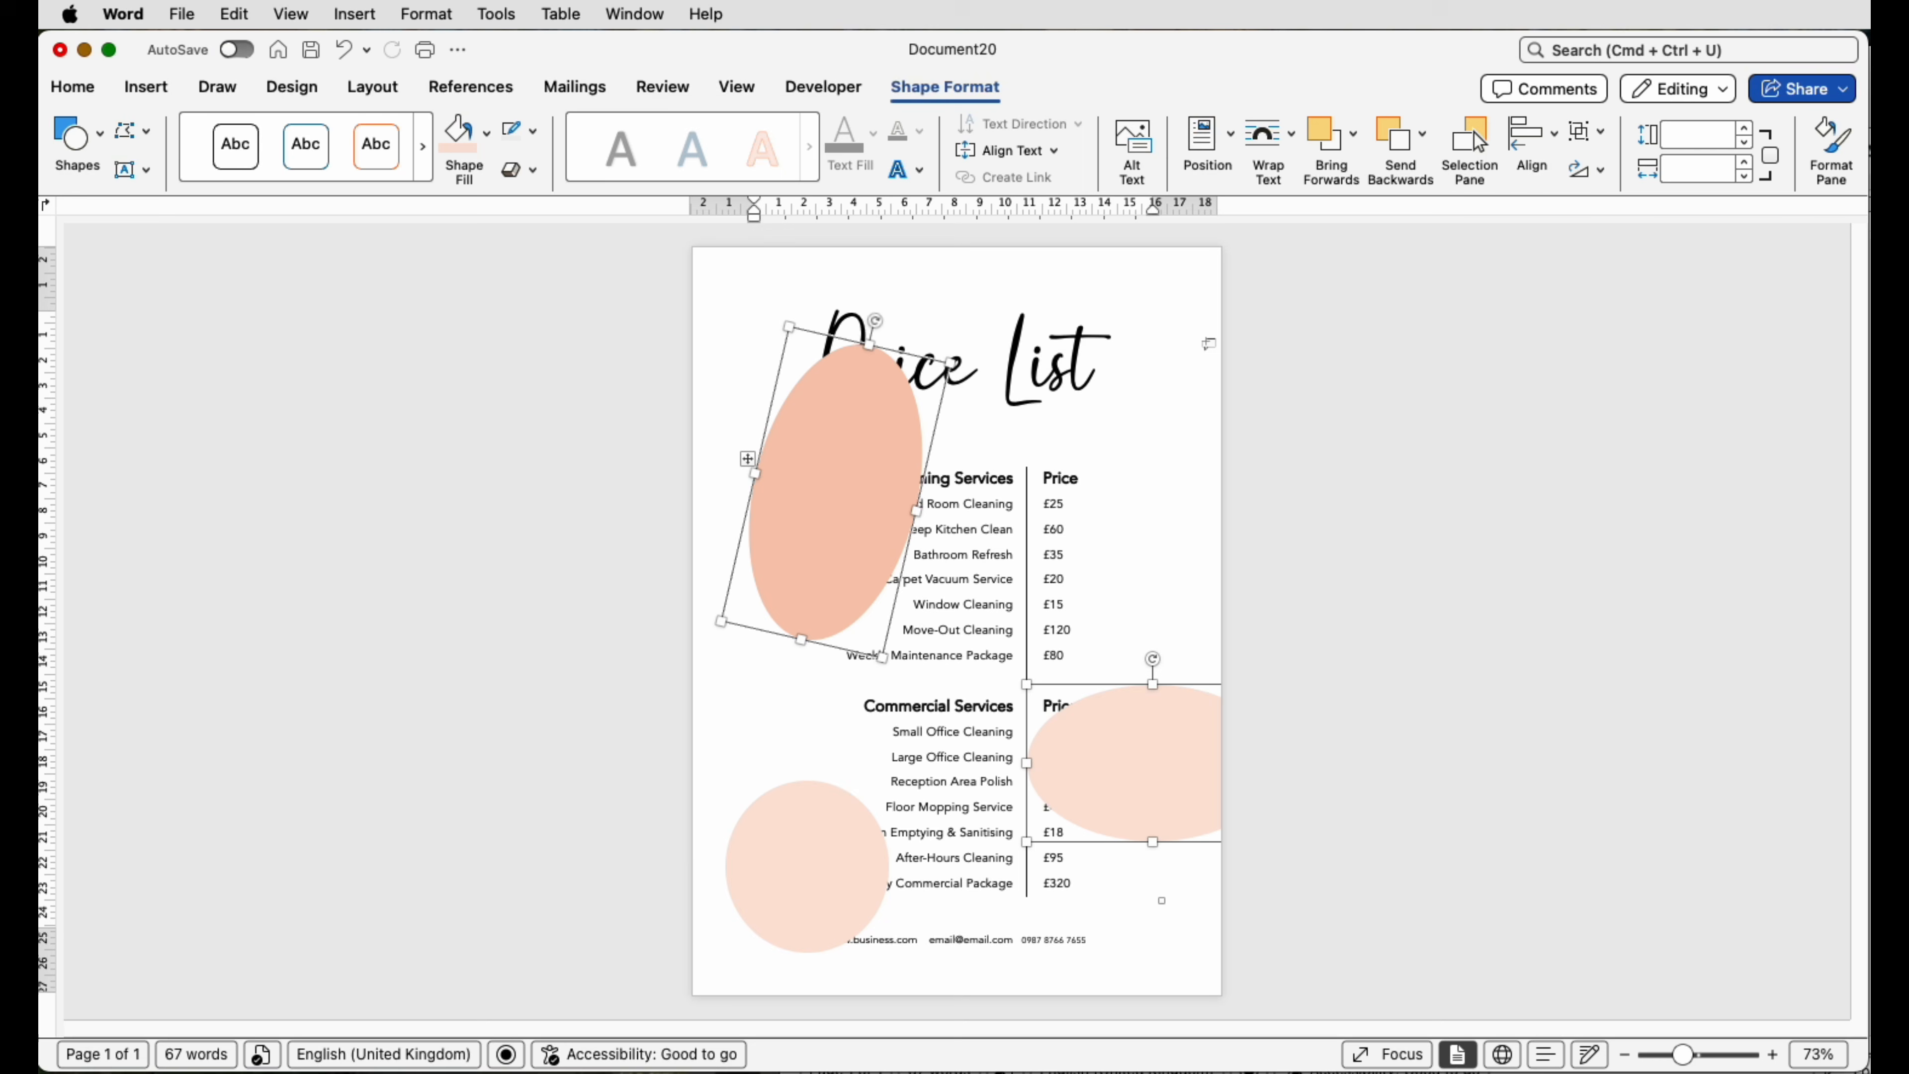
{"action": "left_click", "coordinate": [846, 896], "text": "shift"}
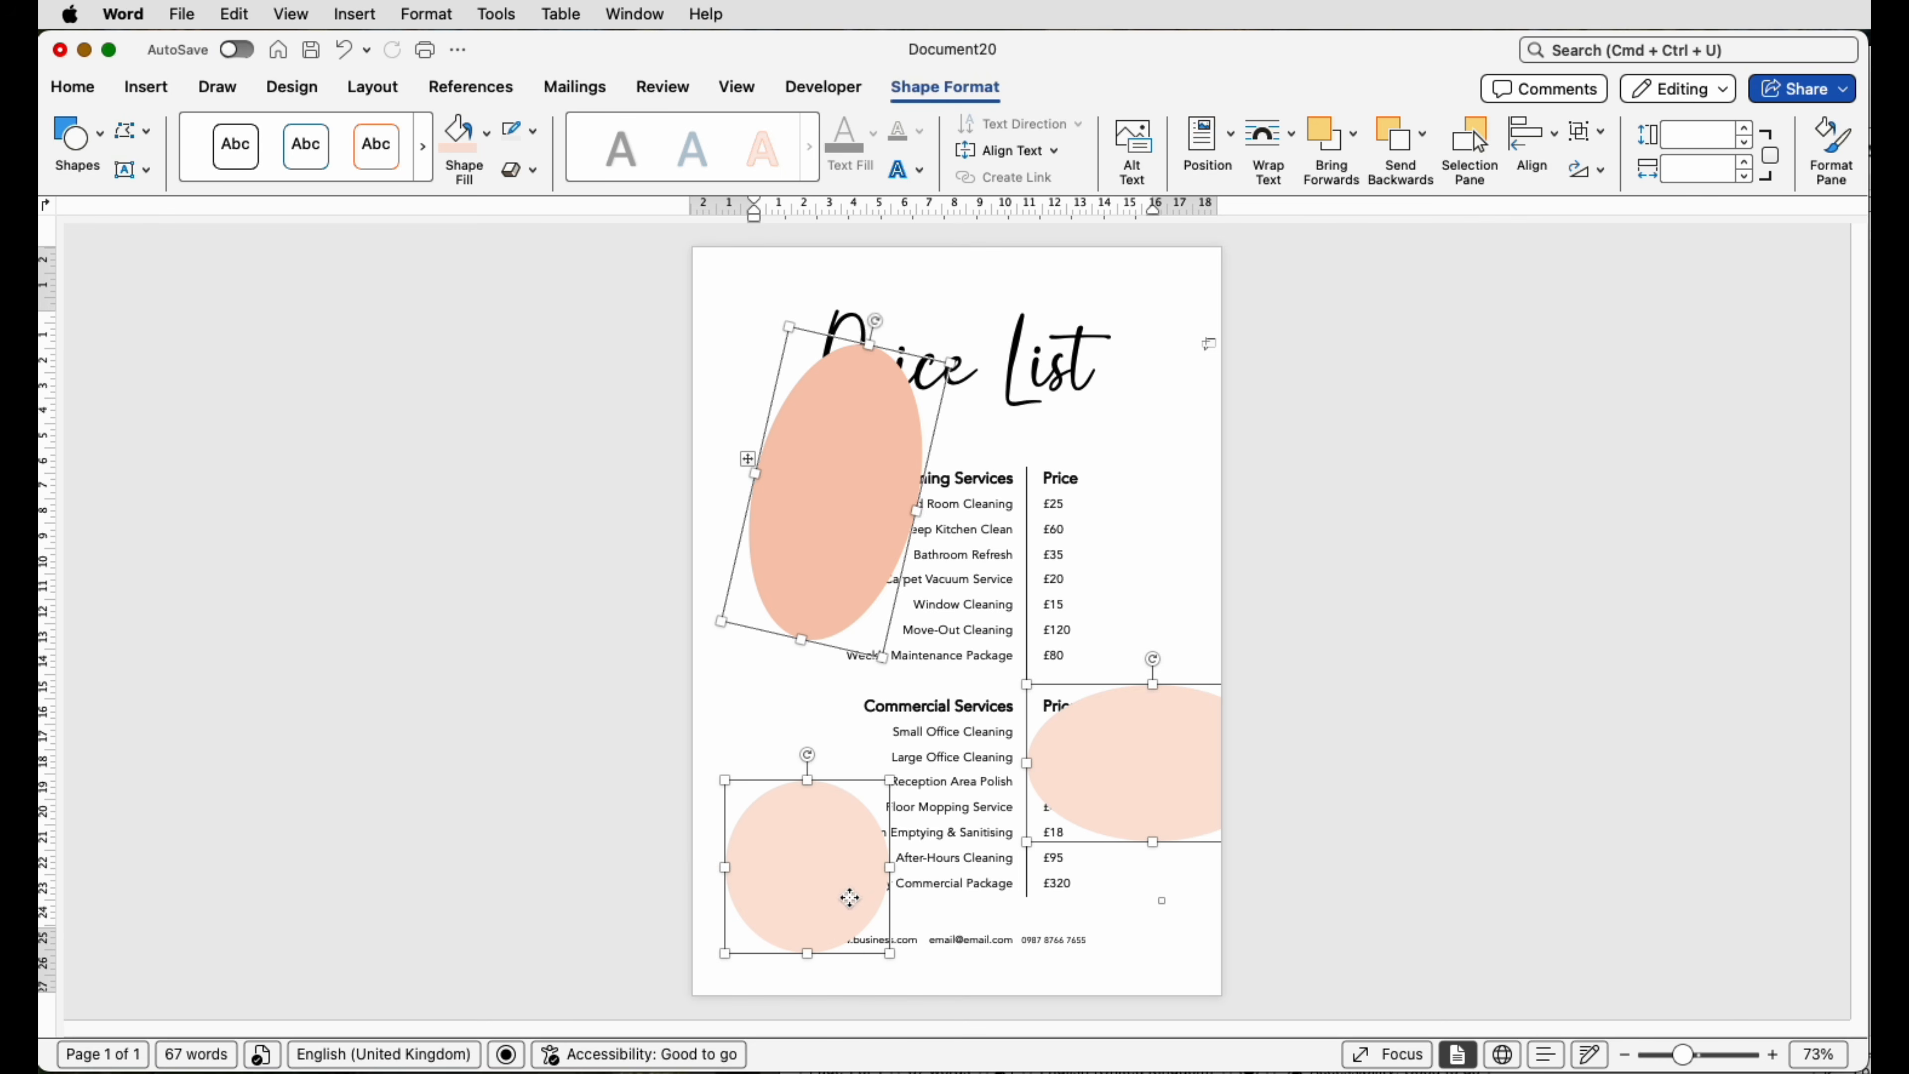
{"action": "left_click", "coordinate": [1291, 149]}
{"action": "left_click", "coordinate": [1310, 344]}
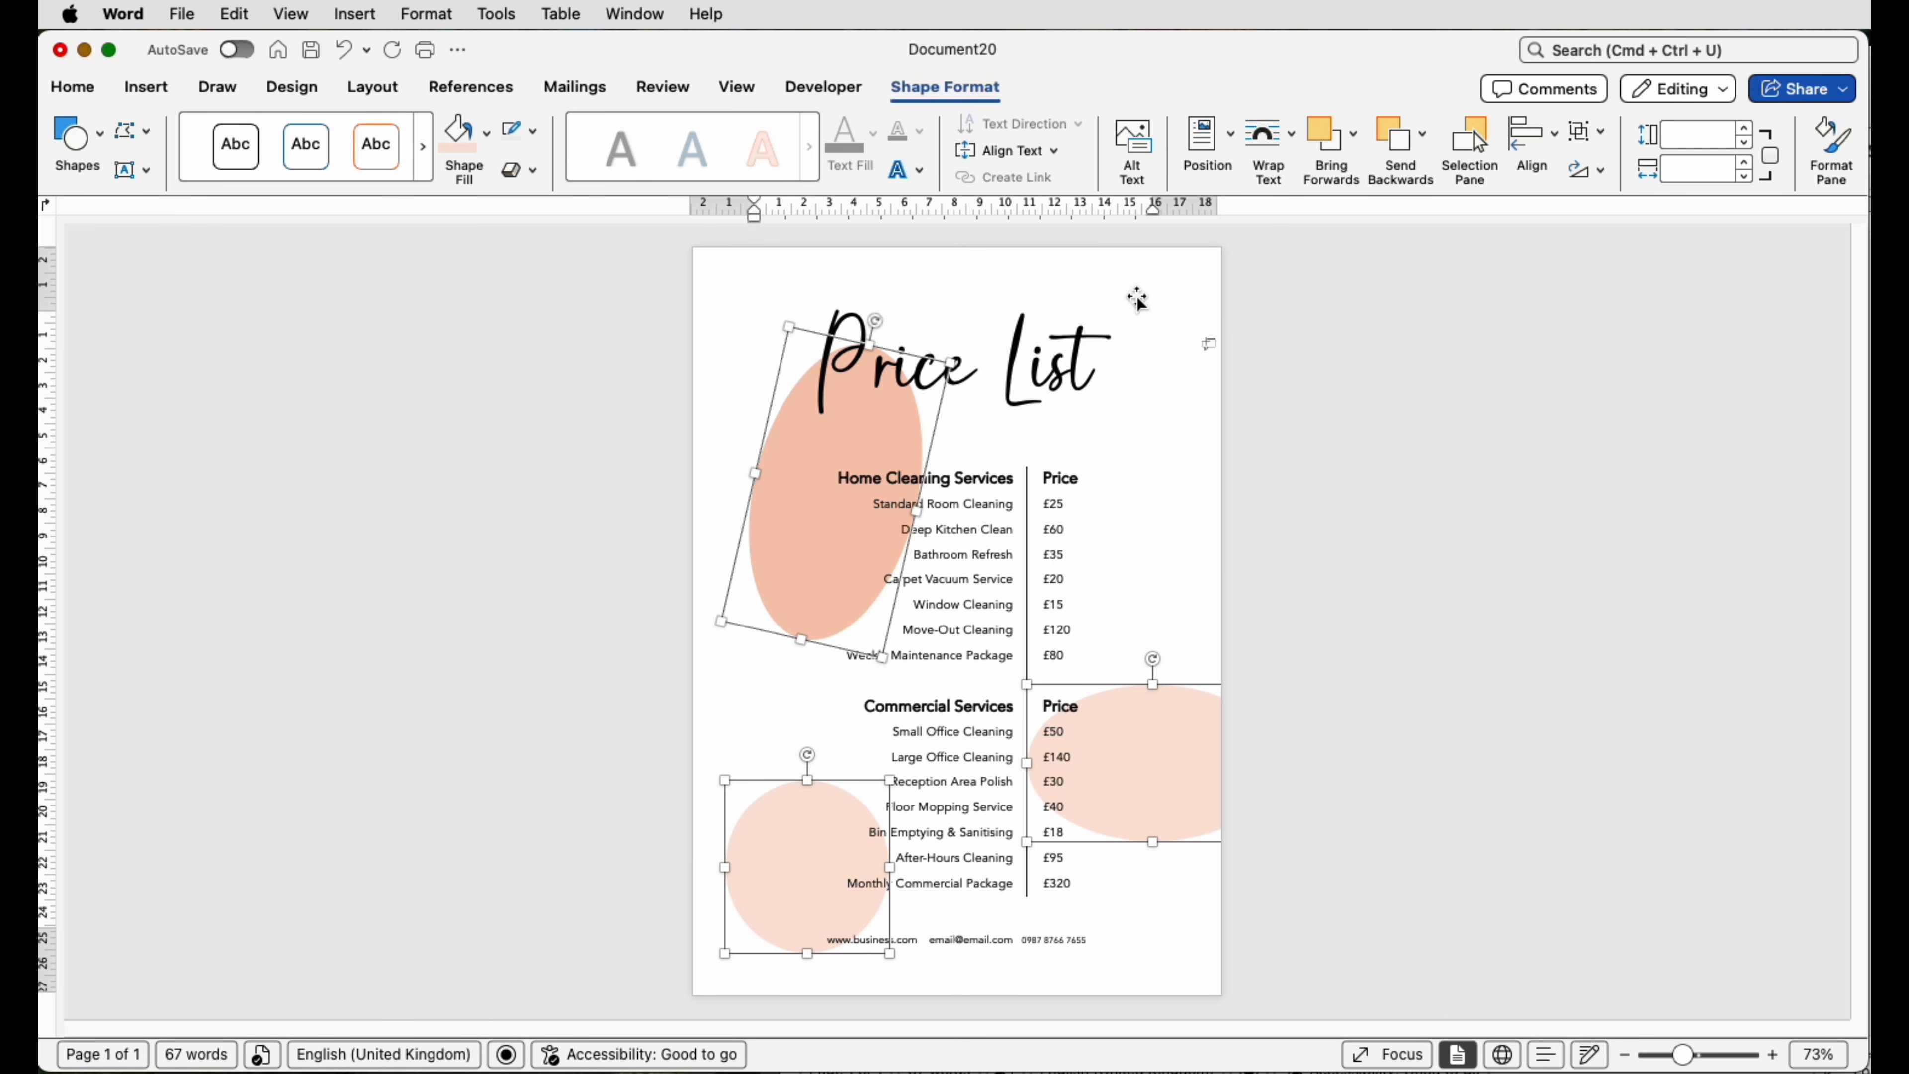
{"action": "left_click", "coordinate": [1147, 406]}
{"action": "left_click", "coordinate": [1053, 443]}
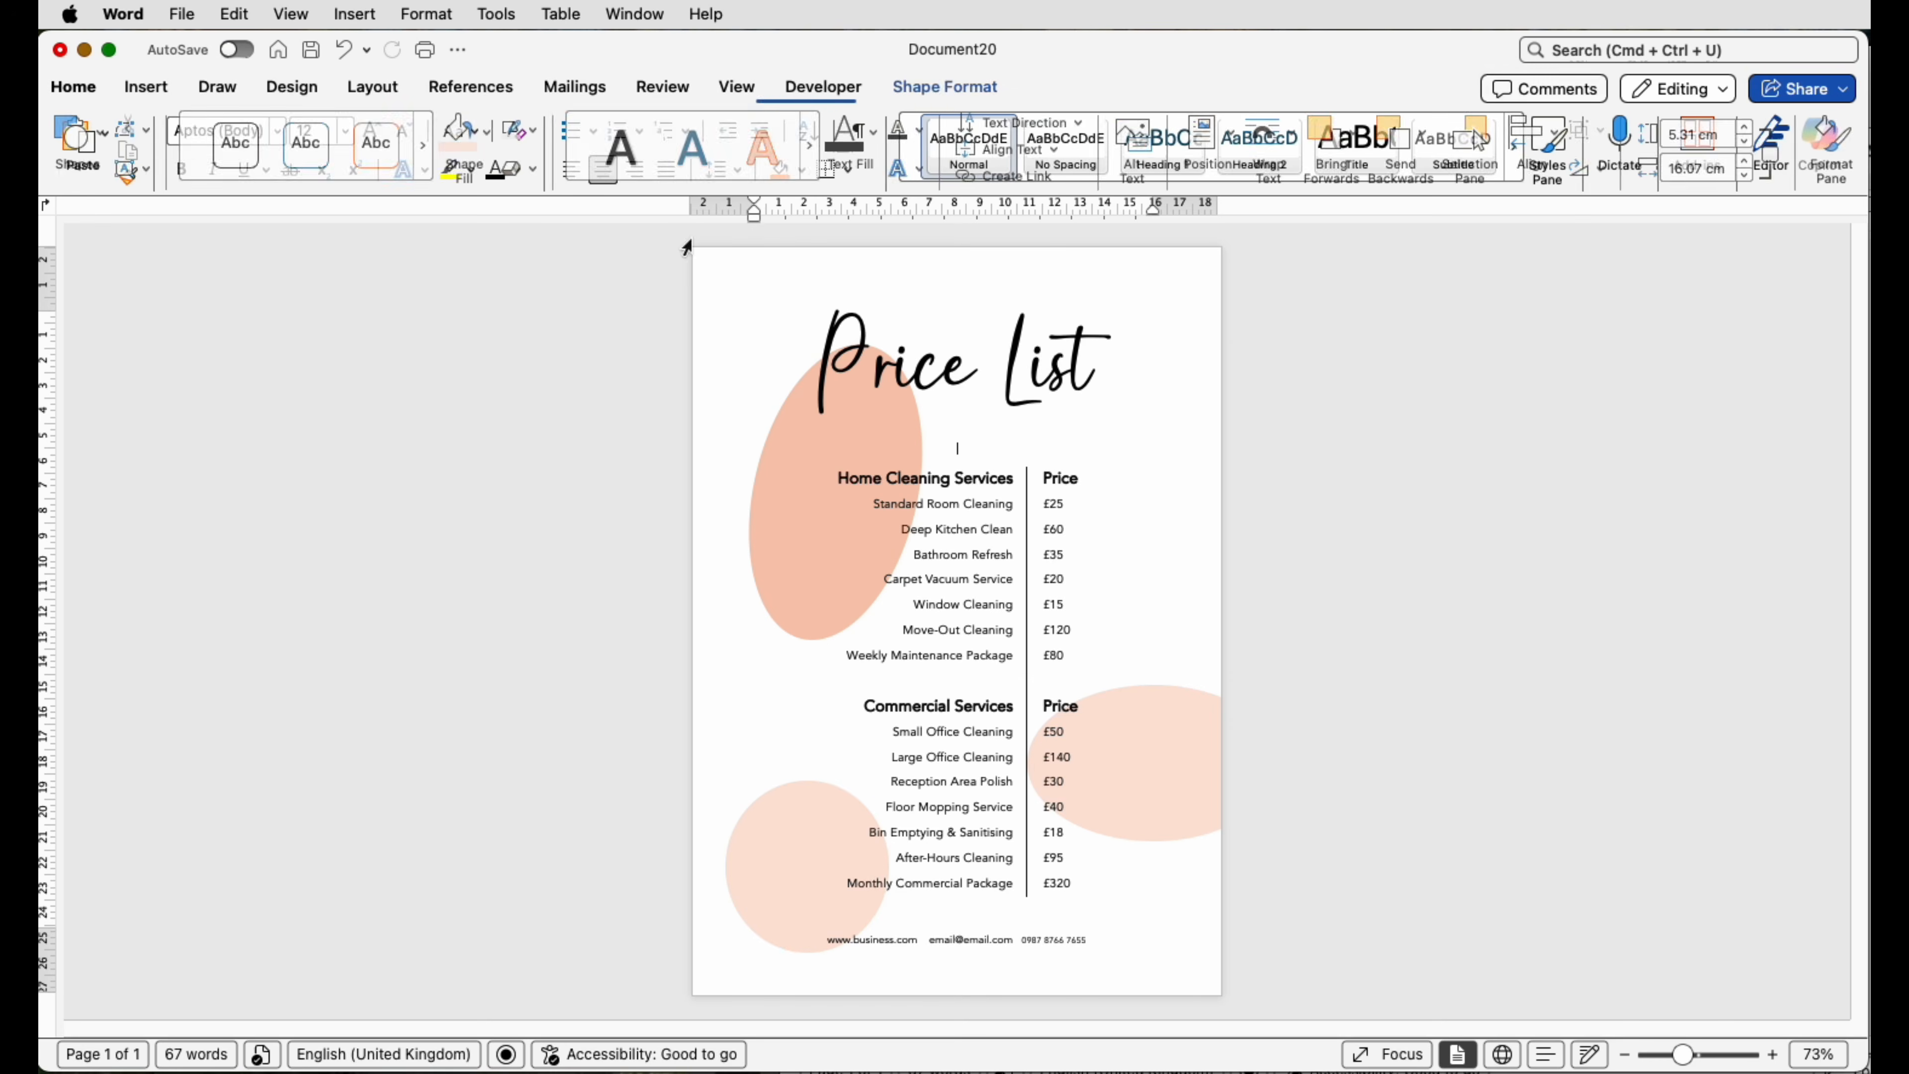
Draw a rectangle about 29.9 cm by 21.4 cm covering the whole page and fill it with the third-lightest orange theme tint.
{"action": "left_click", "coordinate": [147, 86]}
{"action": "left_click", "coordinate": [394, 134]}
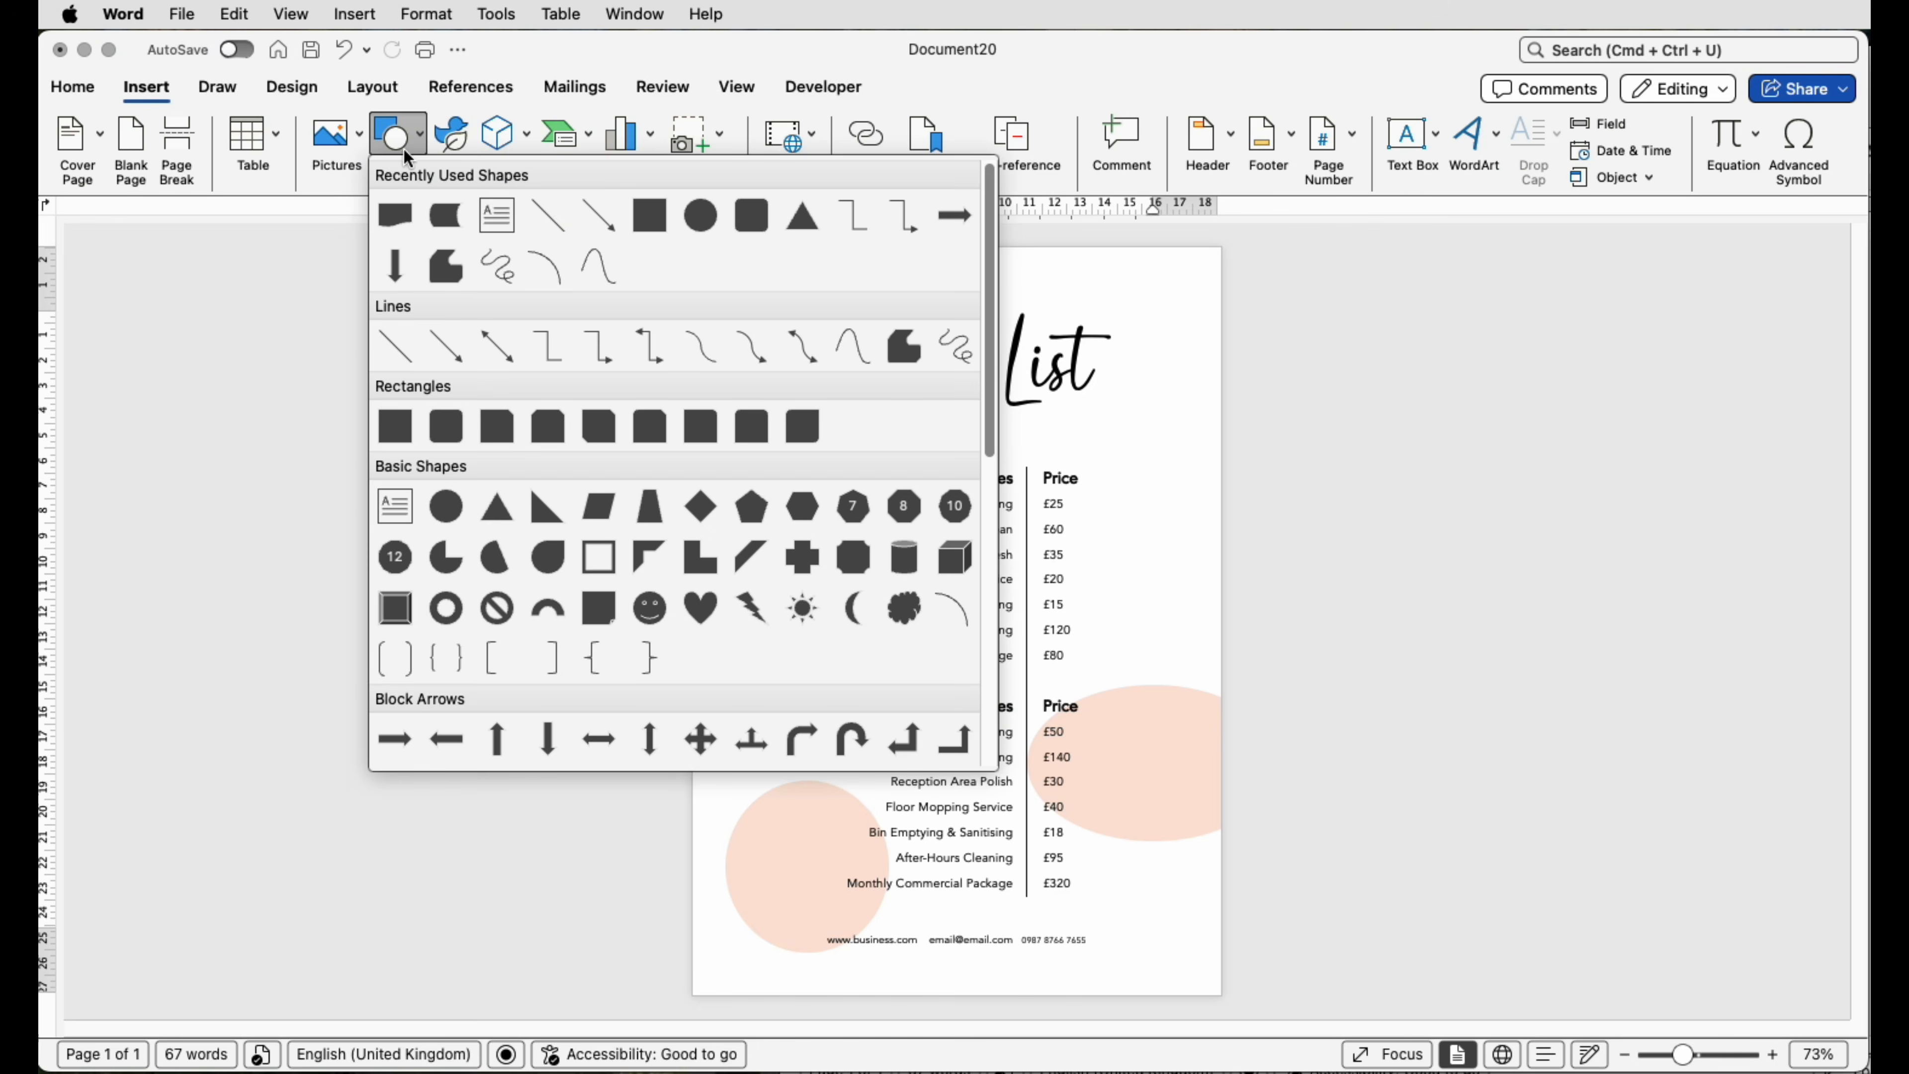
{"action": "left_click", "coordinate": [395, 427]}
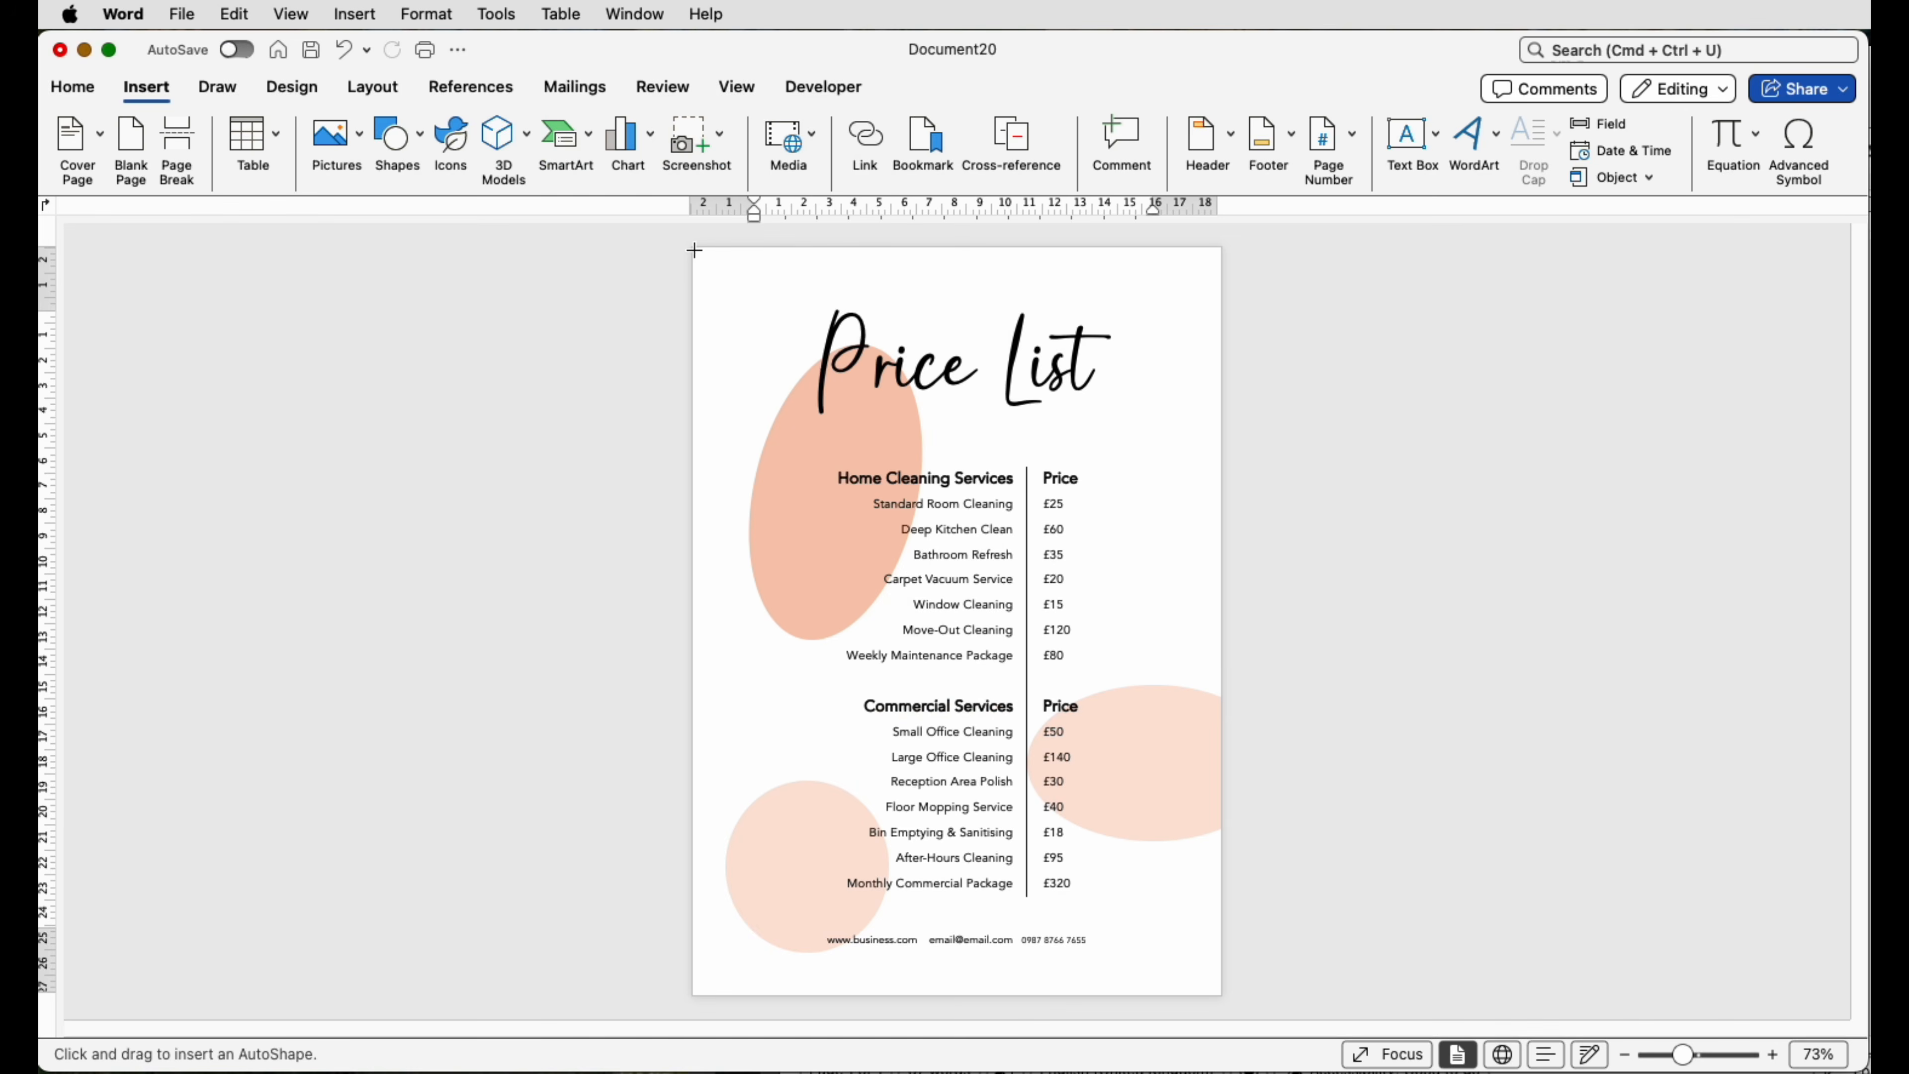
{"action": "left_click_drag", "start_coordinate": [698, 251], "coordinate": [1236, 996]}
{"action": "mouse_move", "coordinate": [968, 331]}
{"action": "left_mouse_down"}
{"action": "mouse_move", "coordinate": [946, 319]}
{"action": "mouse_move", "coordinate": [959, 331]}
{"action": "left_mouse_up"}
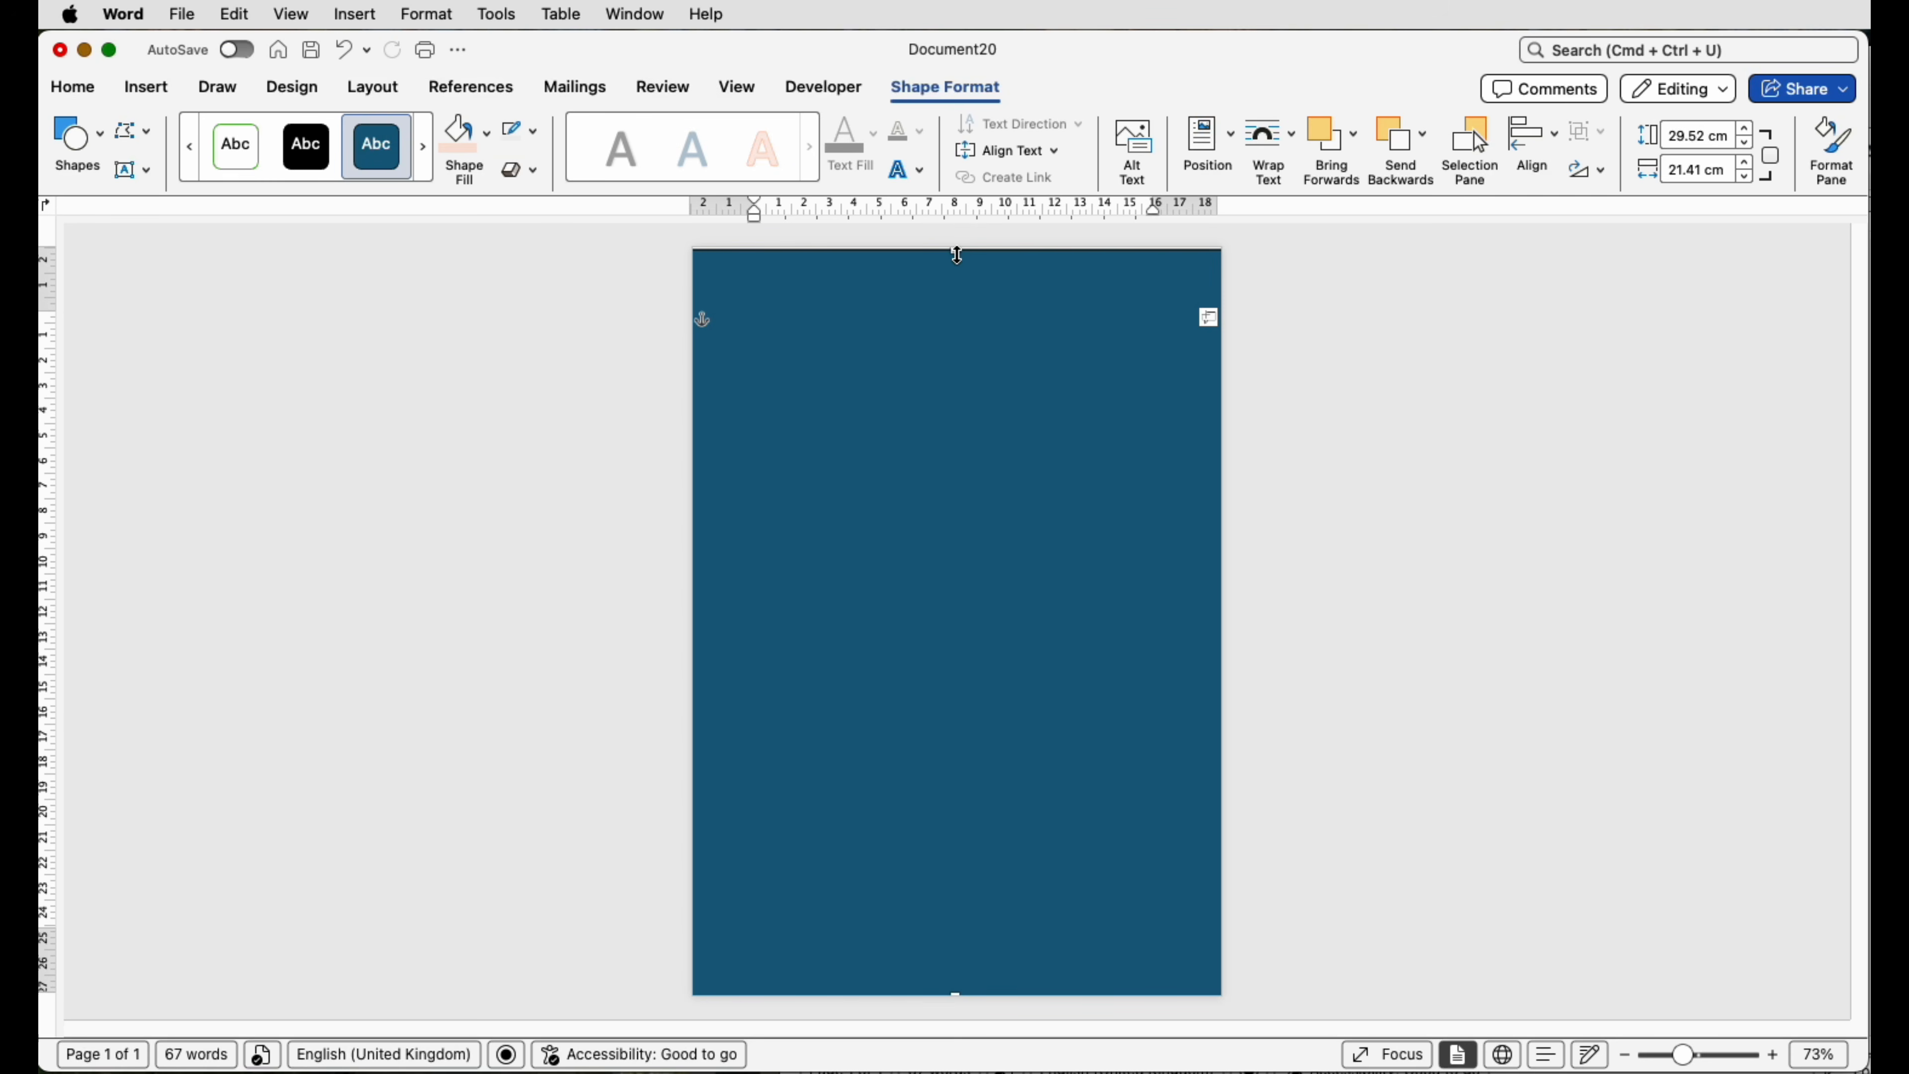
{"action": "left_click_drag", "start_coordinate": [955, 250], "coordinate": [957, 243]}
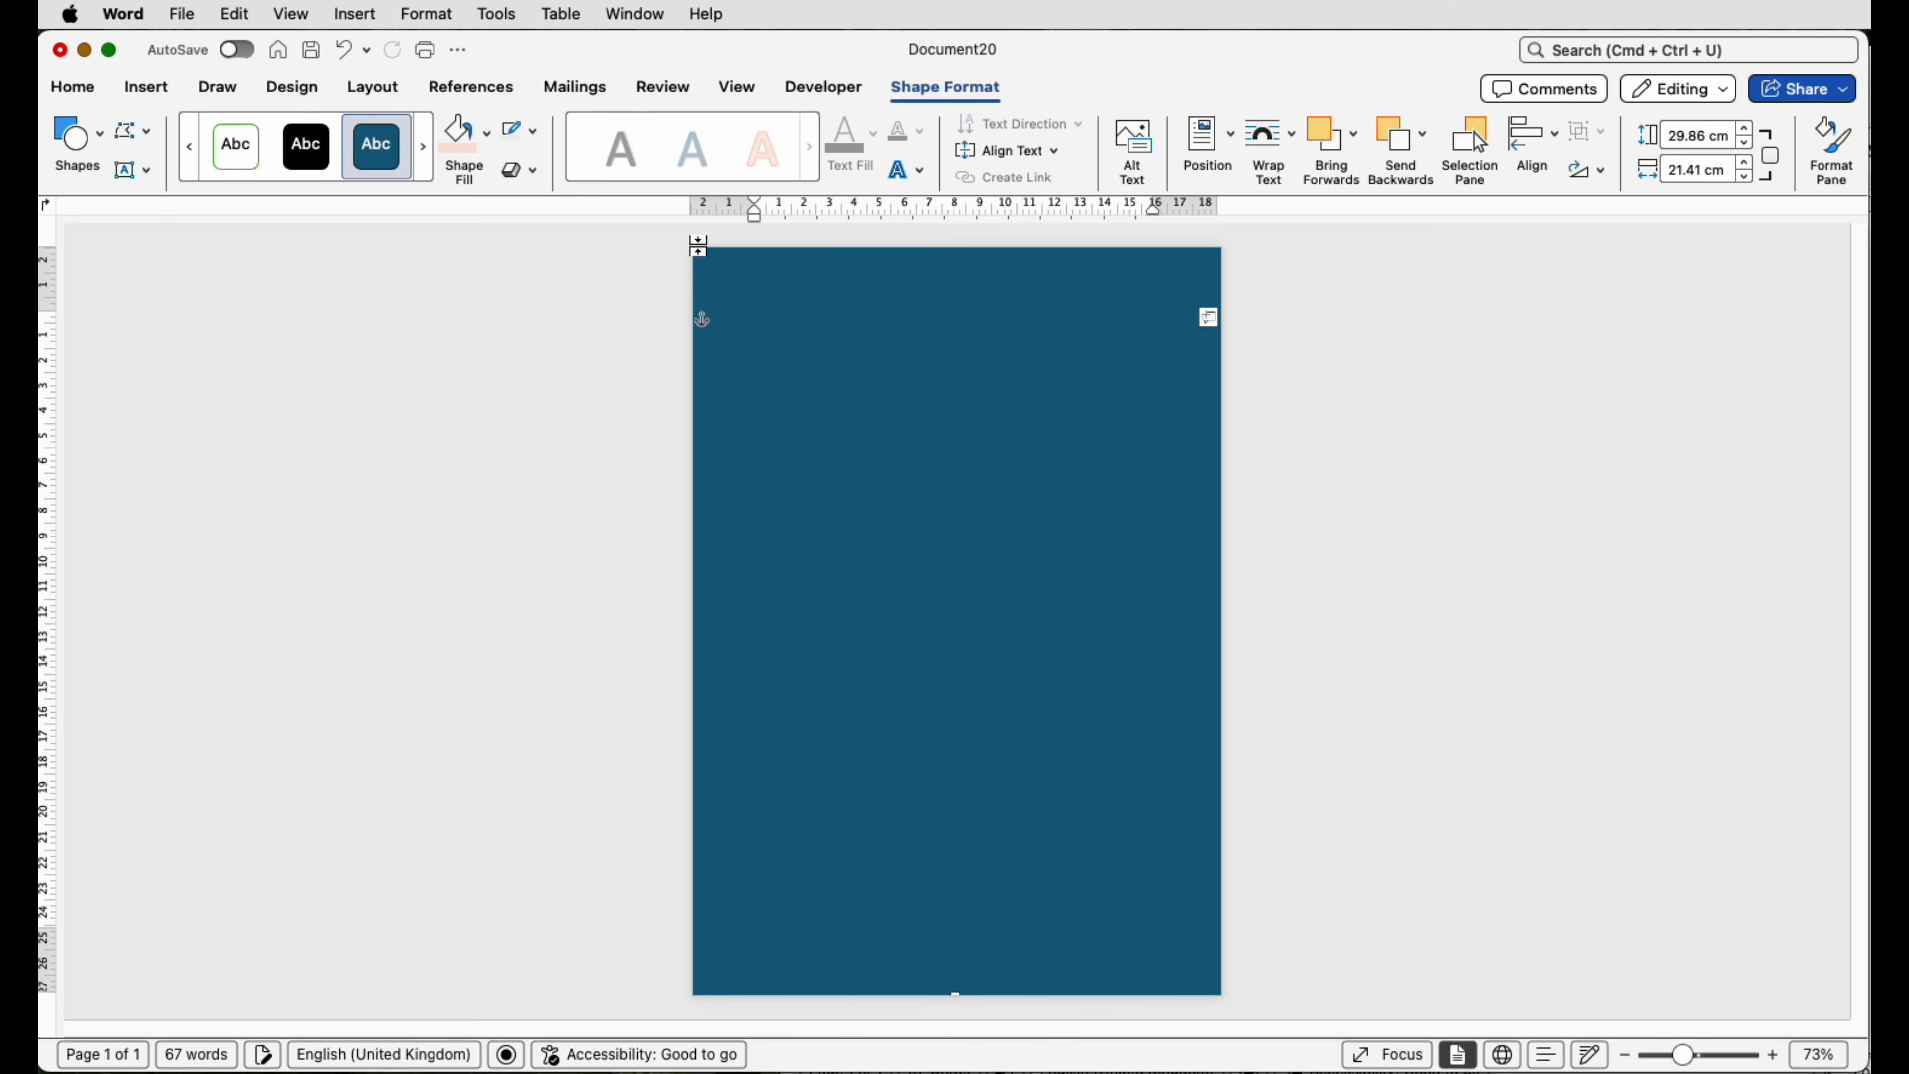
{"action": "left_click", "coordinate": [487, 148]}
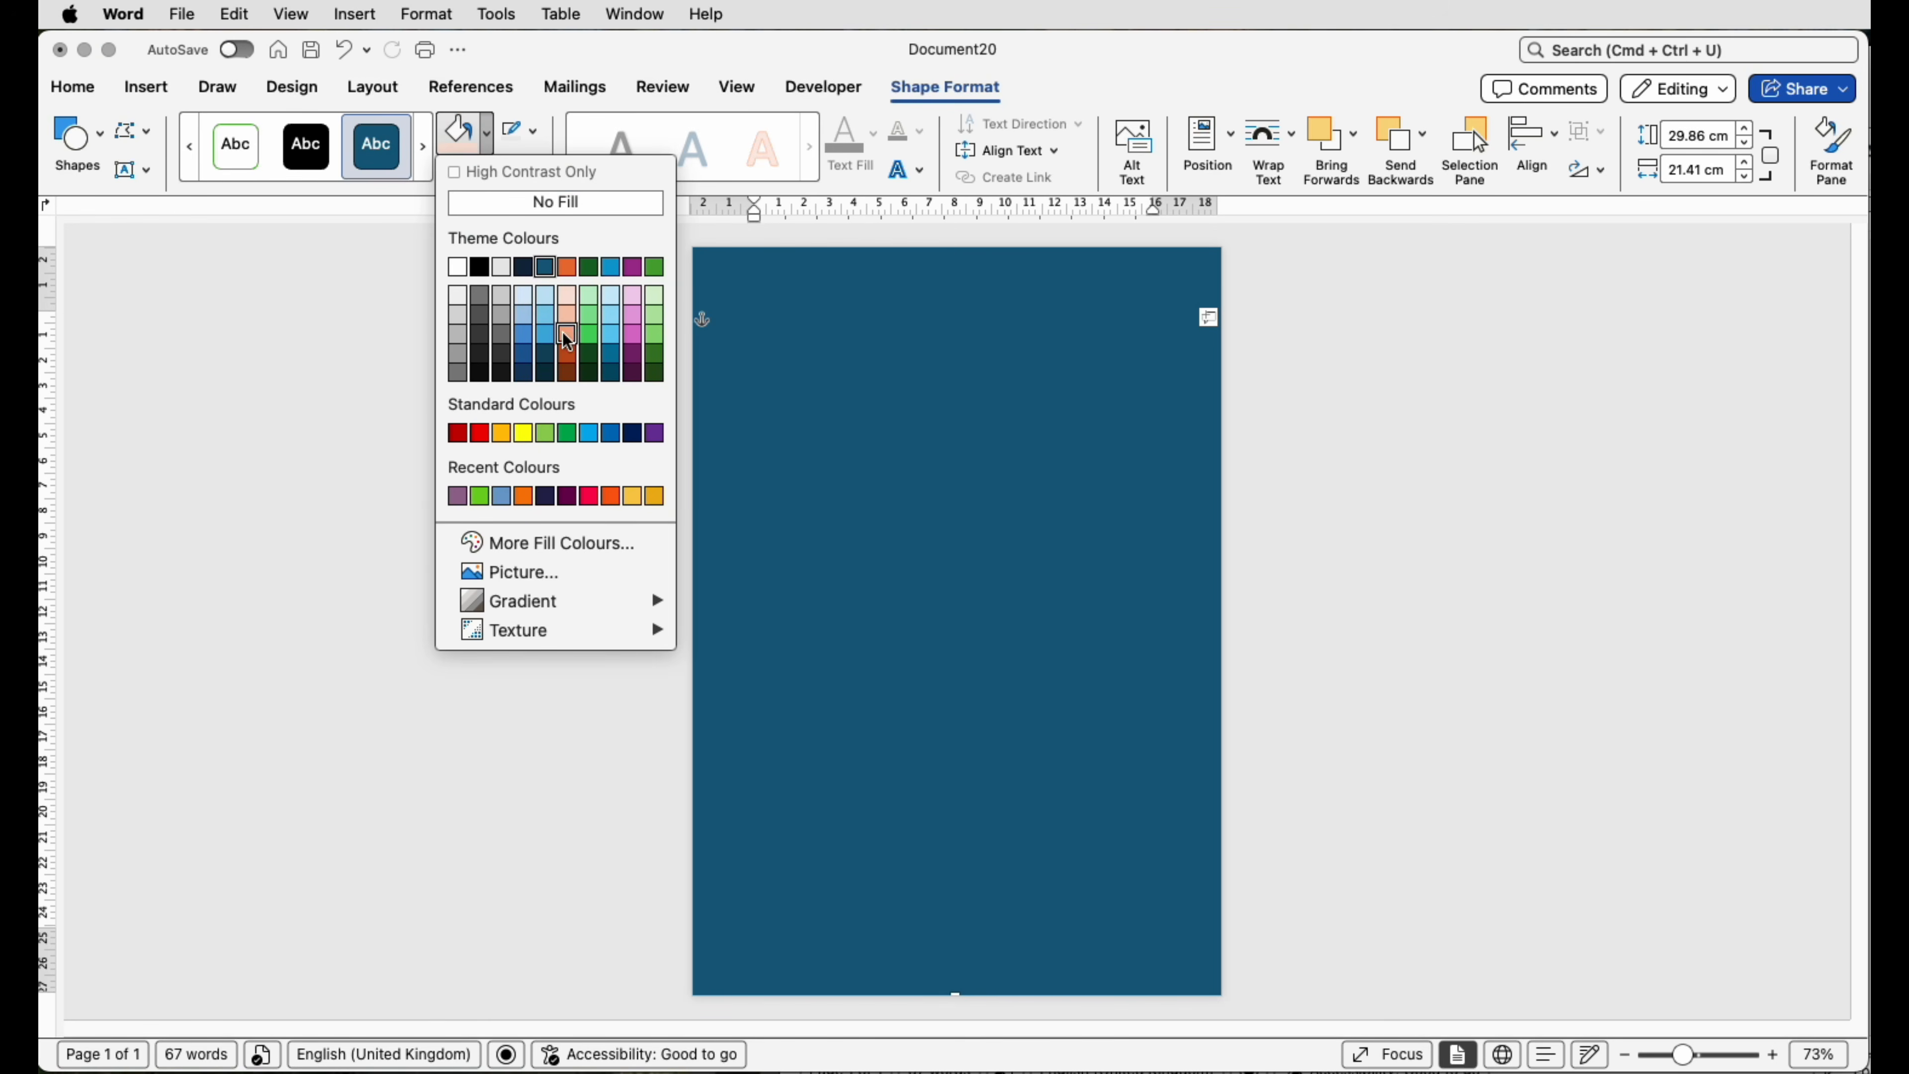
{"action": "left_click", "coordinate": [568, 335]}
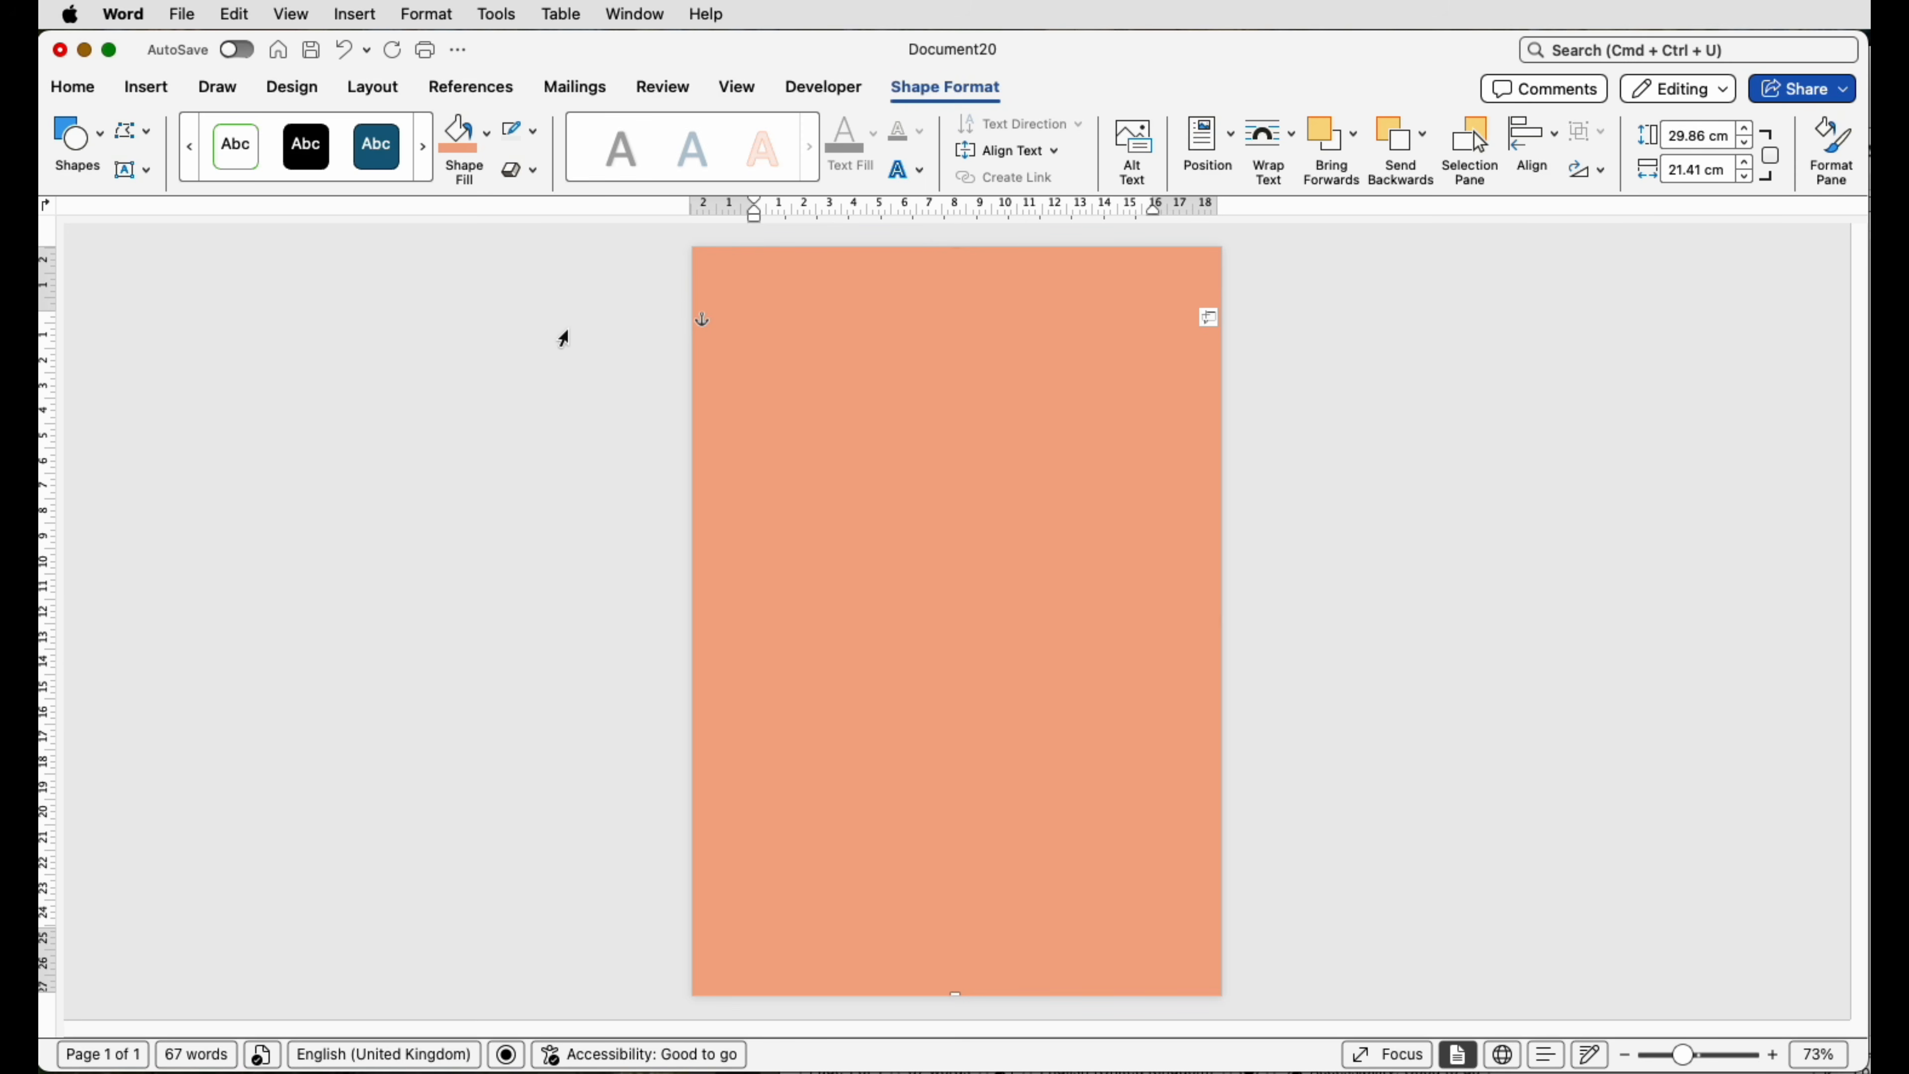
Place the page-sized rectangle behind the text and send it to the back, behind the ovals.
{"action": "left_click", "coordinate": [1294, 161]}
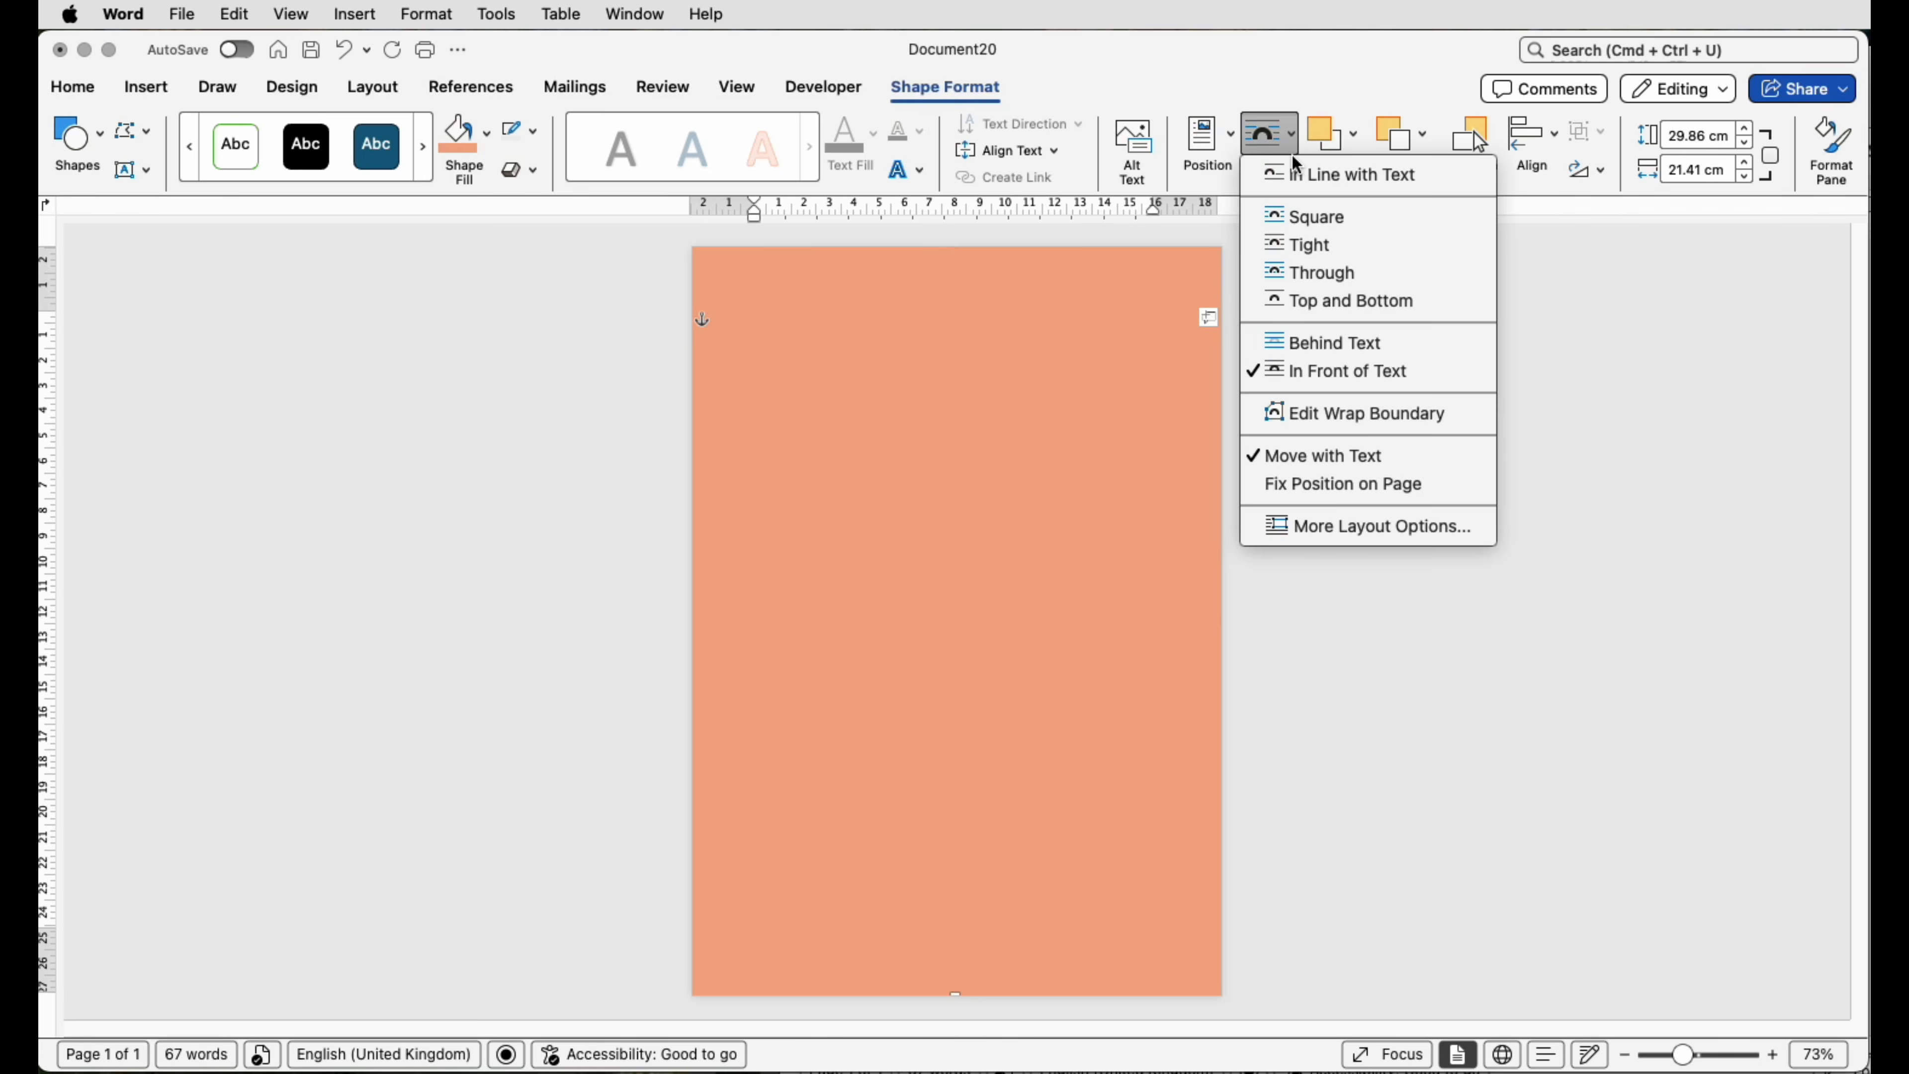
{"action": "left_click", "coordinate": [1312, 341]}
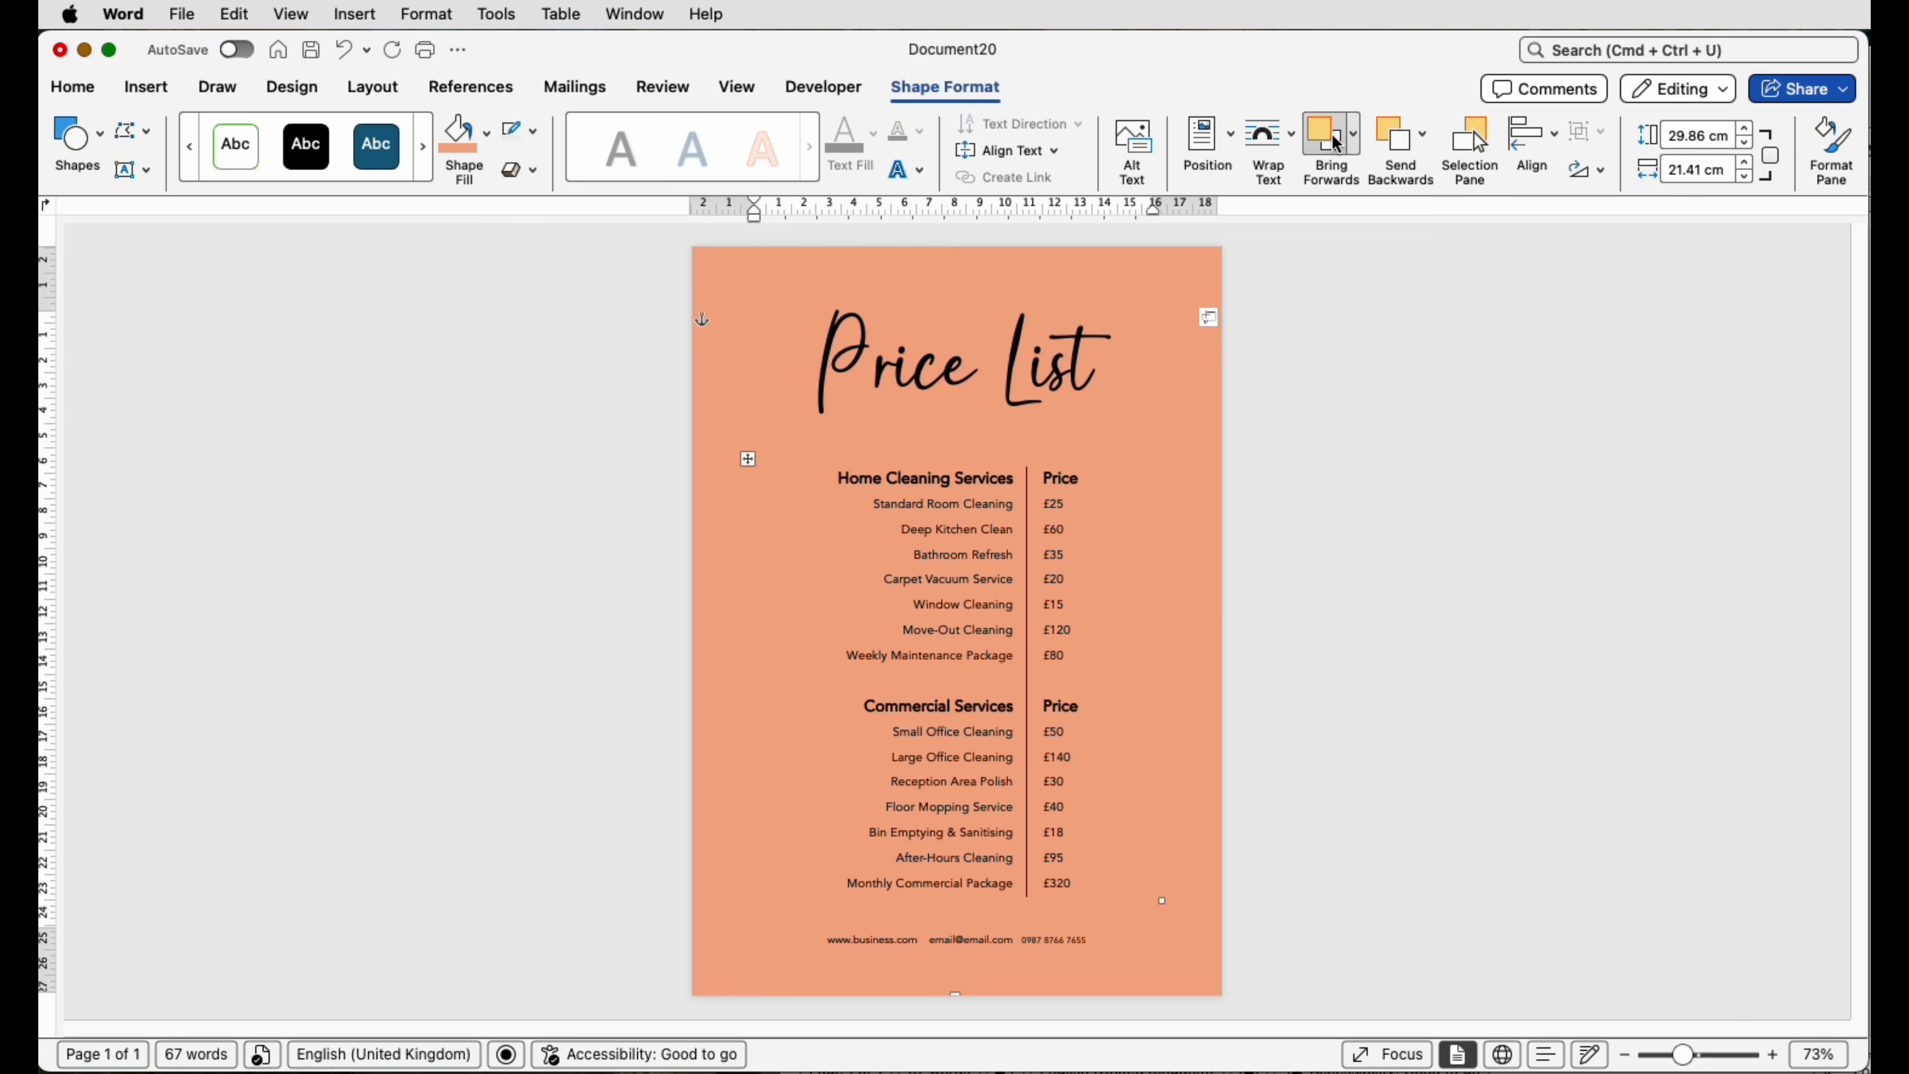
{"action": "left_click", "coordinate": [1424, 144]}
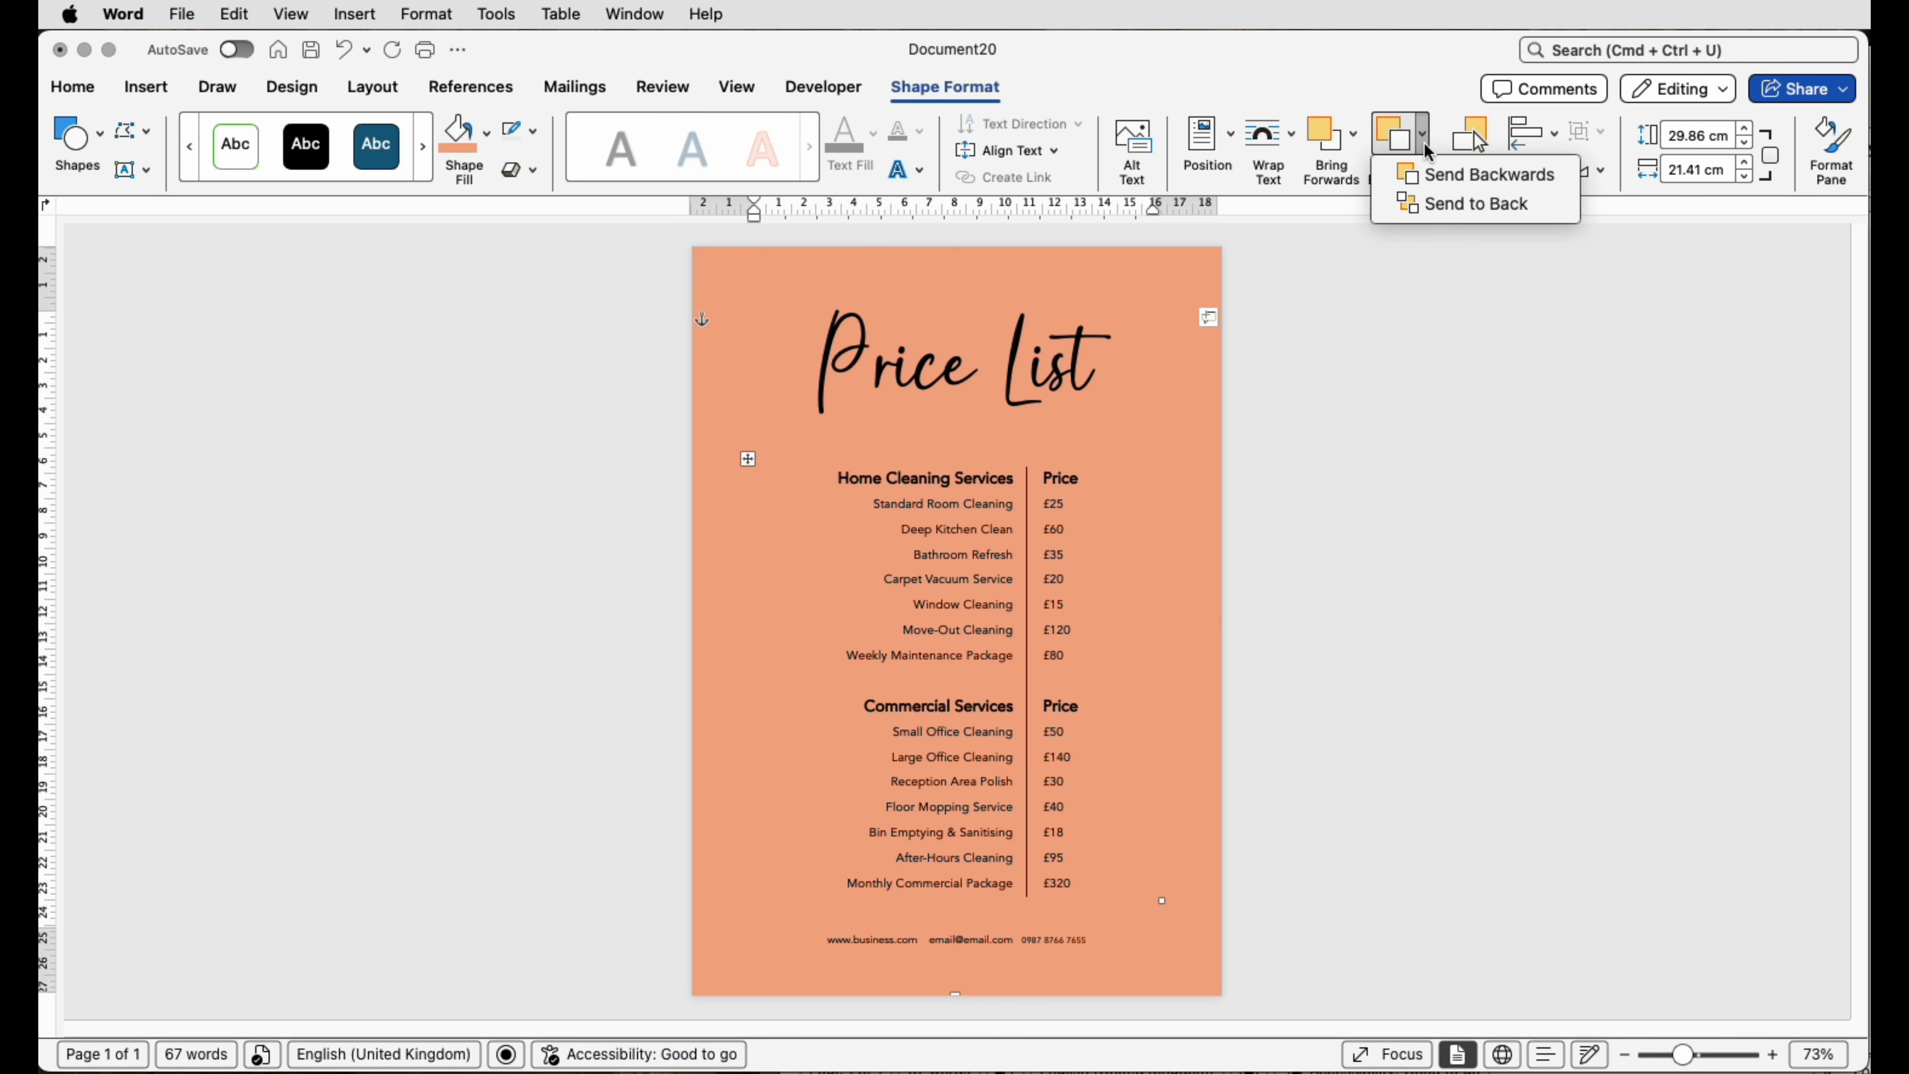
{"action": "left_click", "coordinate": [1473, 204]}
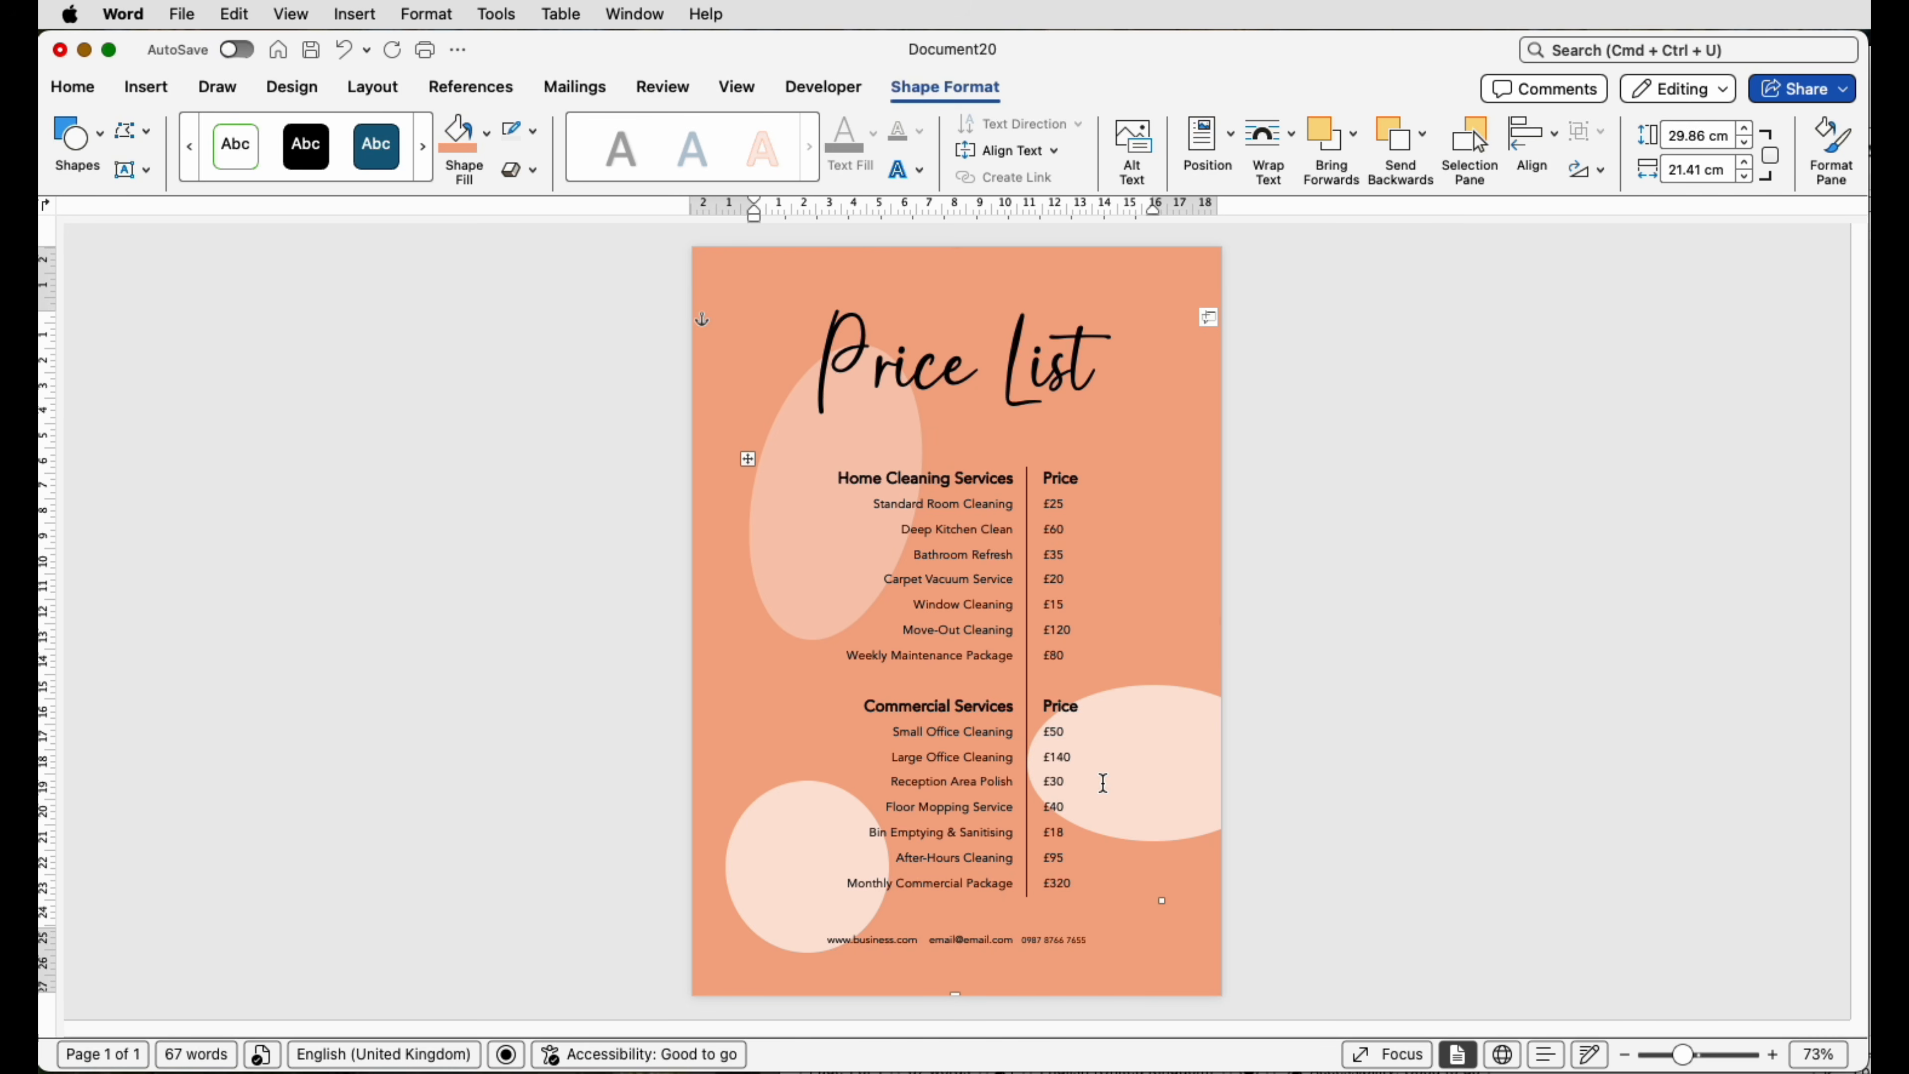
Draw two wavy lines above the title near the page's upper-left corner with the white pen at the third-thinnest stroke.
{"action": "left_click", "coordinate": [225, 88]}
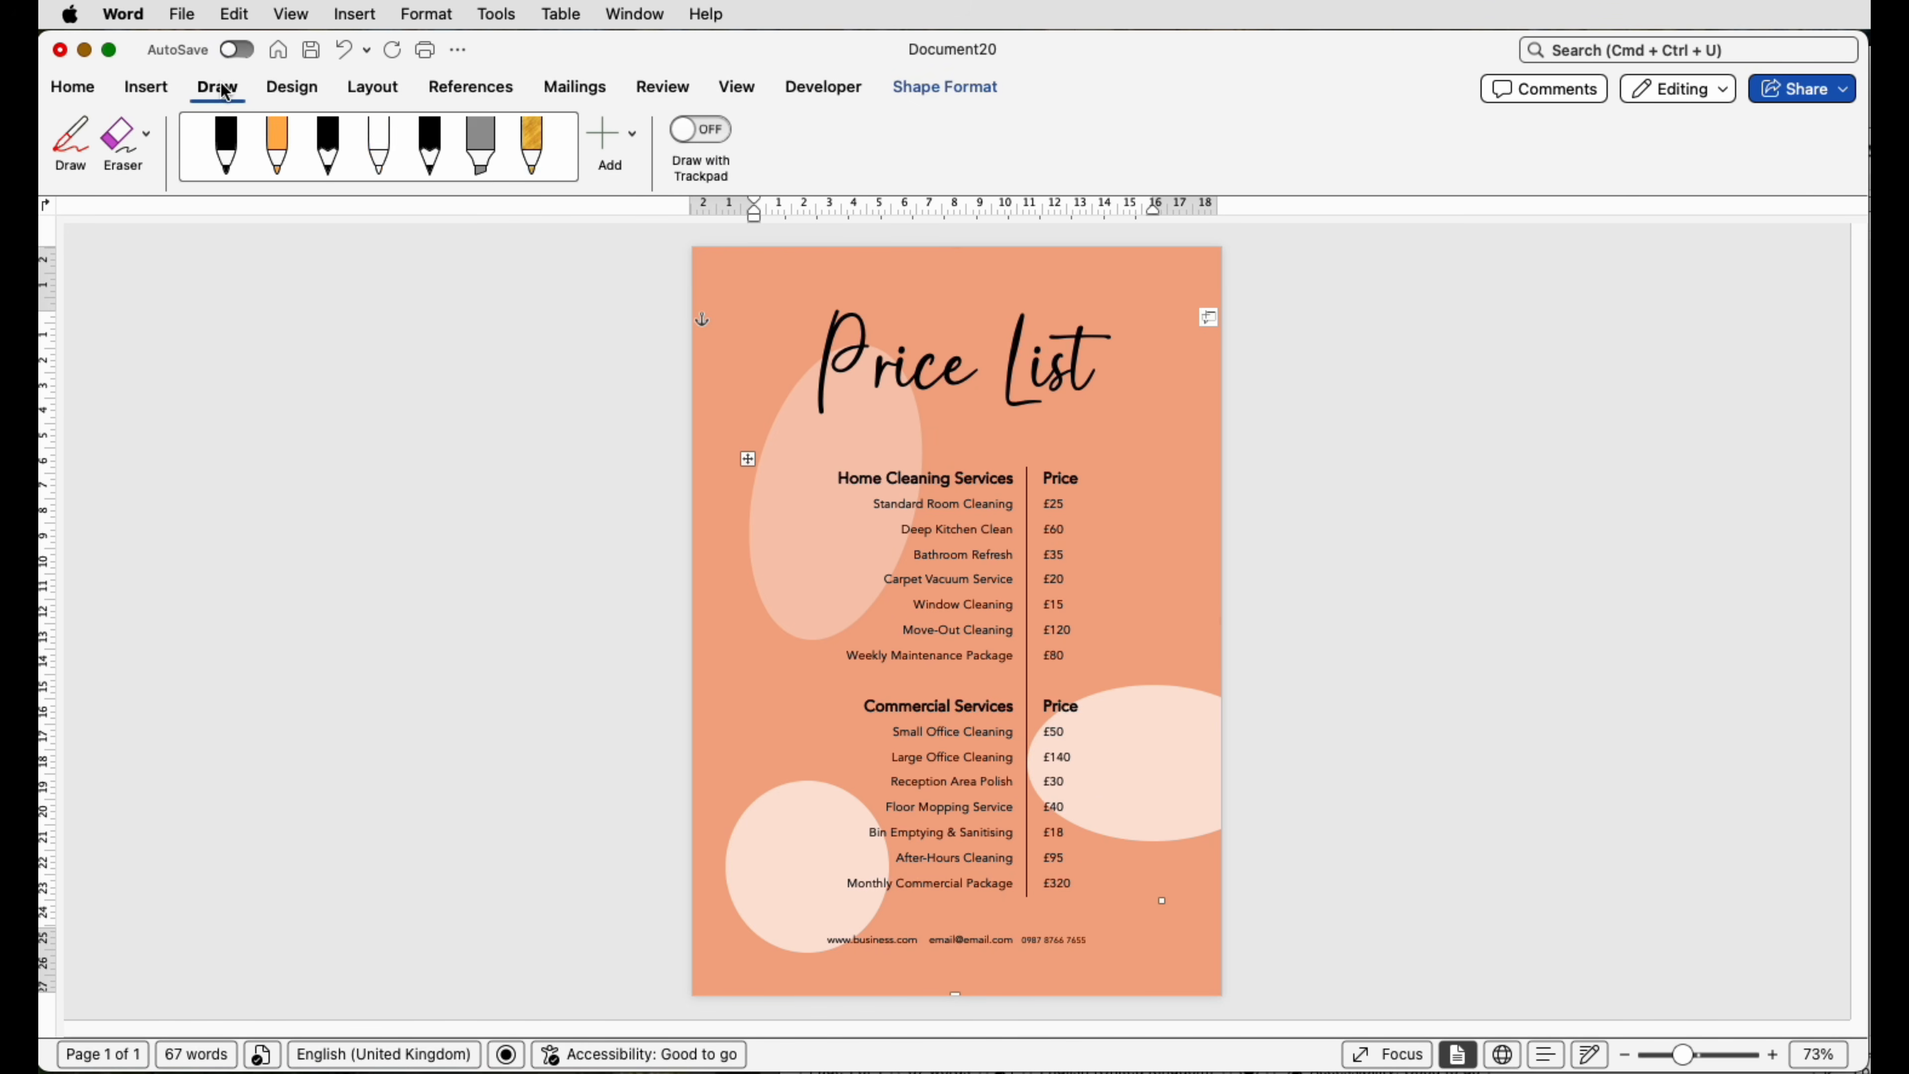
{"action": "left_click", "coordinate": [376, 145]}
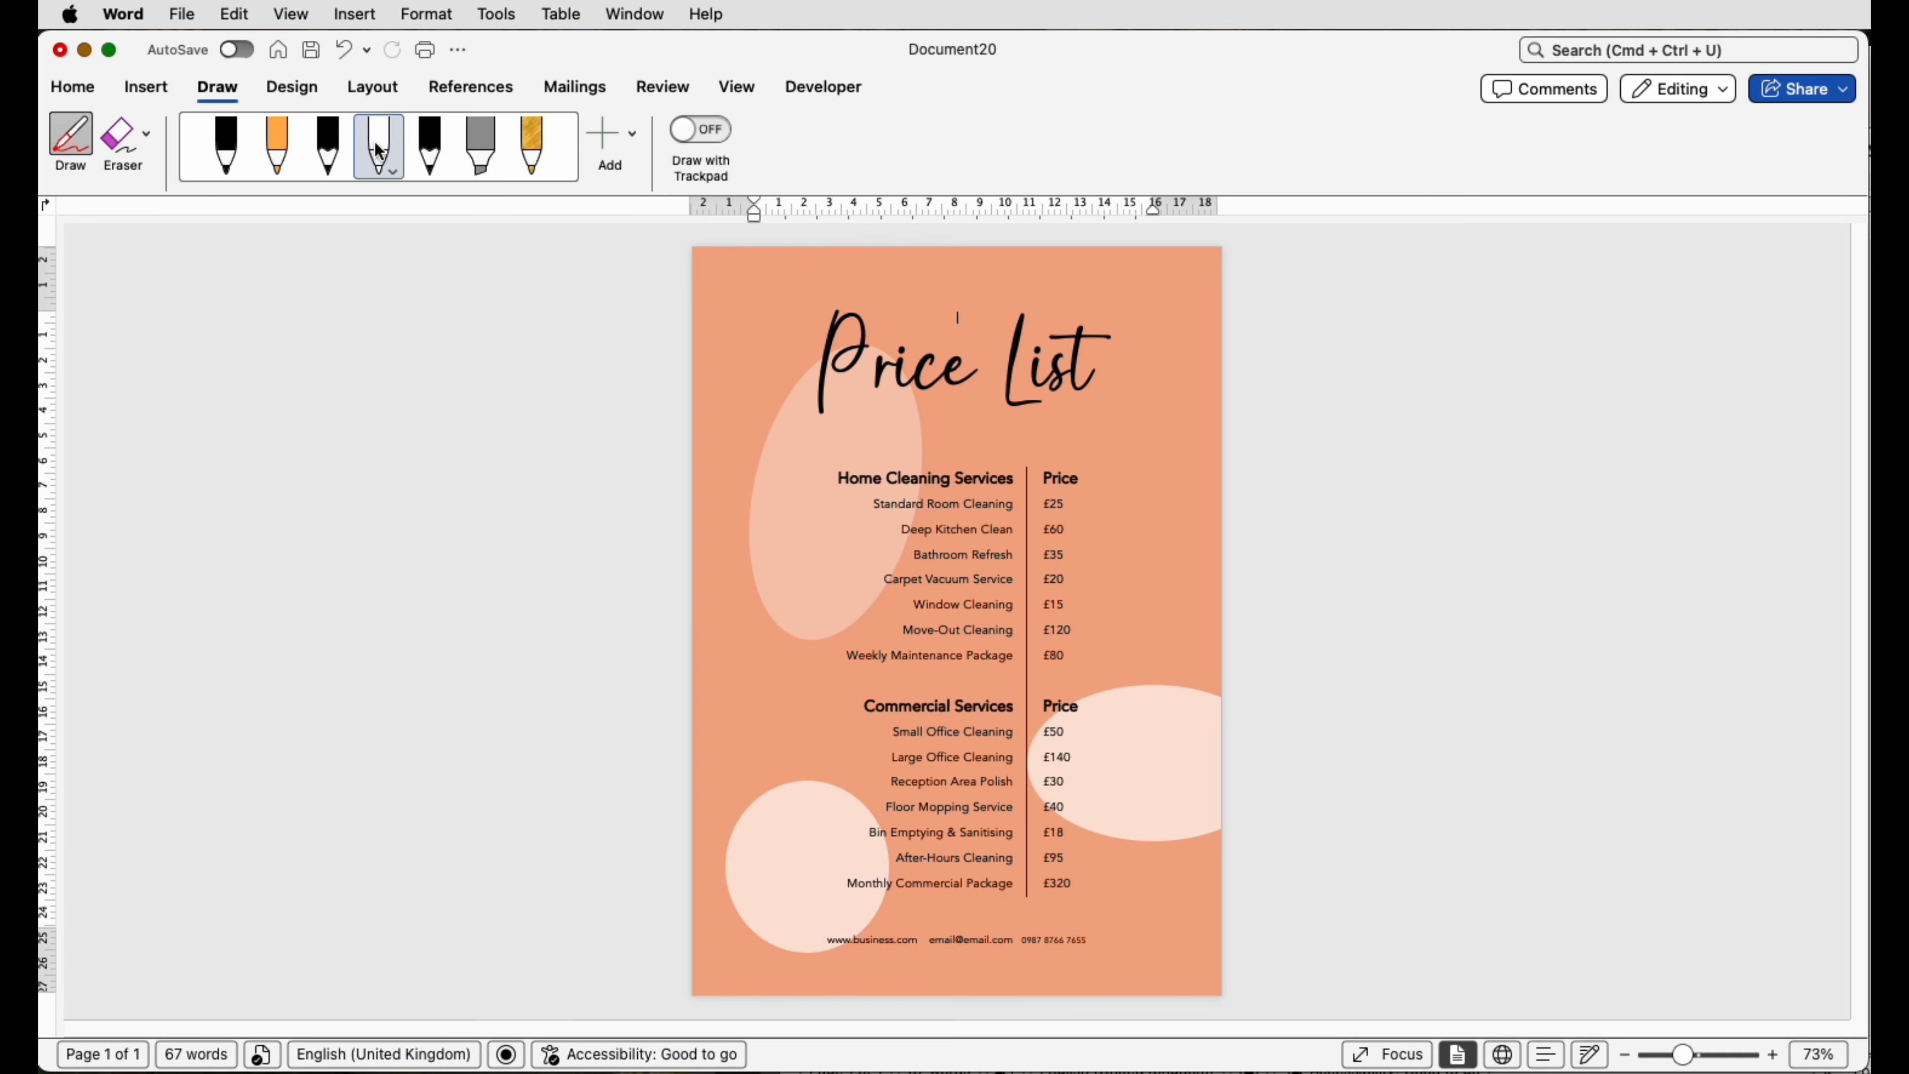
{"action": "left_click", "coordinate": [392, 175]}
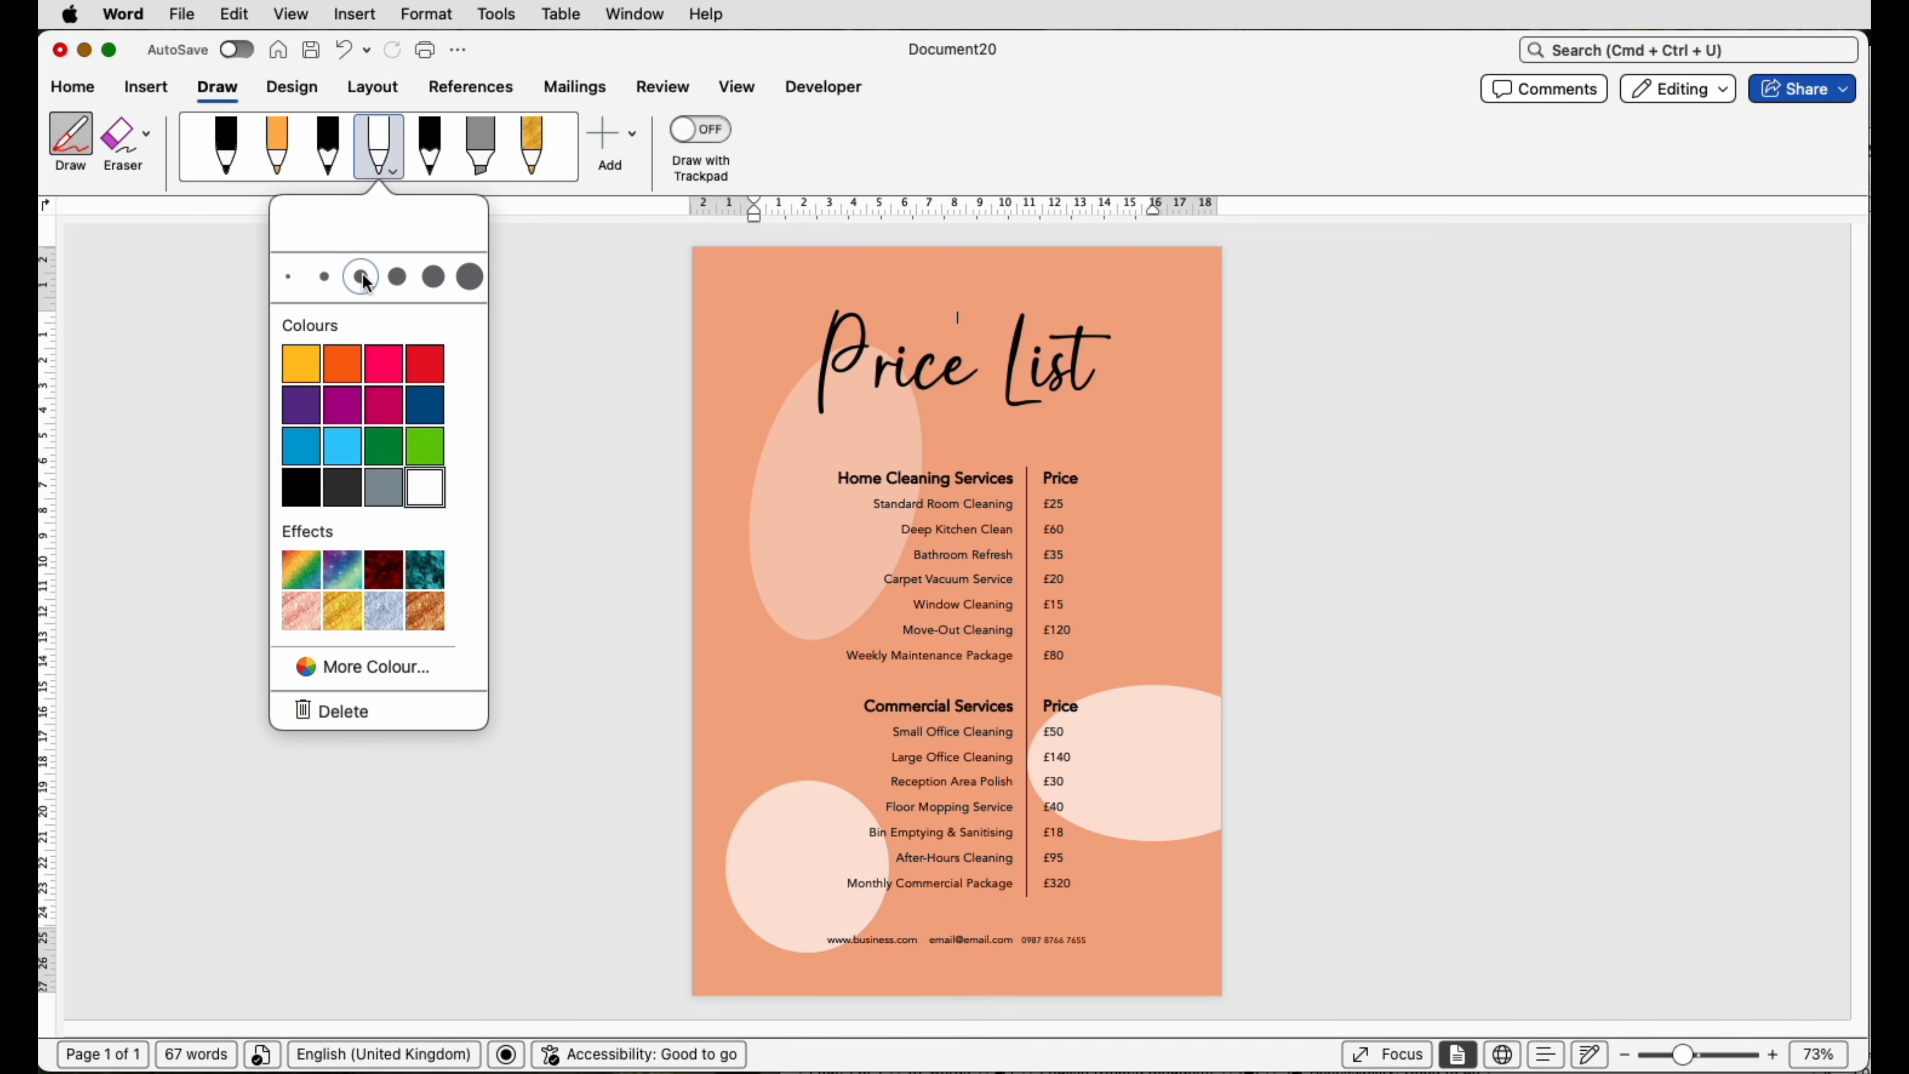
{"action": "left_click", "coordinate": [759, 348]}
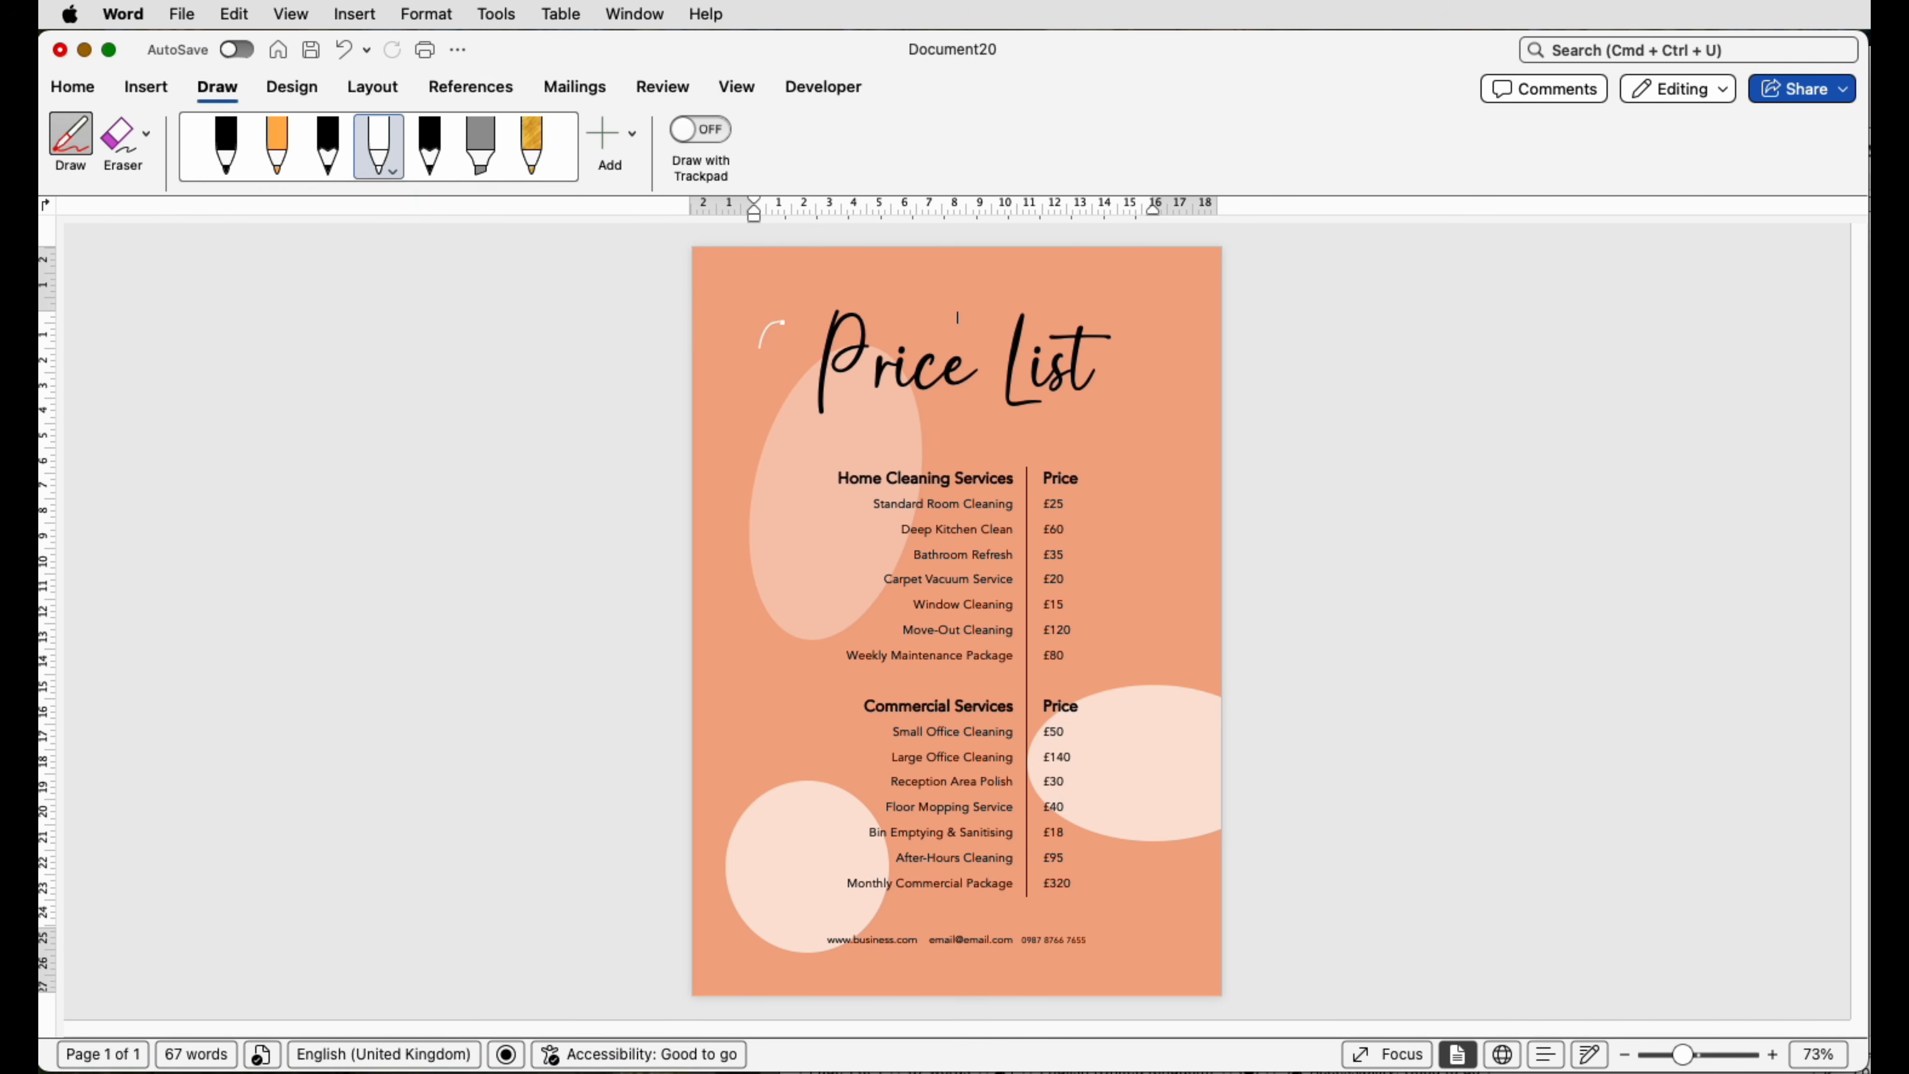
{"action": "mouse_move", "coordinate": [759, 347]}
{"action": "left_mouse_down"}
{"action": "mouse_move", "coordinate": [891, 314]}
{"action": "mouse_move", "coordinate": [807, 300]}
{"action": "left_mouse_up"}
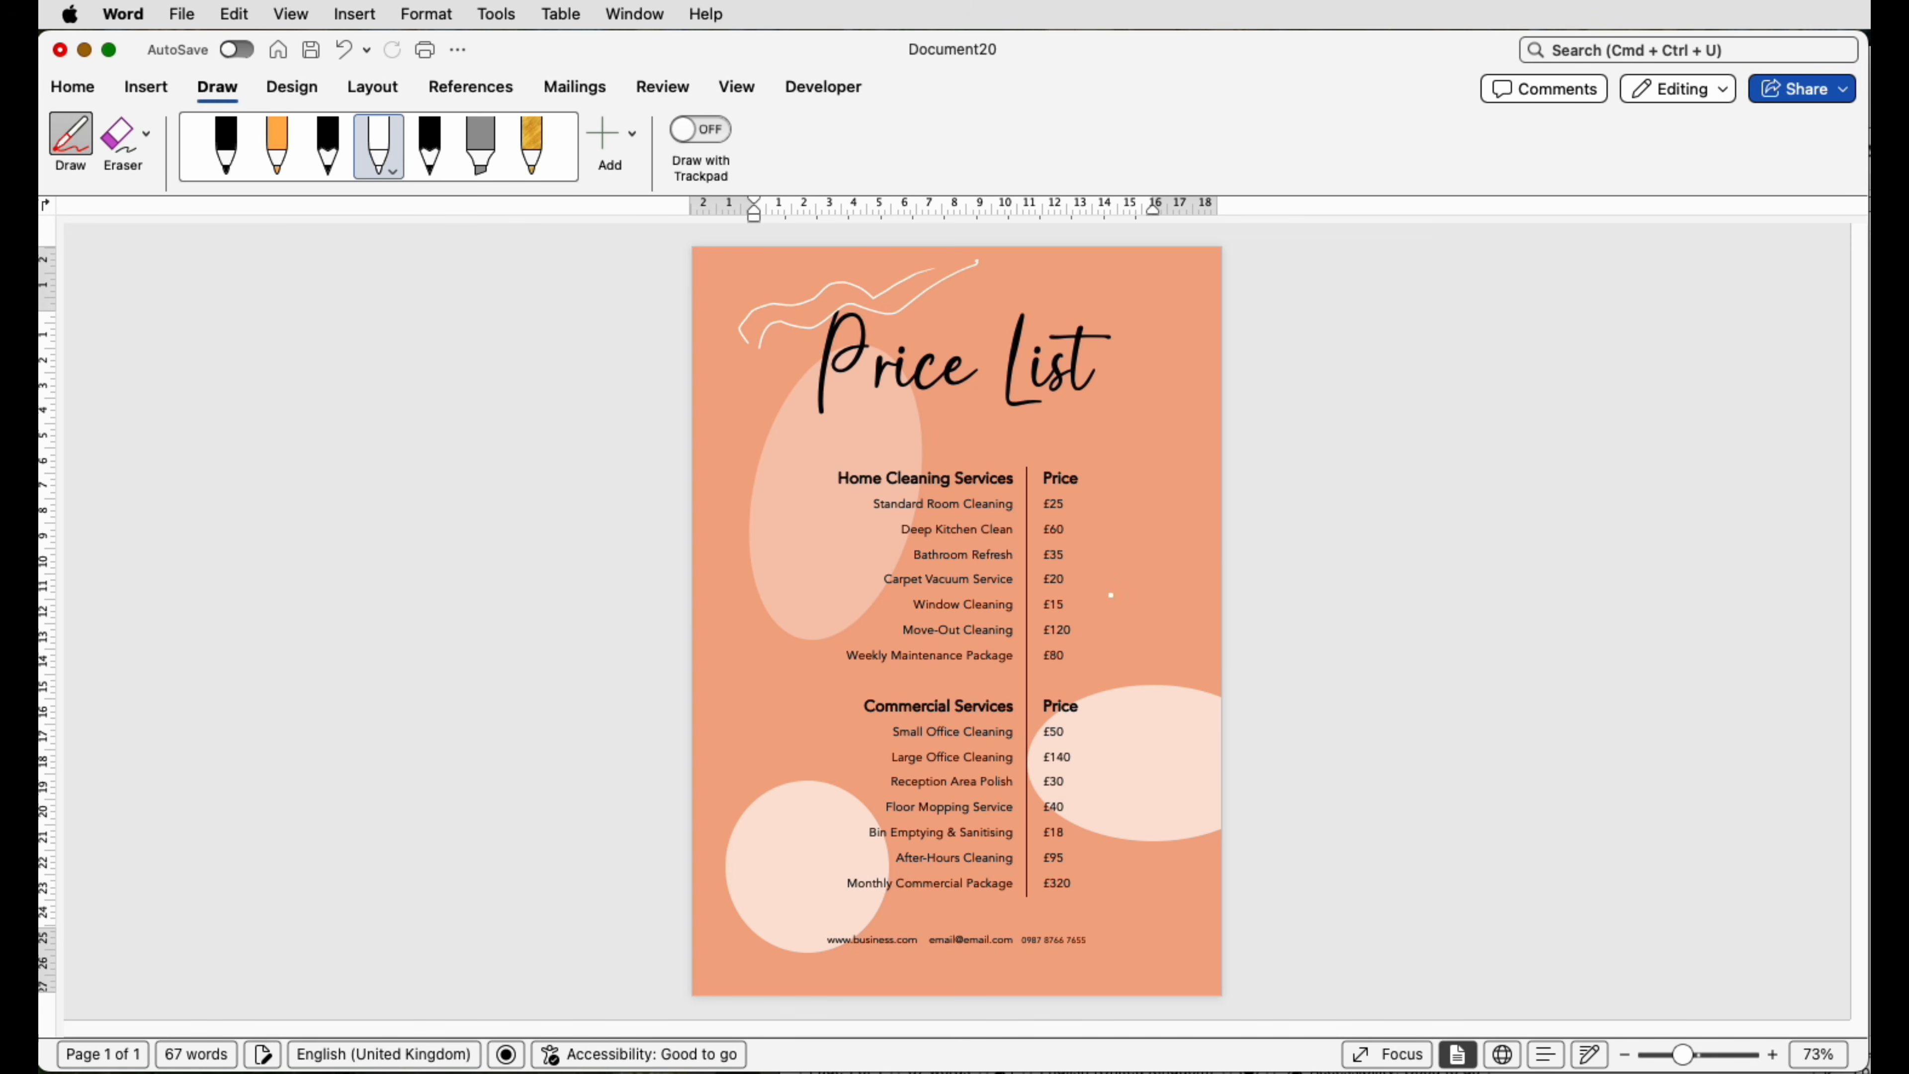
Draw a white rounded spiral over the home cleaning prices, a square spiral above the lower-left oval, and wavy lines near the lower-right corner.
{"action": "mouse_move", "coordinate": [1209, 490]}
{"action": "left_mouse_down"}
{"action": "mouse_move", "coordinate": [989, 522]}
{"action": "mouse_move", "coordinate": [1032, 632]}
{"action": "mouse_move", "coordinate": [1155, 570]}
{"action": "left_mouse_up"}
{"action": "mouse_move", "coordinate": [1080, 512]}
{"action": "left_mouse_down"}
{"action": "mouse_move", "coordinate": [1014, 579]}
{"action": "mouse_move", "coordinate": [1098, 566]}
{"action": "left_mouse_up"}
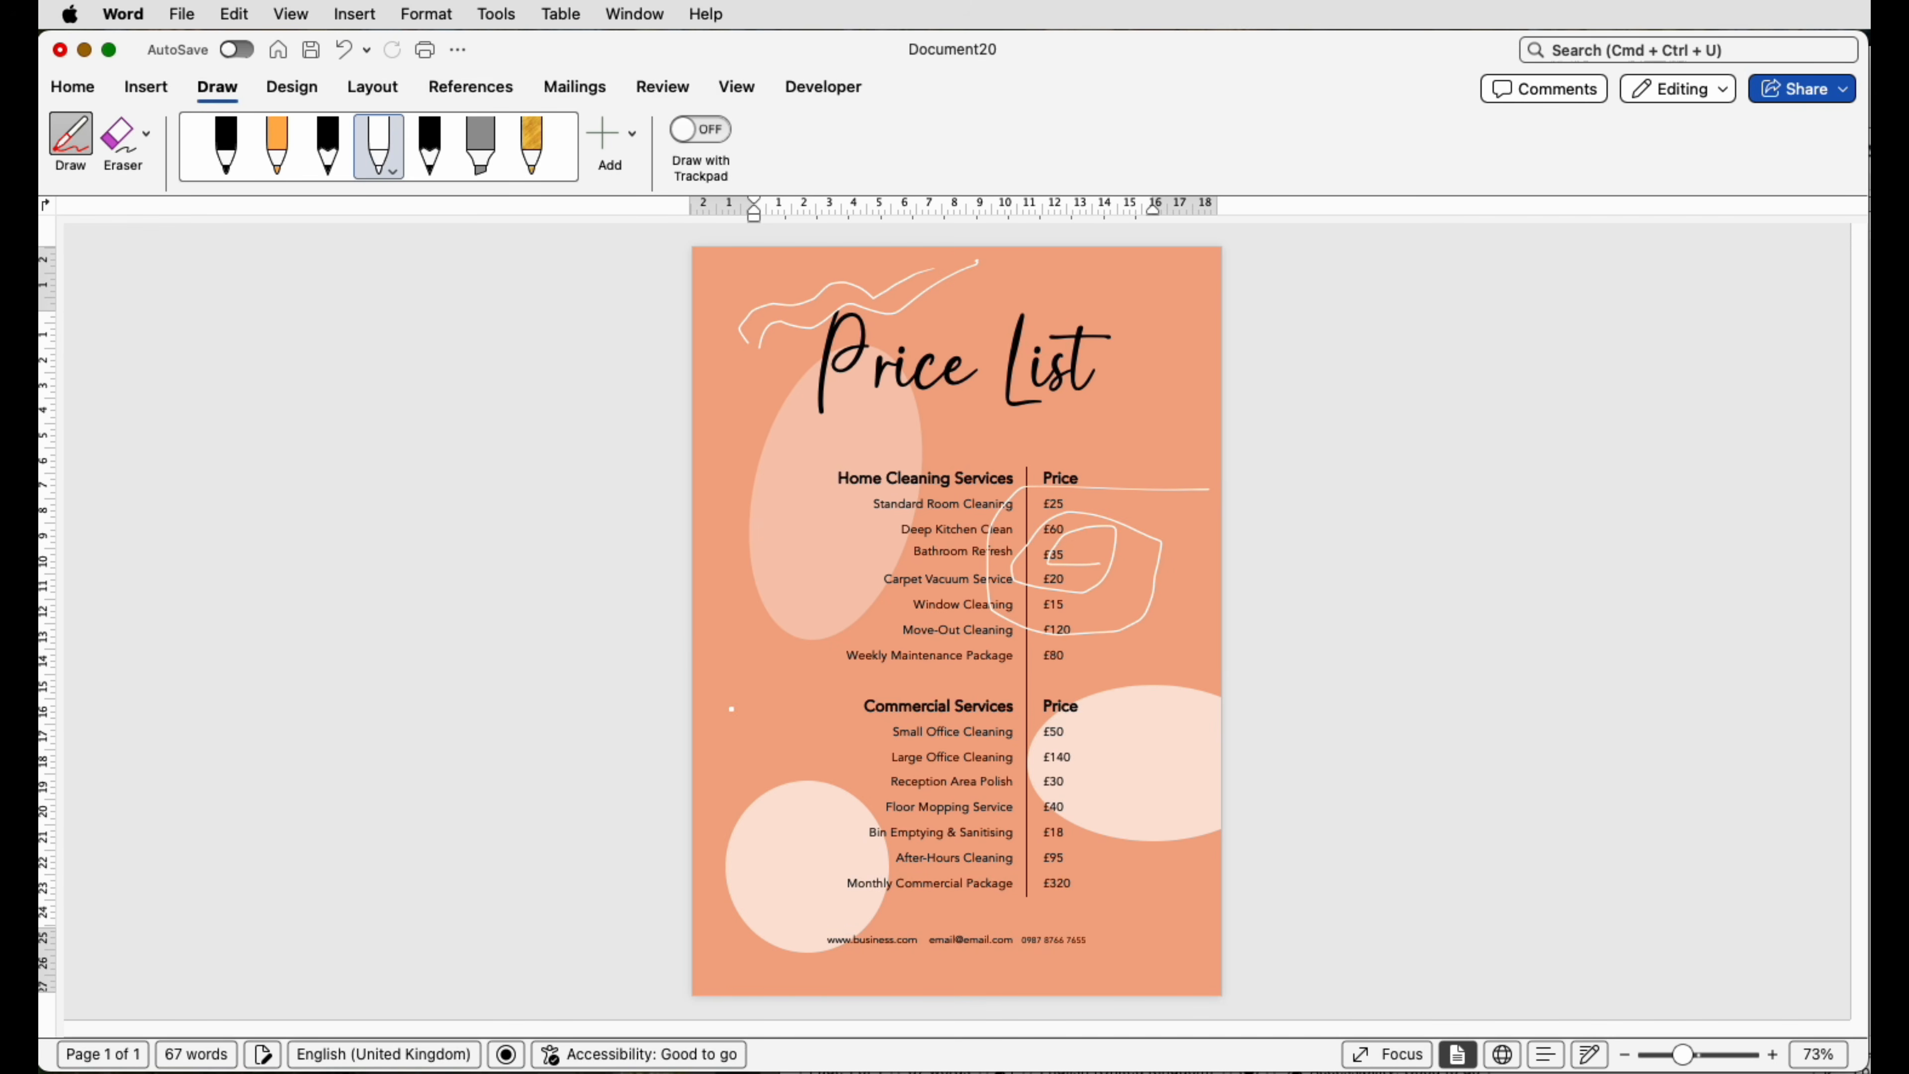
{"action": "mouse_move", "coordinate": [765, 664]}
{"action": "left_mouse_down"}
{"action": "mouse_move", "coordinate": [849, 719]}
{"action": "mouse_move", "coordinate": [727, 801]}
{"action": "left_mouse_up"}
{"action": "mouse_move", "coordinate": [724, 722]}
{"action": "left_mouse_down"}
{"action": "mouse_move", "coordinate": [817, 699]}
{"action": "mouse_move", "coordinate": [774, 767]}
{"action": "left_mouse_up"}
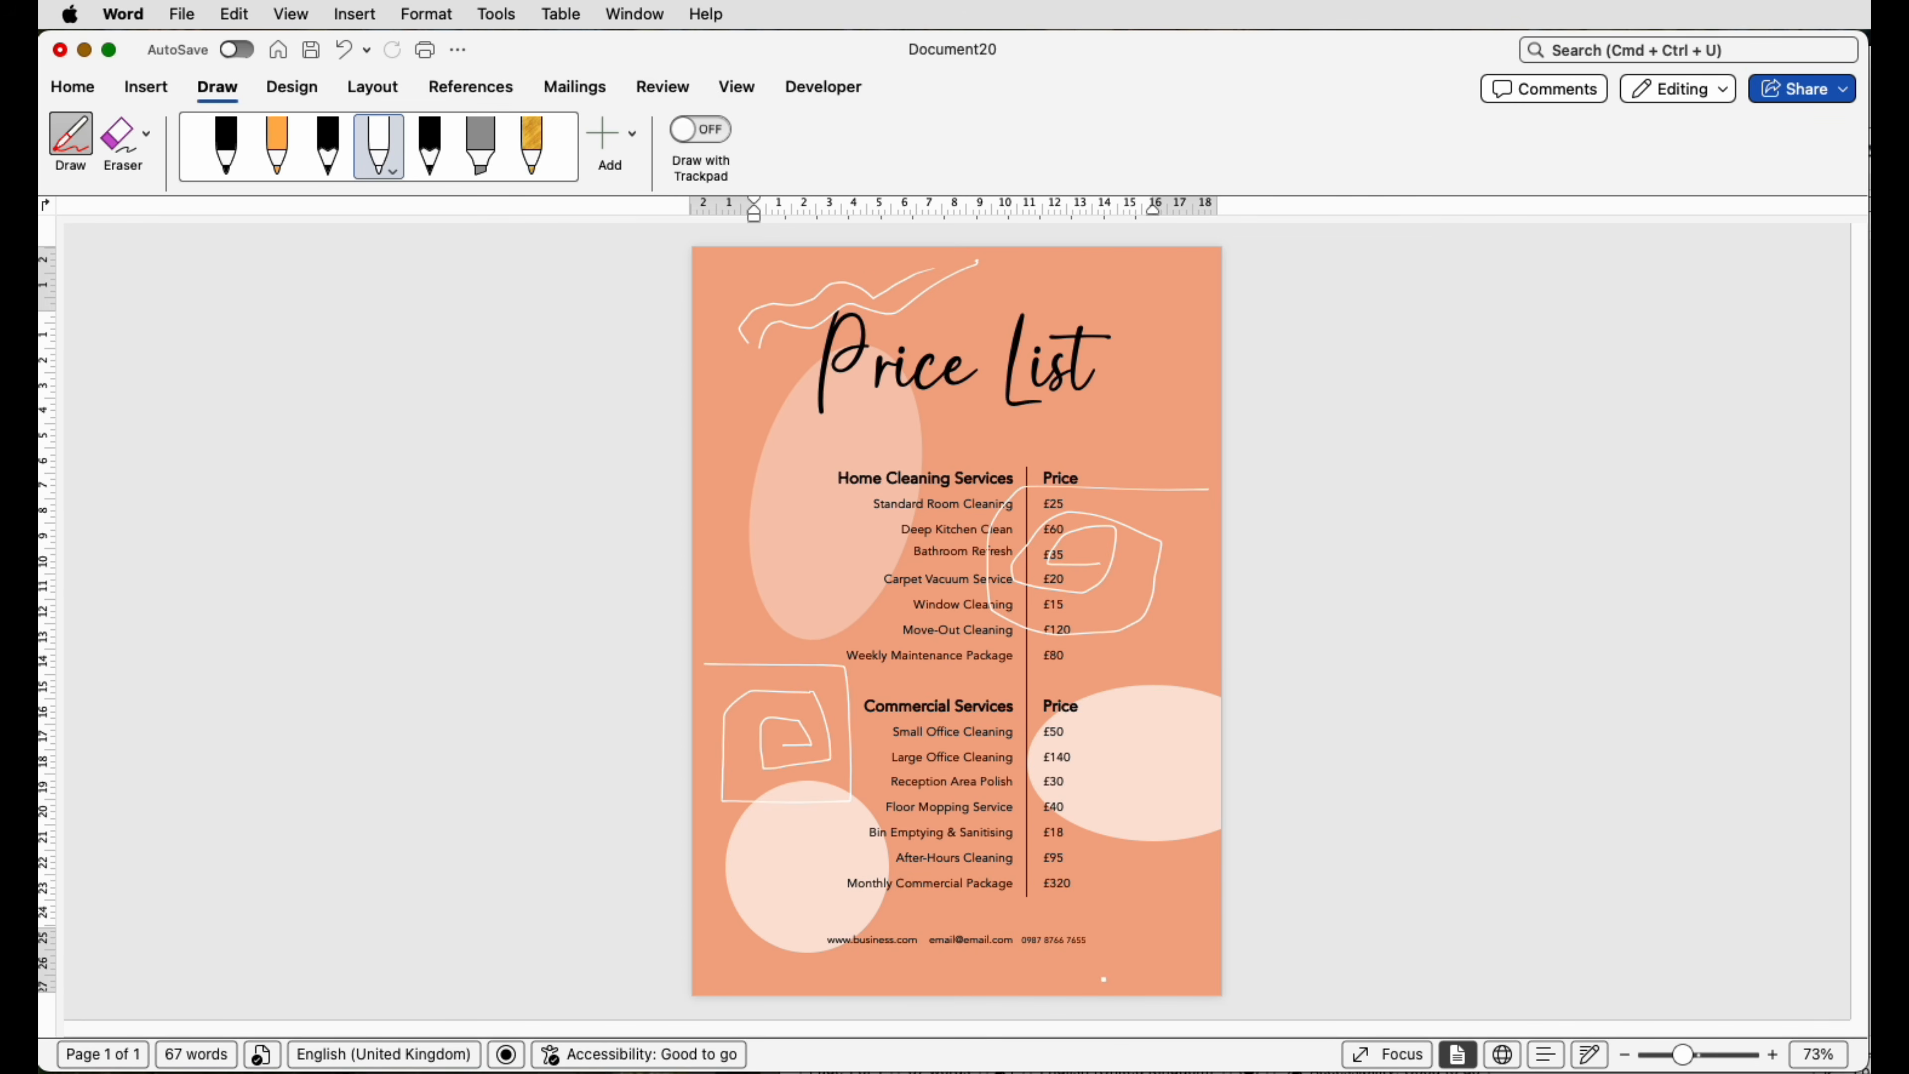
{"action": "left_click_drag", "start_coordinate": [1103, 978], "coordinate": [1119, 886]}
{"action": "left_click_drag", "start_coordinate": [1127, 816], "coordinate": [1135, 896]}
{"action": "key", "text": "Escape"}
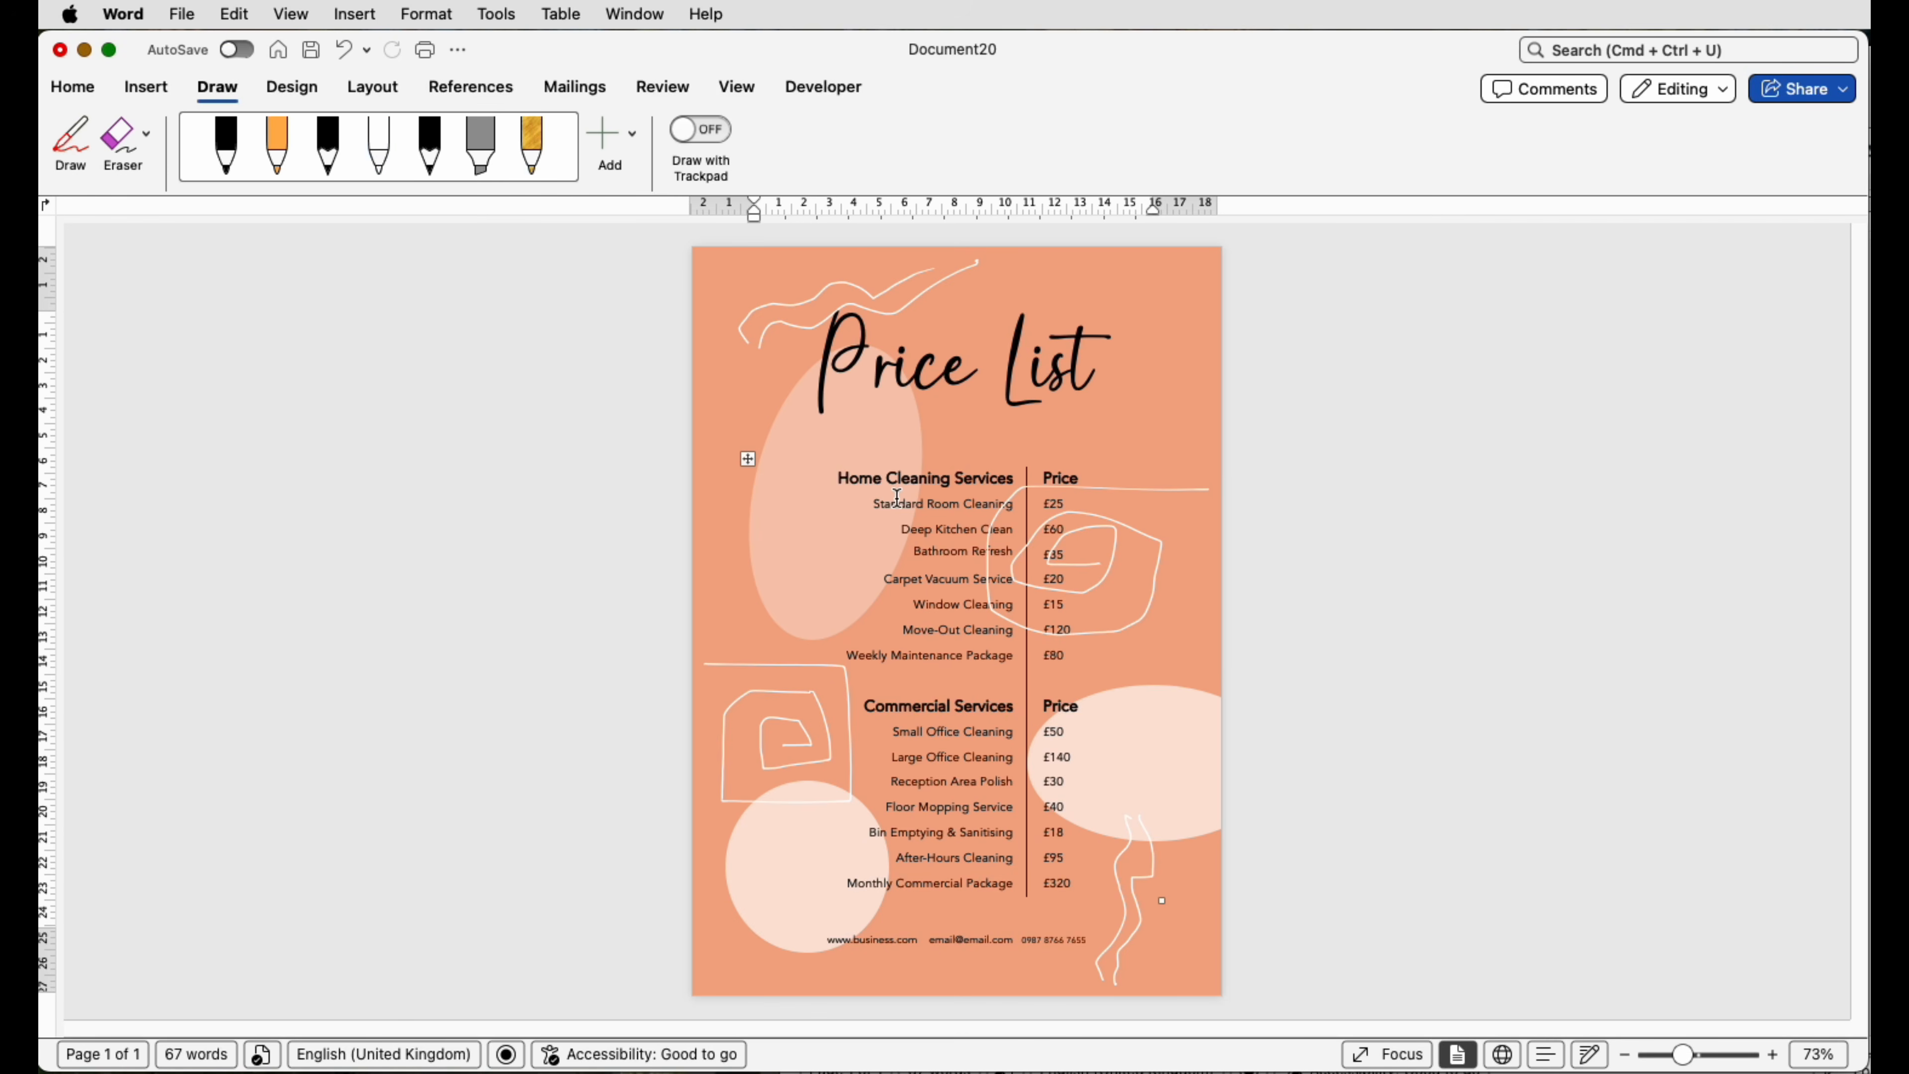
Send the rounded spiral drawing to the back, place it behind the text and bring it forward one level above the page-sized rectangle.
{"action": "left_click", "coordinate": [1156, 490]}
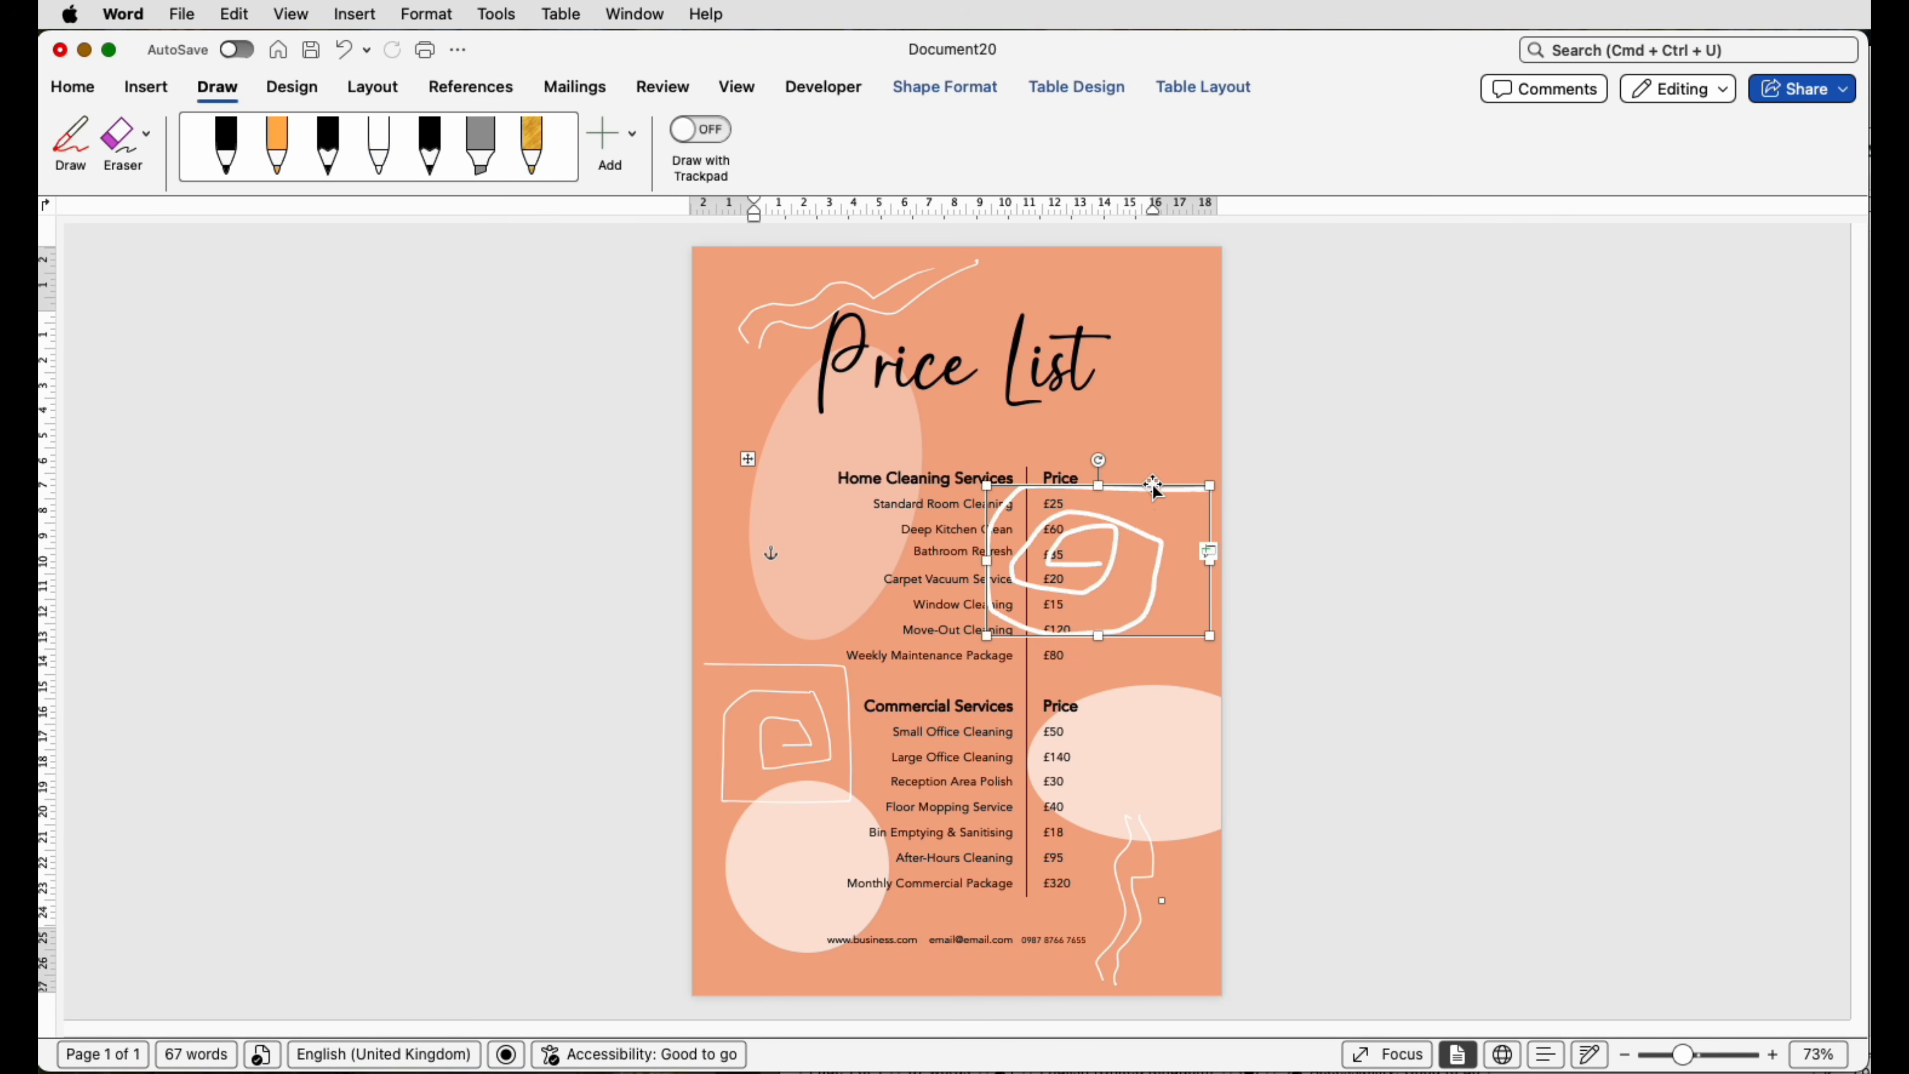
{"action": "left_click", "coordinate": [945, 88]}
{"action": "left_click", "coordinate": [1399, 157]}
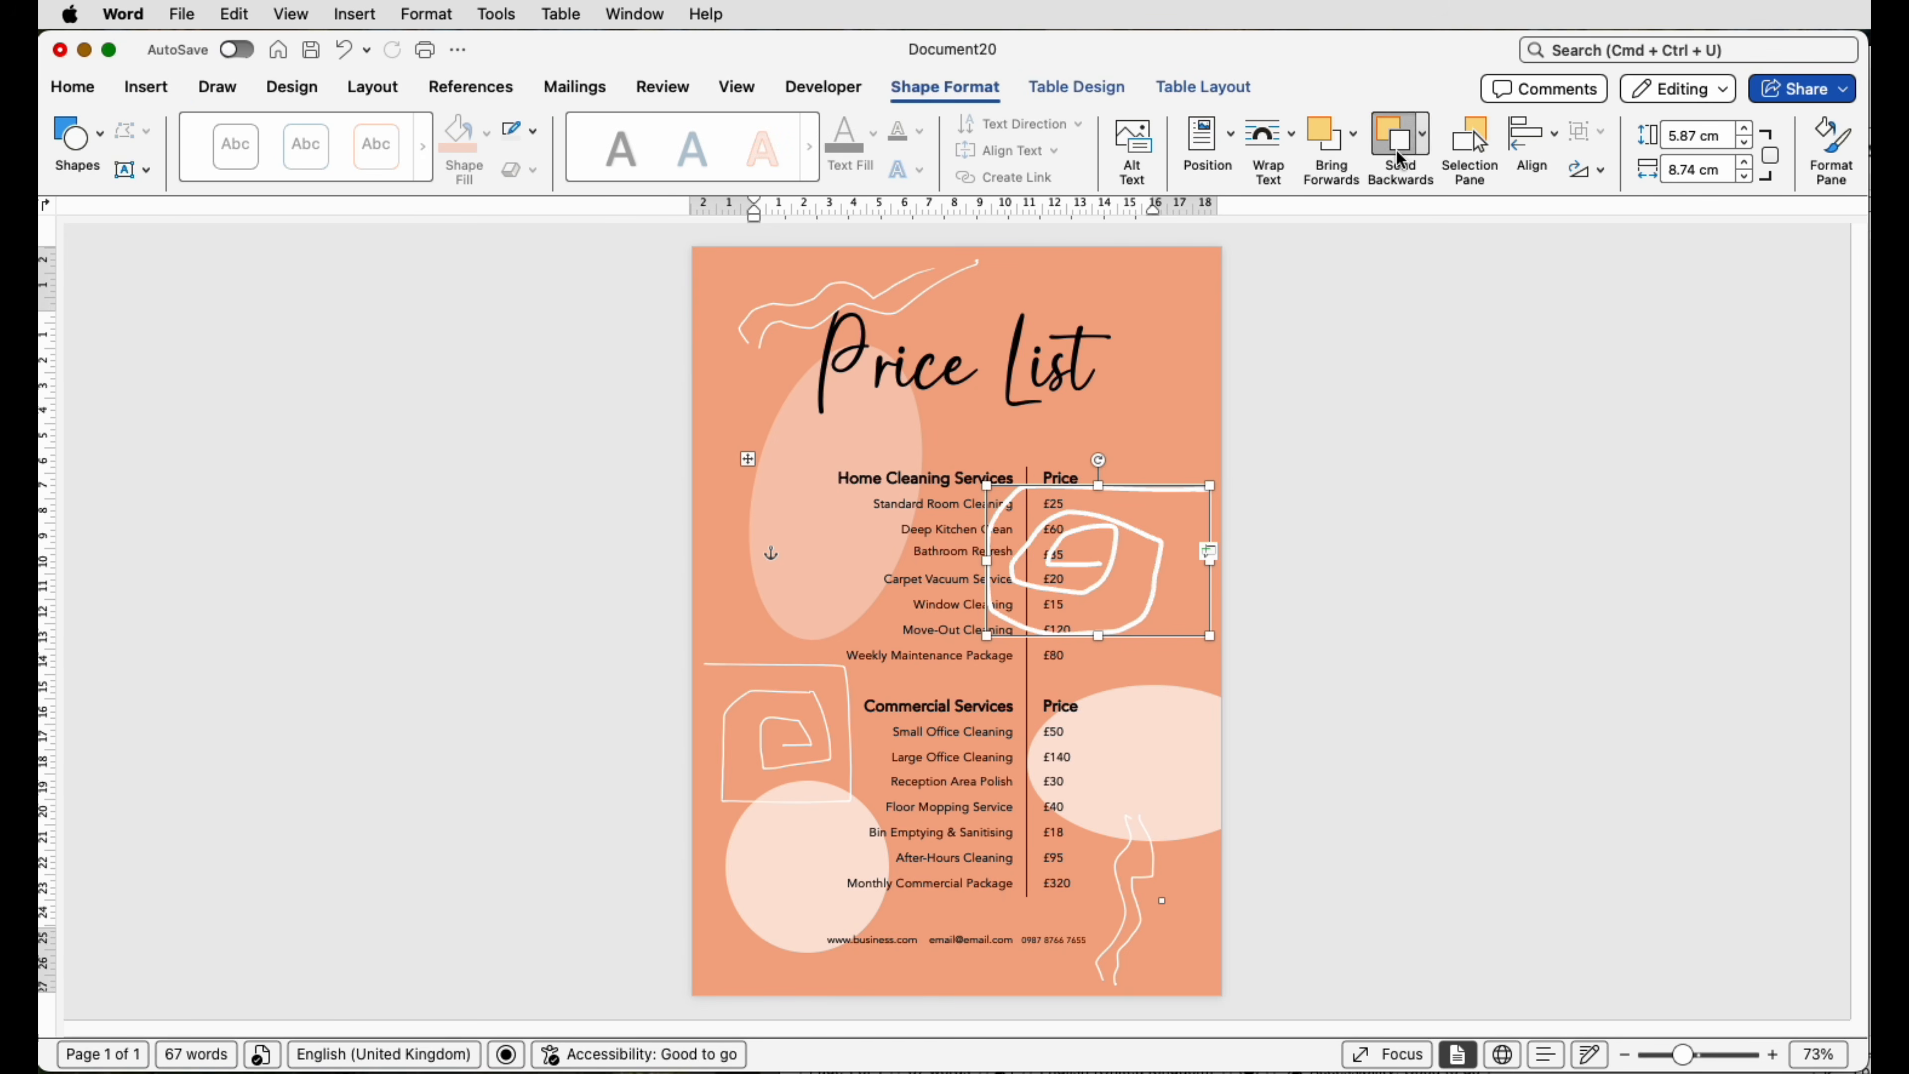
{"action": "left_click", "coordinate": [1423, 142]}
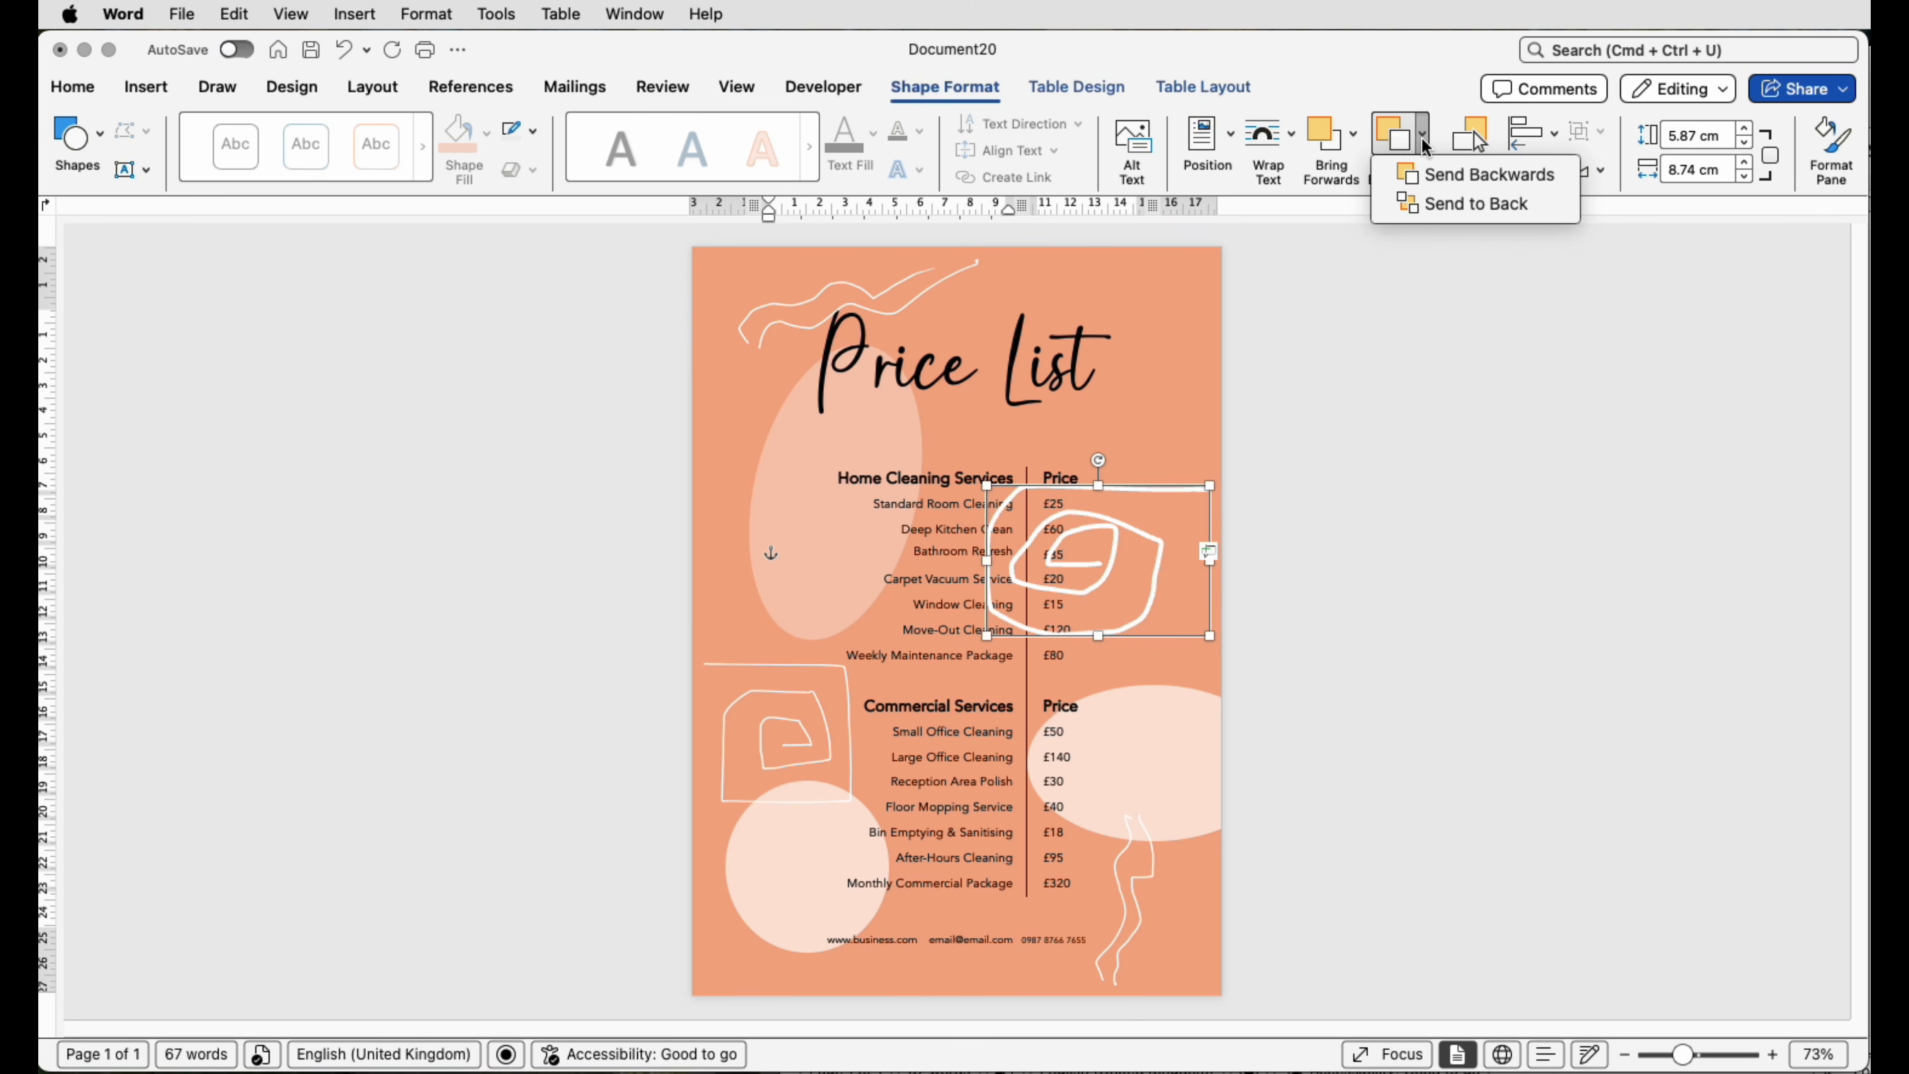
{"action": "left_click", "coordinate": [1428, 203]}
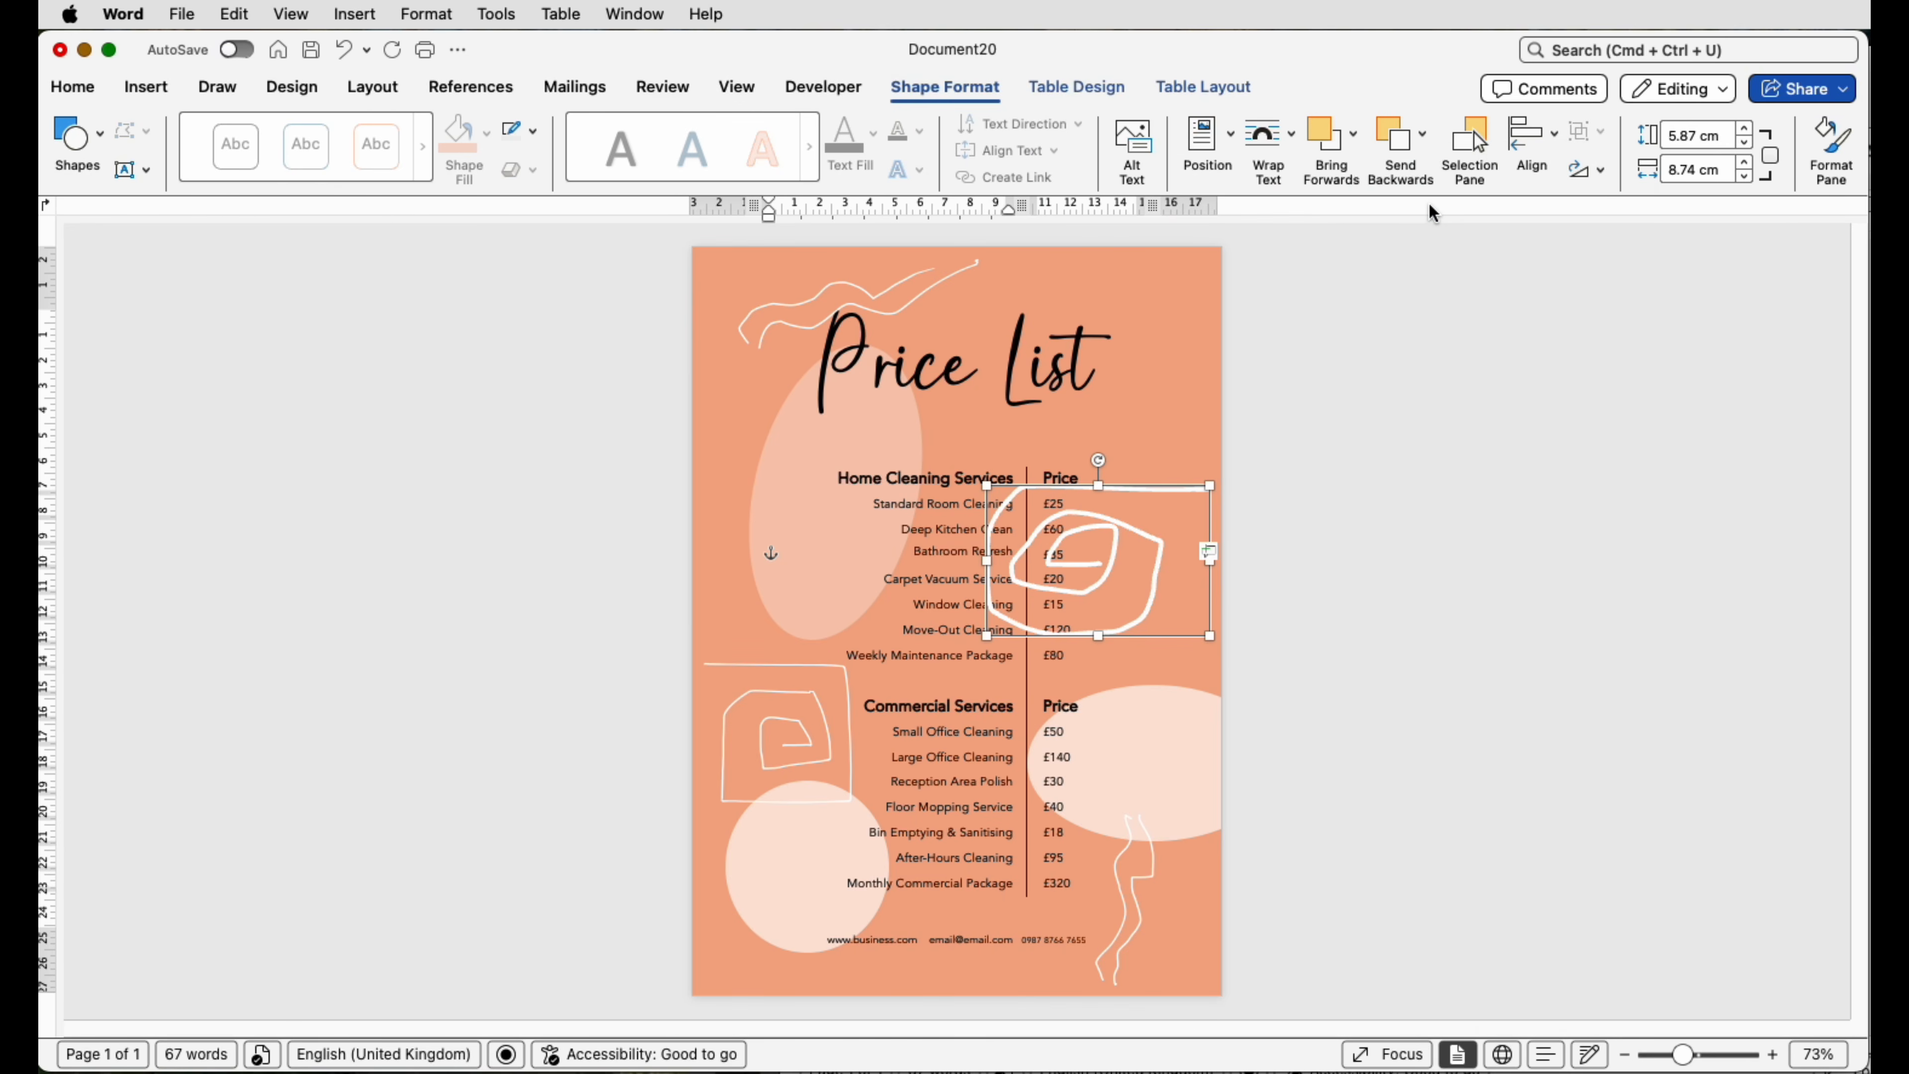
{"action": "left_click", "coordinate": [1288, 153]}
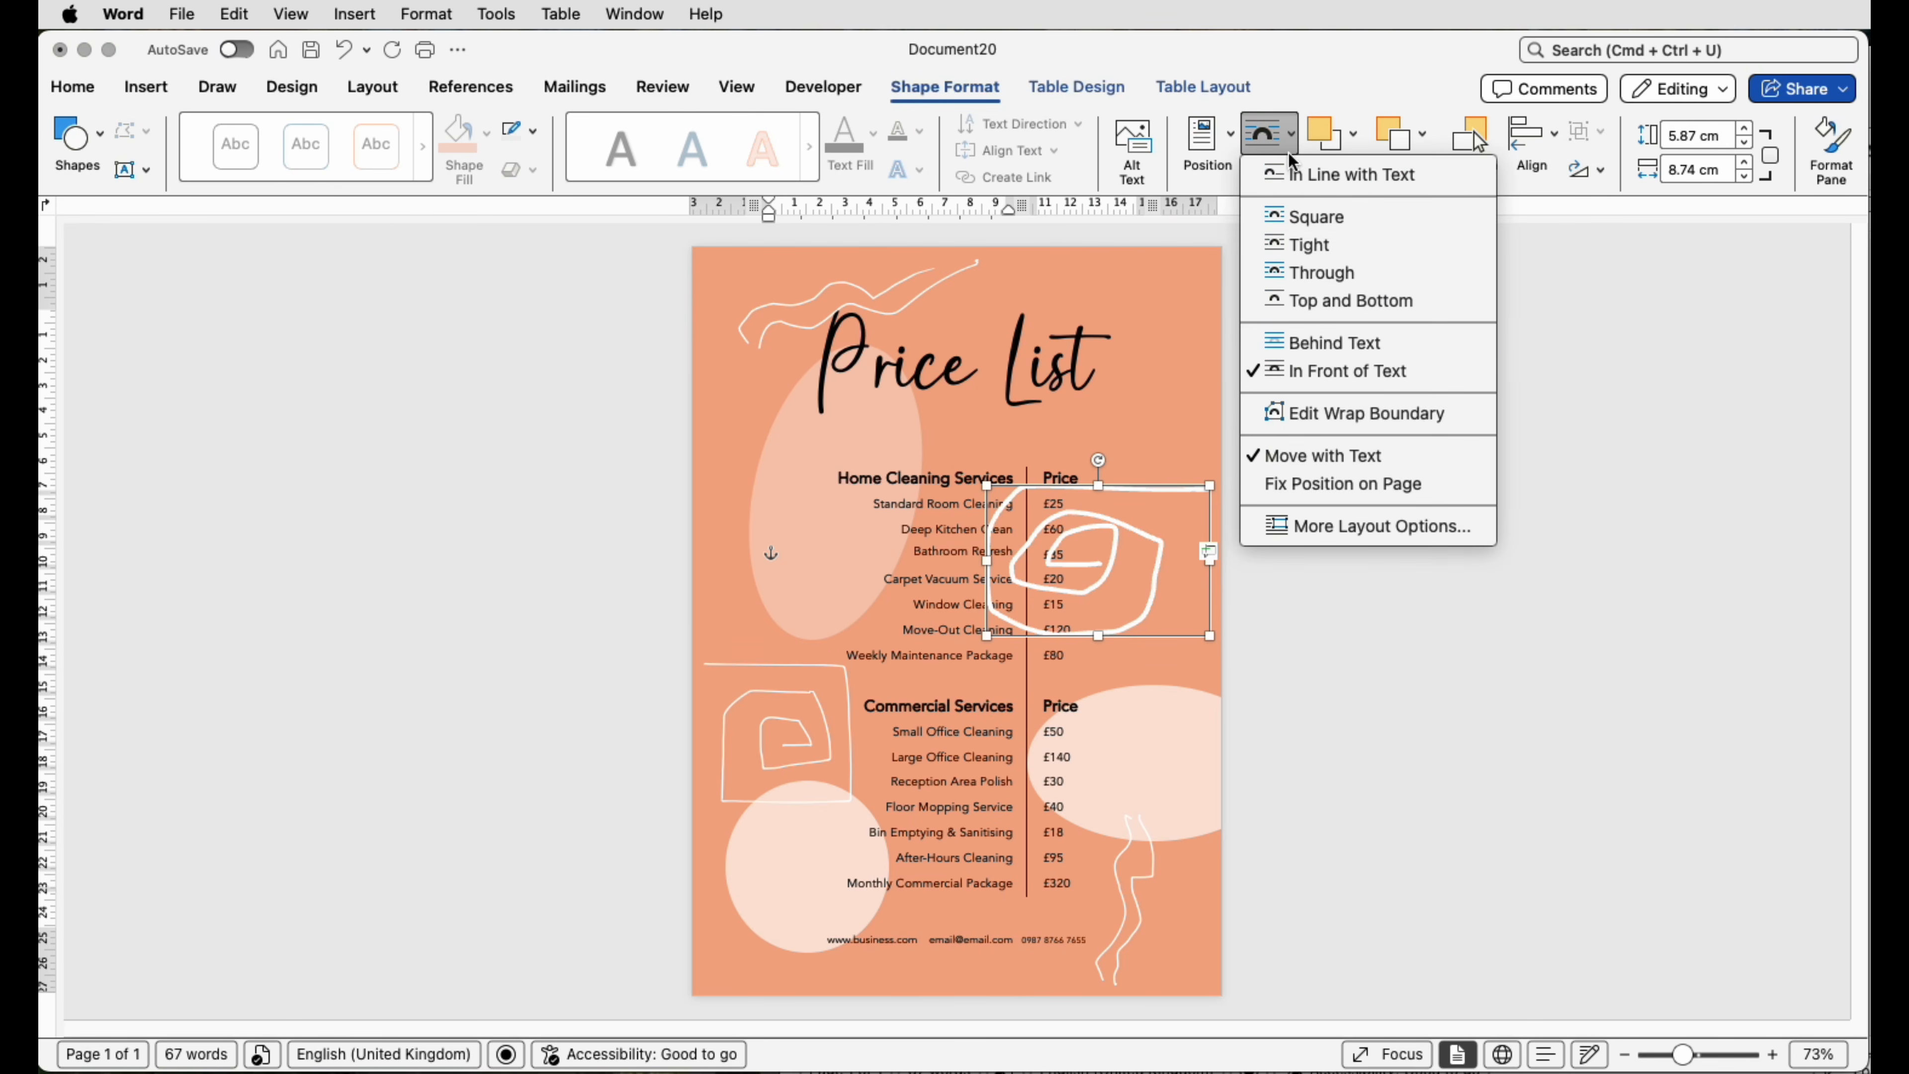
{"action": "left_click", "coordinate": [1321, 345]}
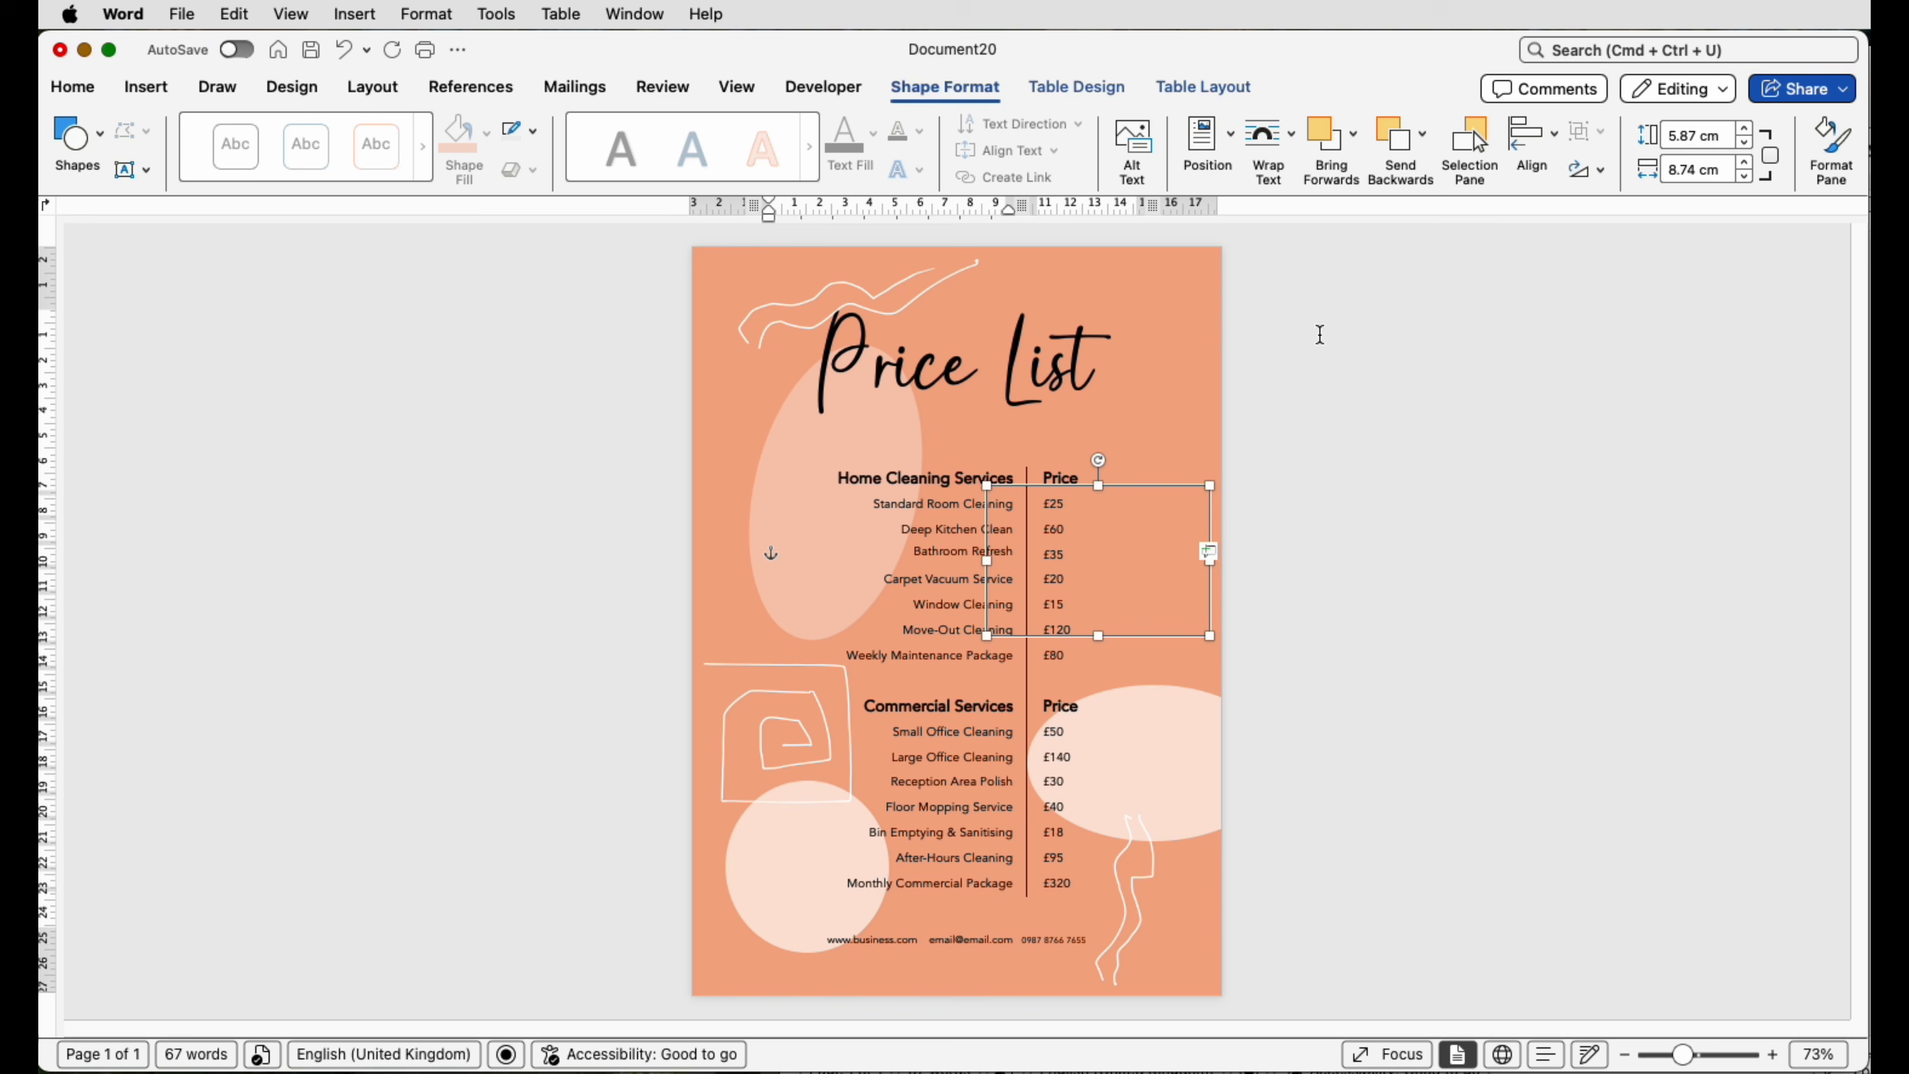
{"action": "left_click", "coordinate": [1325, 143]}
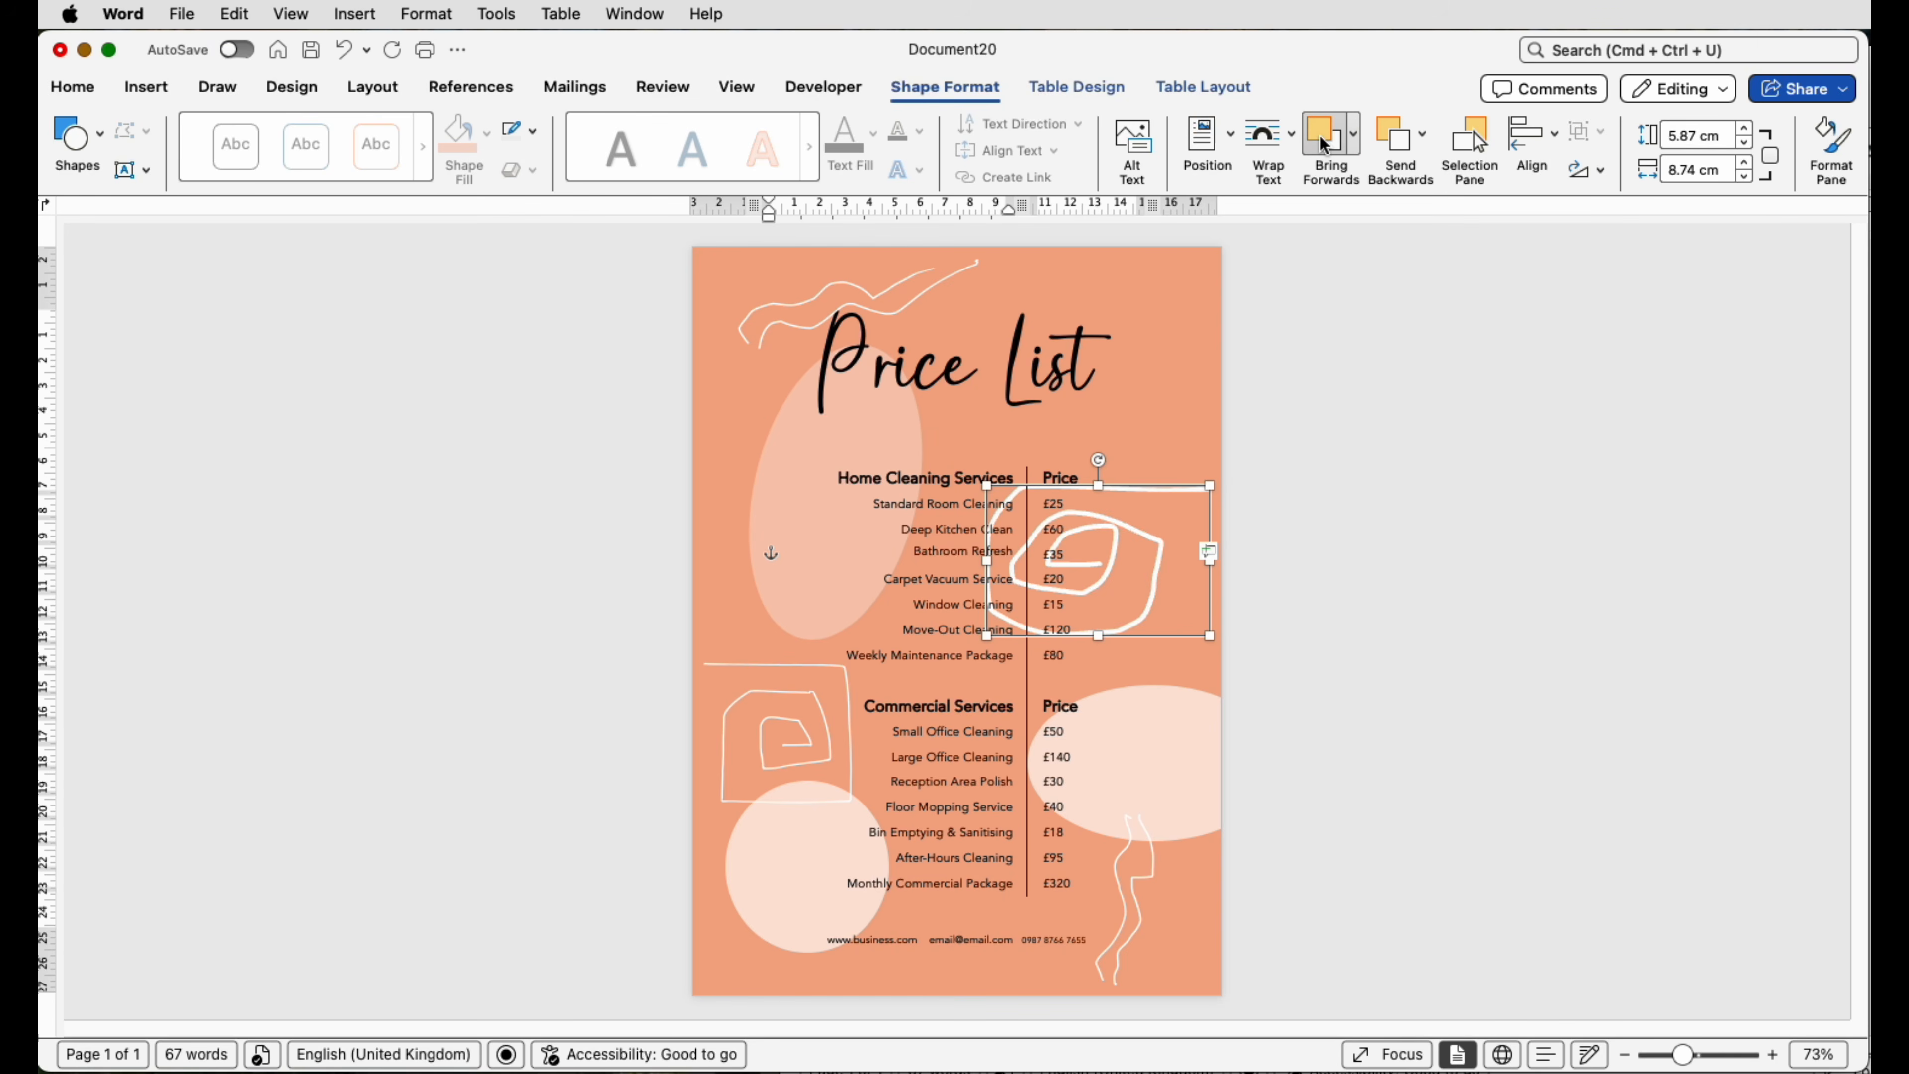
Fill the page-sized rectangle with a custom pale peach colour from the colour wheel at 100% opacity.
{"action": "left_click", "coordinate": [1172, 367]}
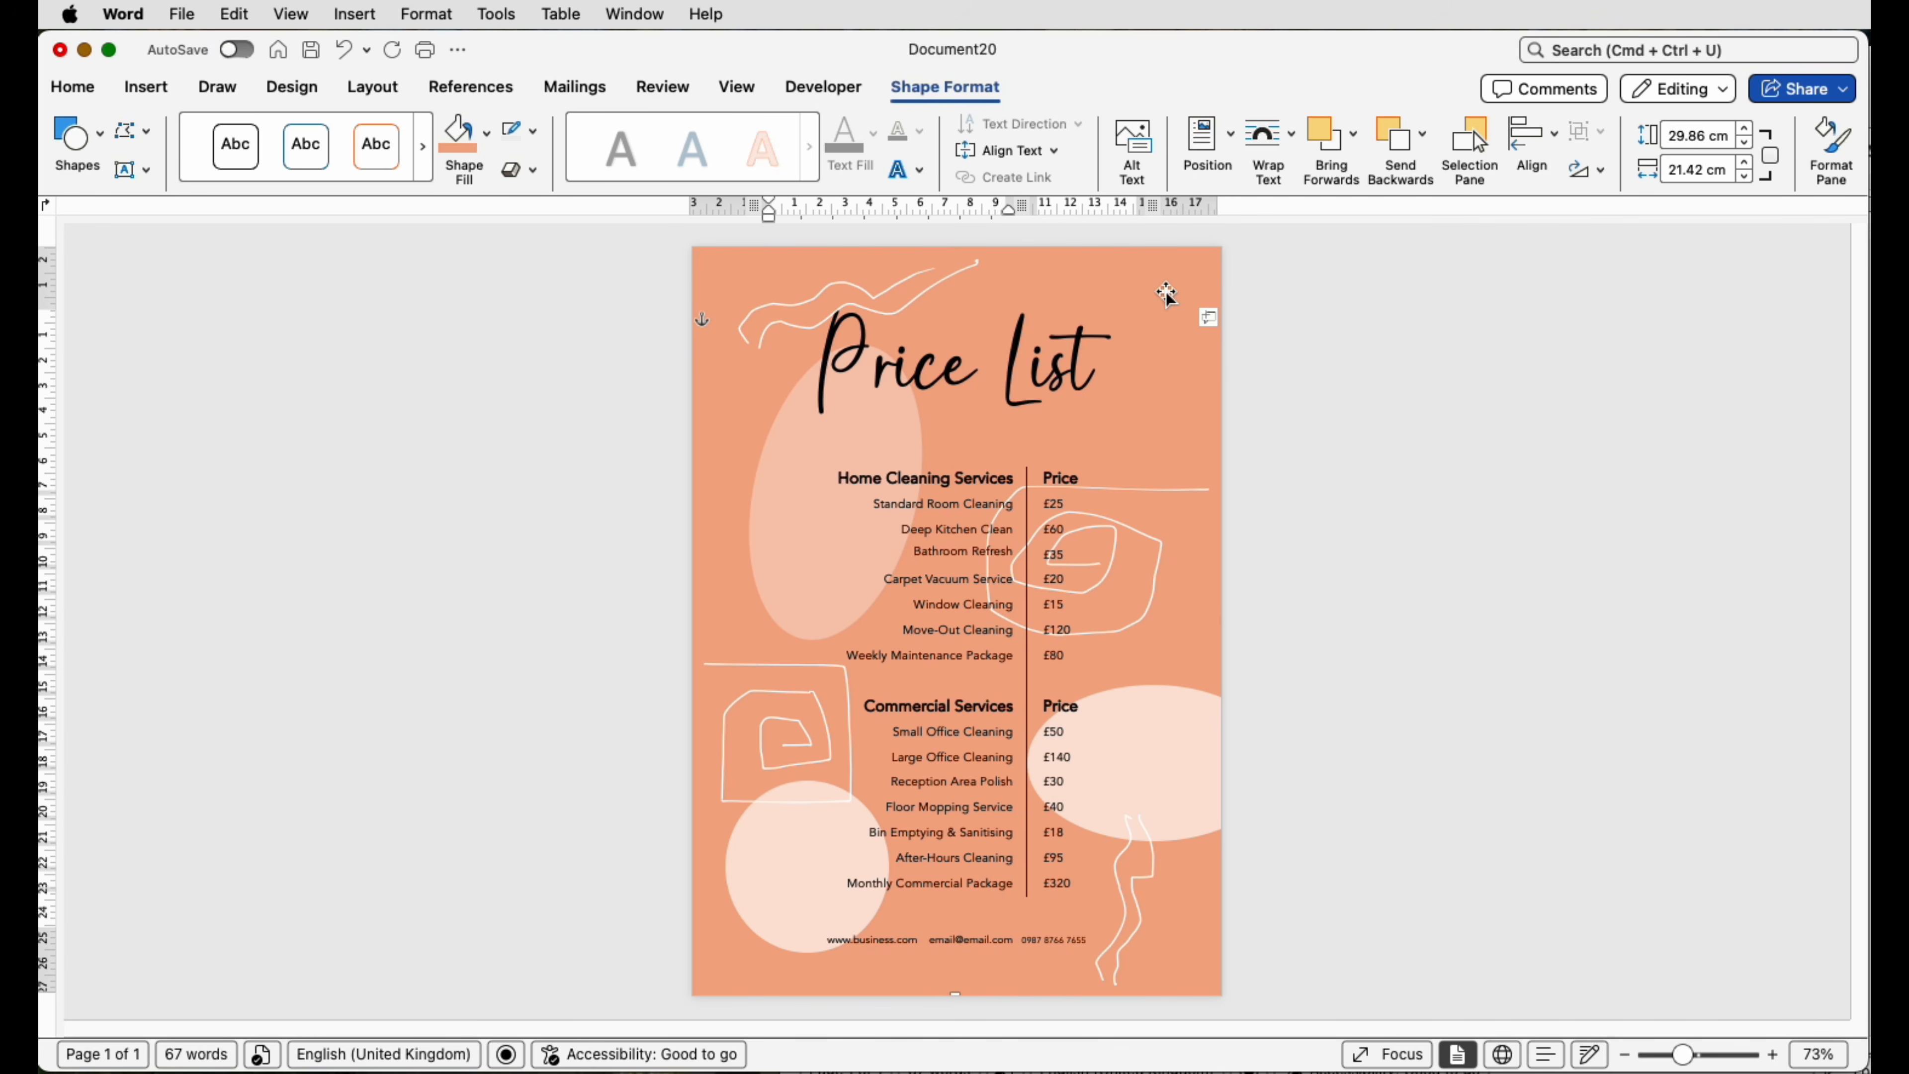
{"action": "left_click", "coordinate": [486, 139]}
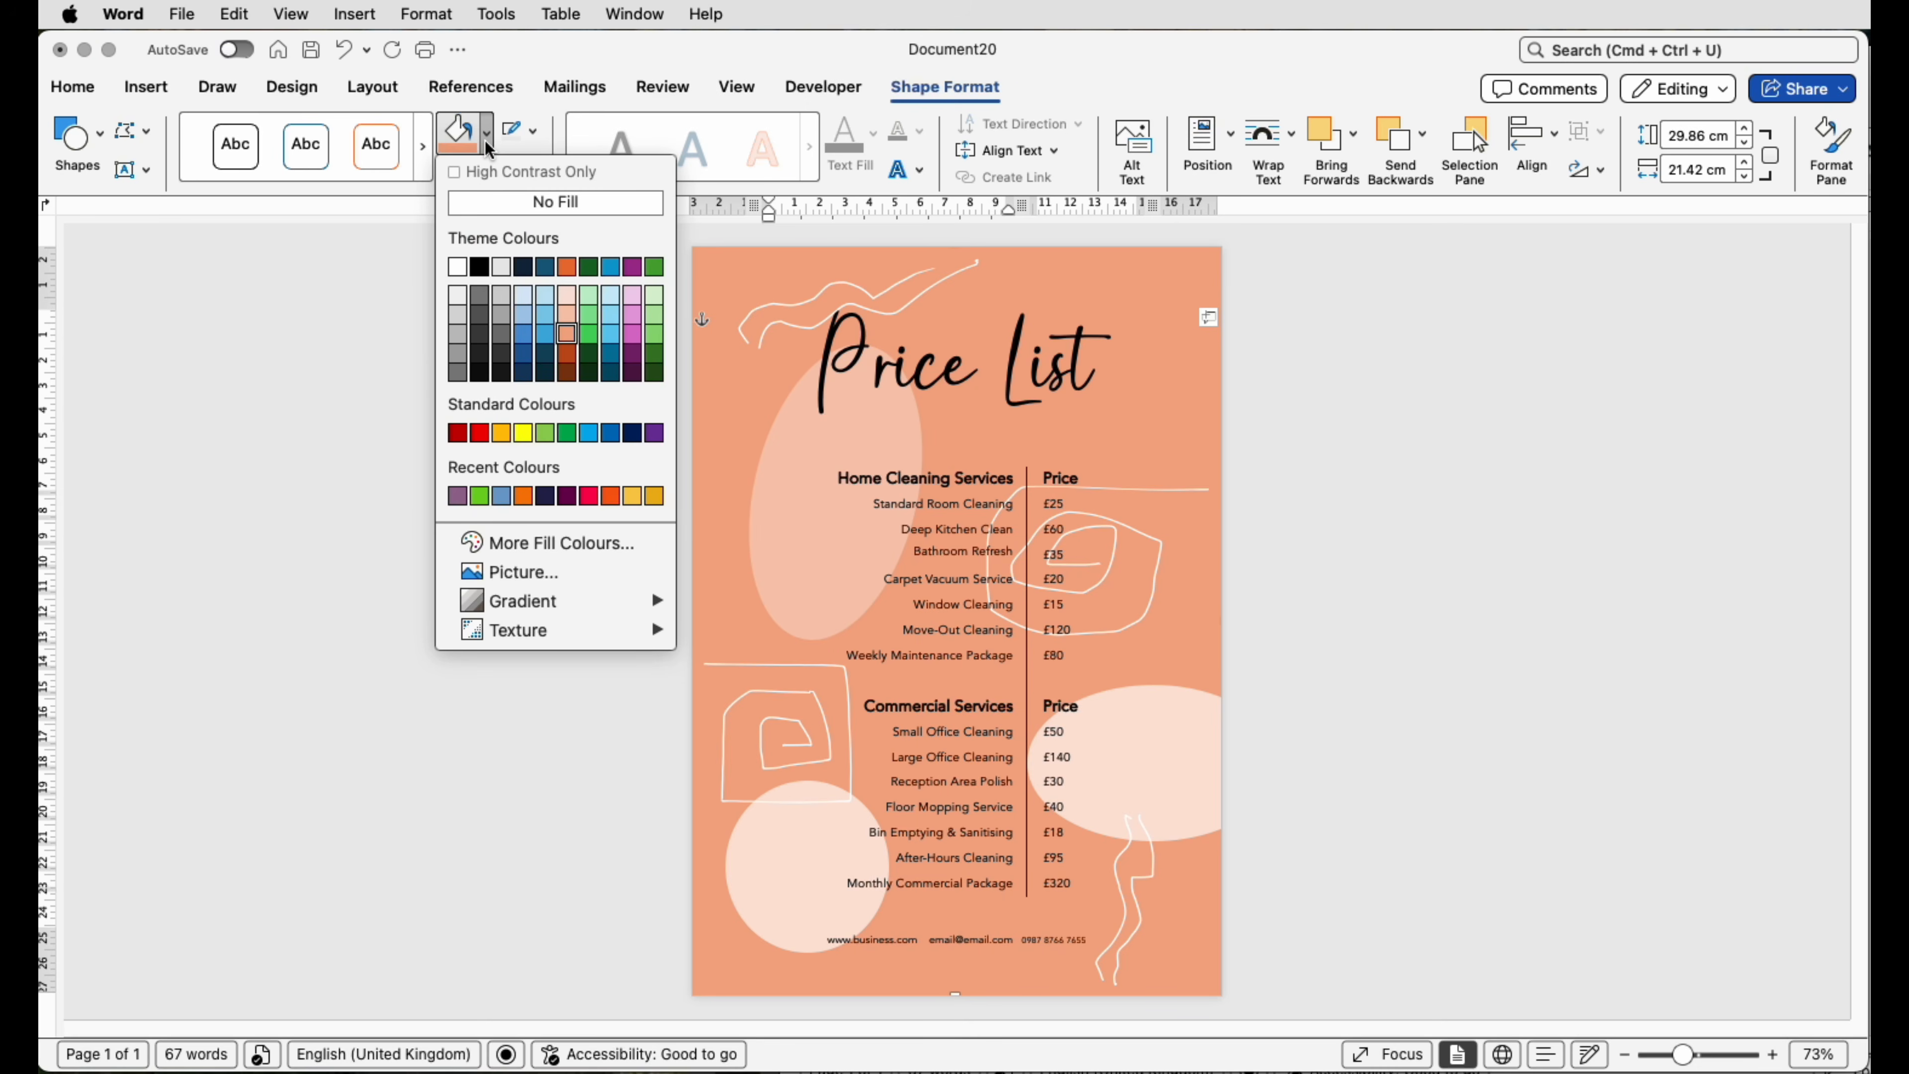
{"action": "left_click", "coordinate": [542, 543]}
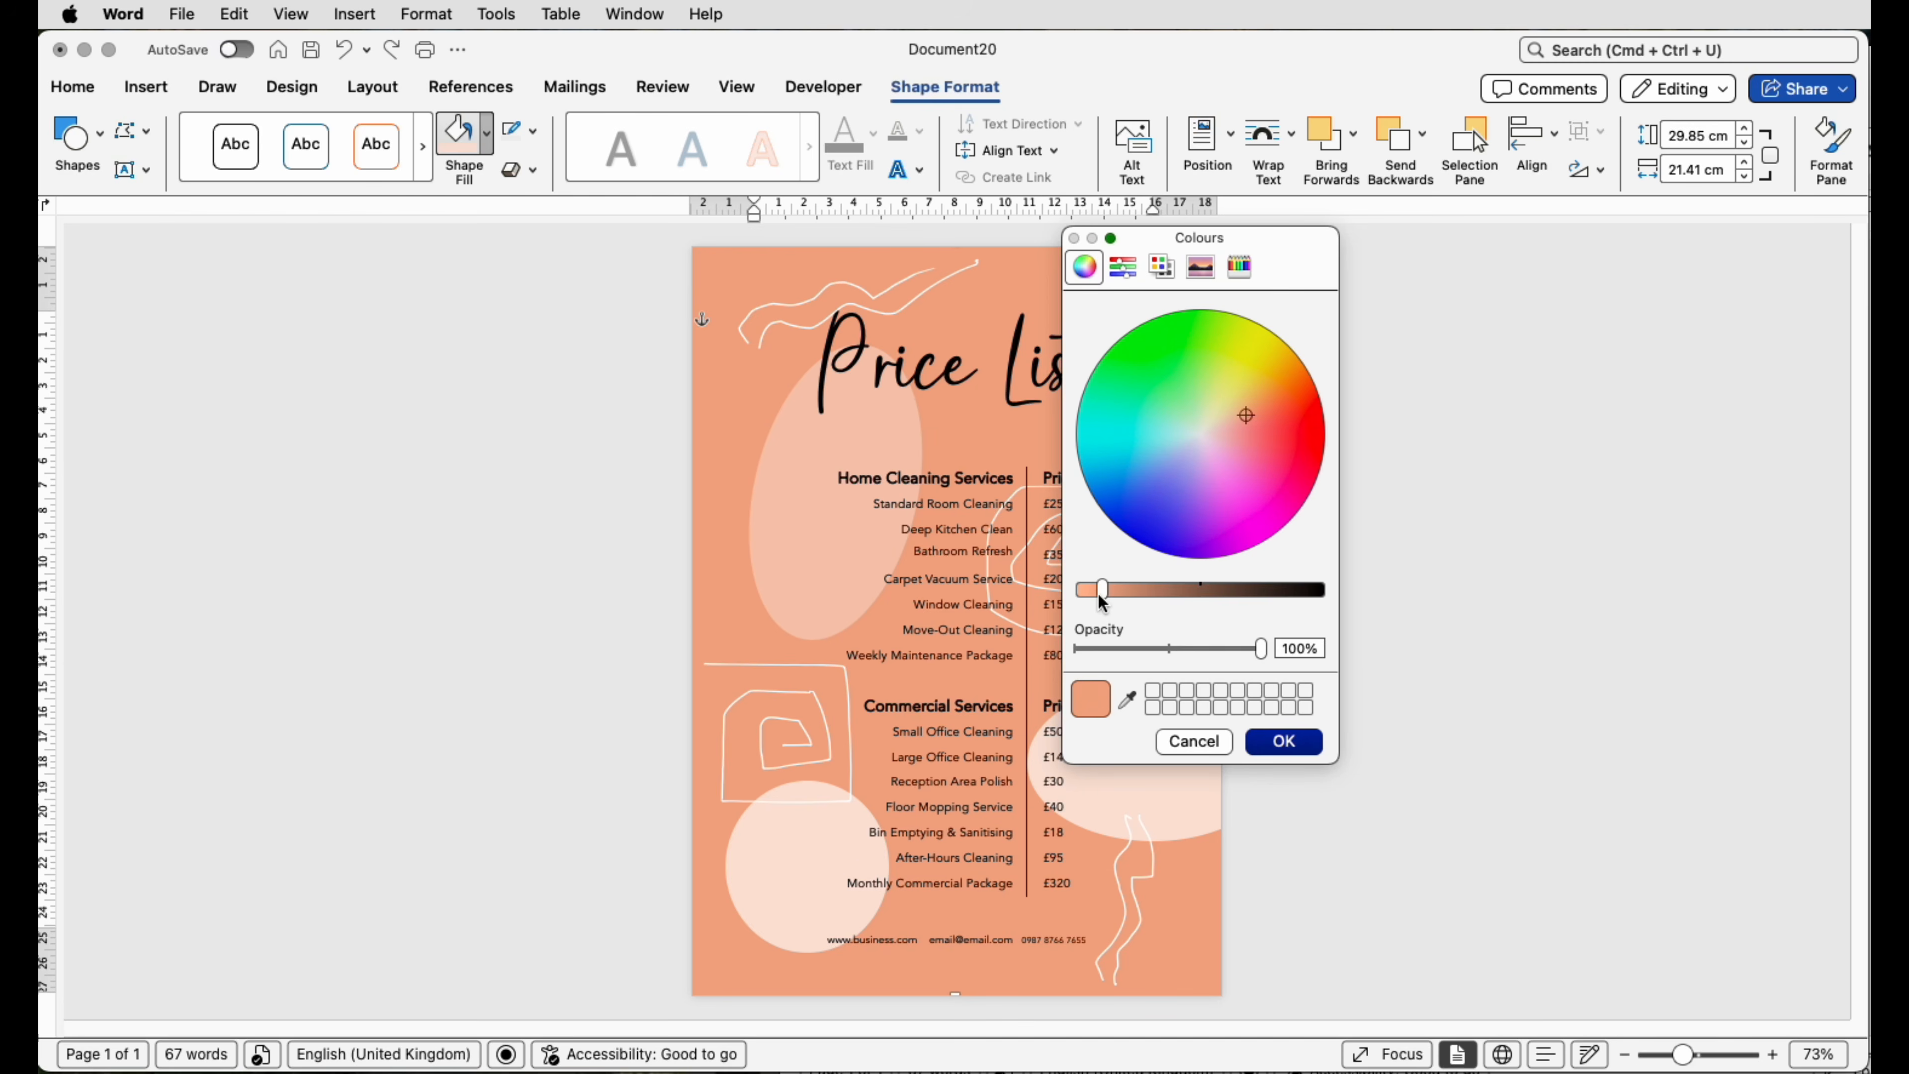
{"action": "left_click_drag", "start_coordinate": [1103, 590], "coordinate": [1084, 591]}
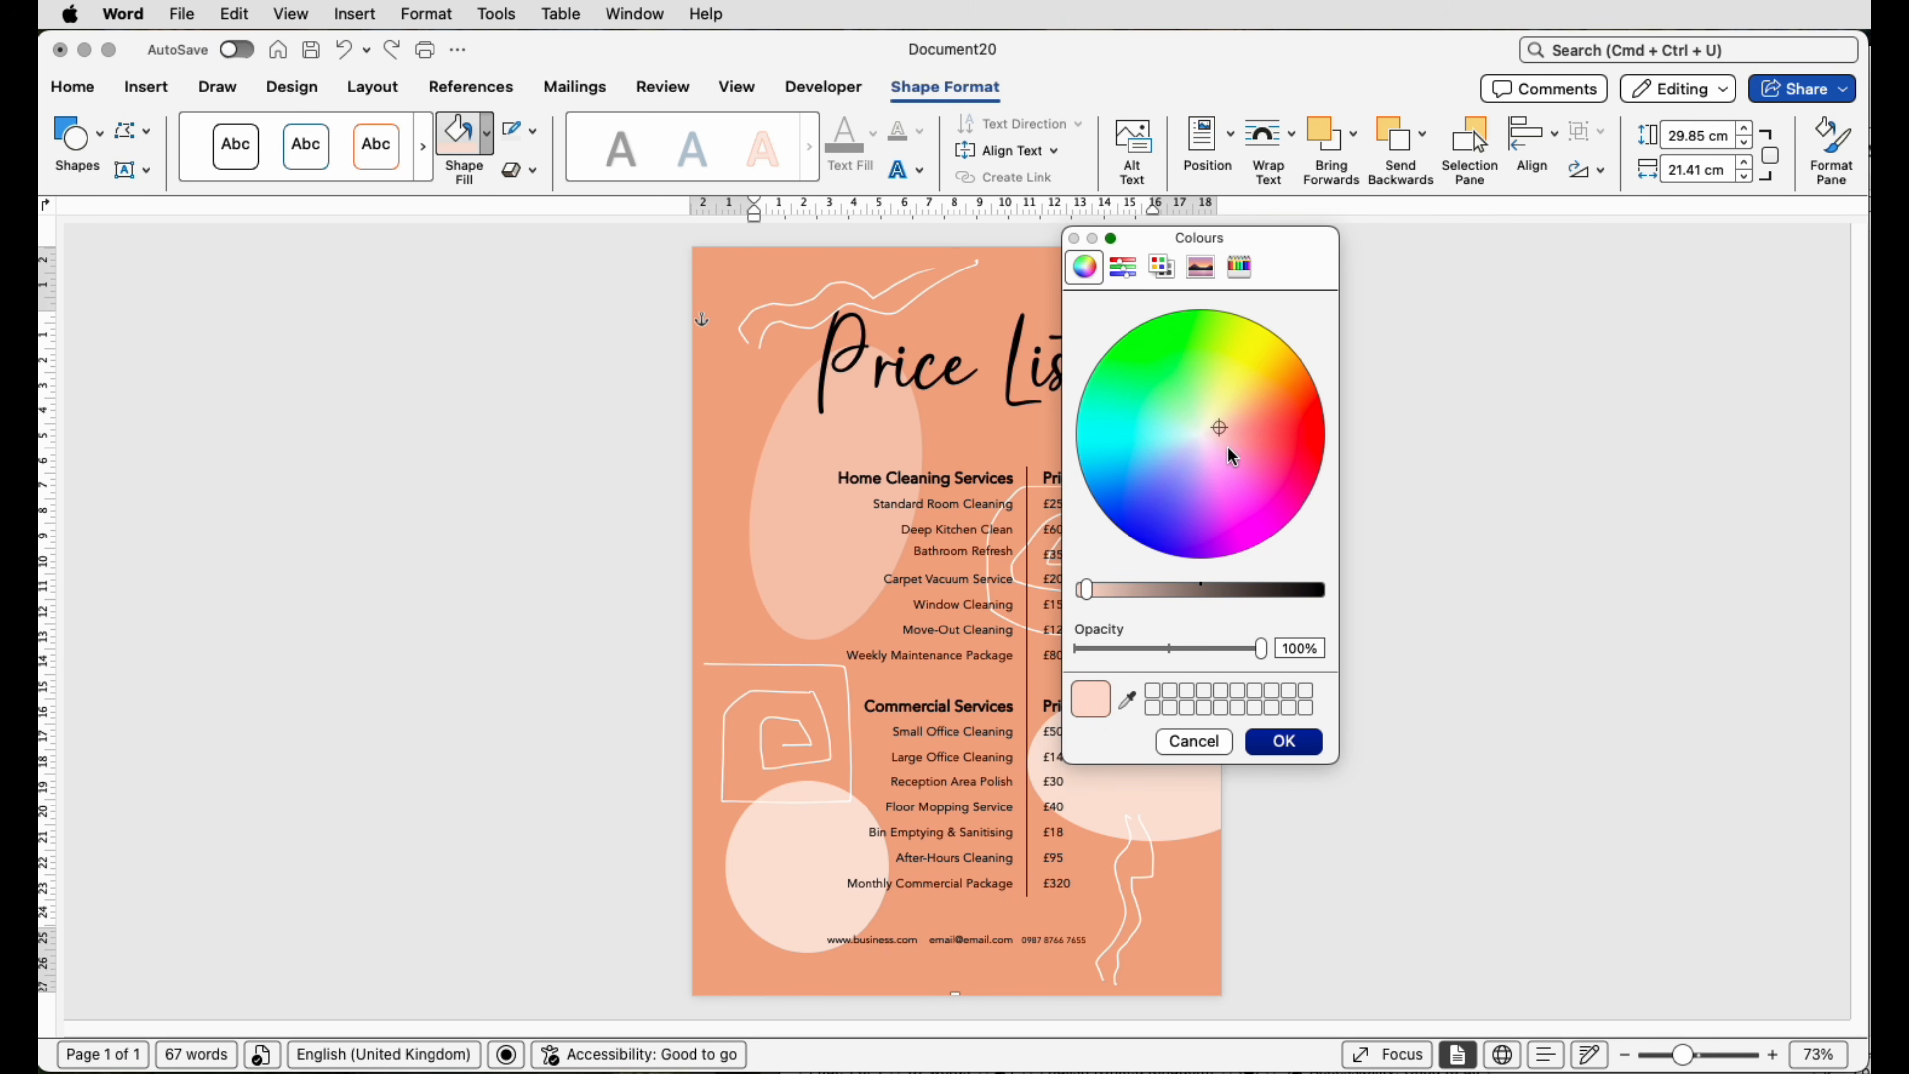
{"action": "left_click", "coordinate": [1283, 740]}
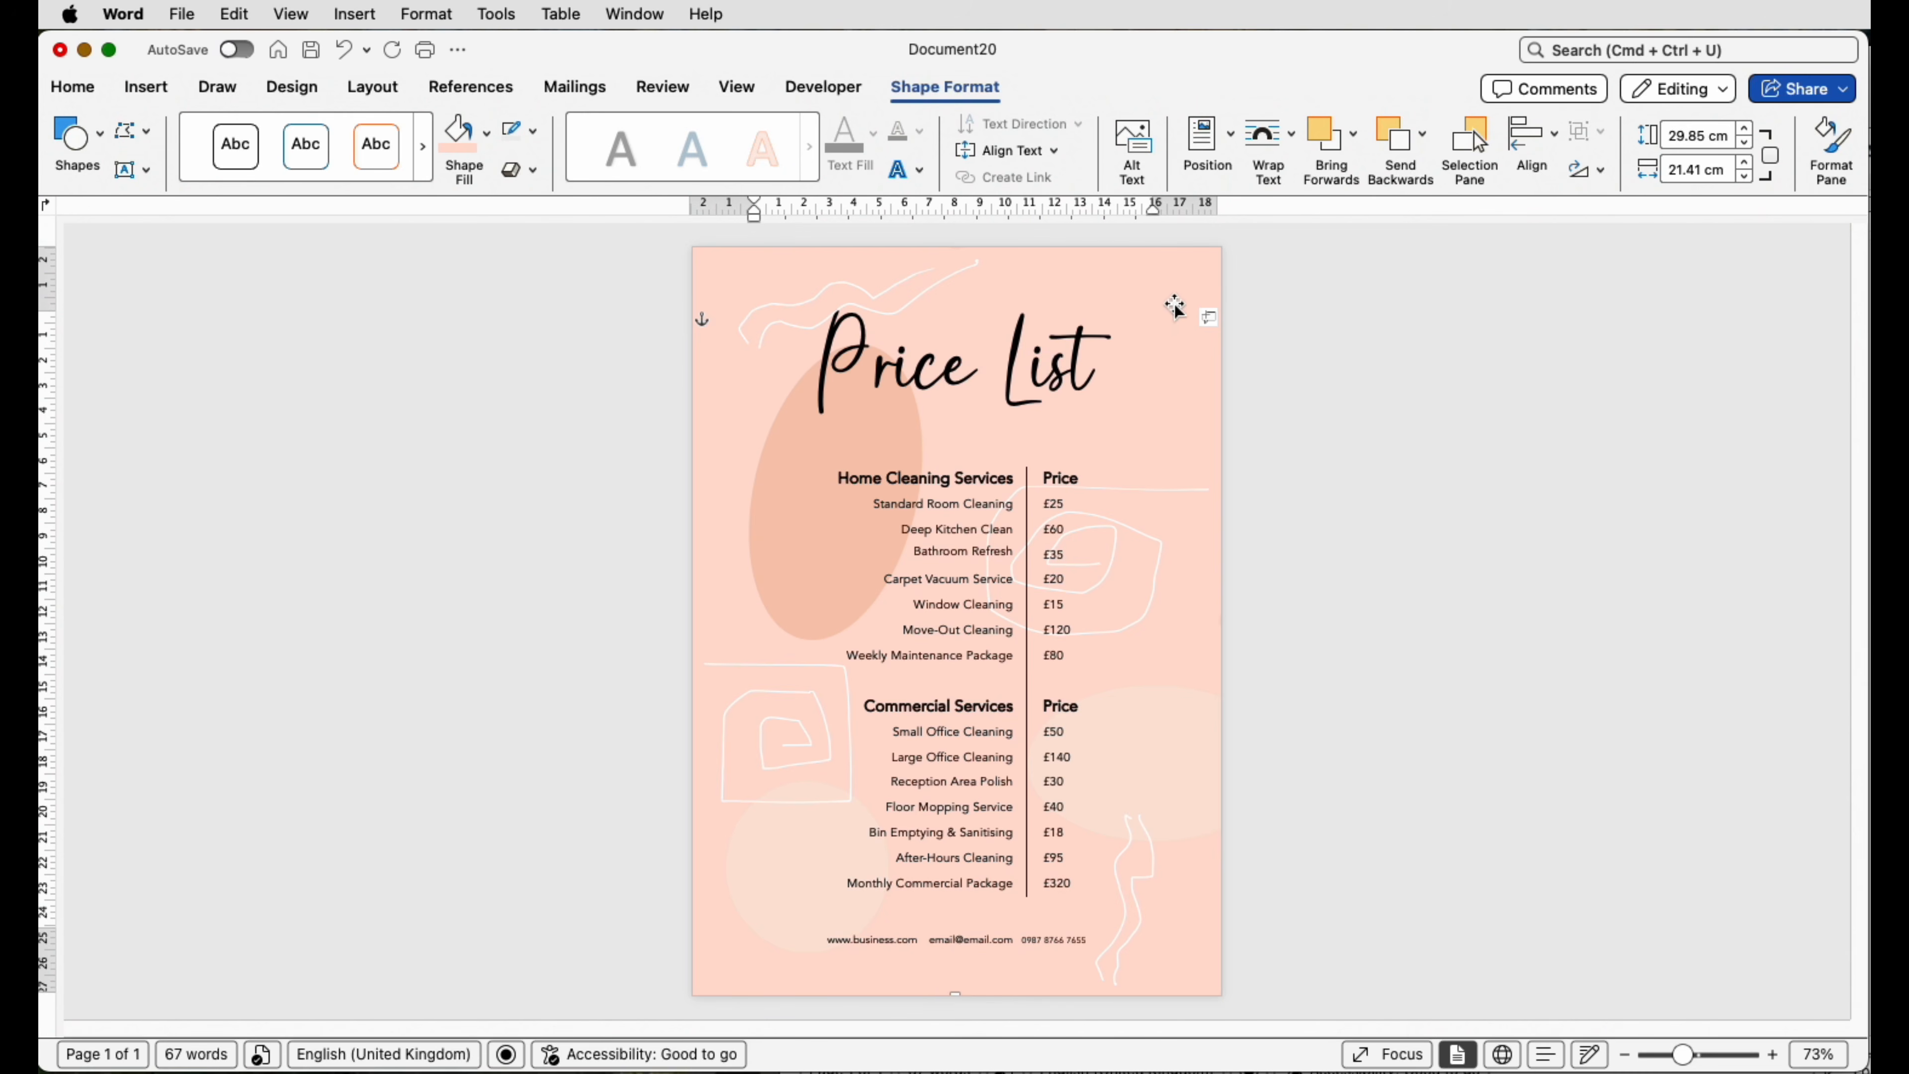
Delete the three ovals, the page-sized rectangle and all ink drawings through the Selection Pane, keeping only the two text boxes.
{"action": "left_click", "coordinate": [1471, 142]}
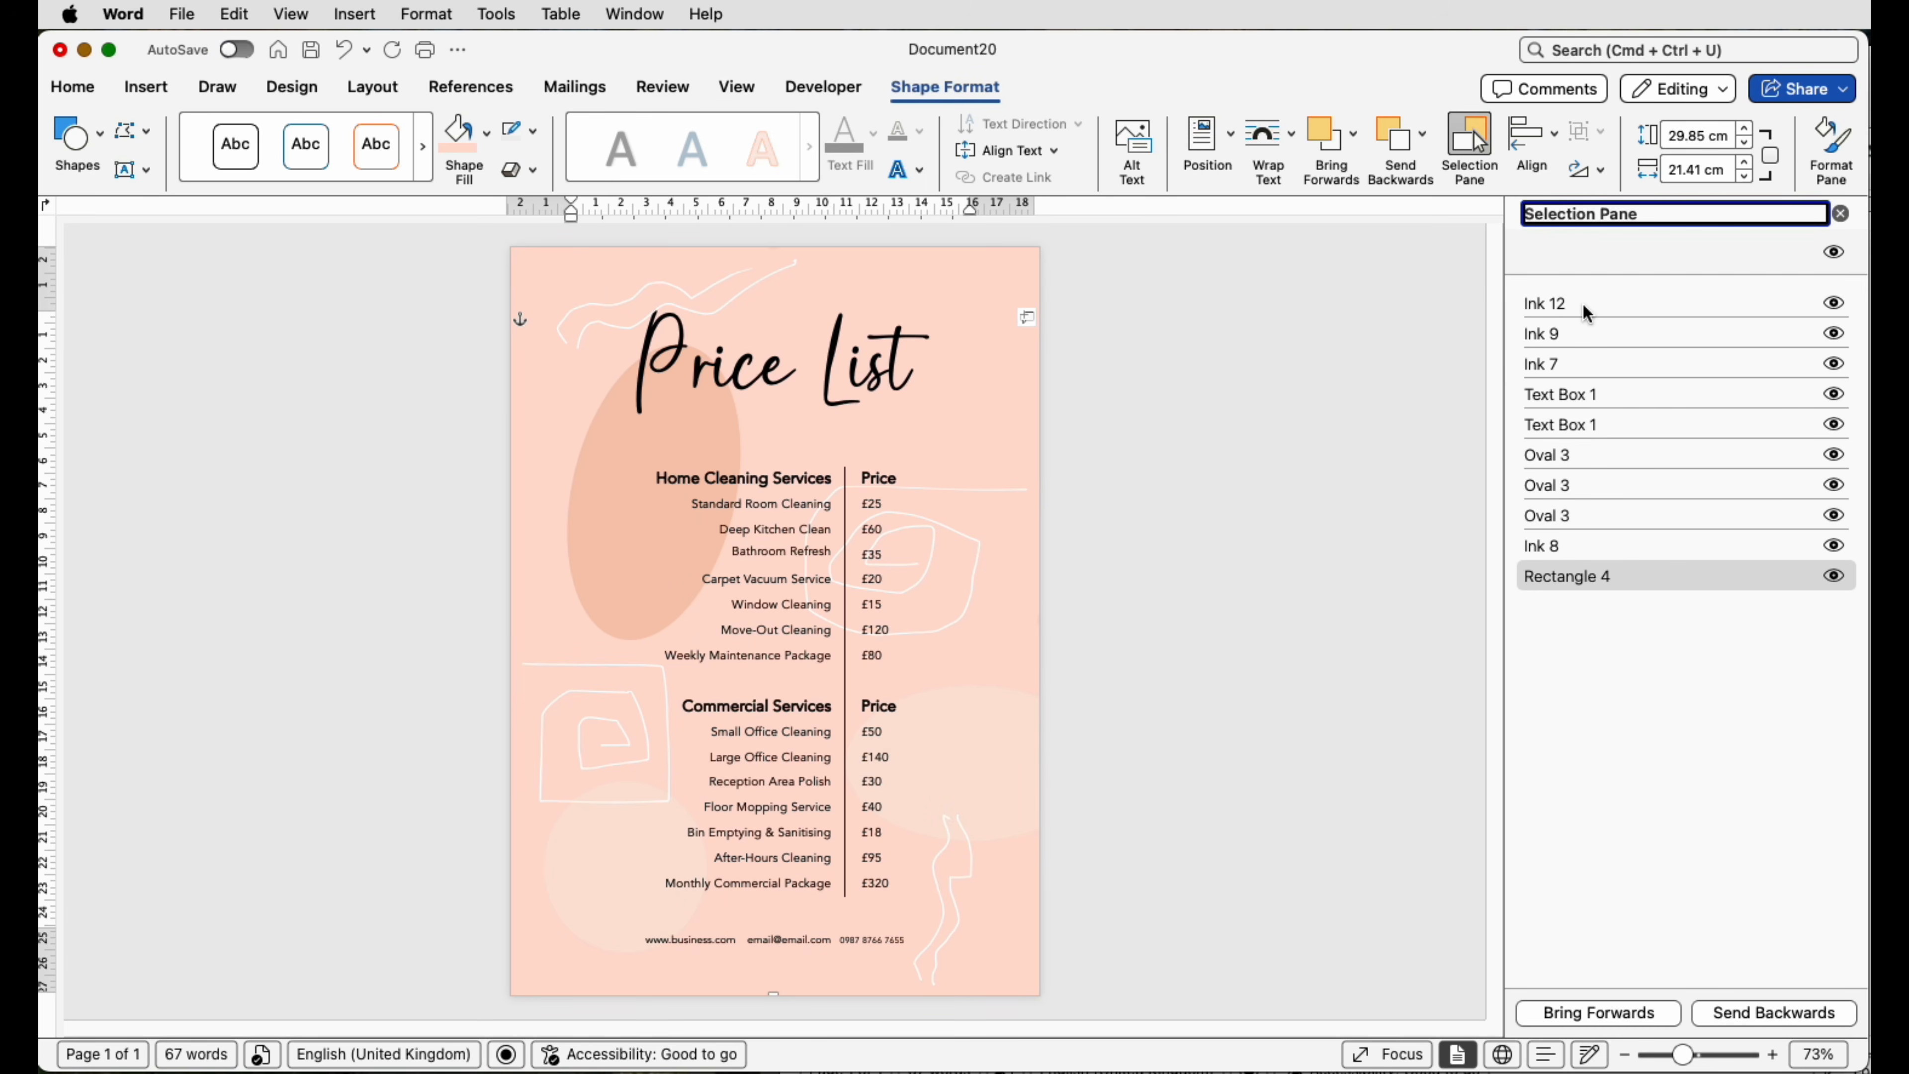
{"action": "left_click", "coordinate": [1580, 455]}
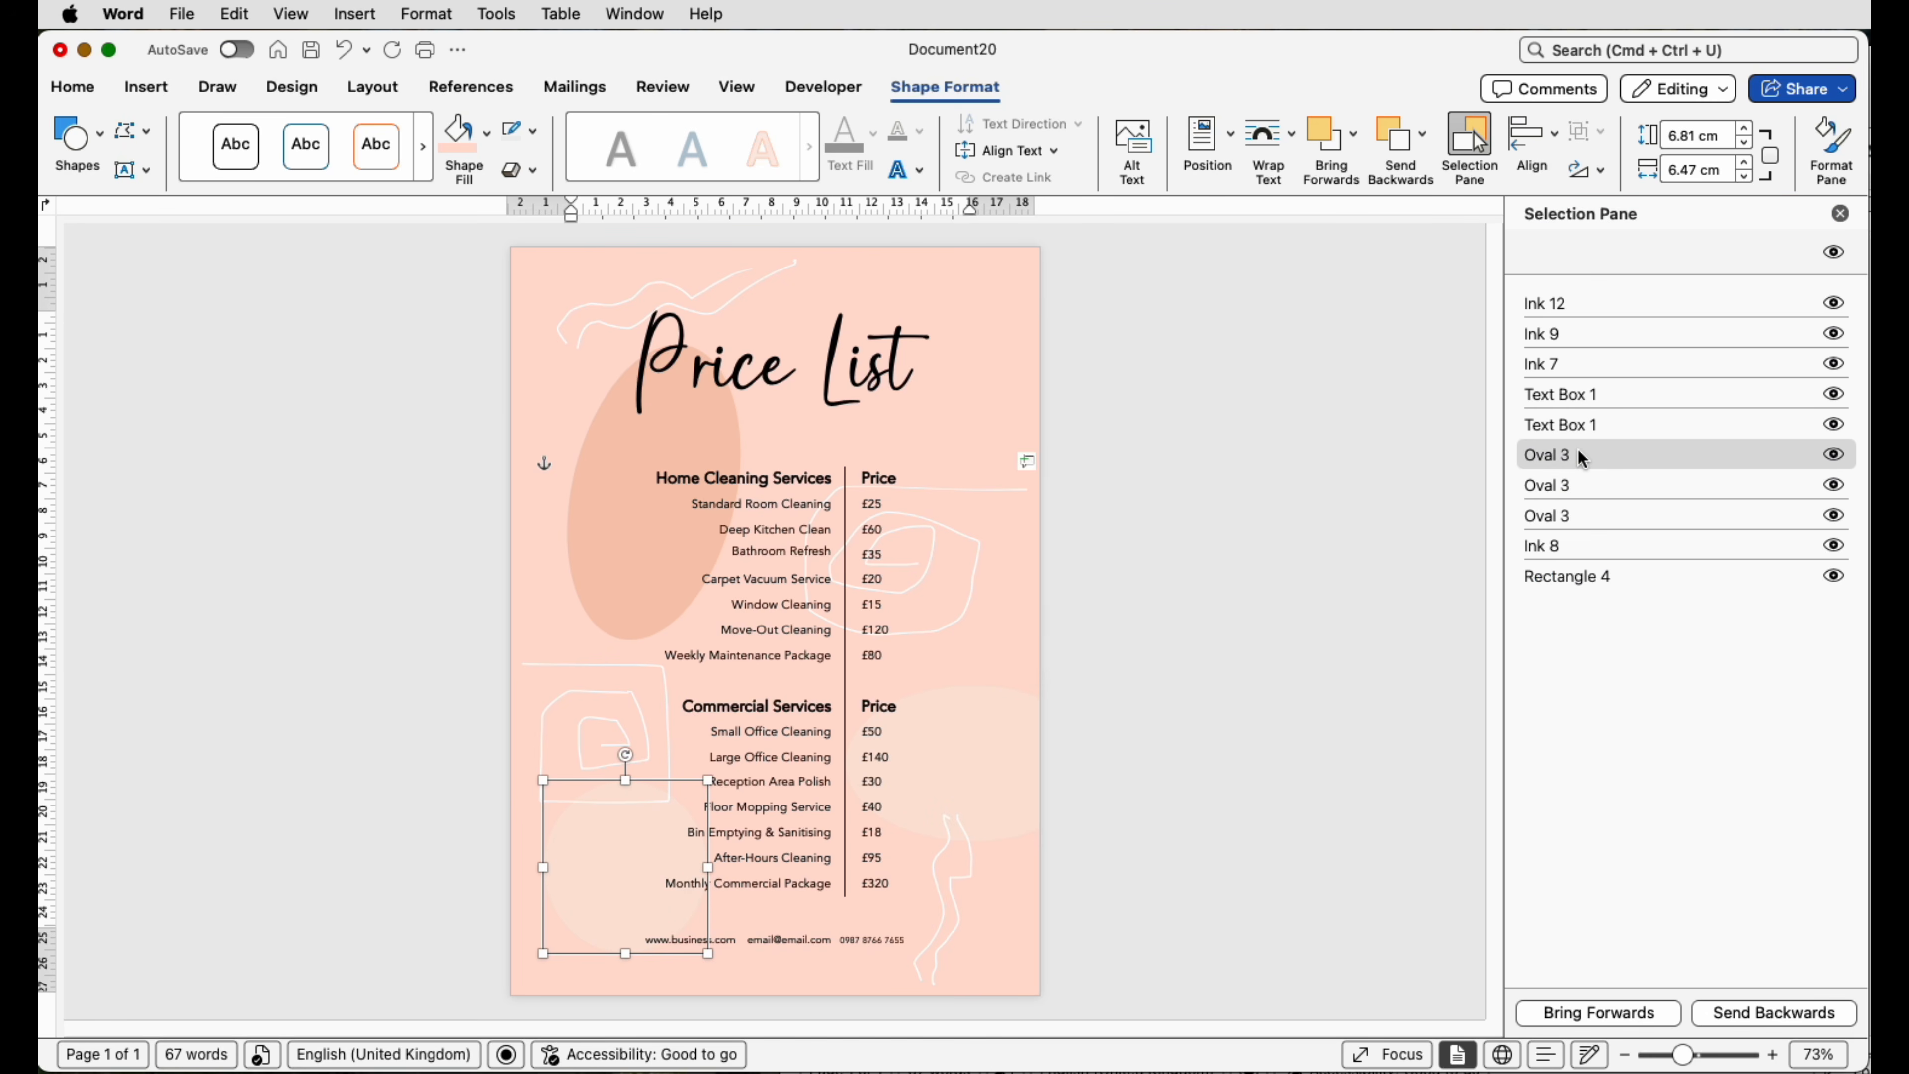
{"action": "left_click", "coordinate": [1571, 544], "text": "shift"}
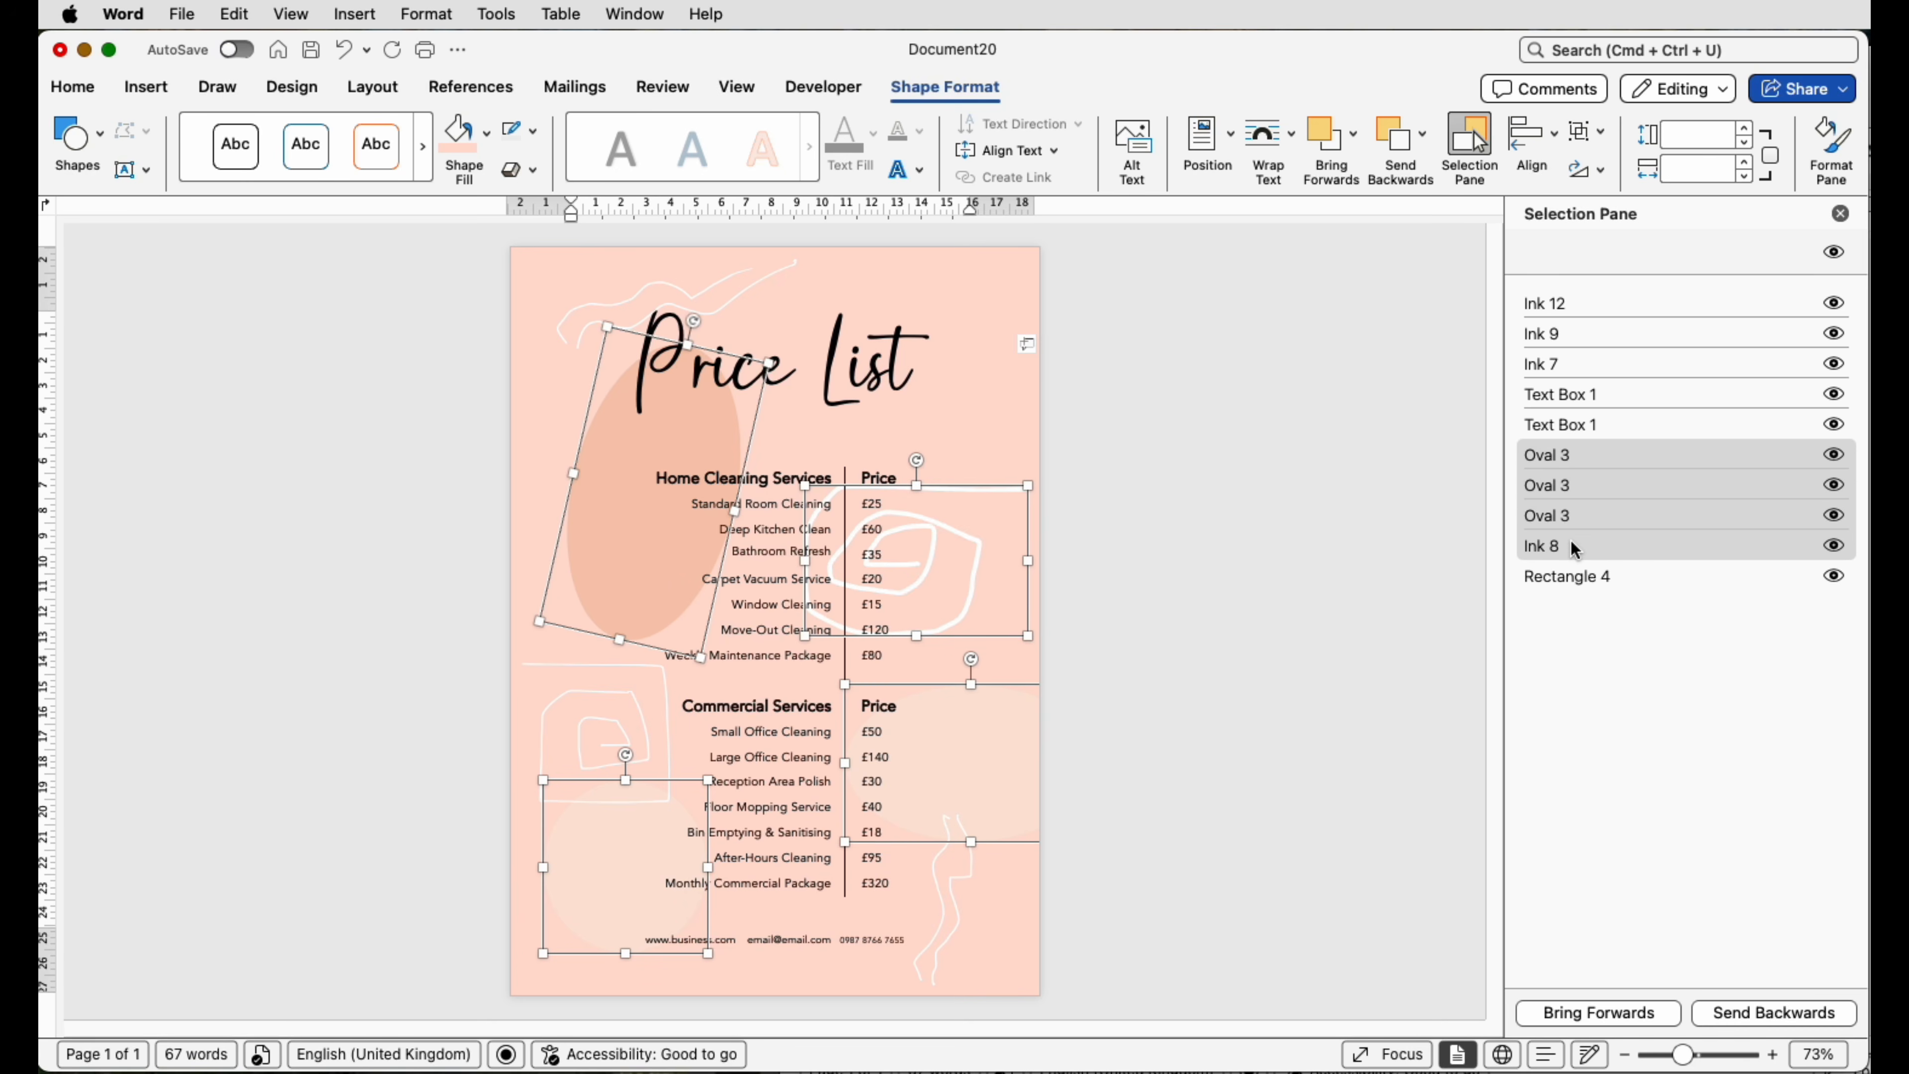
{"action": "key", "text": "Delete"}
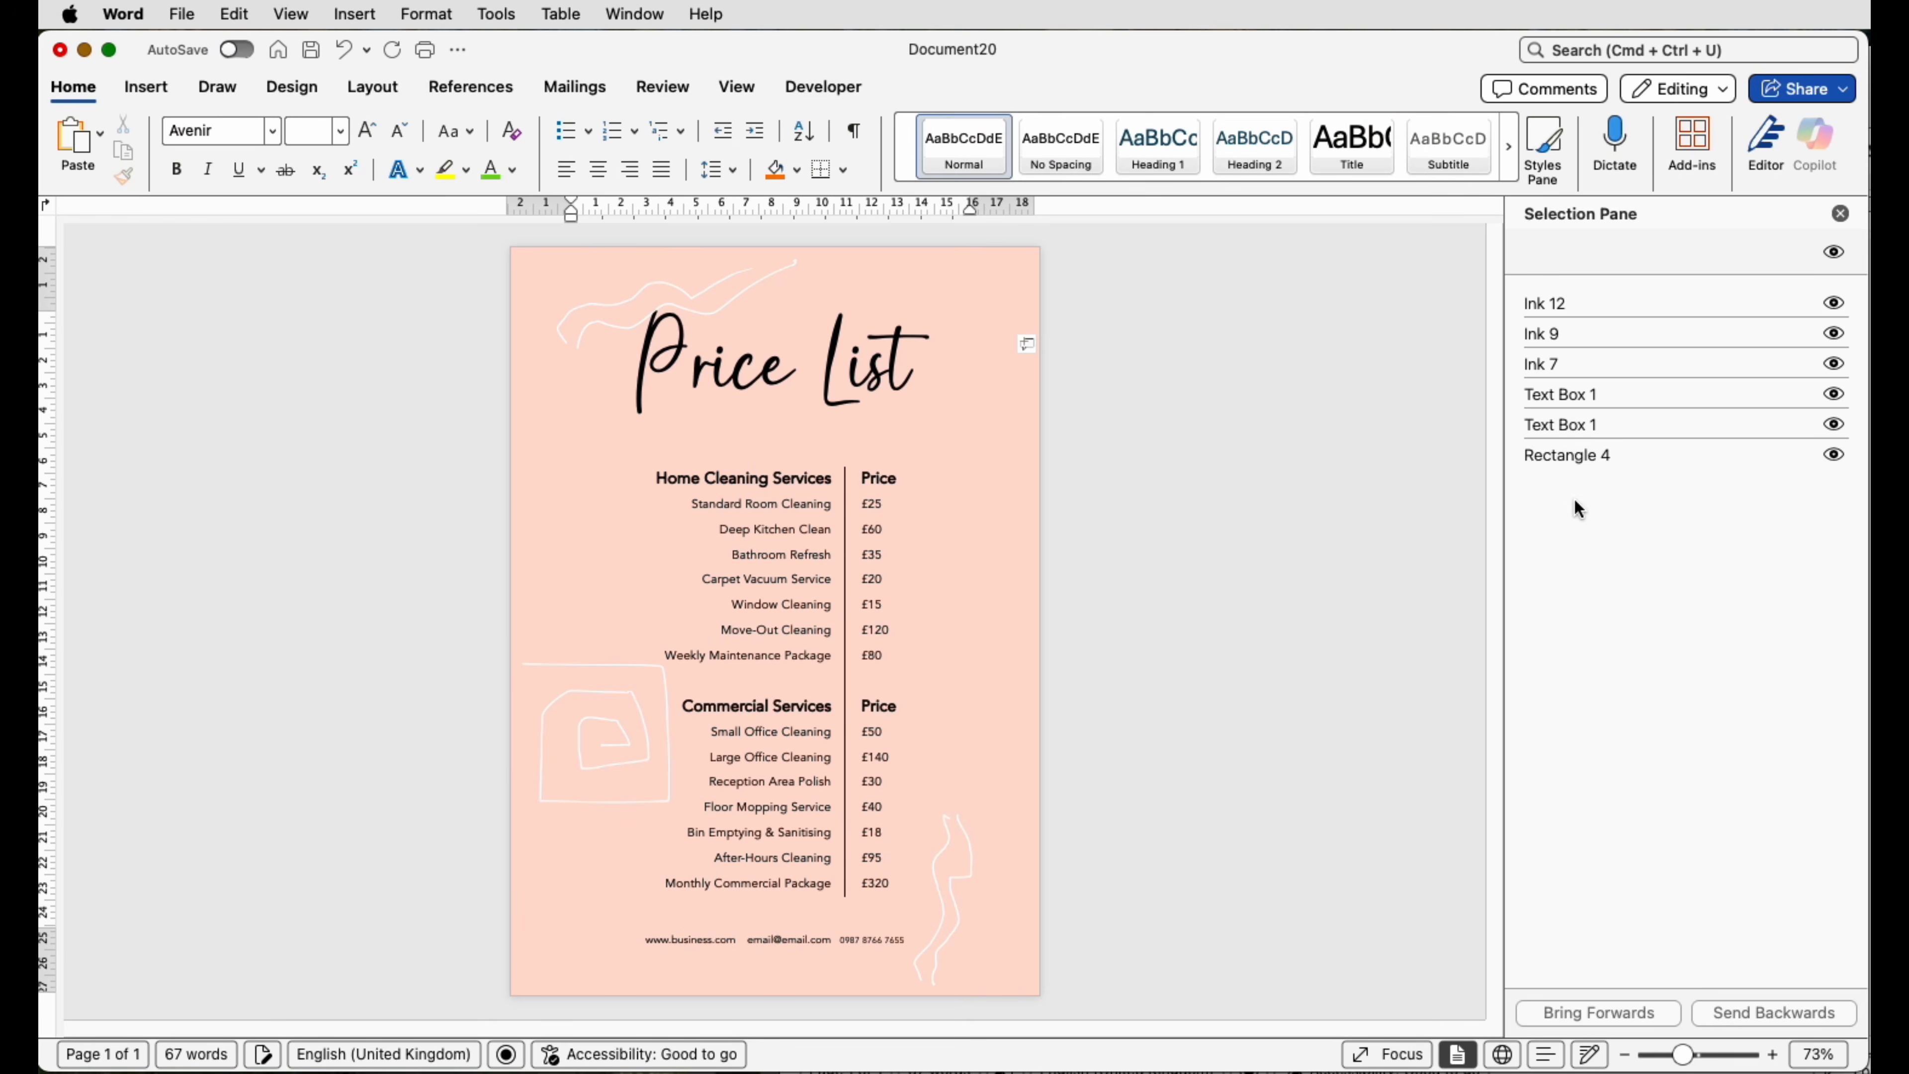
{"action": "left_click", "coordinate": [1567, 457]}
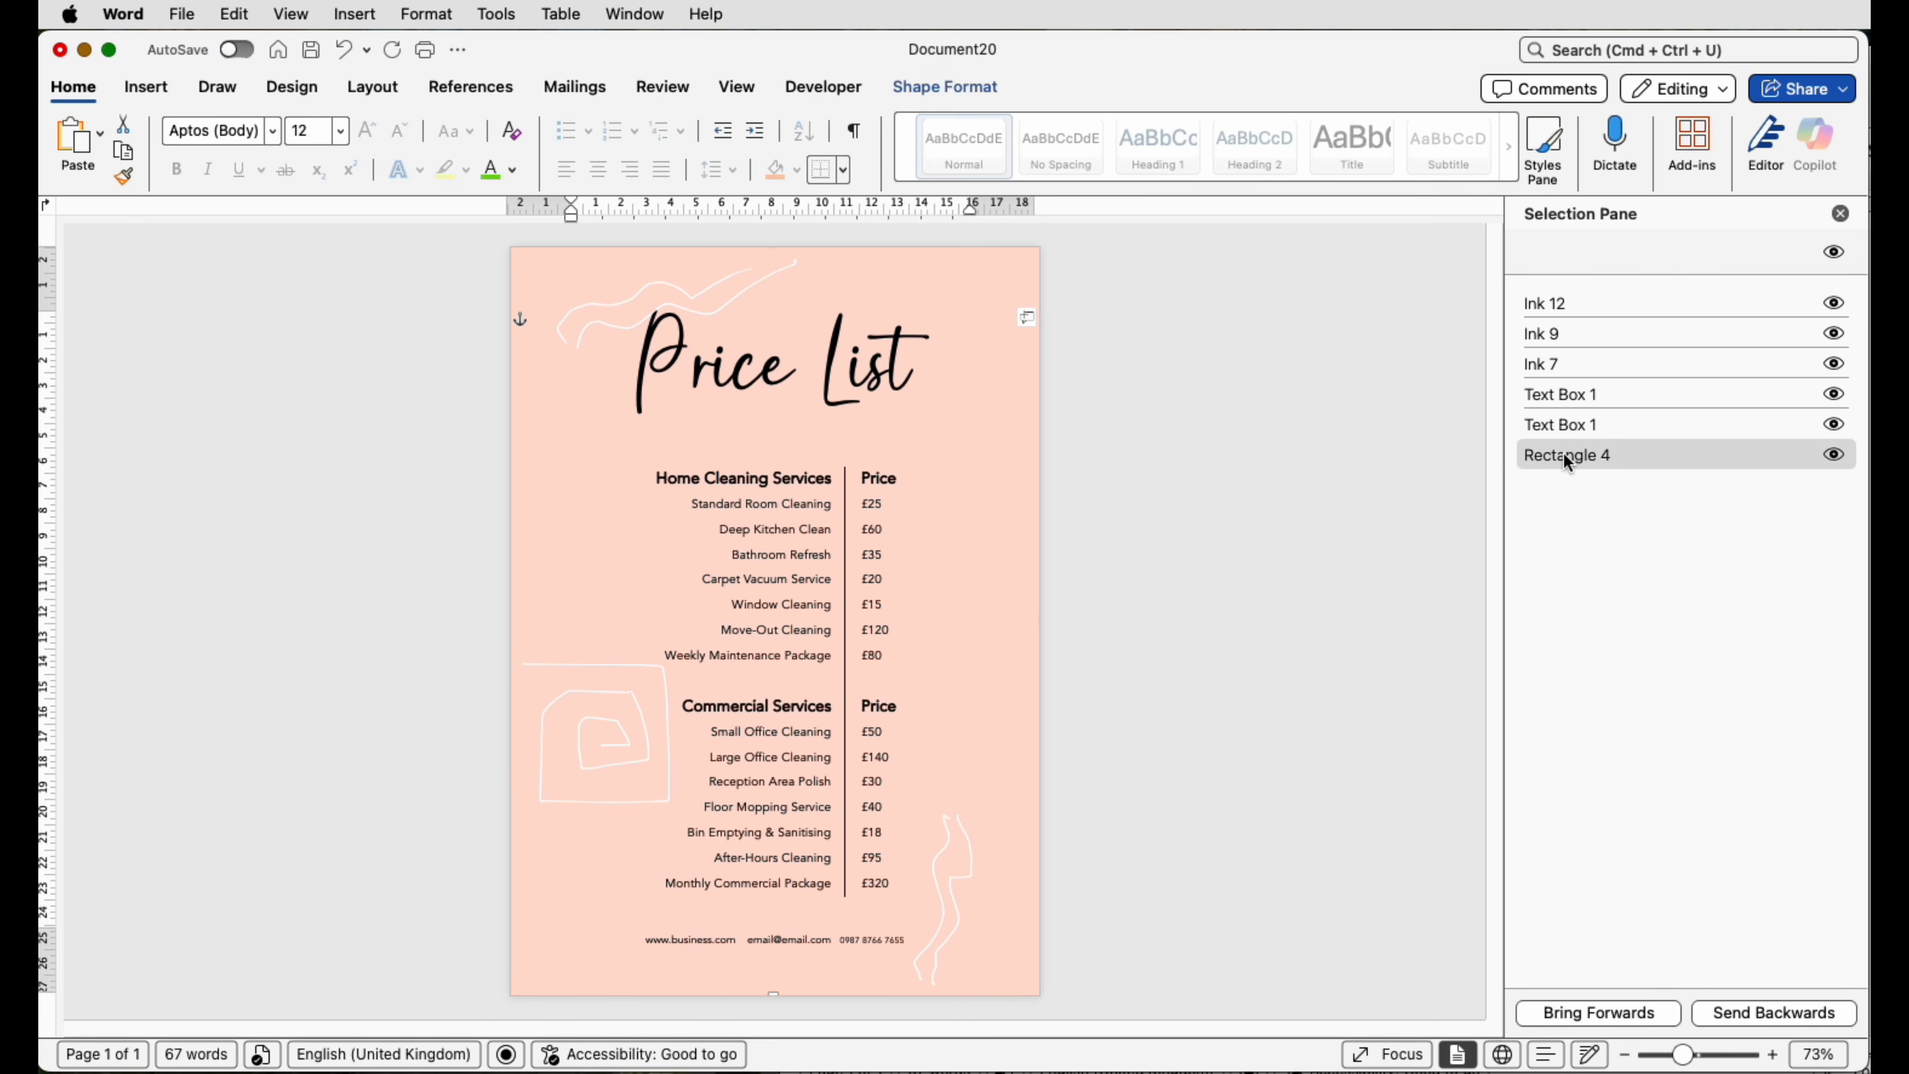
{"action": "key", "text": "Delete"}
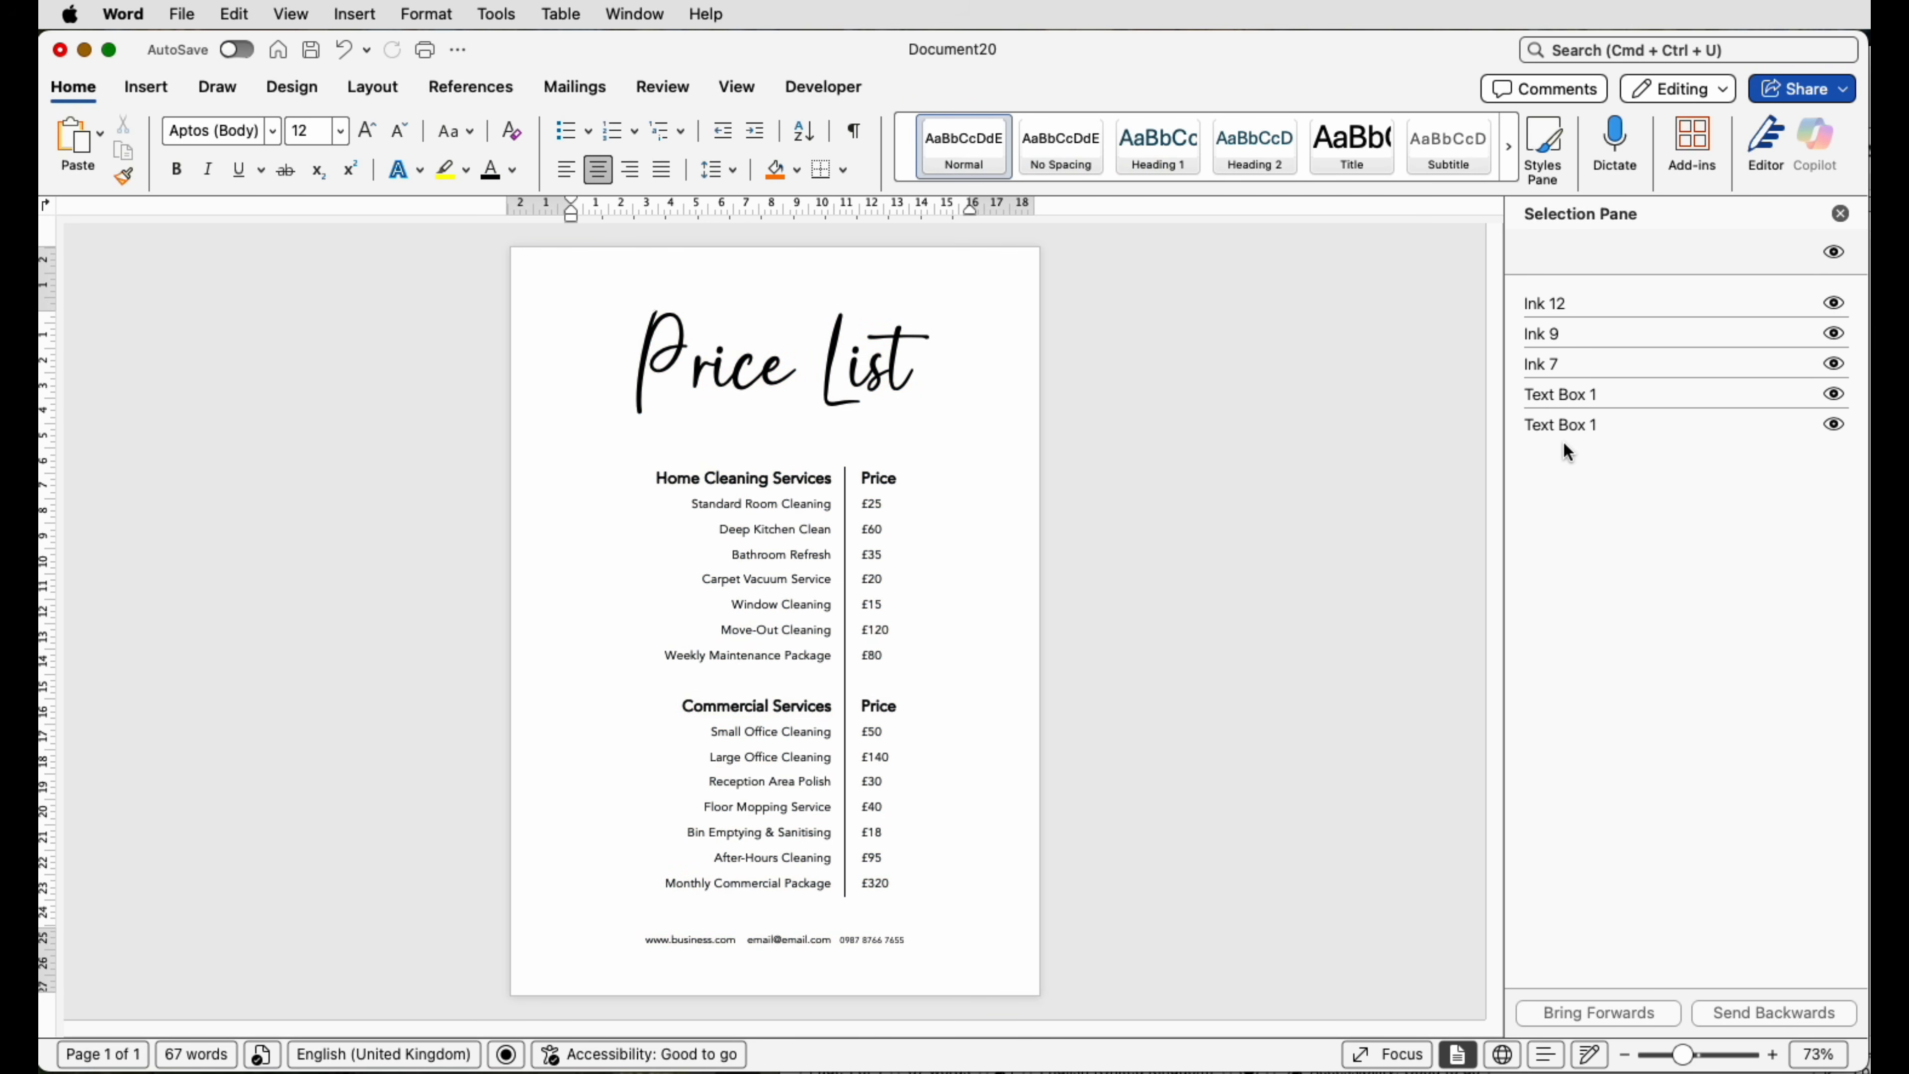
{"action": "left_click", "coordinate": [1553, 370]}
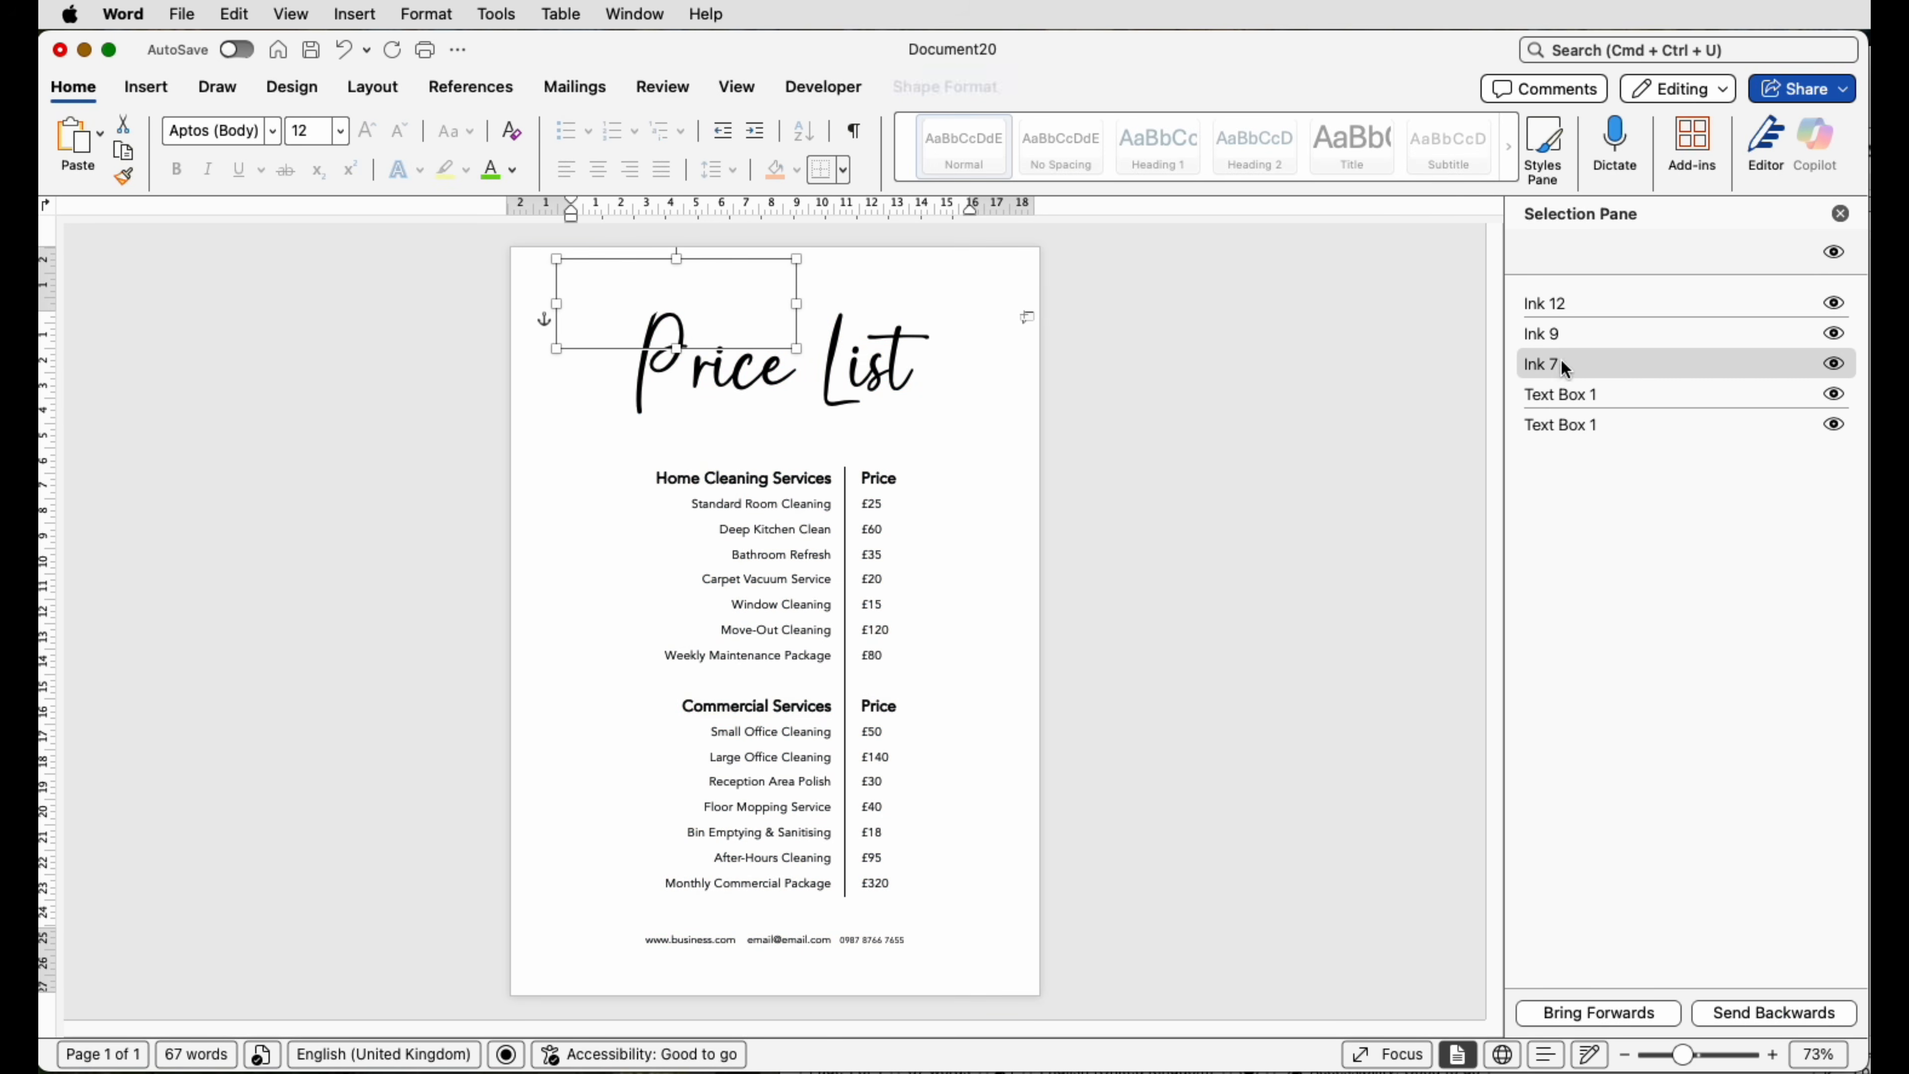
{"action": "left_click", "coordinate": [1562, 305], "text": "shift"}
{"action": "key", "text": "Delete"}
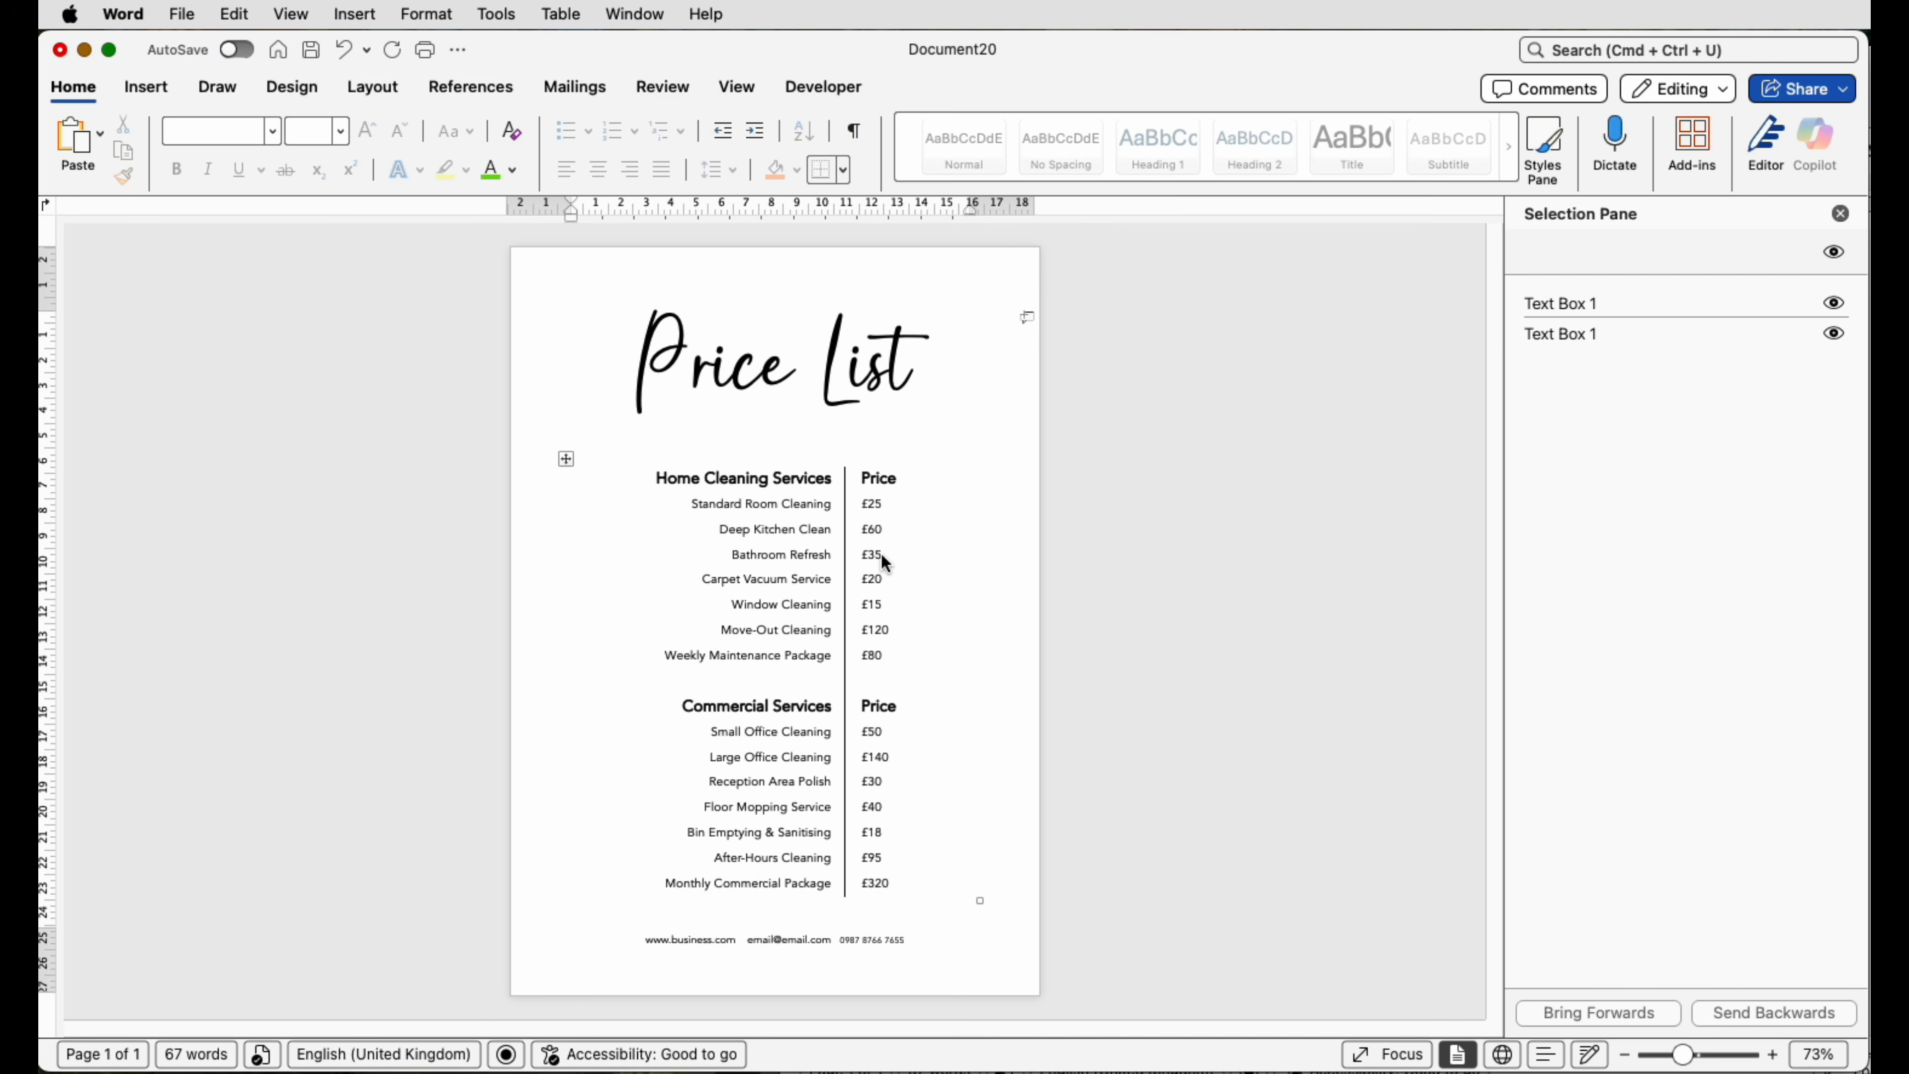
Insert the picture kollsd-flower-6206233_1920.png from the Downloads folder and place it behind the text.
{"action": "left_click", "coordinate": [155, 91]}
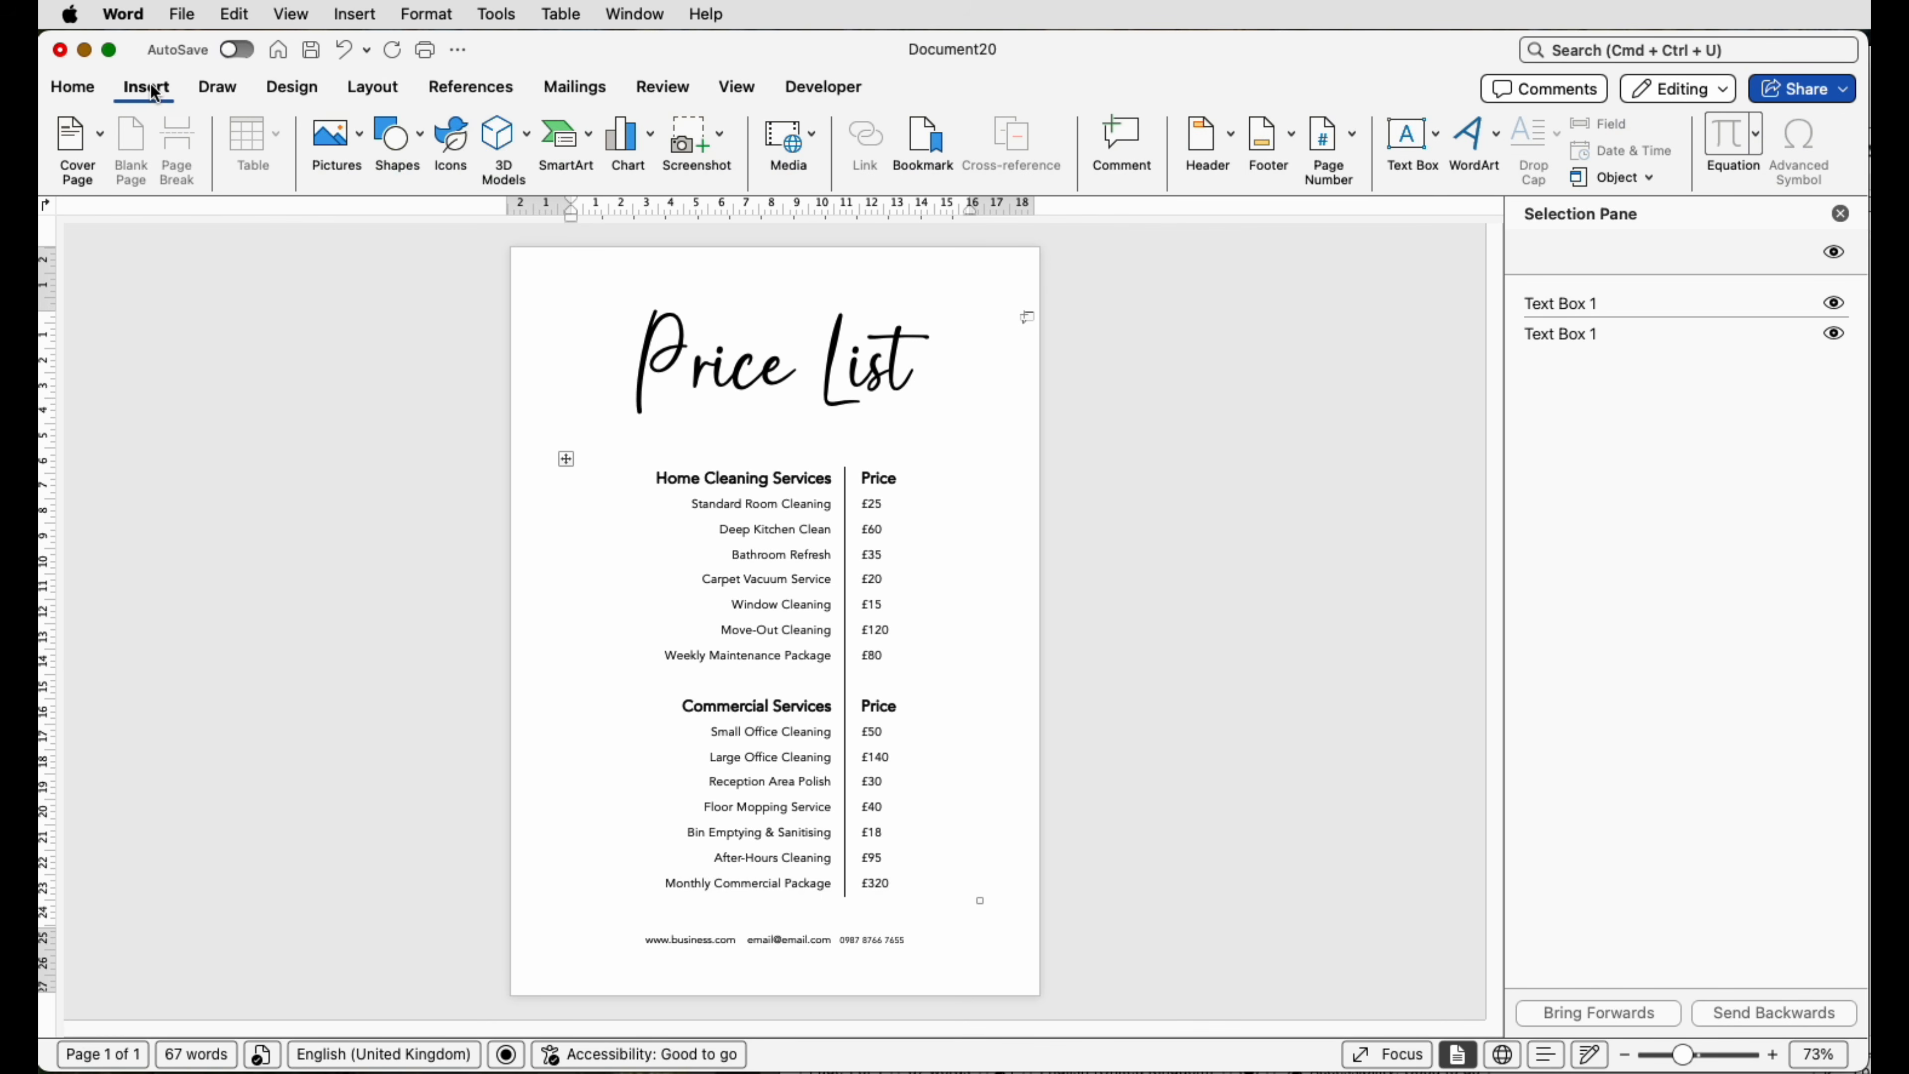
{"action": "left_click", "coordinate": [351, 143]}
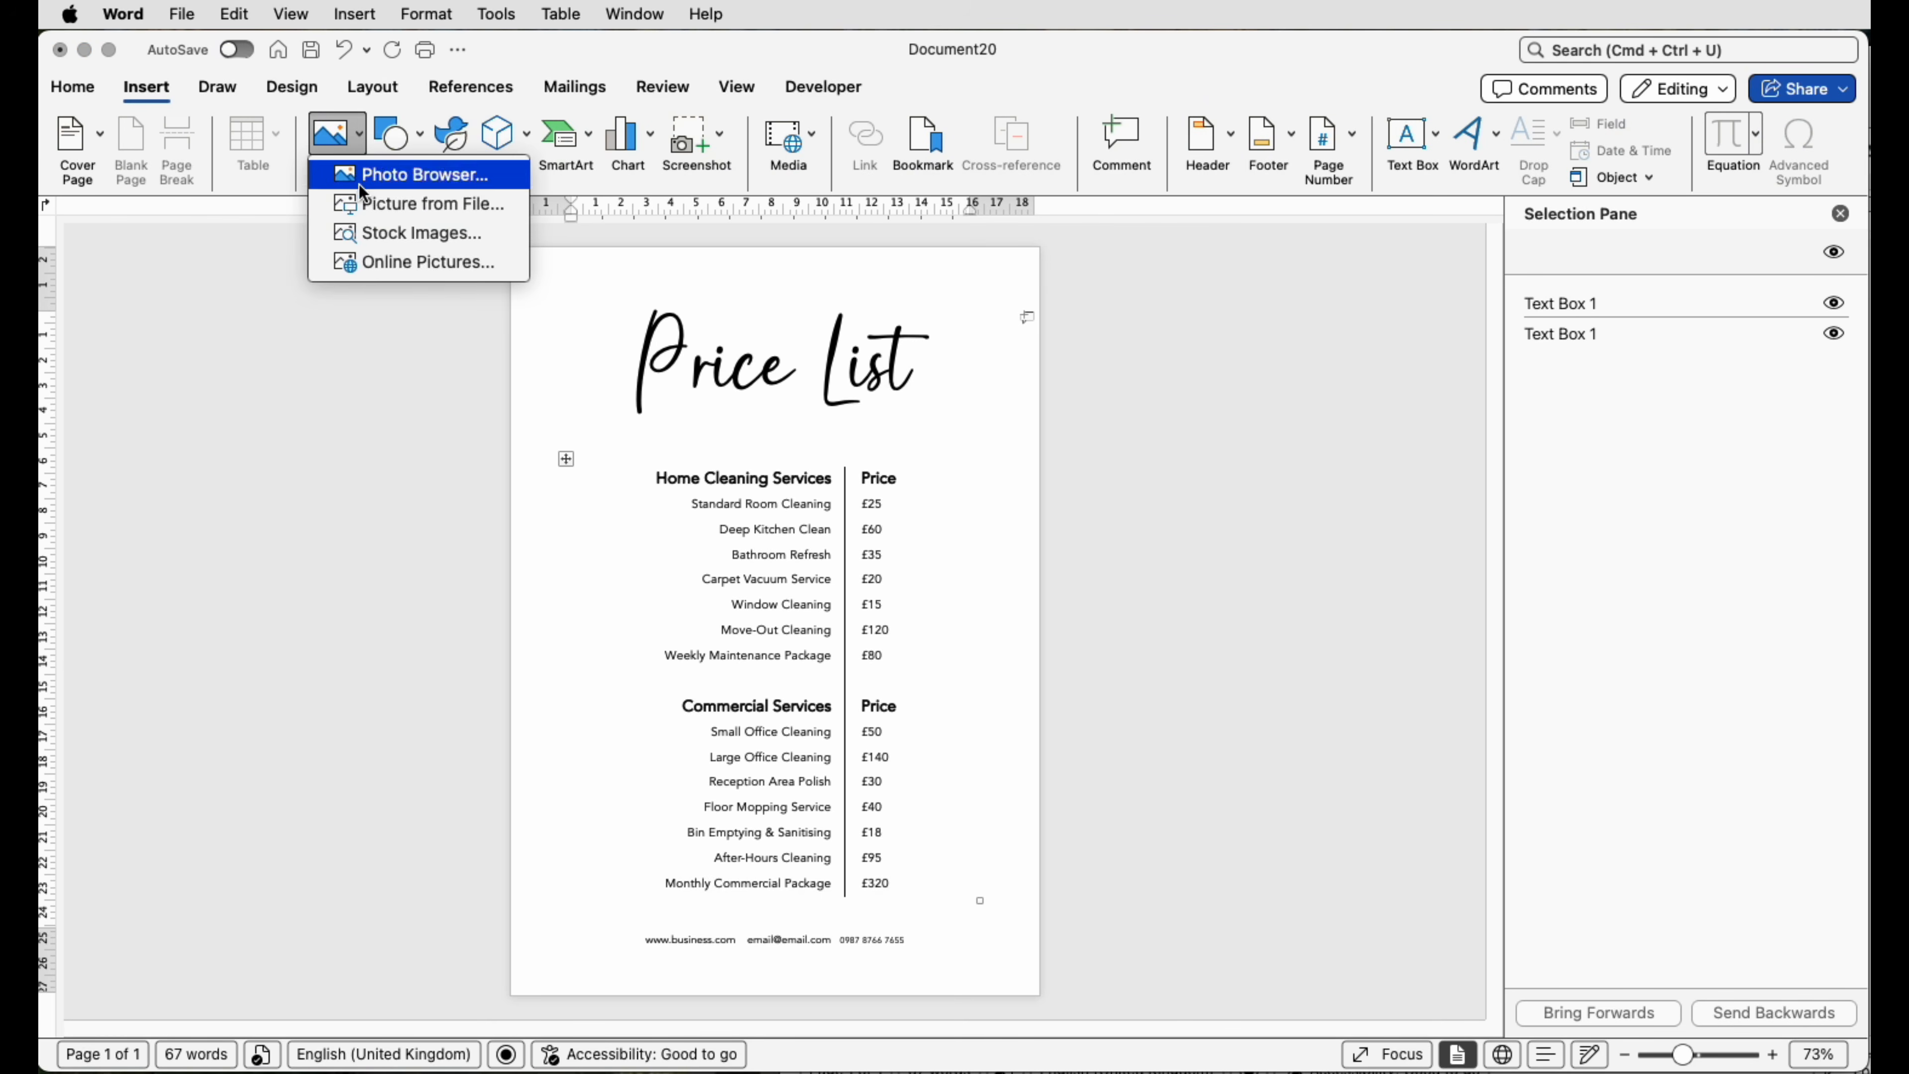
{"action": "left_click", "coordinate": [365, 207]}
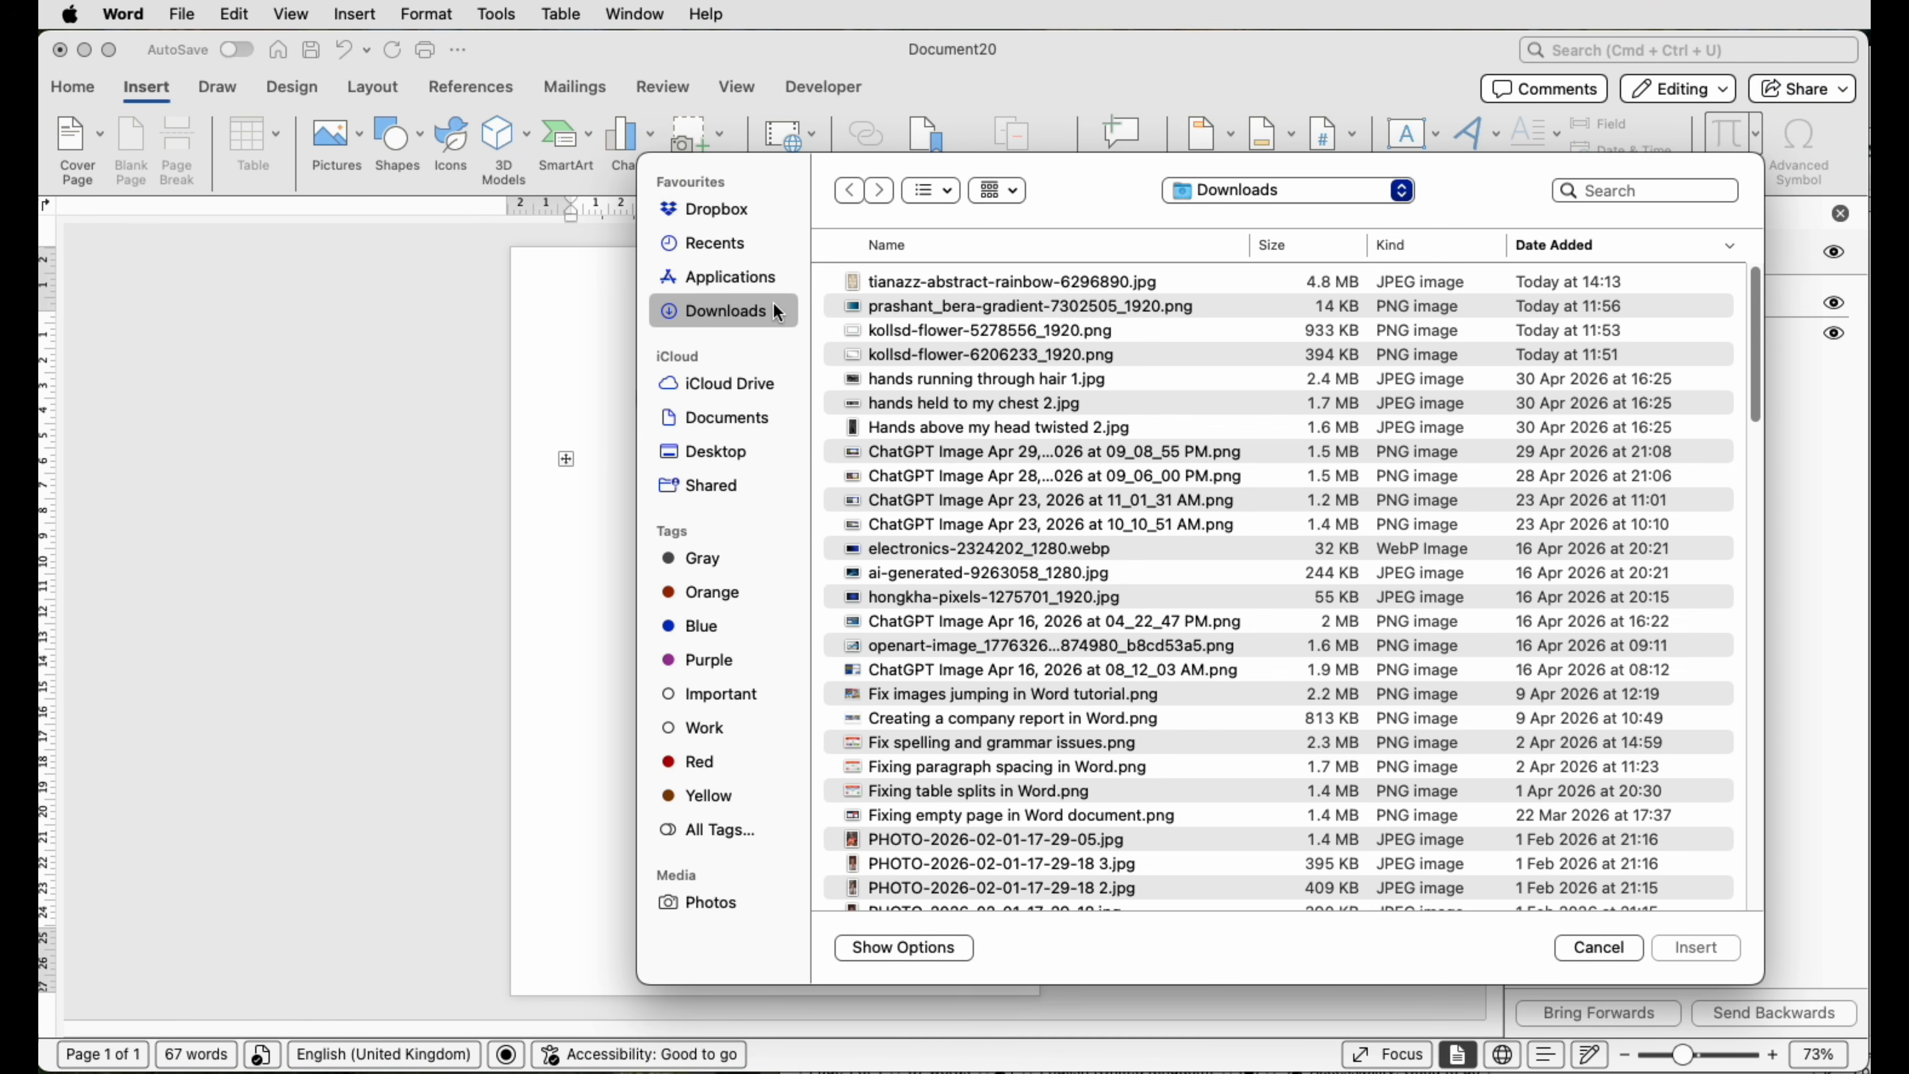
{"action": "left_click", "coordinate": [888, 352]}
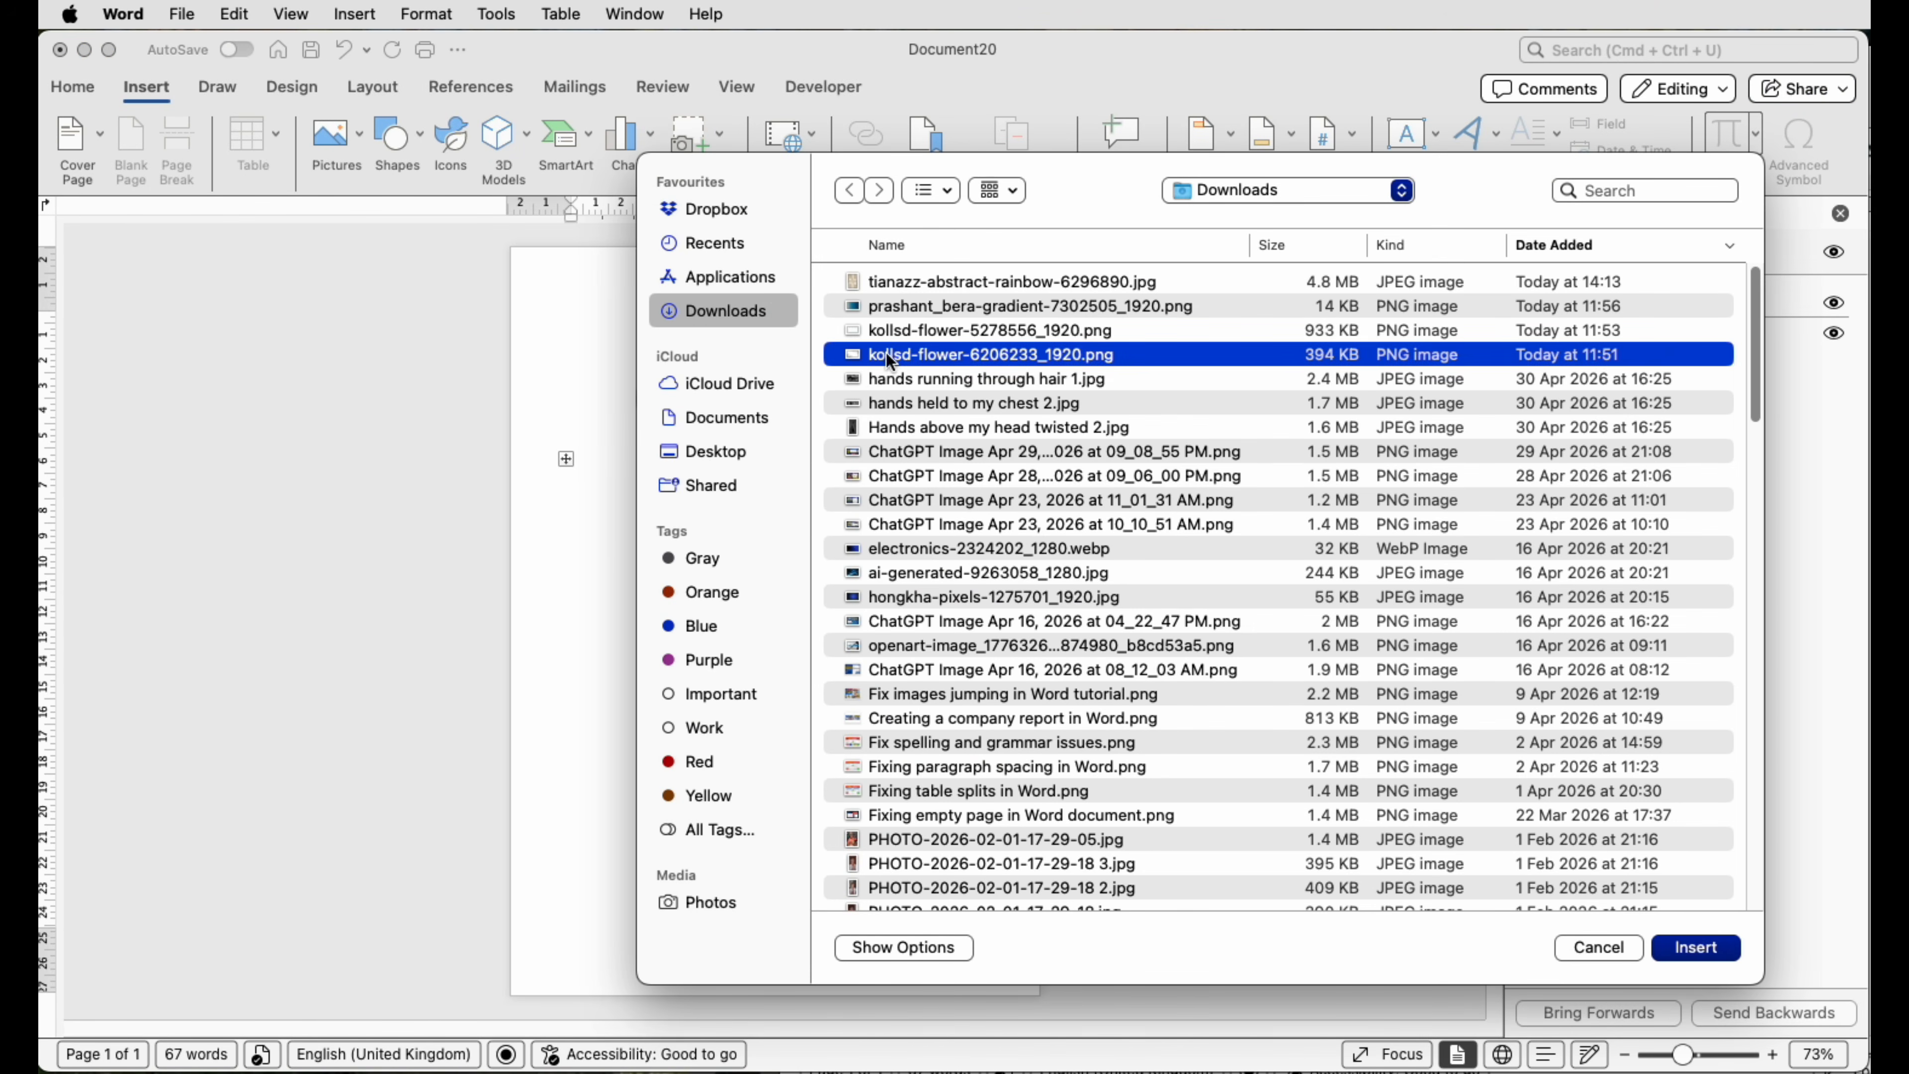
{"action": "left_click", "coordinate": [1727, 953]}
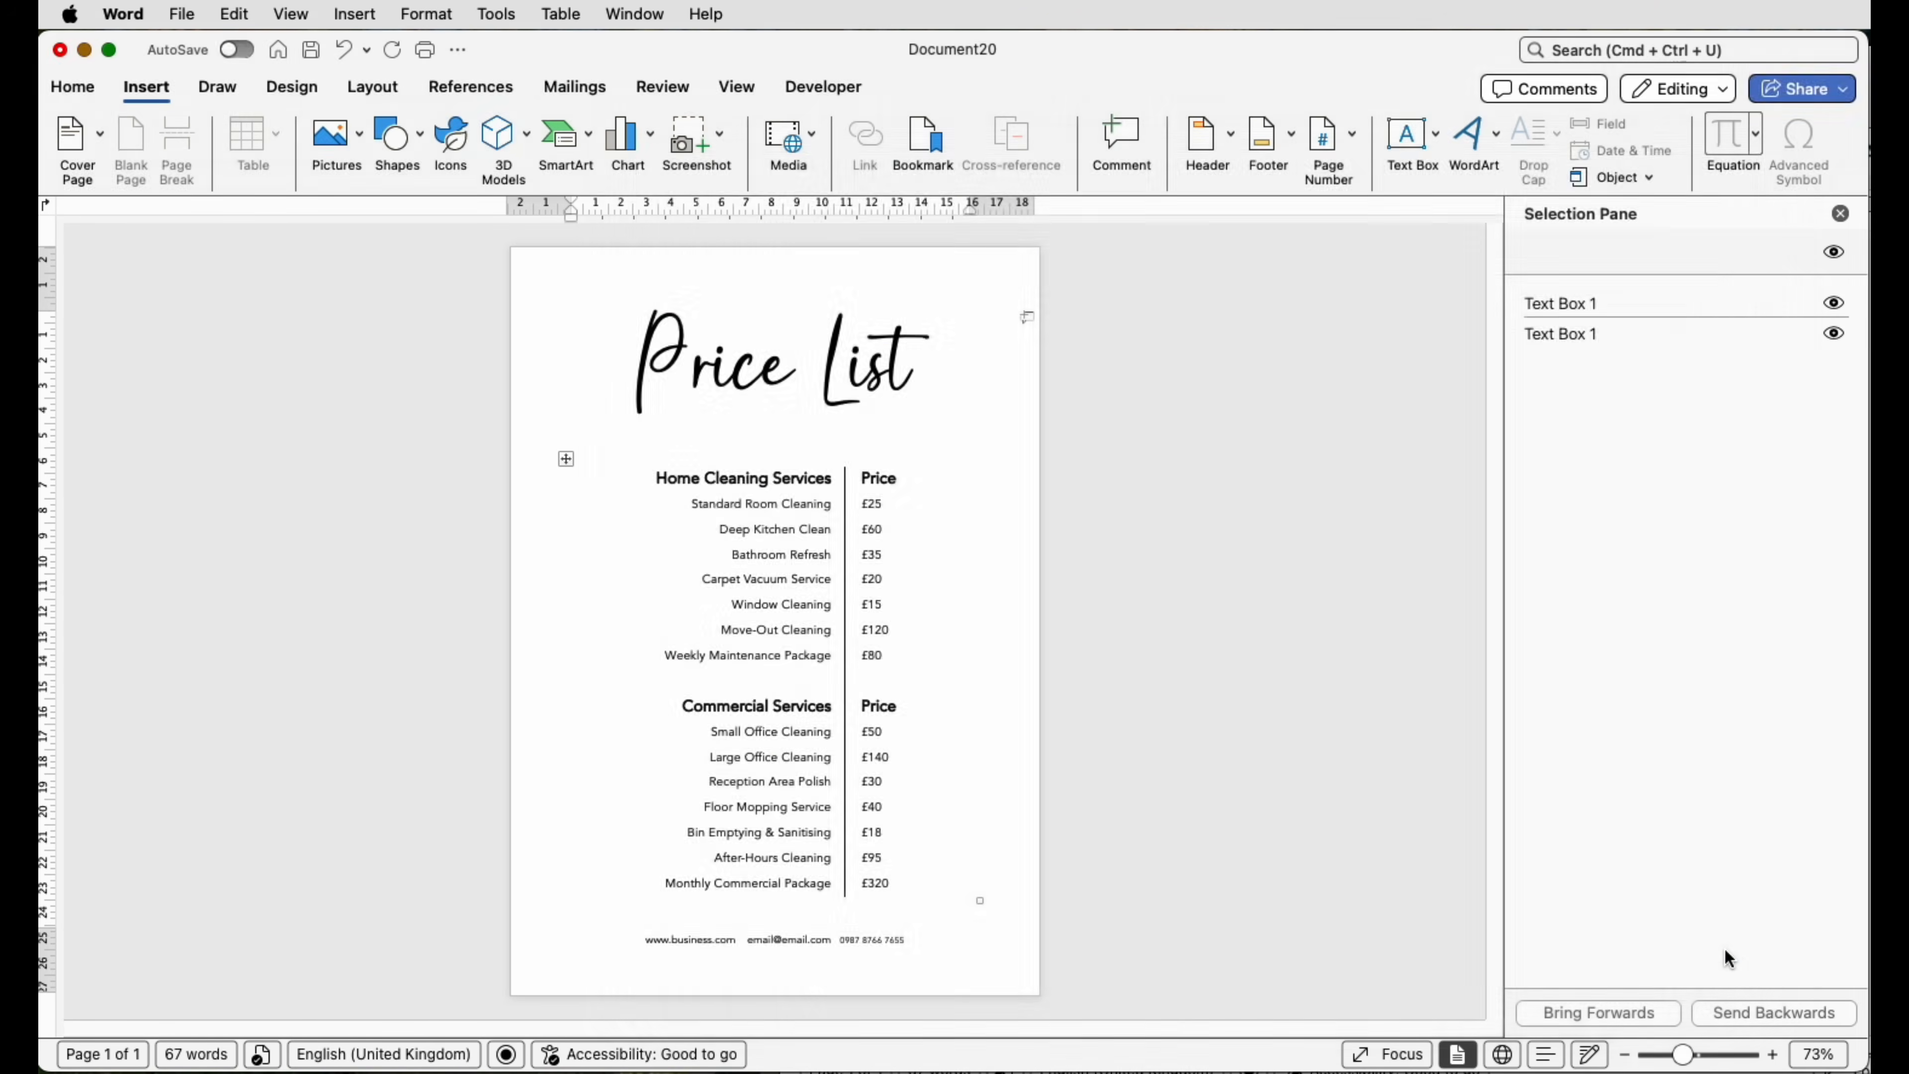
{"action": "left_click", "coordinate": [1129, 134]}
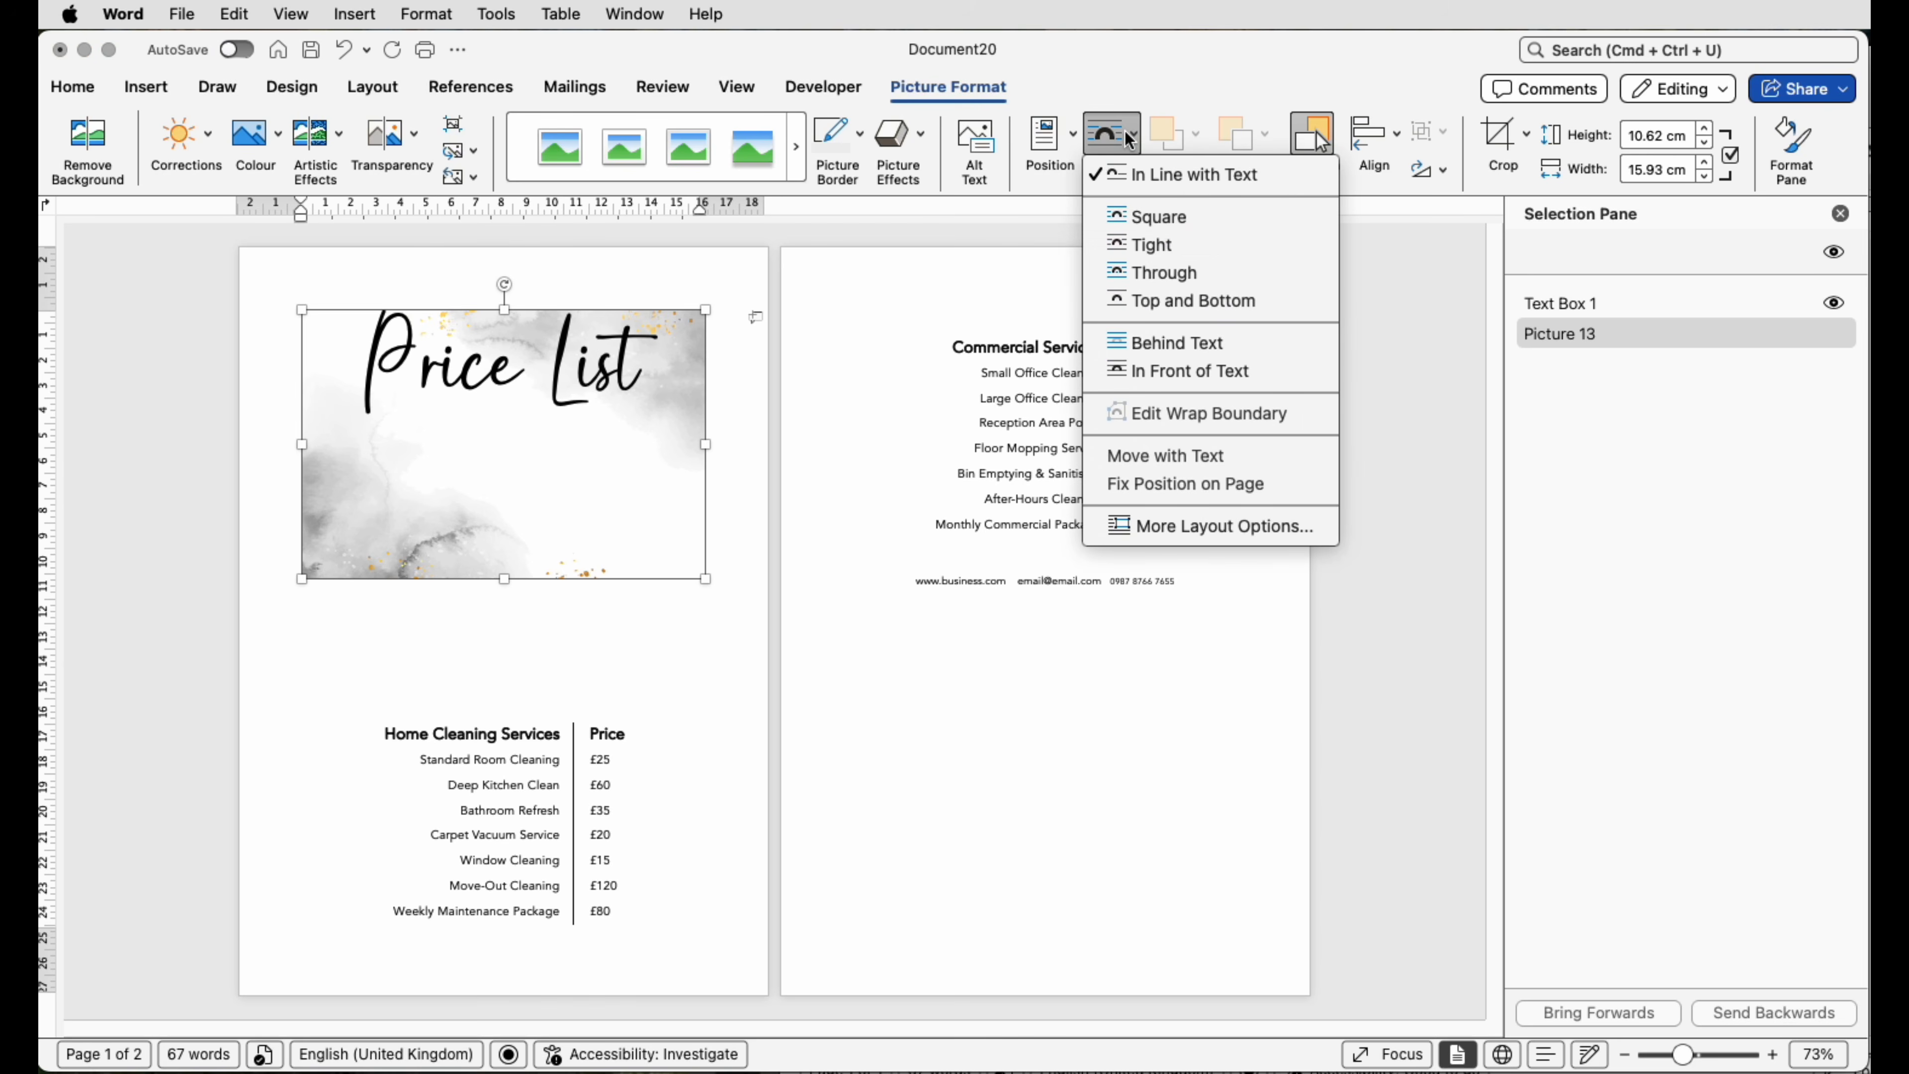
{"action": "left_click", "coordinate": [1151, 345]}
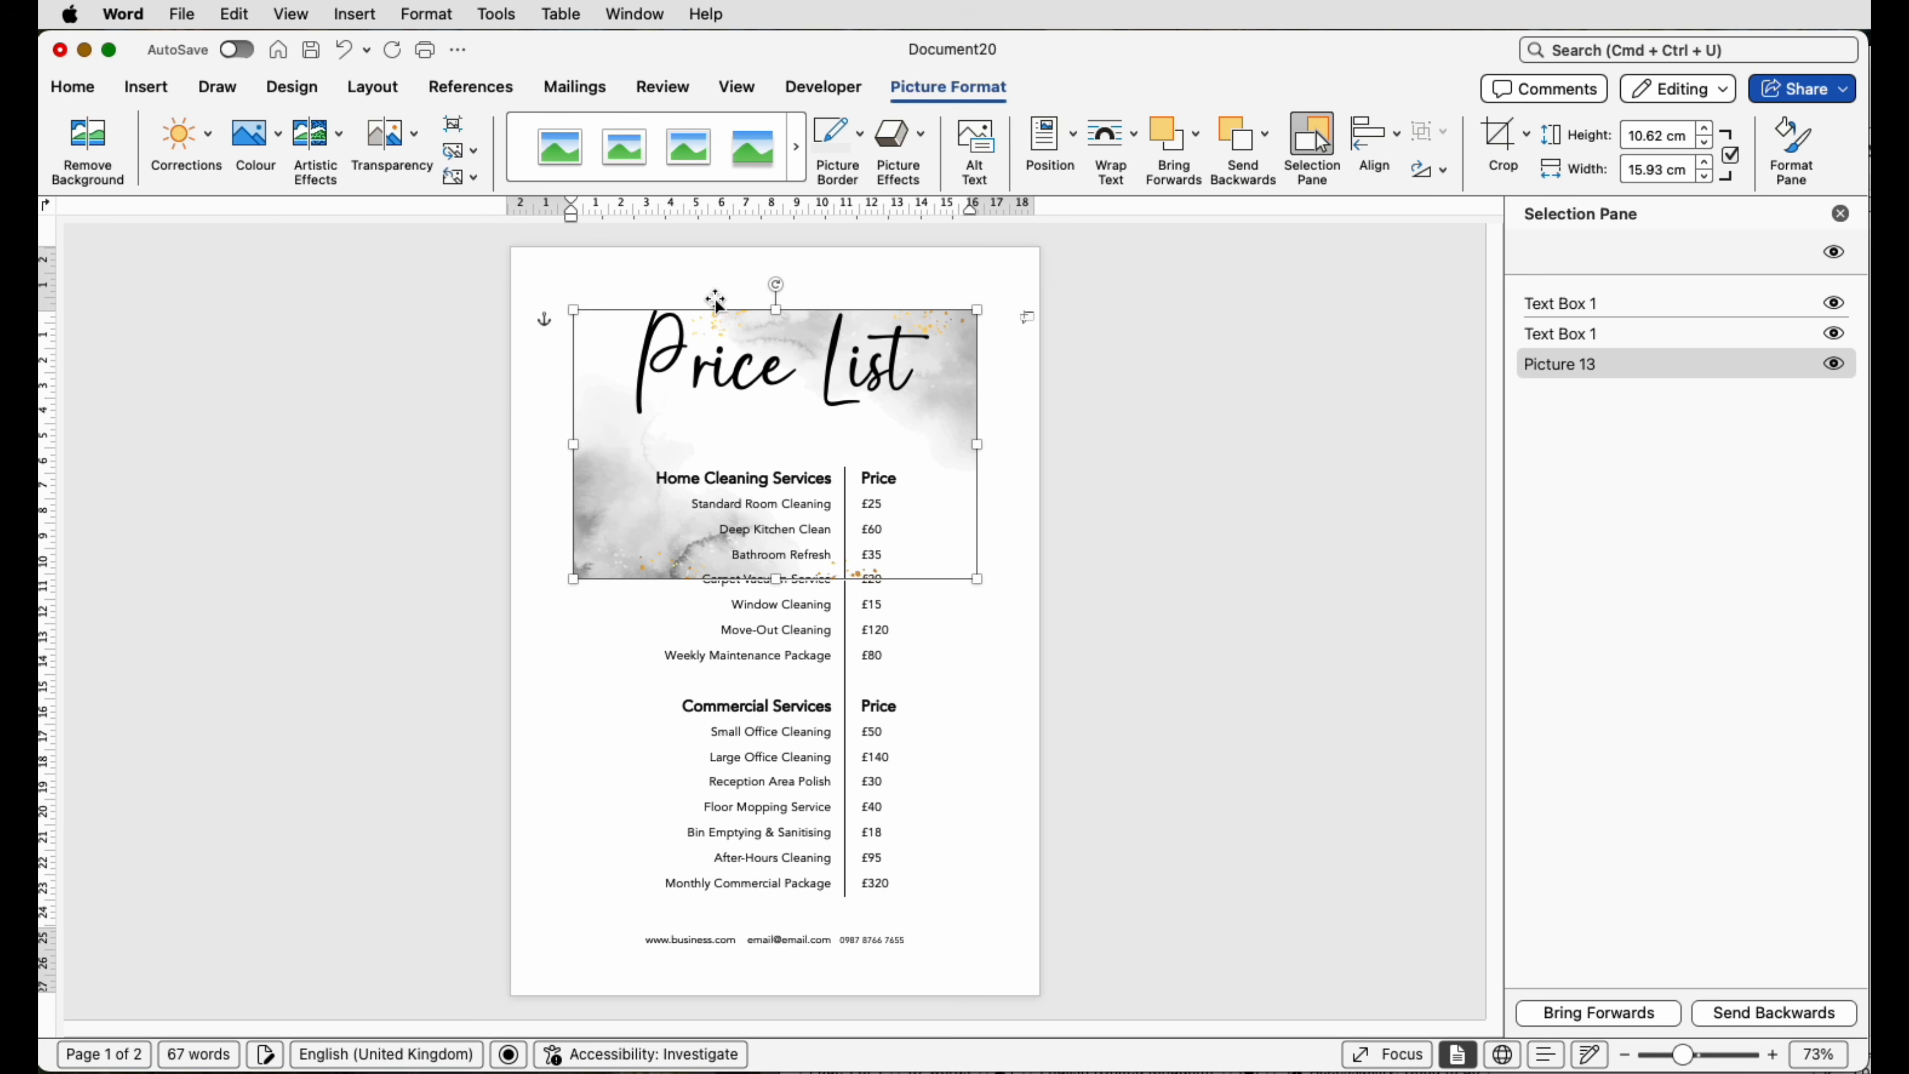
Rotate the picture 90° counter-clockwise, then align it with the page's upper-left corner and enlarge it to cover the whole page.
{"action": "left_click_drag", "start_coordinate": [776, 284], "coordinate": [638, 443]}
{"action": "left_click_drag", "start_coordinate": [818, 270], "coordinate": [685, 271]}
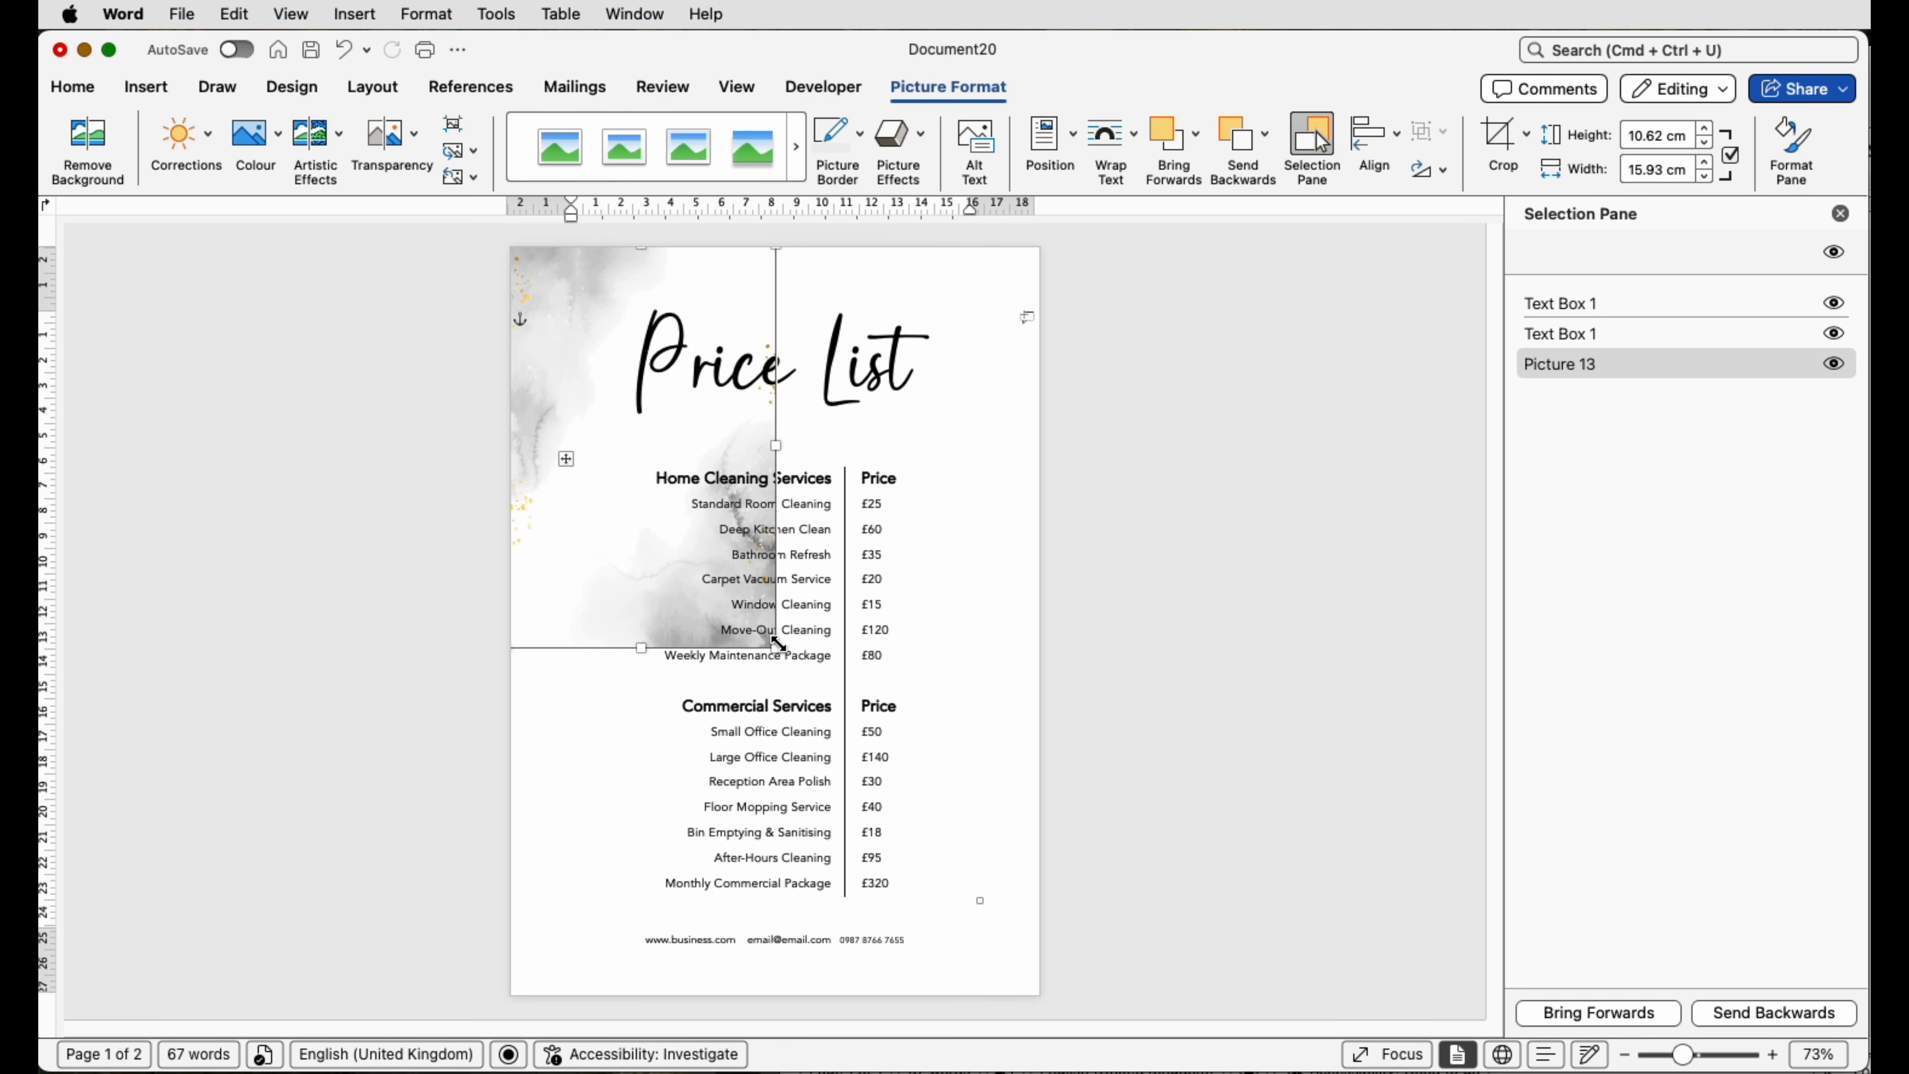
{"action": "left_click_drag", "start_coordinate": [777, 647], "coordinate": [867, 844]}
{"action": "left_click_drag", "start_coordinate": [961, 960], "coordinate": [1040, 977]}
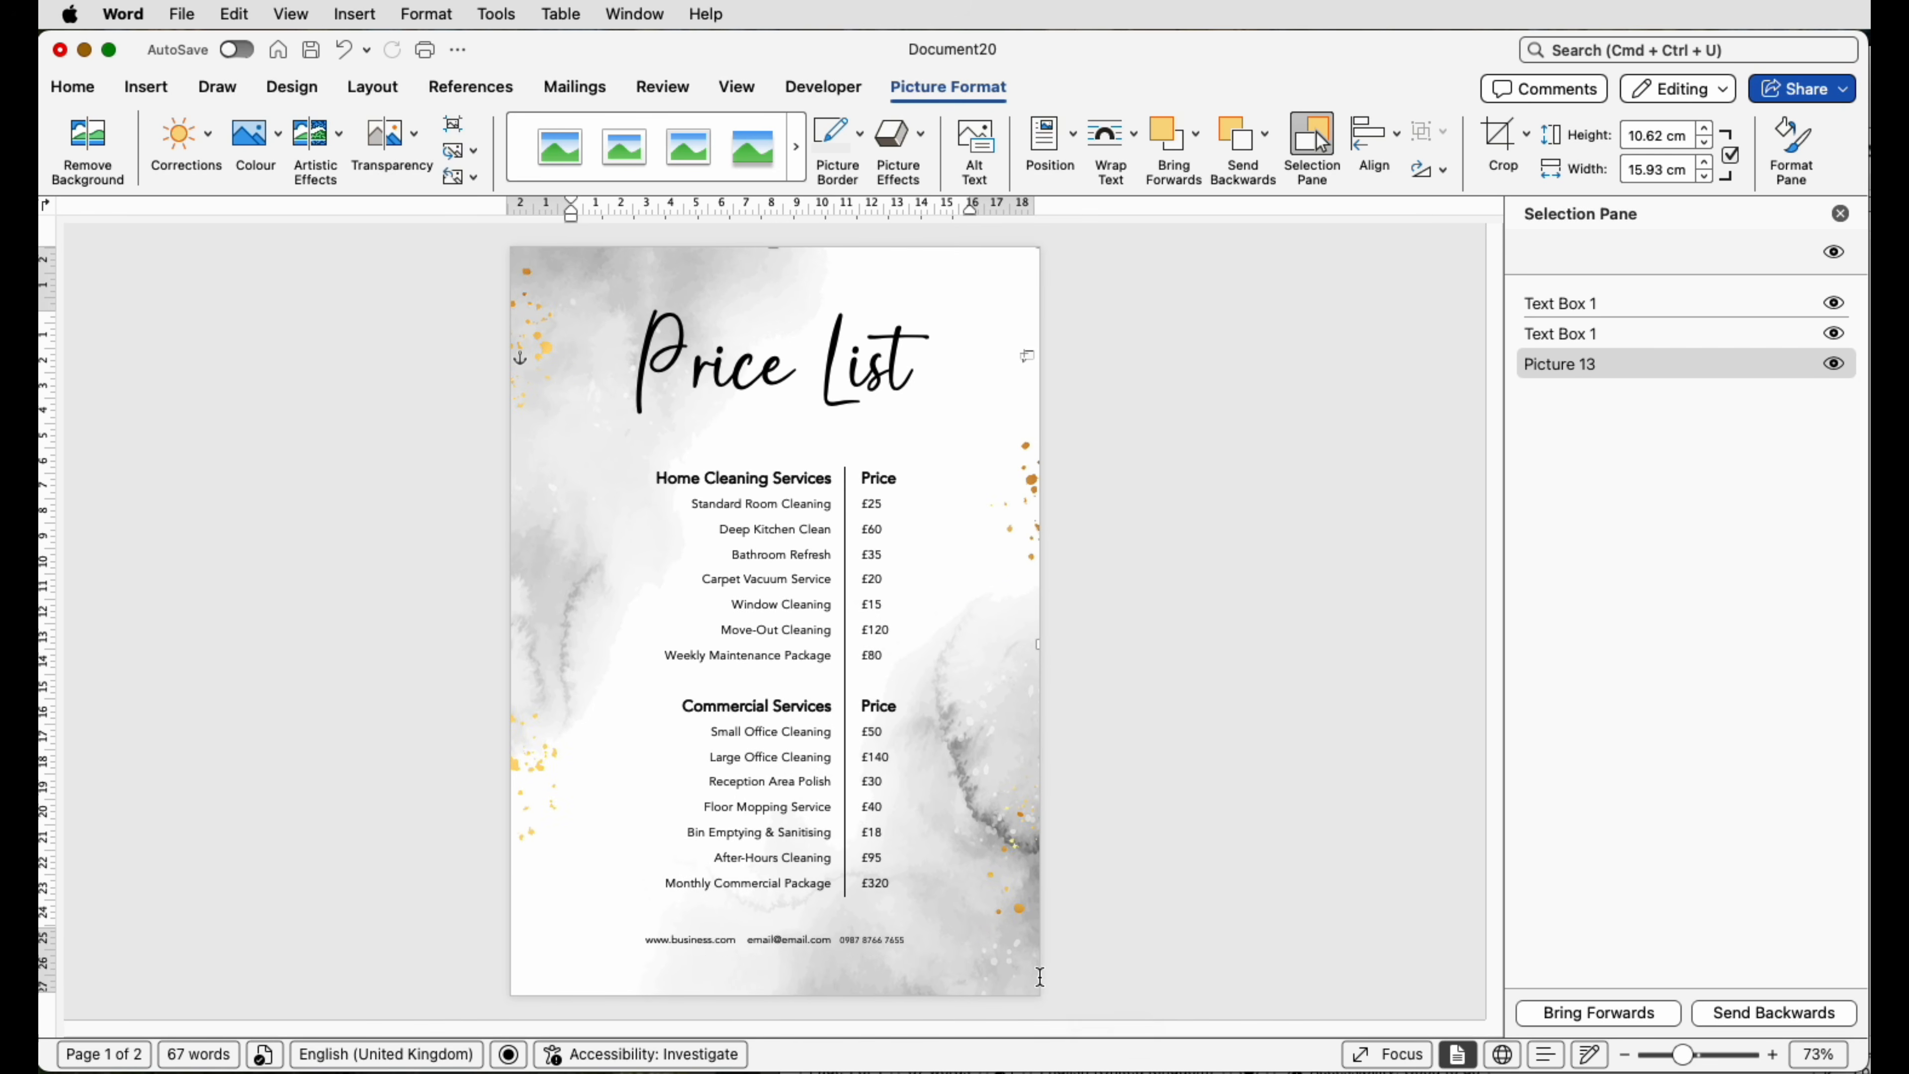
{"action": "left_click", "coordinate": [1223, 479]}
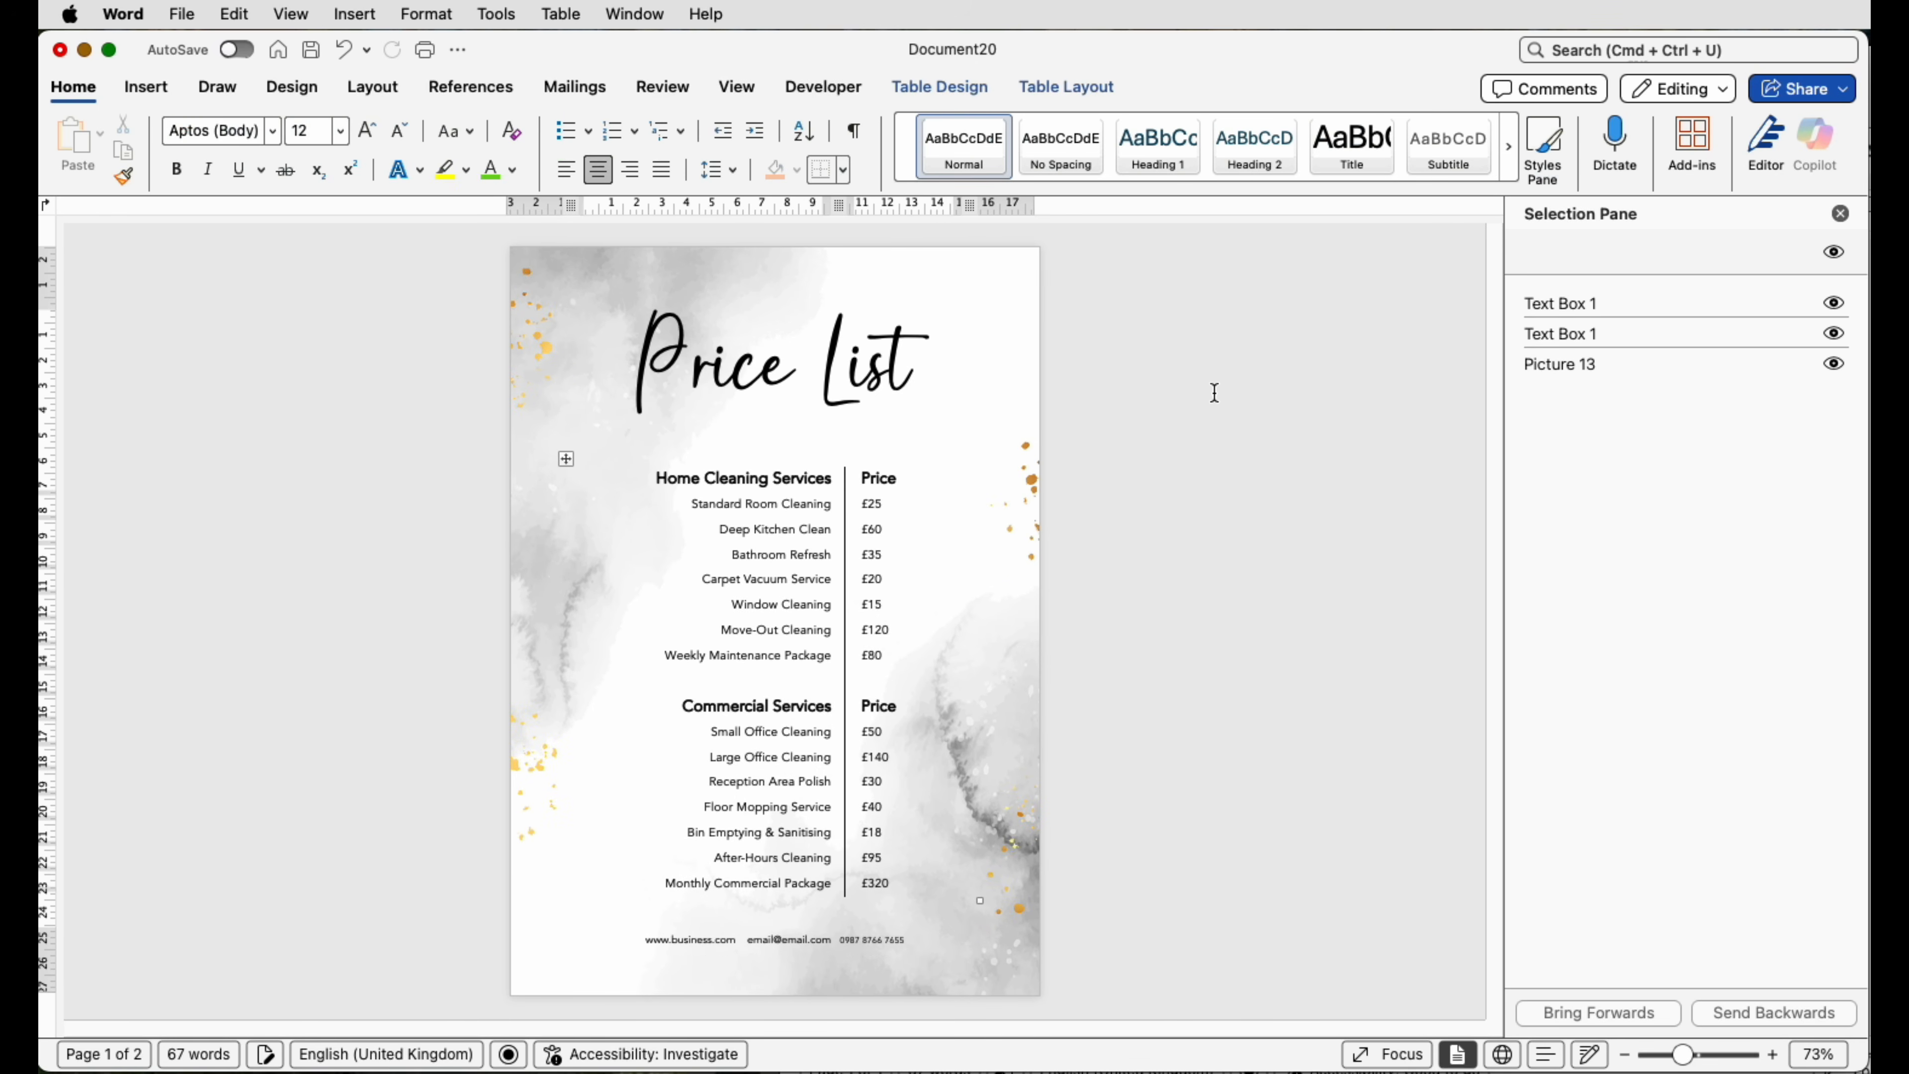